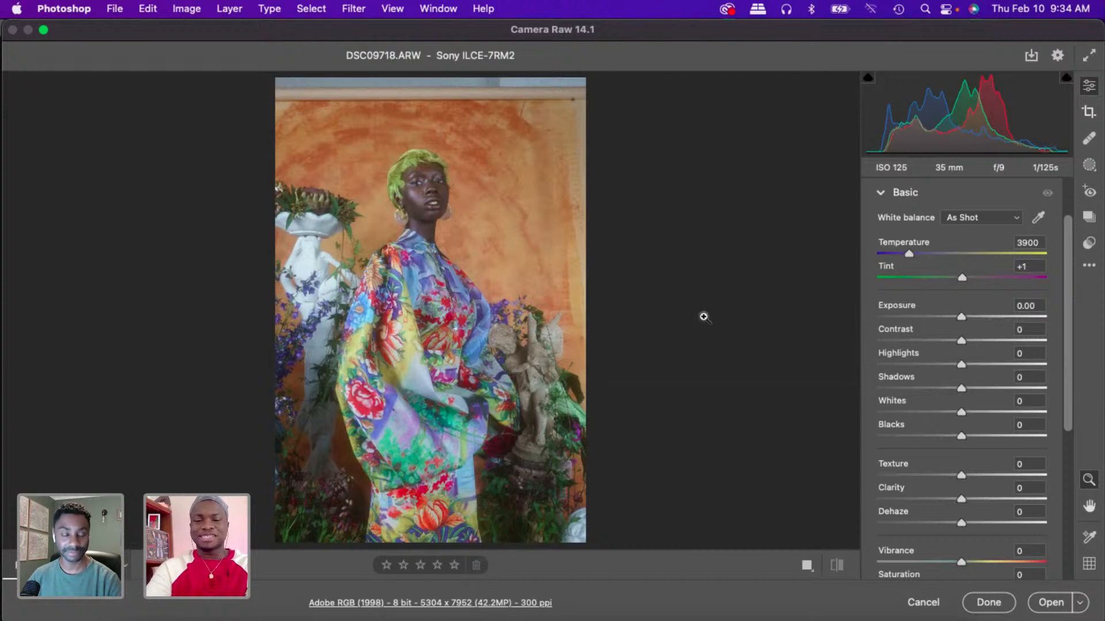
# - Show the before/after comparison and set the Basic adjustments to Exposure +0.15, Contrast +12, Highlights +5, Shadows -6, Whites +3 and Blacks -10
pyautogui.click(806, 567)
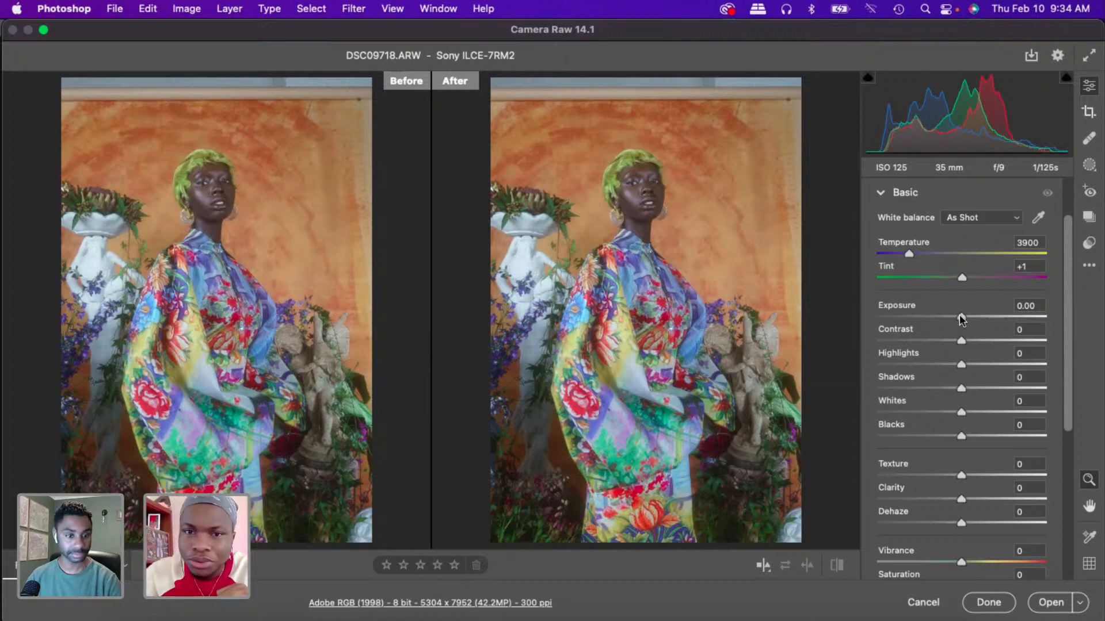
pyautogui.moveTo(960, 318); pyautogui.dragTo(963, 322)
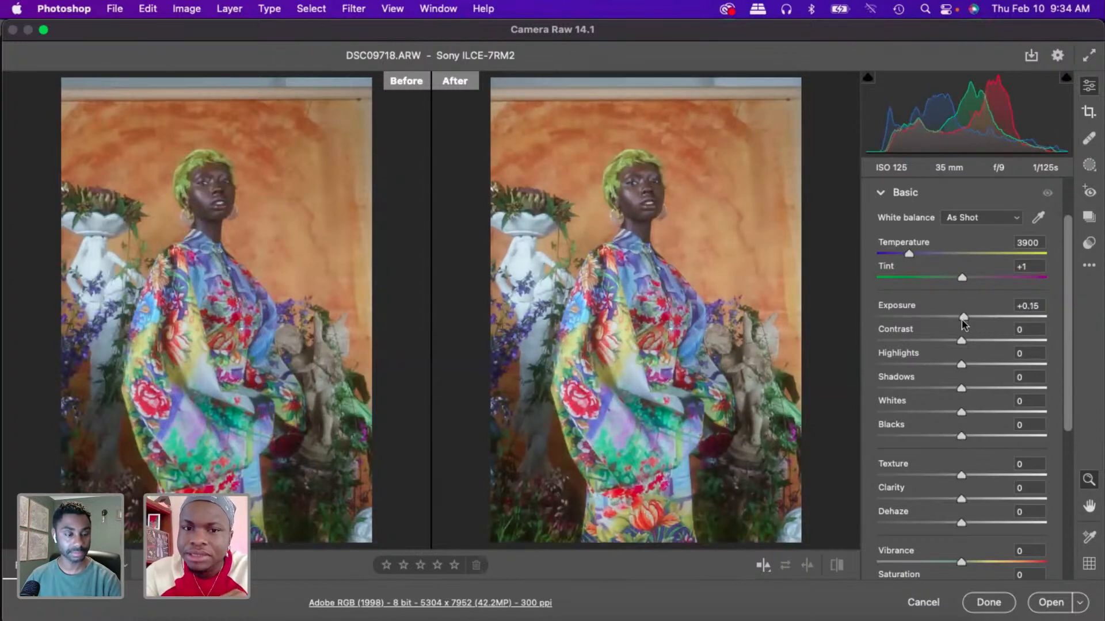
pyautogui.moveTo(961, 341)
pyautogui.mouseDown()
pyautogui.moveTo(950, 344)
pyautogui.moveTo(965, 344)
pyautogui.mouseUp()
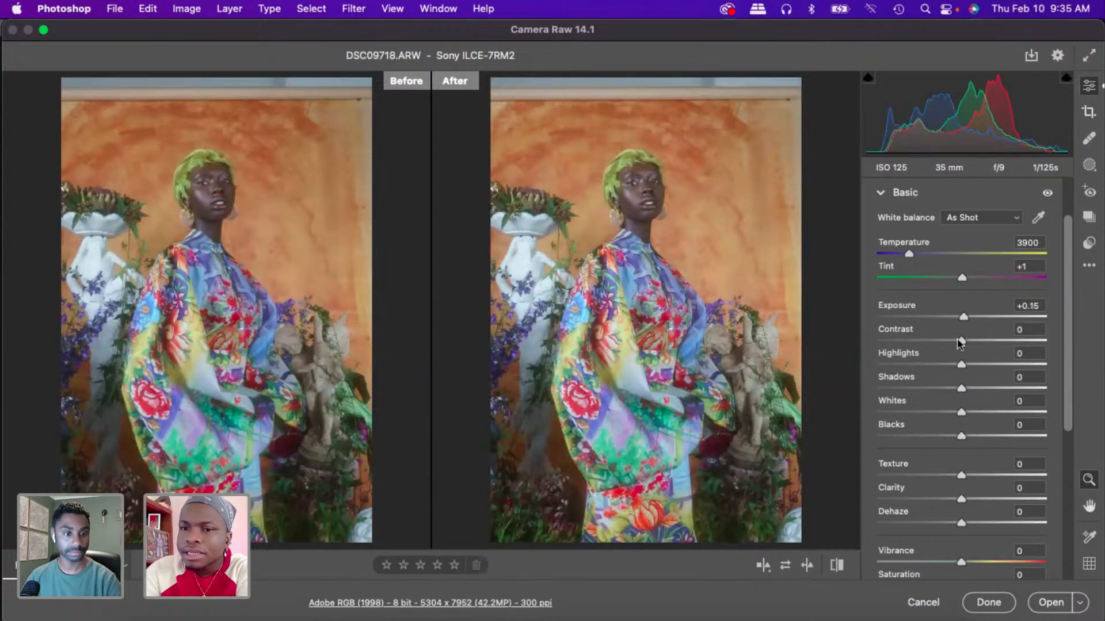
pyautogui.moveTo(959, 344)
pyautogui.mouseDown()
pyautogui.moveTo(978, 347)
pyautogui.moveTo(968, 350)
pyautogui.mouseUp()
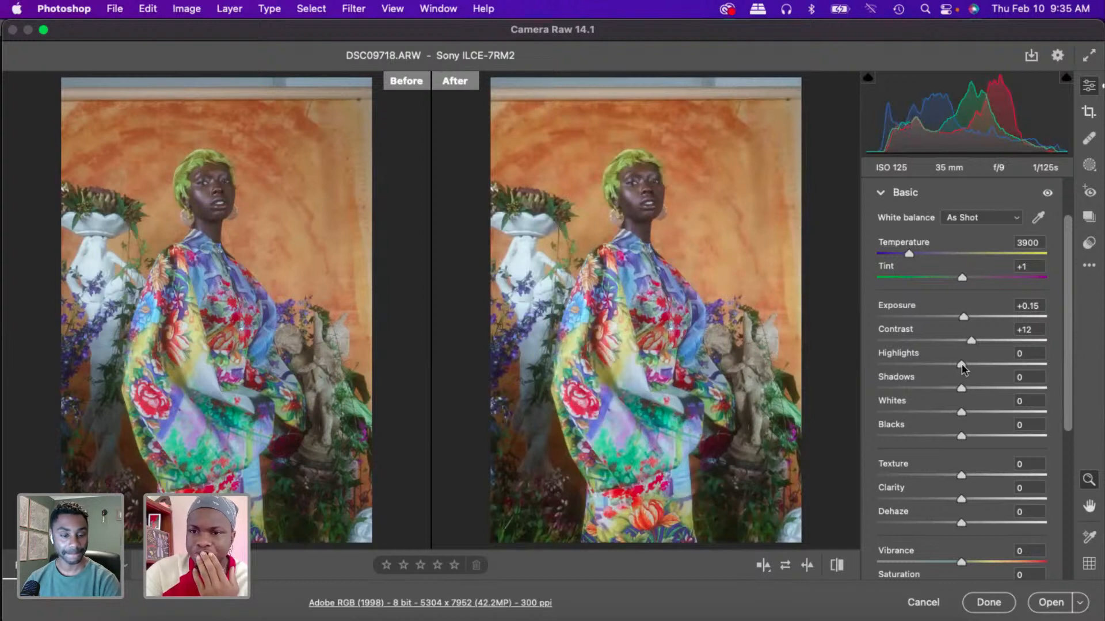
pyautogui.moveTo(962, 364)
pyautogui.mouseDown()
pyautogui.moveTo(978, 376)
pyautogui.moveTo(965, 372)
pyautogui.mouseUp()
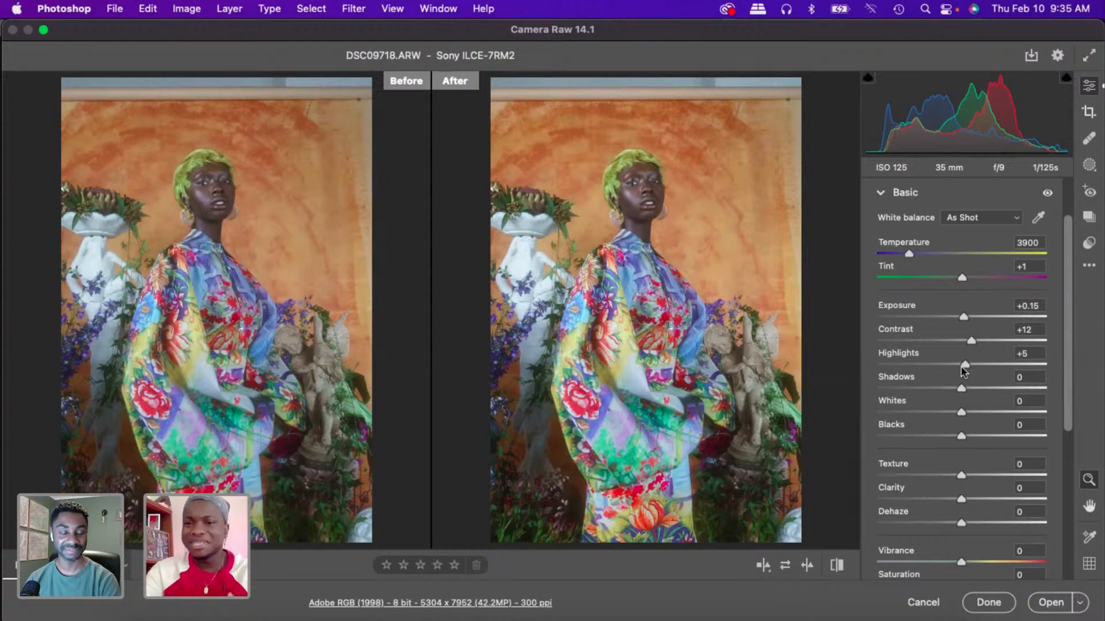
pyautogui.moveTo(962, 387); pyautogui.dragTo(958, 441)
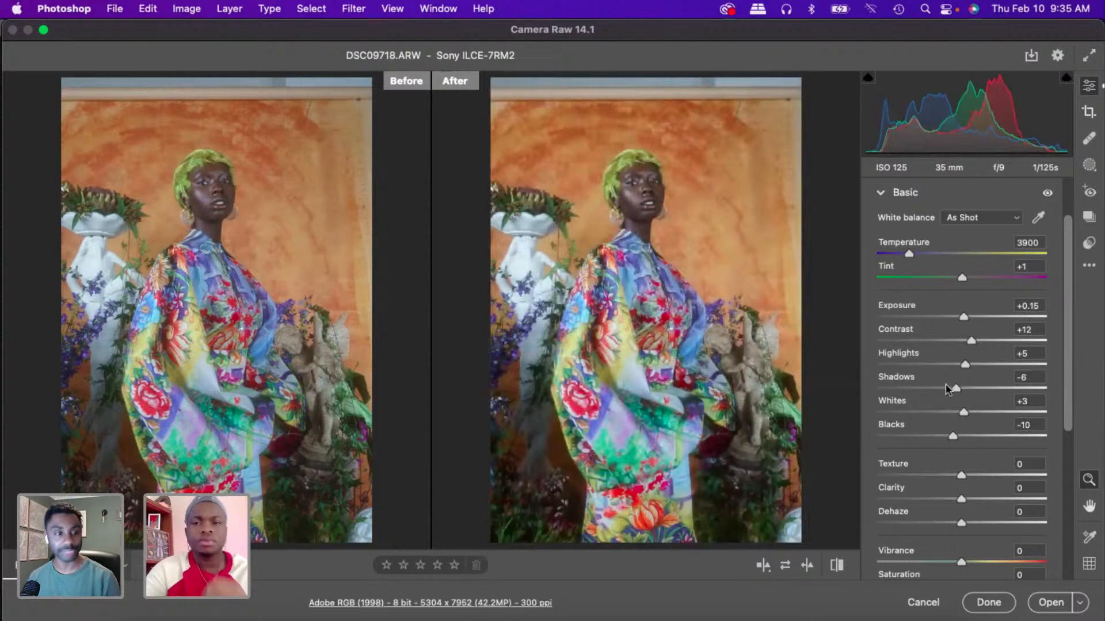
pyautogui.click(896, 196)
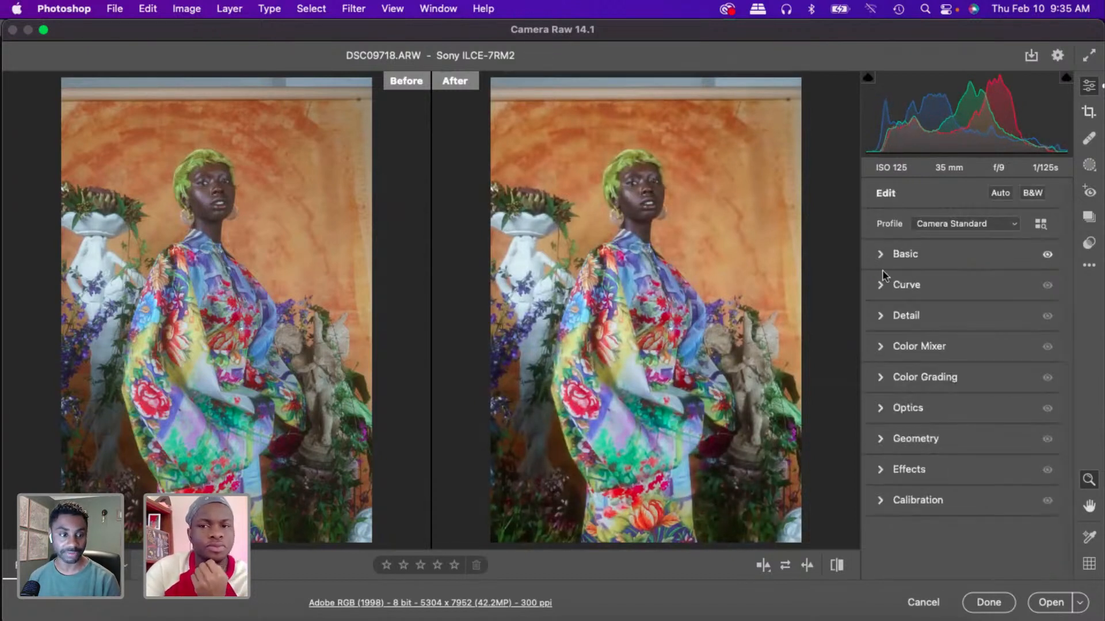
# - Set the parametric Curve to Highlights +14, Lights +10, Darks +4 and Shadows -4
pyautogui.click(884, 285)
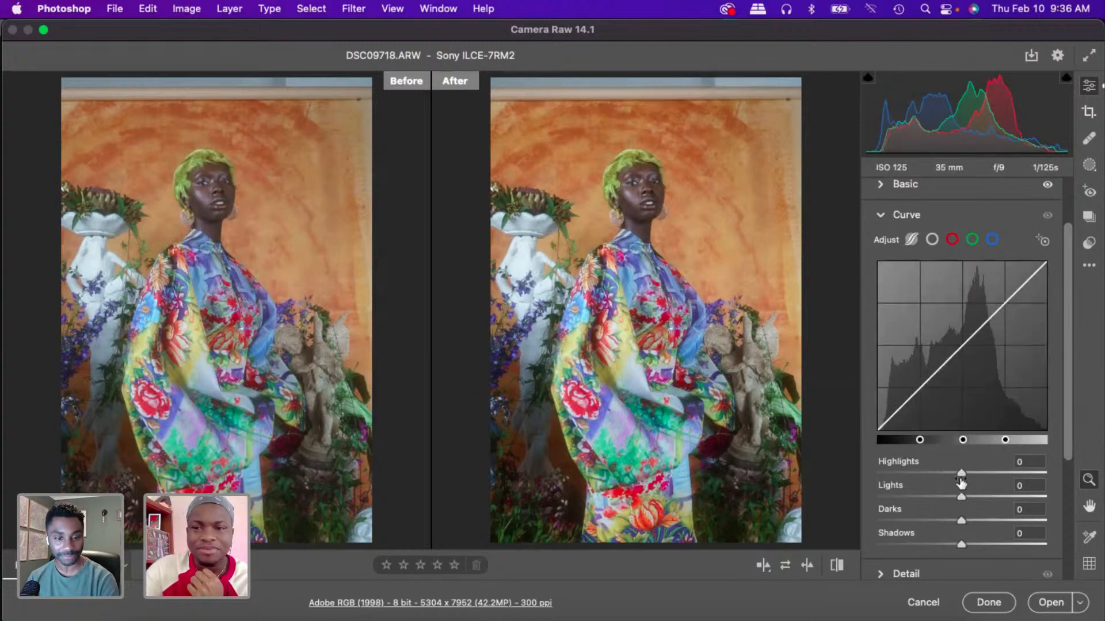
pyautogui.moveTo(961, 473); pyautogui.dragTo(958, 545)
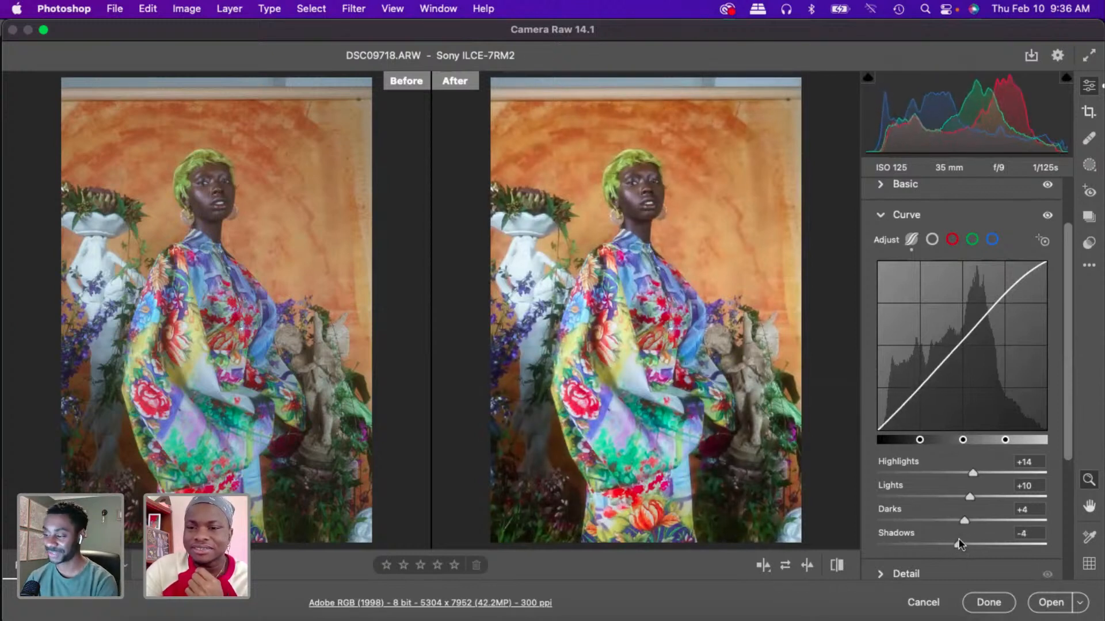
pyautogui.click(894, 217)
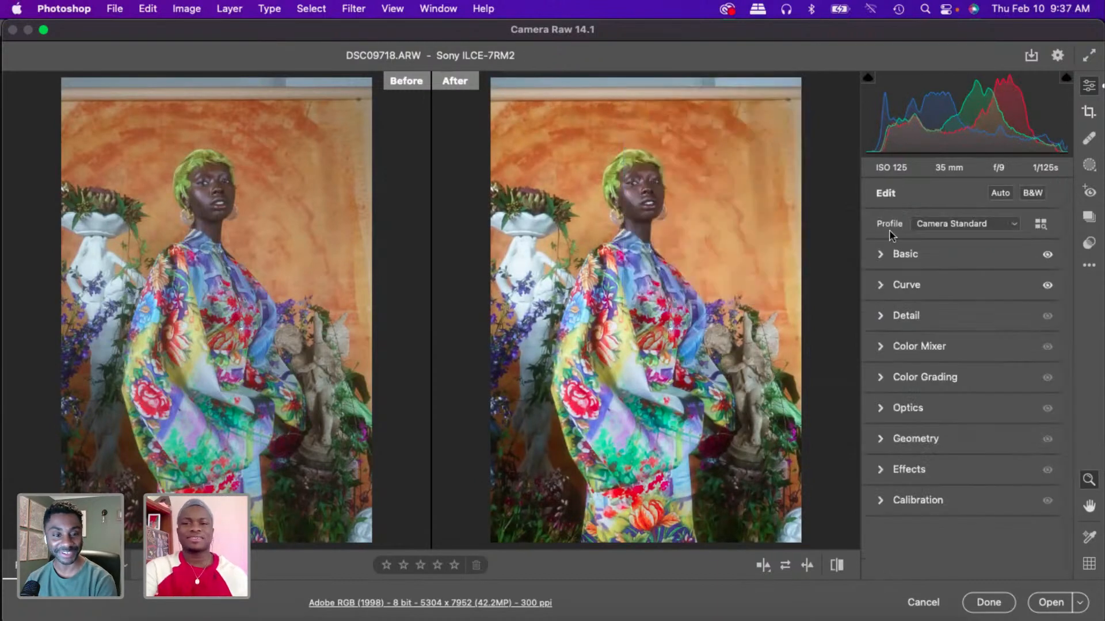
# - Set the luminance of the Reds to -6 in the HSL Color Mixer
pyautogui.click(891, 344)
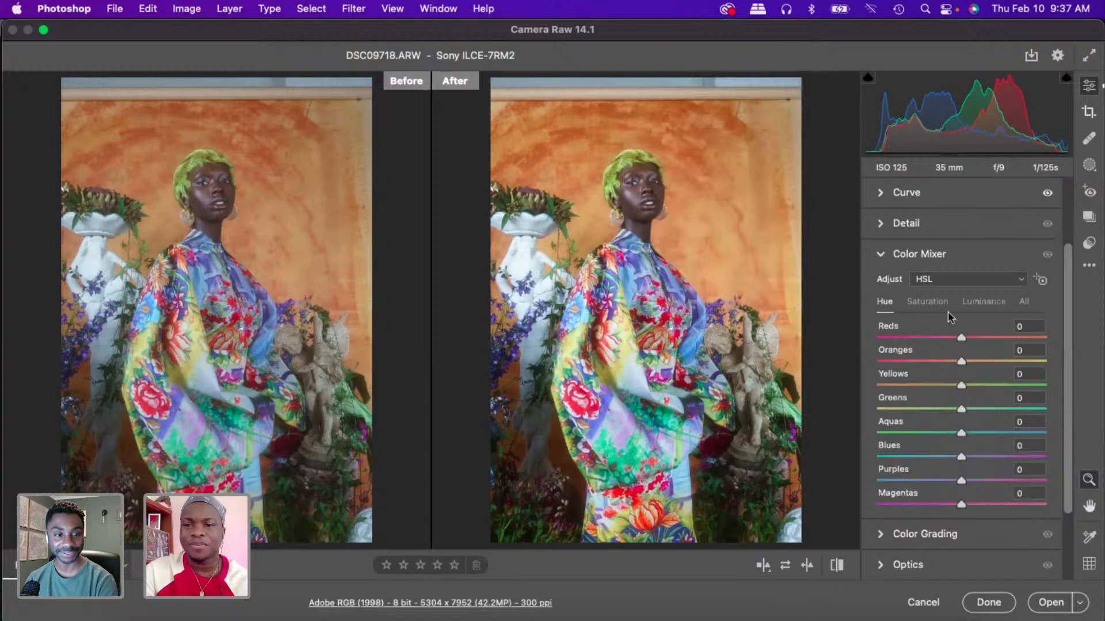
pyautogui.click(985, 301)
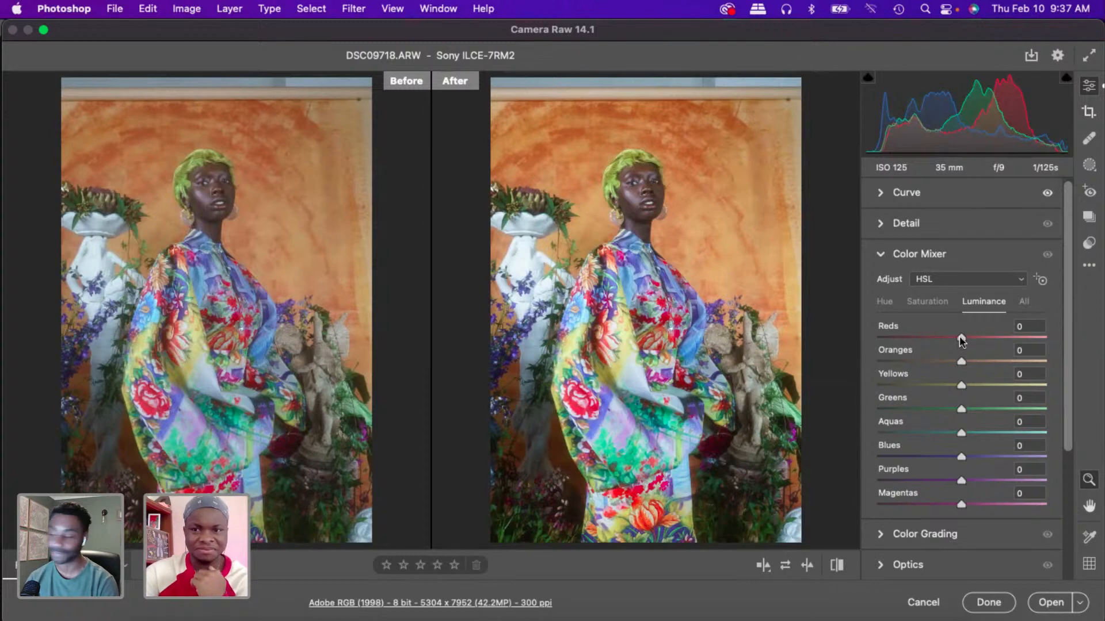
pyautogui.moveTo(961, 341)
pyautogui.mouseDown()
pyautogui.moveTo(935, 341)
pyautogui.moveTo(973, 339)
pyautogui.moveTo(959, 345)
pyautogui.mouseUp()
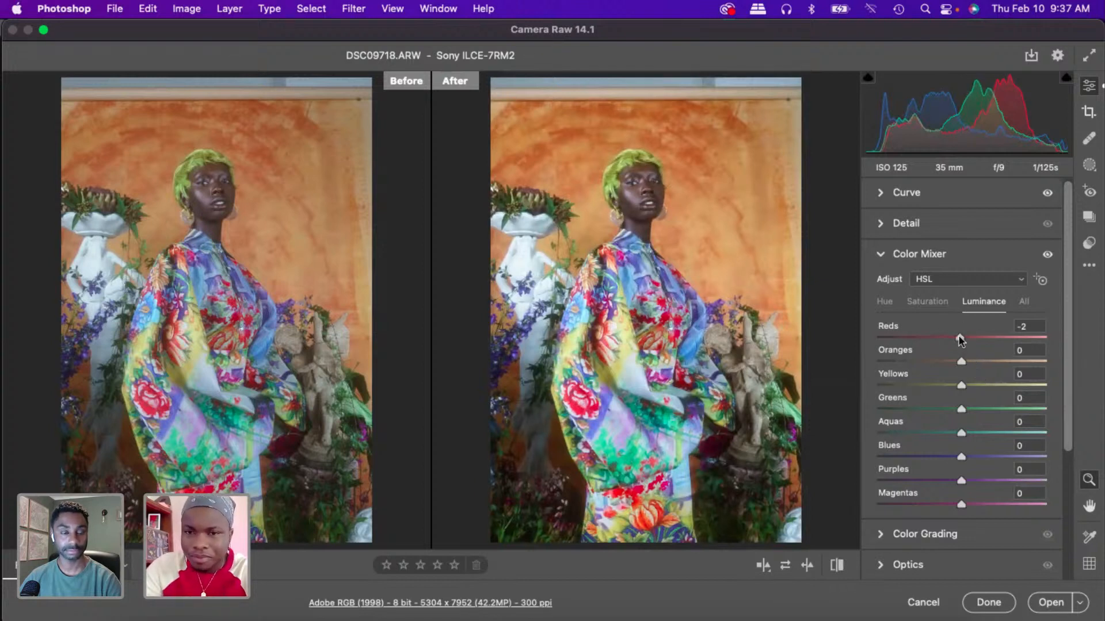
pyautogui.moveTo(960, 339)
pyautogui.mouseDown()
pyautogui.moveTo(935, 339)
pyautogui.moveTo(956, 348)
pyautogui.mouseUp()
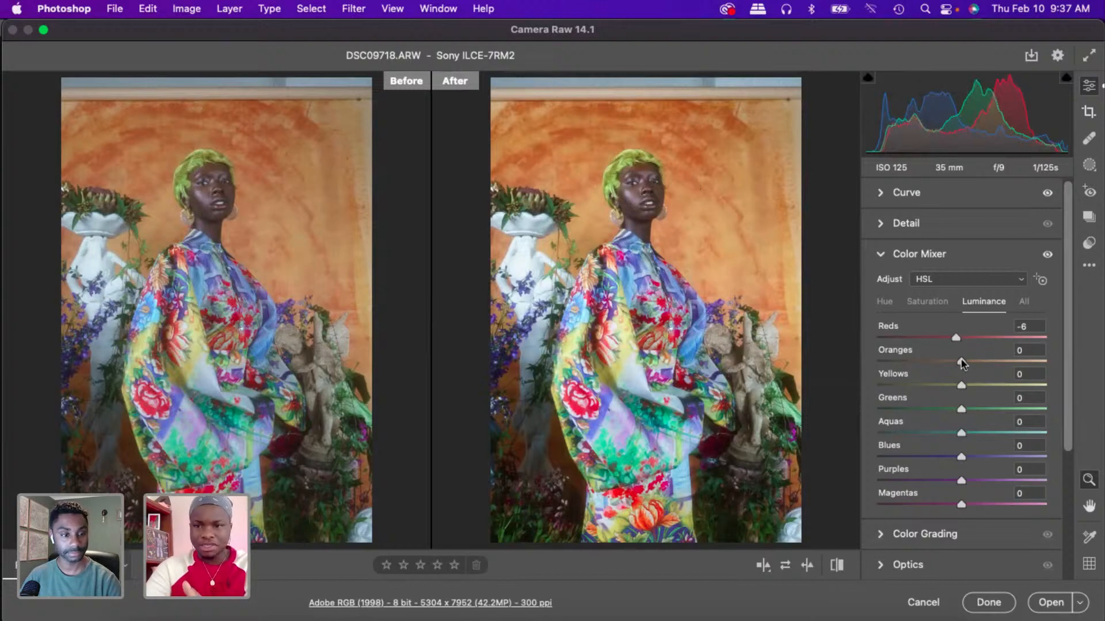
# - Try an Oranges luminance of +49 and inspect its effect on the model's face
pyautogui.moveTo(962, 363); pyautogui.dragTo(1002, 362)
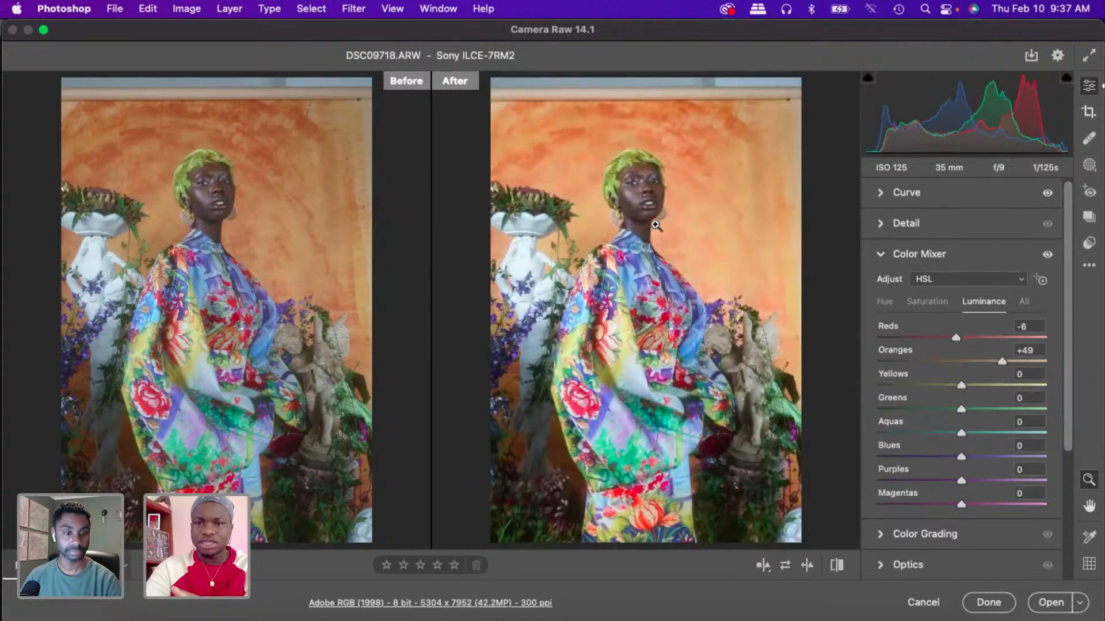
pyautogui.scroll(2, 640, 202)
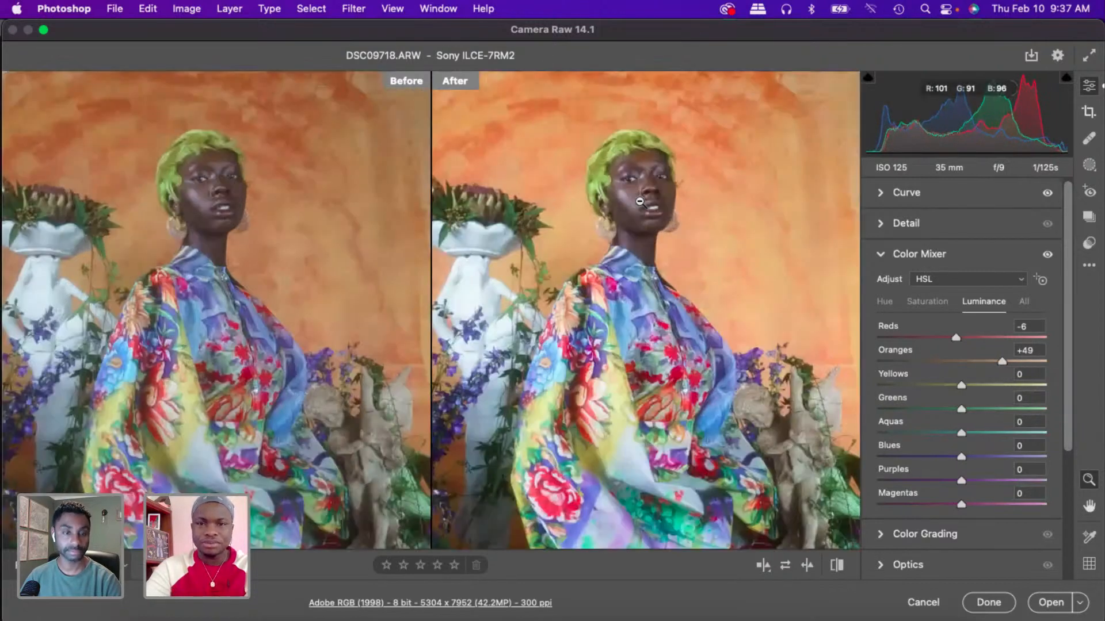
pyautogui.scroll(4, 640, 201)
pyautogui.press('super+0')
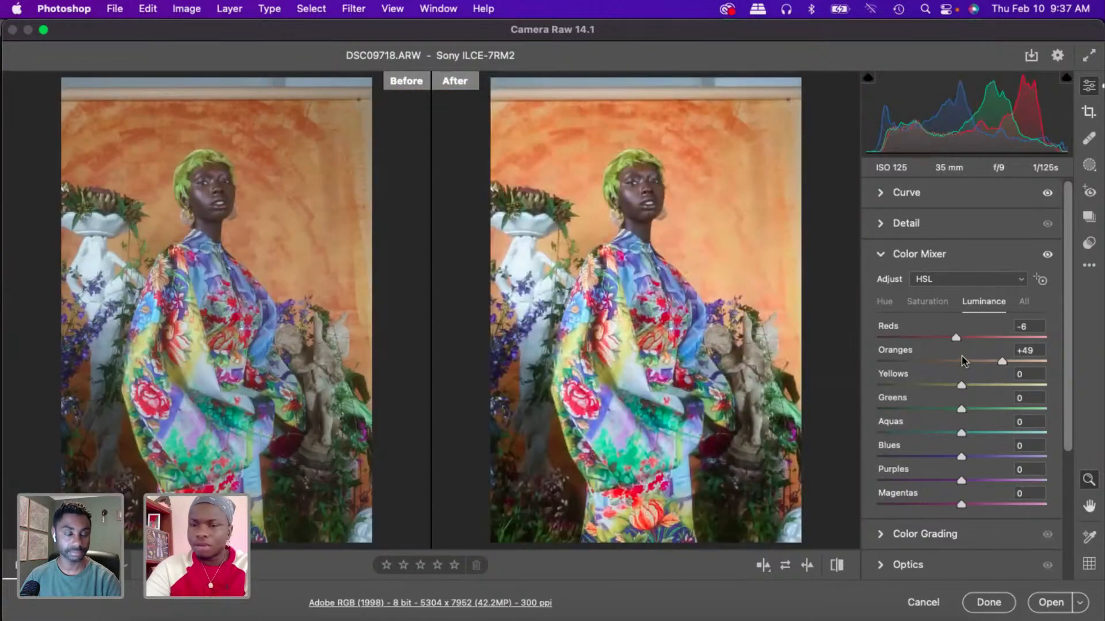
# - Set the luminance of Oranges to +2, Yellows +6, Greens +2, Aquas -27, Blues -6, Purples +7 and Magentas -6
pyautogui.click(963, 363)
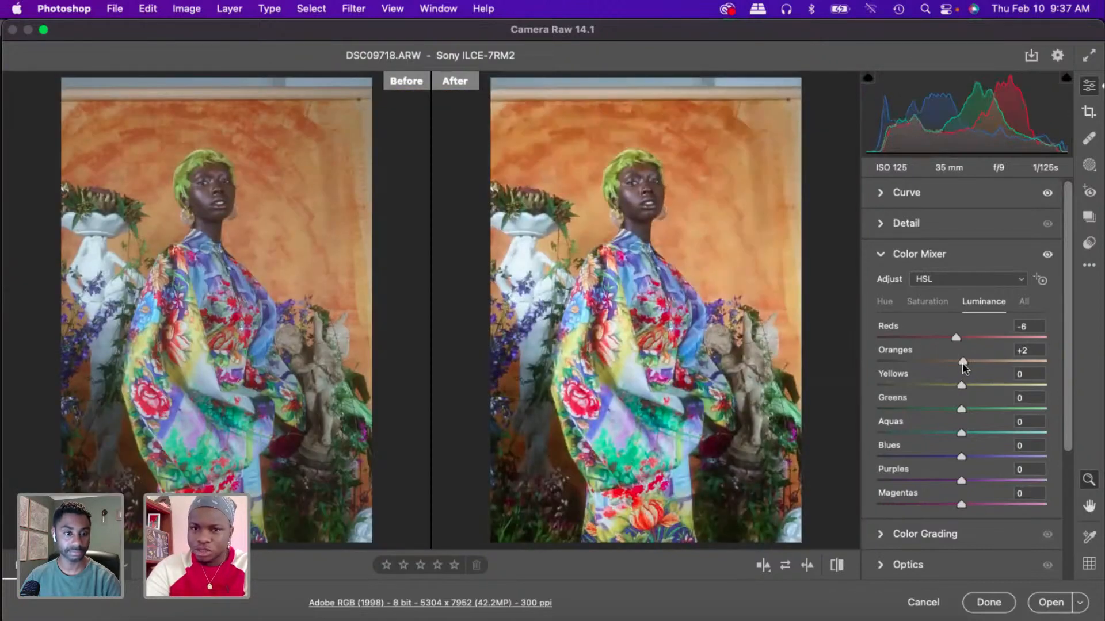
pyautogui.moveTo(959, 382); pyautogui.dragTo(964, 413)
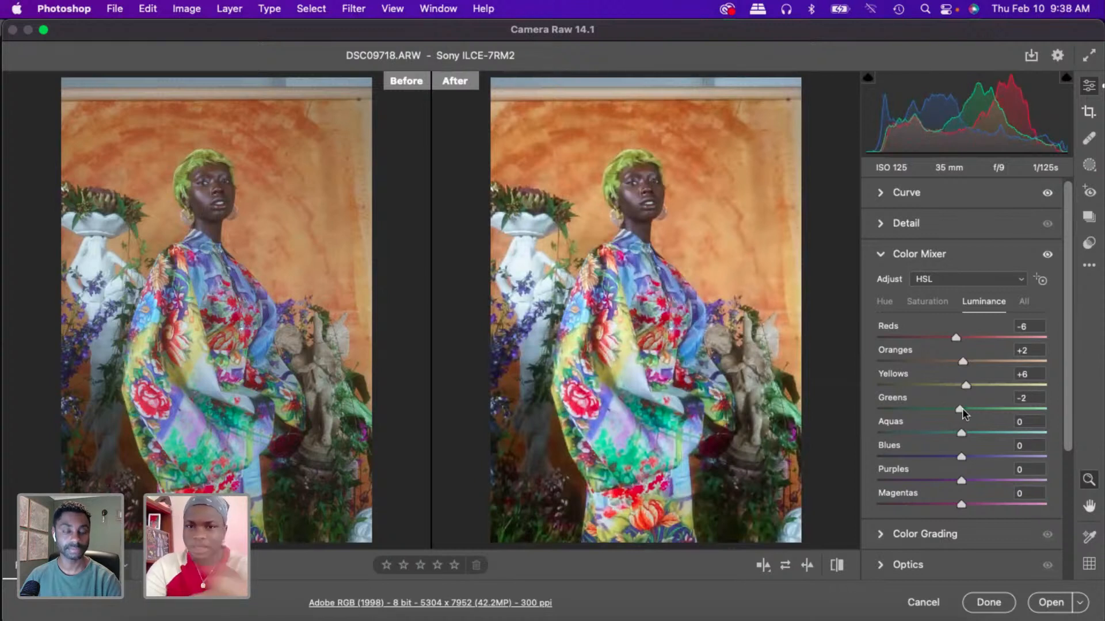
pyautogui.moveTo(965, 412); pyautogui.dragTo(957, 505)
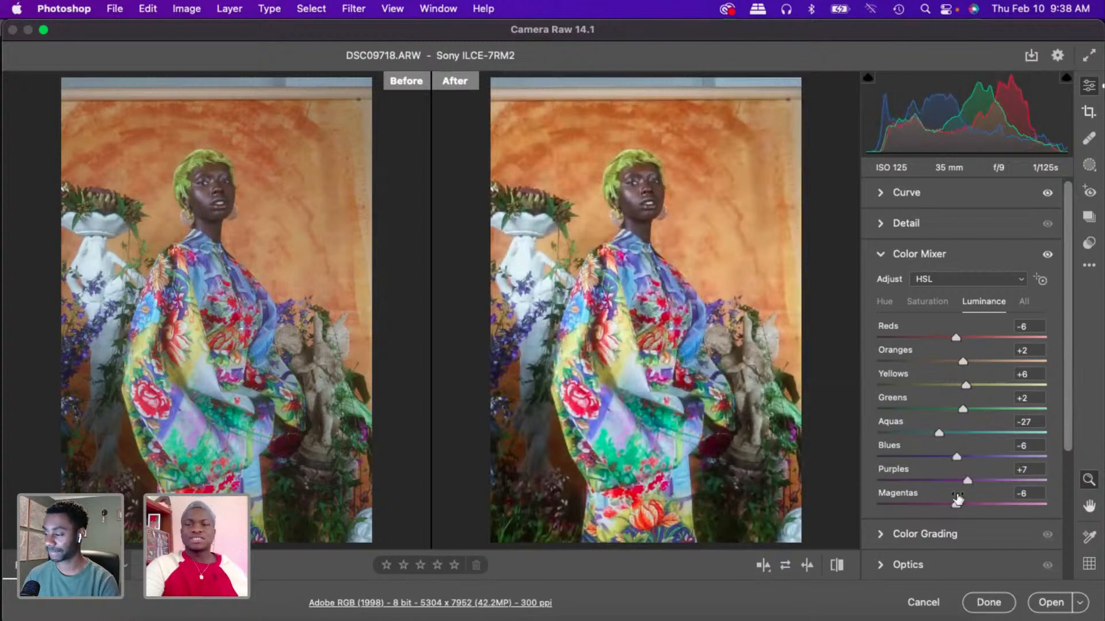
# - Set the Color Mixer saturation to Reds +15, Oranges +7, Yellows +7, Greens +8, Aquas +50, Blues +32, Purples +17 and Magentas +13
pyautogui.click(928, 301)
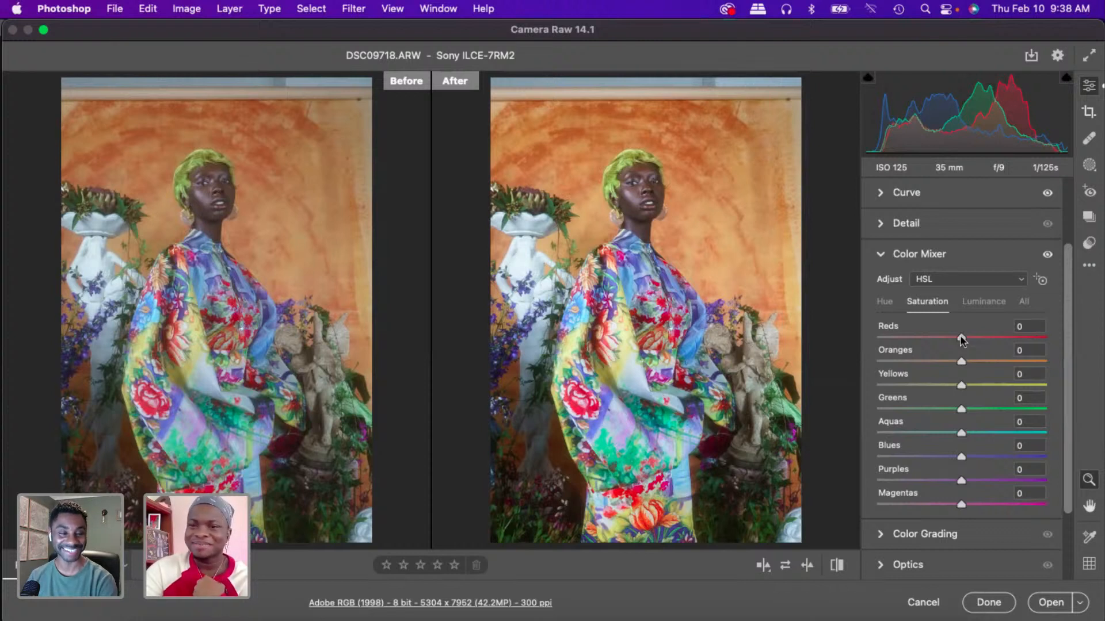
pyautogui.moveTo(960, 337); pyautogui.dragTo(969, 391)
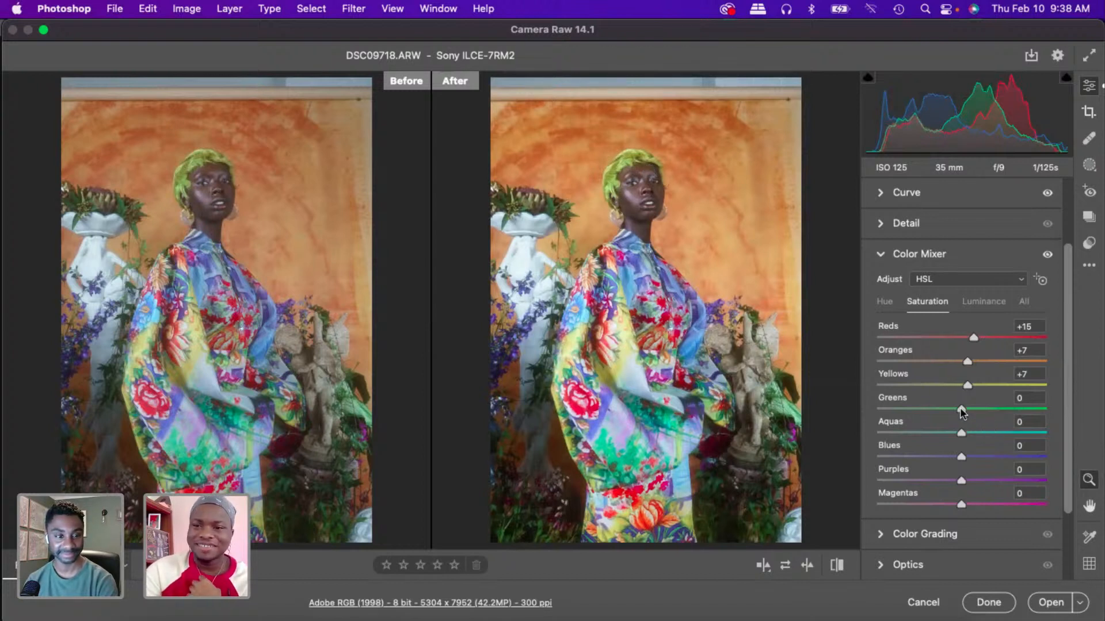
pyautogui.moveTo(961, 411); pyautogui.dragTo(976, 484)
pyautogui.click(978, 481)
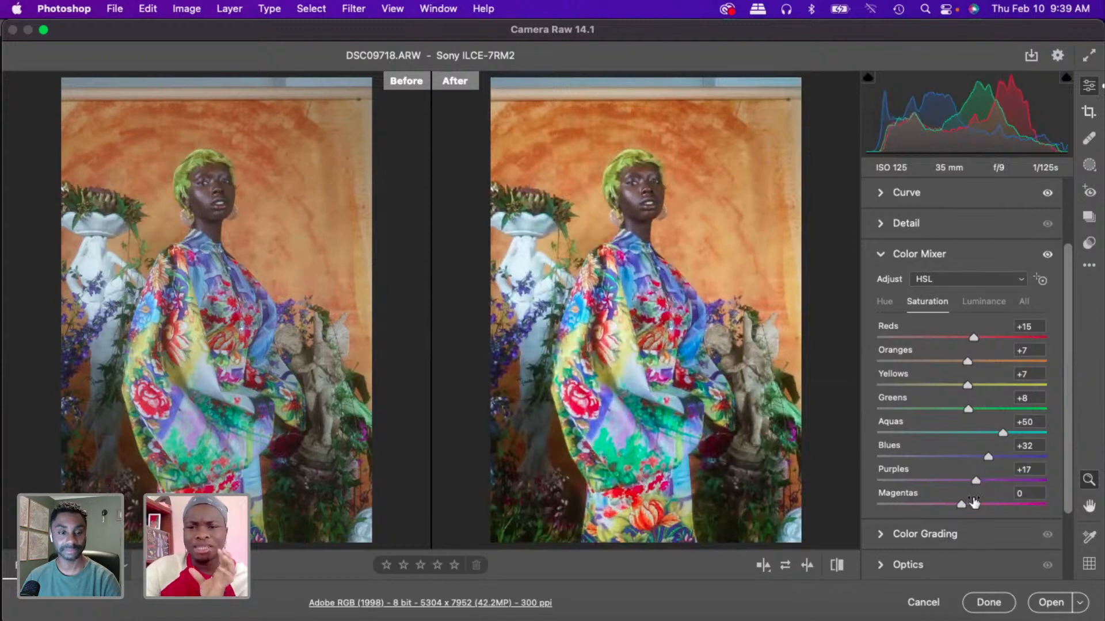
pyautogui.click(972, 504)
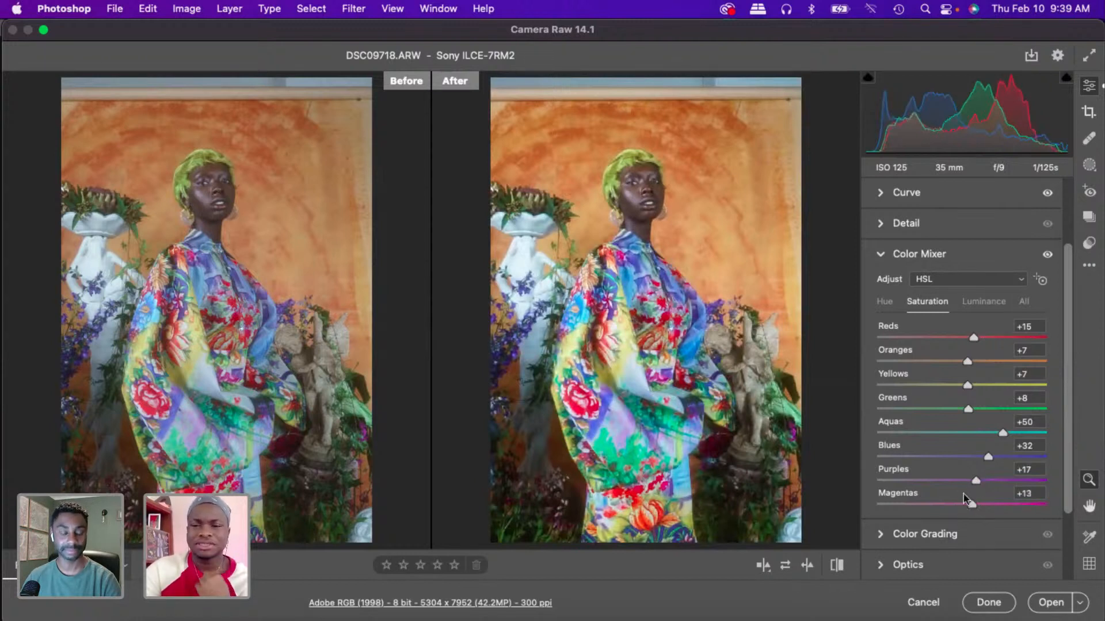
# - Set the Color Mixer hue to Reds -6, Oranges +3, Yellows +4, Greens +5, Aquas +9 and Blues -6
pyautogui.click(889, 306)
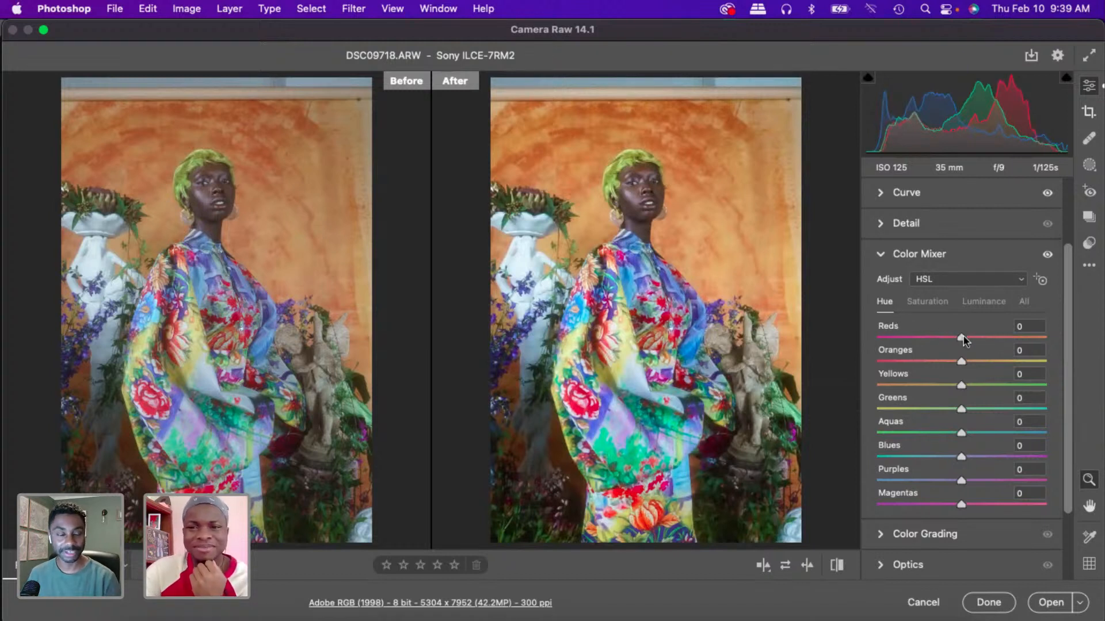
pyautogui.moveTo(965, 340); pyautogui.dragTo(968, 393)
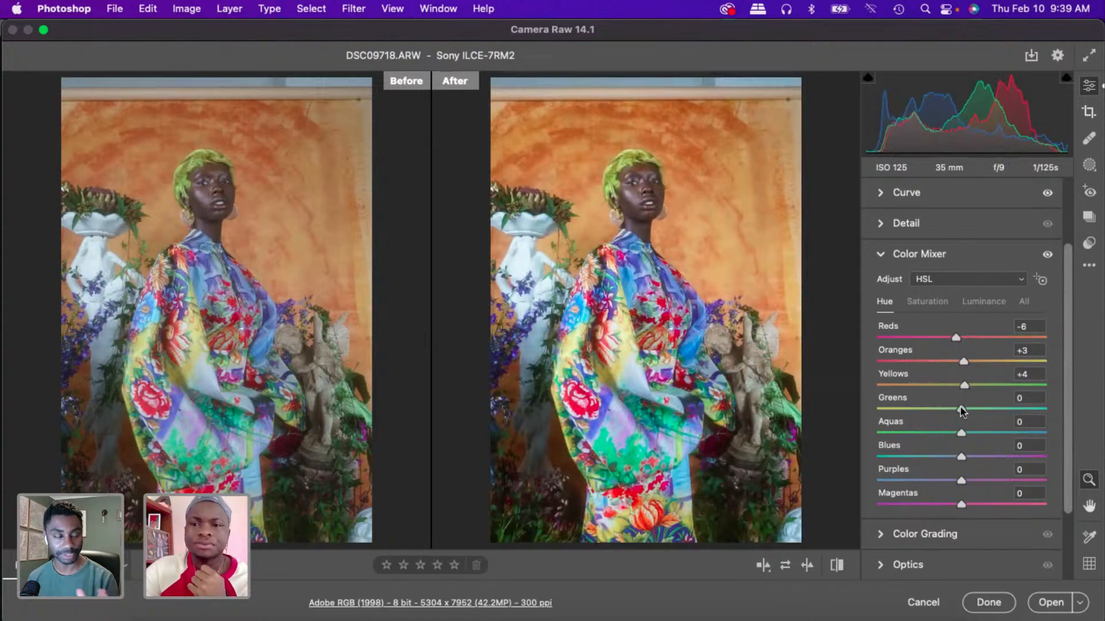
pyautogui.click(924, 409)
pyautogui.moveTo(958, 410); pyautogui.dragTo(969, 432)
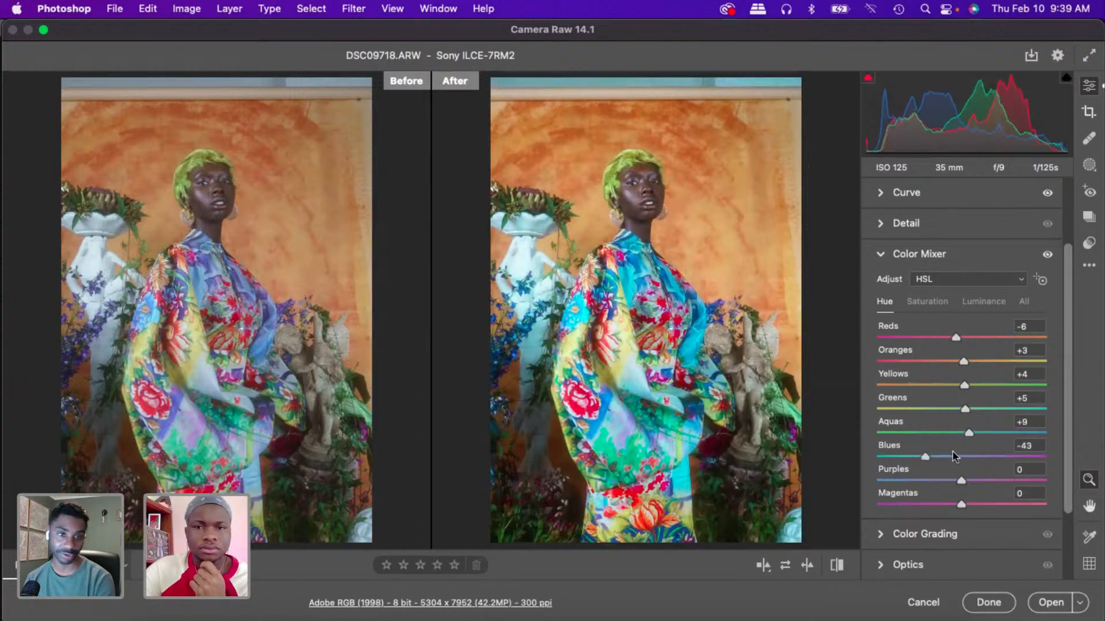
pyautogui.click(955, 455)
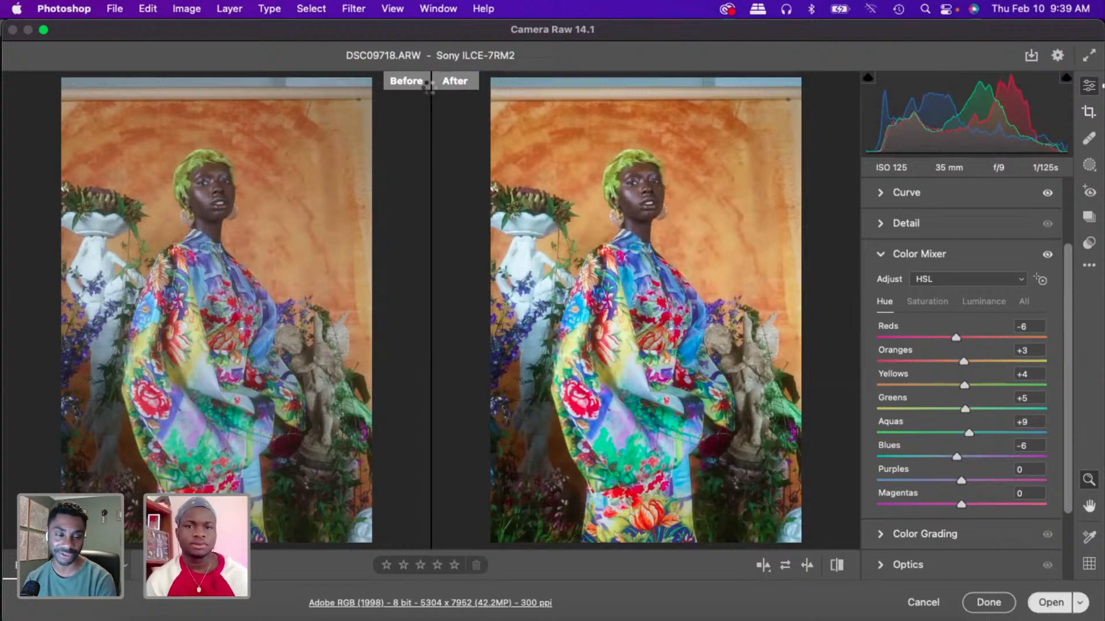
# - Open the developed photo in Photoshop and crop it without a fixed ratio to about 25.16 in high, cutting off the strip above the orange backdrop
pyautogui.press('Return')
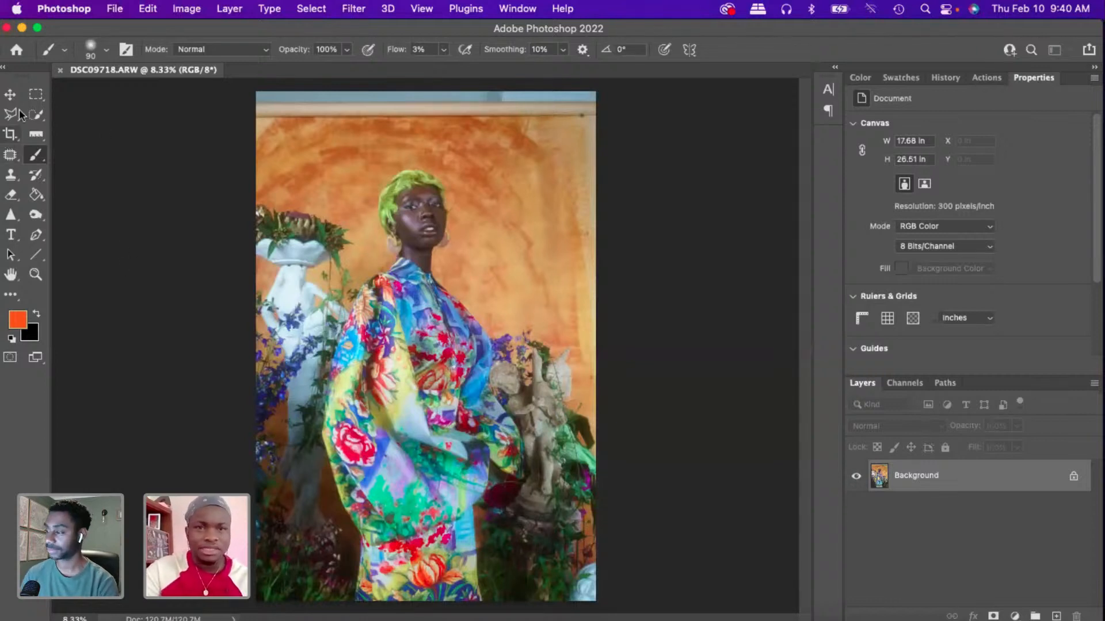
pyautogui.press('c')
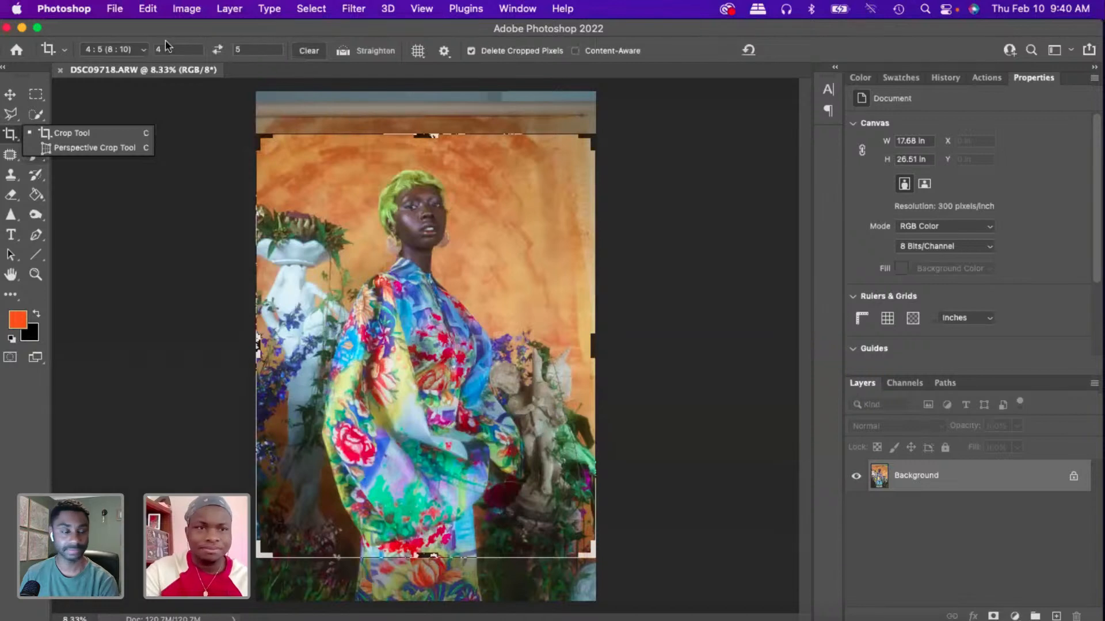
pyautogui.click(138, 51)
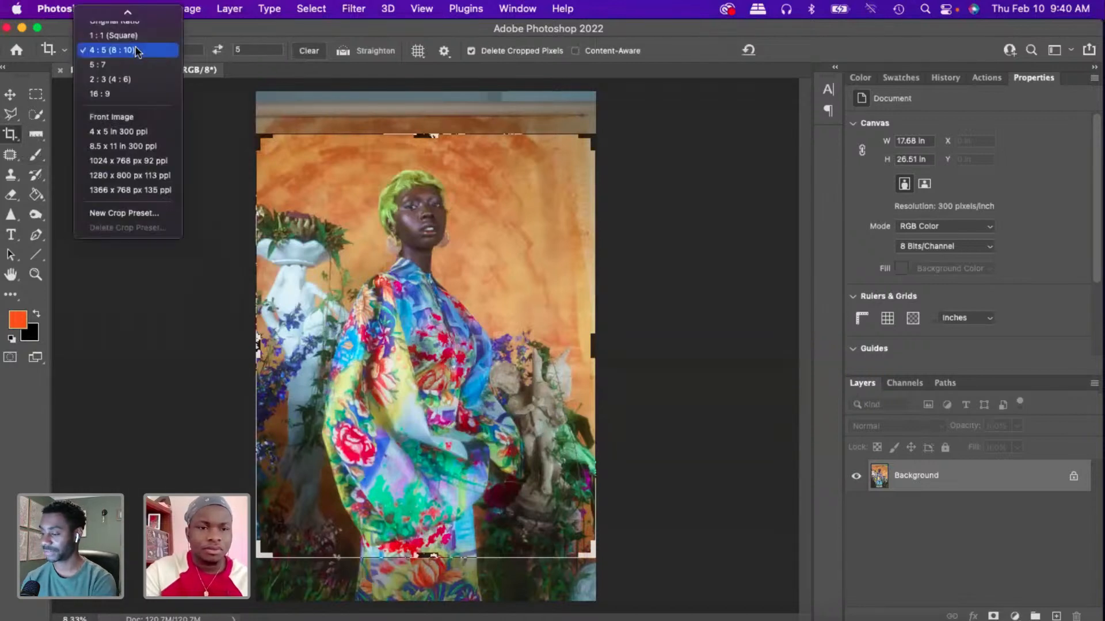
pyautogui.click(138, 30)
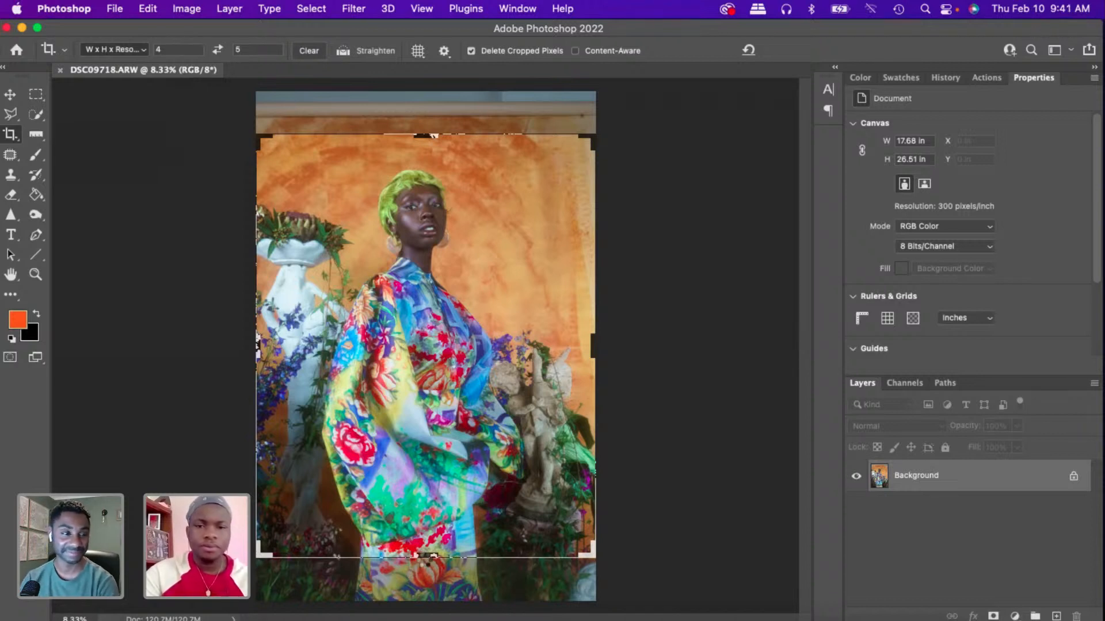
pyautogui.click(425, 560)
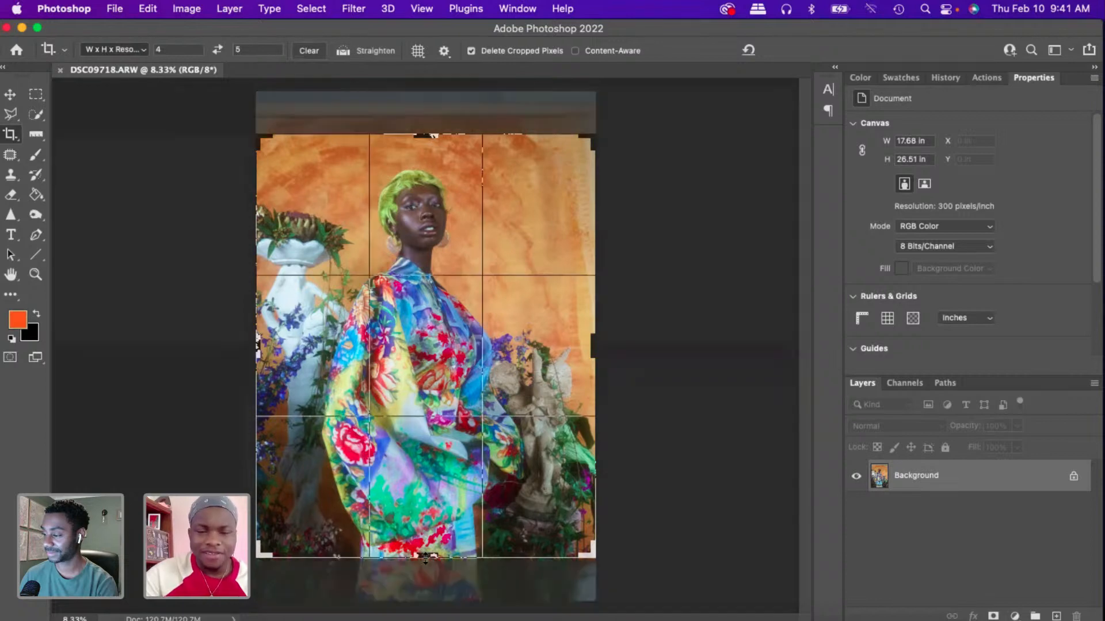
pyautogui.moveTo(425, 571); pyautogui.dragTo(427, 585)
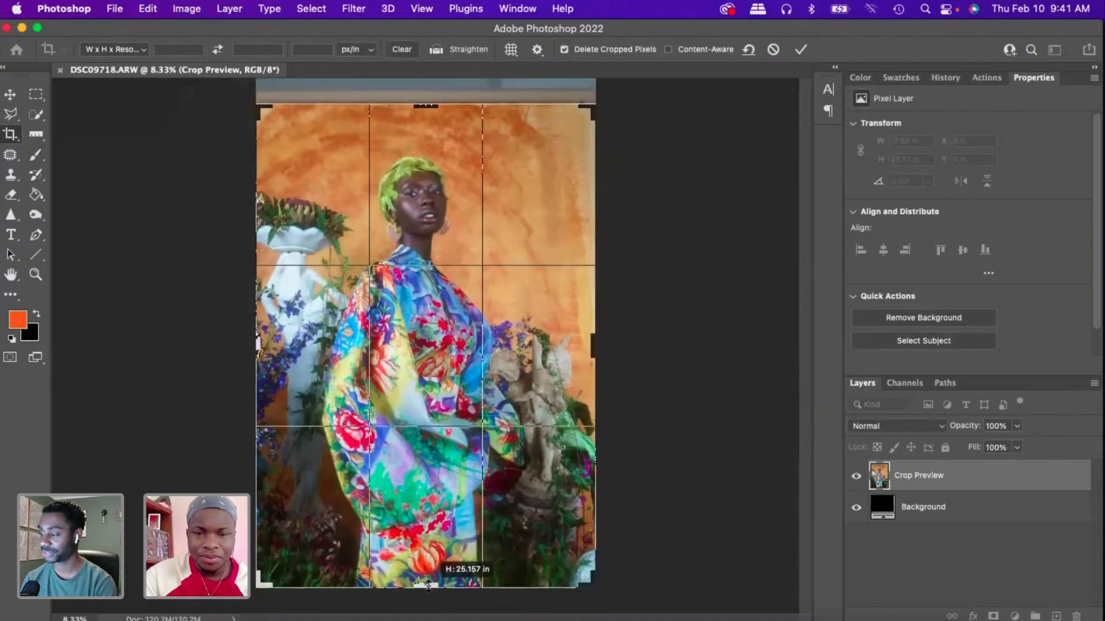
pyautogui.click(799, 50)
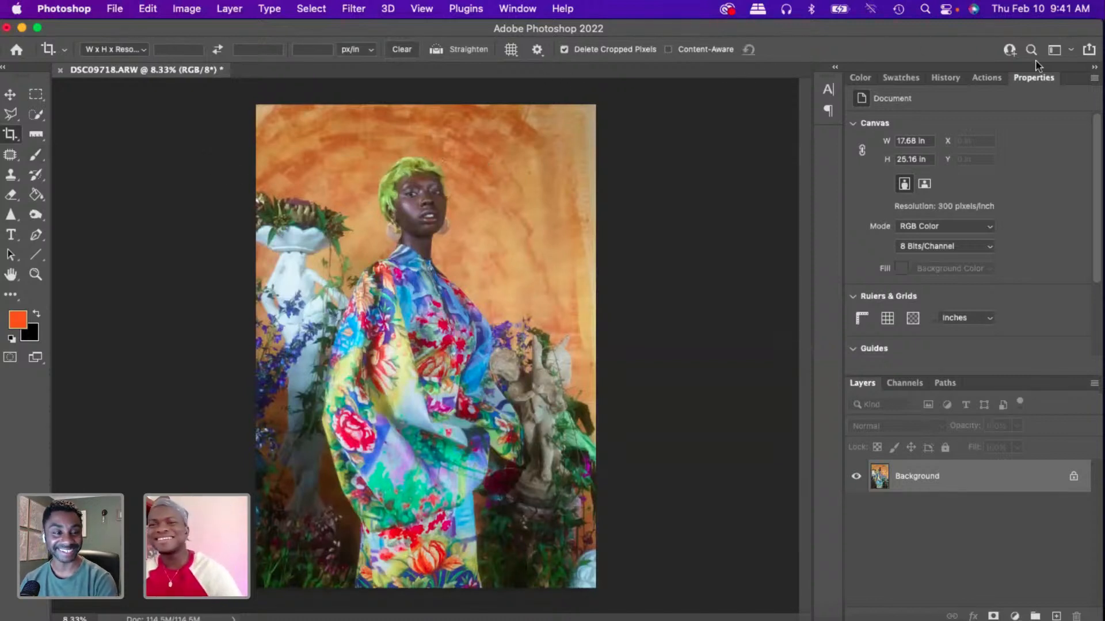
# - Run the Frequency Separation action on the photo to build a group with Texture and Skin layers, working at 50% zoom on the face
pyautogui.click(984, 78)
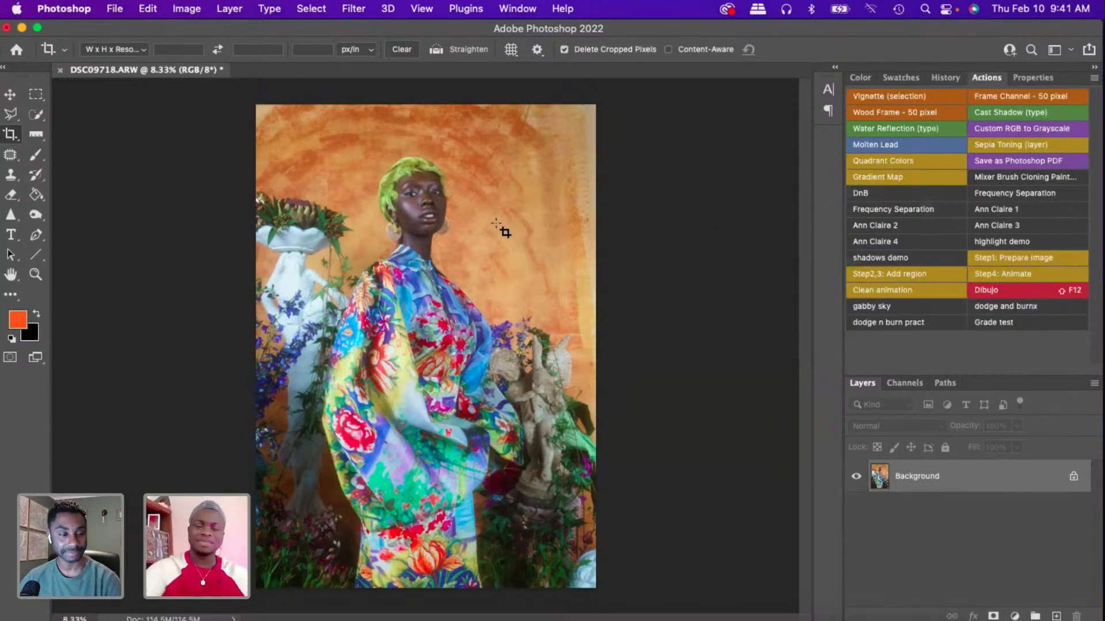
pyautogui.press('super')
pyautogui.press('super+equal')
pyautogui.press('super+equal')
pyautogui.press('super+equal')
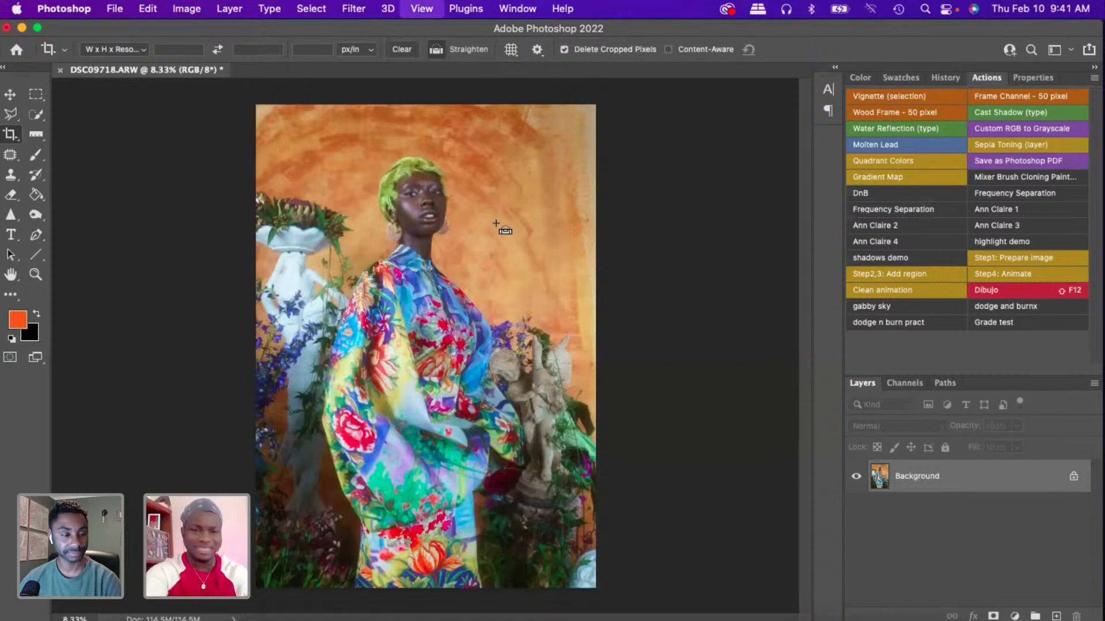
pyautogui.press('super+equal')
pyautogui.press('super+equal')
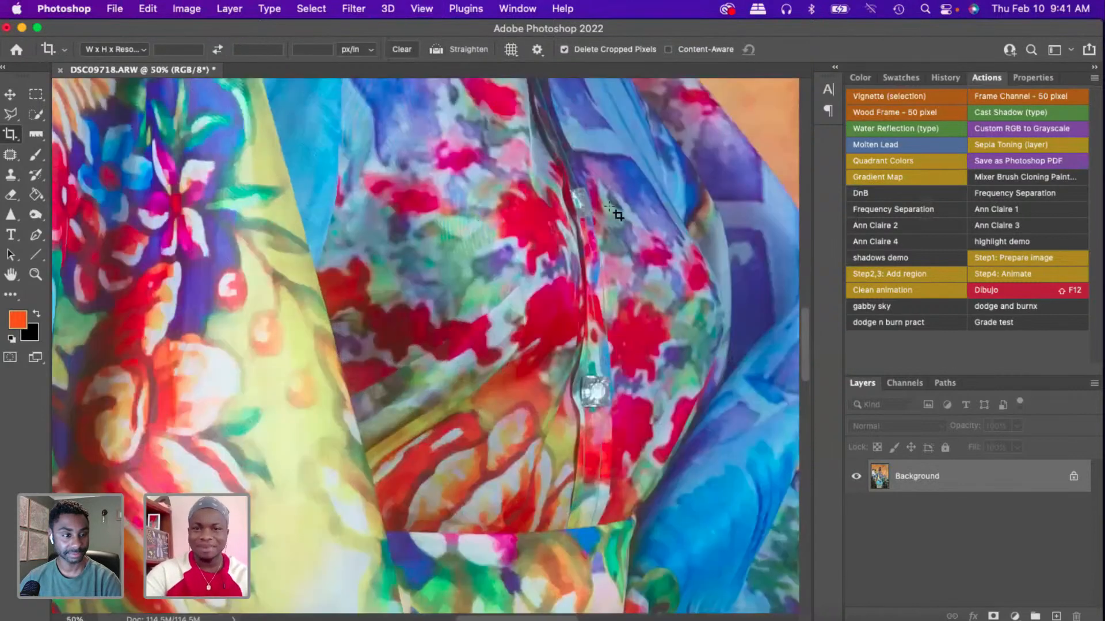
pyautogui.moveTo(806, 333); pyautogui.dragTo(795, 217)
pyautogui.scroll(1, 593, 246)
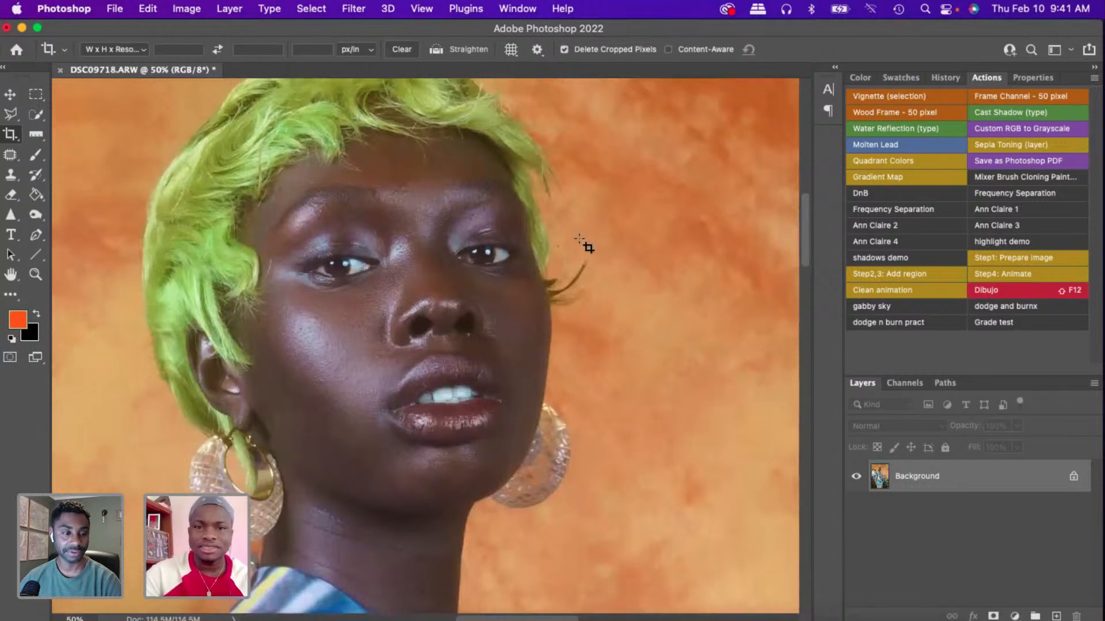
pyautogui.hscroll(-4, 483, 604)
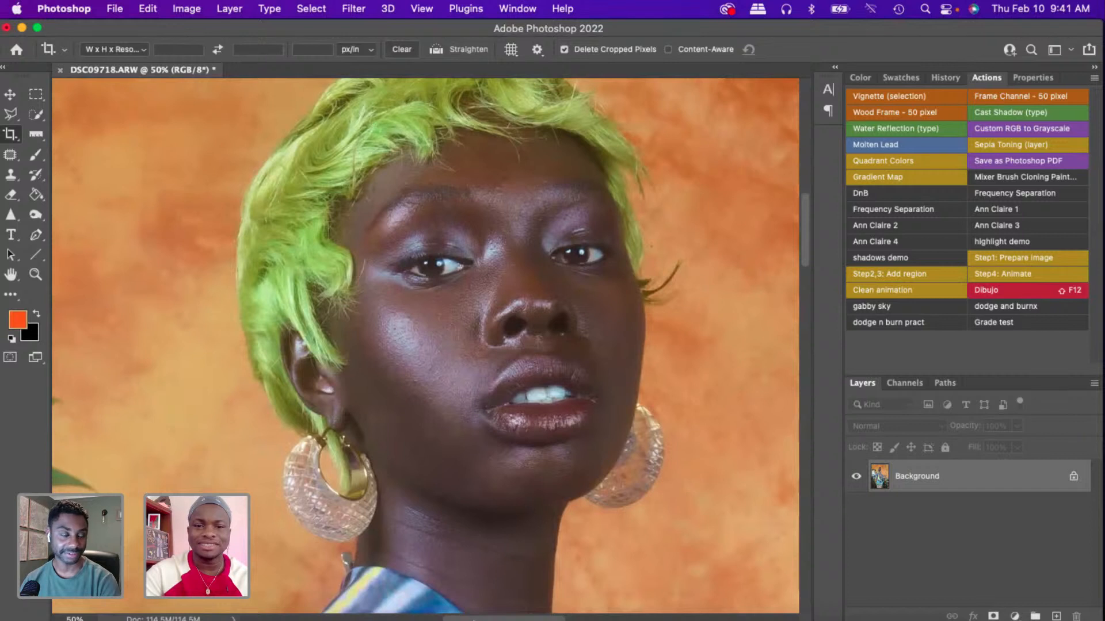
pyautogui.hscroll(1, 651, 443)
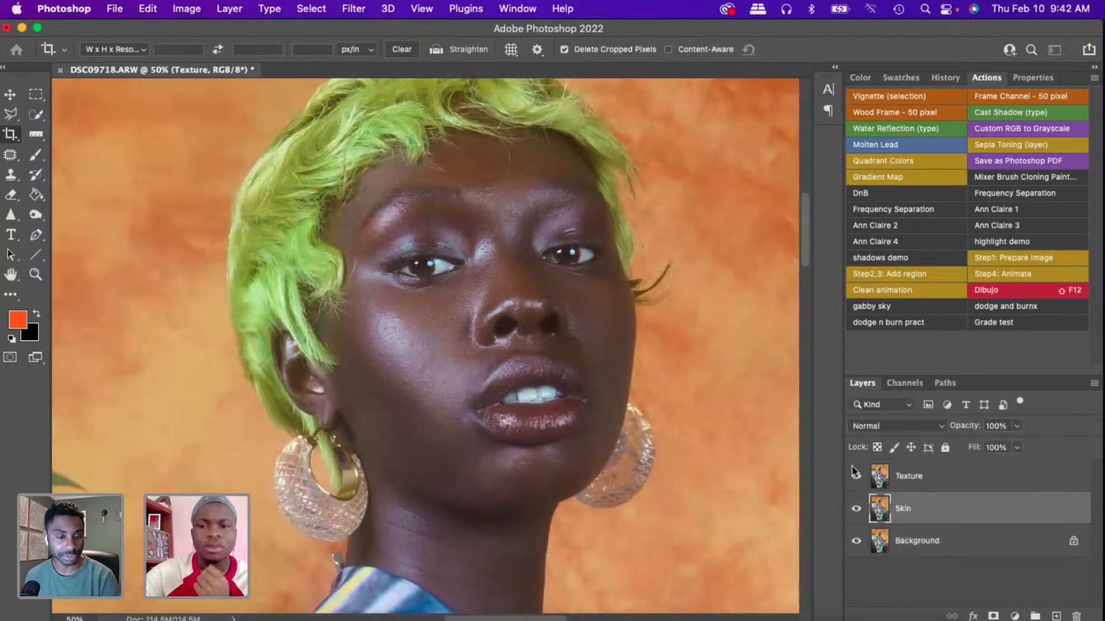
pyautogui.click(856, 475)
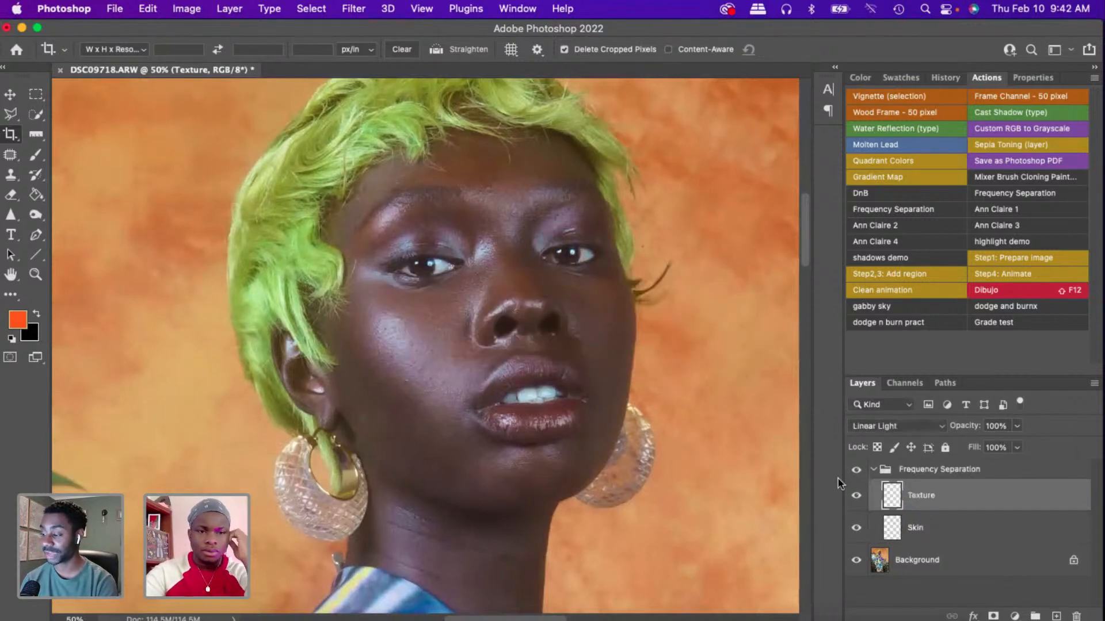
# - Duplicate the Skin layer inside the Frequency Separation group and activate the Mixer Brush tool
pyautogui.click(940, 533)
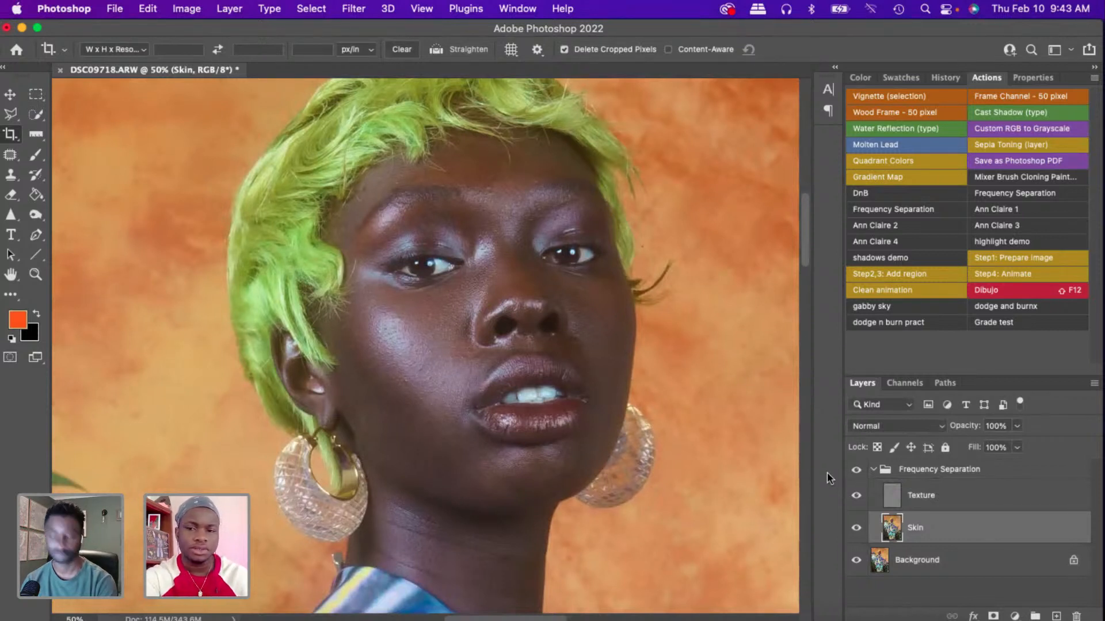
pyautogui.press('super+j')
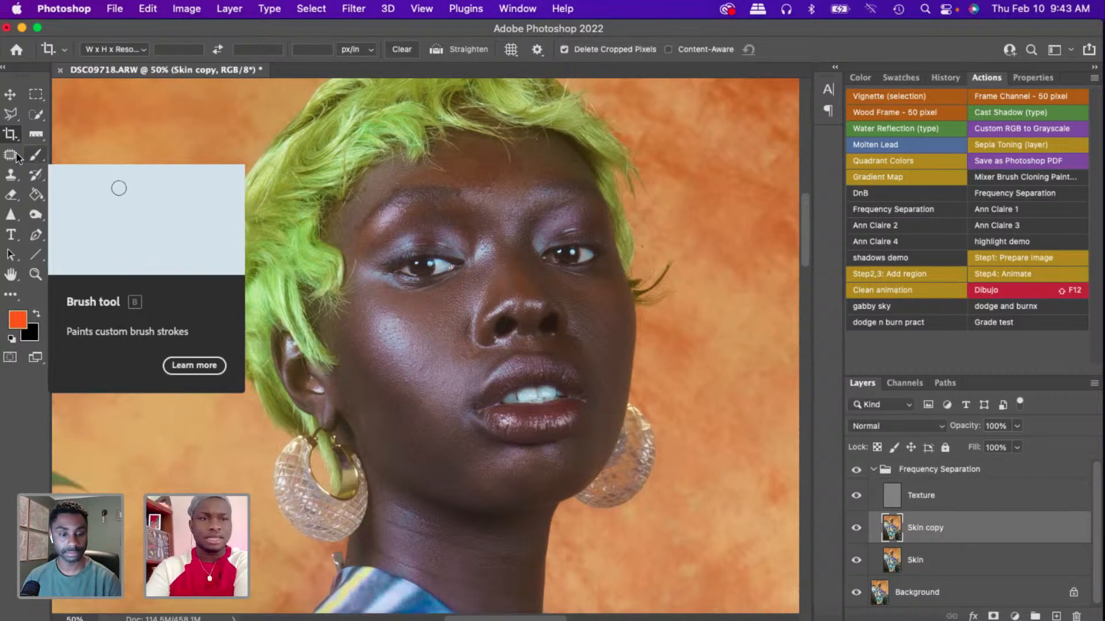
pyautogui.click(36, 155)
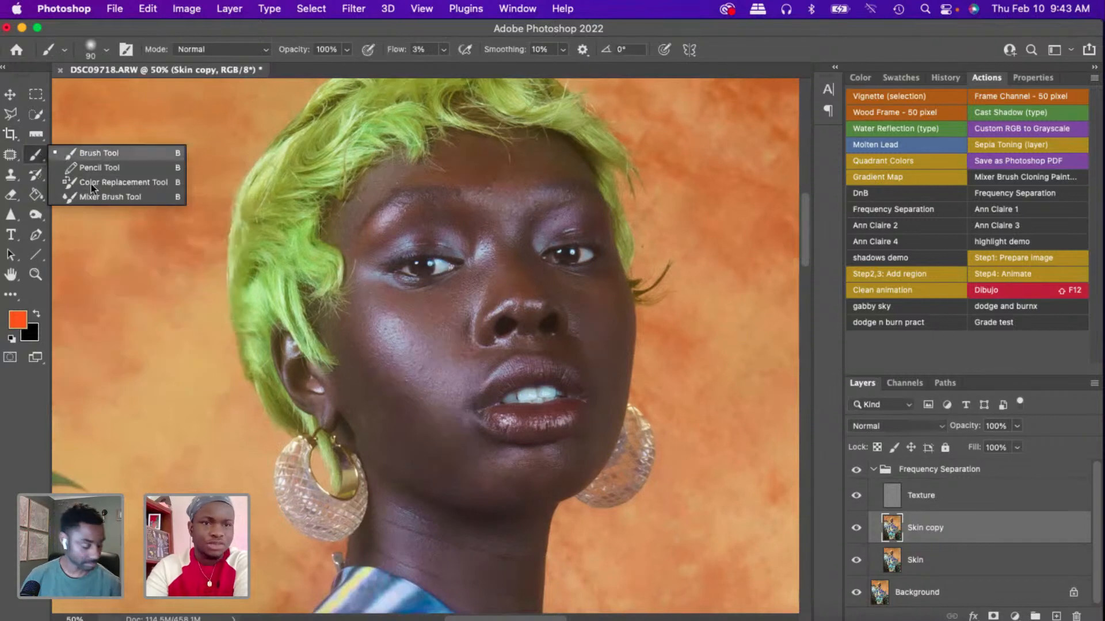
pyautogui.click(98, 198)
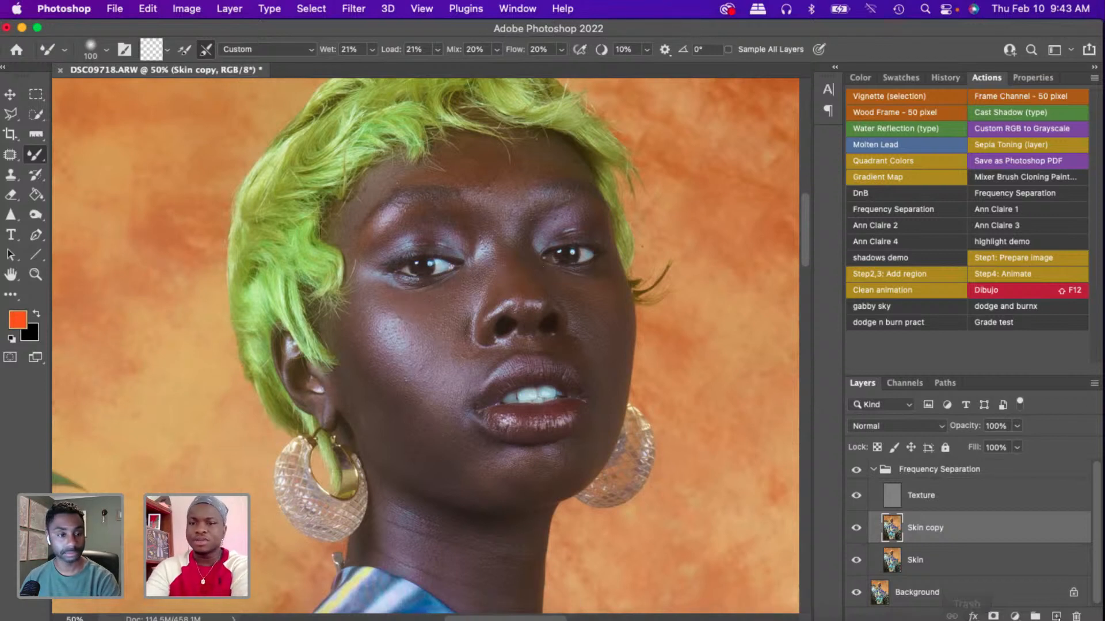
pyautogui.press('BackSpace')
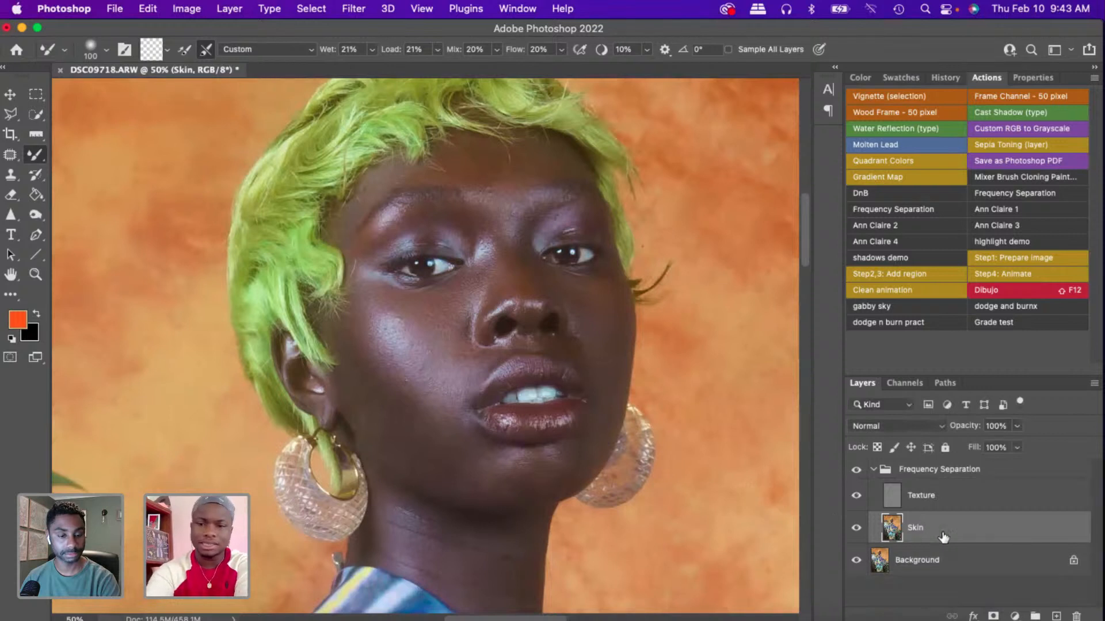
pyautogui.press('super+z')
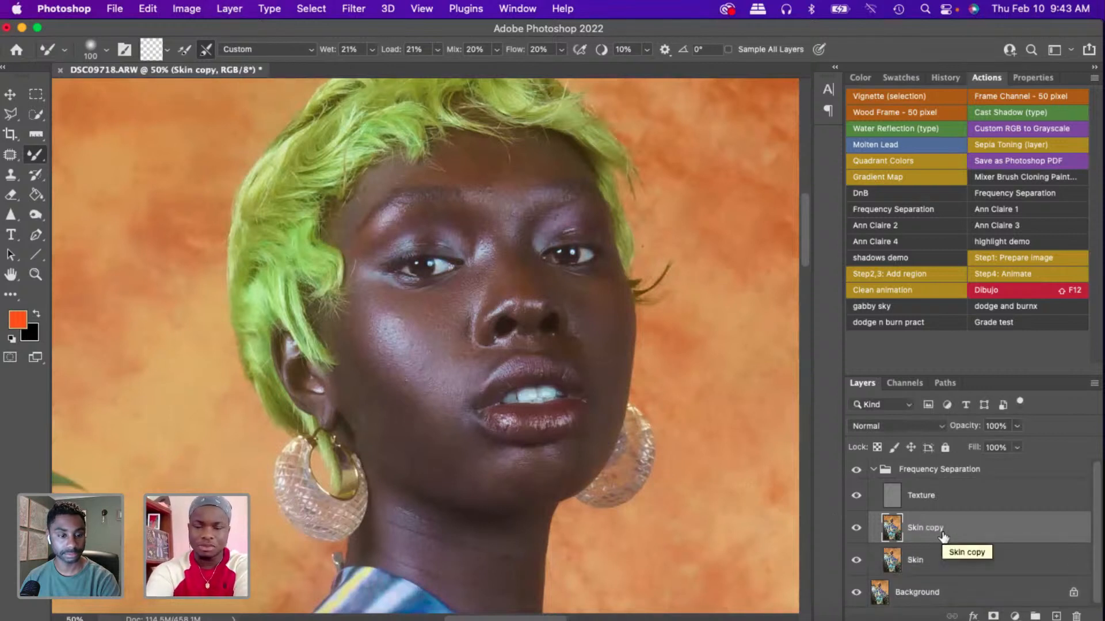
pyautogui.click(978, 472)
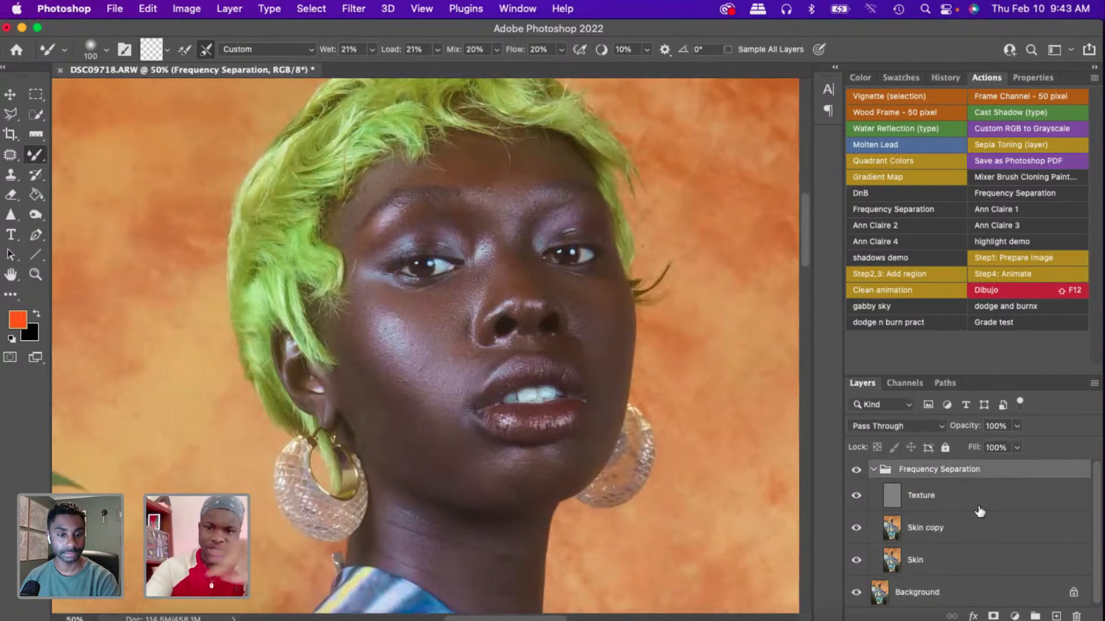
pyautogui.click(967, 524)
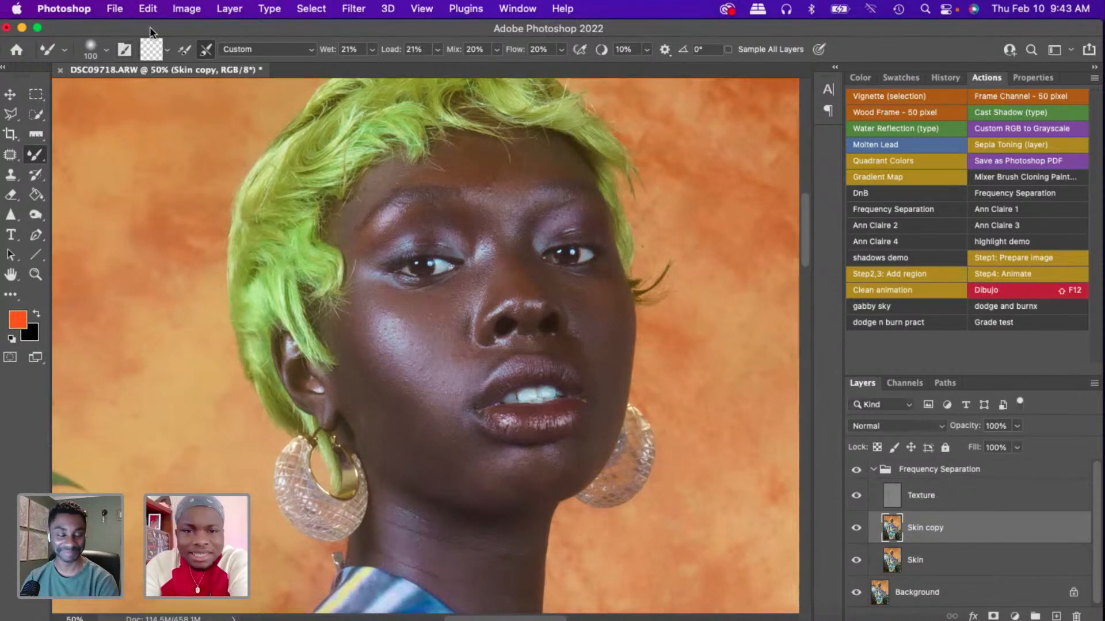
# - Enlarge the Mixer Brush to 125 px for blending on the Skin copy layer
pyautogui.press(']')
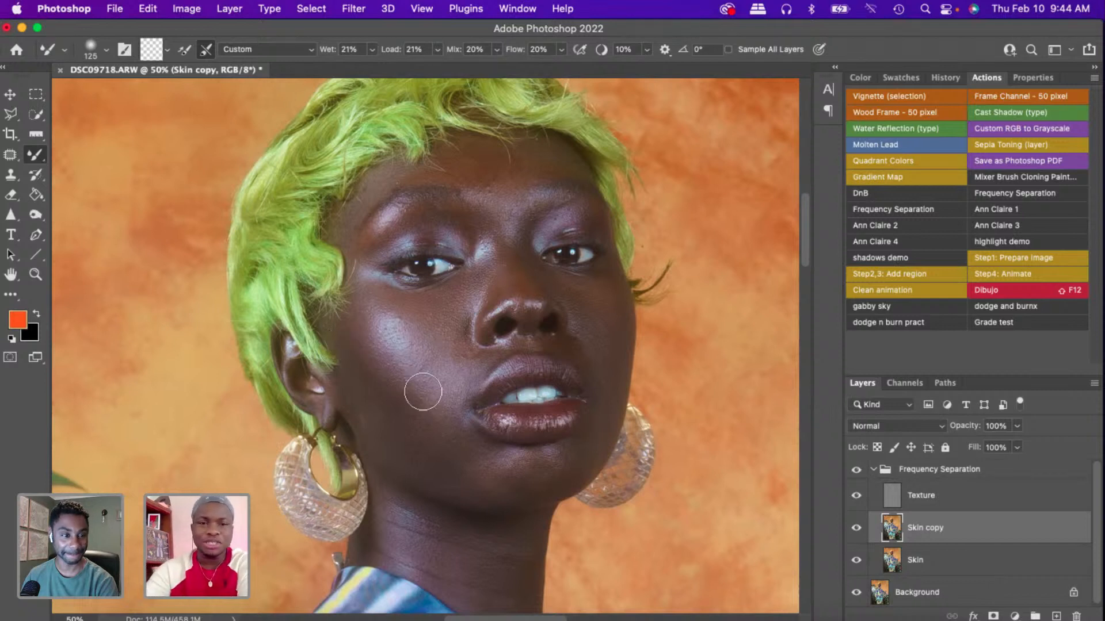
pyautogui.rightClick(38, 156)
pyautogui.click(79, 196)
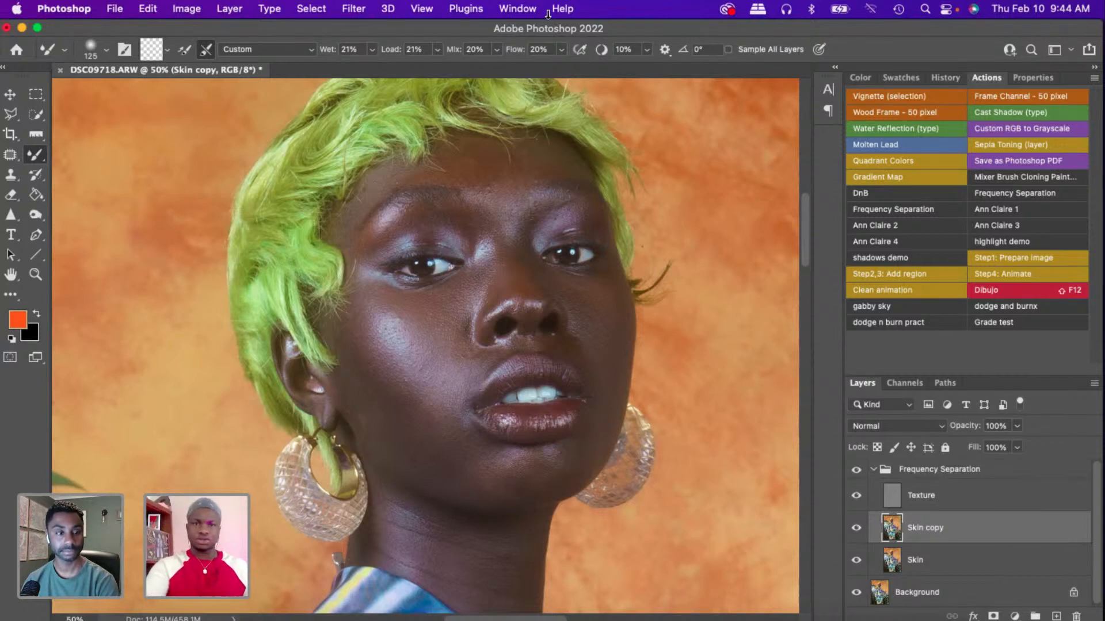
# - Try the Mixer Brush around the nose at 100% flow, look into the Purge options, and set the flow back to 20%
pyautogui.hotkey('shift', '0')
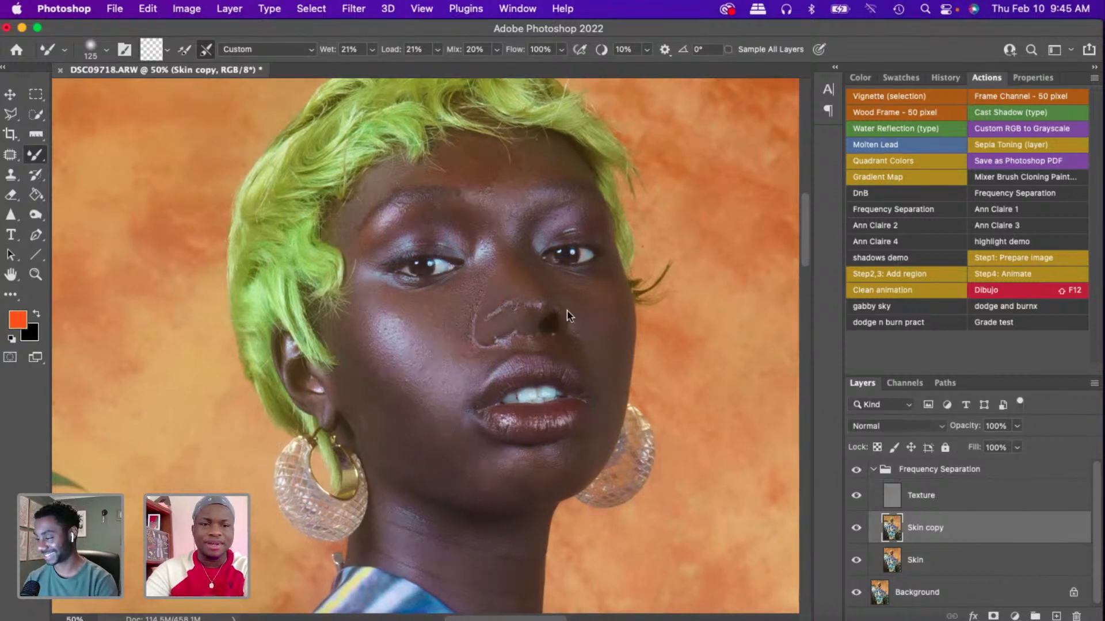
pyautogui.click(149, 9)
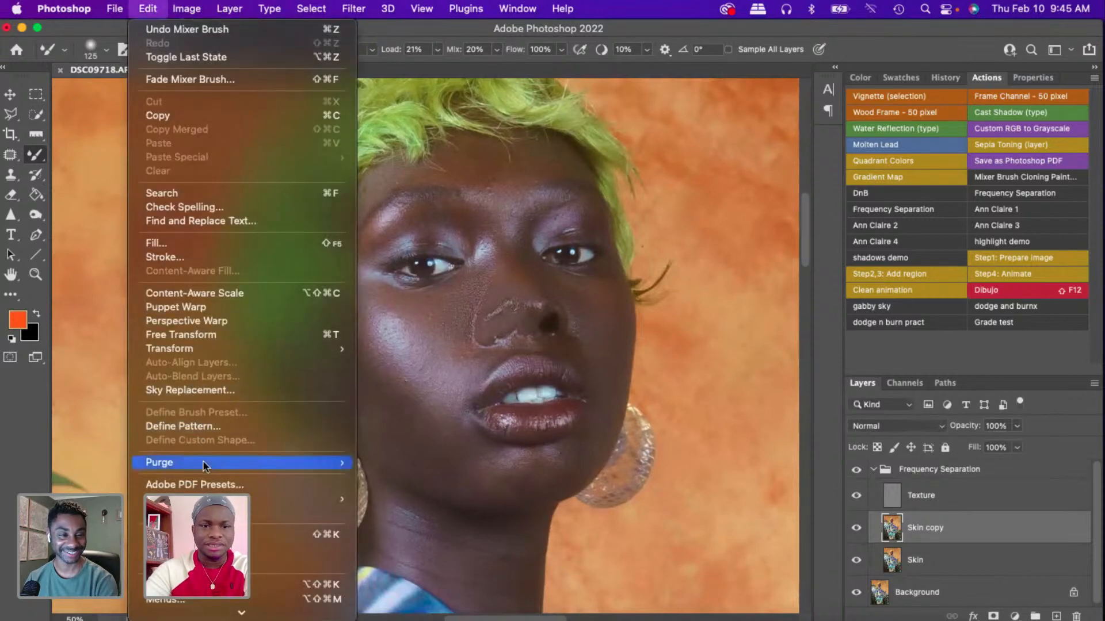
pyautogui.moveTo(202, 462)
pyautogui.click(384, 489)
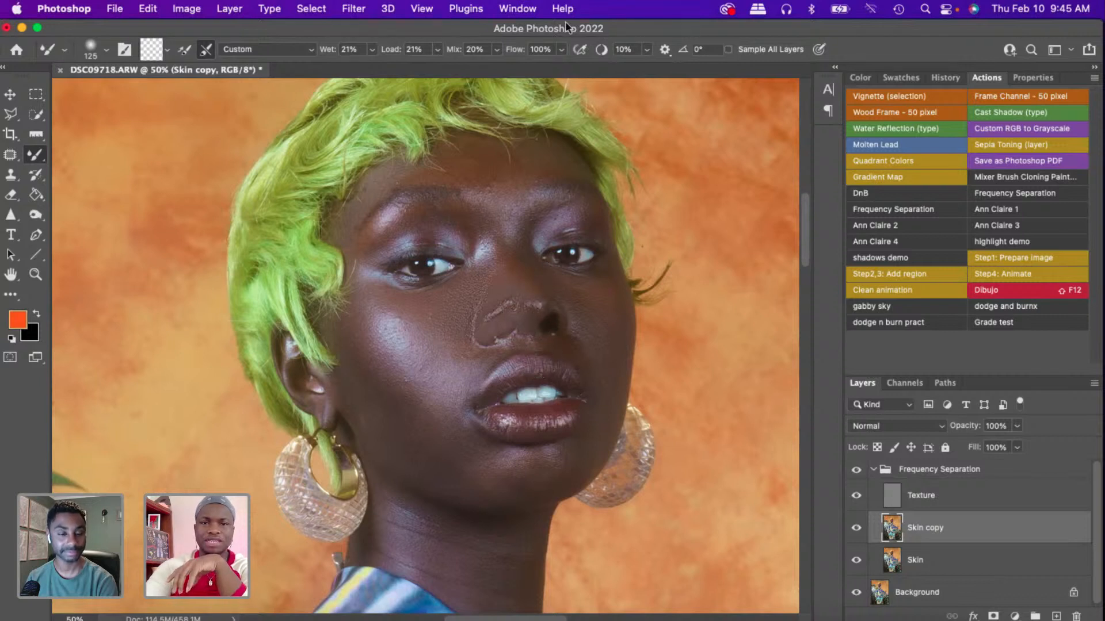
pyautogui.click(540, 49)
pyautogui.write('20')
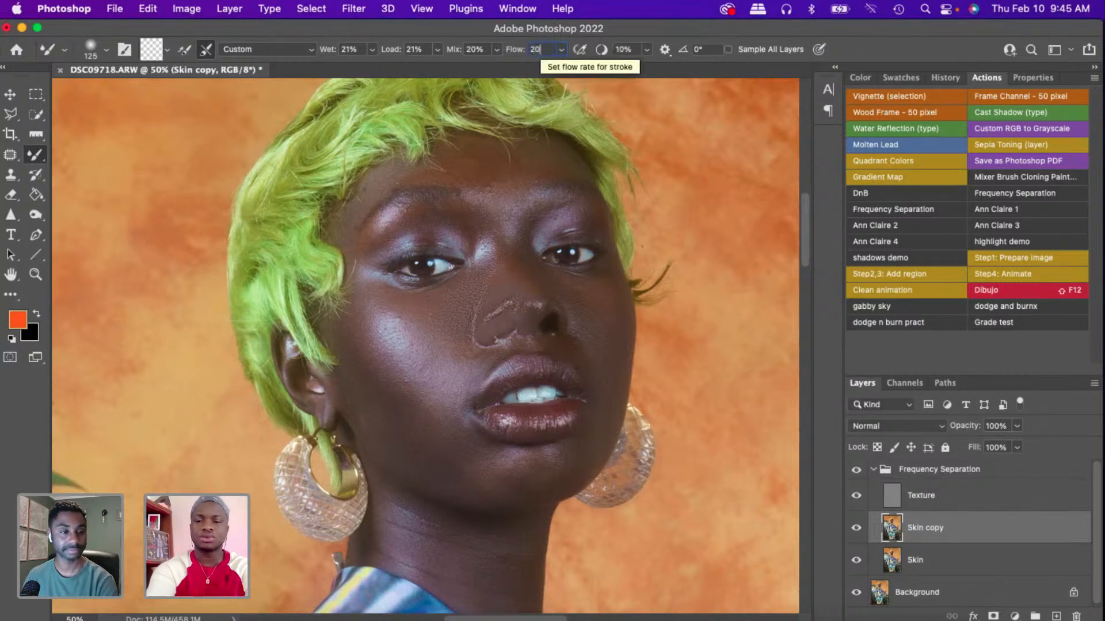
pyautogui.press('Return')
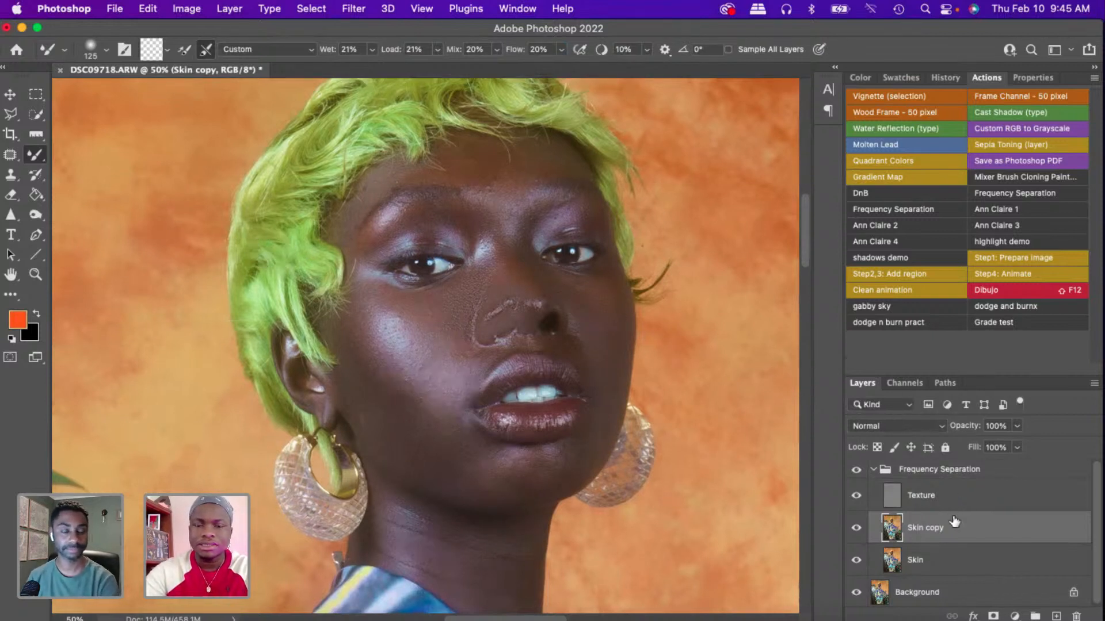
# - Merge the Skin copy layer down into Skin and duplicate the Skin layer again
pyautogui.press('super+e')
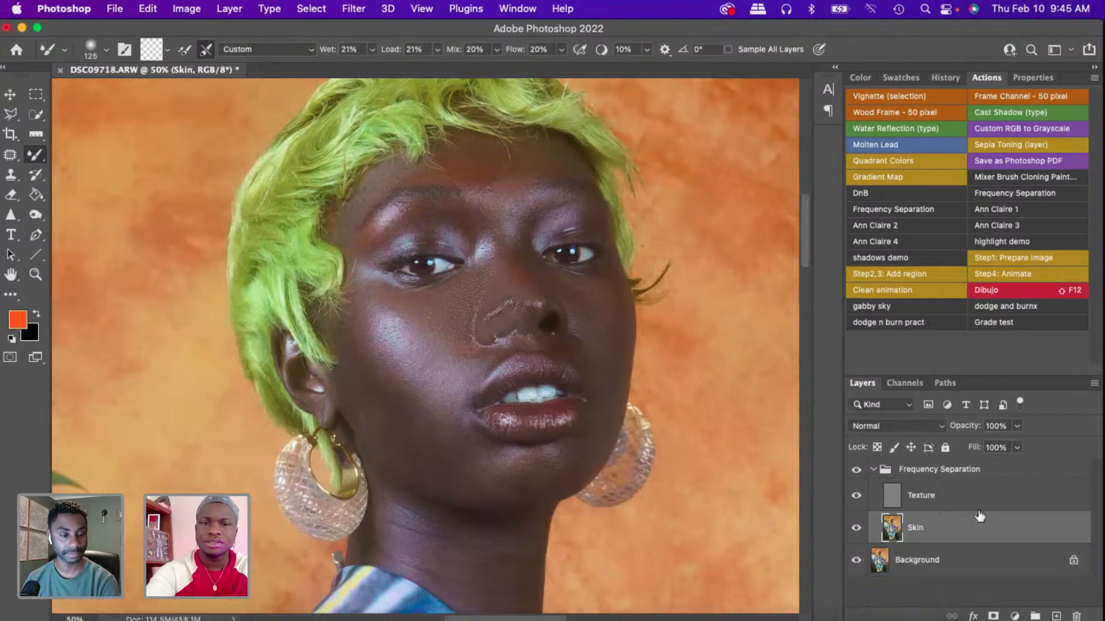
pyautogui.press('super+j')
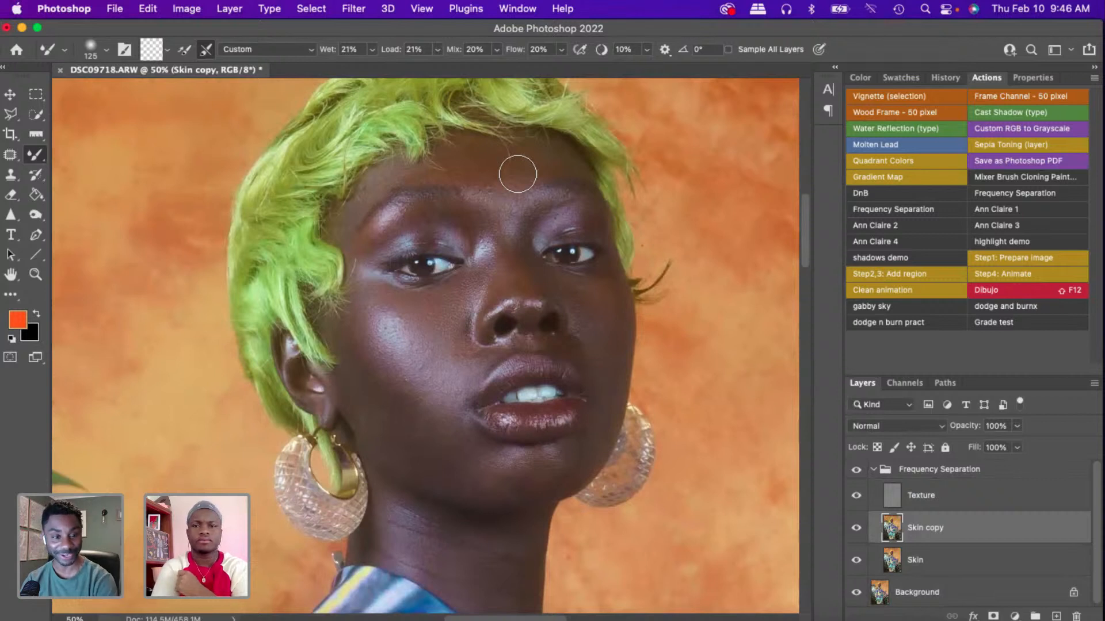
# - Use the Patch tool between the eyebrows, first on the Skin copy layer and again on the Texture layer, sampling nearby skin
pyautogui.press('j')
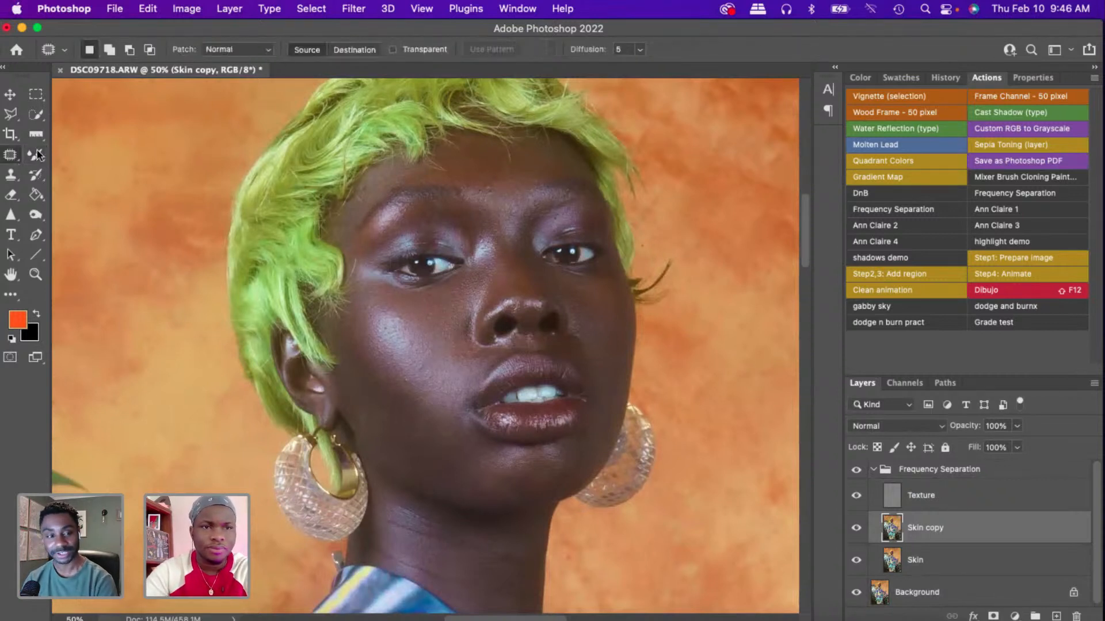
pyautogui.moveTo(497, 185)
pyautogui.mouseDown()
pyautogui.moveTo(483, 189)
pyautogui.moveTo(499, 194)
pyautogui.mouseUp()
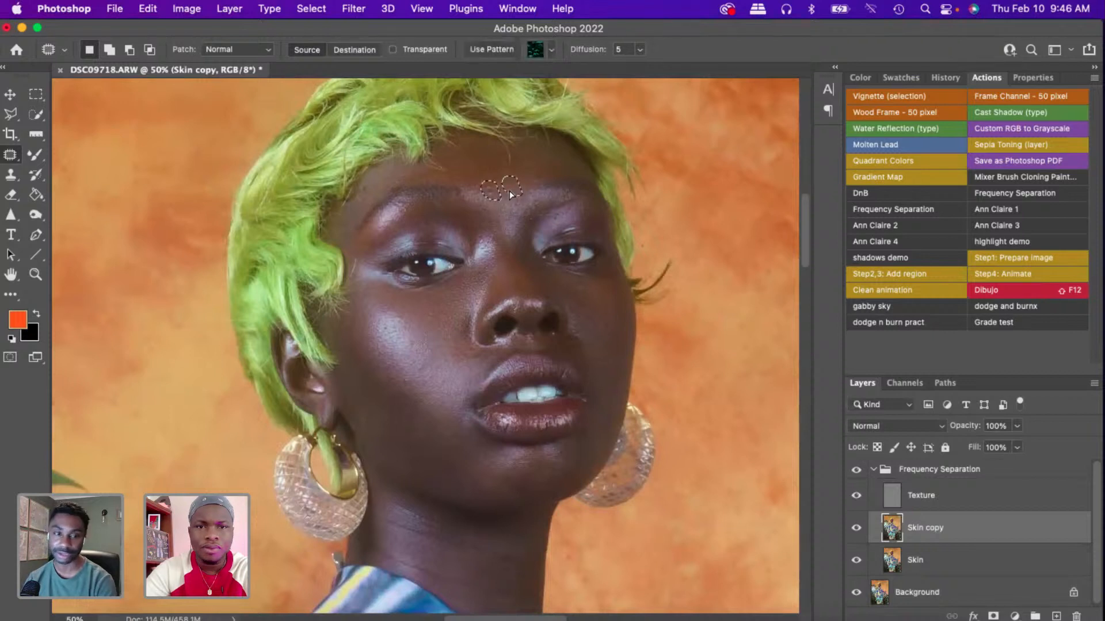
pyautogui.click(923, 498)
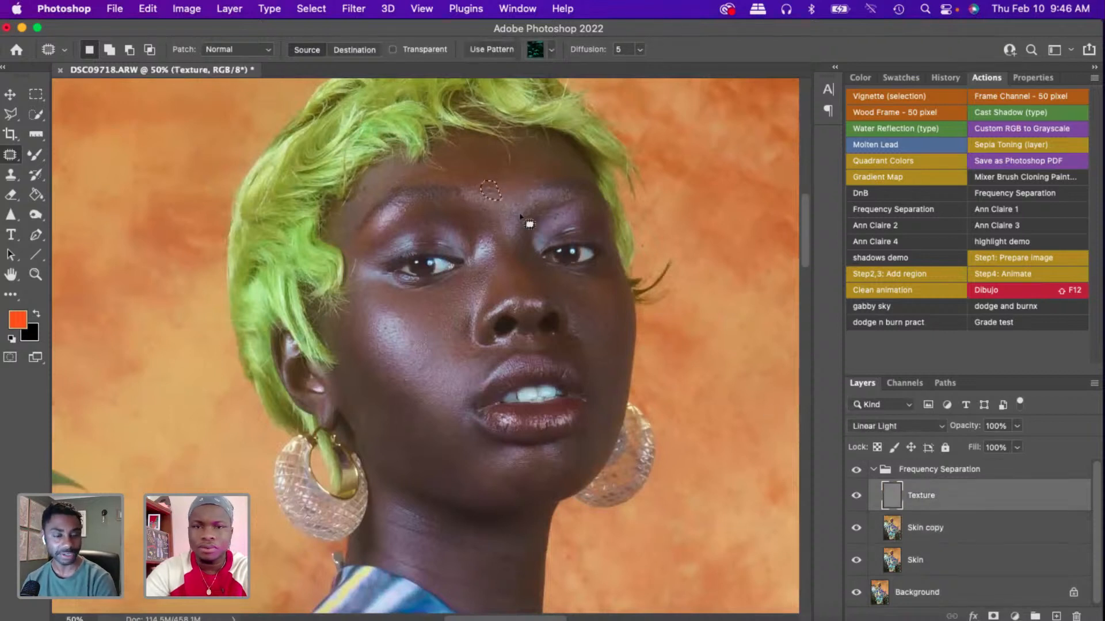
pyautogui.moveTo(482, 187); pyautogui.dragTo(454, 203)
# - Patch the small light mark between the nostril and upper lip with clean cheek skin on the Texture layer
pyautogui.press('super+plus')
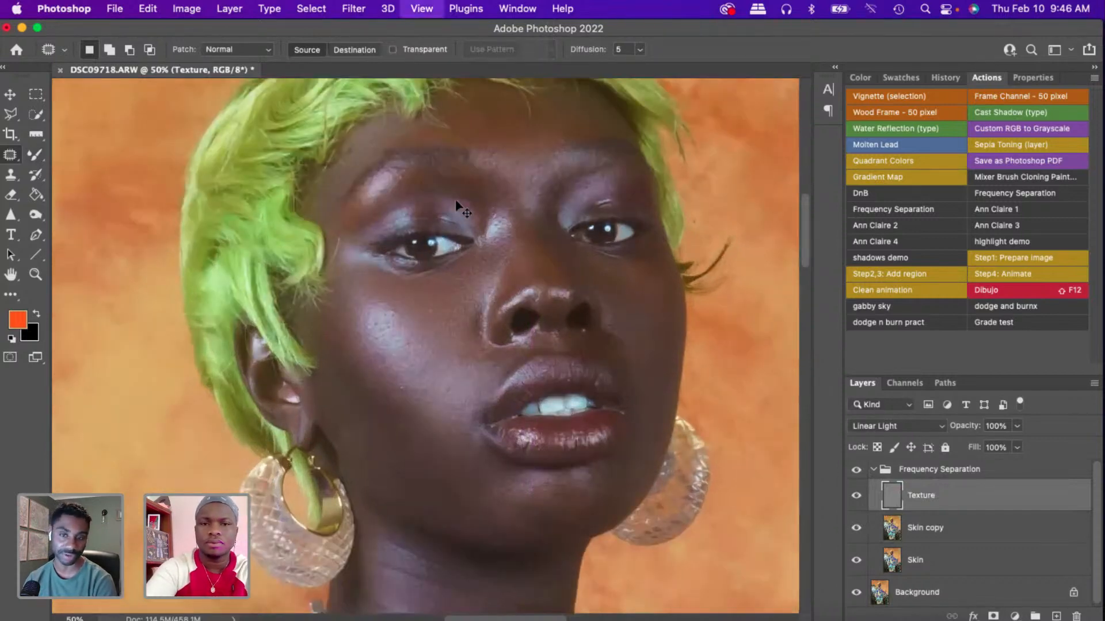
pyautogui.press('super+plus')
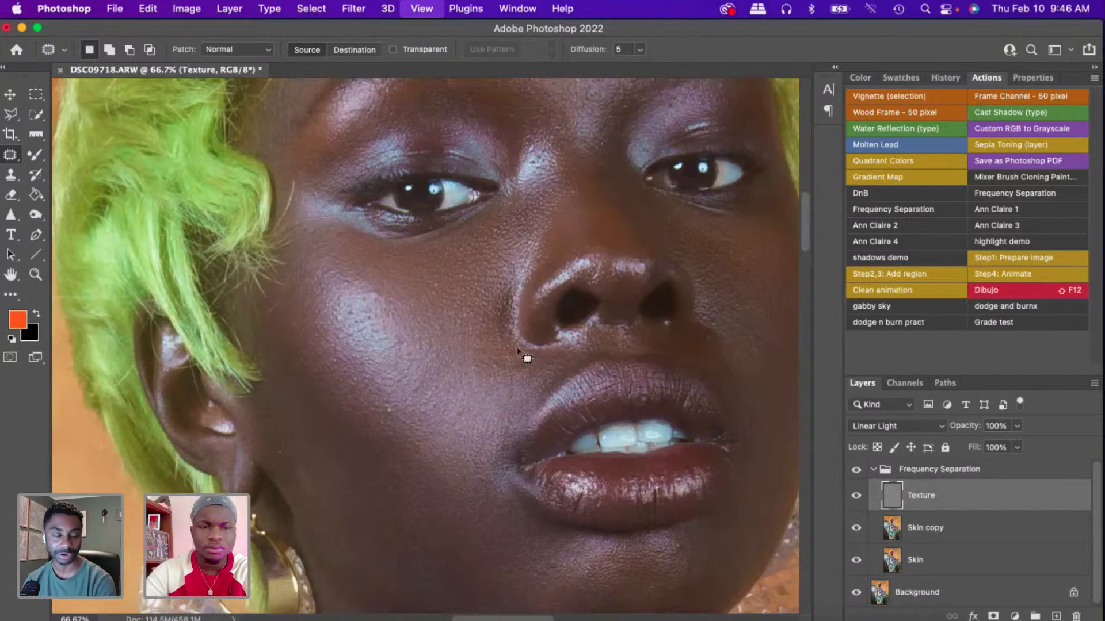
pyautogui.press('super+plus')
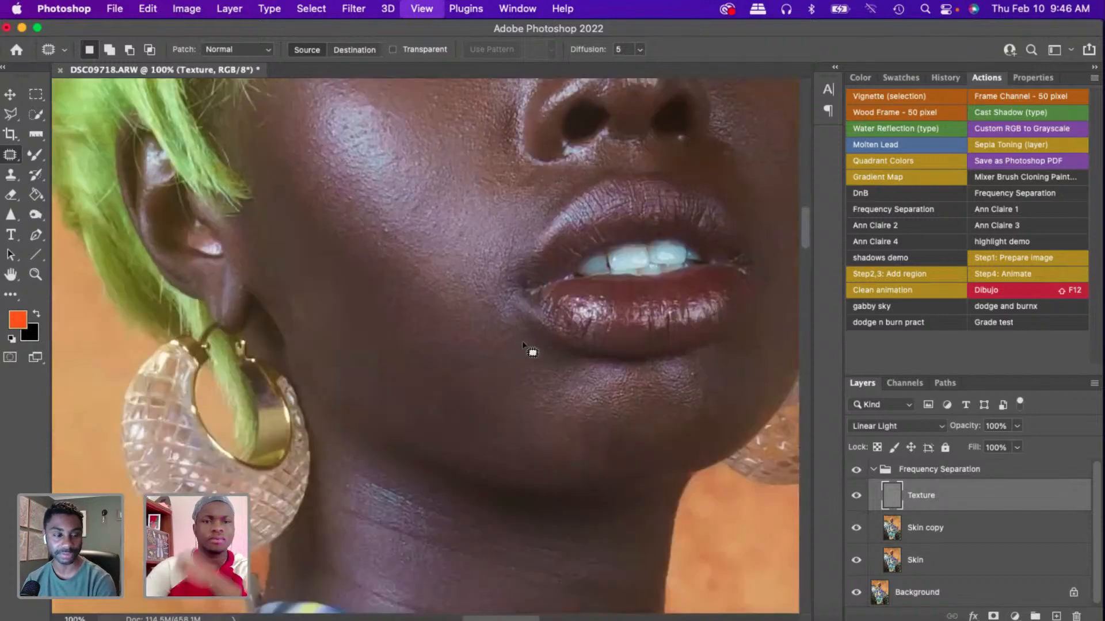
pyautogui.click(537, 185)
pyautogui.click(551, 246)
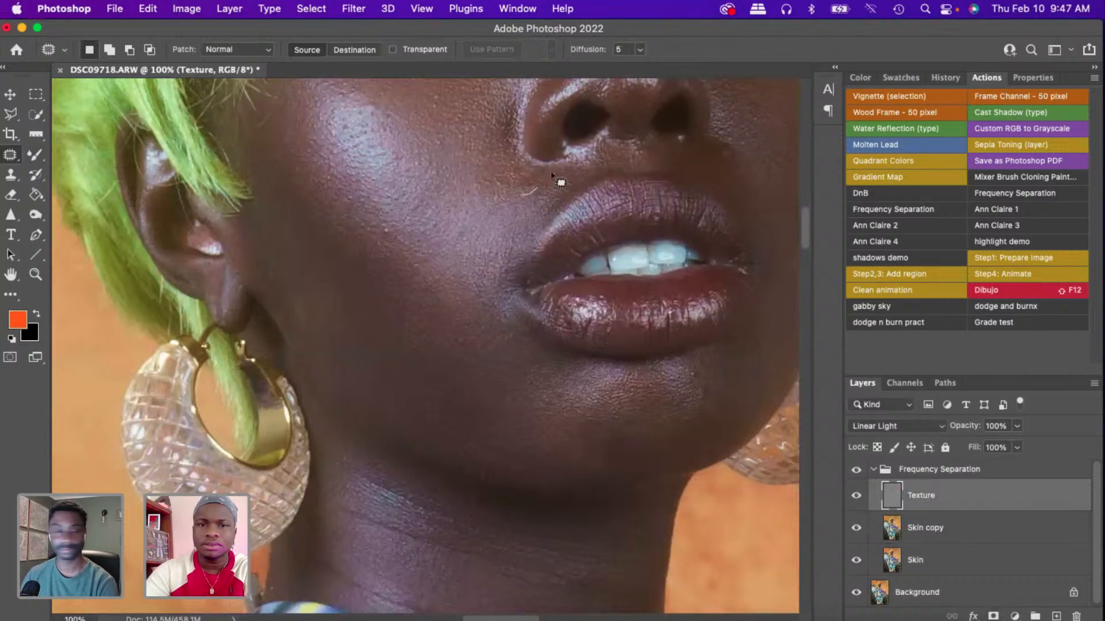
pyautogui.moveTo(552, 172)
pyautogui.mouseDown()
pyautogui.moveTo(528, 168)
pyautogui.moveTo(510, 187)
pyautogui.mouseUp()
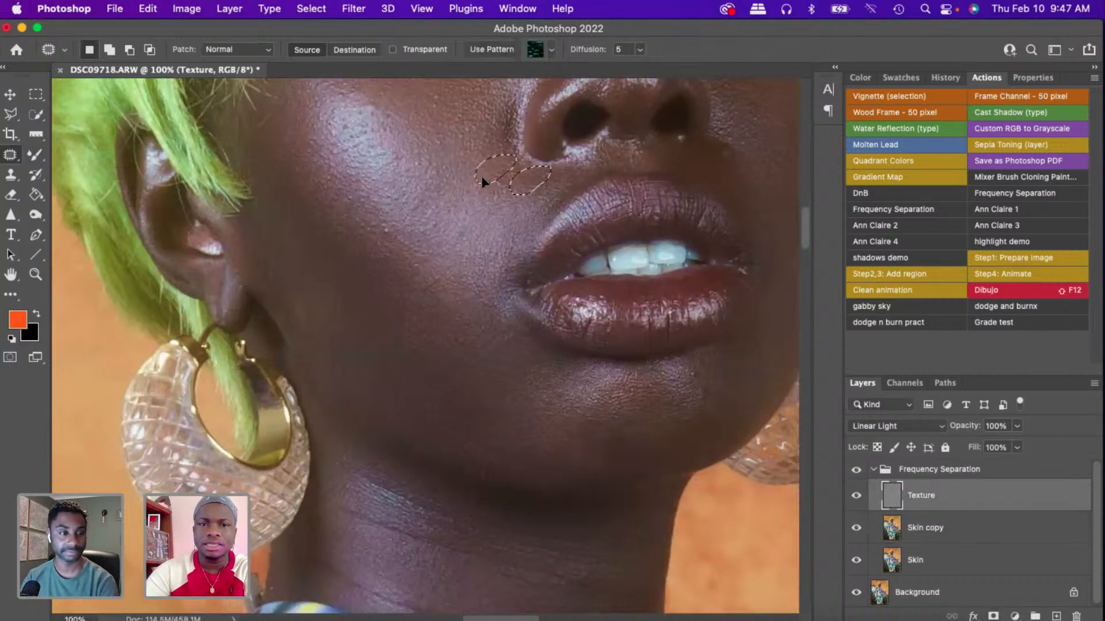
pyautogui.click(483, 178)
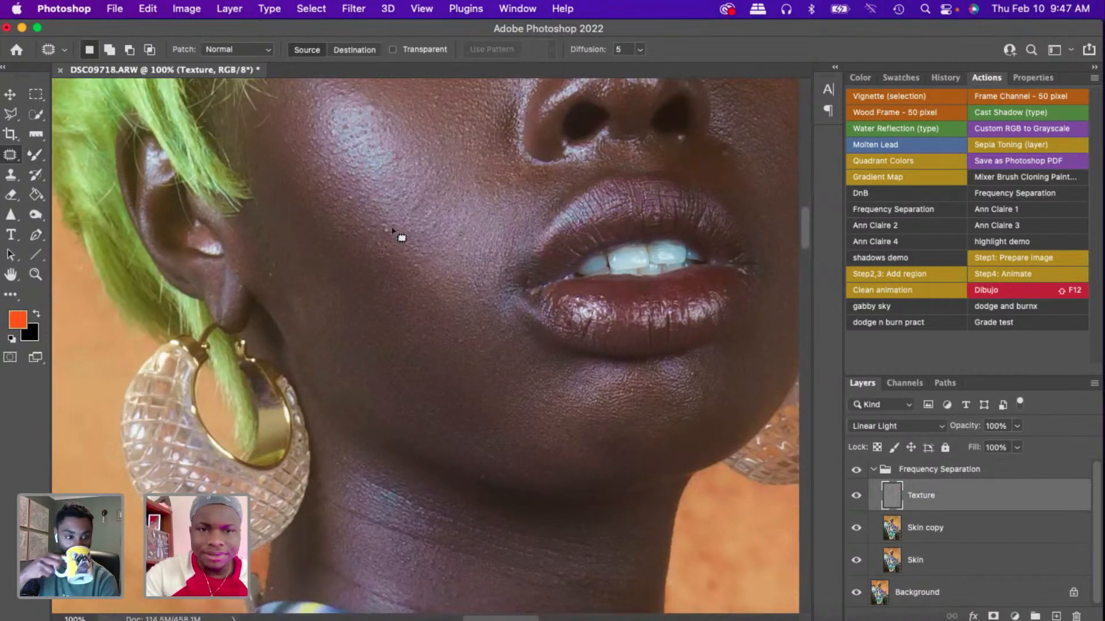
# - Patch the narrow diagonal strip of uneven texture across the cheek on the Texture layer and clear the selection
pyautogui.moveTo(368, 224)
pyautogui.mouseDown()
pyautogui.moveTo(432, 261)
pyautogui.moveTo(444, 259)
pyautogui.moveTo(441, 242)
pyautogui.mouseUp()
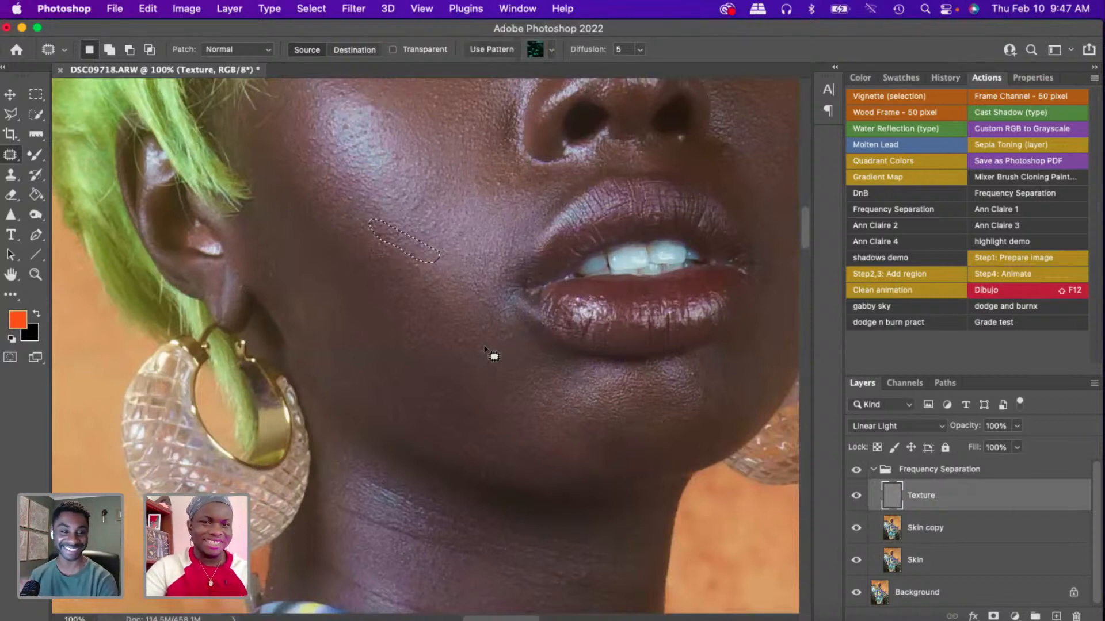
pyautogui.press('super+d')
pyautogui.scroll(15, 486, 265)
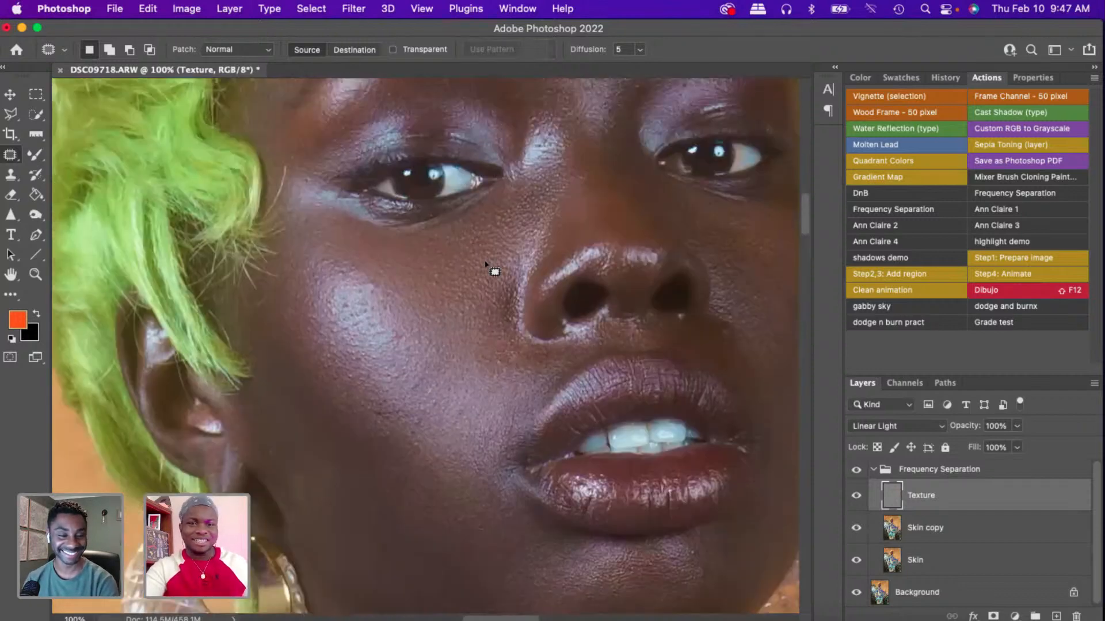
# - Examine the retouched skin from the forehead to the chin up close, and the whole head at 50% zoom
pyautogui.scroll(6, 486, 264)
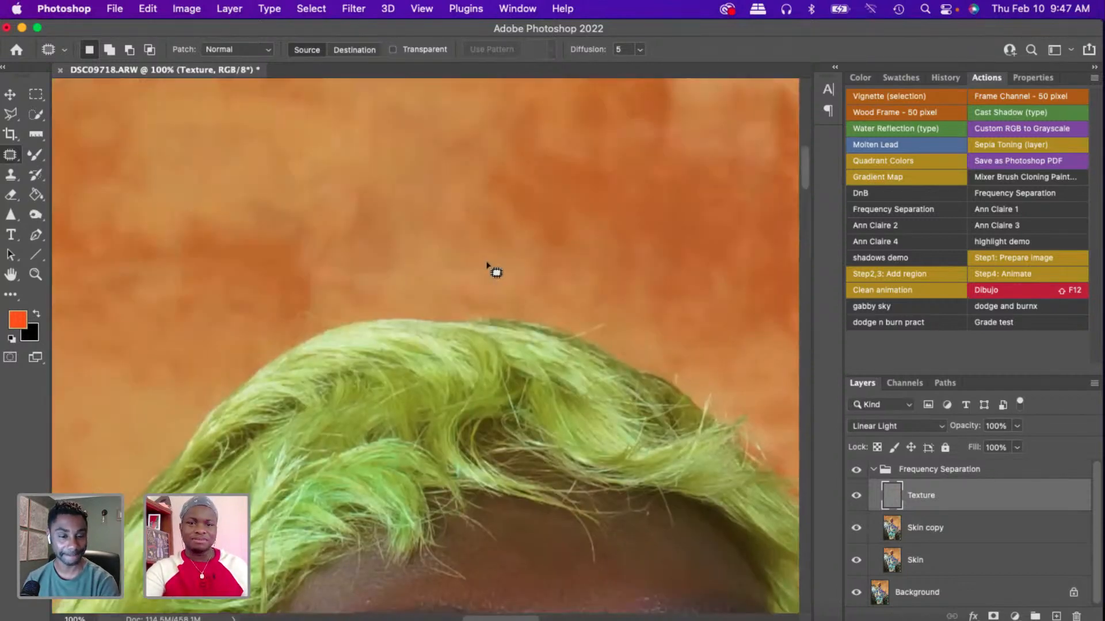
pyautogui.scroll(-12, 486, 264)
pyautogui.scroll(8, 488, 266)
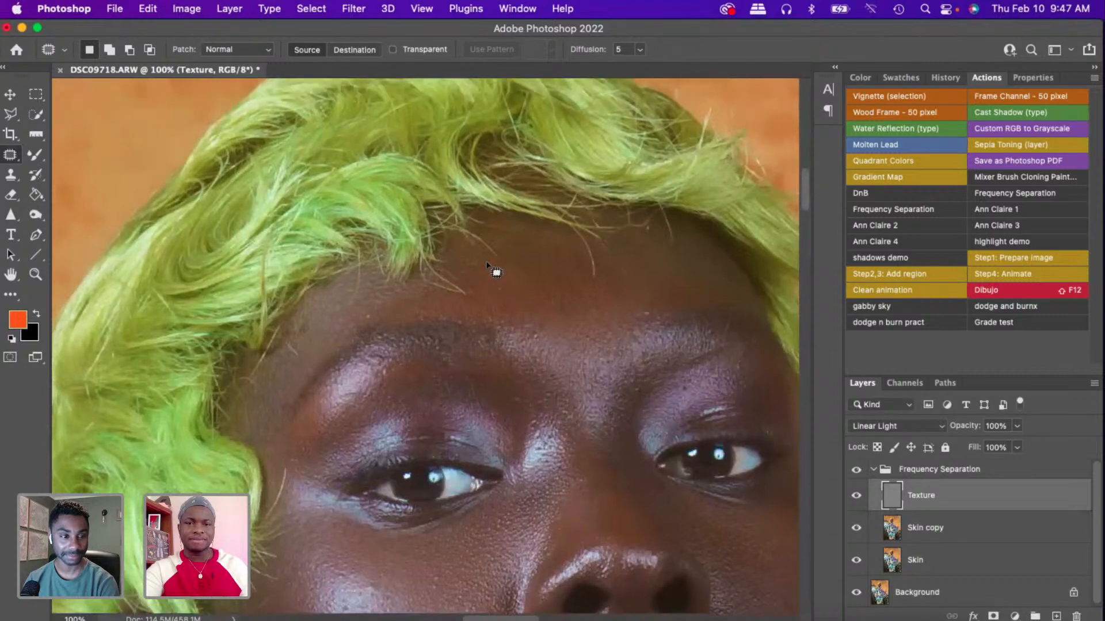
pyautogui.scroll(-7, 488, 261)
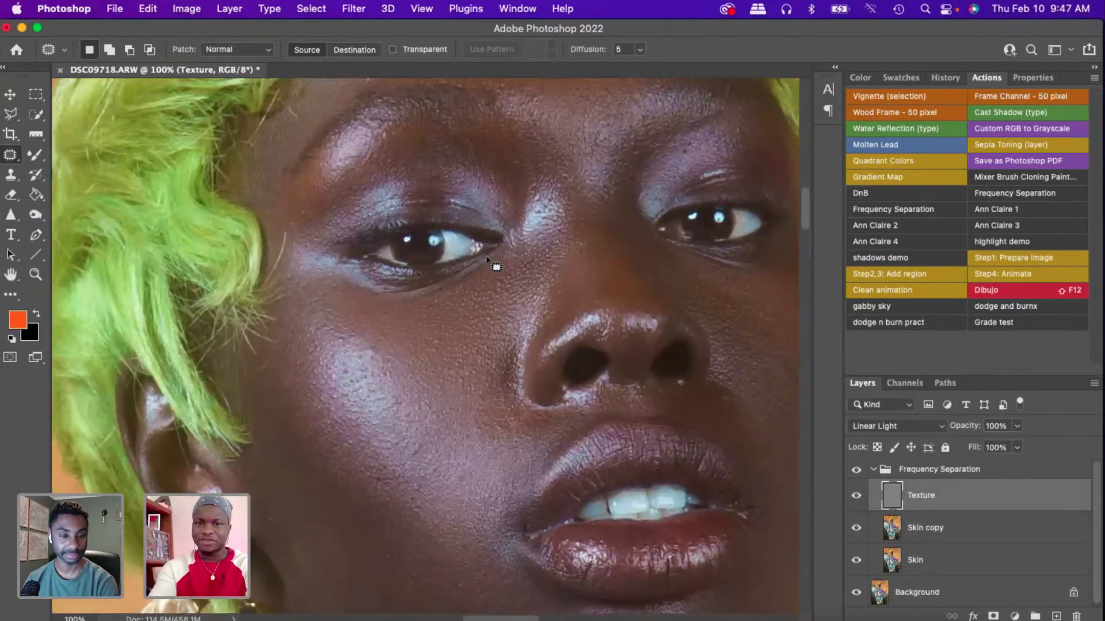
pyautogui.scroll(-4, 766, 358)
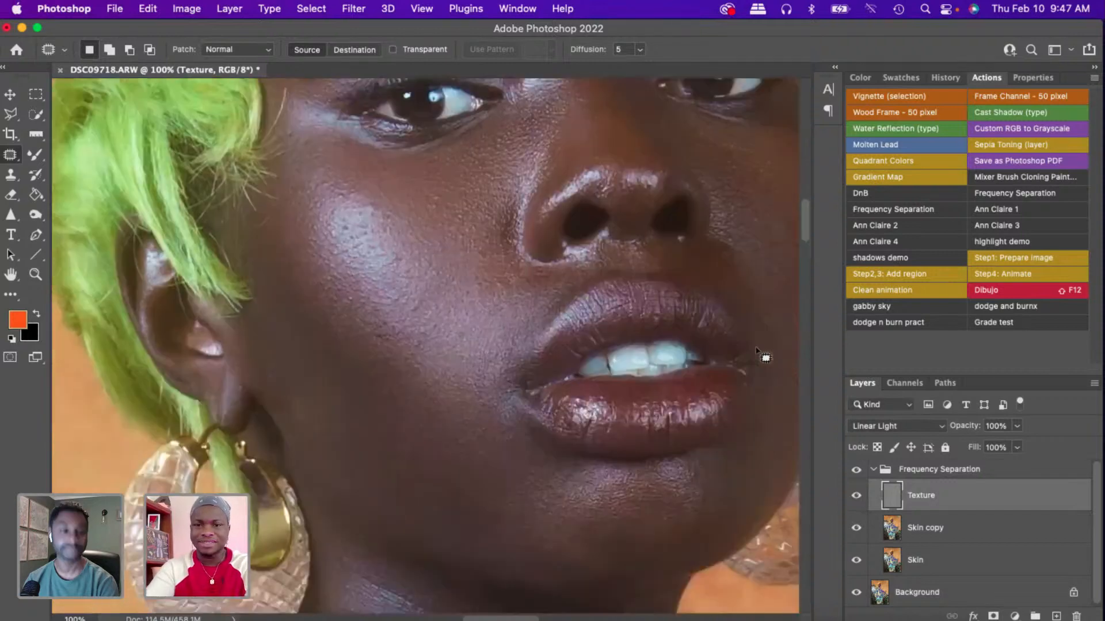
pyautogui.scroll(3, 765, 358)
pyautogui.press('super+minus')
pyautogui.press('super+minus')
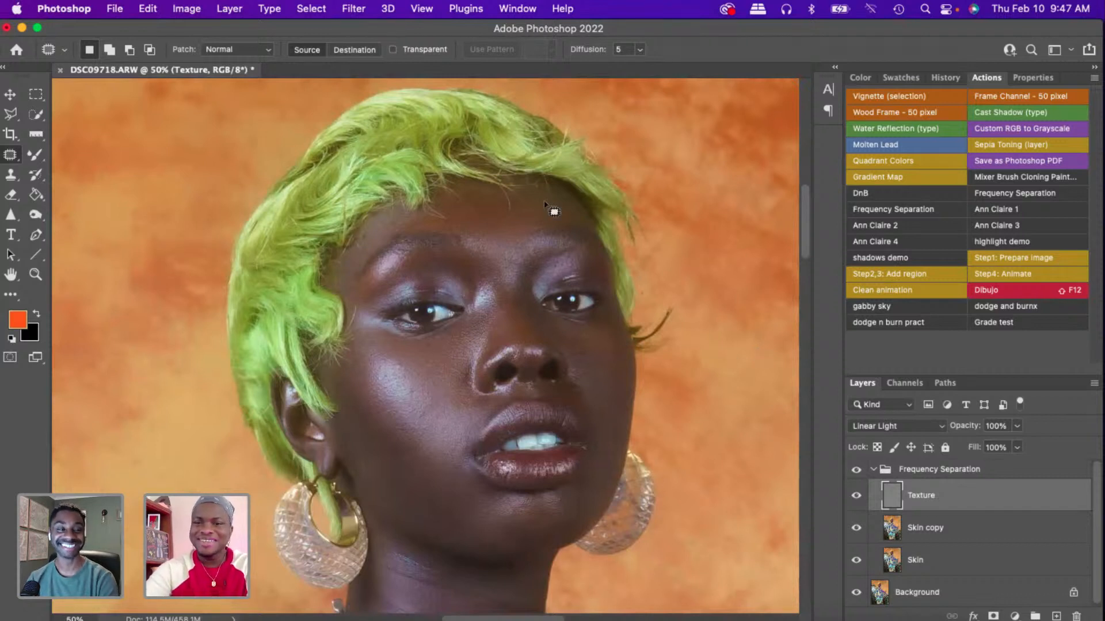
# - Run the dodge n burn pract action to try its ready-made d and b group, and delete that group
pyautogui.click(876, 324)
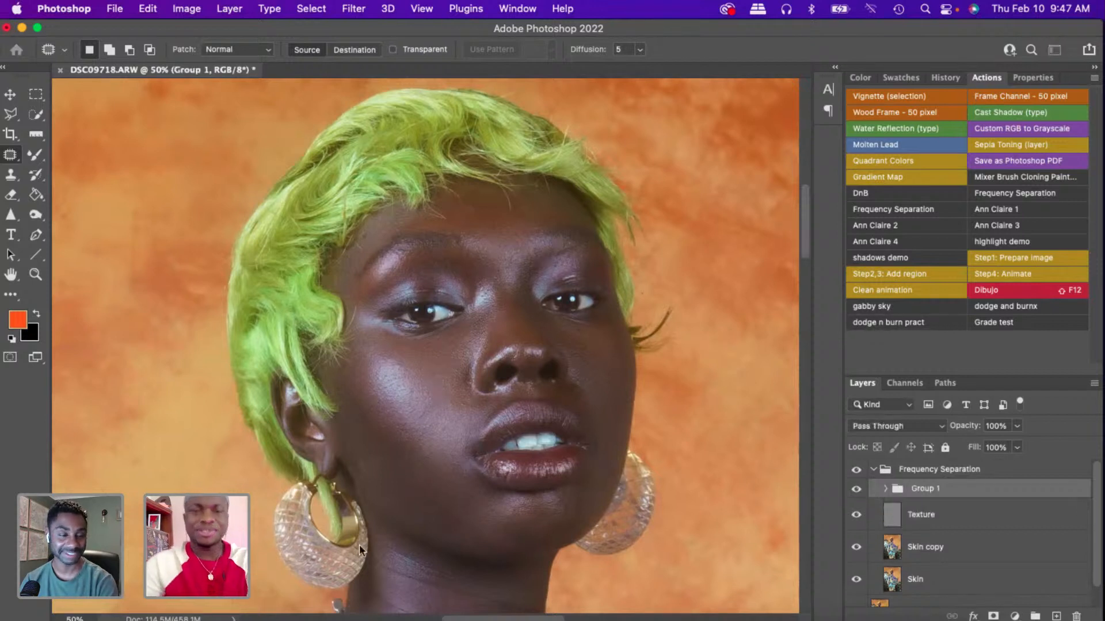
pyautogui.click(589, 261)
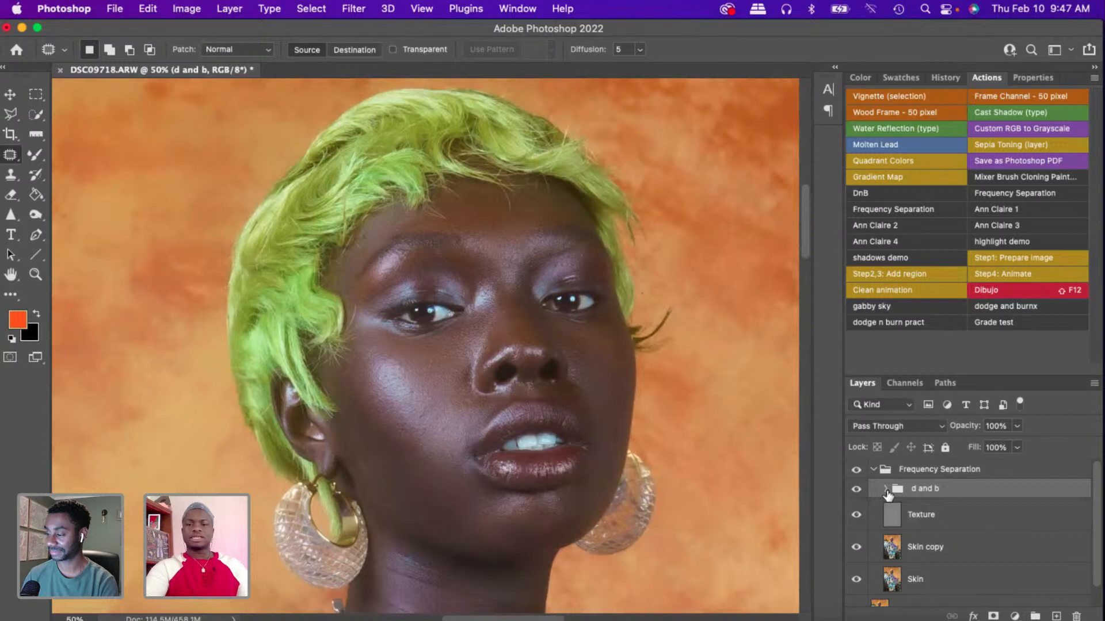
pyautogui.click(886, 489)
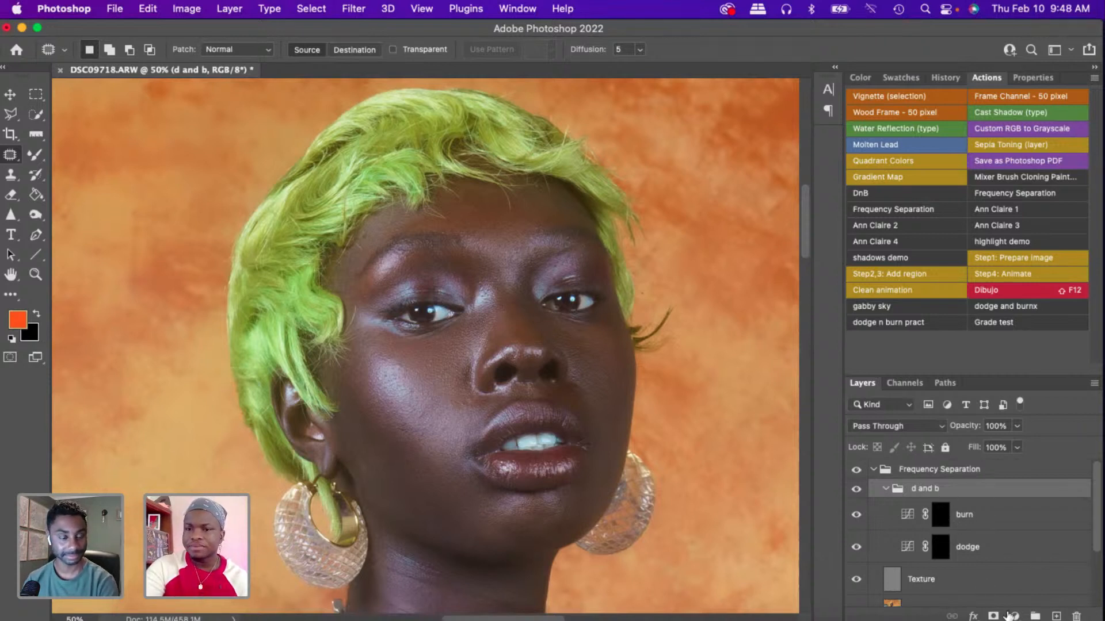
pyautogui.click(937, 552)
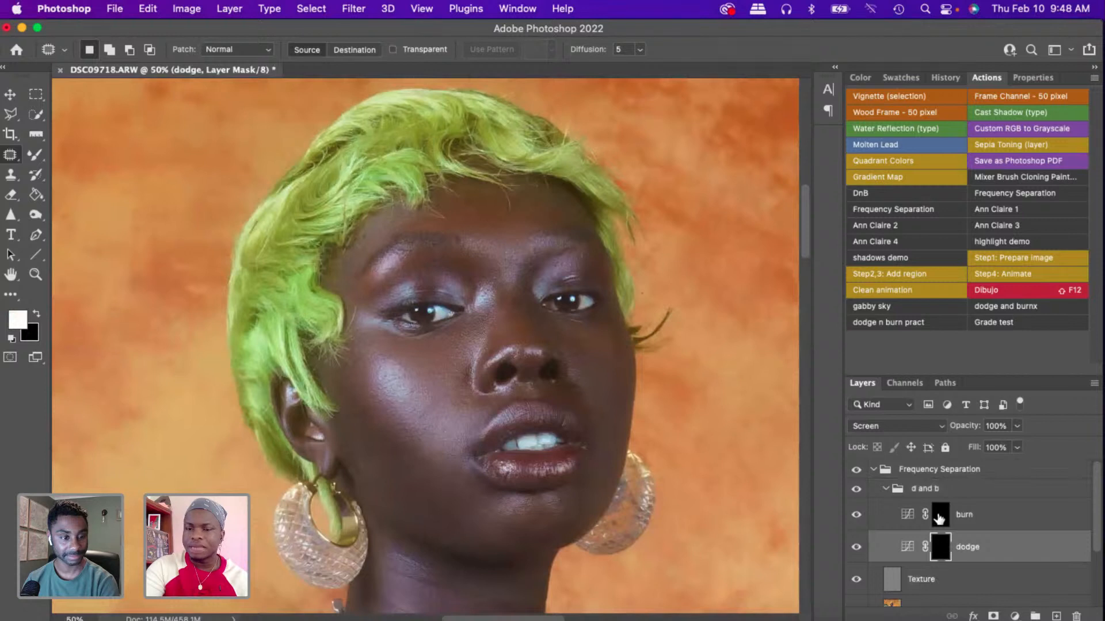
pyautogui.click(939, 515)
pyautogui.click(963, 496)
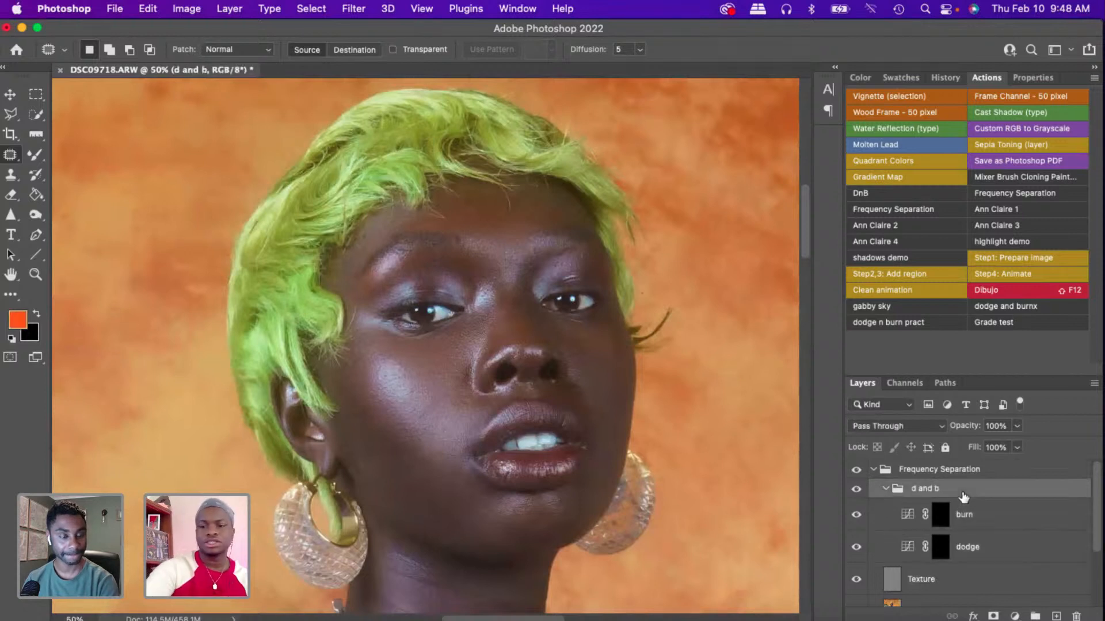
pyautogui.press('Delete')
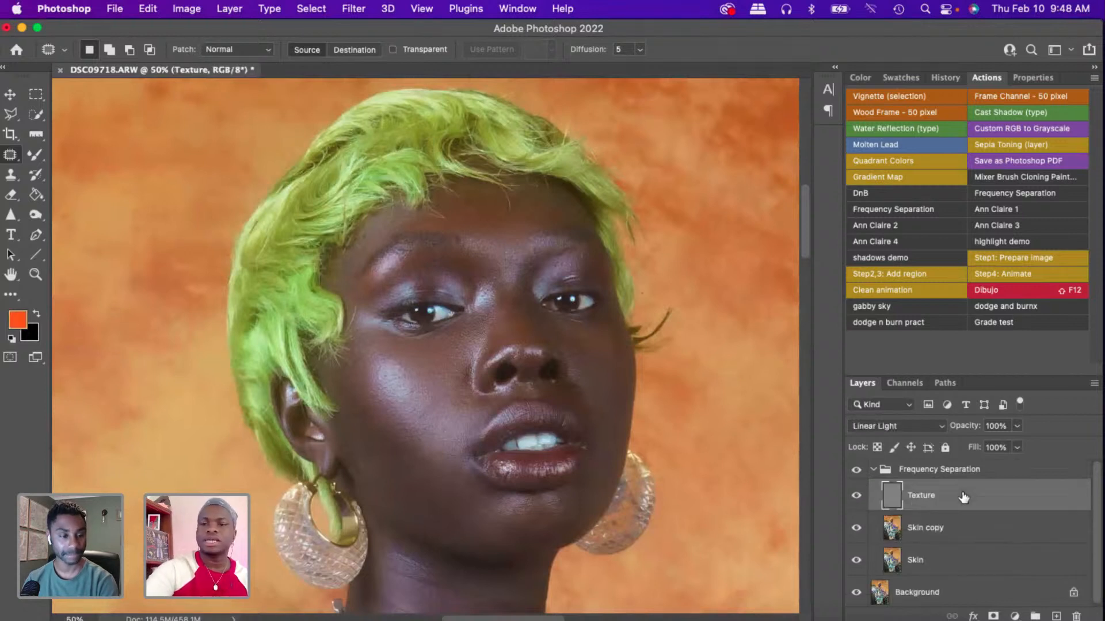
# - Add a Curves adjustment layer above the Texture layer in Screen blend mode and invert its mask to black
pyautogui.click(1015, 616)
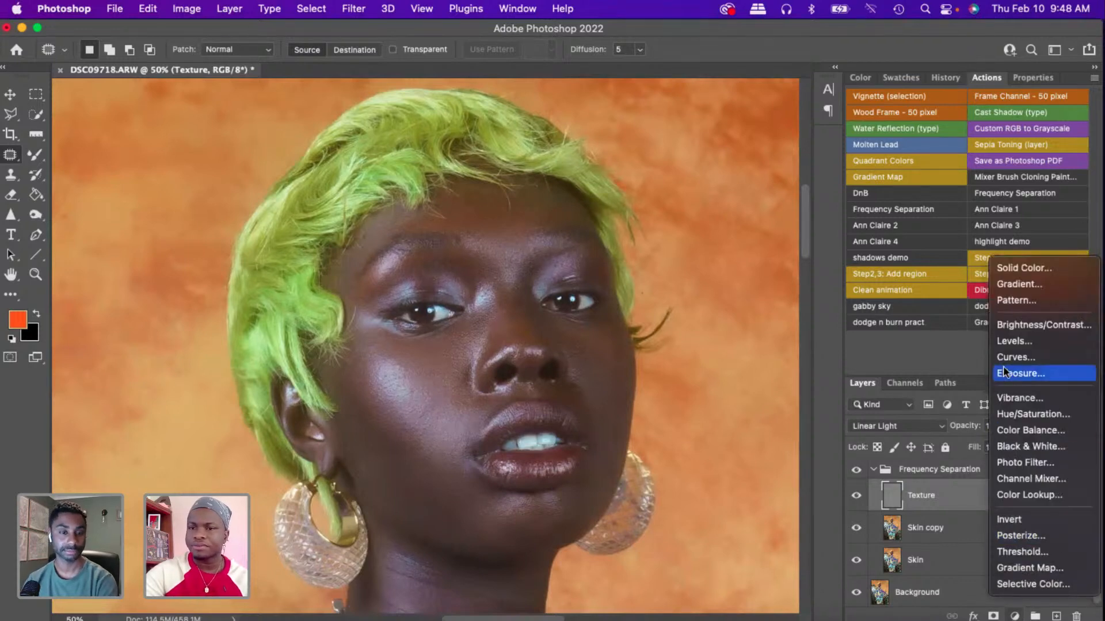
pyautogui.click(1015, 357)
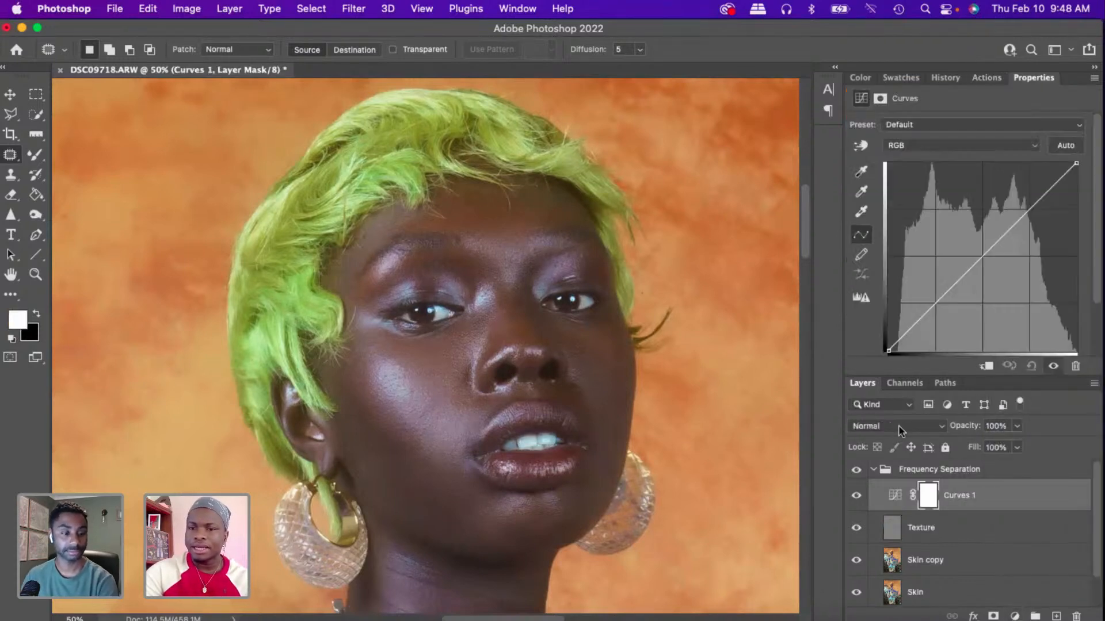
pyautogui.click(899, 429)
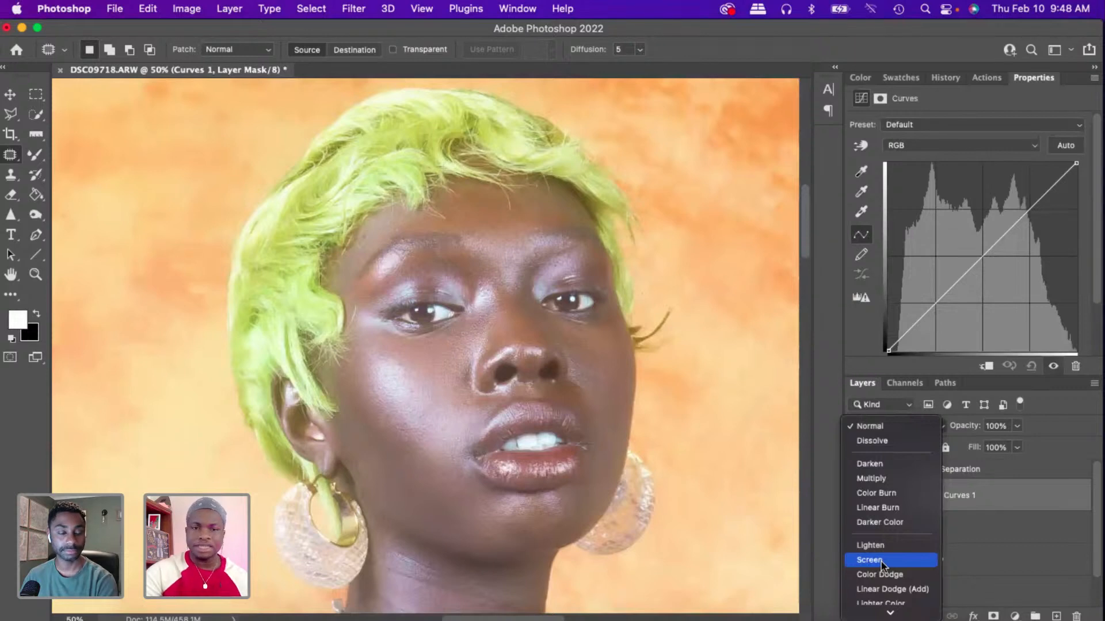
pyautogui.click(882, 563)
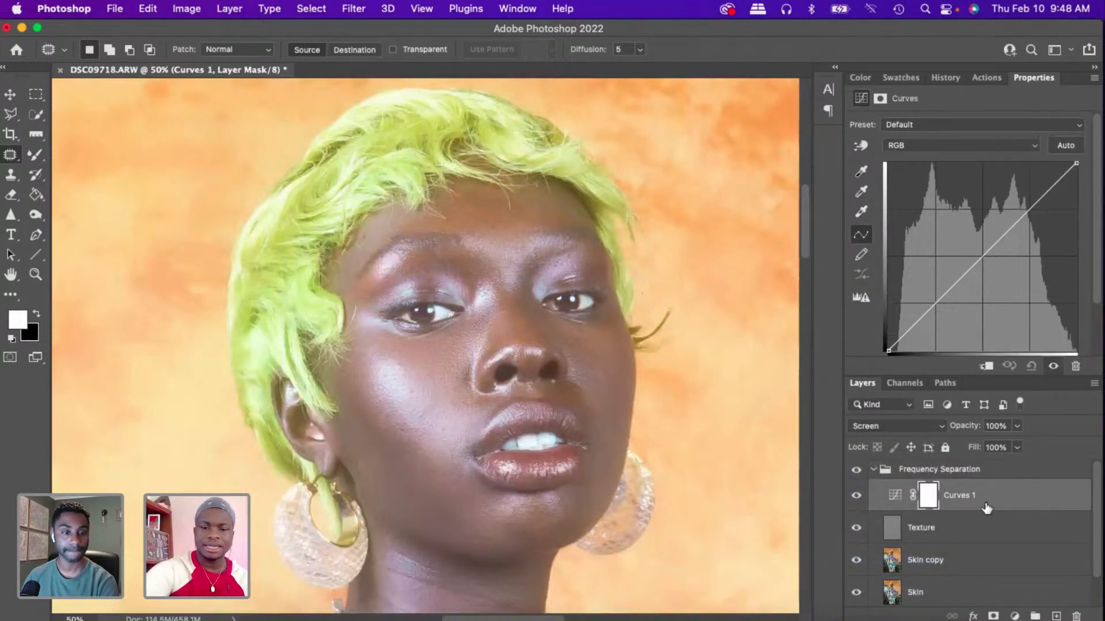
pyautogui.press('super+i')
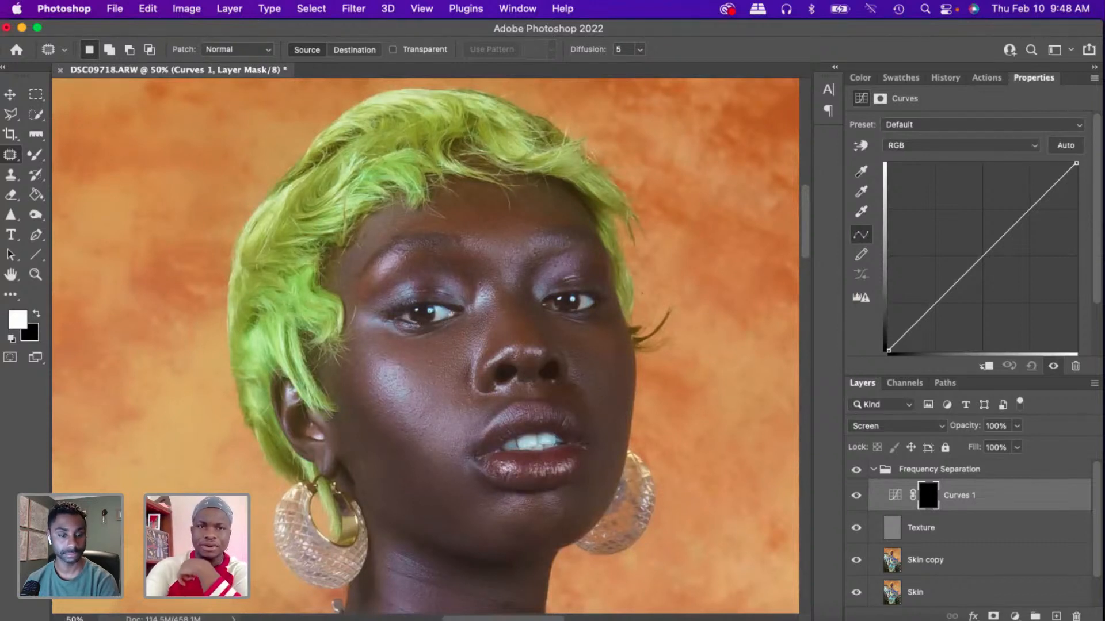
pyautogui.click(311, 8)
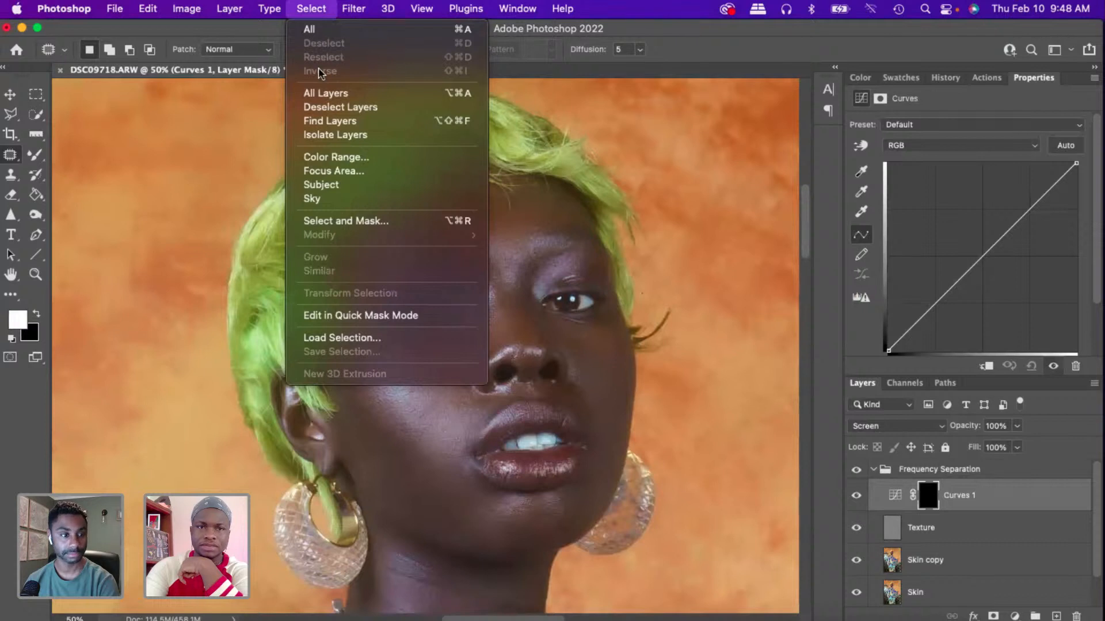
pyautogui.click(721, 50)
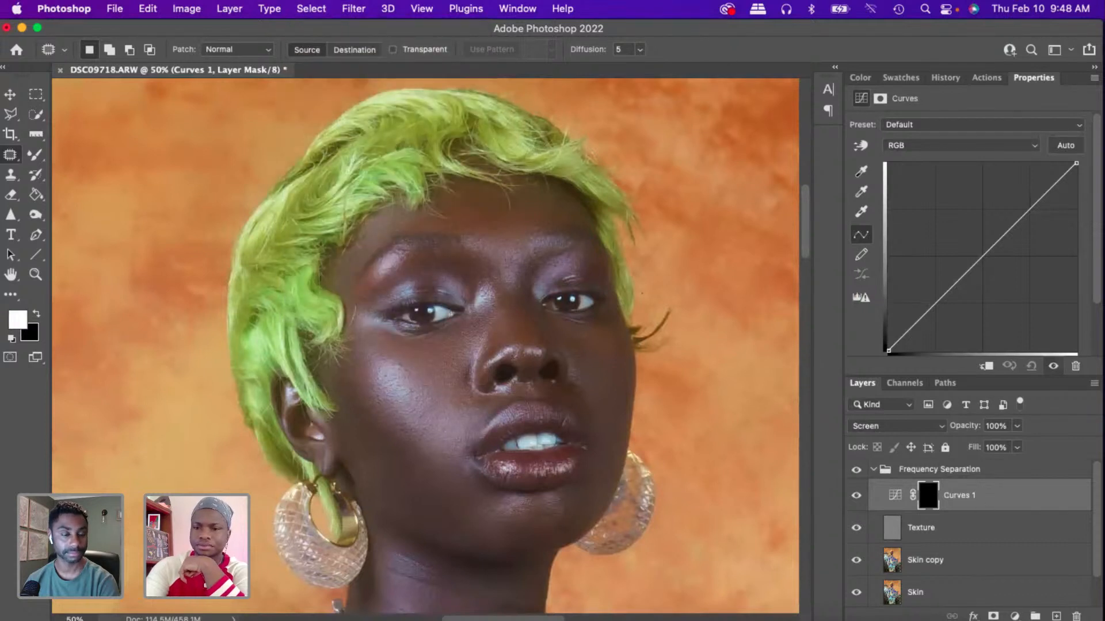
# - Add a second Curves adjustment layer above the first in Multiply blend mode and invert its mask to black
pyautogui.click(1016, 616)
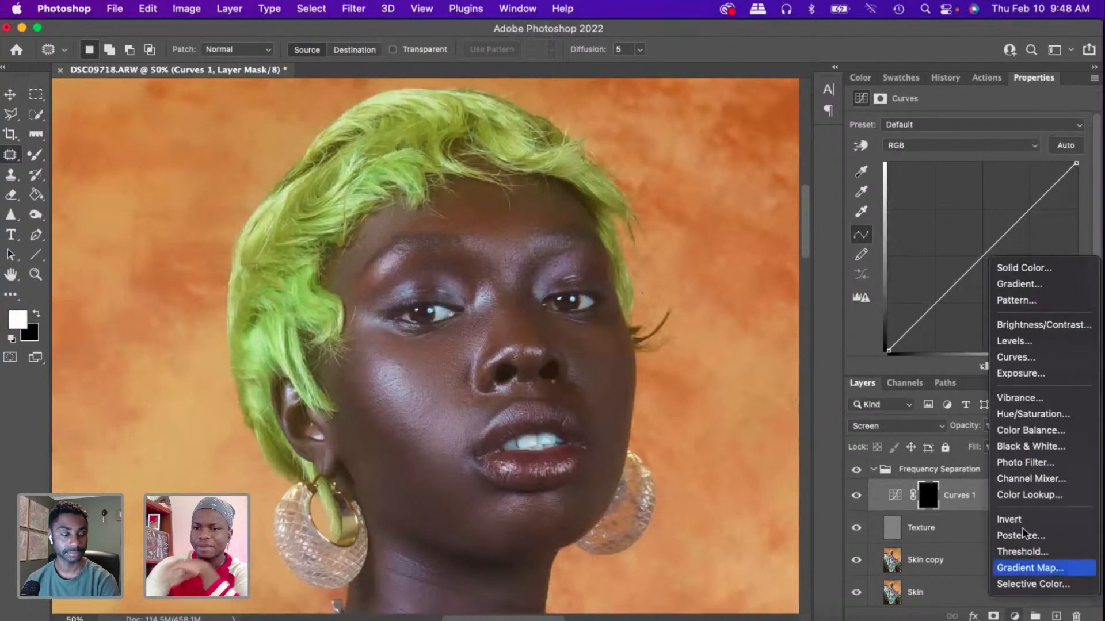
pyautogui.click(1004, 358)
pyautogui.click(889, 426)
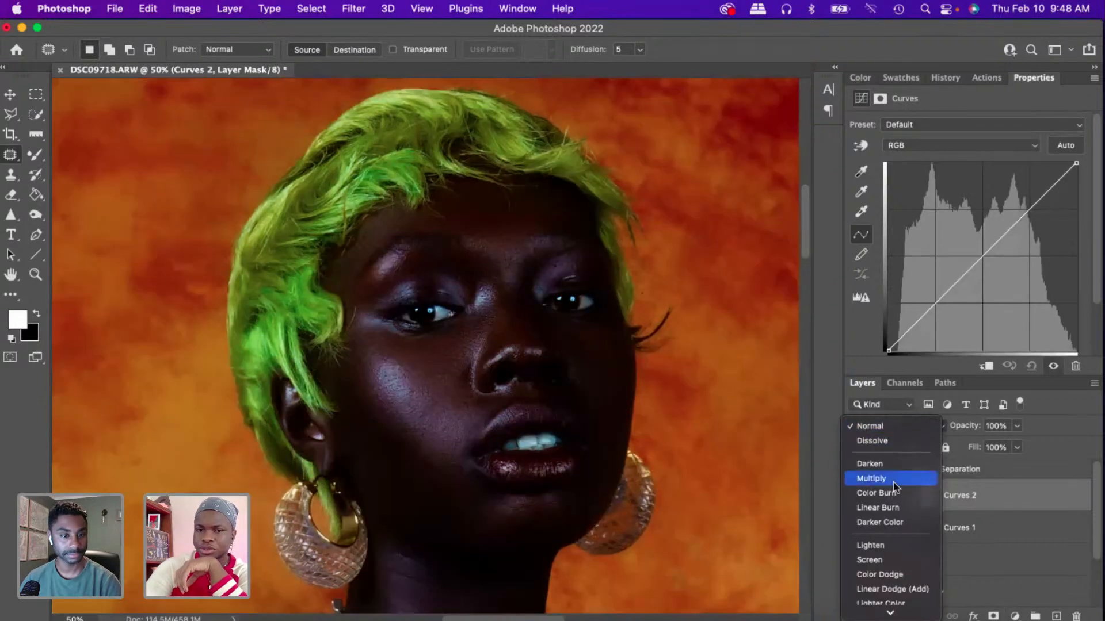
pyautogui.click(876, 478)
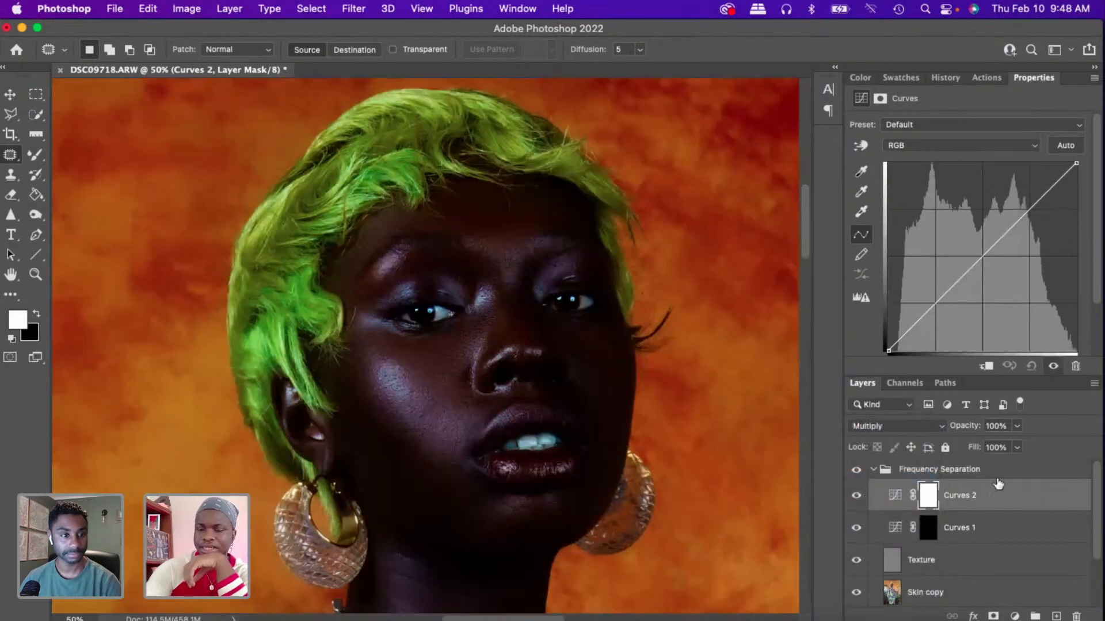
pyautogui.press('super+i')
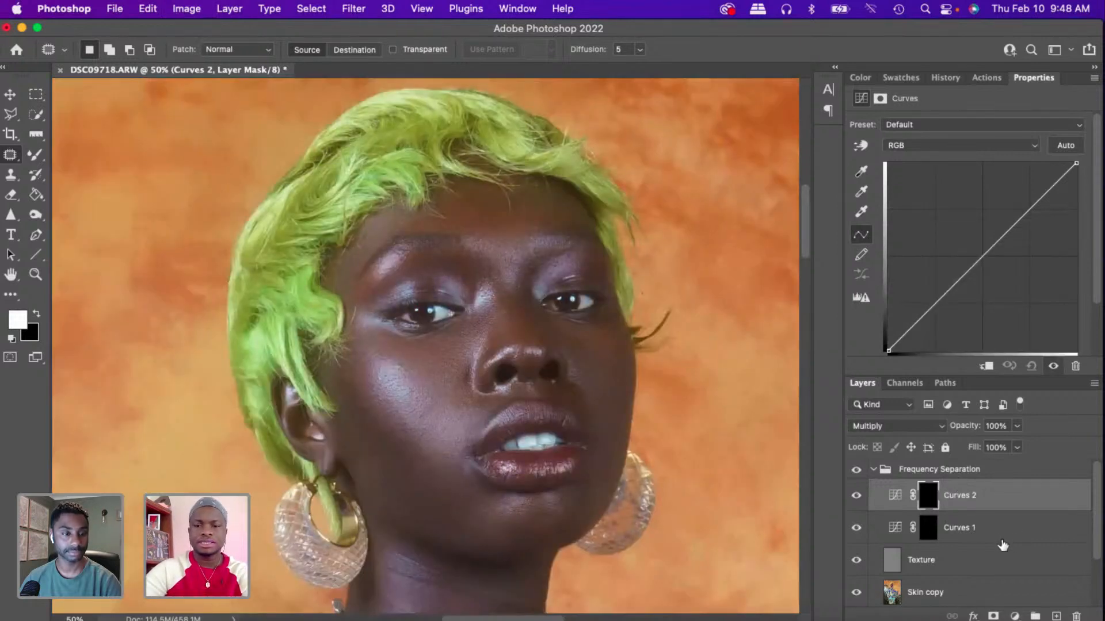
# - Group the two Curves adjustment layers and name the group "dodge n burn"
pyautogui.keyDown('shift'); pyautogui.click(1002, 538); pyautogui.keyUp('shift')
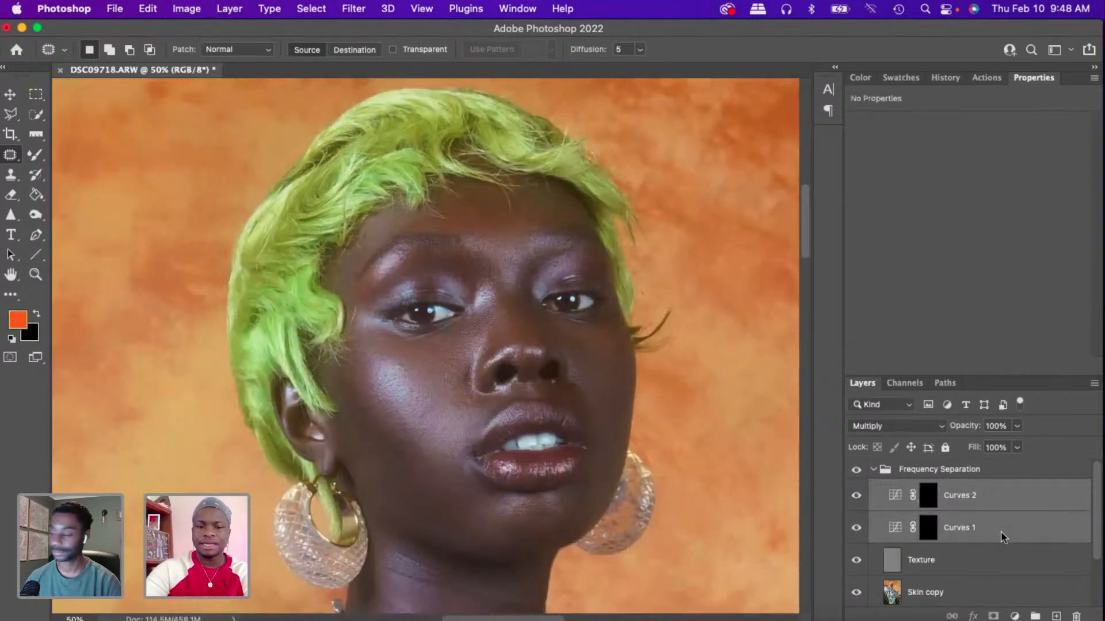
pyautogui.press('super+g')
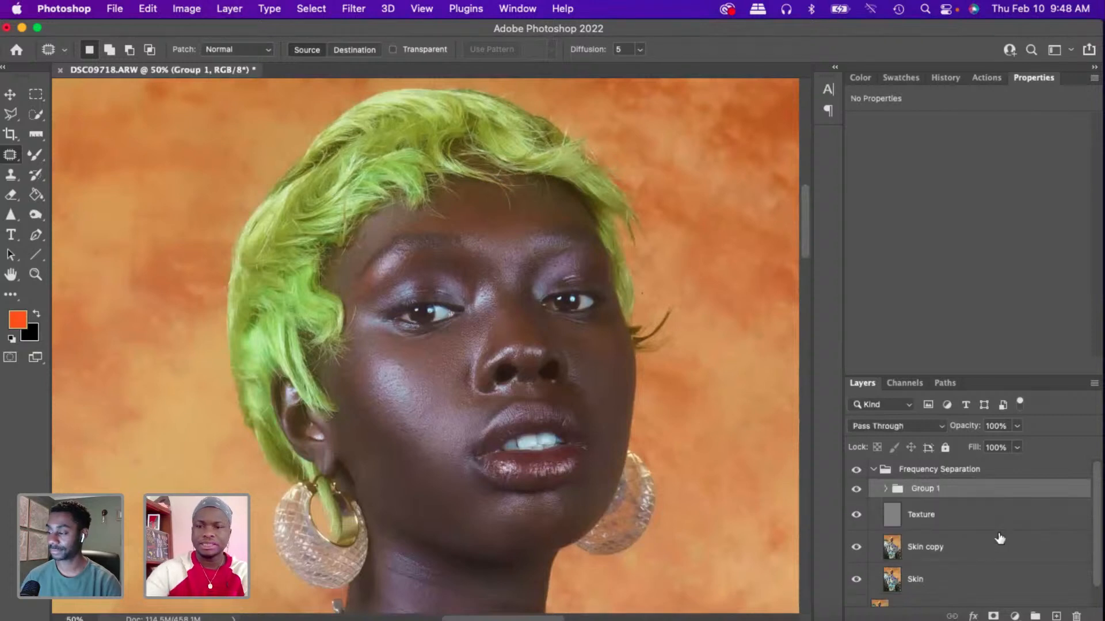
pyautogui.doubleClick(931, 489)
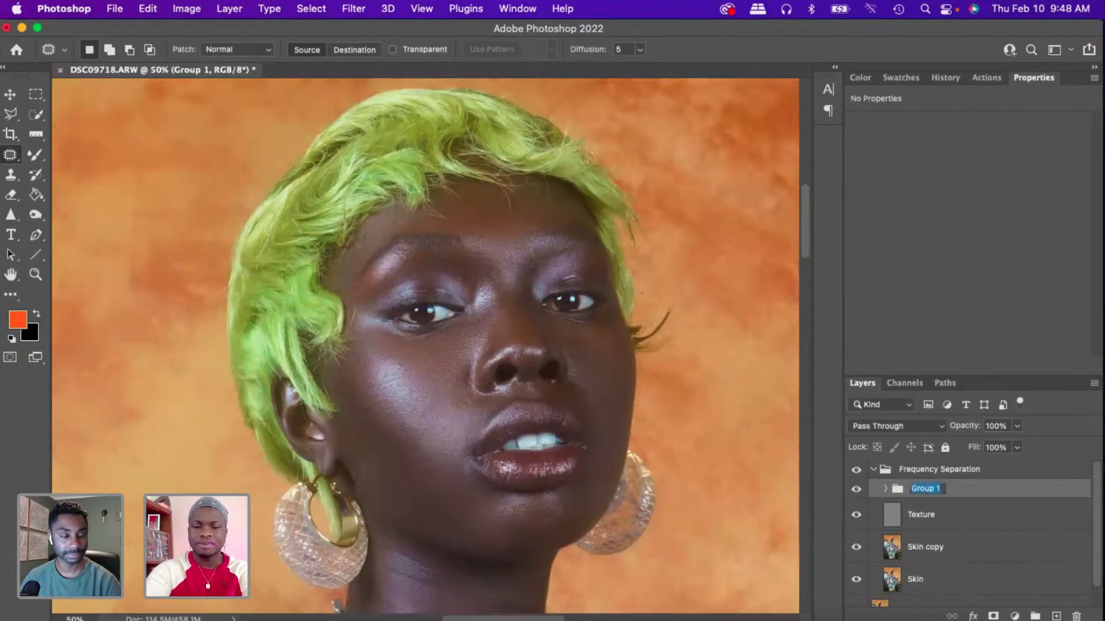
pyautogui.write('dodge n burn')
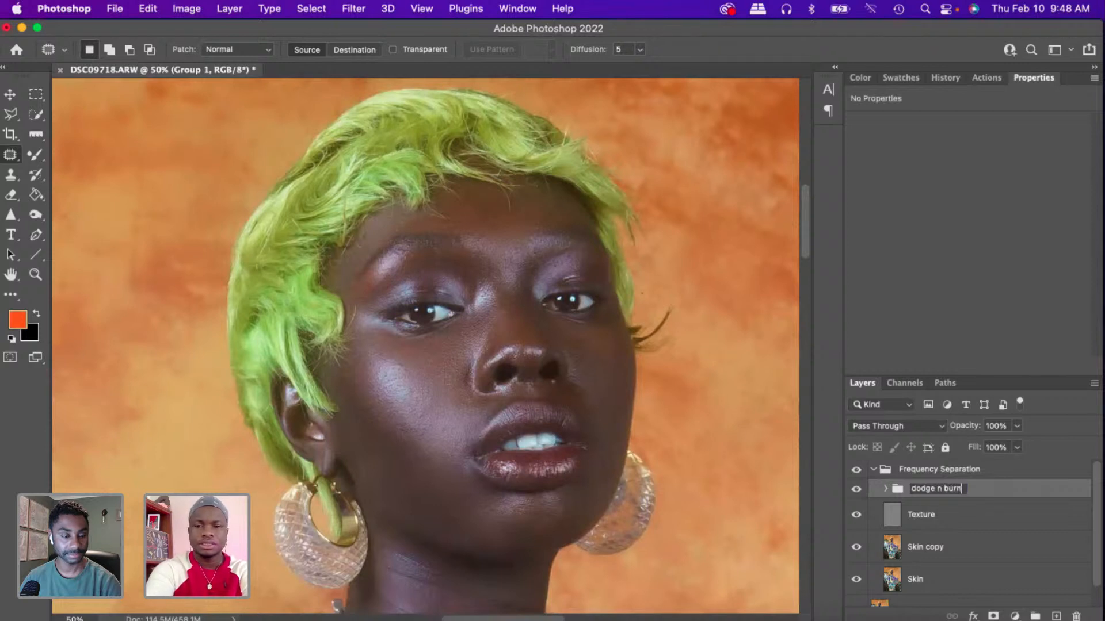
pyautogui.press('Return')
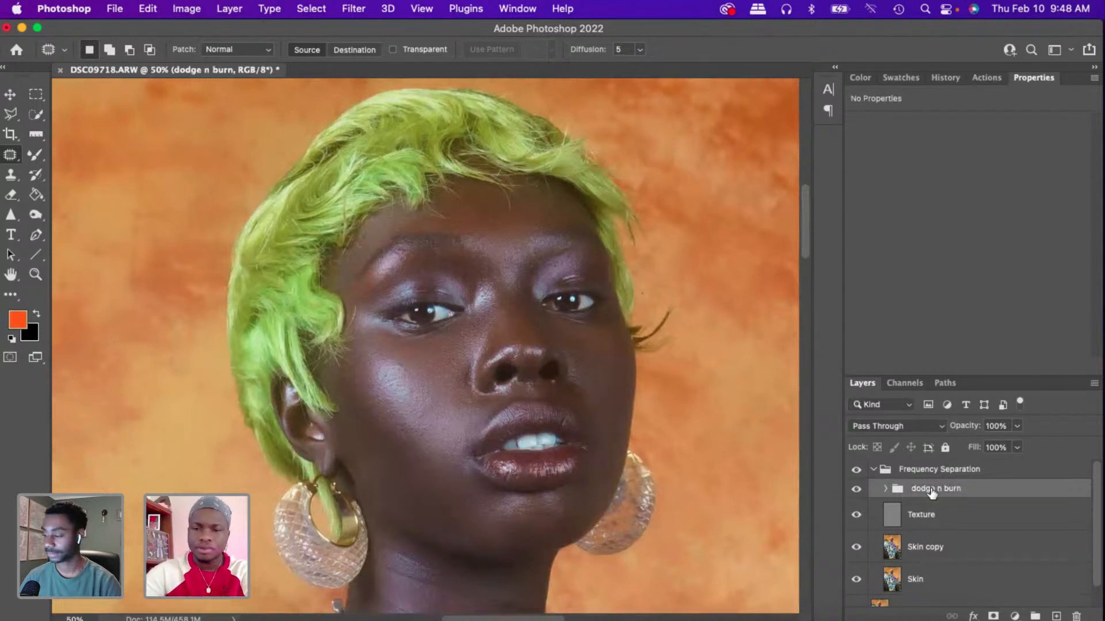
# - Inside the dodge n burn group, rename the Screen Curves layer "dodge" and the Multiply Curves layer "burn"
pyautogui.click(883, 489)
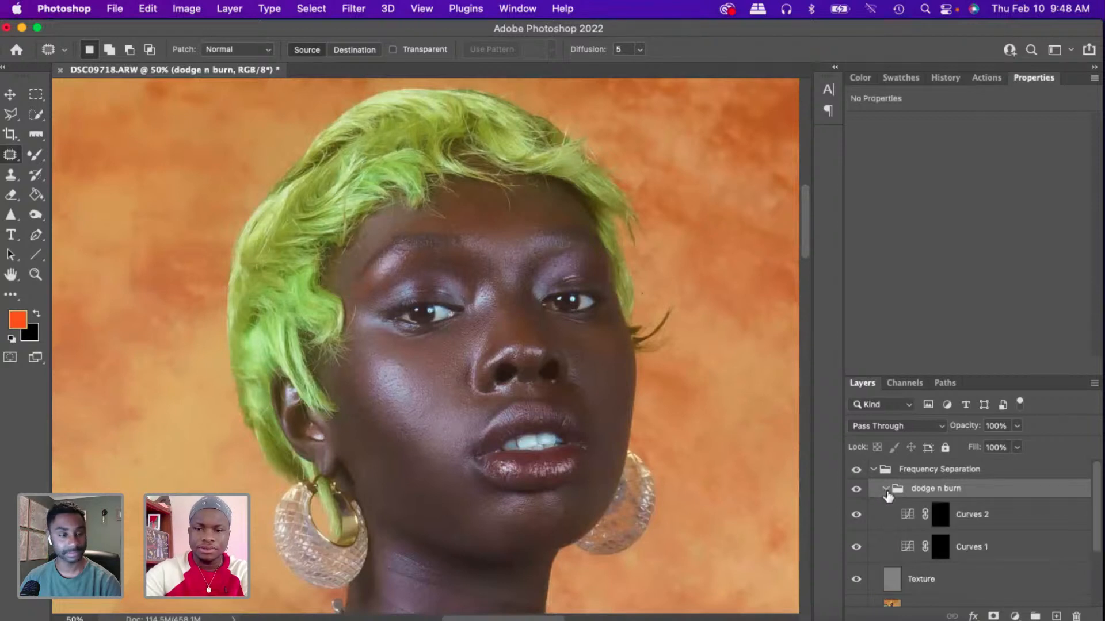
pyautogui.doubleClick(974, 547)
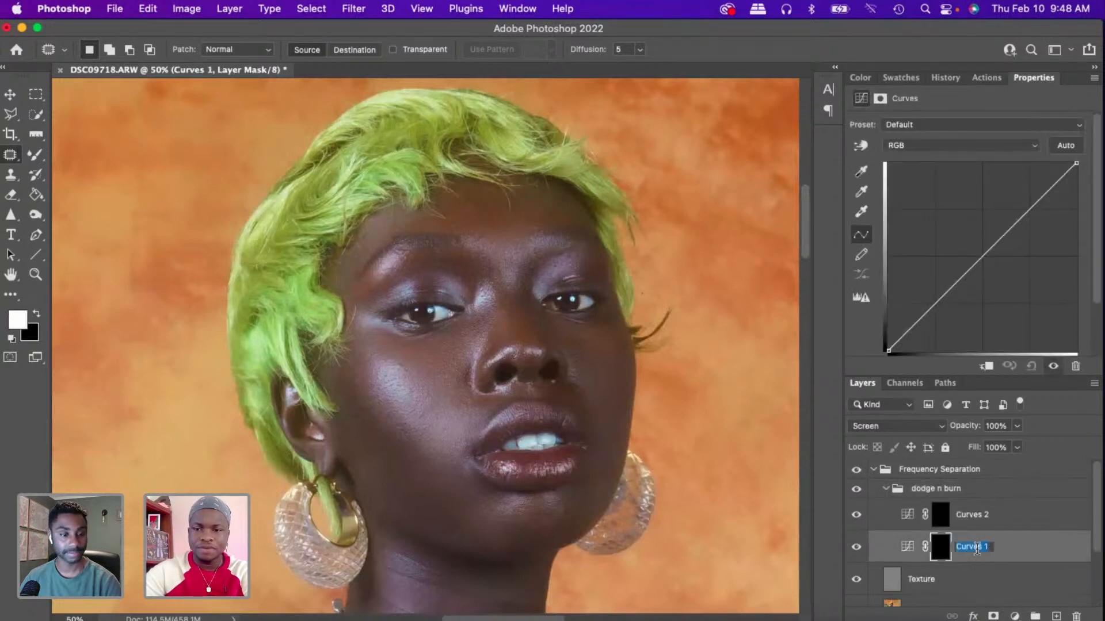
pyautogui.write('dodge')
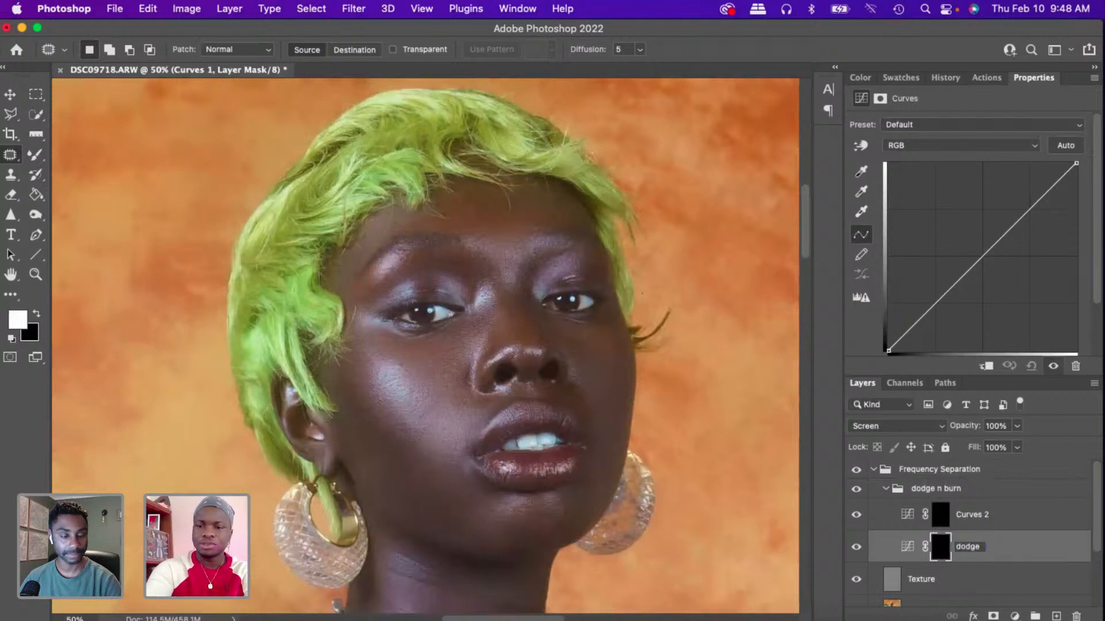
pyautogui.press('Return')
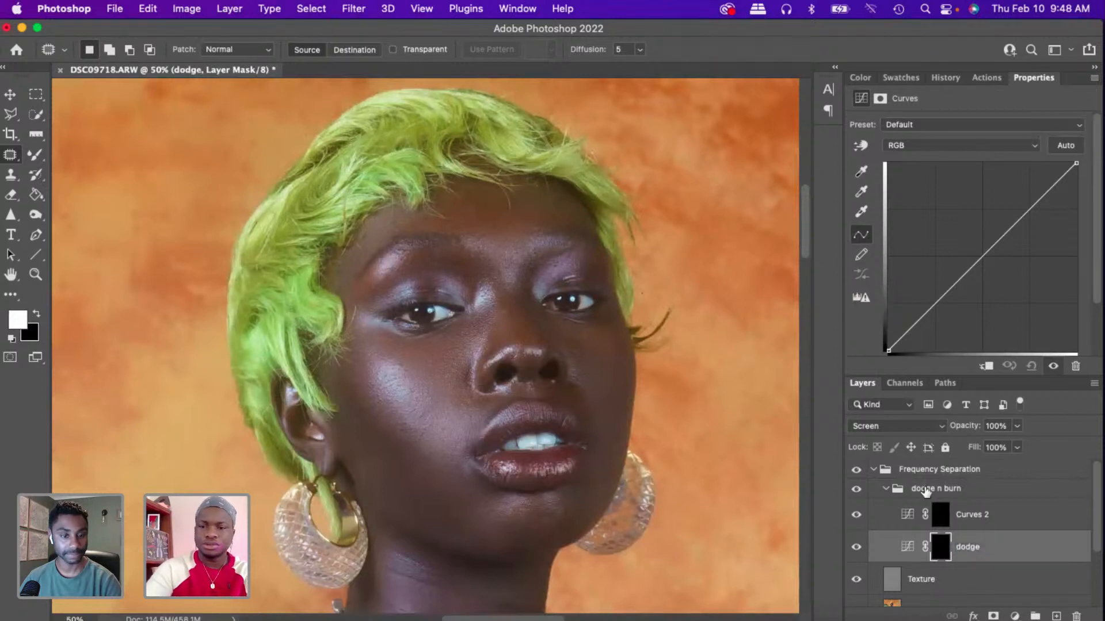
pyautogui.doubleClick(988, 514)
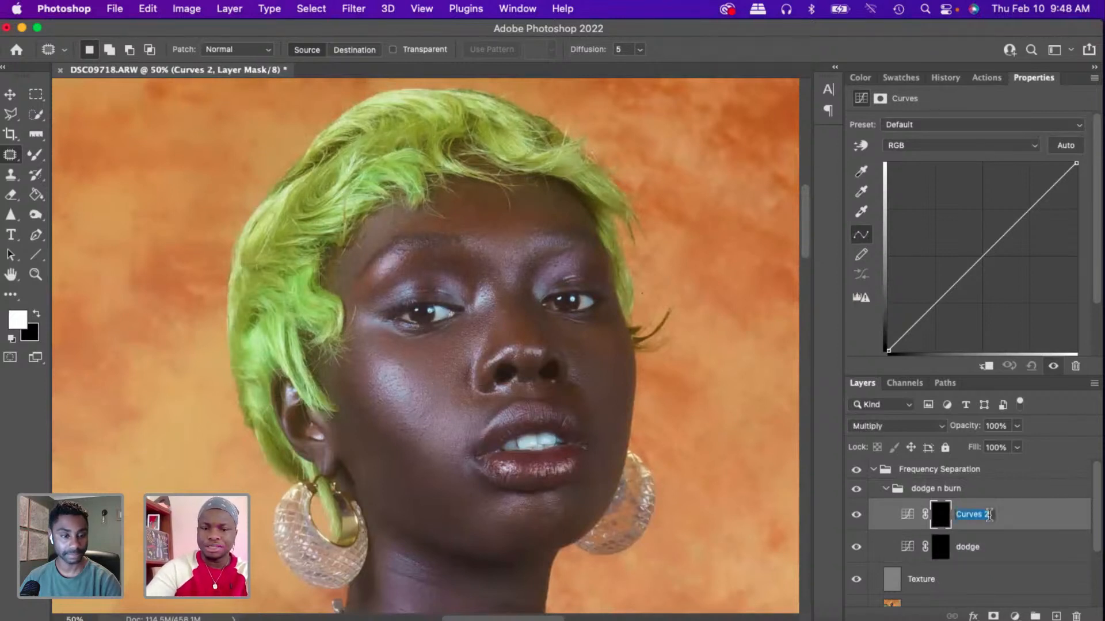
pyautogui.write('burn')
pyautogui.press('Return')
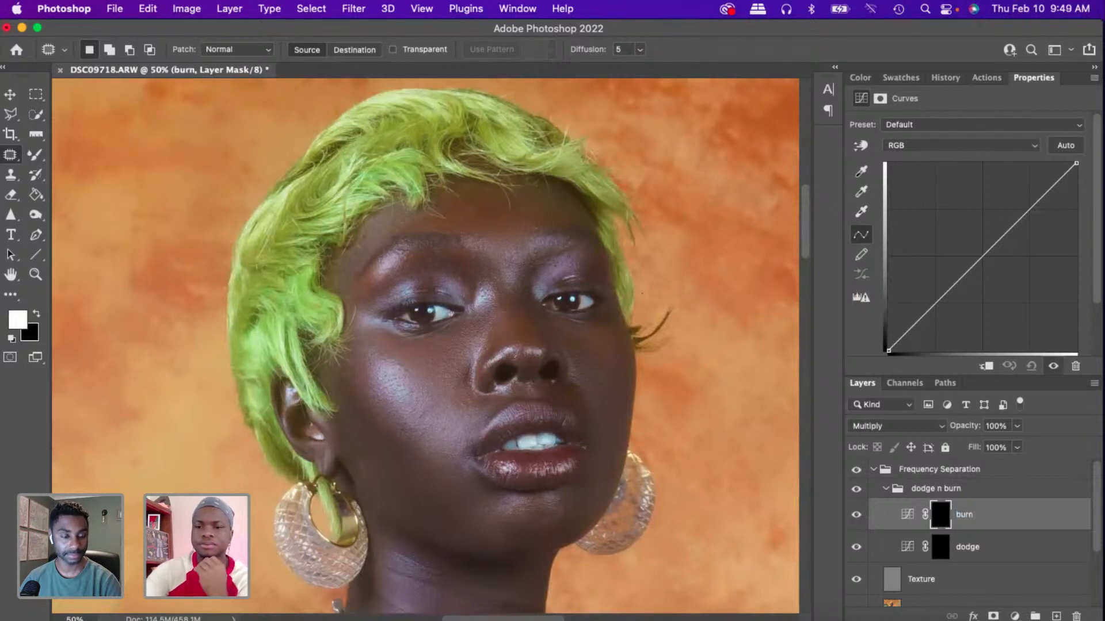
# - Target the dodge layer's mask and activate the Brush tool
pyautogui.click(941, 552)
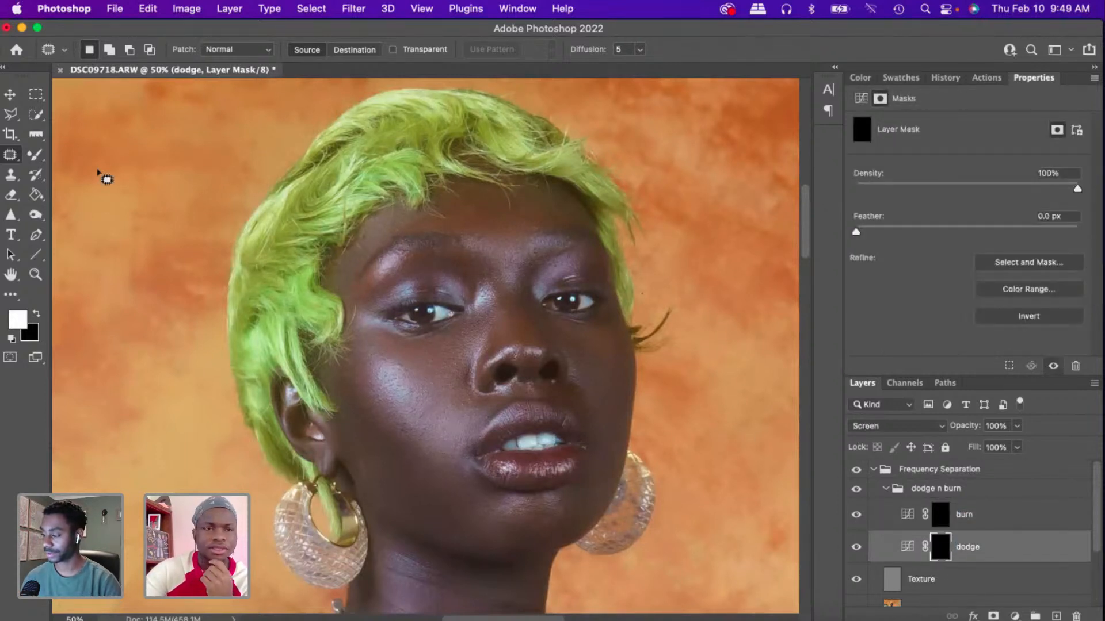
pyautogui.click(35, 154)
pyautogui.click(109, 154)
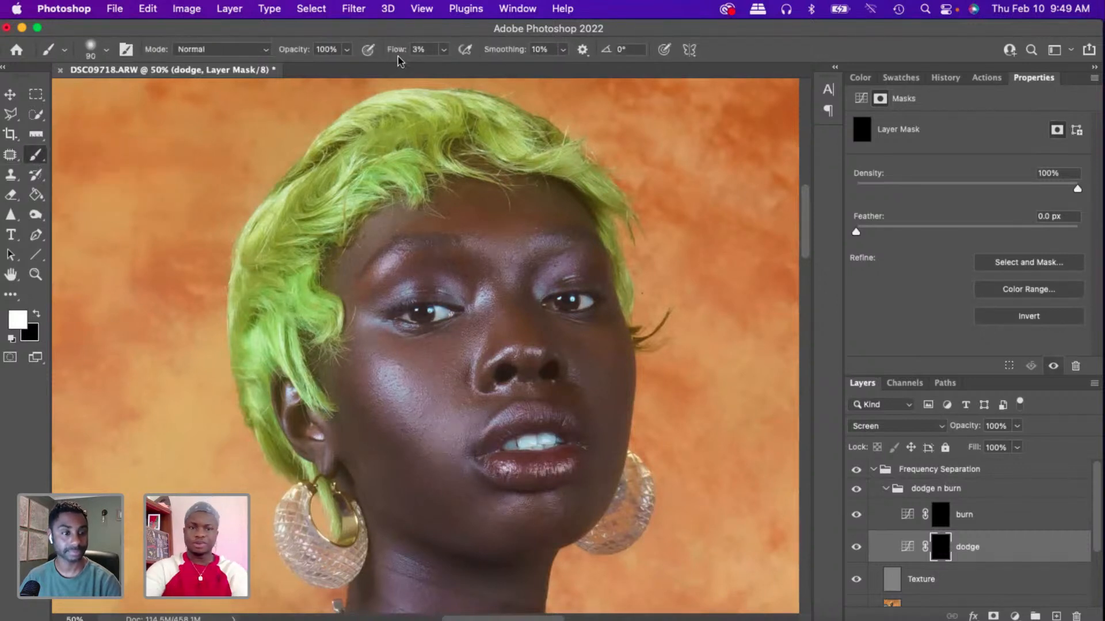
# - Try brushing the cheek highlight on the dodge mask at 100% flow, and undo the stroke
pyautogui.click(425, 49)
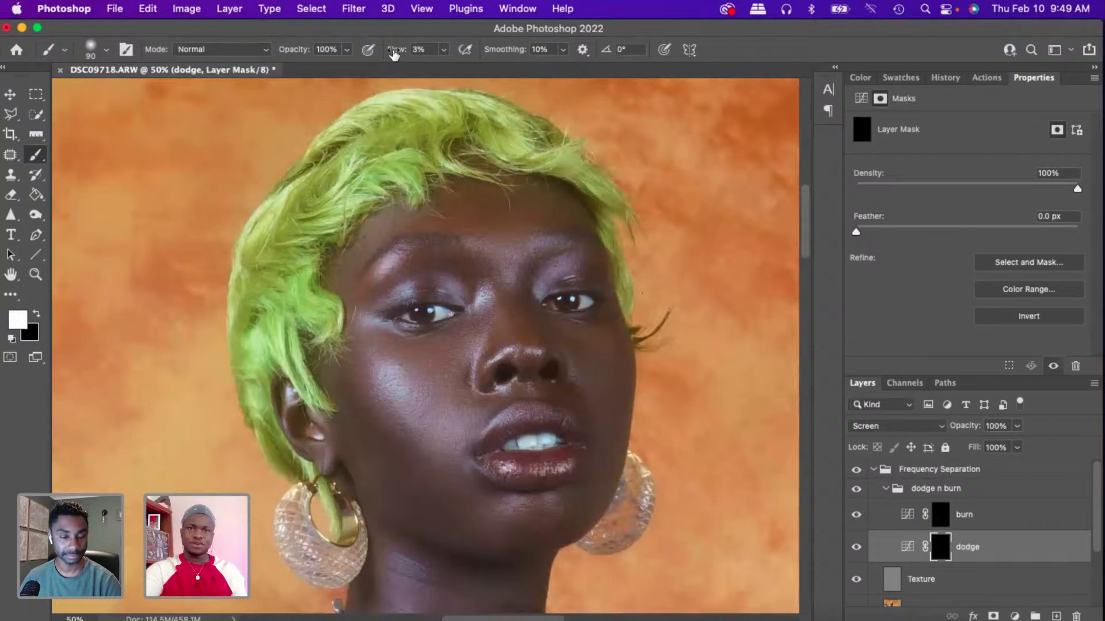
pyautogui.write('100')
pyautogui.press('Return')
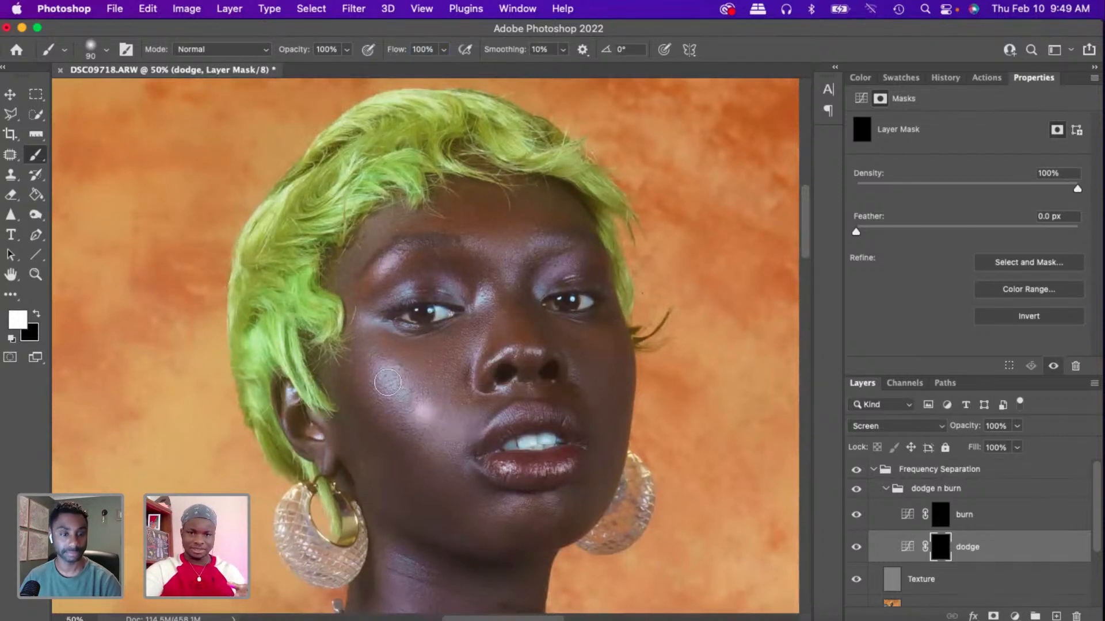
pyautogui.moveTo(371, 359)
pyautogui.mouseDown()
pyautogui.moveTo(435, 420)
pyautogui.moveTo(393, 390)
pyautogui.moveTo(377, 361)
pyautogui.moveTo(426, 434)
pyautogui.moveTo(382, 372)
pyautogui.mouseUp()
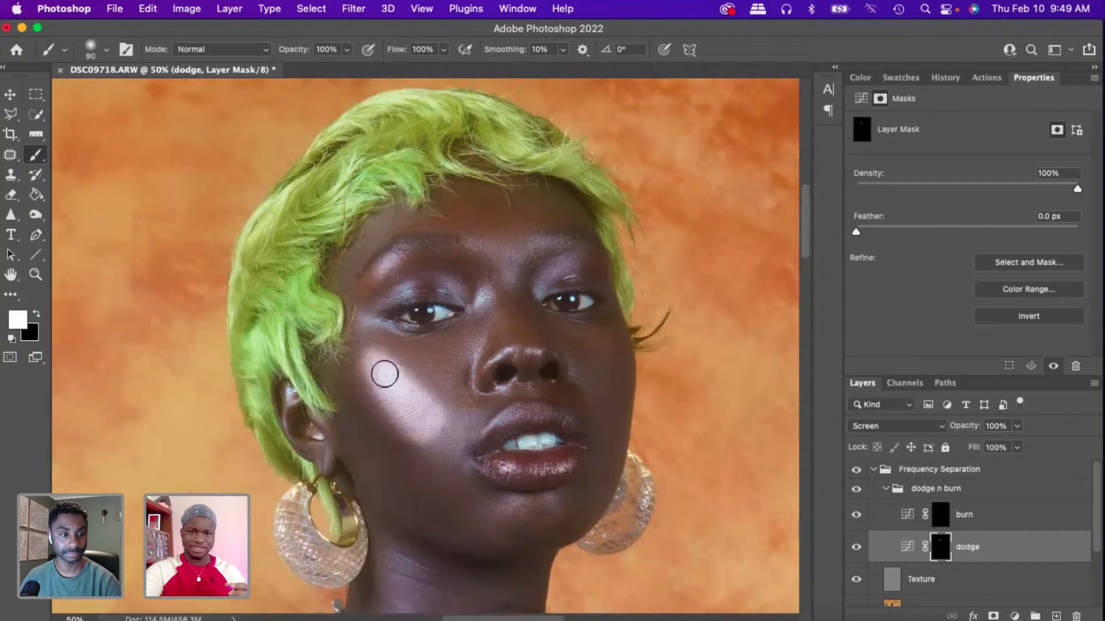
pyautogui.press('super+z')
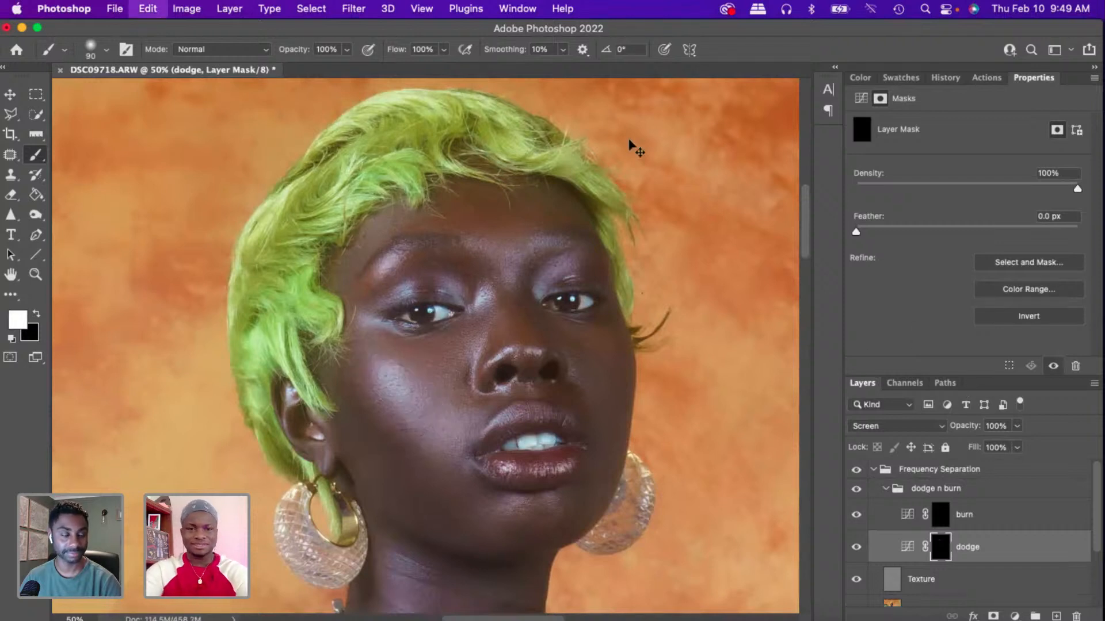
# - Set the brush flow to 3% and check the Soft Round brush's size and hardness
pyautogui.click(425, 50)
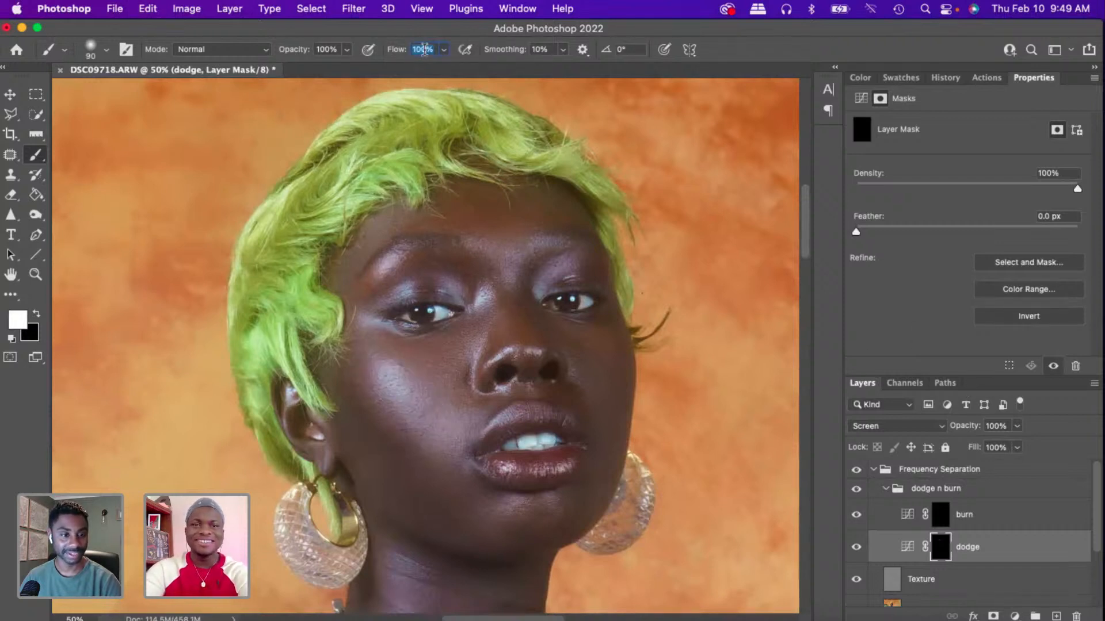
pyautogui.write('3')
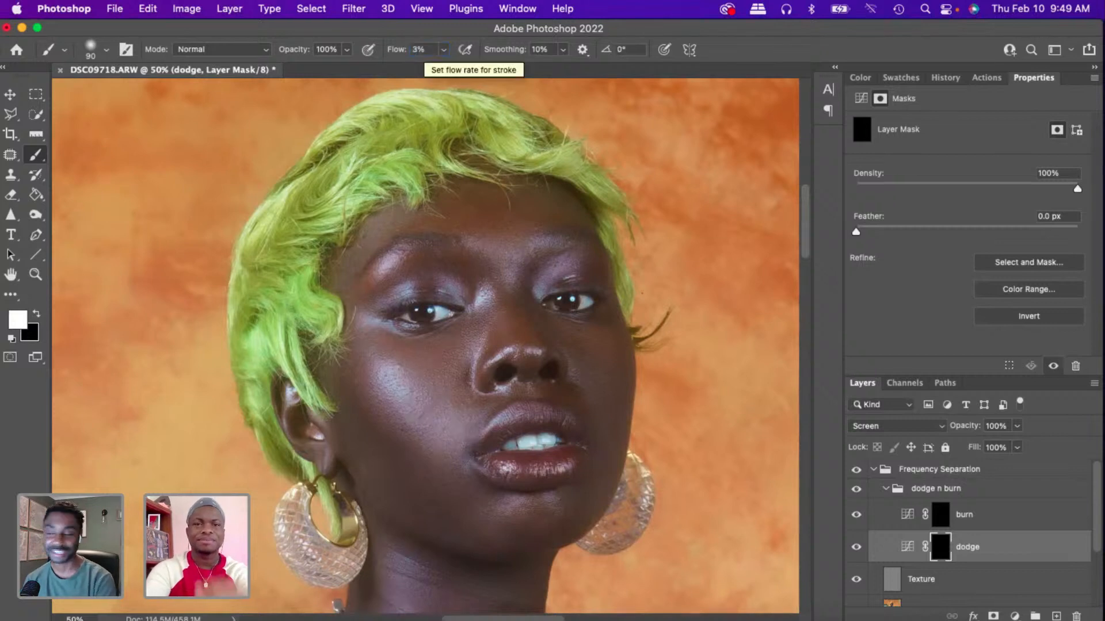
pyautogui.click(107, 50)
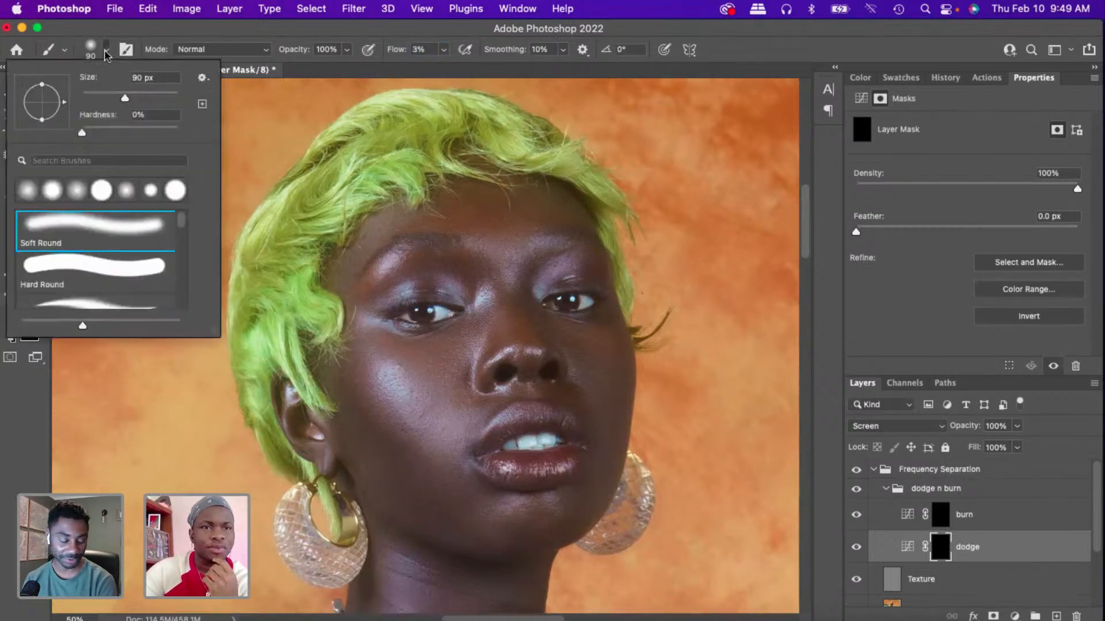
pyautogui.click(18, 432)
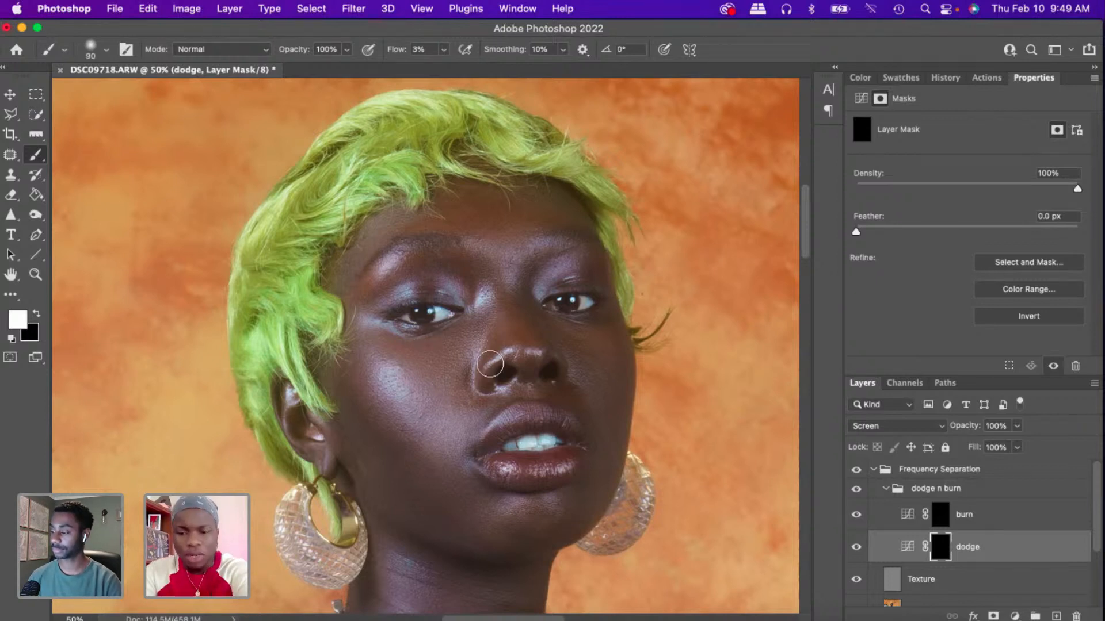
# - Brush white over the cheek and brow bone highlights on the dodge mask with a 150 px brush
pyautogui.press(']')
pyautogui.press(']')
pyautogui.press(']')
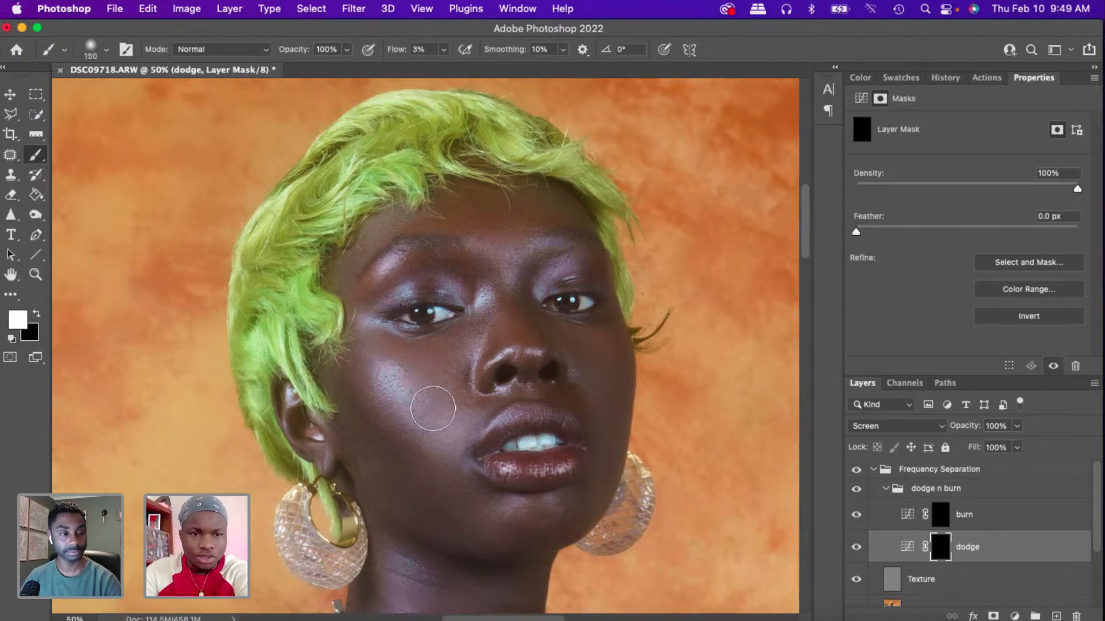
pyautogui.moveTo(433, 409)
pyautogui.mouseDown()
pyautogui.moveTo(377, 374)
pyautogui.moveTo(418, 405)
pyautogui.moveTo(356, 344)
pyautogui.moveTo(420, 416)
pyautogui.moveTo(379, 359)
pyautogui.moveTo(405, 370)
pyautogui.moveTo(384, 385)
pyautogui.moveTo(391, 359)
pyautogui.moveTo(437, 357)
pyautogui.moveTo(428, 361)
pyautogui.moveTo(459, 362)
pyautogui.moveTo(414, 367)
pyautogui.moveTo(560, 390)
pyautogui.moveTo(601, 361)
pyautogui.moveTo(380, 282)
pyautogui.moveTo(395, 249)
pyautogui.mouseUp()
# - Brighten the lower forehead between the eyebrows on the dodge mask with a 125 px brush
pyautogui.press('[')
pyautogui.press('[')
pyautogui.press('[')
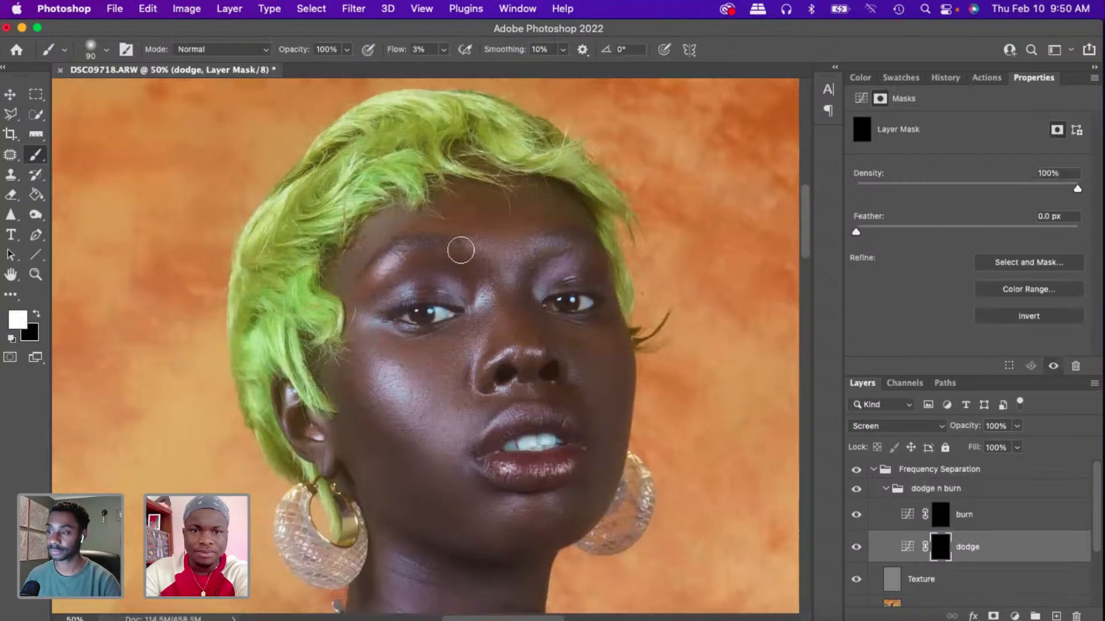
pyautogui.press(']')
pyautogui.press(']')
pyautogui.moveTo(473, 240)
pyautogui.mouseDown()
pyautogui.moveTo(509, 262)
pyautogui.moveTo(527, 229)
pyautogui.moveTo(485, 236)
pyautogui.mouseUp()
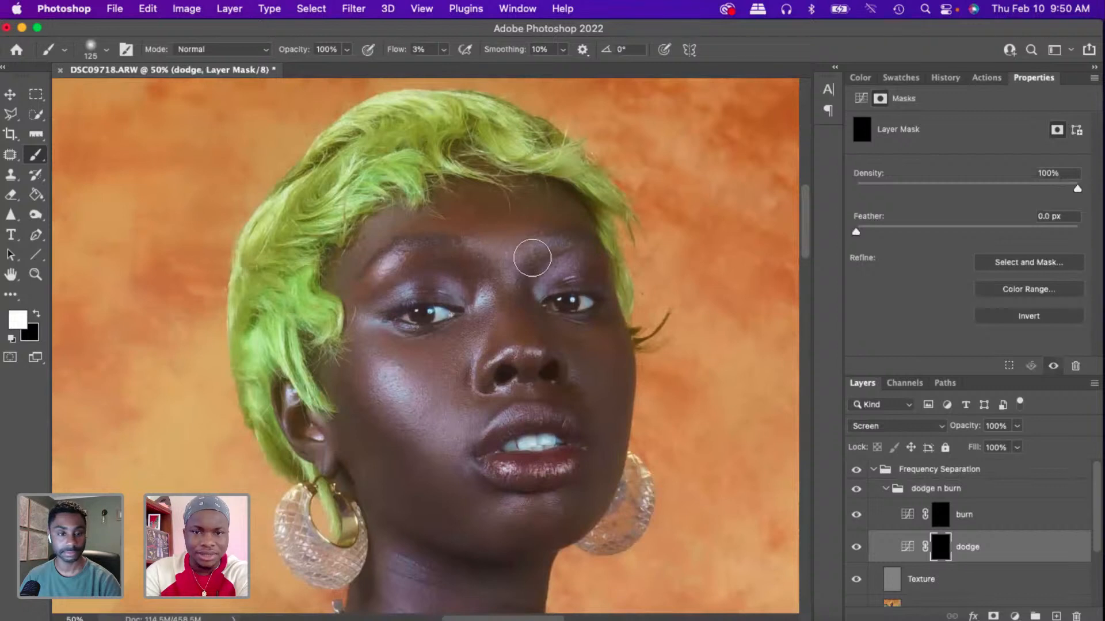
# - Brighten the inner corners of both eyes on the dodge mask with an 80 px brush
pyautogui.press('[')
pyautogui.press('[')
pyautogui.press('[')
pyautogui.moveTo(539, 284); pyautogui.dragTo(544, 278)
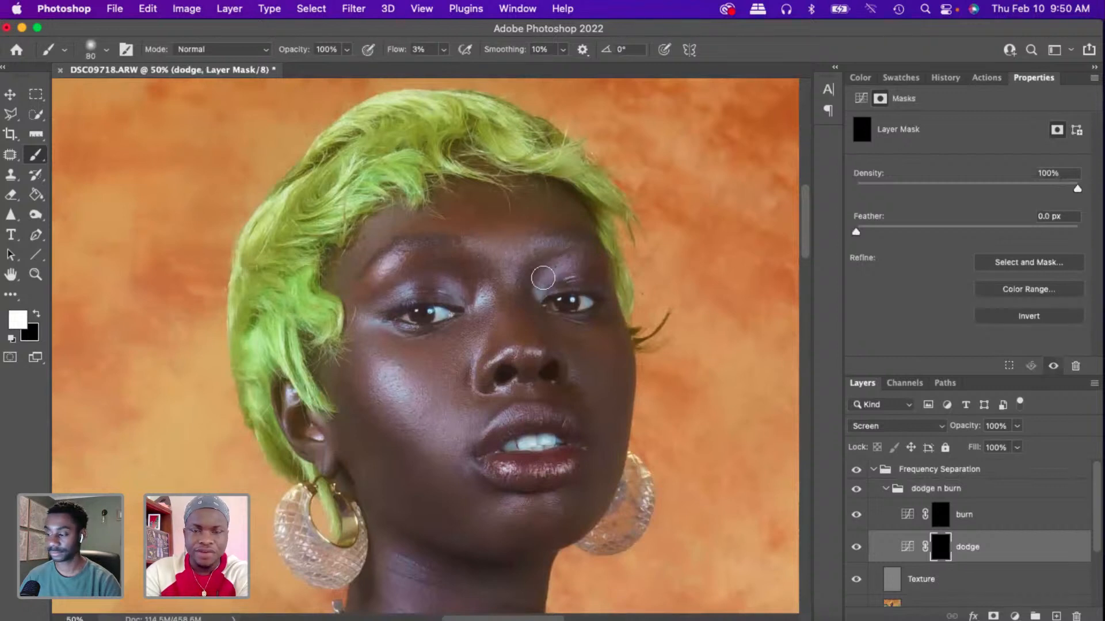
pyautogui.moveTo(462, 291)
pyautogui.mouseDown()
pyautogui.moveTo(396, 288)
pyautogui.moveTo(367, 309)
pyautogui.moveTo(425, 246)
pyautogui.moveTo(476, 294)
pyautogui.mouseUp()
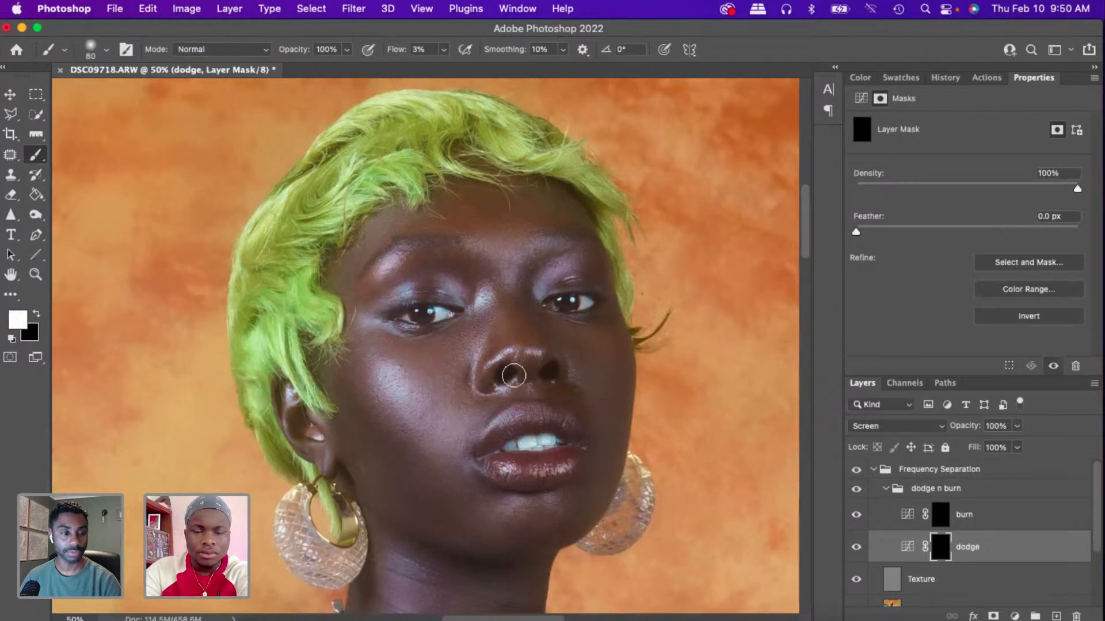
# - Dodge the chin with a 150 px brush, and the cheek beside the nose with a 100 px brush
pyautogui.press(']')
pyautogui.press(']')
pyautogui.press(']')
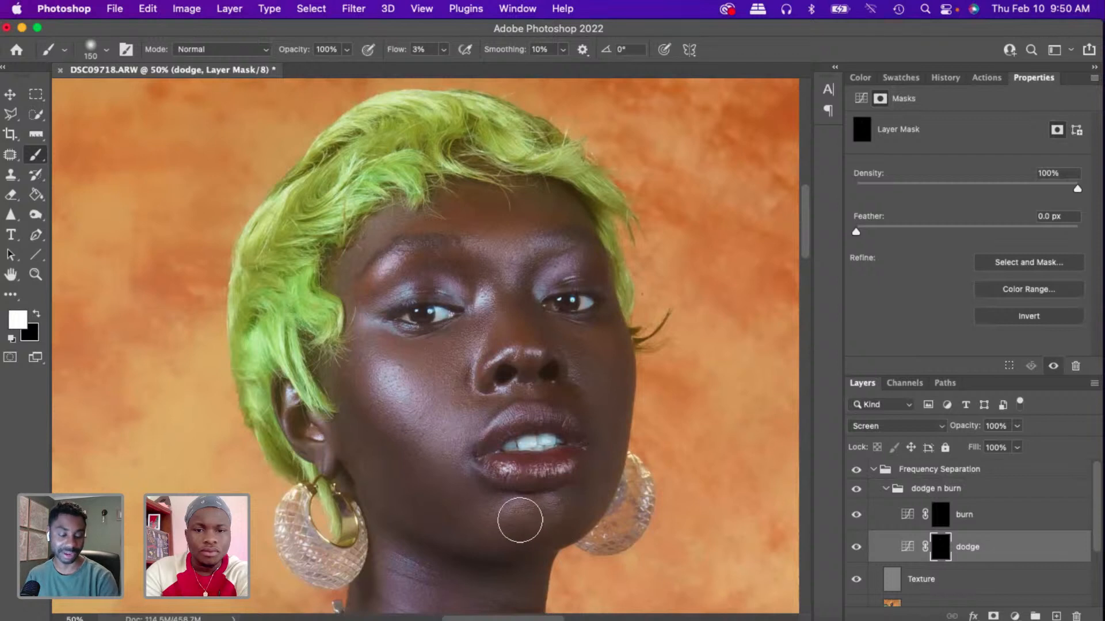
pyautogui.press(']')
pyautogui.press(']')
pyautogui.press('[')
pyautogui.press('[')
pyautogui.press('[')
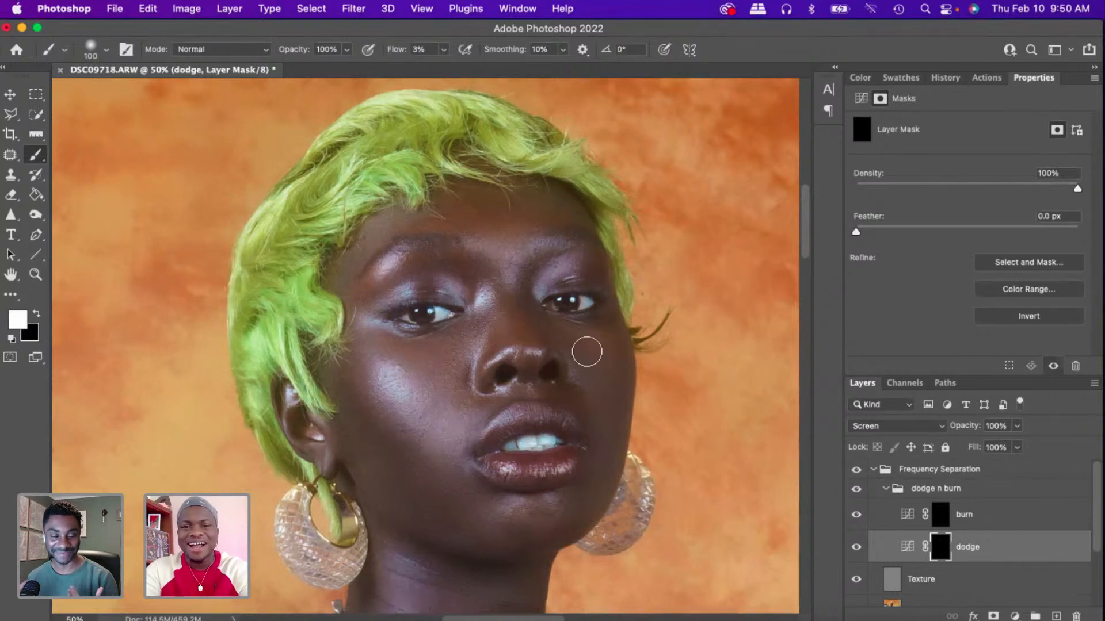
# - Undo the last dodge stroke and continue dodging the lower face near the mouth with a 150 px brush
pyautogui.press('super+z')
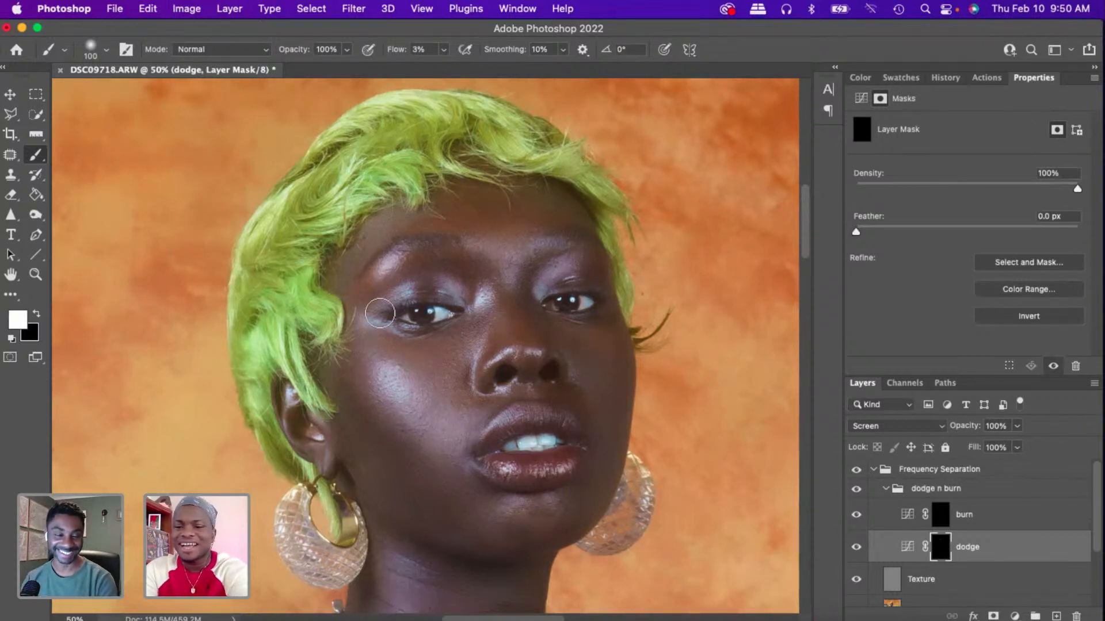
pyautogui.press(']')
pyautogui.press(']')
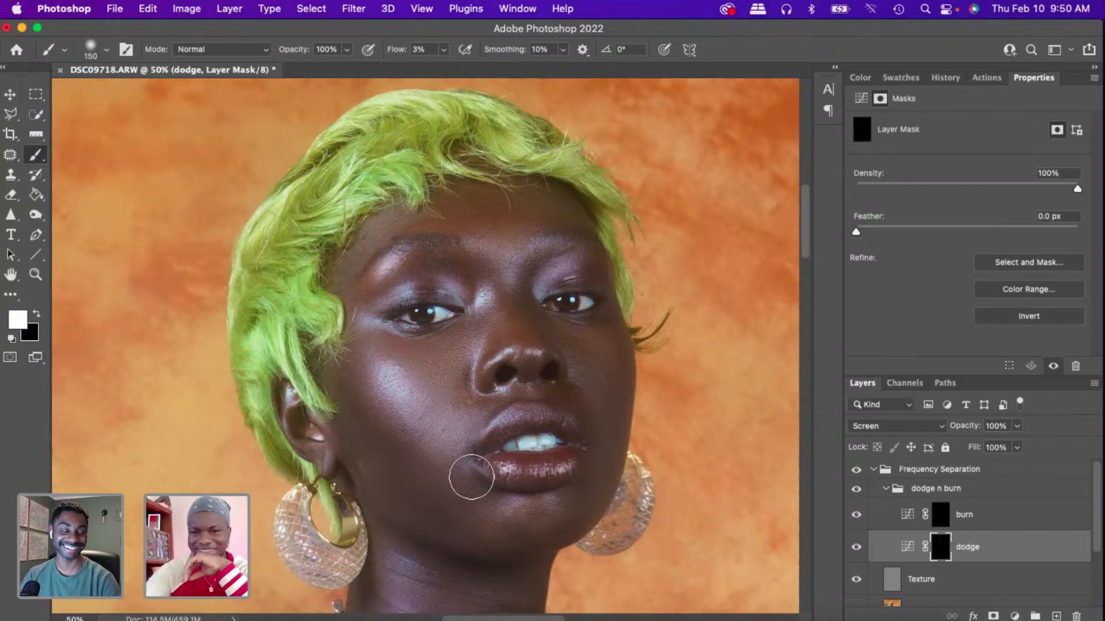
# - Target the burn layer's mask and darken the outer contours of the face with a 175 px brush
pyautogui.click(942, 520)
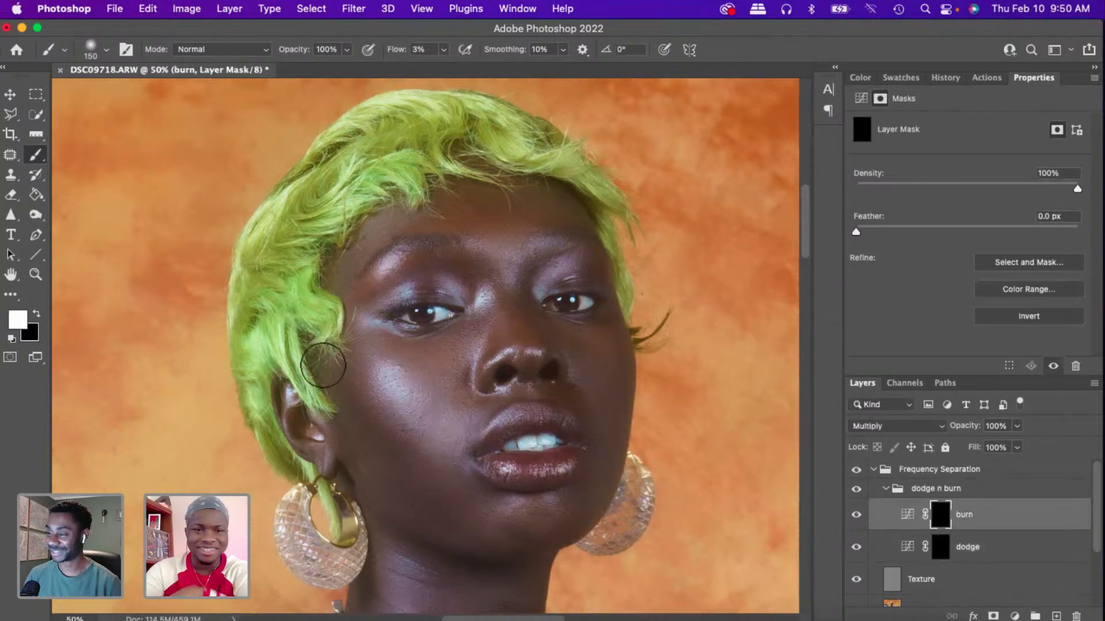
pyautogui.press(']')
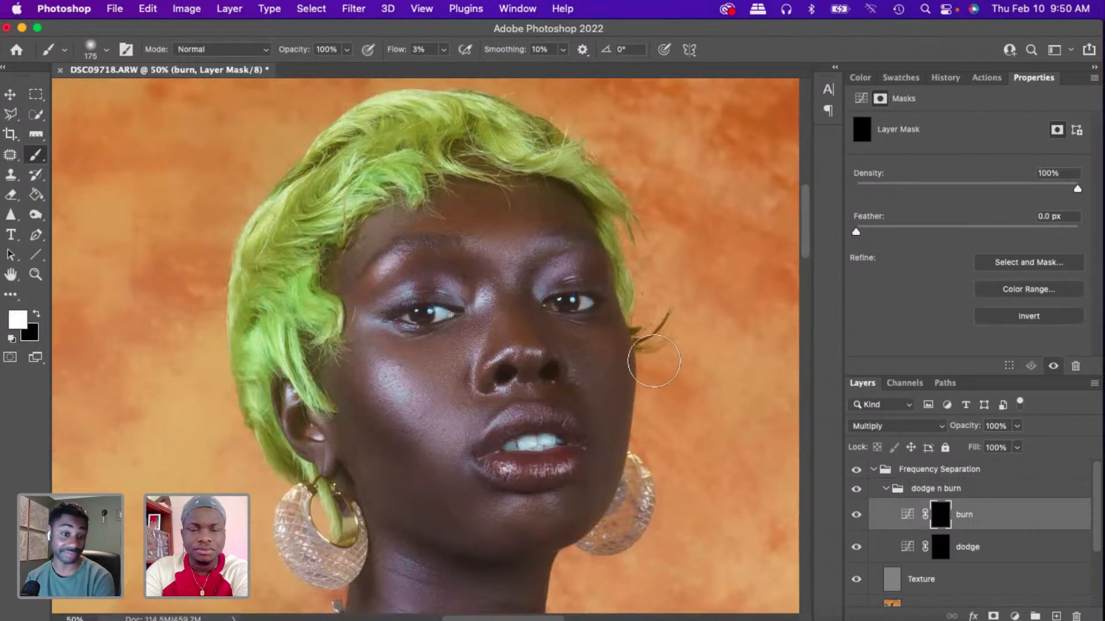
pyautogui.press('[')
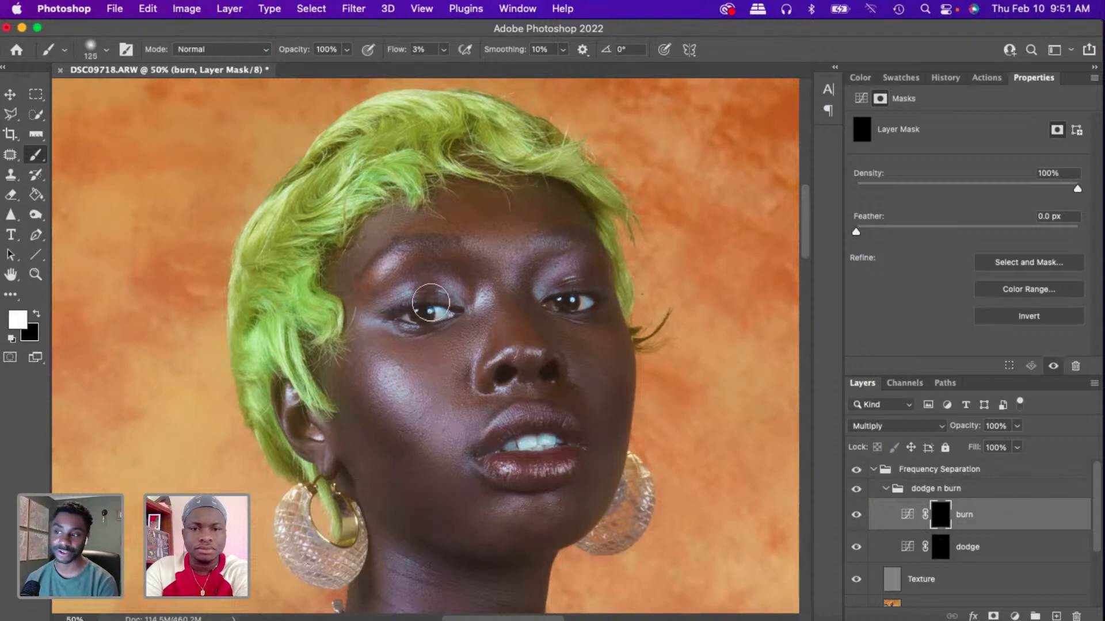
# - Deepen the shadows around the eyes on the burn mask with a 90 px brush
pyautogui.press('[')
pyautogui.press('[')
pyautogui.press('[')
pyautogui.press('[')
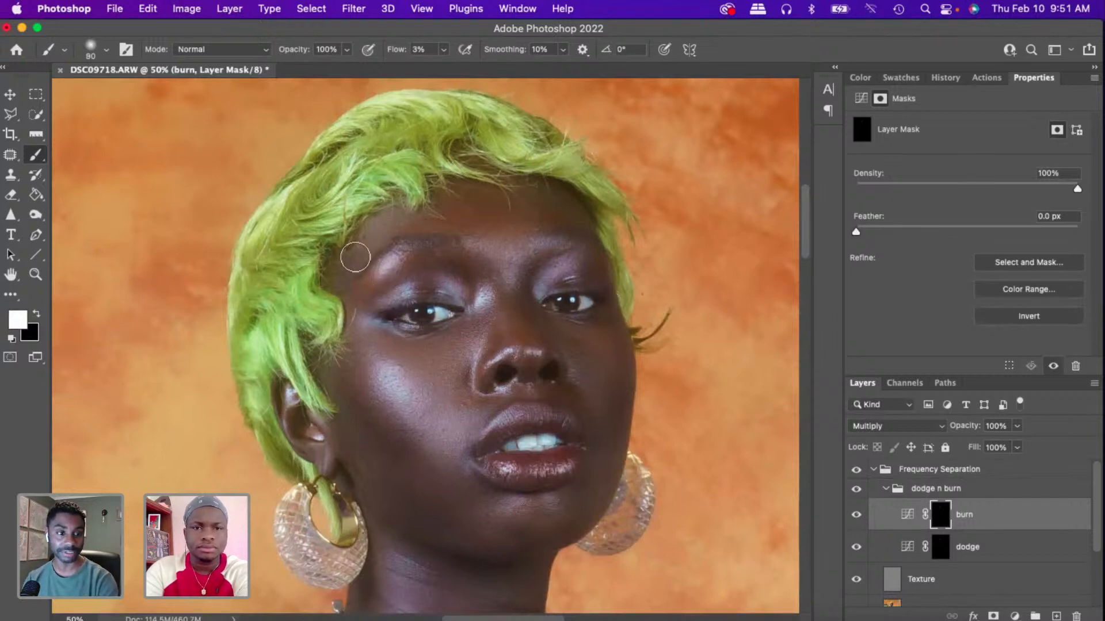
# - Enlarge the brush to 150 px and continue burning the edges of the face
pyautogui.press(']')
pyautogui.press(']')
pyautogui.press(']')
pyautogui.press(']')
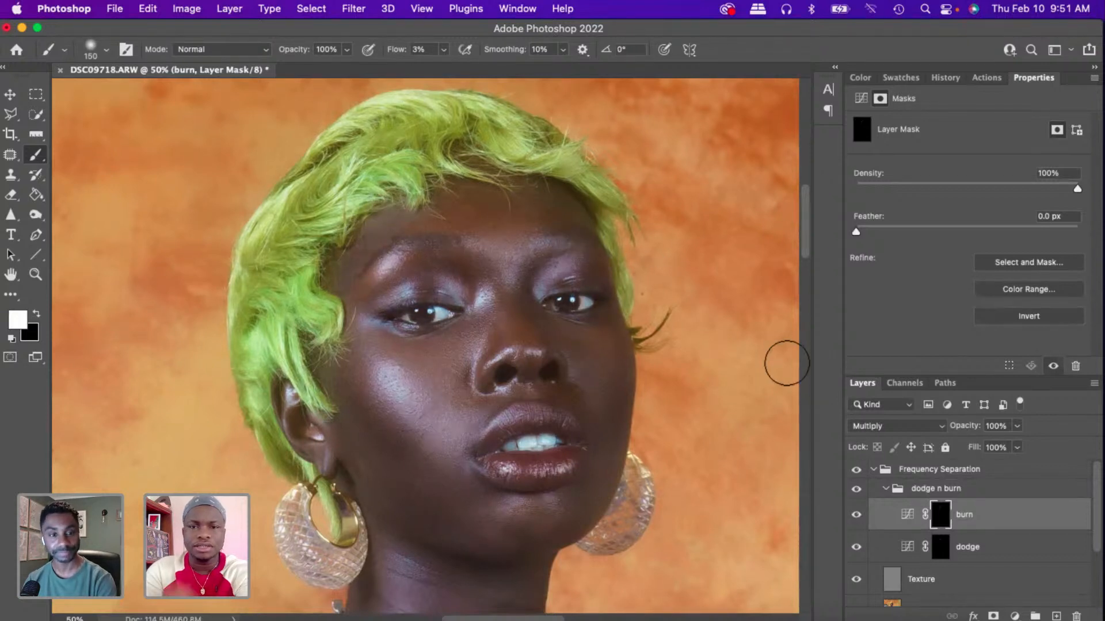
pyautogui.click(314, 9)
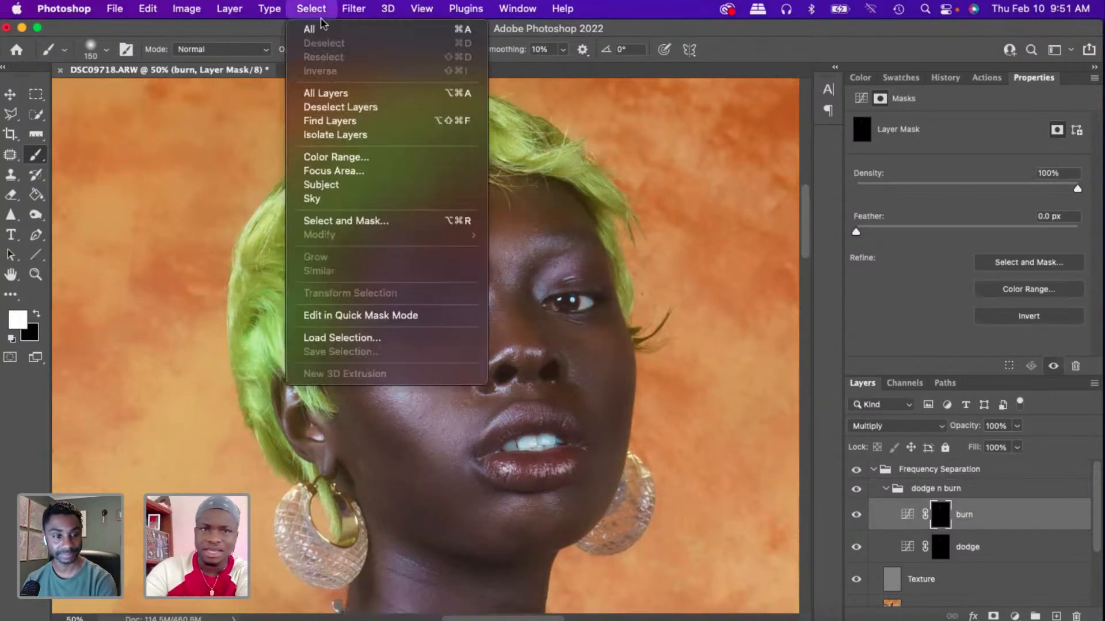
pyautogui.click(773, 59)
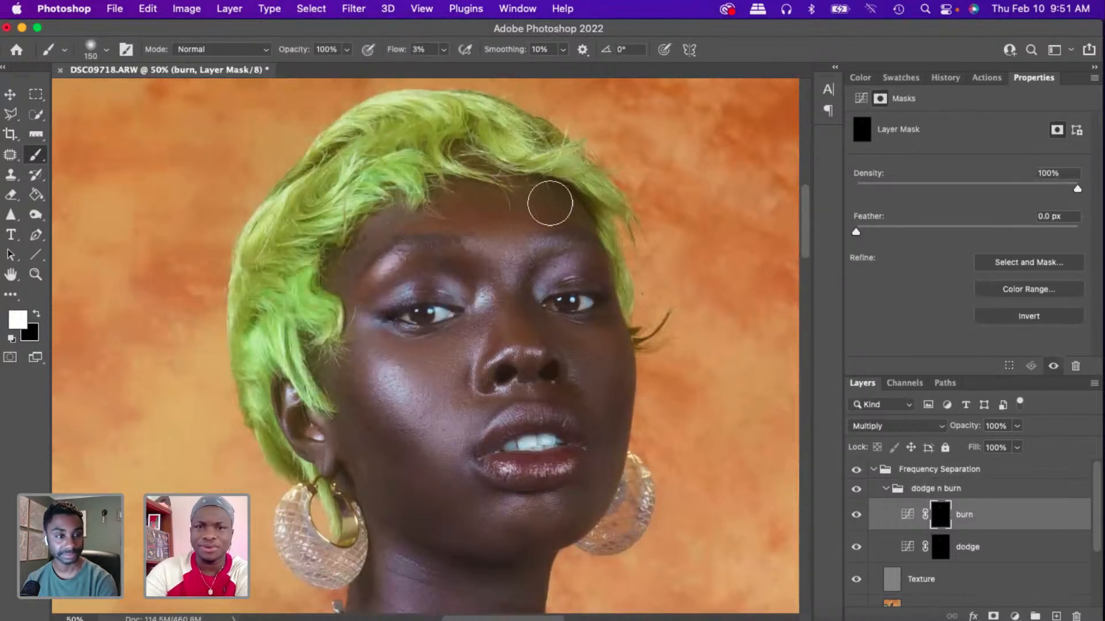
# - Darken the eyebrows on the burn mask with a 70 px brush
pyautogui.press('[')
pyautogui.press('[')
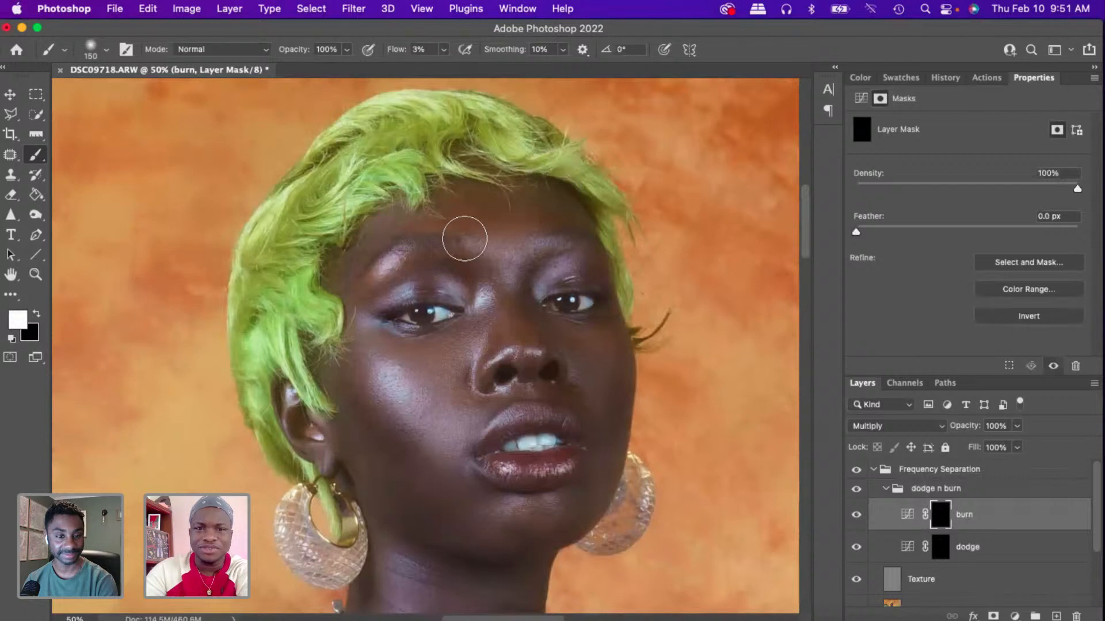
pyautogui.press('[')
pyautogui.press('[')
pyautogui.press('[')
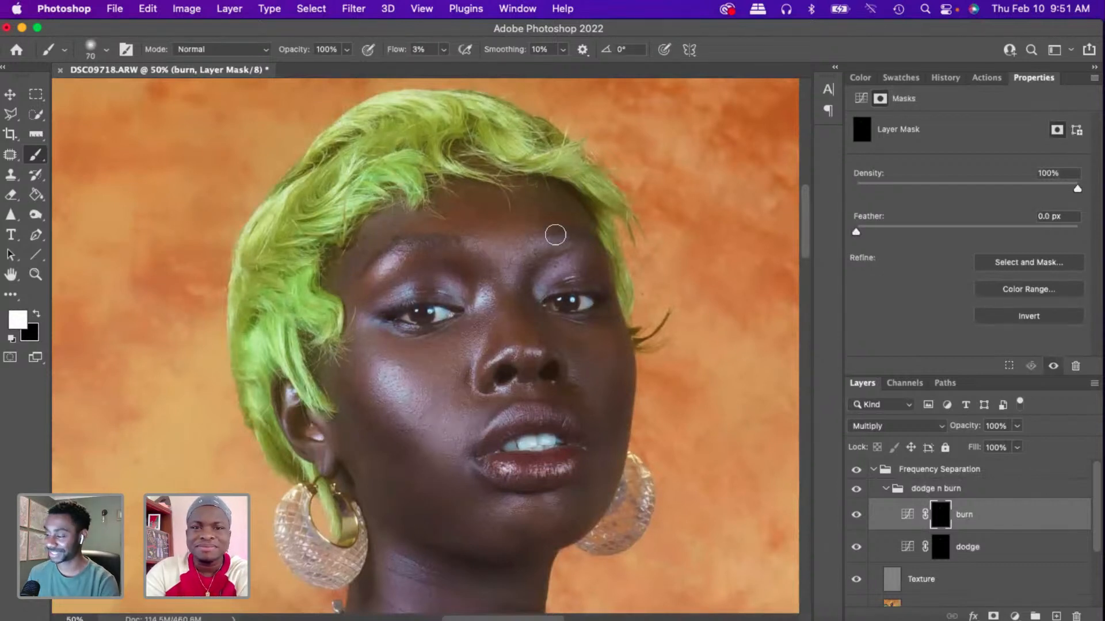
pyautogui.moveTo(385, 242)
pyautogui.mouseDown()
pyautogui.moveTo(443, 239)
pyautogui.moveTo(400, 245)
pyautogui.moveTo(376, 267)
pyautogui.moveTo(440, 255)
pyautogui.mouseUp()
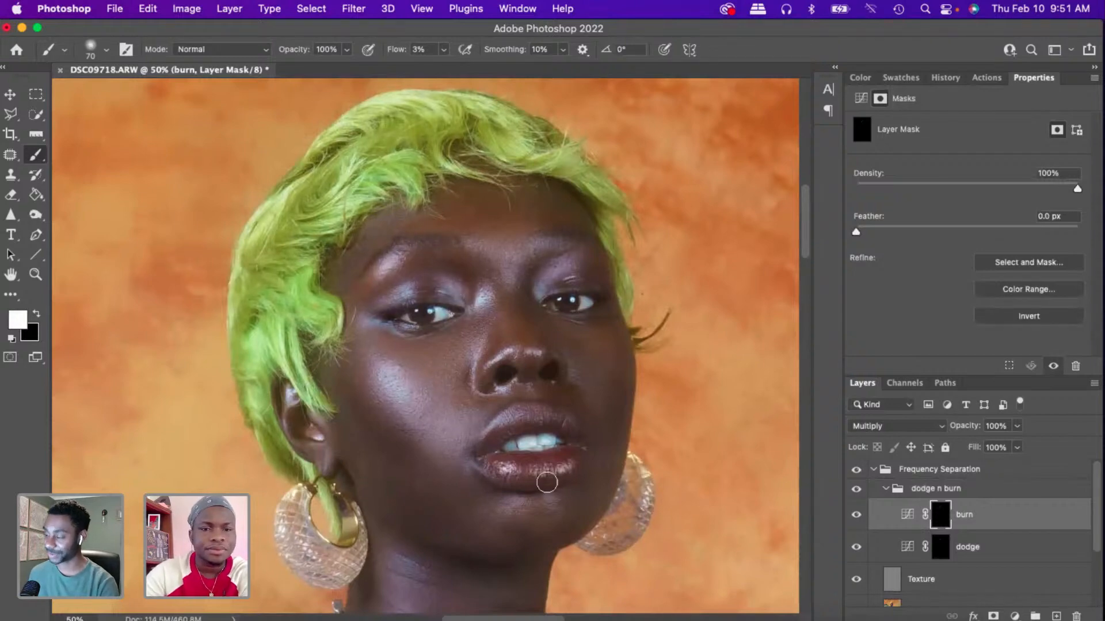
# - Burn the shadows on the neck below the jaw with a 200 px brush
pyautogui.scroll(-5, 550, 477)
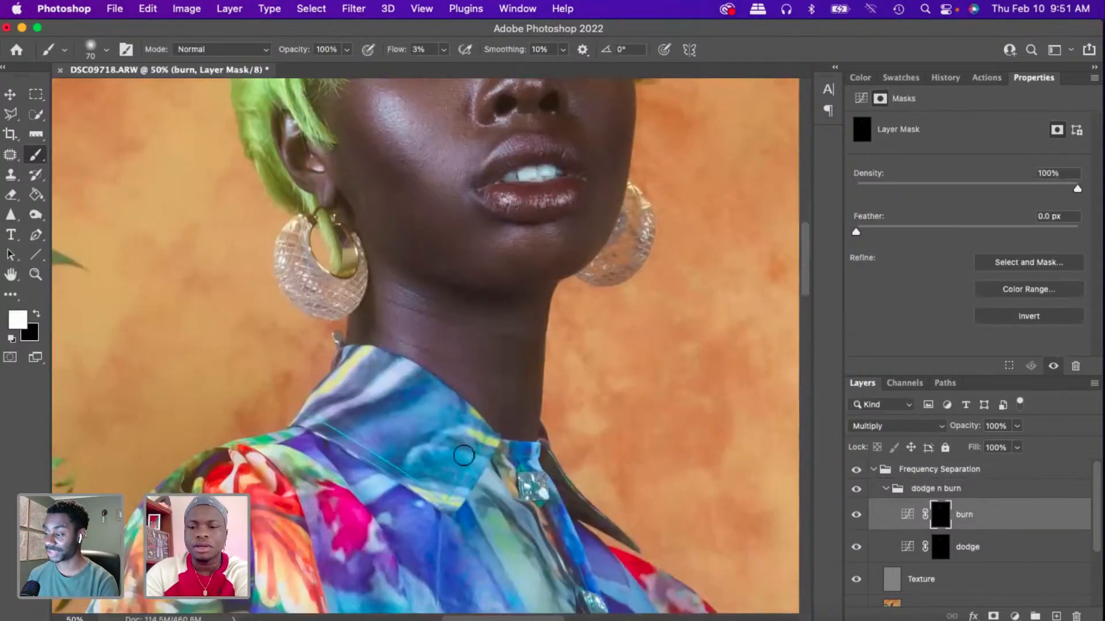
pyautogui.press(']')
pyautogui.press(']')
pyautogui.press(']')
pyautogui.press(']')
pyautogui.press(']')
pyautogui.press(']')
pyautogui.press(']')
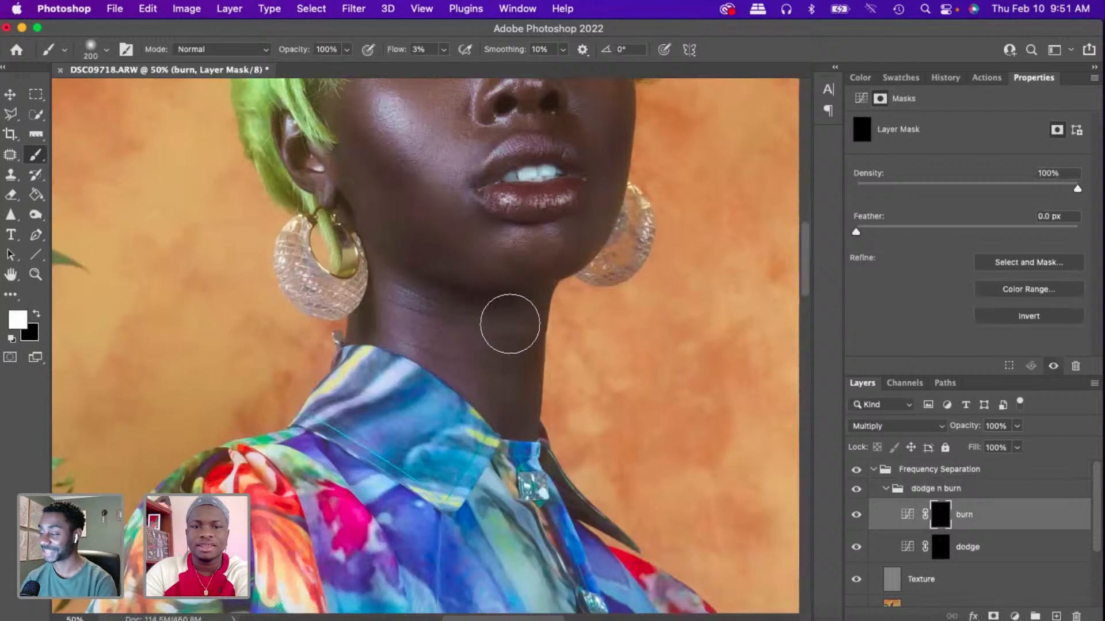
# - Switch to the dodge layer and brighten the neck highlights below the ear with a 150 px brush
pyautogui.press('[')
pyautogui.press('[')
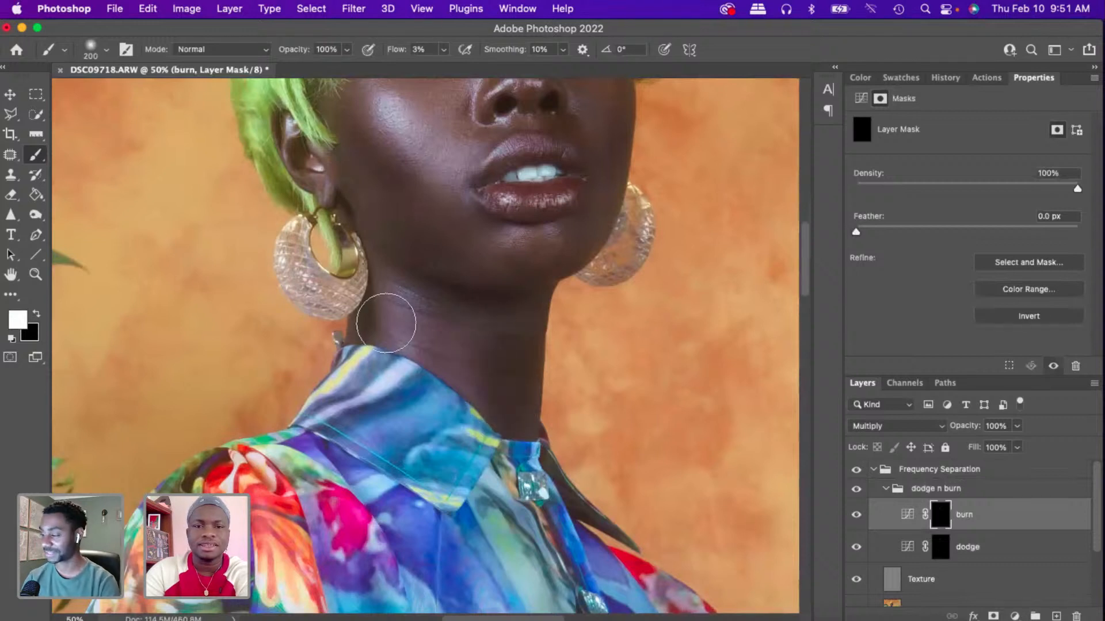
pyautogui.click(967, 547)
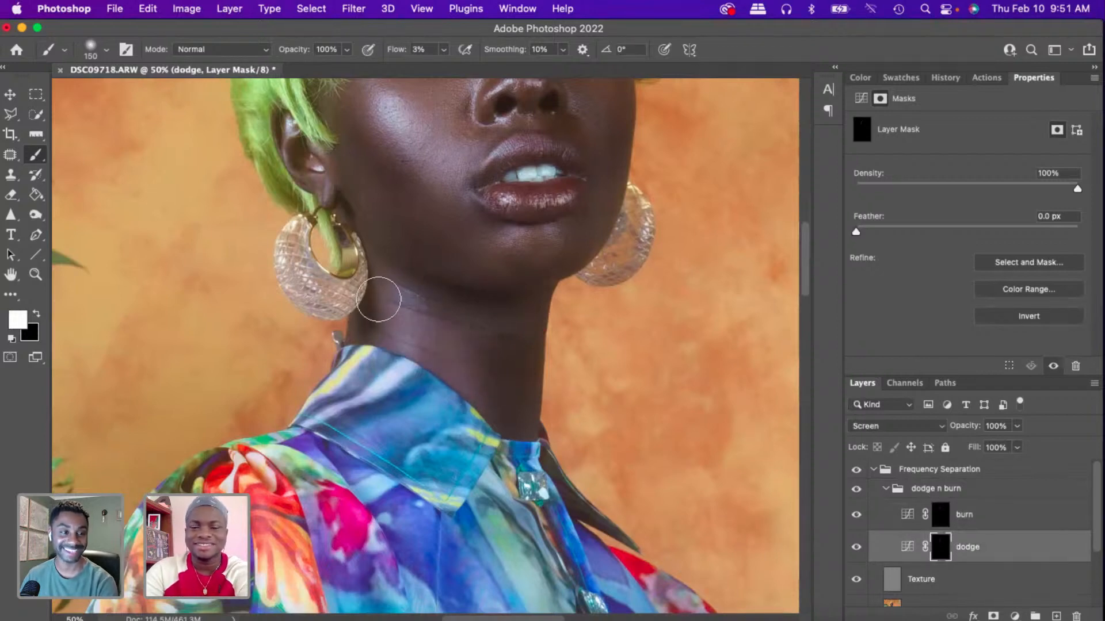
# - View the whole image and toggle the Frequency Separation group's visibility to compare before and after
pyautogui.press('super+minus')
pyautogui.press('super+minus')
pyautogui.press('super+minus')
pyautogui.press('super+minus')
pyautogui.press('super+minus')
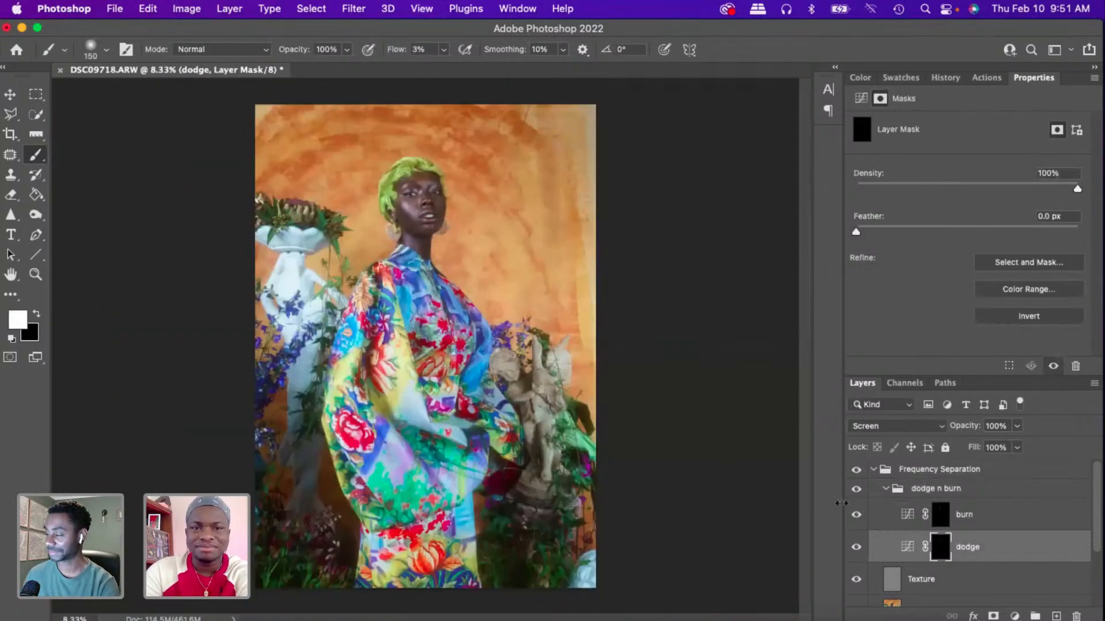
pyautogui.click(856, 470)
pyautogui.click(857, 471)
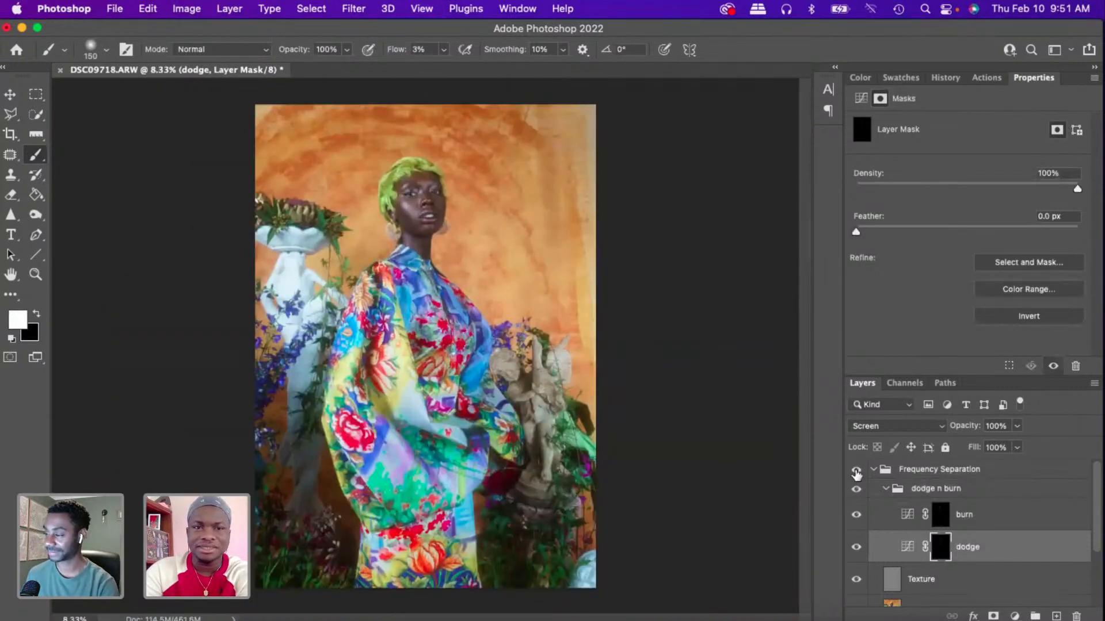
# - Compare the full portrait with the Frequency Separation group hidden and shown, leaving the group visible
pyautogui.click(856, 471)
pyautogui.click(856, 471)
pyautogui.click(856, 471)
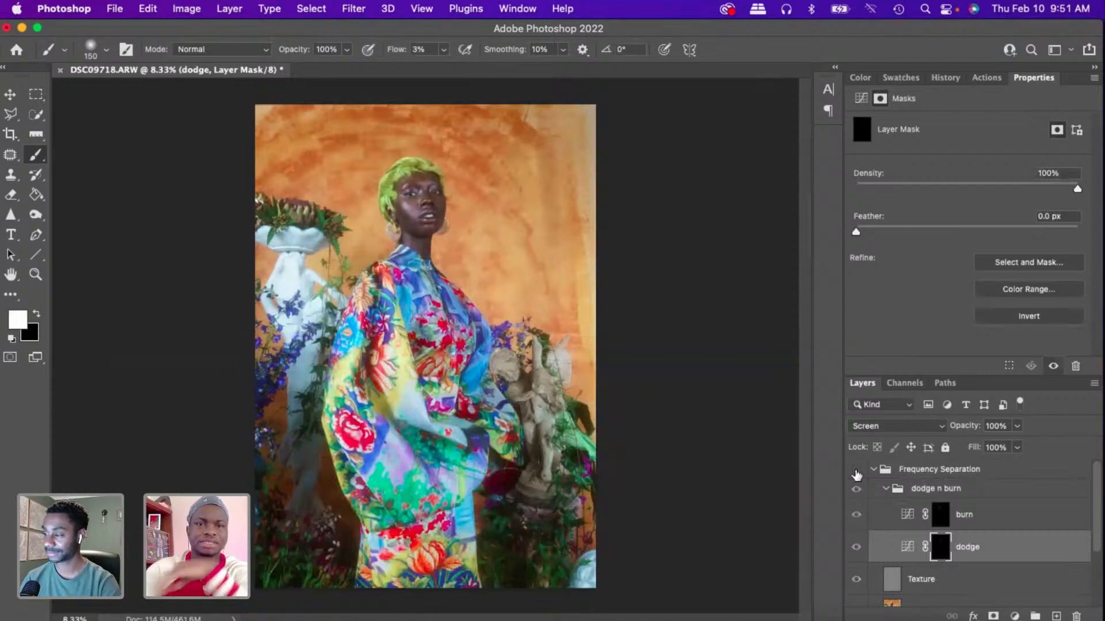
pyautogui.click(857, 471)
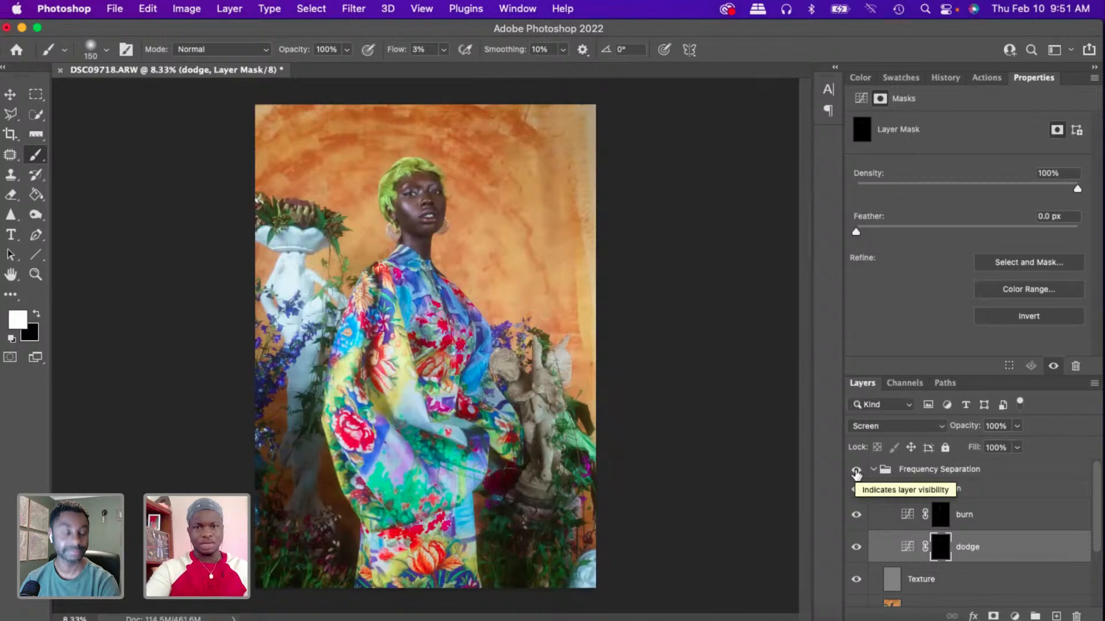
pyautogui.click(856, 470)
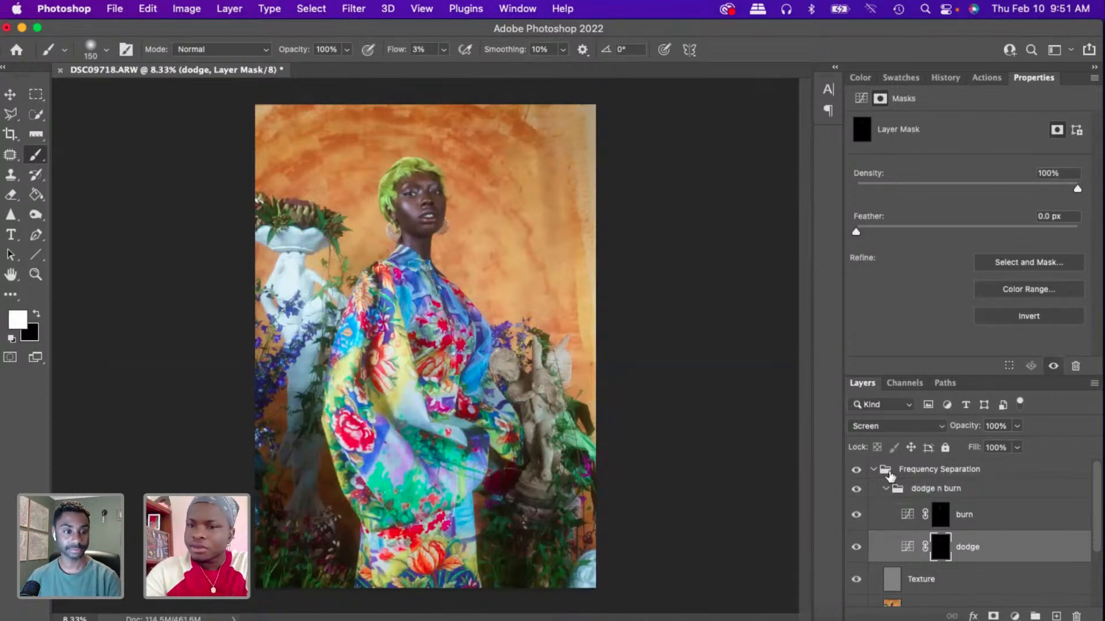
# - Add a Selective Color adjustment above the burn layer and set Reds to Cyan -100, Magenta -6, Yellow +71, Black -8
pyautogui.click(1009, 512)
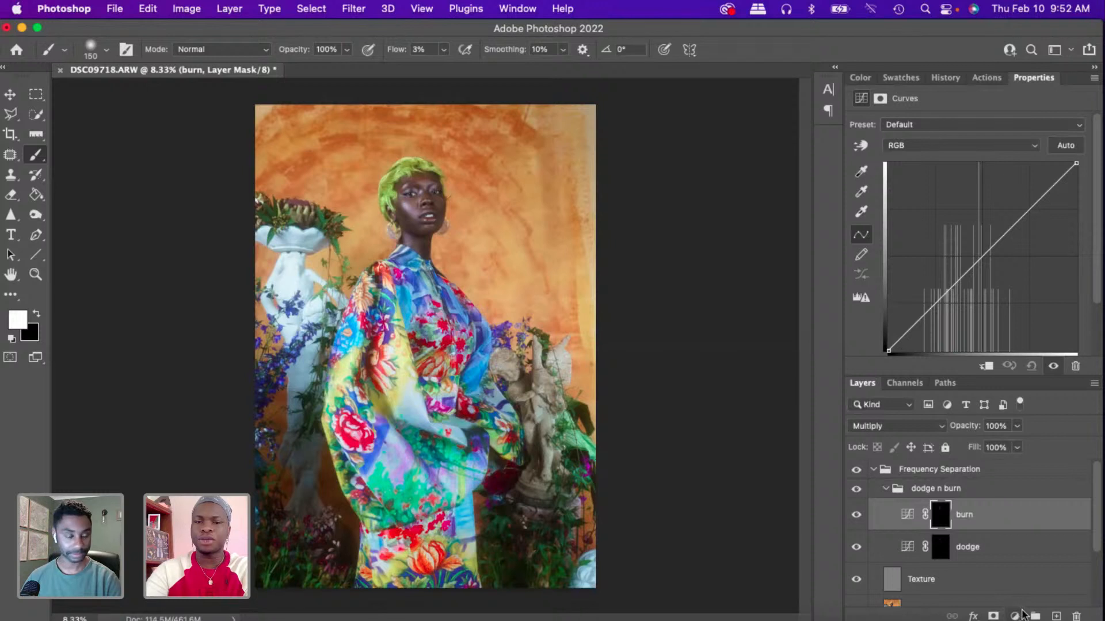
pyautogui.click(1017, 616)
pyautogui.click(1010, 584)
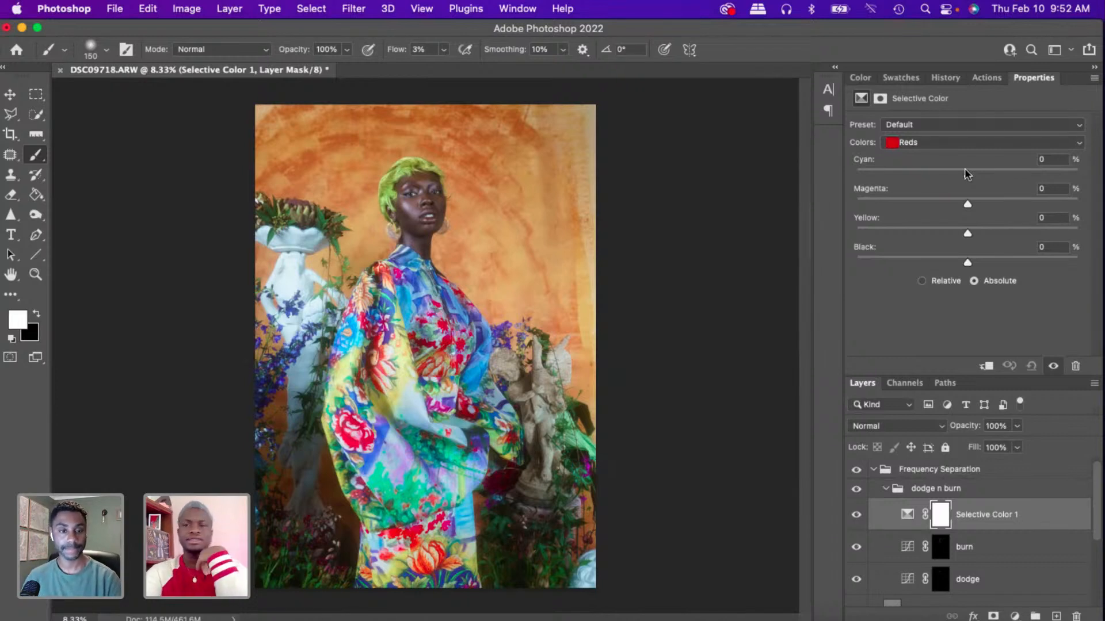
pyautogui.moveTo(965, 172); pyautogui.dragTo(951, 175)
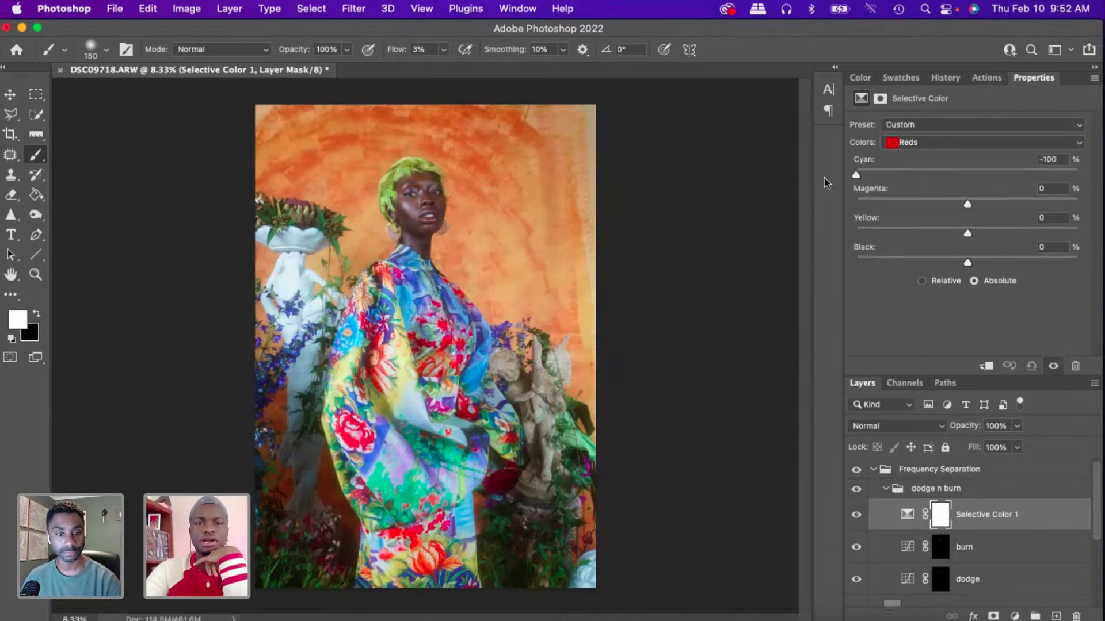
pyautogui.moveTo(968, 205)
pyautogui.mouseDown()
pyautogui.moveTo(1035, 203)
pyautogui.moveTo(962, 207)
pyautogui.mouseUp()
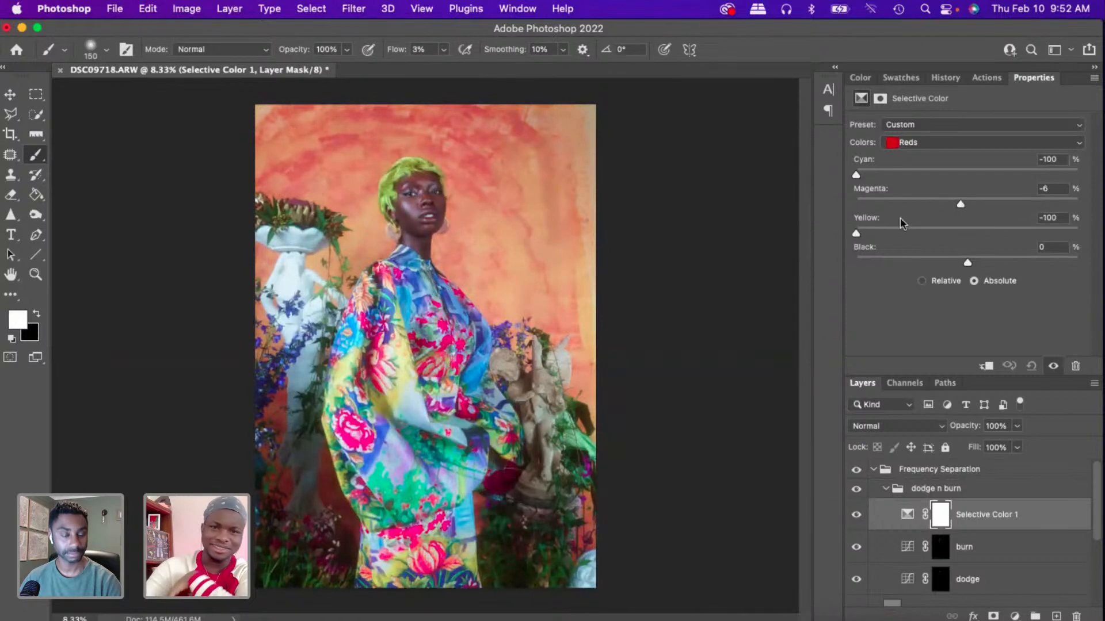
pyautogui.moveTo(969, 233); pyautogui.dragTo(1048, 230)
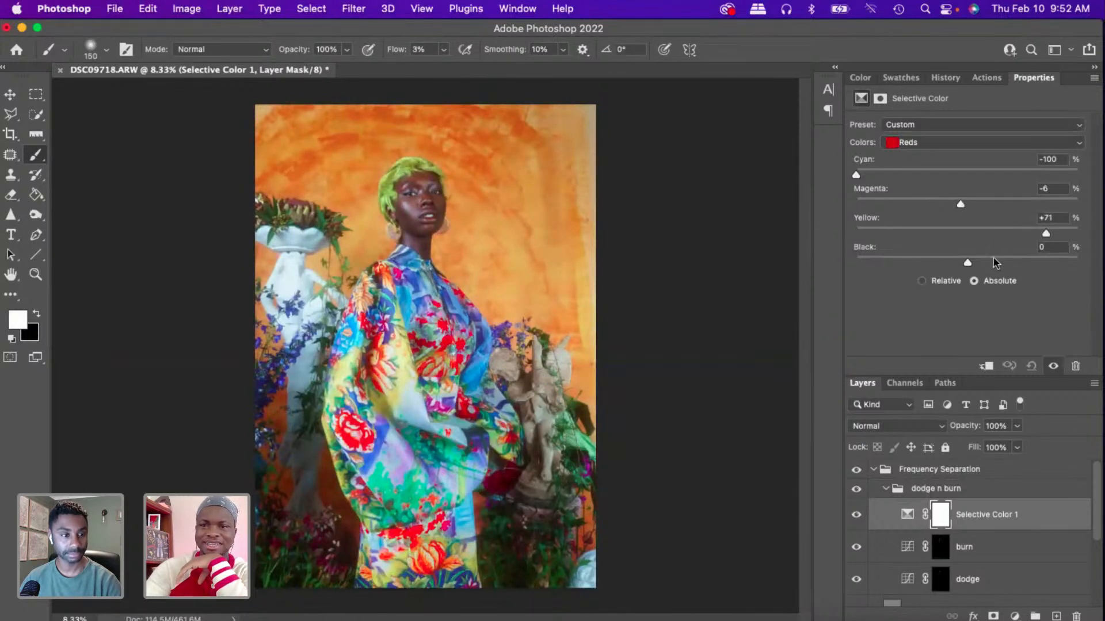
pyautogui.moveTo(967, 257)
pyautogui.mouseDown()
pyautogui.moveTo(934, 247)
pyautogui.moveTo(959, 247)
pyautogui.mouseUp()
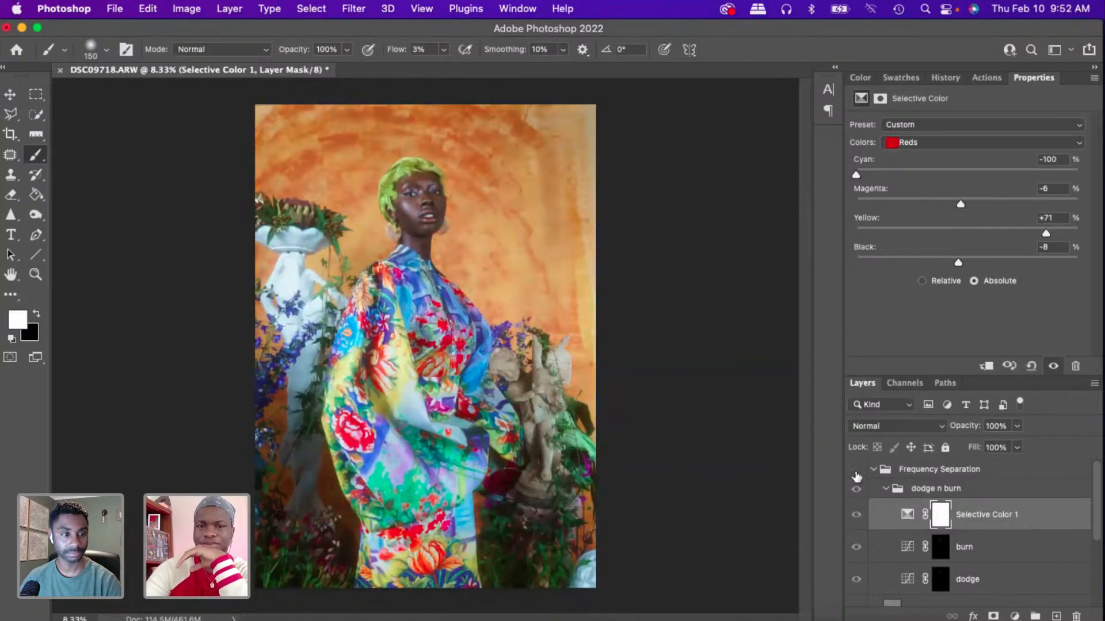
# - Compare the image with and without the Selective Color adjustment, inspecting the face up close and the whole frame
pyautogui.click(856, 472)
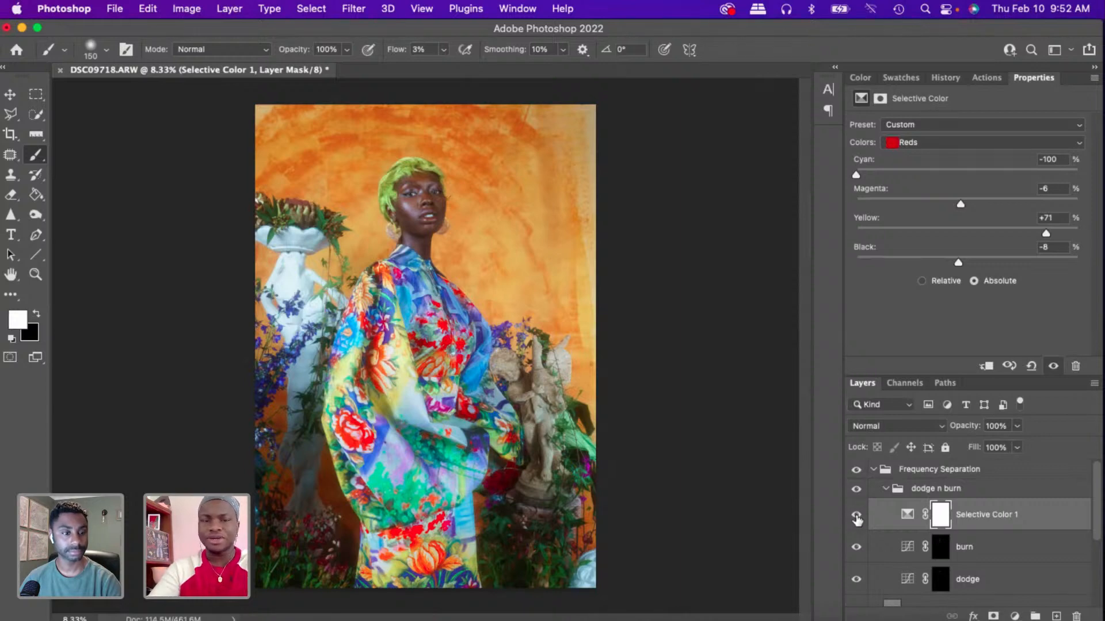
pyautogui.click(856, 520)
pyautogui.press('super+equal')
pyautogui.press('super+equal')
pyautogui.press('super+equal')
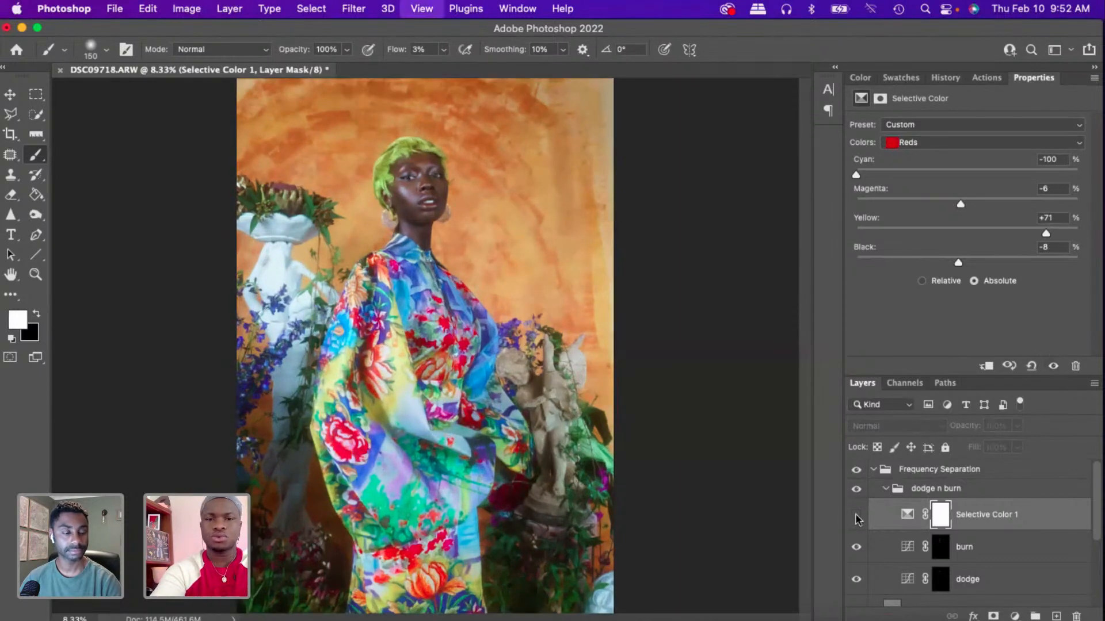
pyautogui.scroll(10, 443, 231)
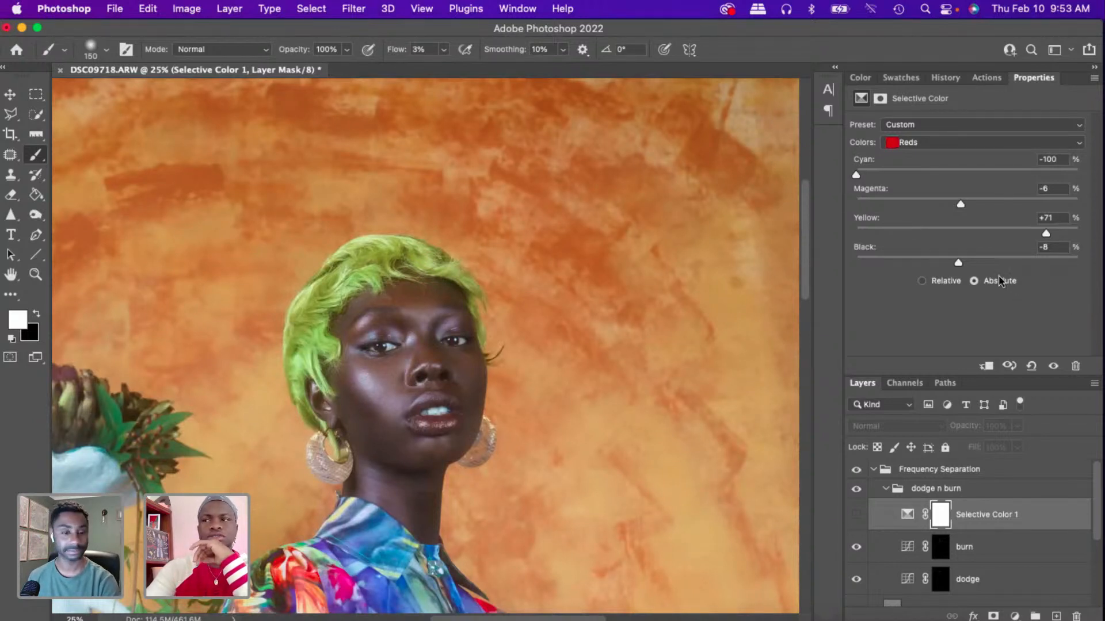
pyautogui.click(856, 514)
pyautogui.press('super+minus')
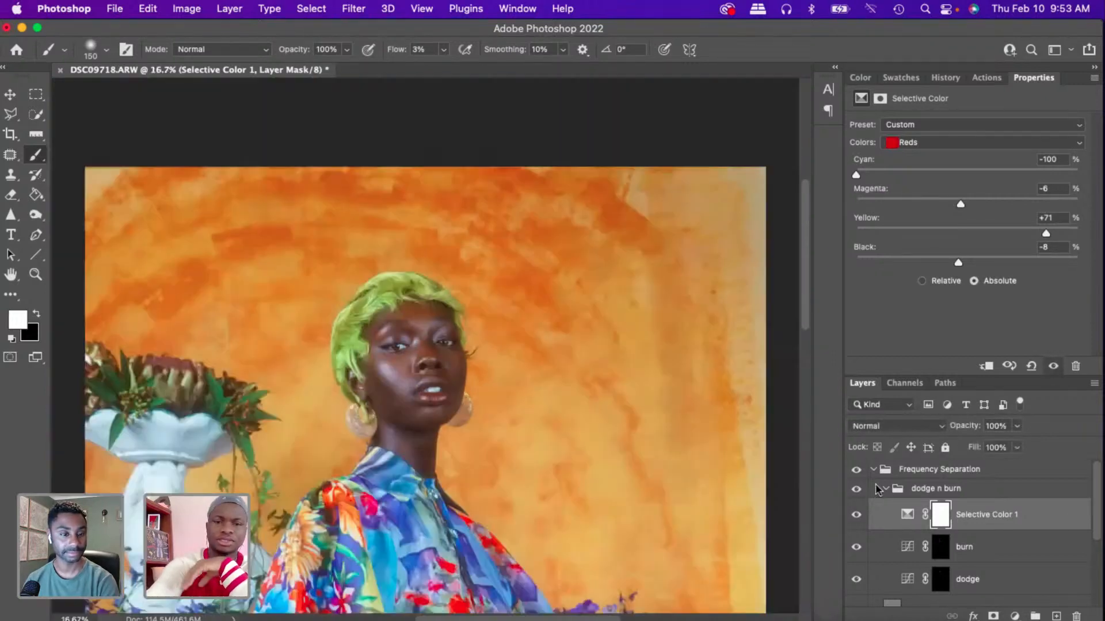
pyautogui.press('super+minus')
pyautogui.press('super+minus')
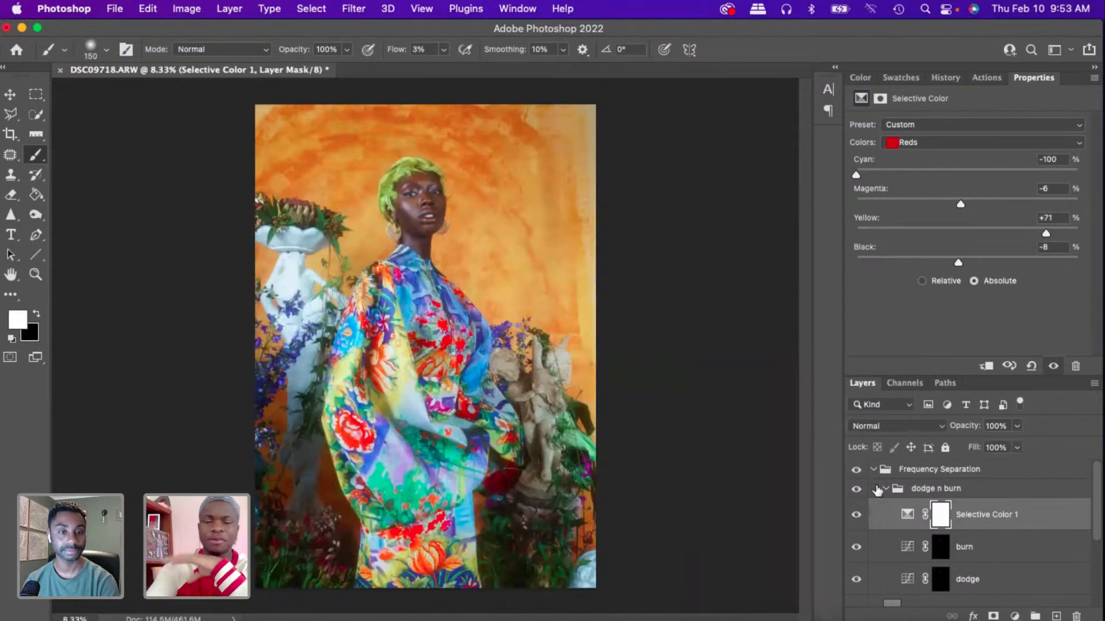
# - Set the Selective Color adjustment's Yellows to Cyan -10, Magenta -7, Yellow +20 and Black -11
pyautogui.click(925, 144)
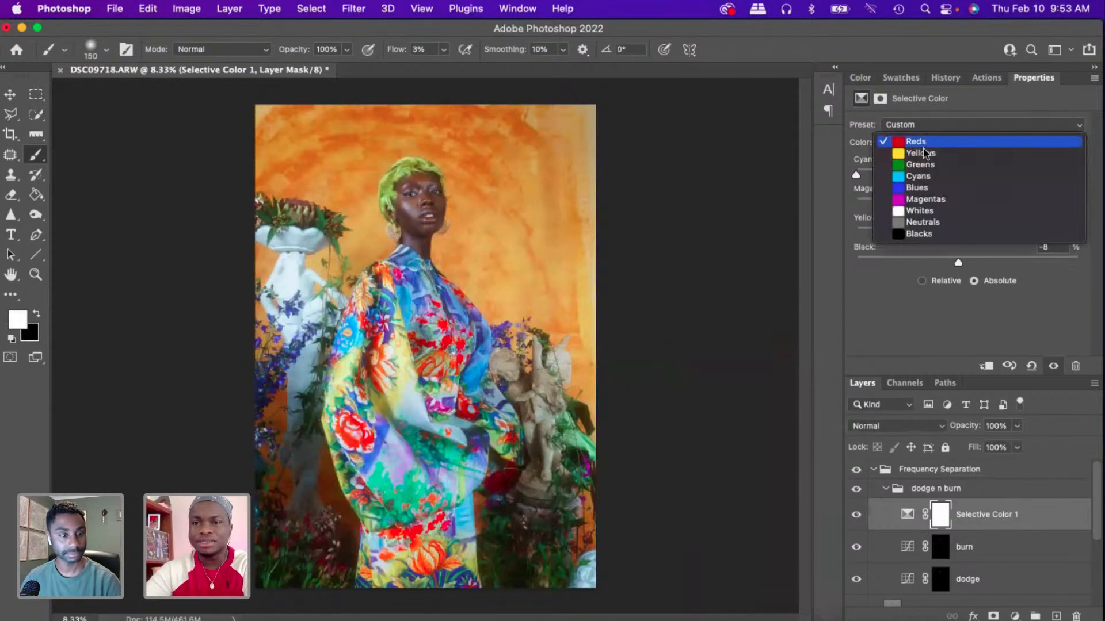
pyautogui.click(926, 153)
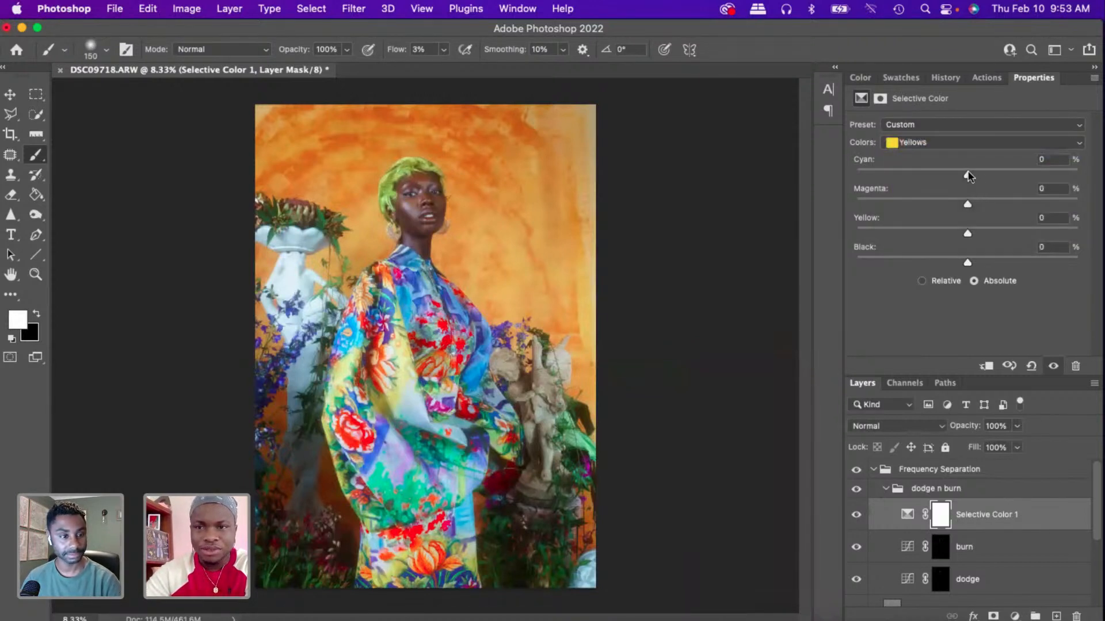
pyautogui.moveTo(969, 176); pyautogui.dragTo(988, 236)
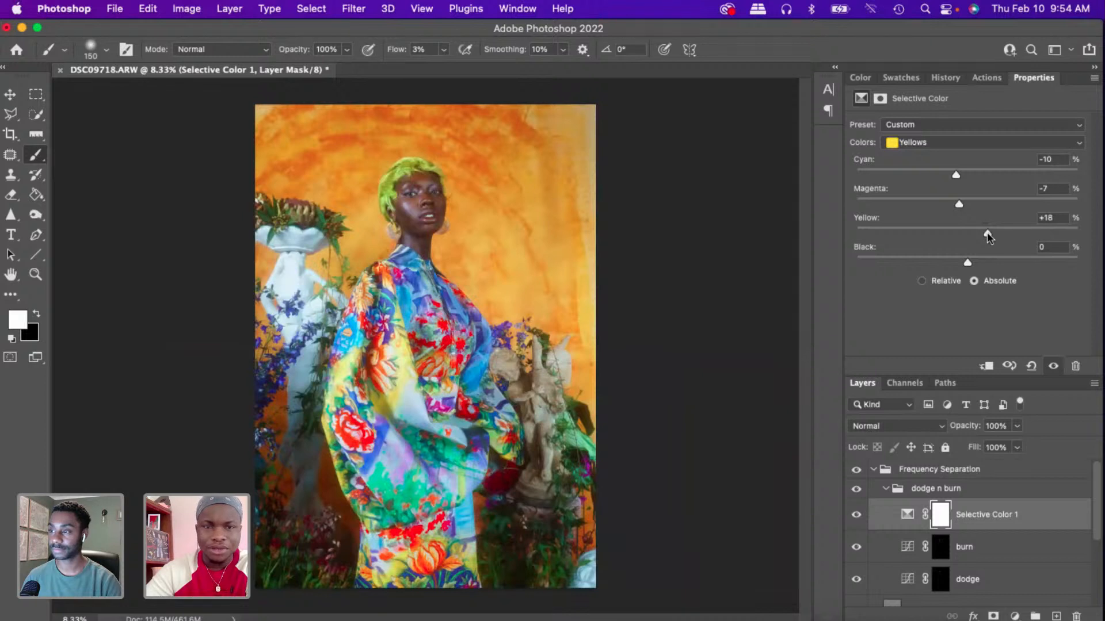
pyautogui.moveTo(988, 233)
pyautogui.mouseDown()
pyautogui.moveTo(874, 235)
pyautogui.moveTo(990, 233)
pyautogui.mouseUp()
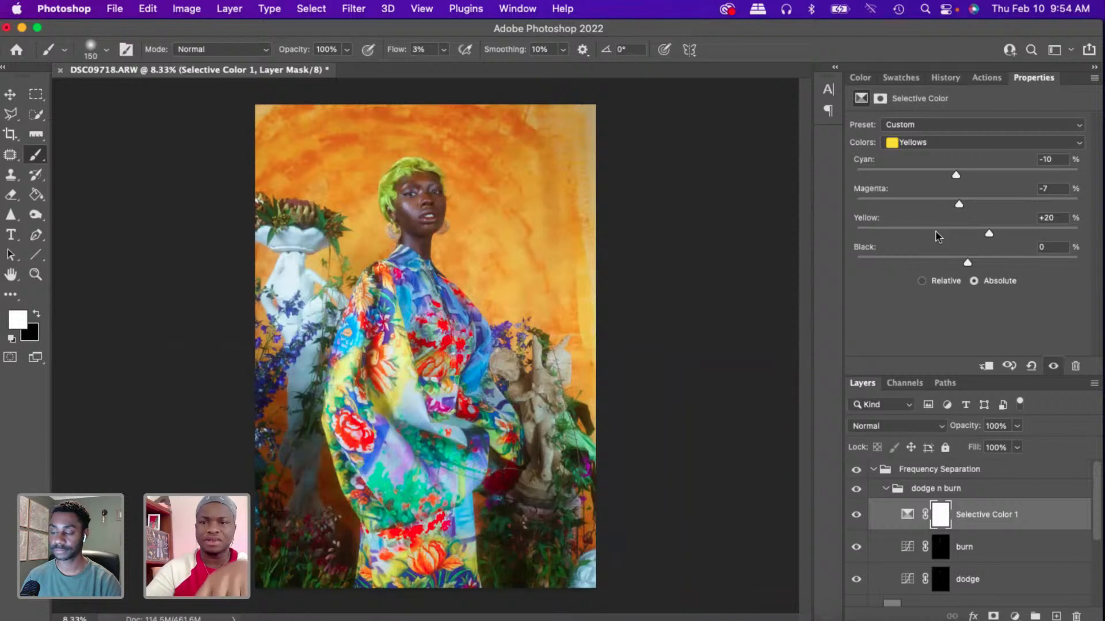
pyautogui.moveTo(968, 262)
pyautogui.mouseDown()
pyautogui.moveTo(920, 260)
pyautogui.moveTo(954, 262)
pyautogui.mouseUp()
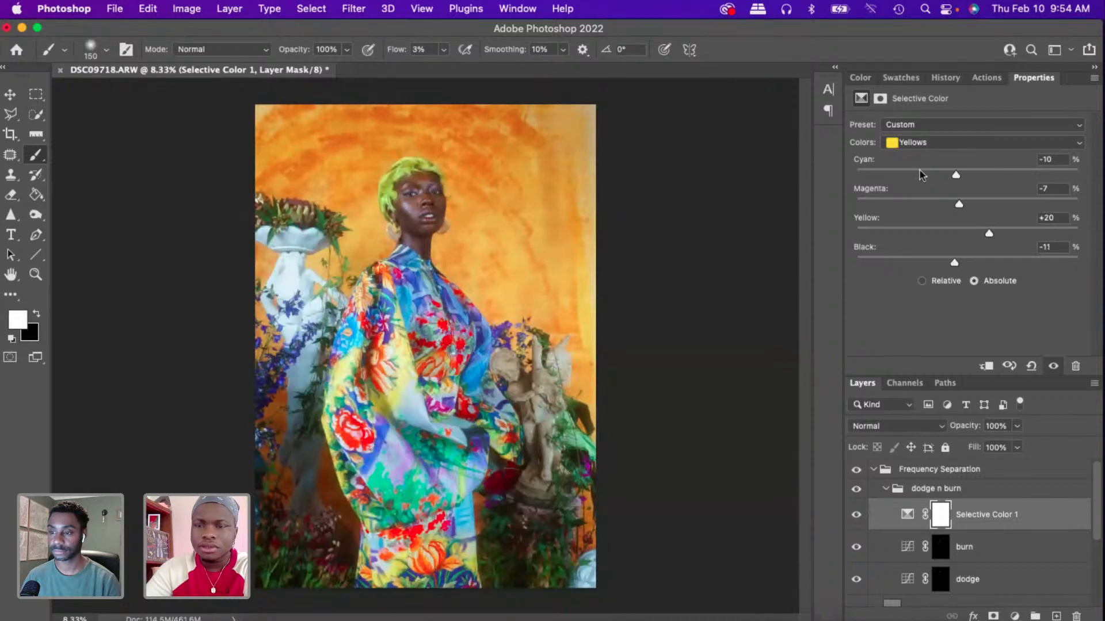
# - Set the Selective Color adjustment's Greens to Cyan +37, Magenta -13, Yellow -4 and Black +21
pyautogui.click(917, 144)
pyautogui.click(923, 155)
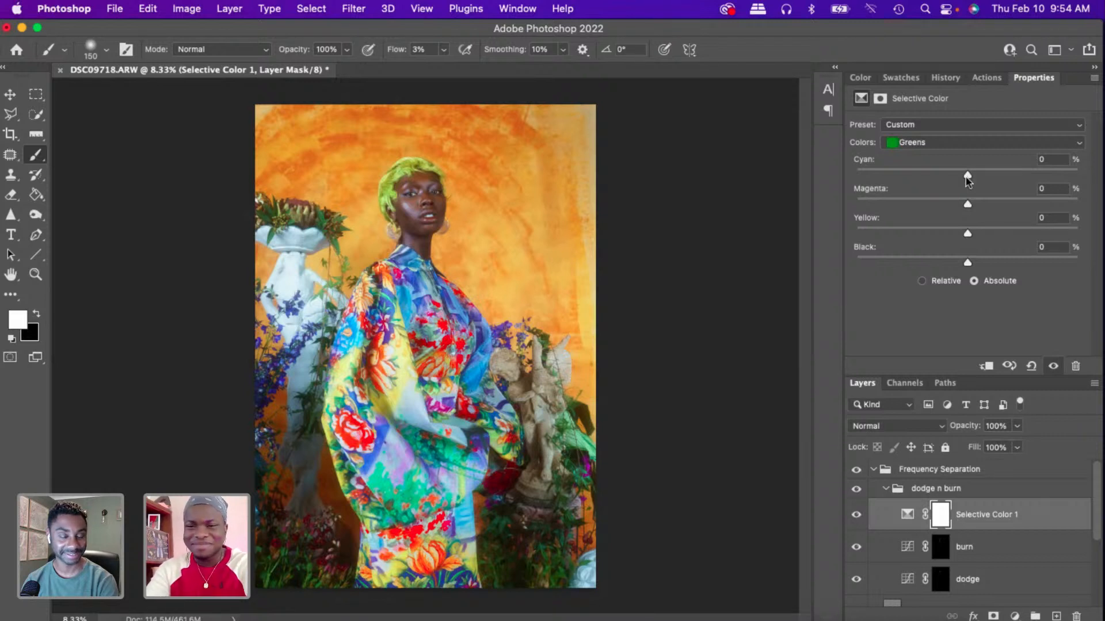
pyautogui.moveTo(968, 178); pyautogui.dragTo(969, 177)
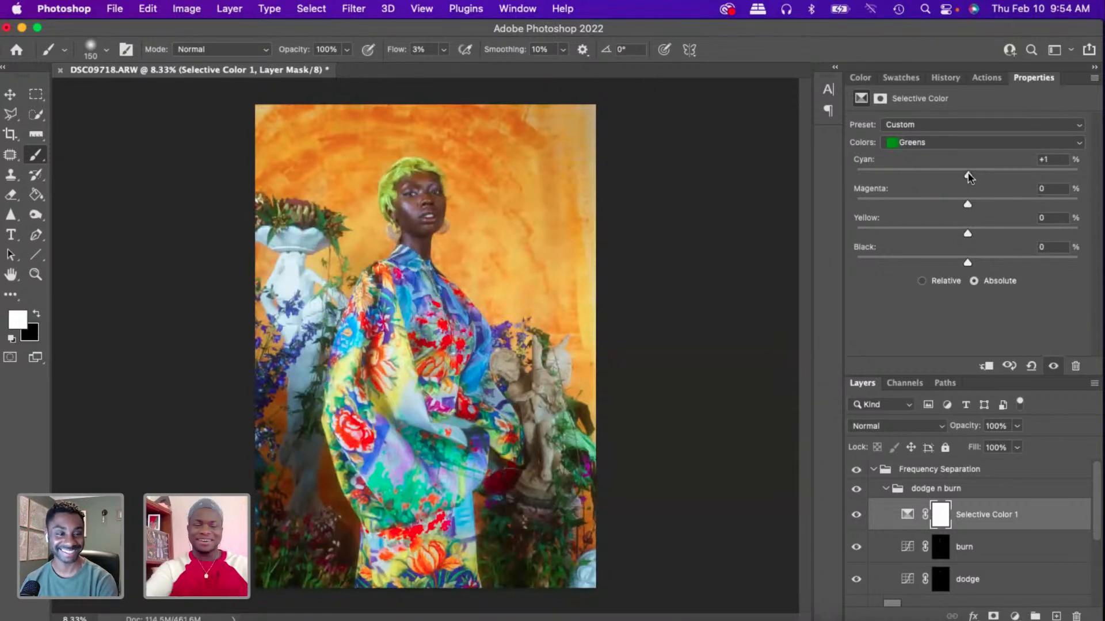
pyautogui.moveTo(970, 177); pyautogui.dragTo(1030, 176)
pyautogui.click(1007, 172)
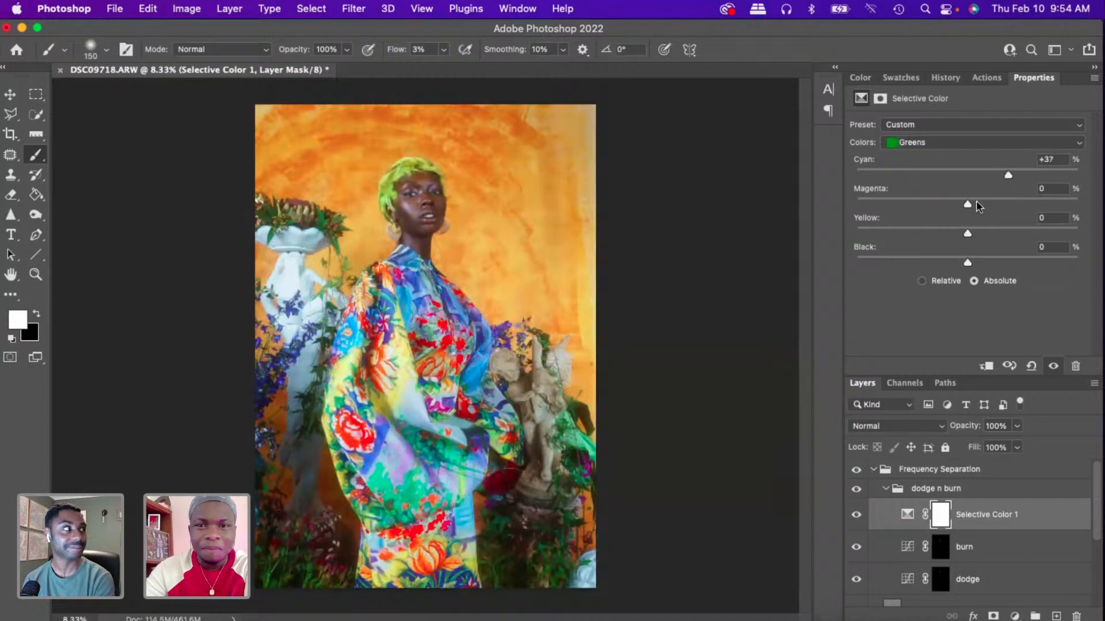
pyautogui.moveTo(968, 205); pyautogui.dragTo(951, 225)
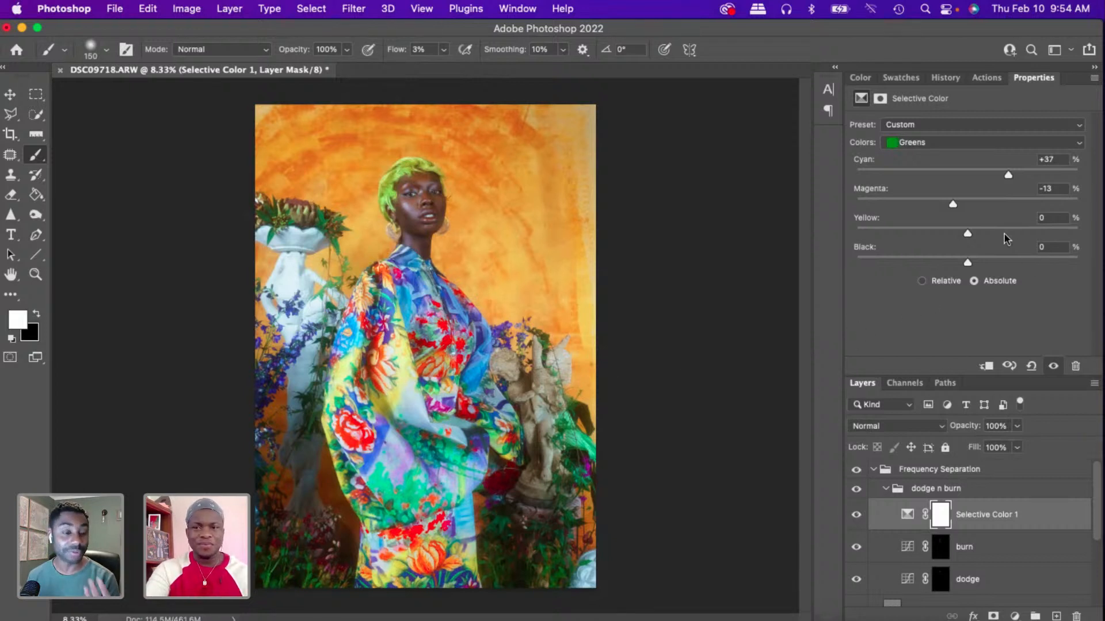
pyautogui.moveTo(968, 233)
pyautogui.mouseDown()
pyautogui.moveTo(1013, 233)
pyautogui.moveTo(962, 233)
pyautogui.mouseUp()
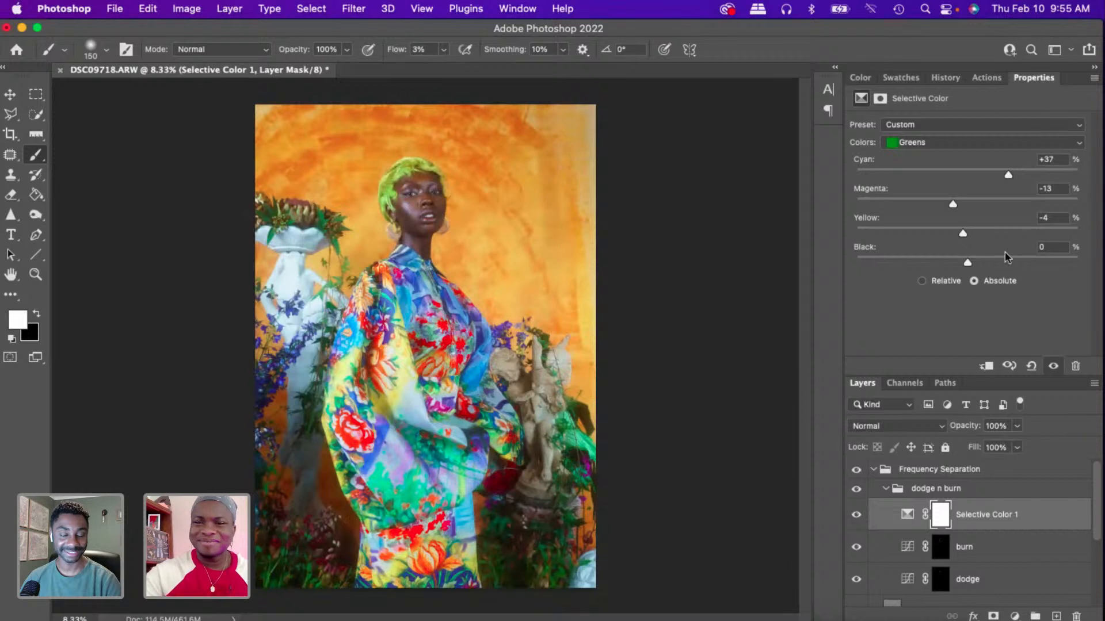
pyautogui.moveTo(967, 263); pyautogui.dragTo(989, 257)
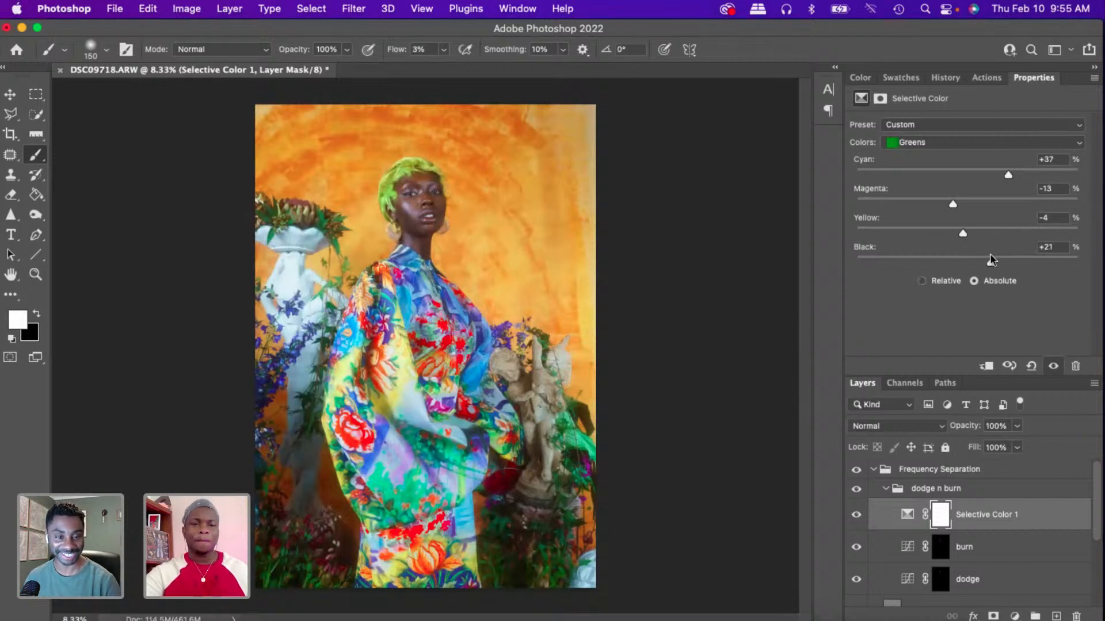
# - Set the Selective Color adjustment's Cyans to Cyan +13, Magenta +6, Yellow -23 and Black -2
pyautogui.click(948, 145)
pyautogui.click(945, 159)
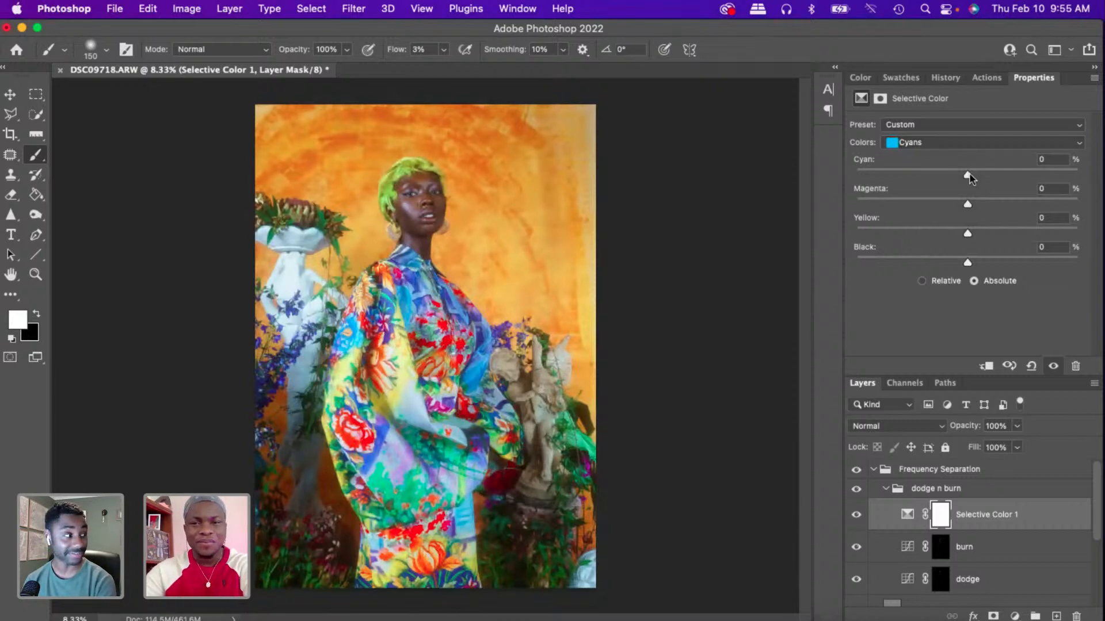
pyautogui.moveTo(969, 178); pyautogui.dragTo(904, 230)
pyautogui.click(976, 241)
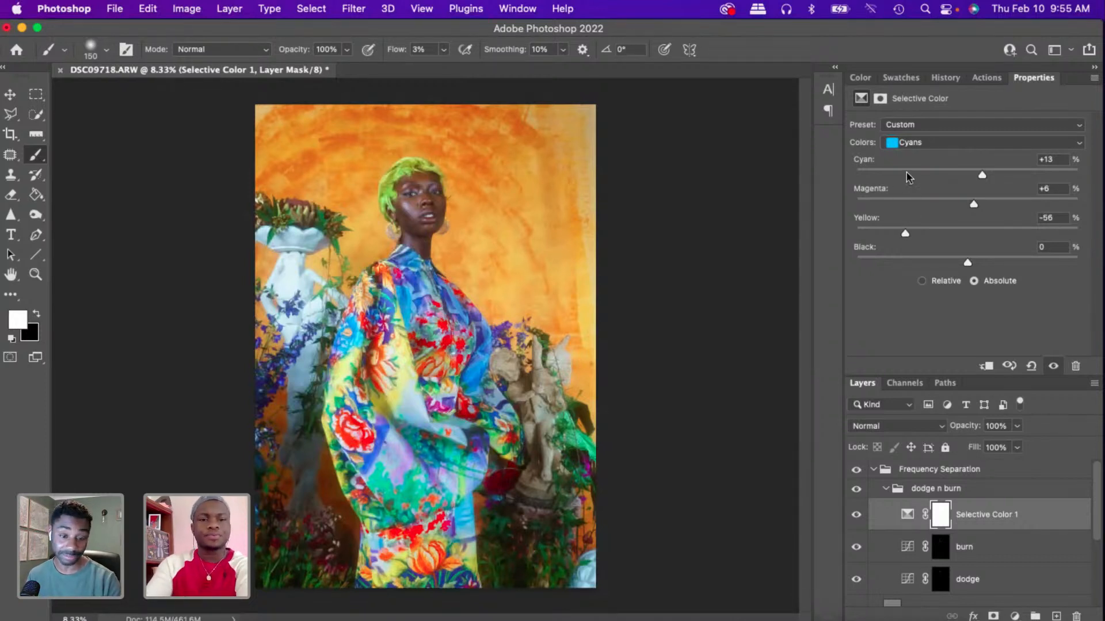
pyautogui.click(964, 232)
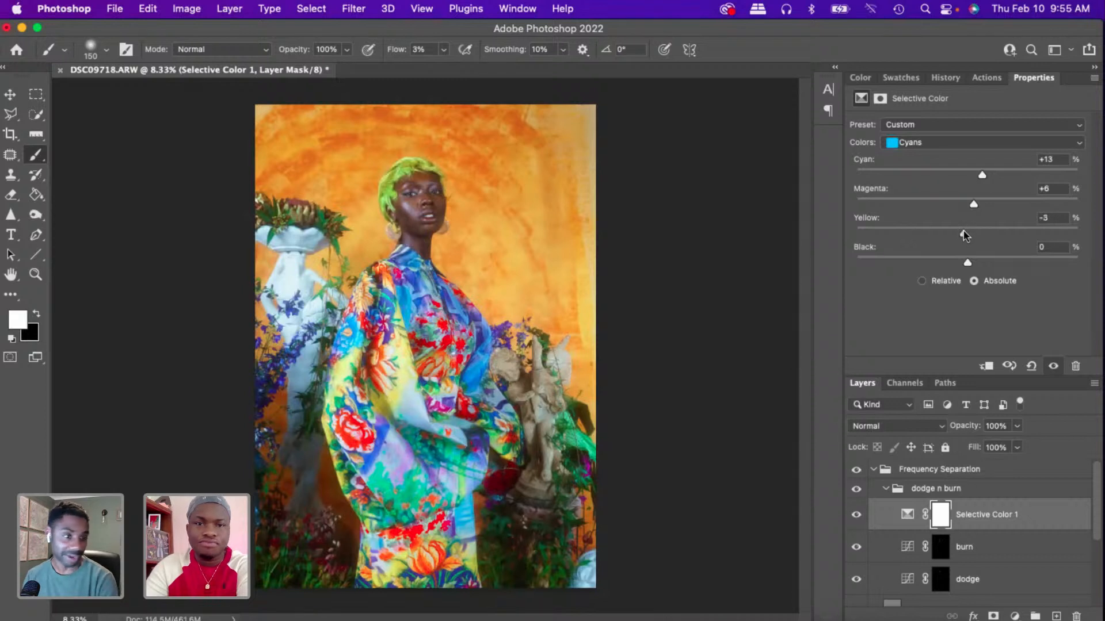
pyautogui.moveTo(965, 235); pyautogui.dragTo(896, 233)
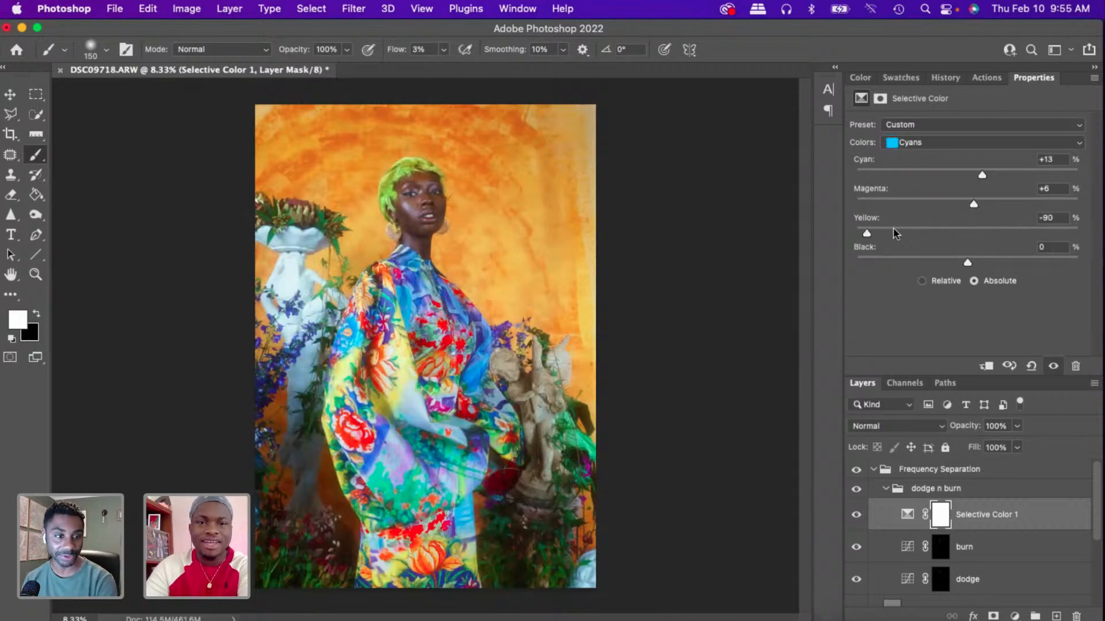
pyautogui.click(941, 229)
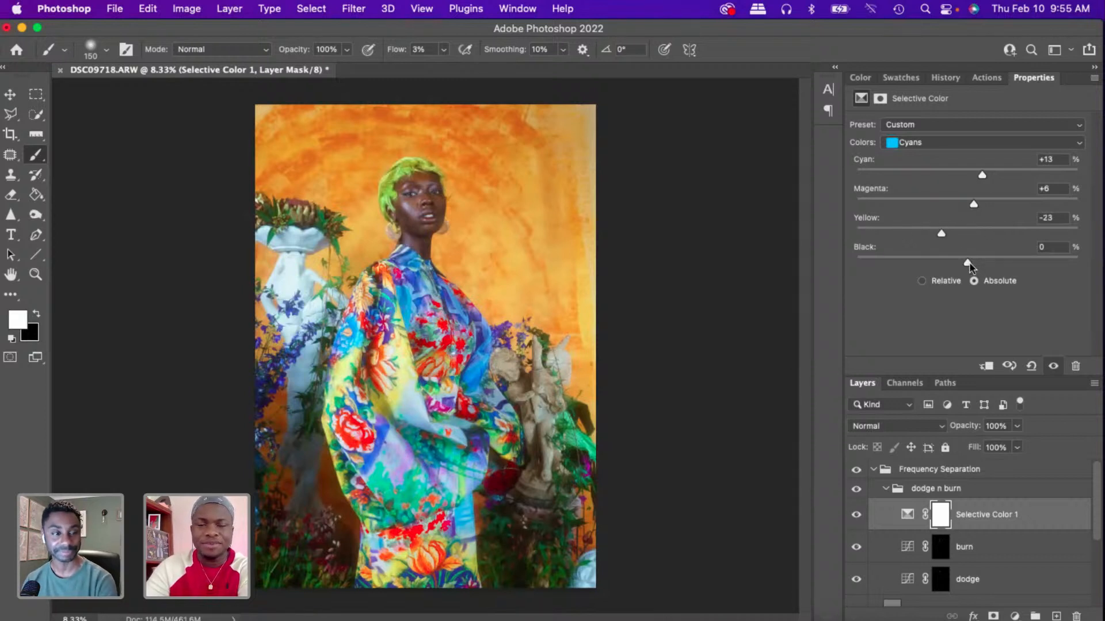
pyautogui.moveTo(969, 263)
pyautogui.mouseDown()
pyautogui.moveTo(942, 263)
pyautogui.moveTo(985, 262)
pyautogui.moveTo(964, 261)
pyautogui.mouseUp()
# - Set the Selective Color adjustment's Blues to Cyan +2, Magenta -17, Yellow -27 and Black -2
pyautogui.click(948, 142)
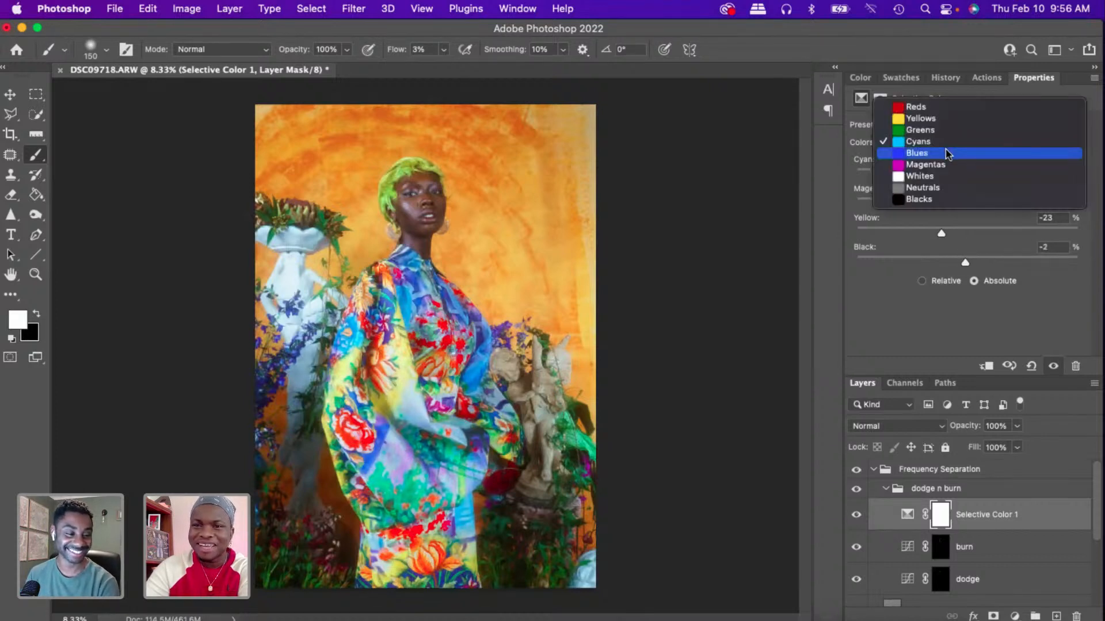
pyautogui.click(948, 153)
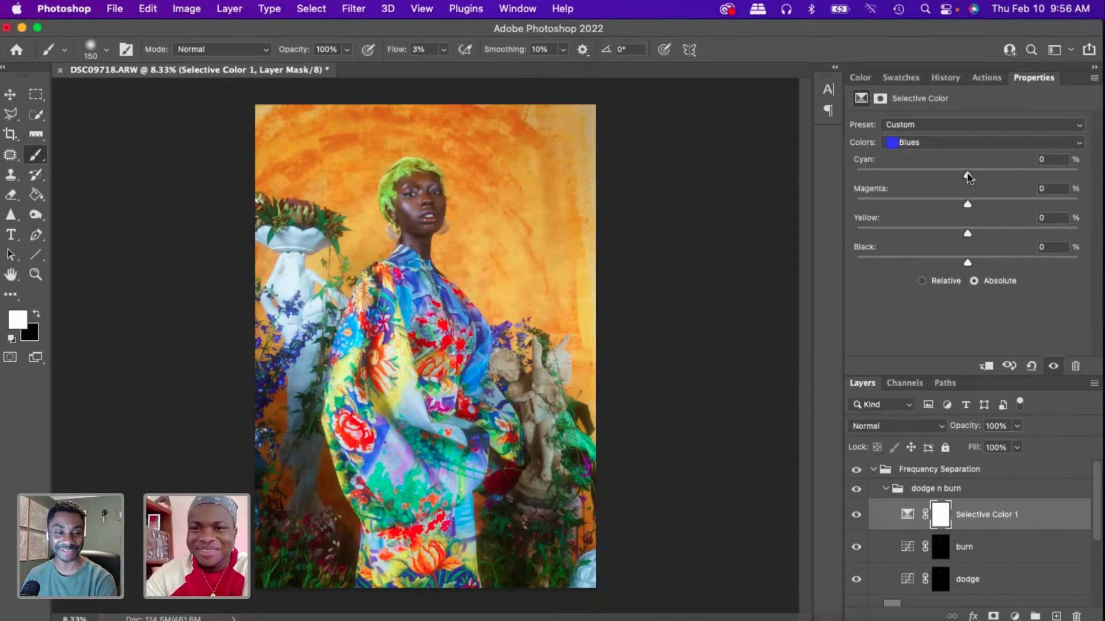
pyautogui.moveTo(968, 176); pyautogui.dragTo(948, 196)
pyautogui.click(930, 201)
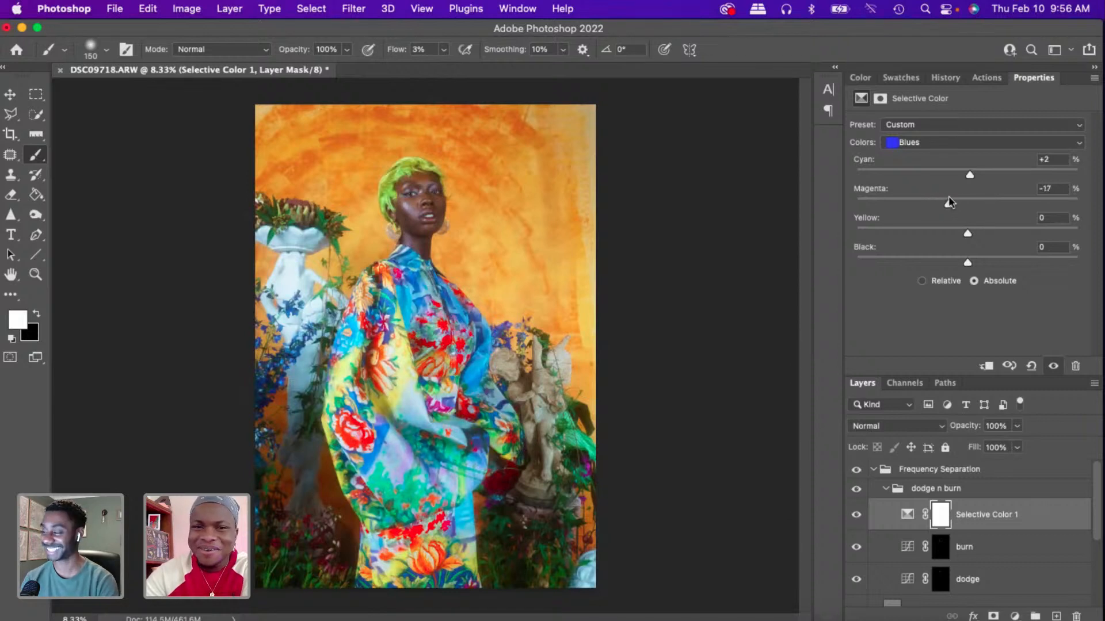
pyautogui.moveTo(973, 236); pyautogui.dragTo(965, 262)
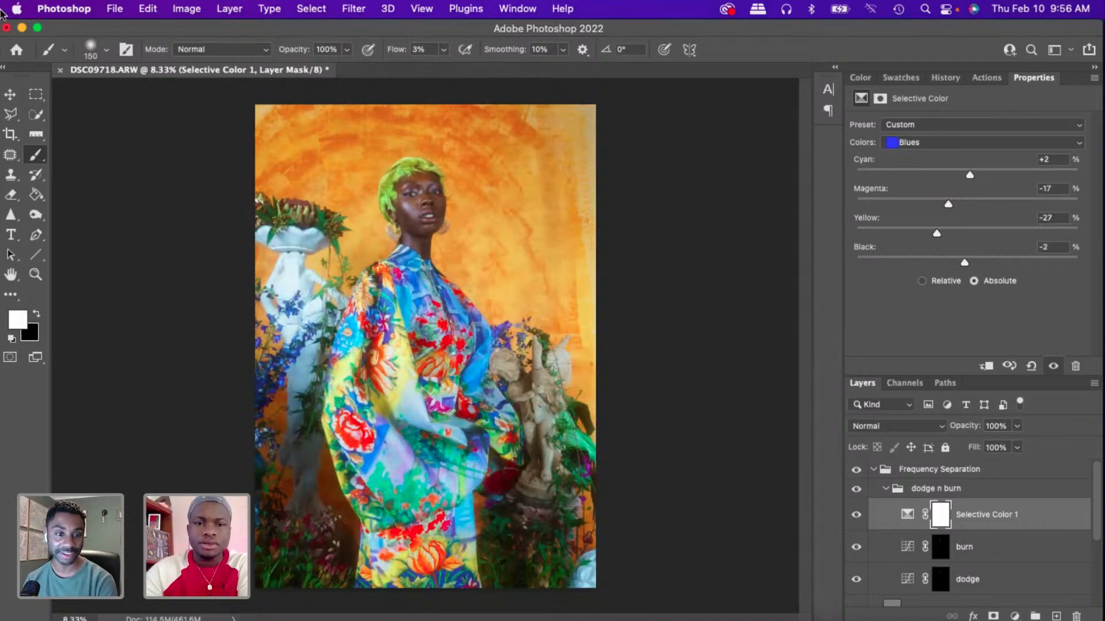
# - Set the Selective Color adjustment's Magentas to Magenta -4, Yellow -8 and Black +8, and lower Cyan slightly
pyautogui.click(964, 142)
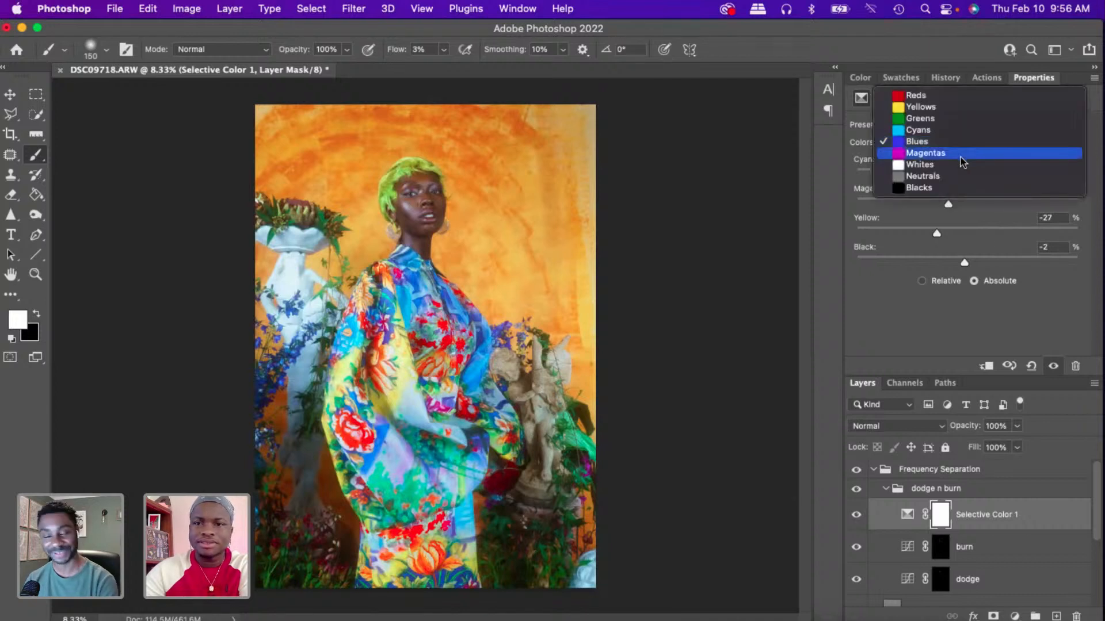
pyautogui.click(960, 154)
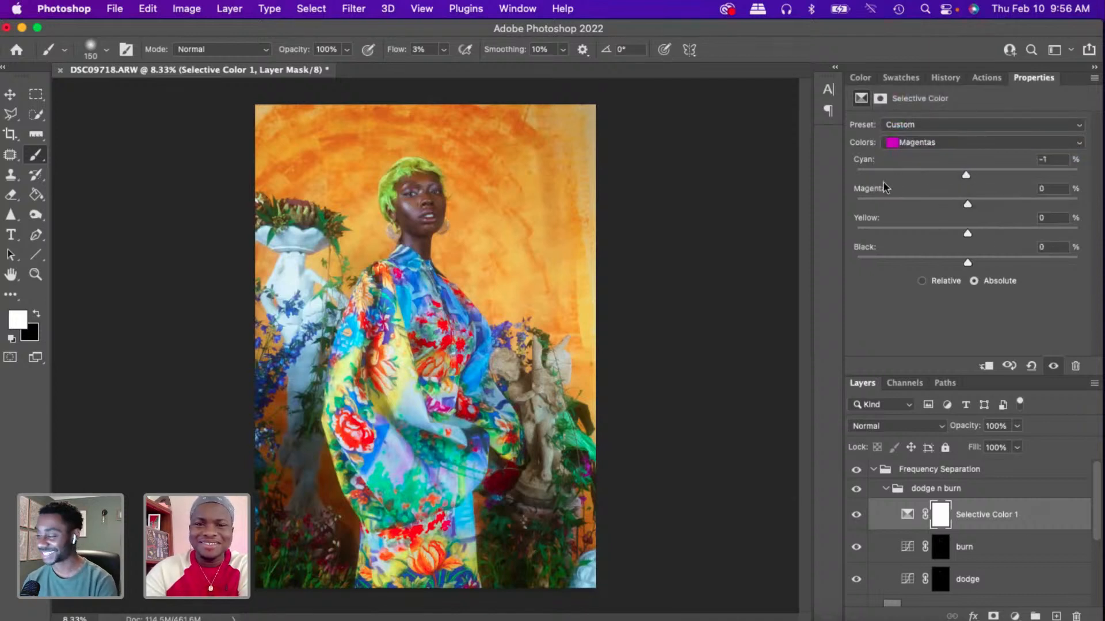
pyautogui.moveTo(945, 175); pyautogui.dragTo(977, 263)
pyautogui.click(962, 206)
# - Set the Selective Color adjustment's Whites to Cyan -1, Magenta -3, Yellow -5 and Black -4
pyautogui.click(945, 147)
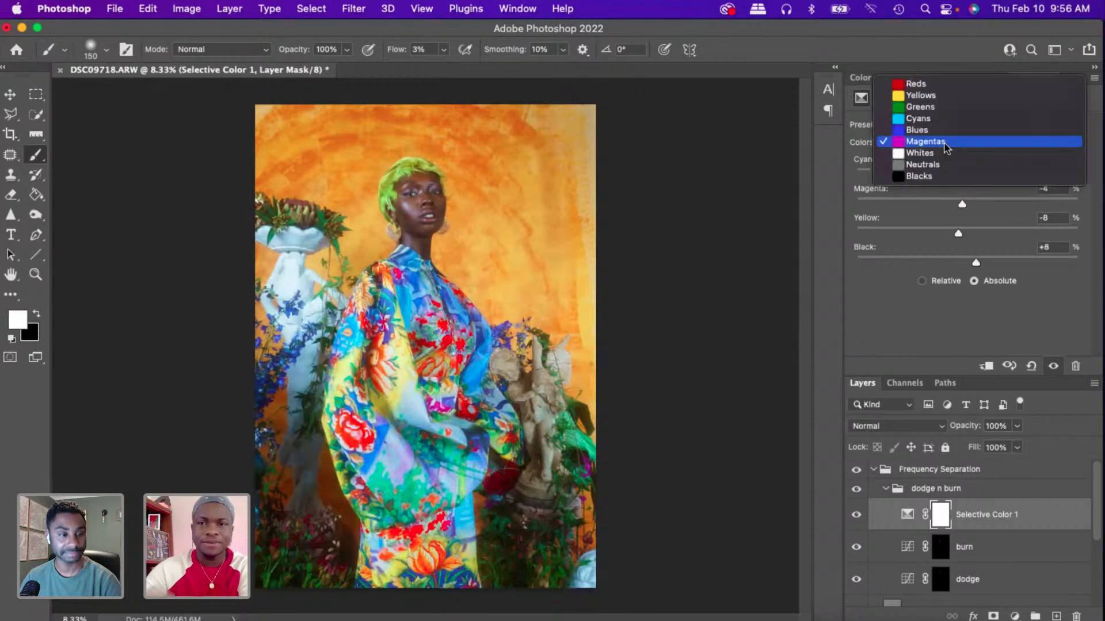
pyautogui.click(943, 156)
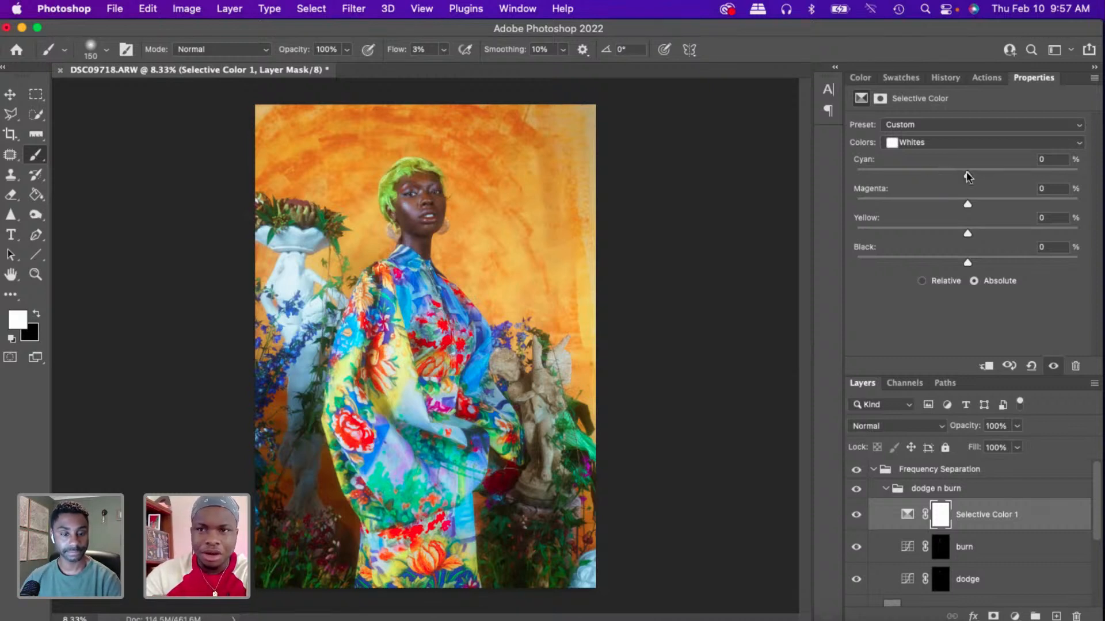
pyautogui.moveTo(969, 177); pyautogui.dragTo(961, 263)
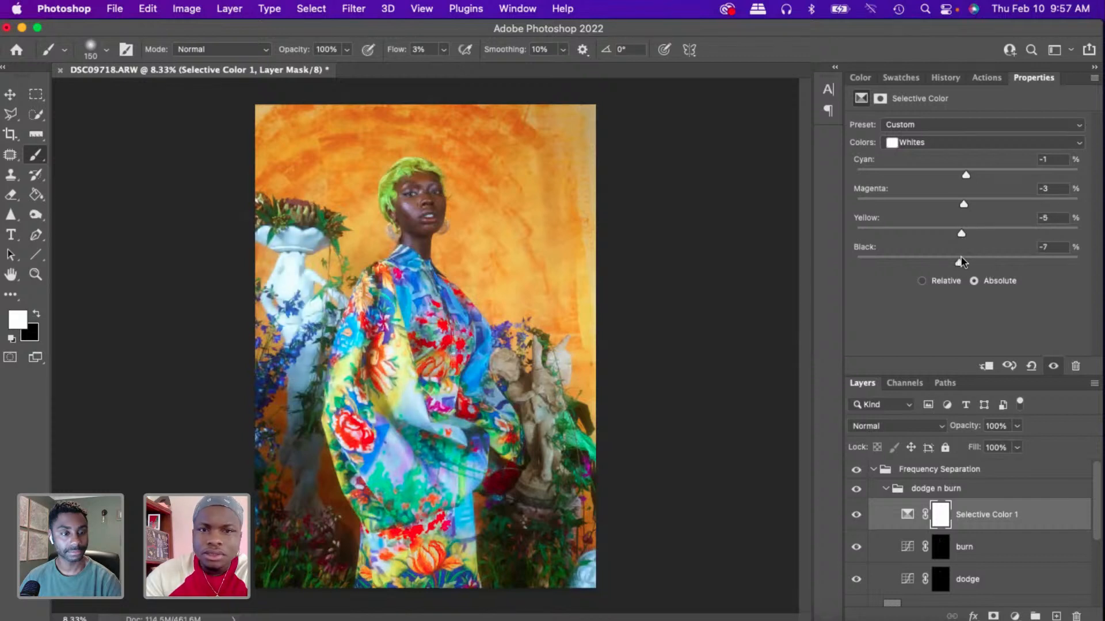
# - Set the Selective Color adjustment's Neutrals to Cyan +1, Magenta 0, Yellow +1 and Black +1
pyautogui.click(941, 150)
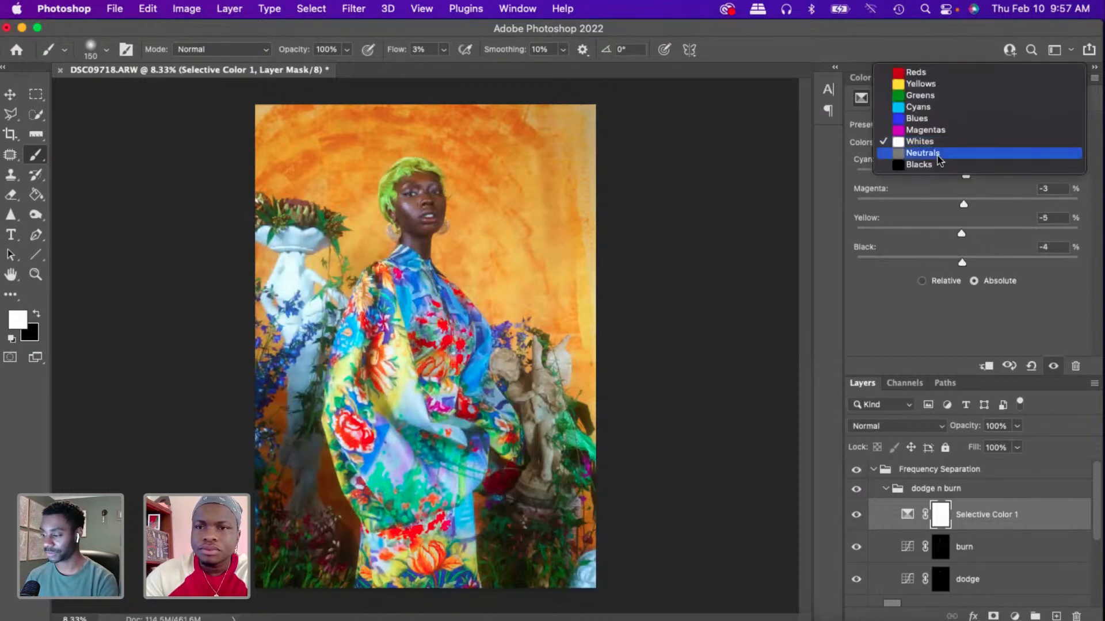
pyautogui.click(938, 154)
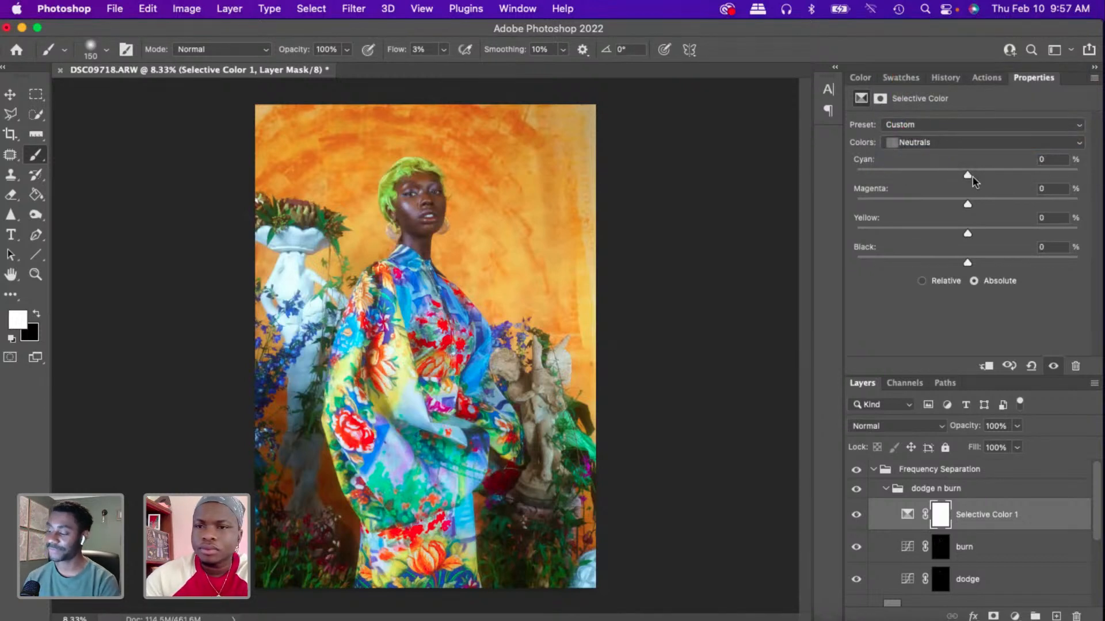
pyautogui.moveTo(967, 174); pyautogui.dragTo(970, 181)
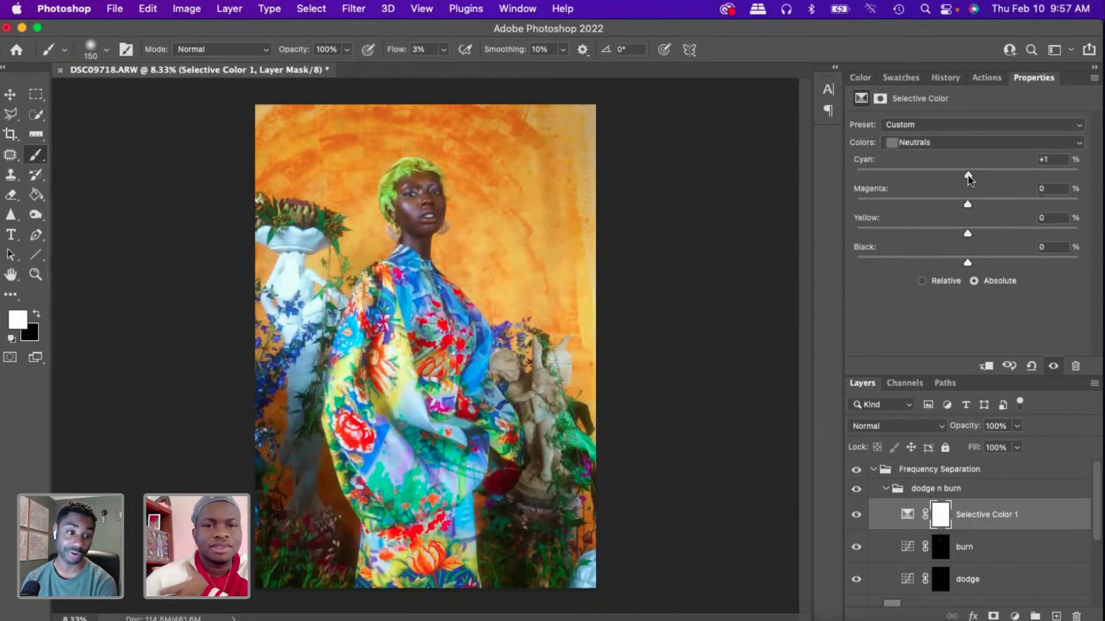
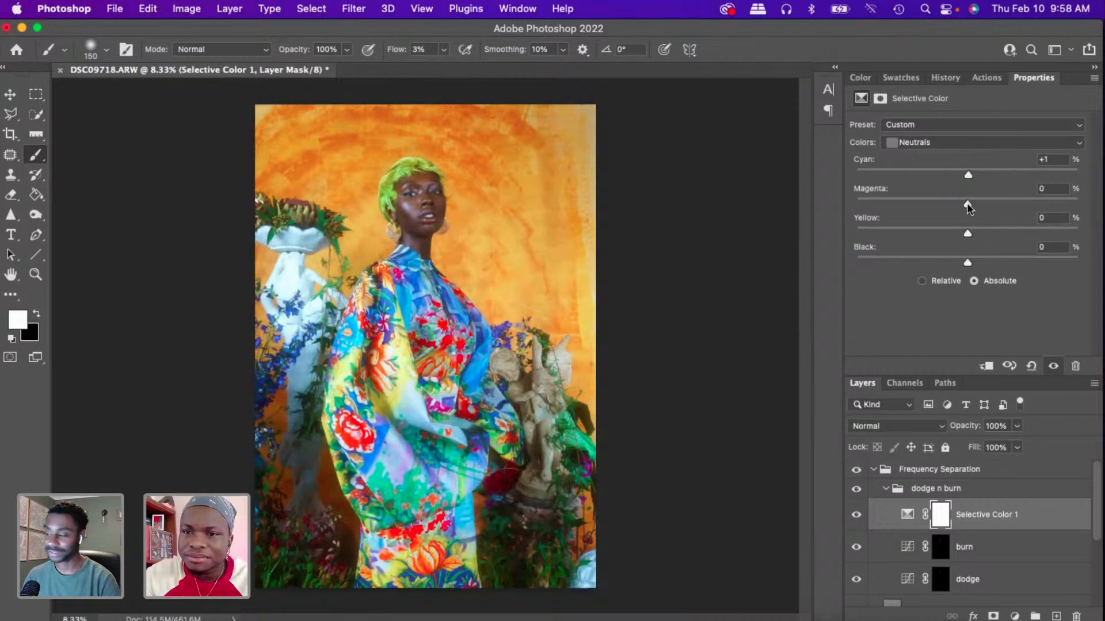
pyautogui.moveTo(968, 208); pyautogui.dragTo(967, 208)
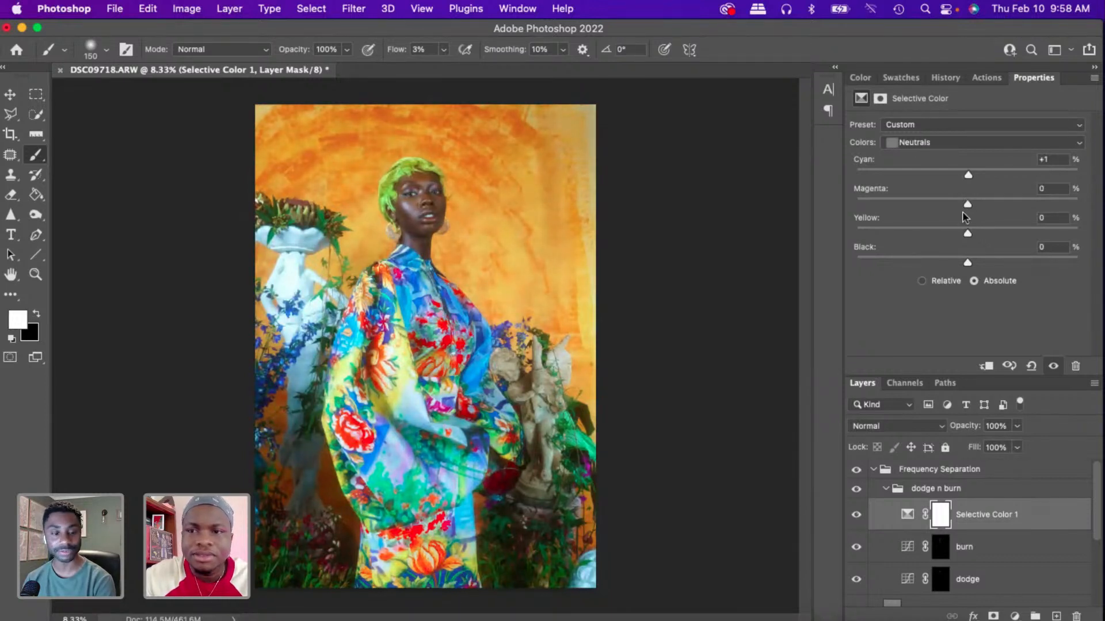
pyautogui.moveTo(964, 235); pyautogui.dragTo(972, 233)
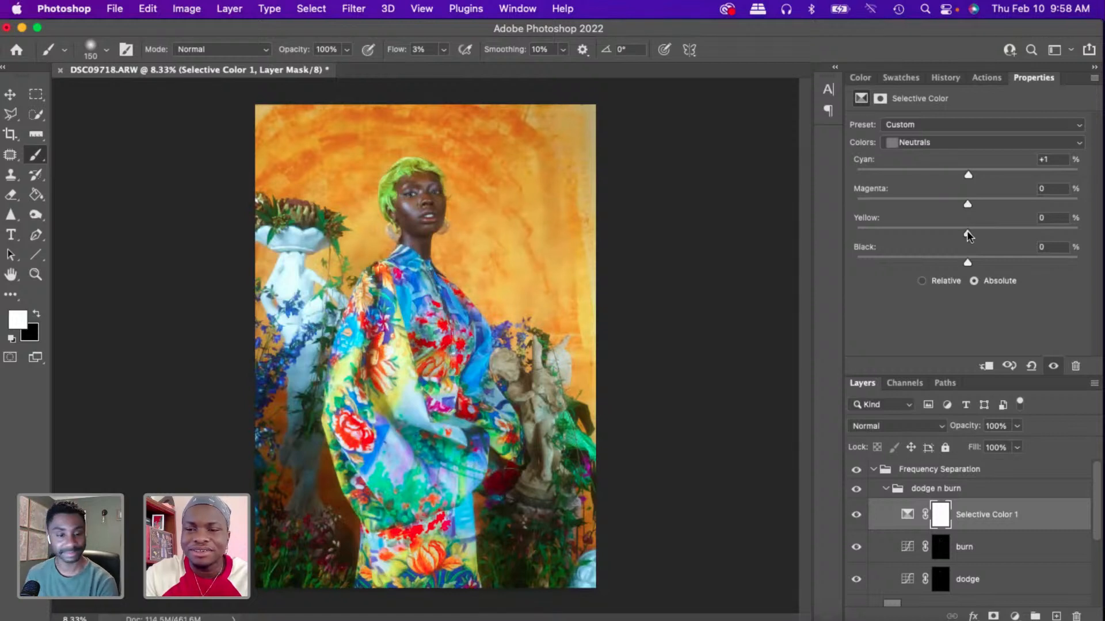
pyautogui.moveTo(966, 231); pyautogui.dragTo(969, 232)
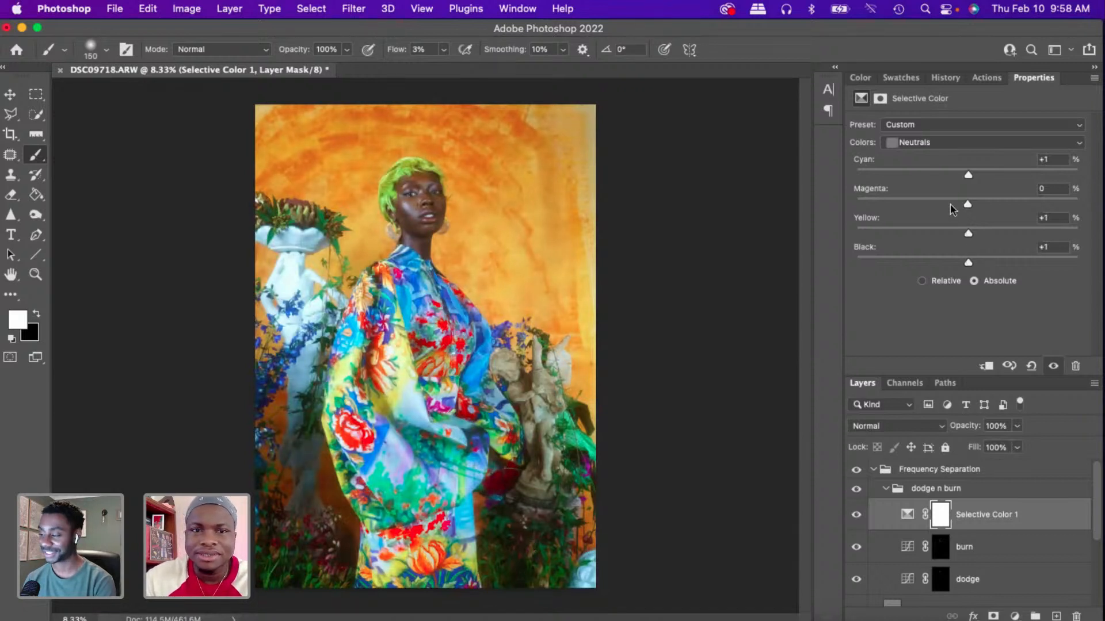
# - Set the Selective Color adjustment's Blacks to Cyan +1, Magenta +1, Yellow +1 and Black +1
pyautogui.click(946, 148)
pyautogui.click(946, 155)
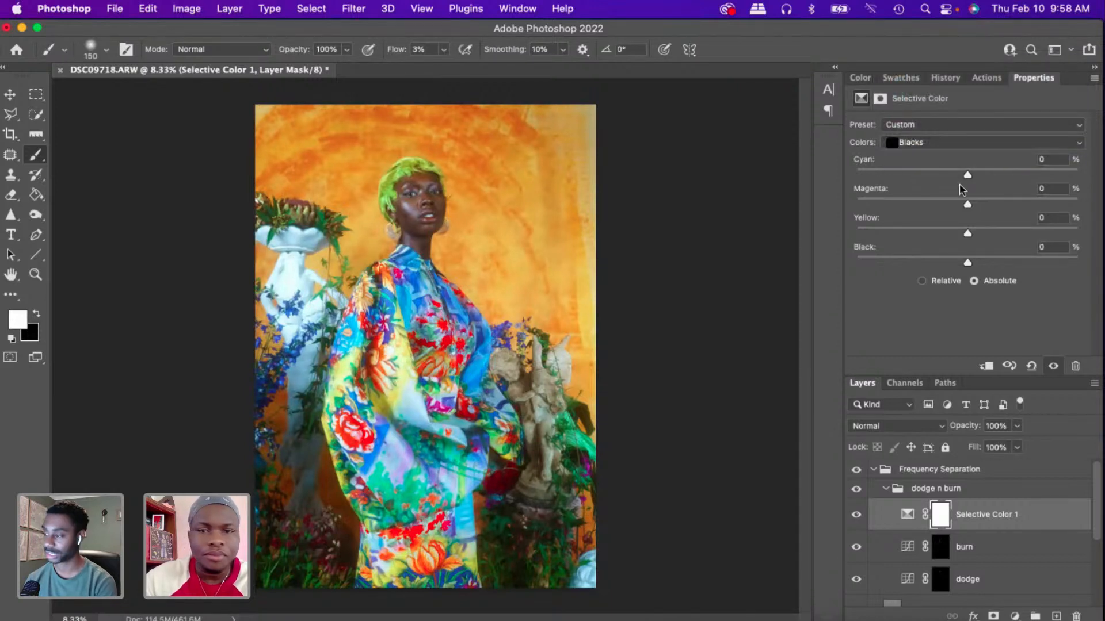
pyautogui.moveTo(968, 177)
pyautogui.mouseDown()
pyautogui.moveTo(960, 183)
pyautogui.moveTo(969, 181)
pyautogui.mouseUp()
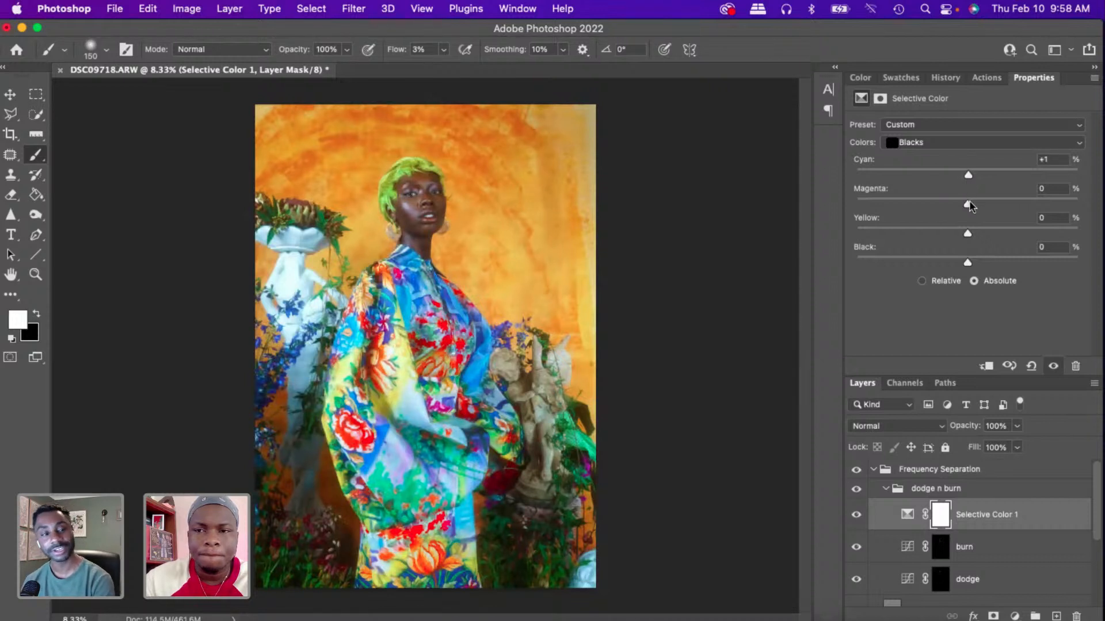
pyautogui.moveTo(960, 209); pyautogui.dragTo(968, 204)
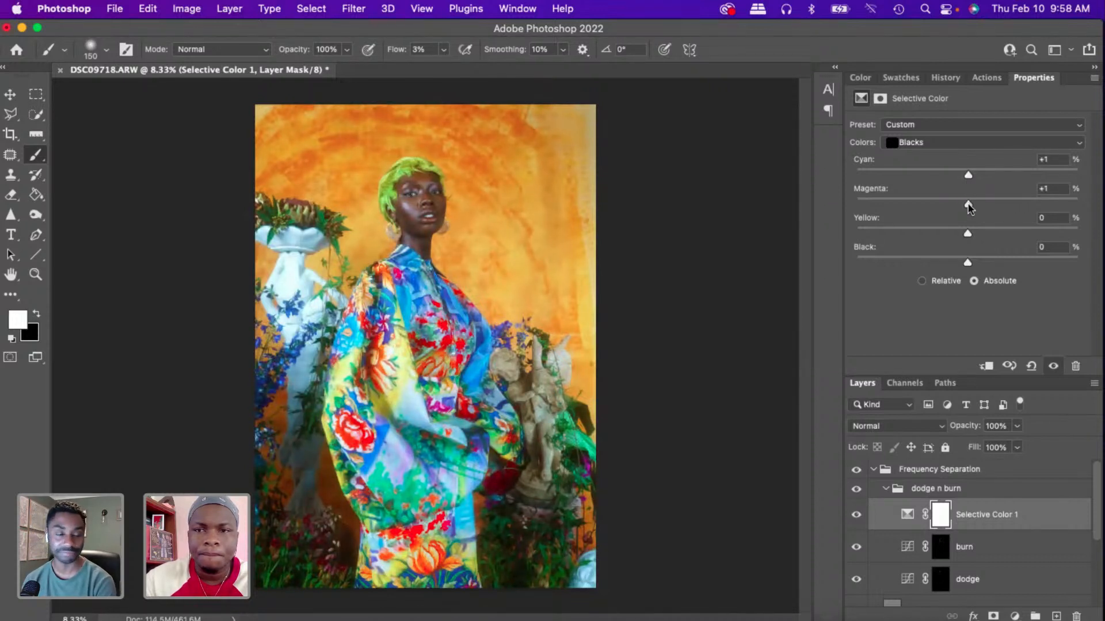
pyautogui.moveTo(969, 236); pyautogui.dragTo(968, 236)
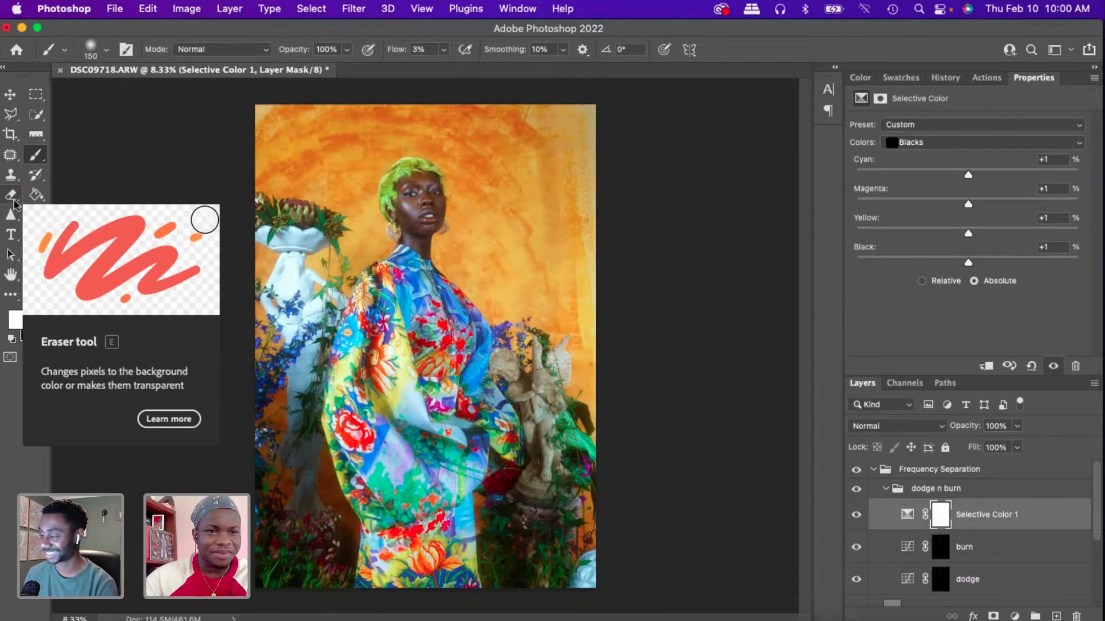
# - Select the Eraser tool for the Selective Color adjustment's mask and bring the model's face into close view
pyautogui.click(11, 196)
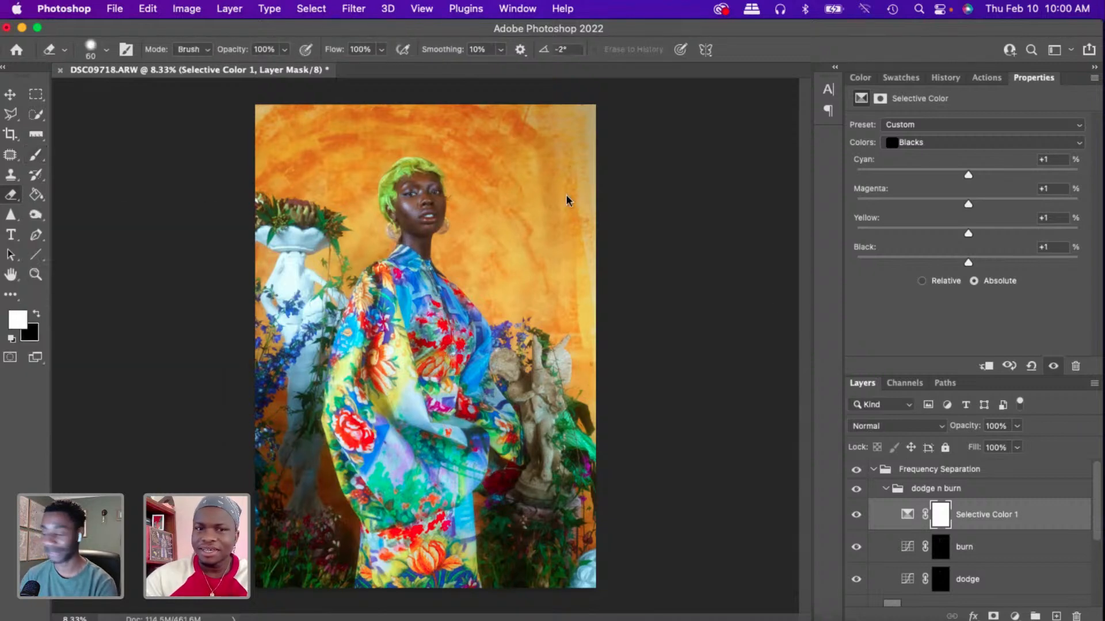
pyautogui.press('super+equal')
pyautogui.press('super+equal')
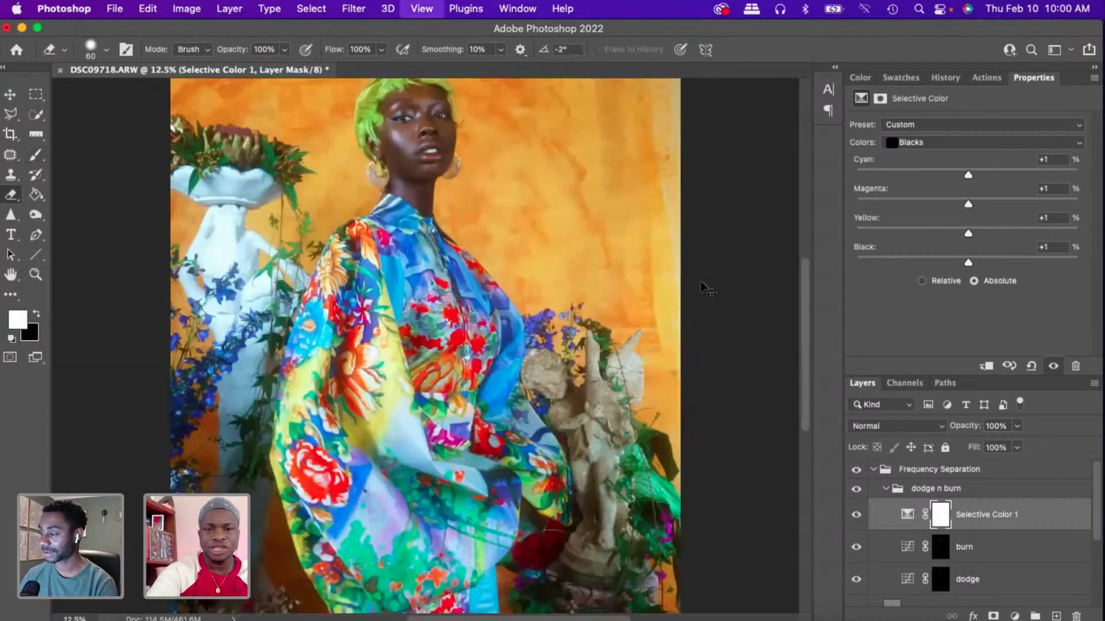
pyautogui.press('super+equal')
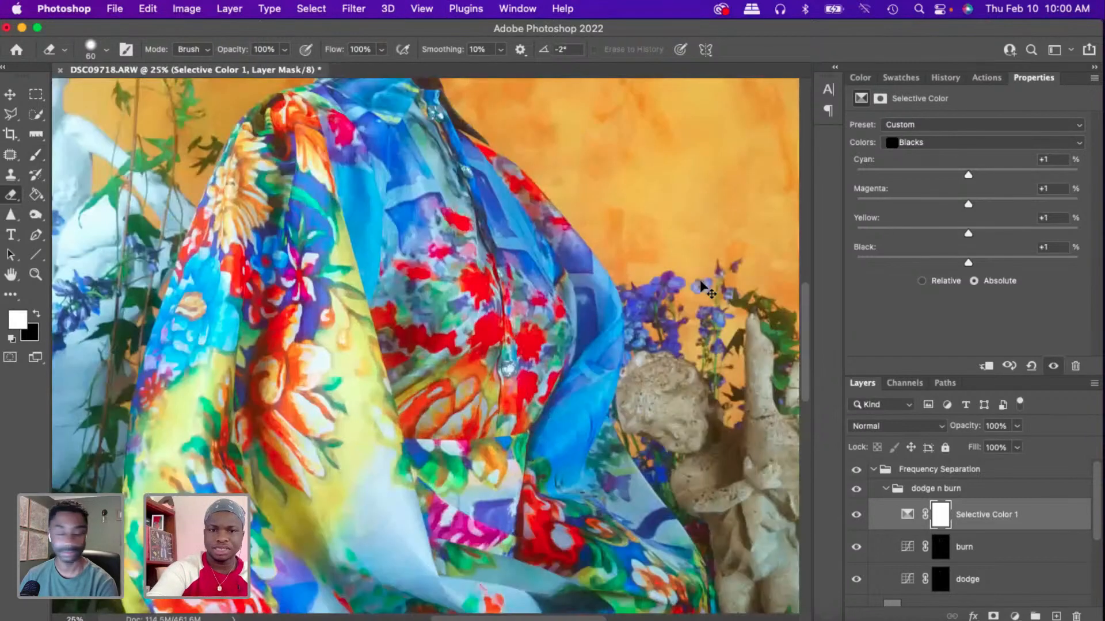
pyautogui.press('super+equal')
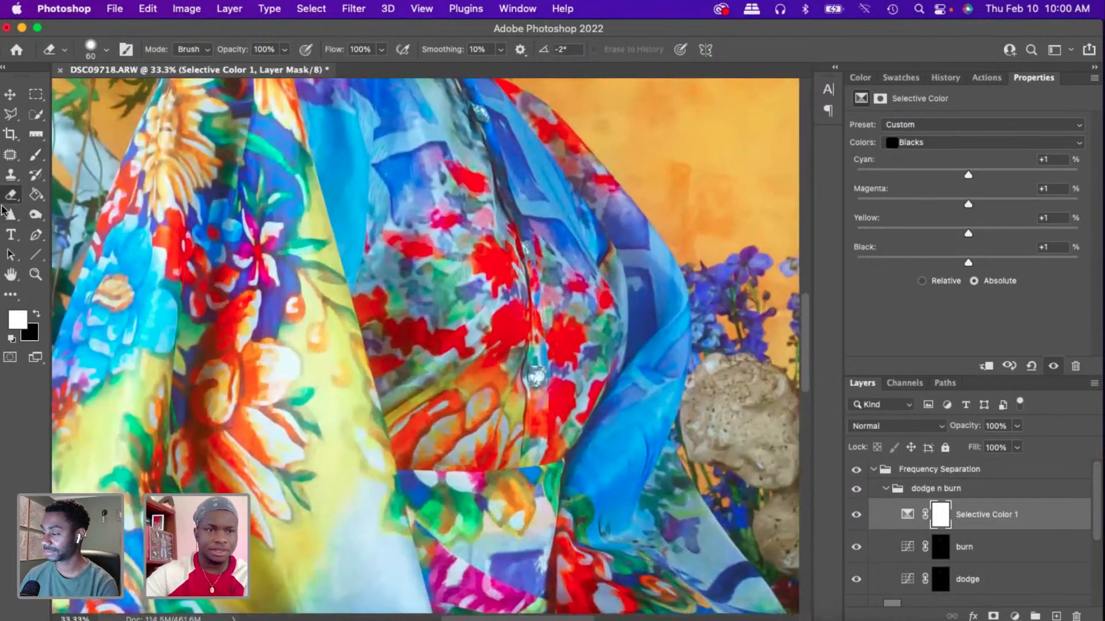
pyautogui.scroll(10, 117, 191)
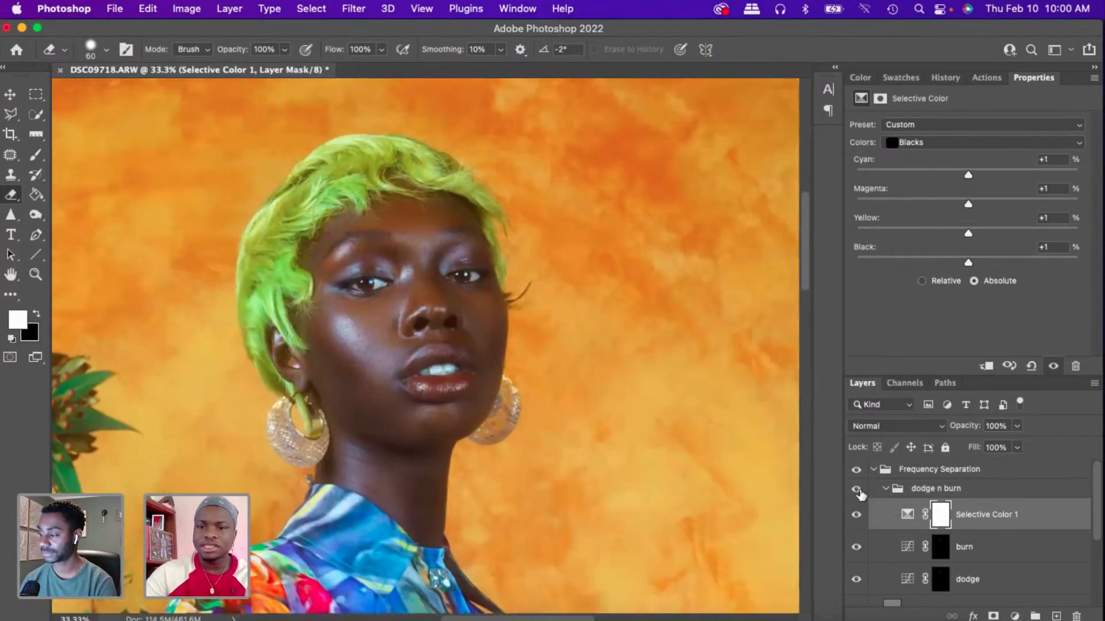
# - Compare the model's face with the Frequency Separation group hidden and shown
pyautogui.click(857, 470)
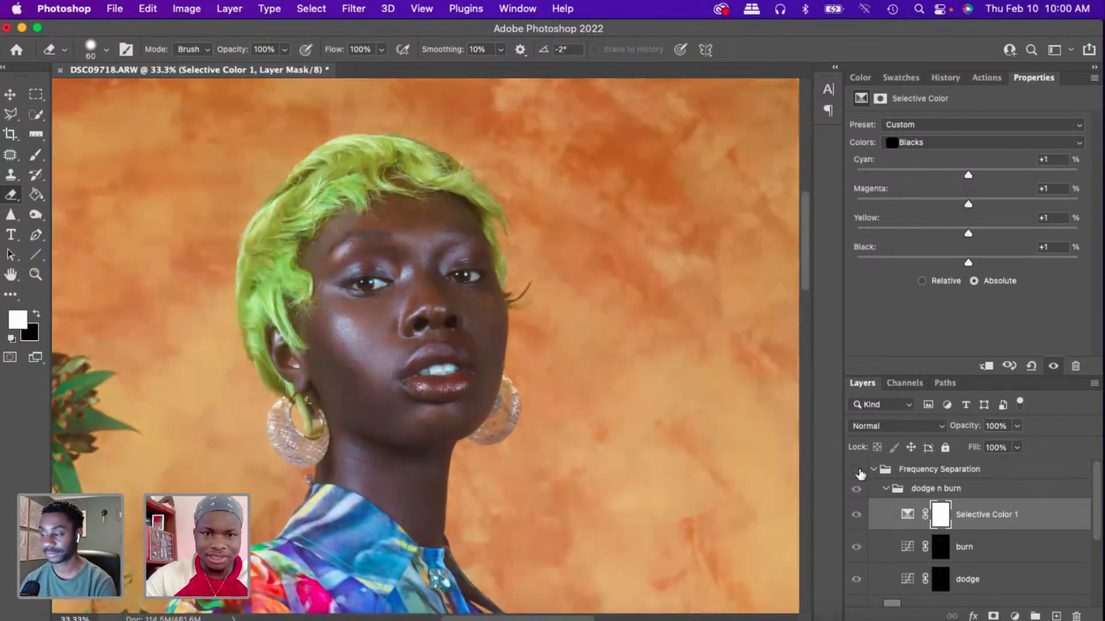
pyautogui.click(857, 470)
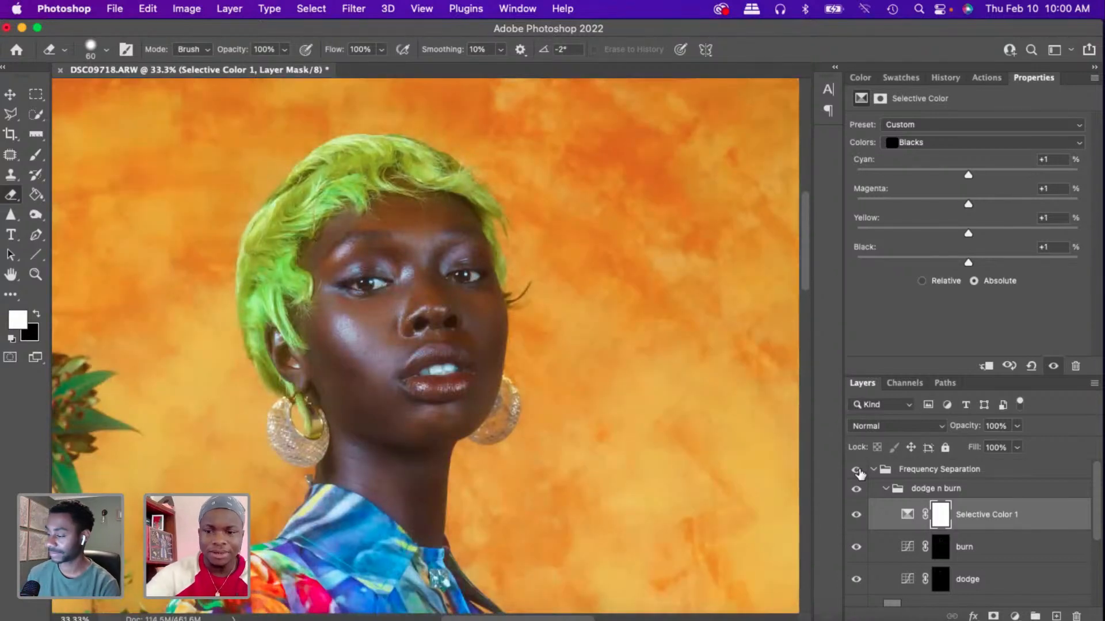
pyautogui.press('super+equal')
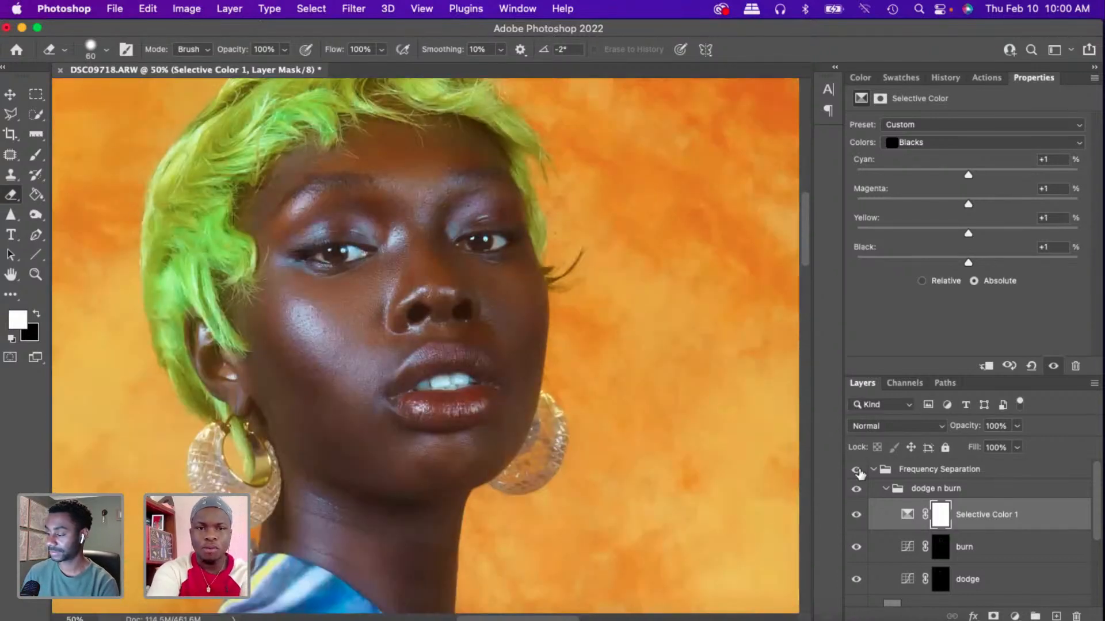
pyautogui.click(857, 470)
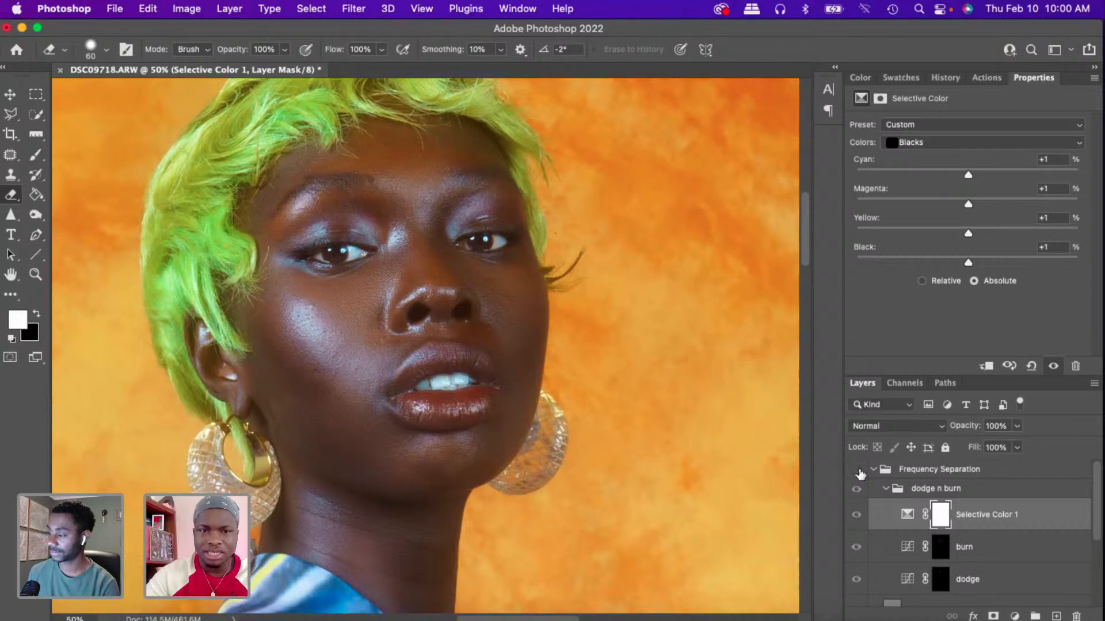
pyautogui.click(856, 470)
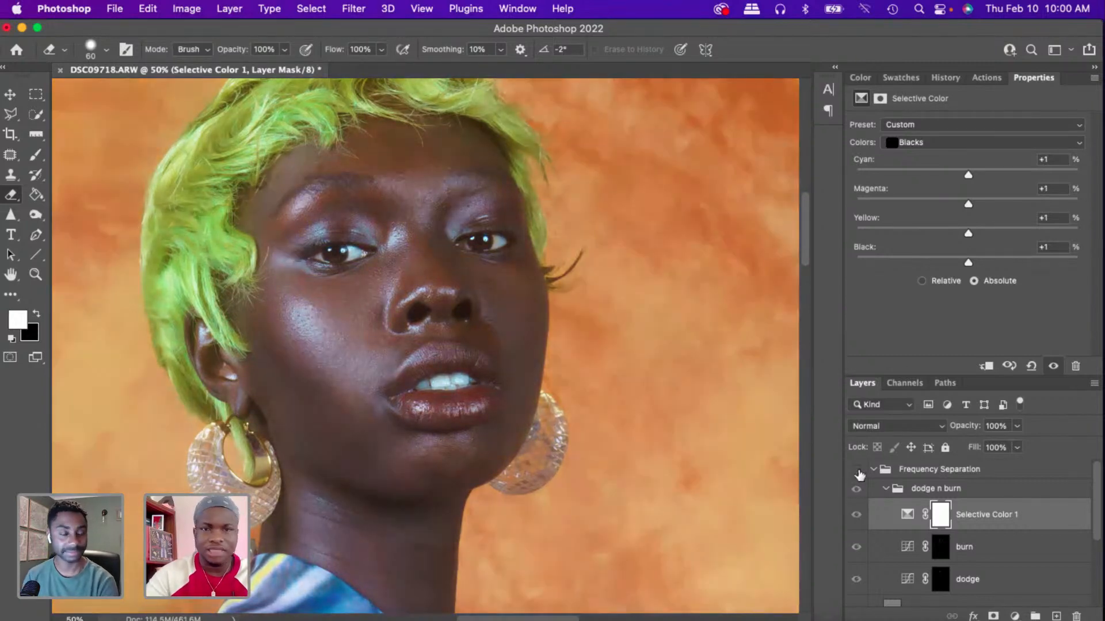
pyautogui.click(857, 471)
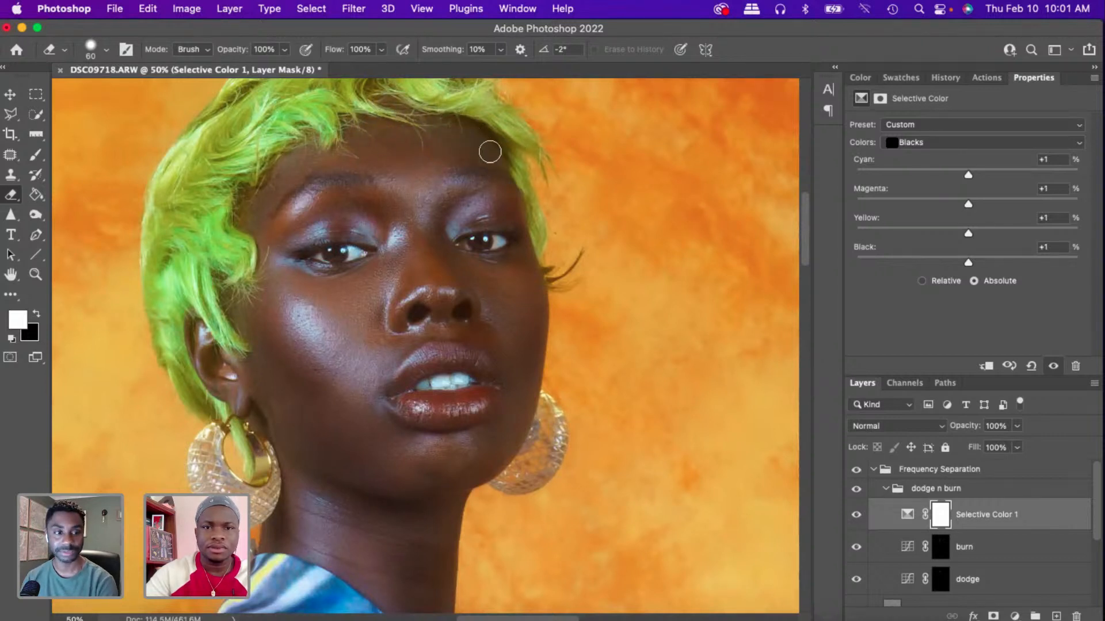
# - Enlarge the eraser to size 100 and erase the Selective Color mask over the skin of the model's face and neck
pyautogui.press(']')
pyautogui.press(']')
pyautogui.press(']')
pyautogui.press(']')
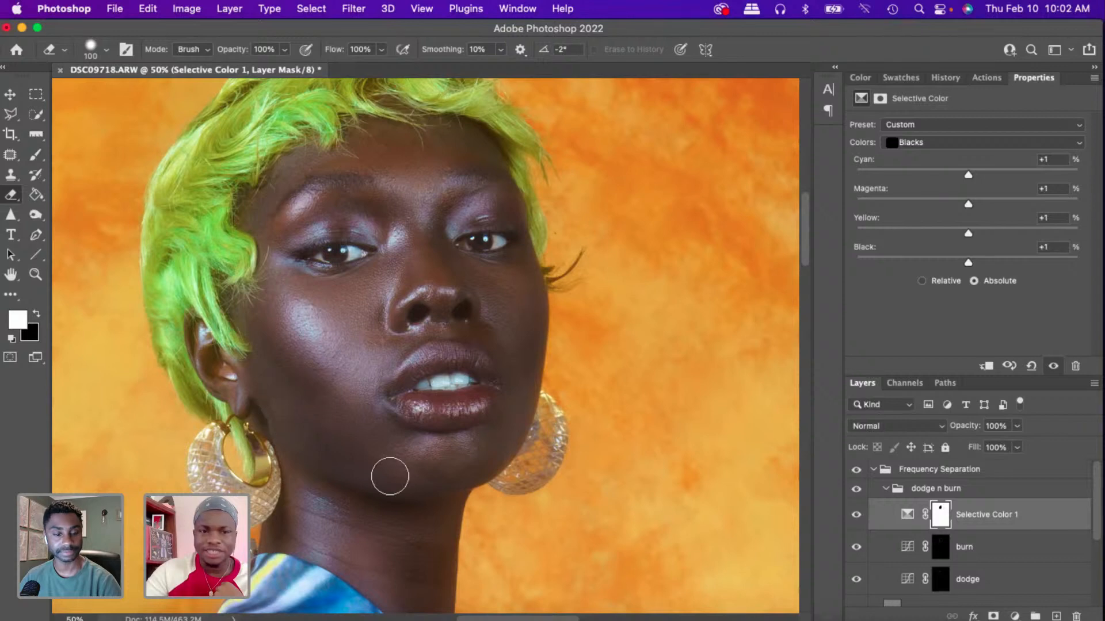
pyautogui.hscroll(-5, 383, 387)
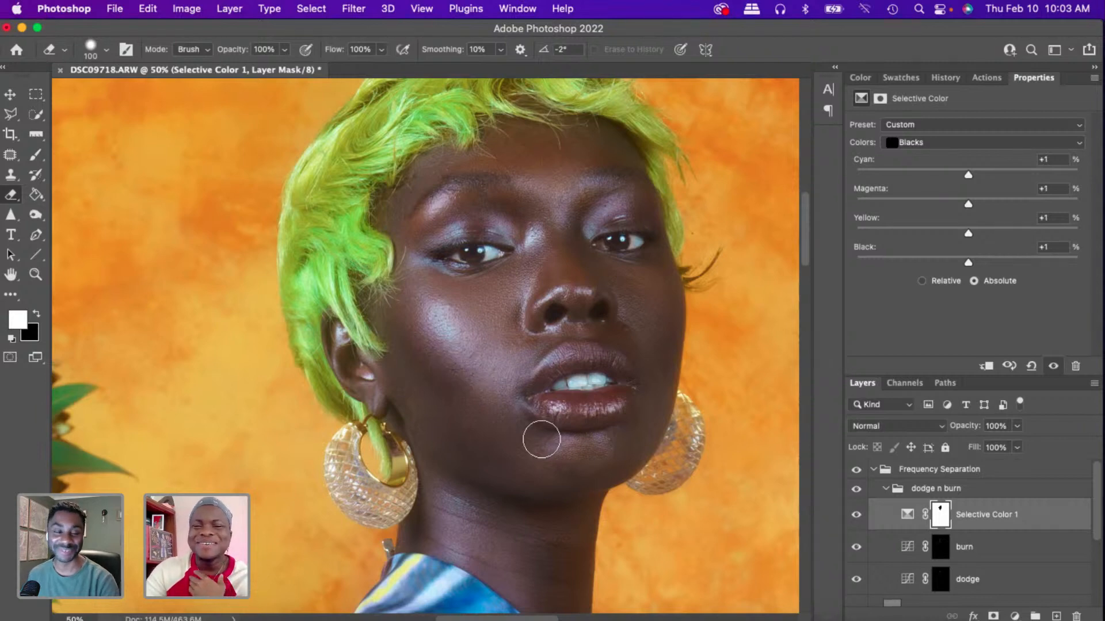
pyautogui.scroll(-5, 541, 439)
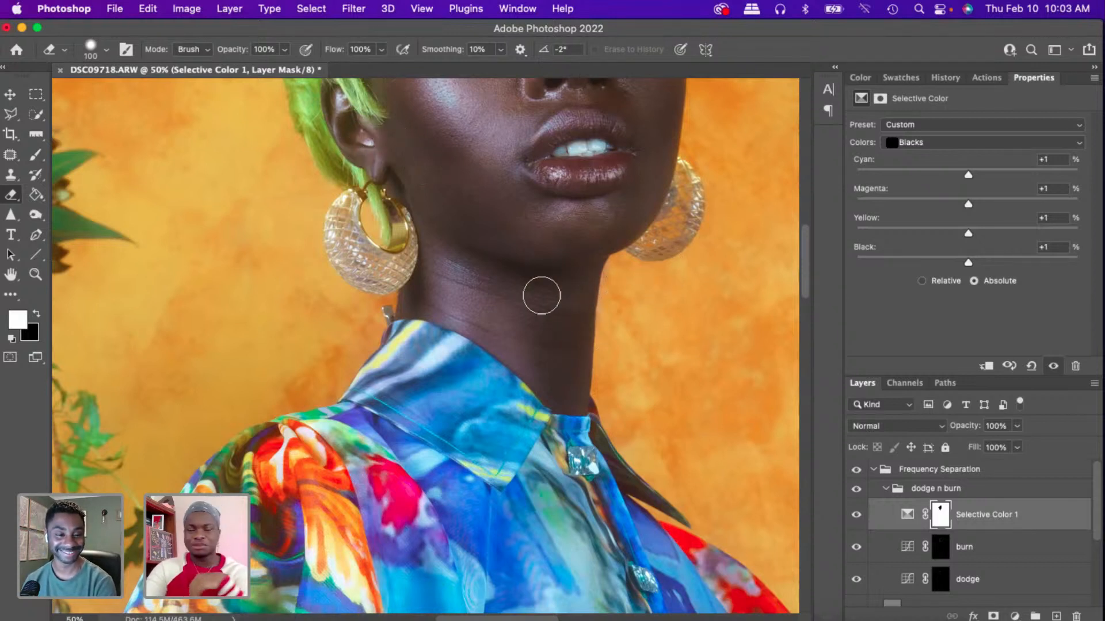
pyautogui.scroll(5, 583, 240)
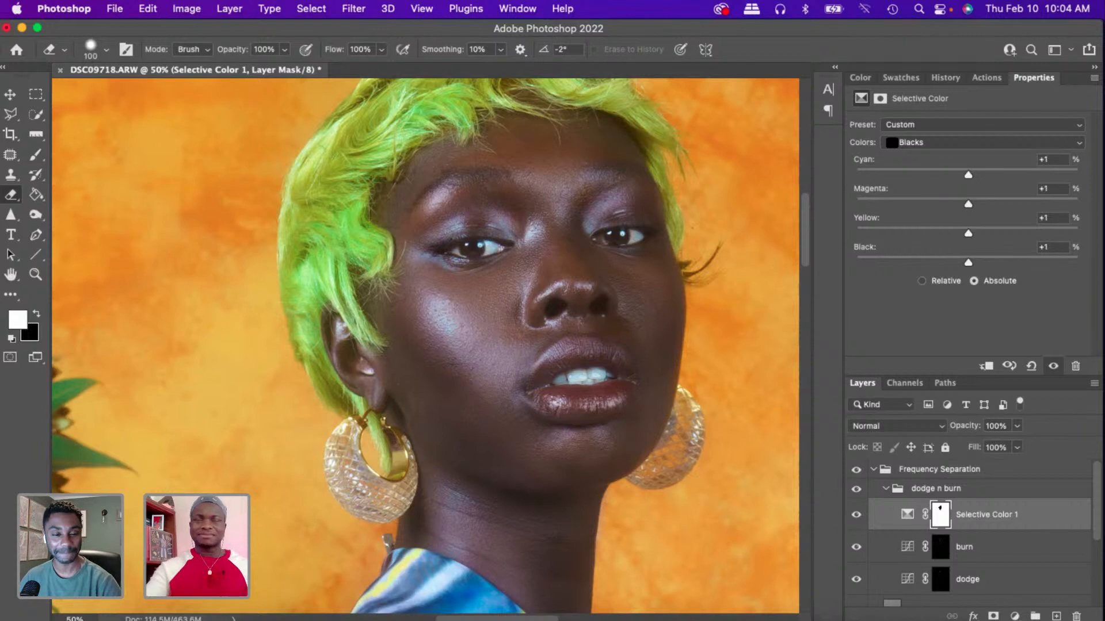
# - Compare the portrait with the Selective Color 1 layer hidden and shown, on the face and on the whole image
pyautogui.click(856, 518)
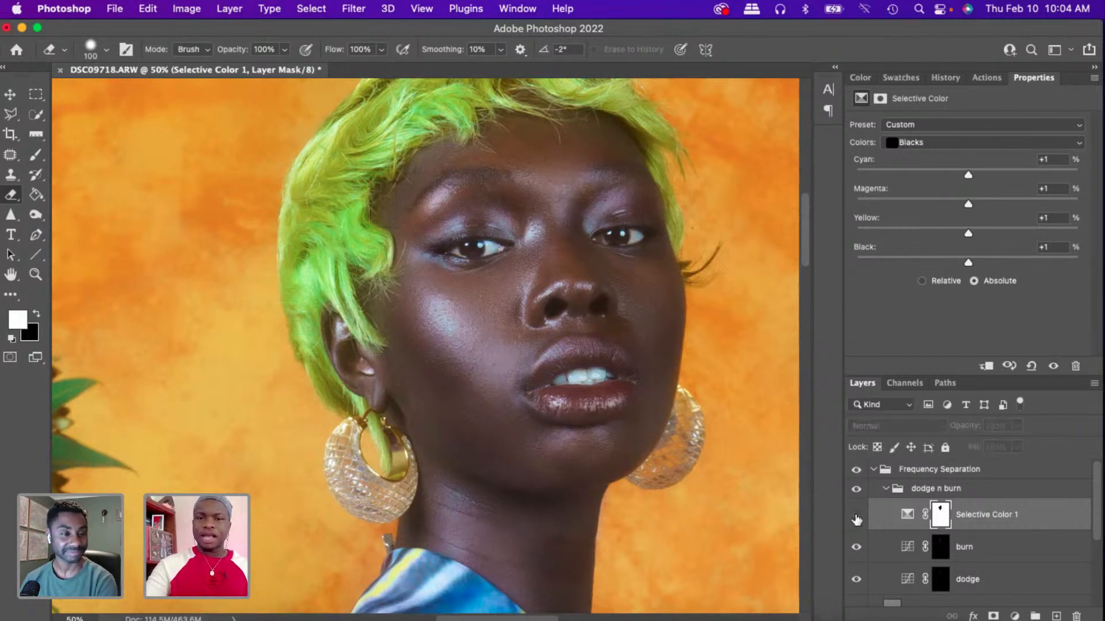
pyautogui.click(856, 518)
pyautogui.press('super+minus')
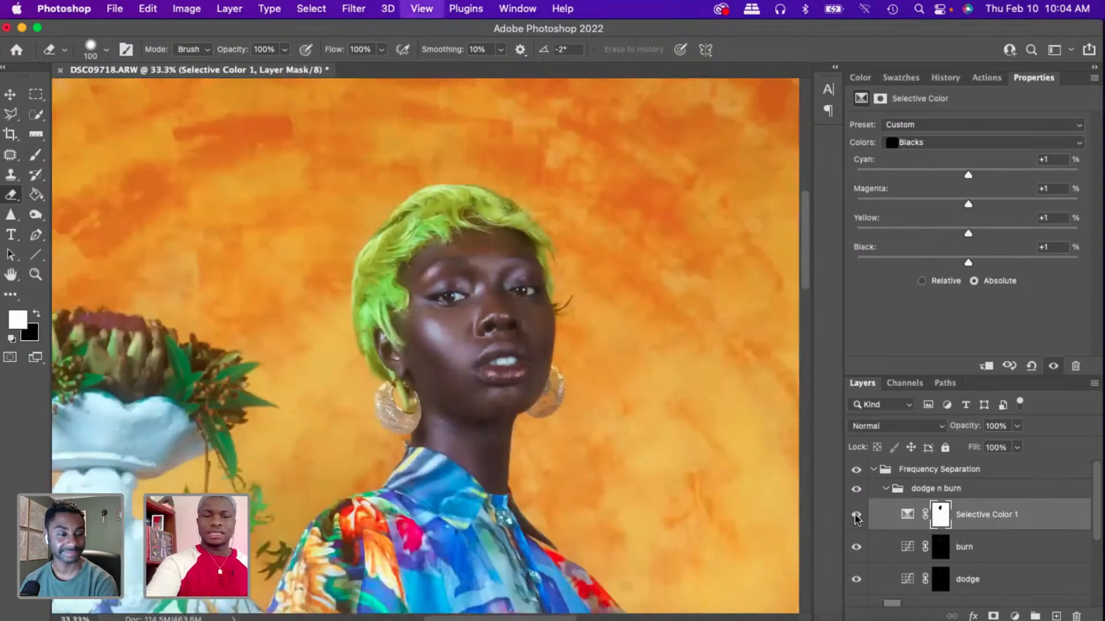
pyautogui.press('super+minus')
pyautogui.press('super+minus')
pyautogui.click(856, 517)
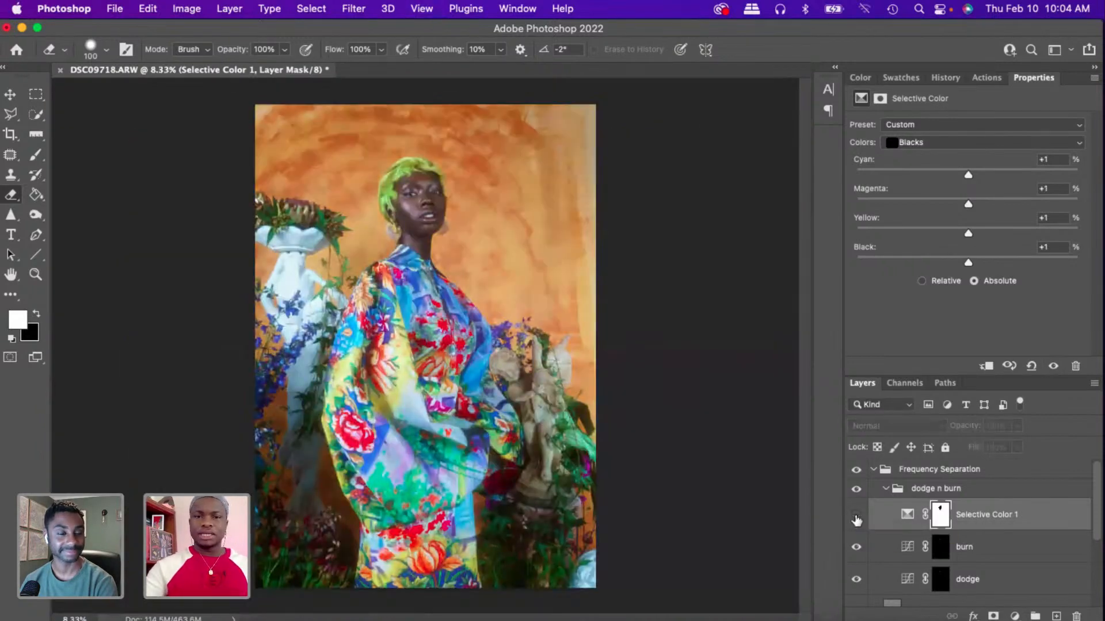
pyautogui.click(857, 517)
pyautogui.click(856, 517)
pyautogui.click(856, 517)
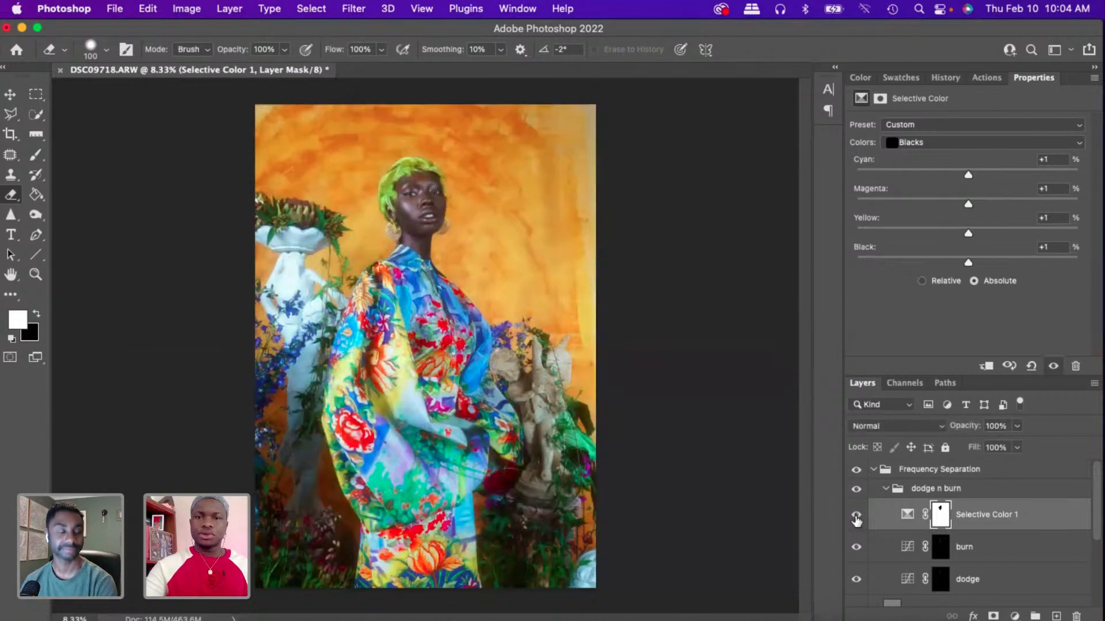
# - Add a Curves adjustment layer above Selective Color 1 and anchor its RGB curve with midtone, shadow and highlight points close to the diagonal
pyautogui.click(856, 469)
pyautogui.click(856, 469)
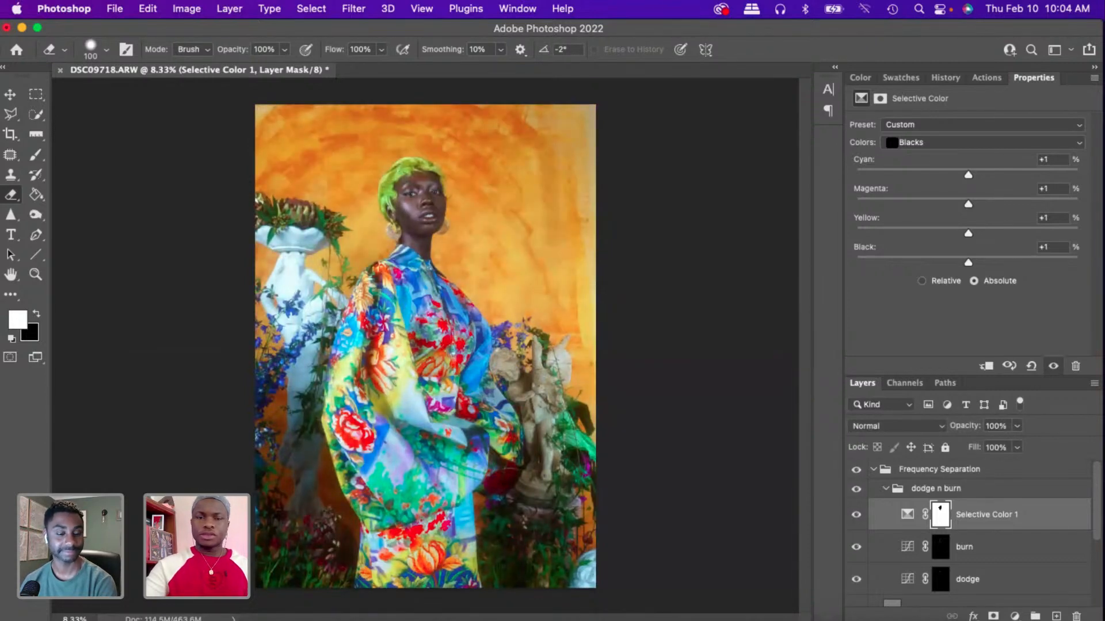
pyautogui.click(1014, 616)
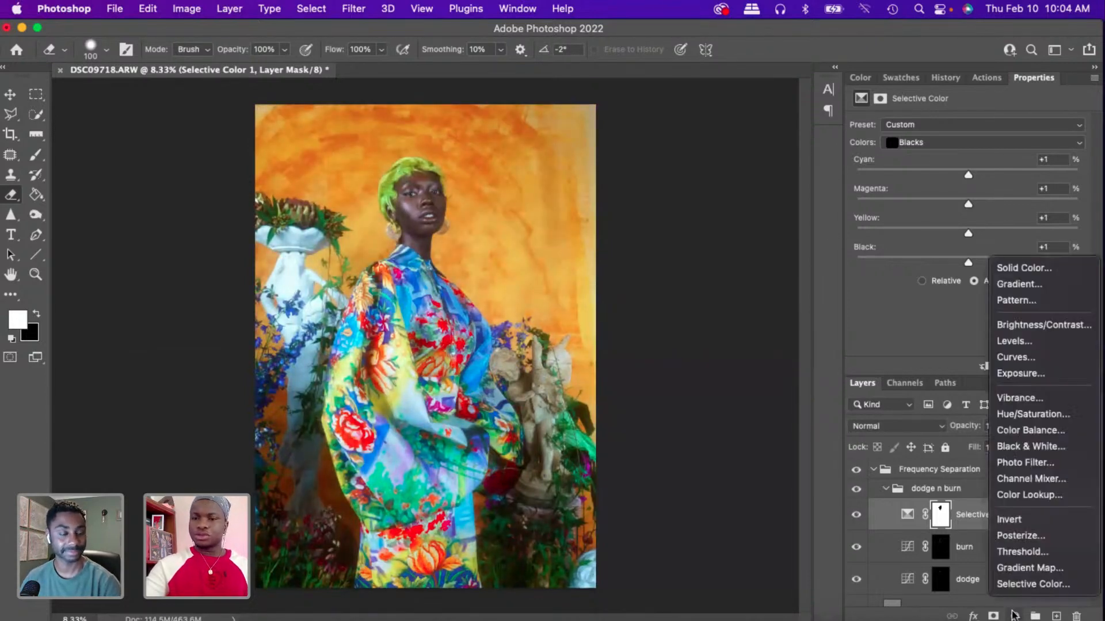
pyautogui.click(1014, 352)
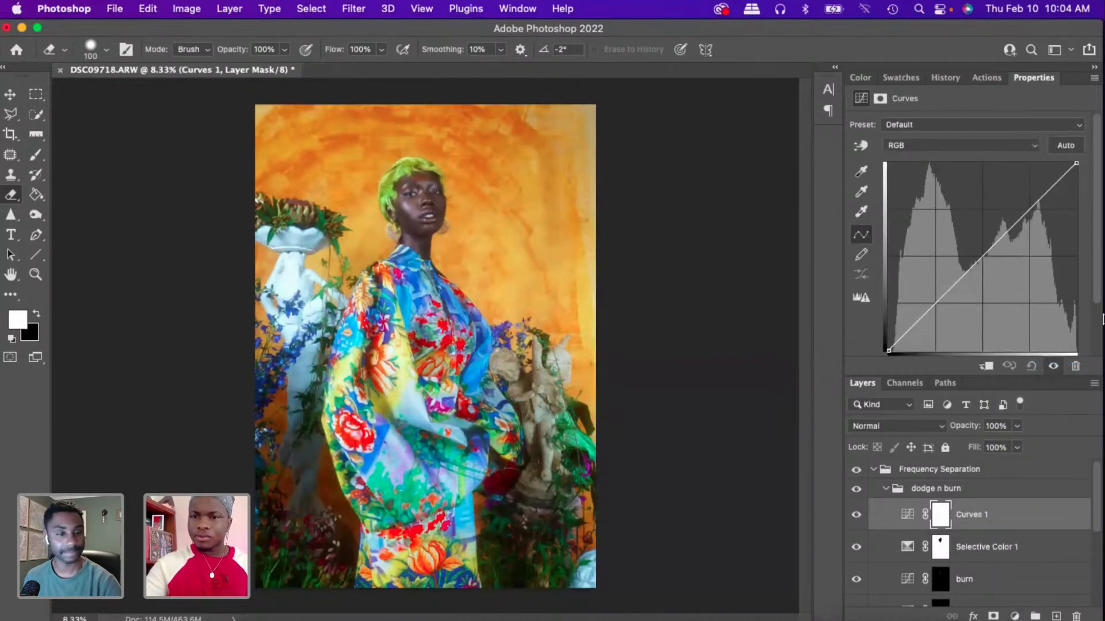
pyautogui.moveTo(976, 262); pyautogui.dragTo(977, 262)
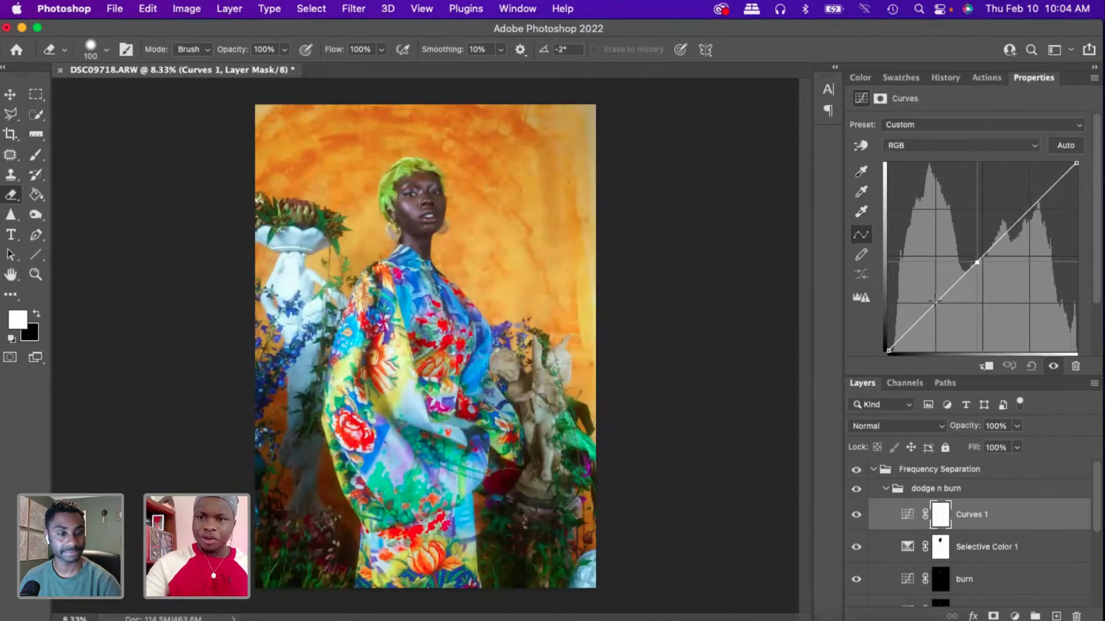
pyautogui.moveTo(934, 300); pyautogui.dragTo(936, 305)
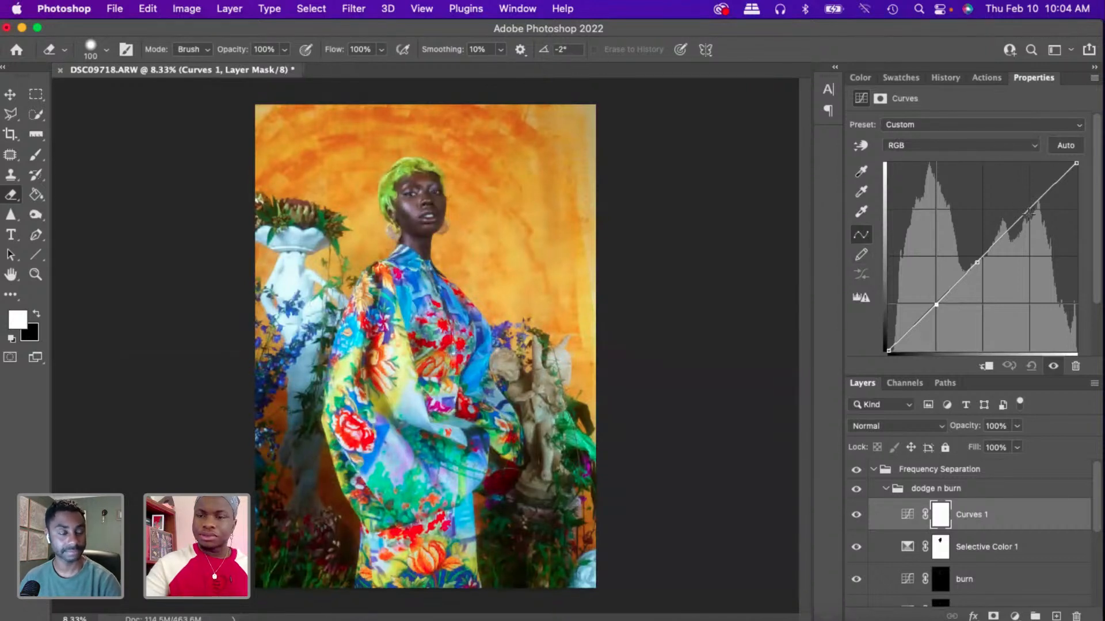
pyautogui.moveTo(1029, 211); pyautogui.dragTo(1028, 211)
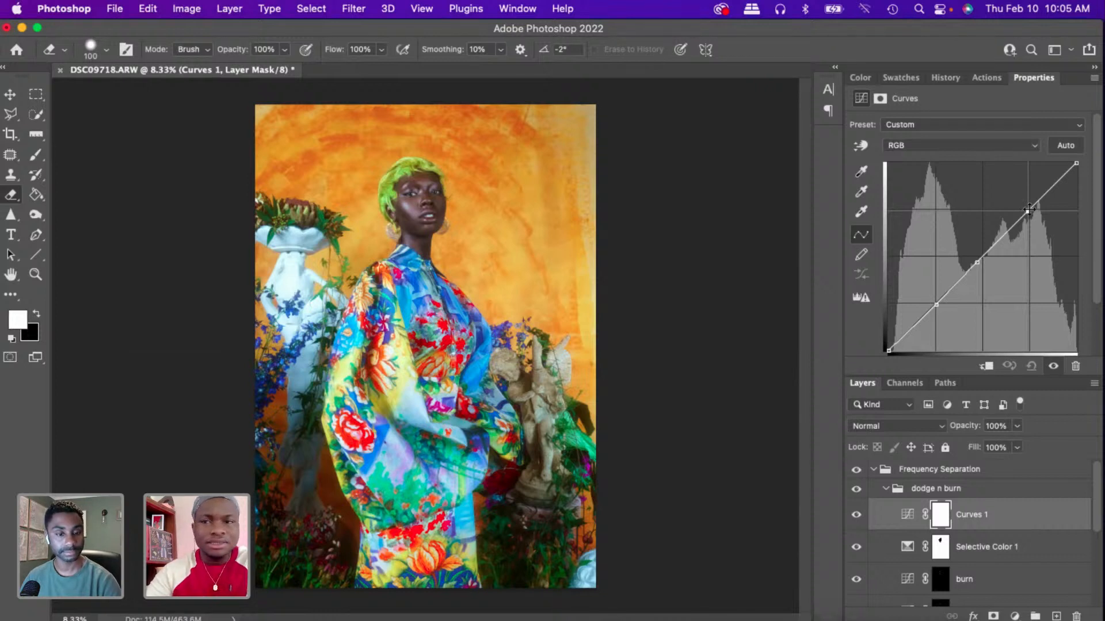
pyautogui.moveTo(1029, 209)
pyautogui.mouseDown()
pyautogui.moveTo(1029, 223)
pyautogui.moveTo(1028, 209)
pyautogui.mouseUp()
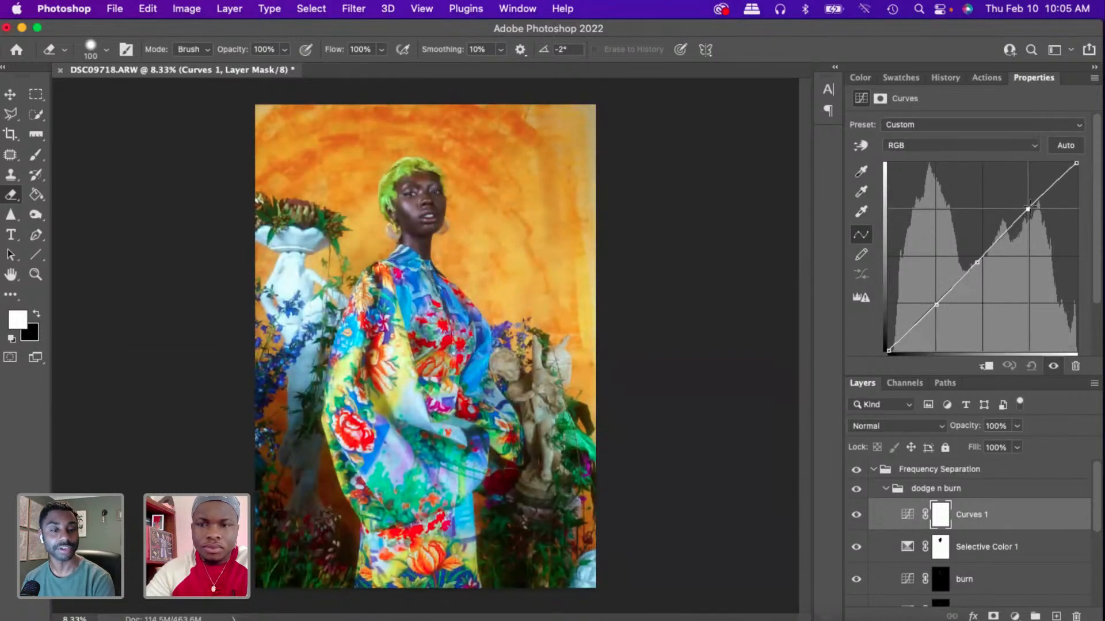
# - On the Red curve of Curves 1, add midtone, shadow and highlight points, lowering the midtones and shadows slightly
pyautogui.click(920, 146)
pyautogui.click(920, 160)
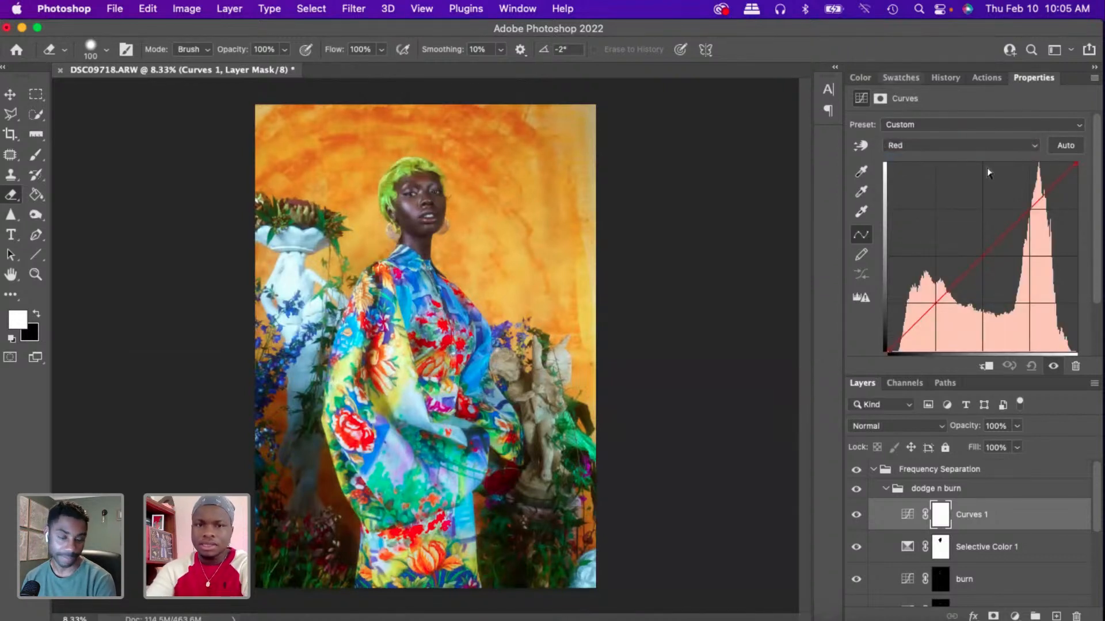
pyautogui.click(980, 256)
pyautogui.moveTo(979, 256); pyautogui.dragTo(978, 265)
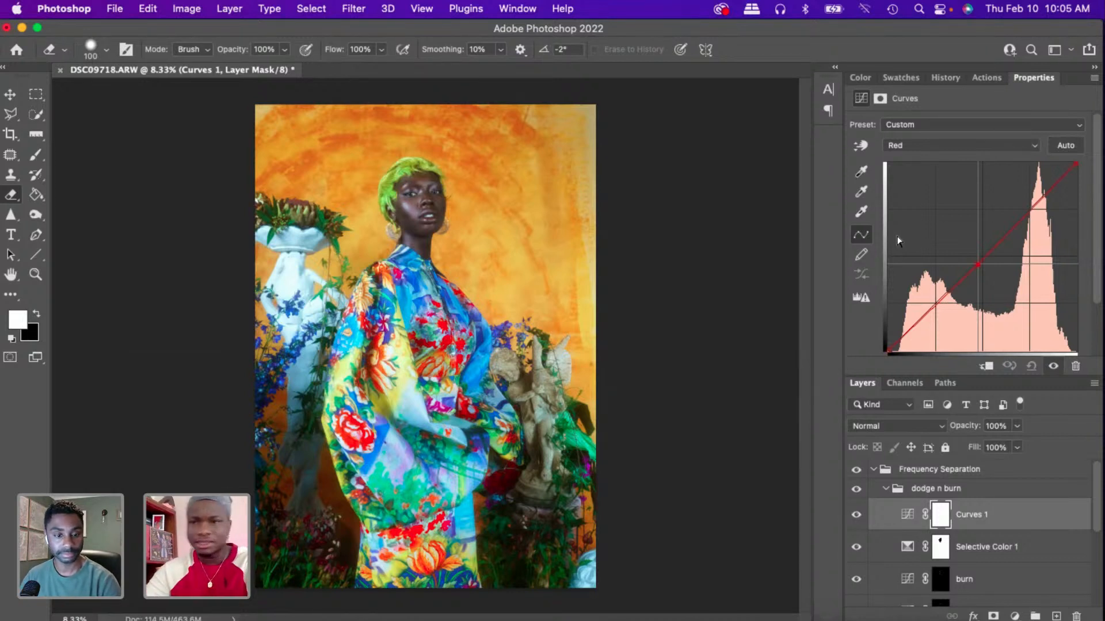
pyautogui.moveTo(925, 307); pyautogui.dragTo(932, 303)
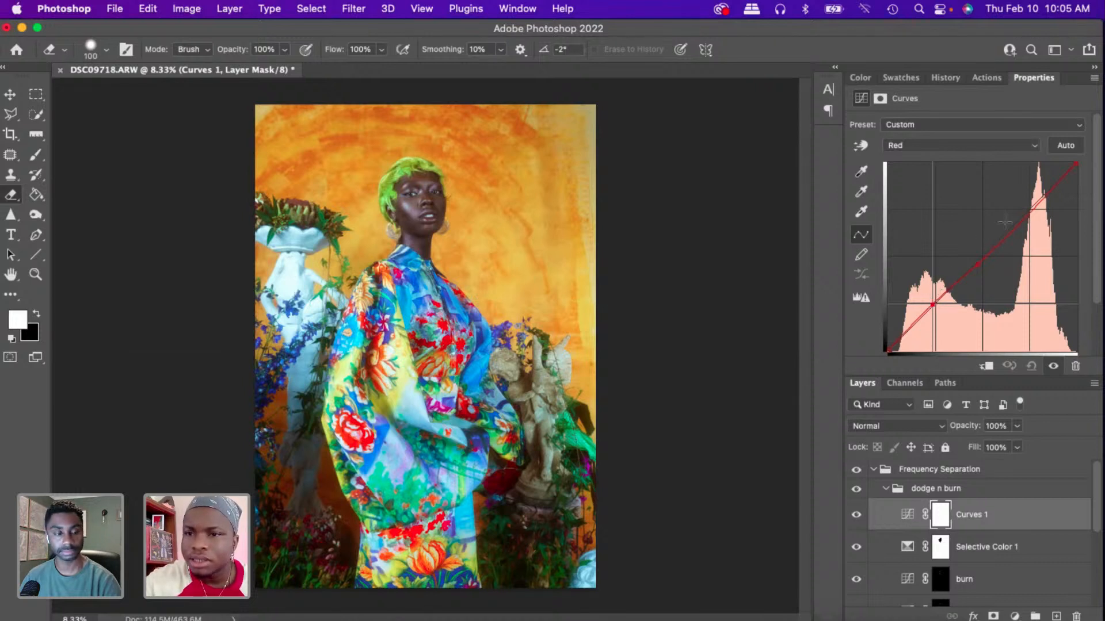
pyautogui.click(1031, 207)
pyautogui.moveTo(1031, 207)
pyautogui.mouseDown()
pyautogui.moveTo(1033, 218)
pyautogui.moveTo(1032, 207)
pyautogui.mouseUp()
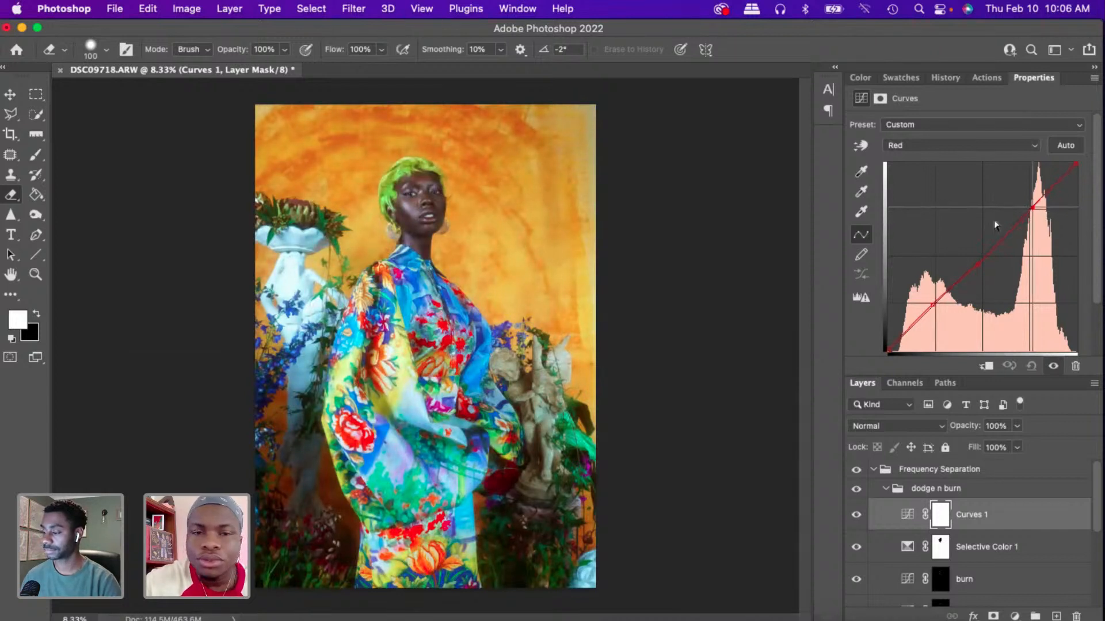
pyautogui.click(934, 305)
pyautogui.moveTo(935, 304); pyautogui.dragTo(936, 308)
# - On the Green curve of Curves 1, anchor the midtones and shadows and raise the highlights slightly
pyautogui.click(914, 149)
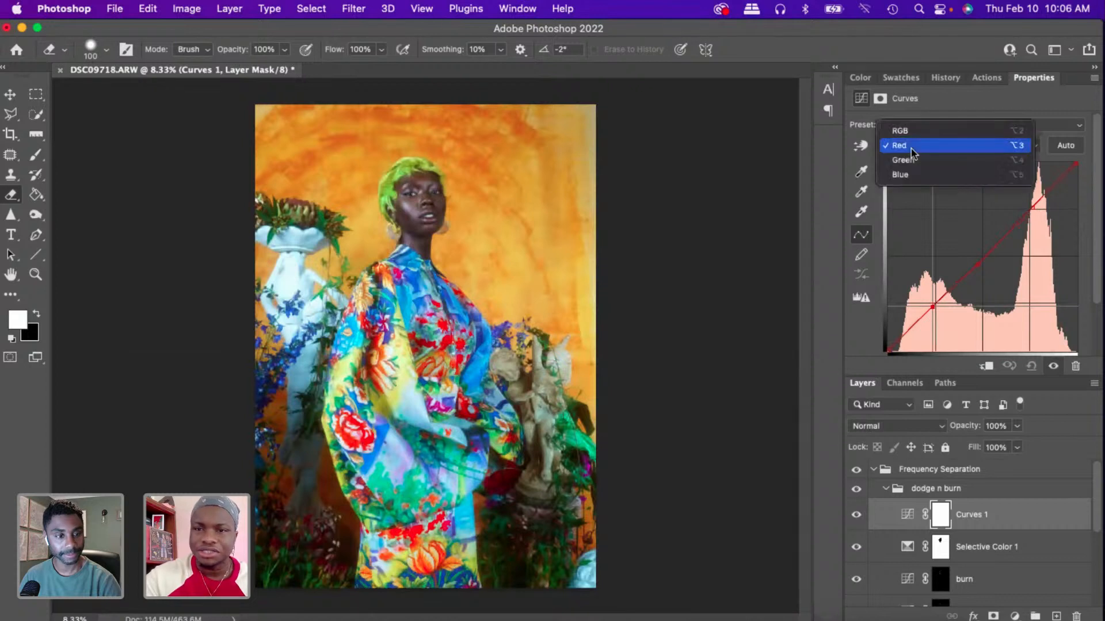
pyautogui.click(912, 160)
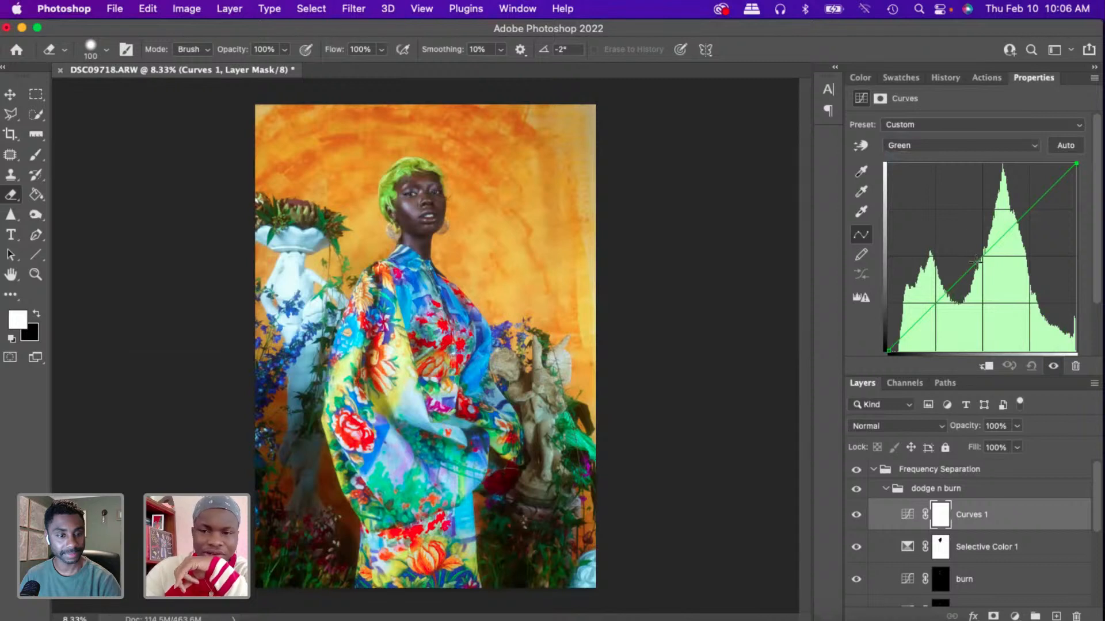
pyautogui.moveTo(976, 261); pyautogui.dragTo(976, 263)
pyautogui.moveTo(939, 307); pyautogui.dragTo(924, 315)
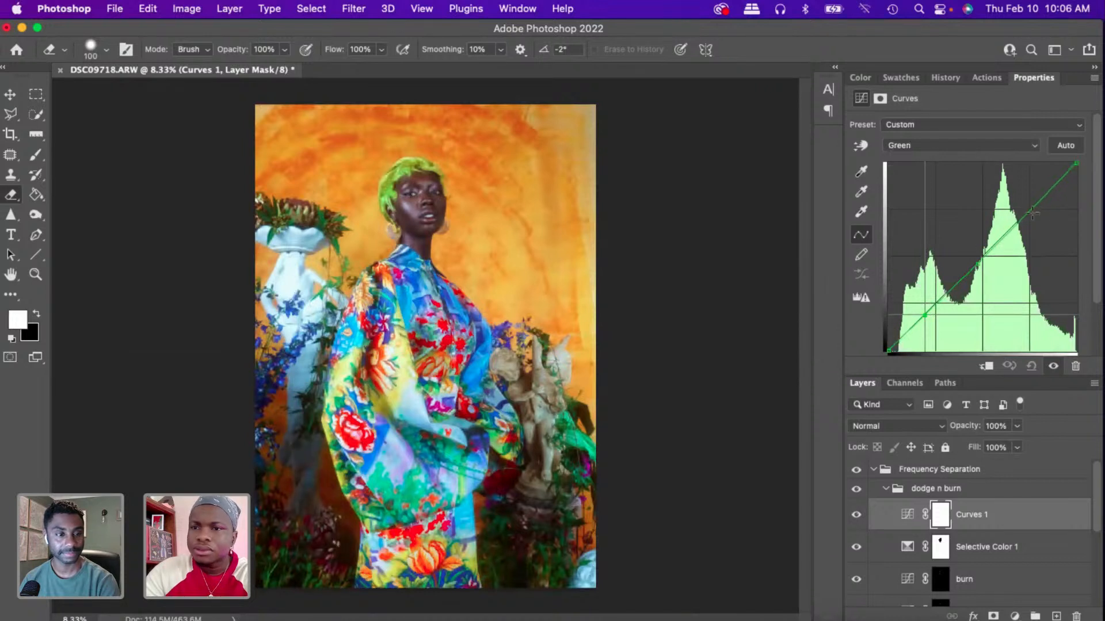
pyautogui.moveTo(1035, 211); pyautogui.dragTo(1034, 200)
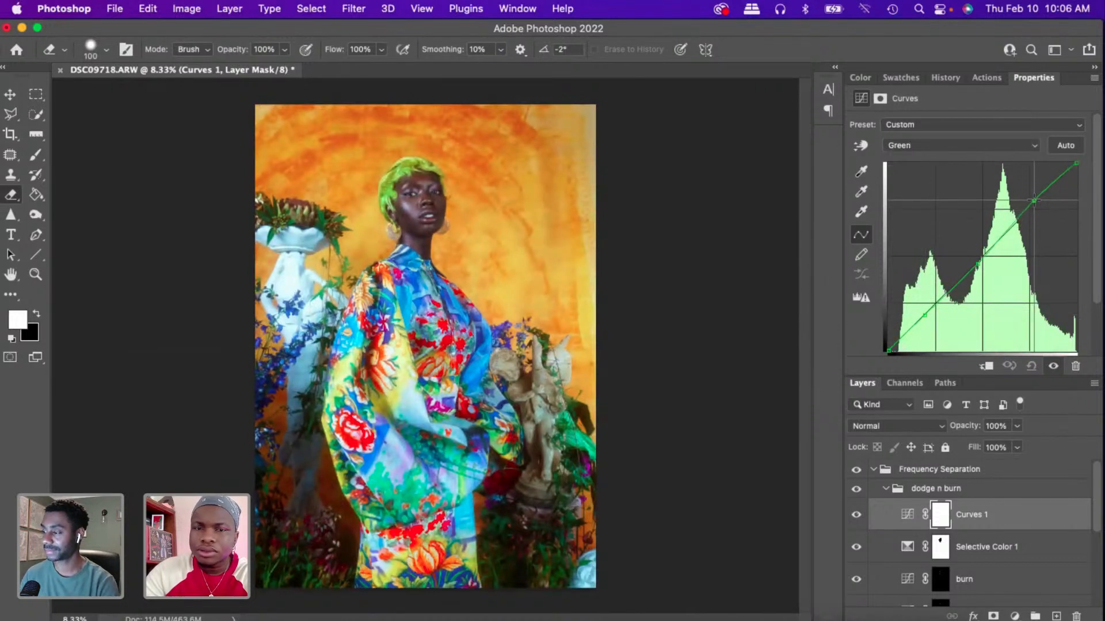
# - On the Blue curve of Curves 1, anchor the midtones and shadows, raise the highlights, and return to the RGB curve
pyautogui.click(980, 150)
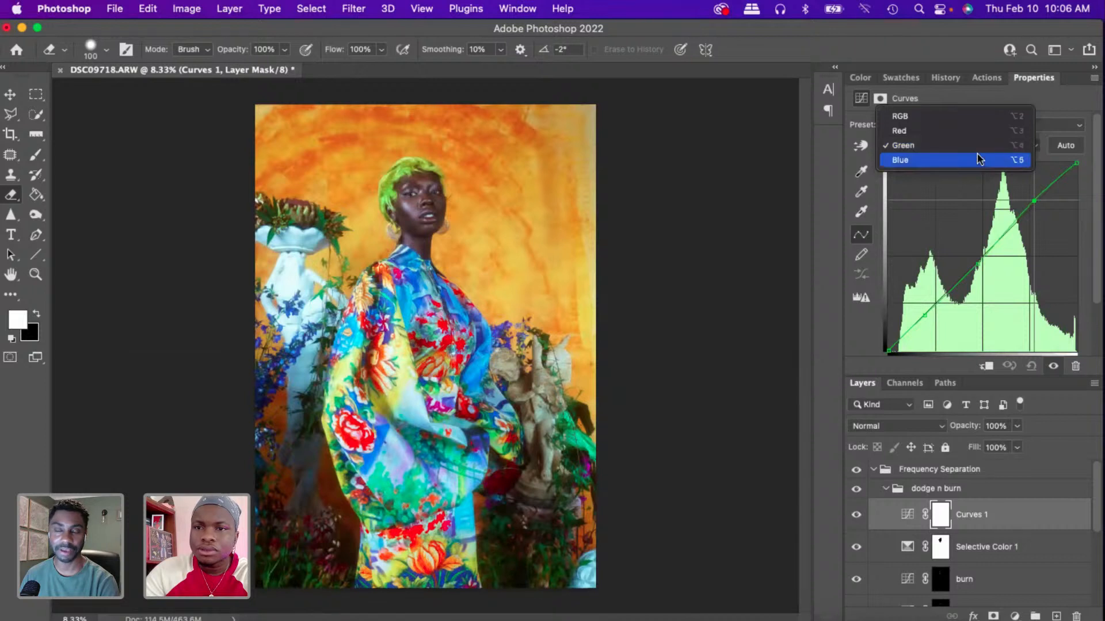
pyautogui.click(978, 160)
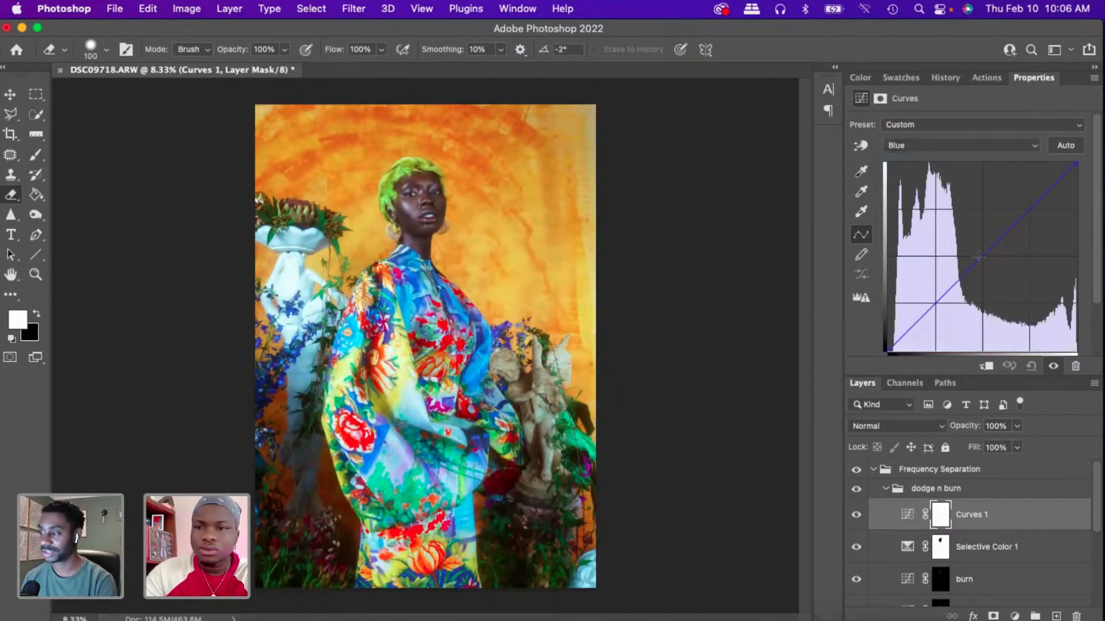
pyautogui.moveTo(978, 259); pyautogui.dragTo(981, 258)
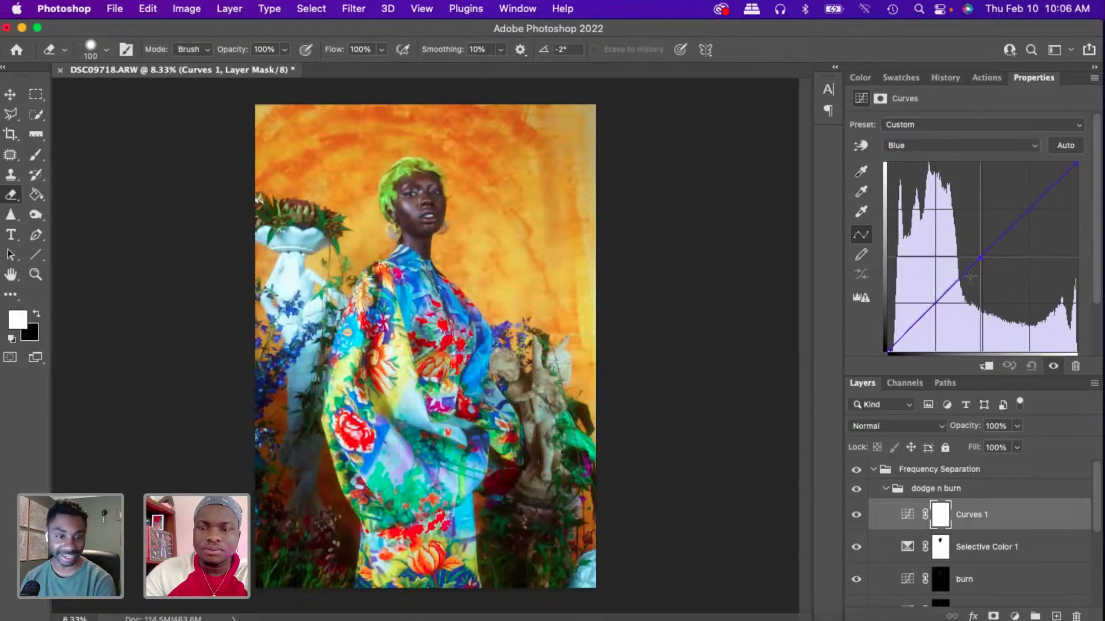
pyautogui.moveTo(932, 303); pyautogui.dragTo(932, 306)
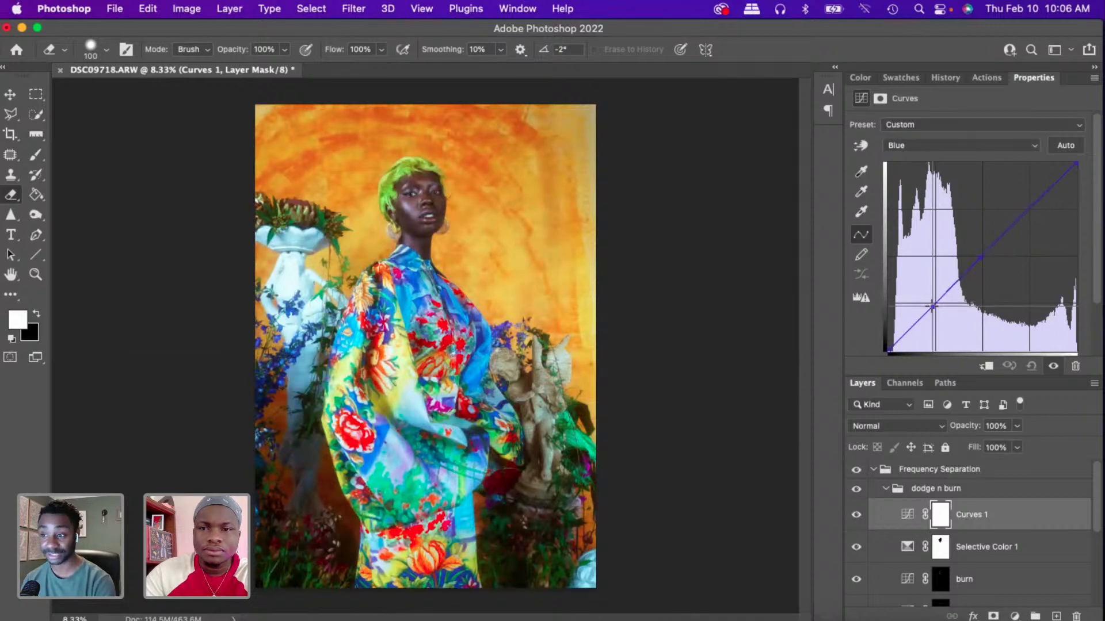
pyautogui.moveTo(1029, 209); pyautogui.dragTo(1051, 174)
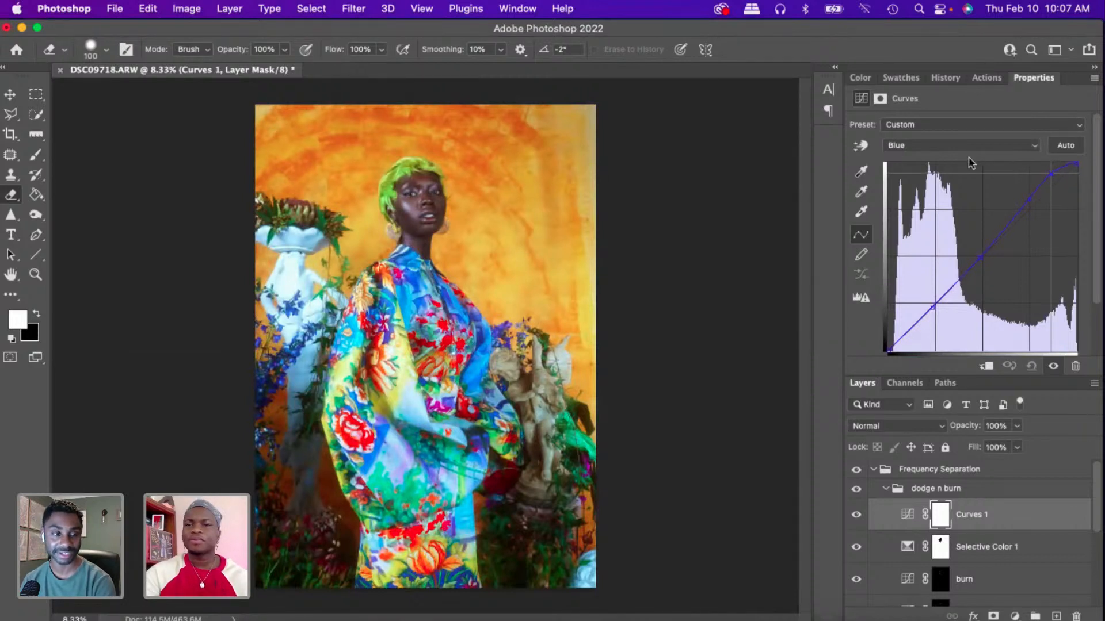
pyautogui.click(923, 151)
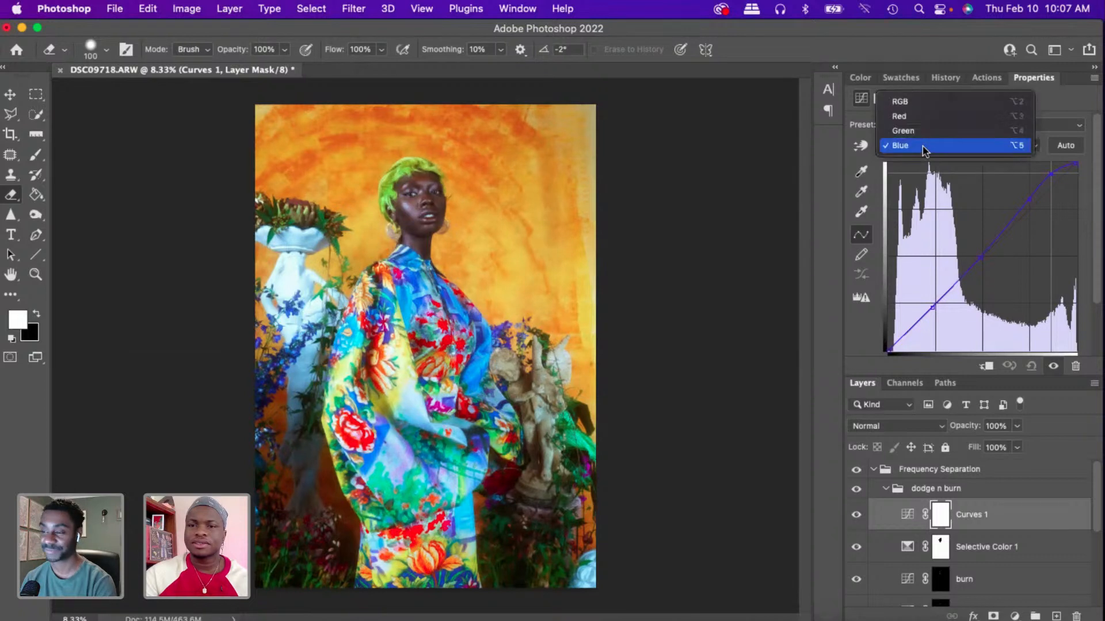
pyautogui.click(923, 109)
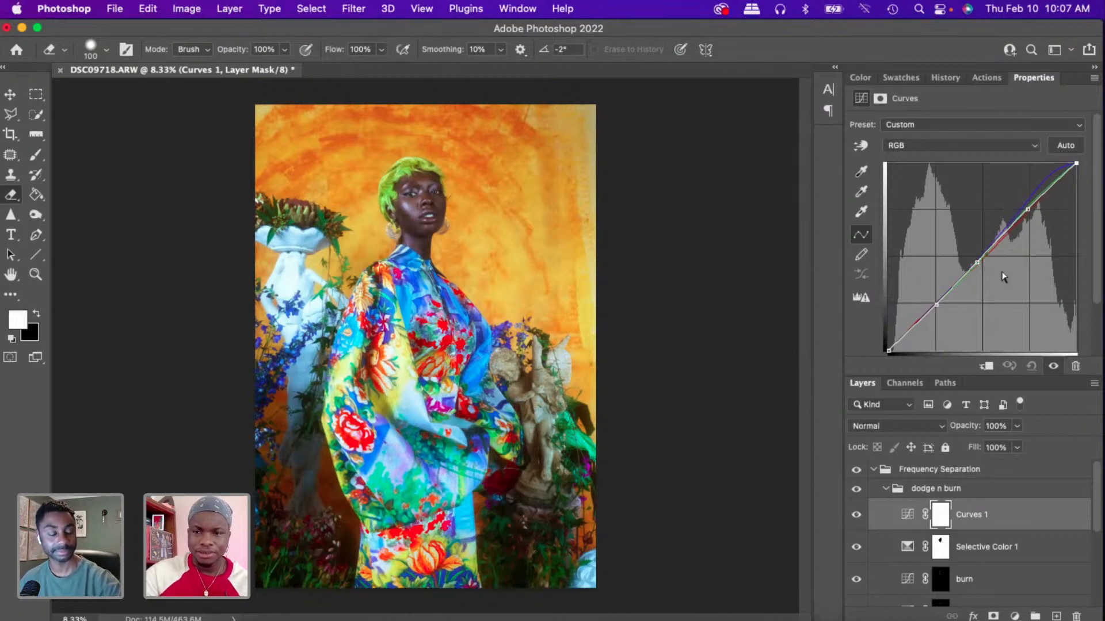
# - Try a second Curves adjustment layer with a steep RGB S-curve: anchored midtones, slightly lowered shadows and strongly raised highlights
pyautogui.click(1015, 616)
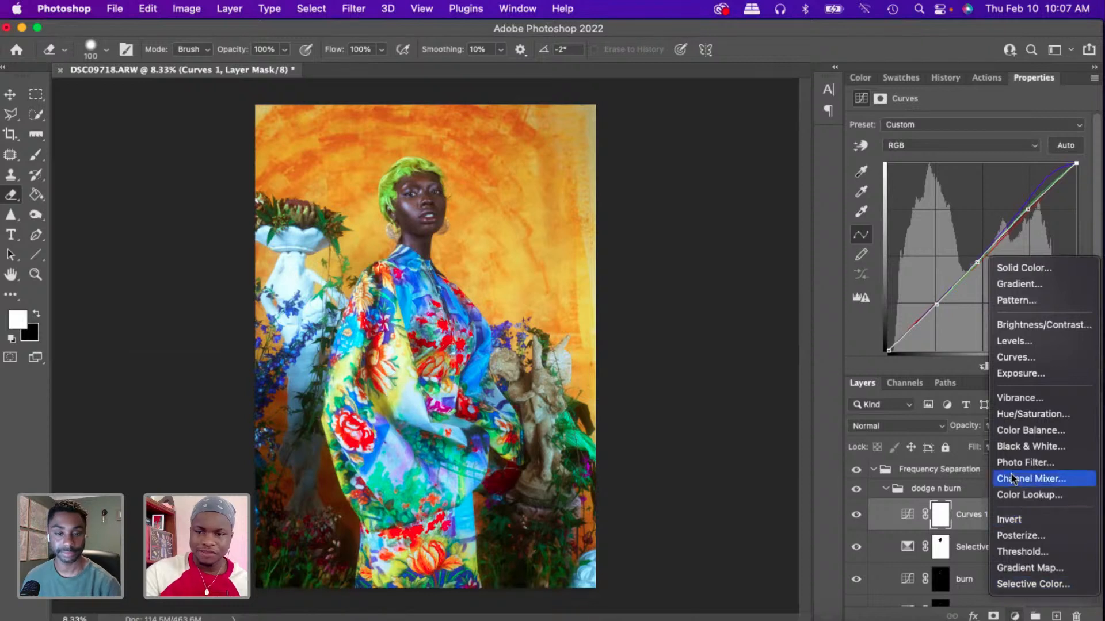
pyautogui.click(1016, 357)
pyautogui.click(979, 257)
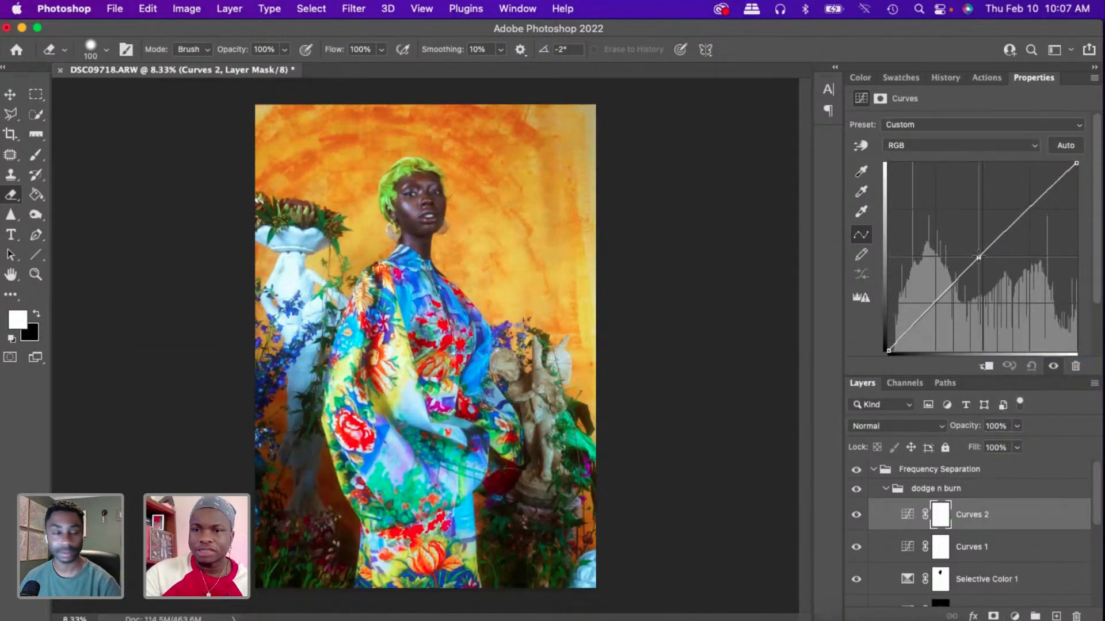
pyautogui.moveTo(978, 257)
pyautogui.mouseDown()
pyautogui.moveTo(998, 307)
pyautogui.moveTo(926, 236)
pyautogui.moveTo(982, 255)
pyautogui.mouseUp()
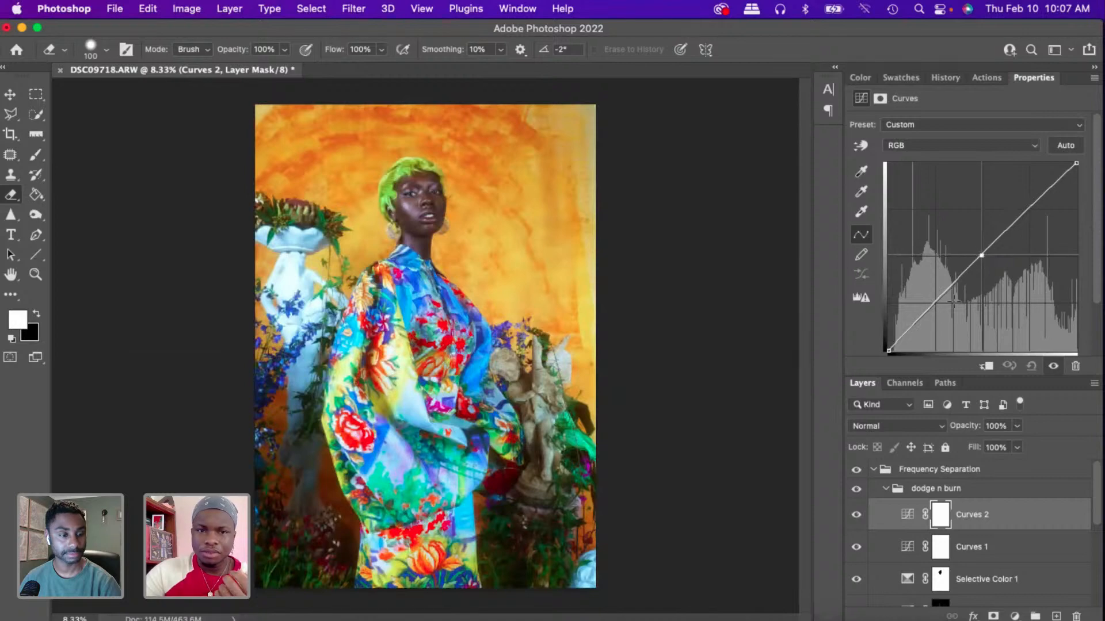
pyautogui.click(919, 323)
pyautogui.moveTo(919, 324)
pyautogui.mouseDown()
pyautogui.moveTo(904, 298)
pyautogui.moveTo(920, 324)
pyautogui.mouseUp()
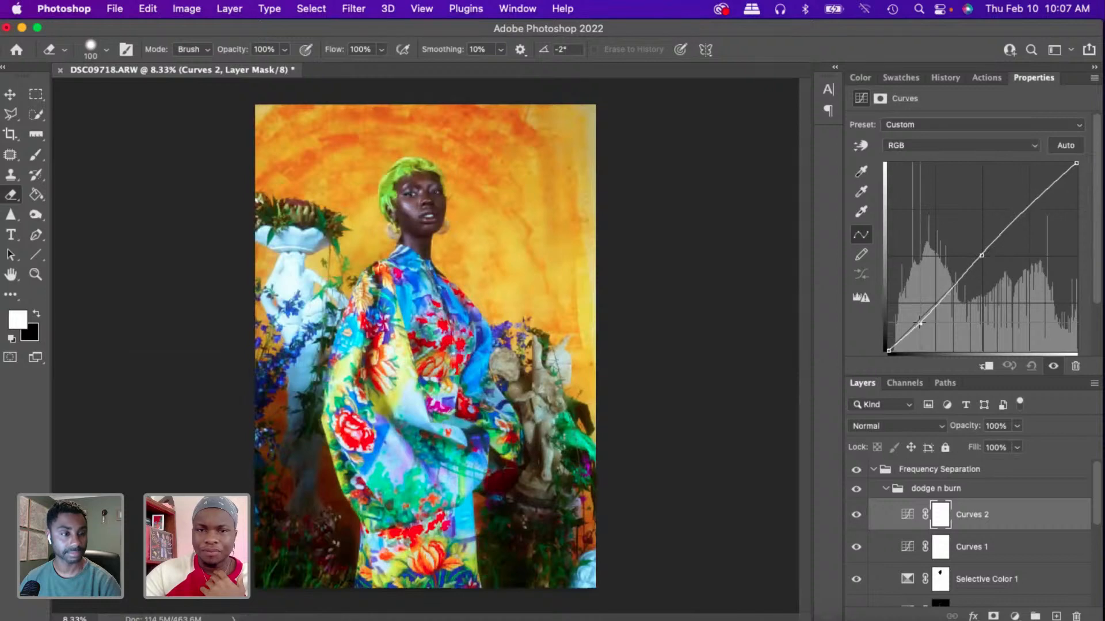
pyautogui.moveTo(1039, 194); pyautogui.dragTo(1023, 171)
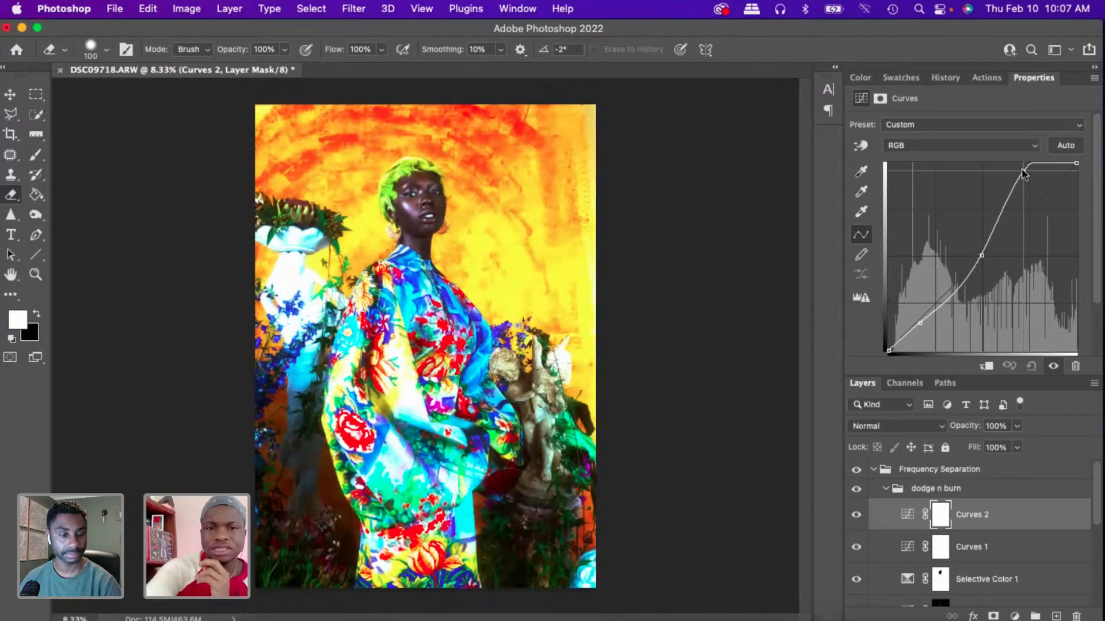
# - Bring the model's face into close view and lower the highlight point of the Curves 2 layer for a gentler S-curve
pyautogui.press('super+equal')
pyautogui.press('super+equal')
pyautogui.press('super+equal')
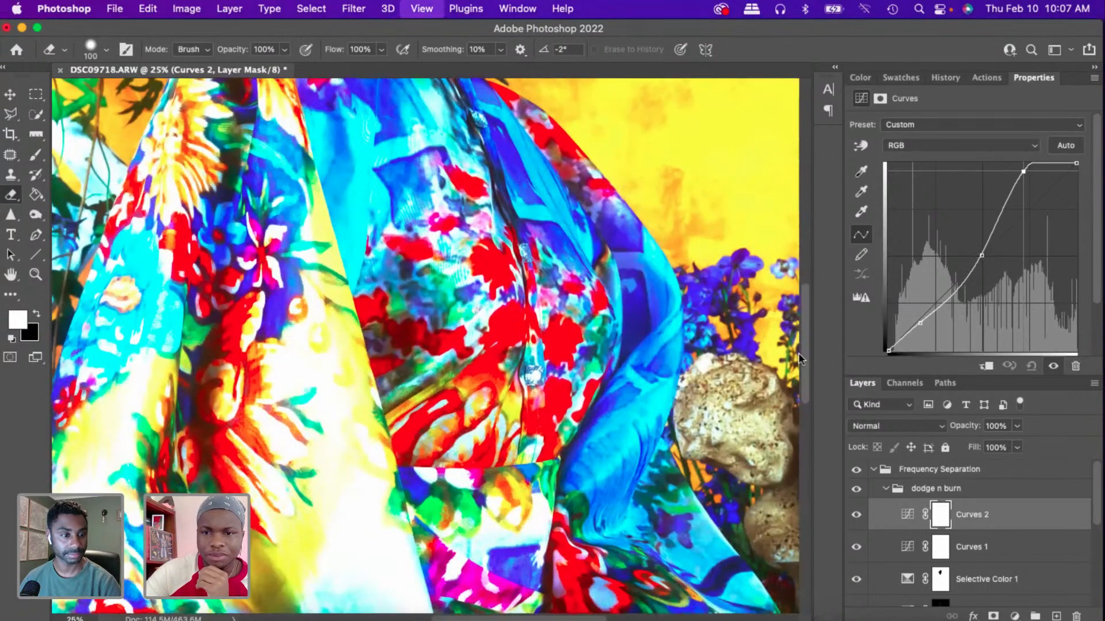
pyautogui.press('super+equal')
pyautogui.scroll(10, 799, 354)
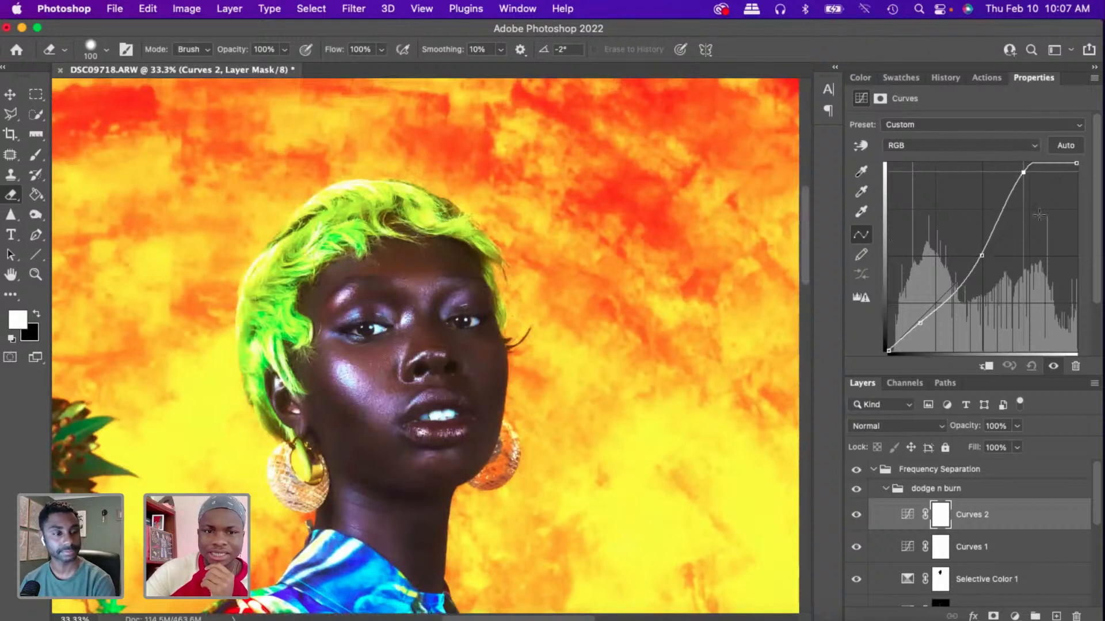
pyautogui.moveTo(1023, 171)
pyautogui.mouseDown()
pyautogui.moveTo(1053, 239)
pyautogui.moveTo(1016, 179)
pyautogui.mouseUp()
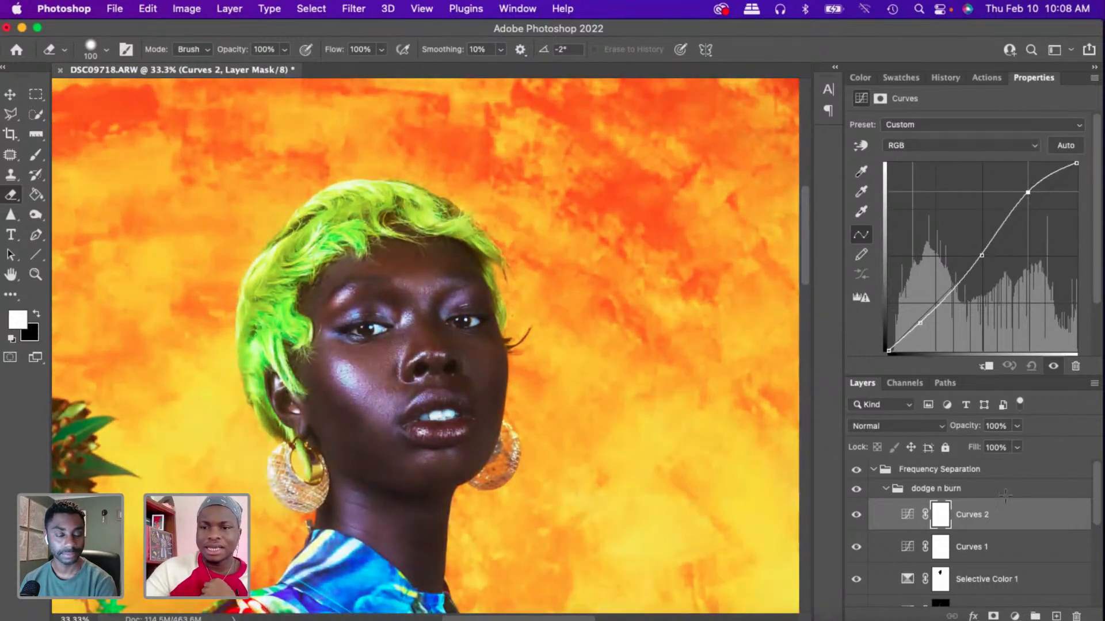
# - Delete the Curves 2 layer and undo the extra deletion of the Curves 1 layer
pyautogui.click(908, 514)
pyautogui.rightClick(907, 514)
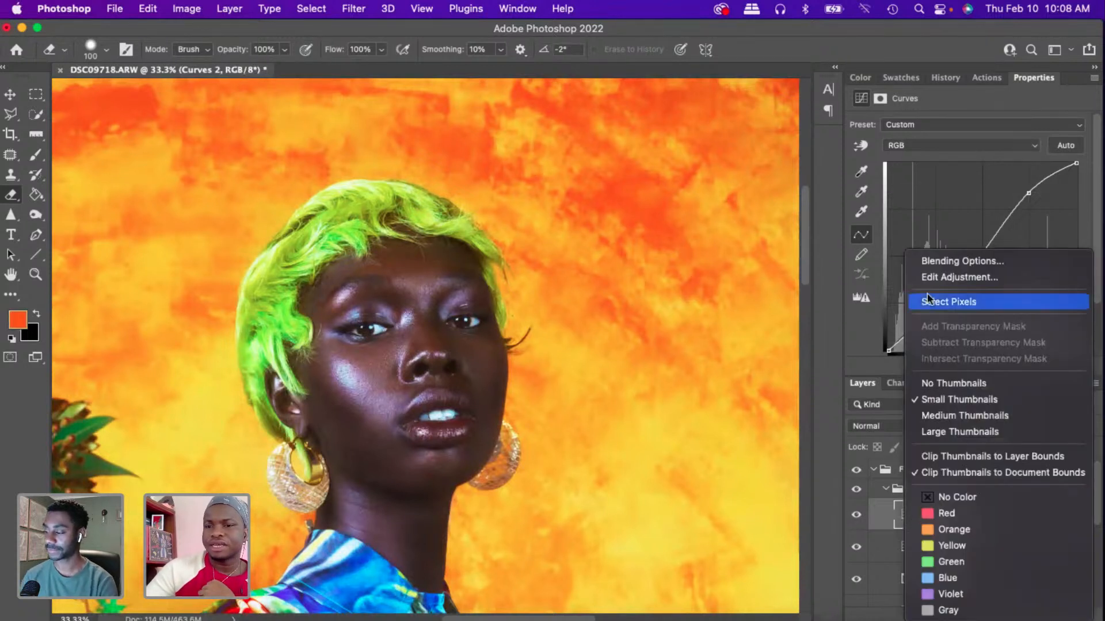
pyautogui.click(893, 514)
pyautogui.press('BackSpace')
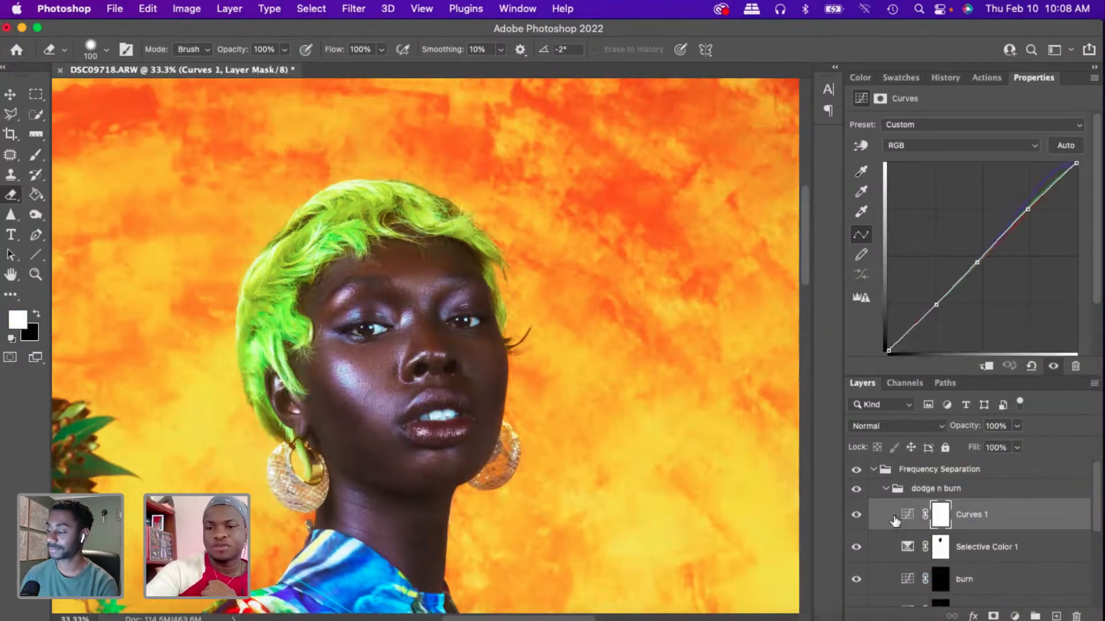
pyautogui.press('BackSpace')
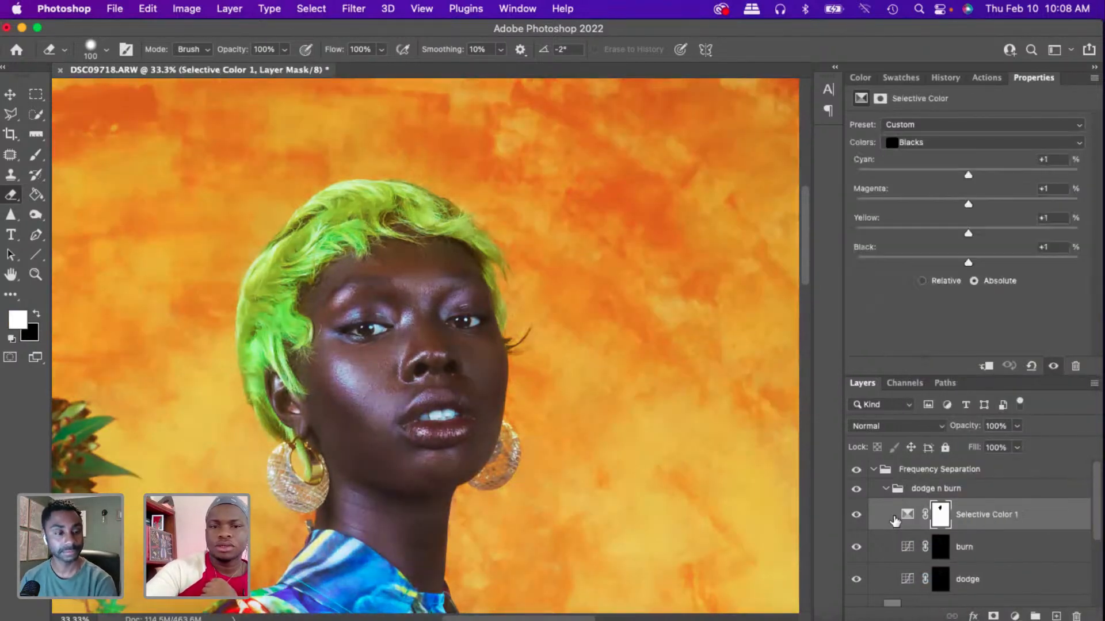
pyautogui.press('super+z')
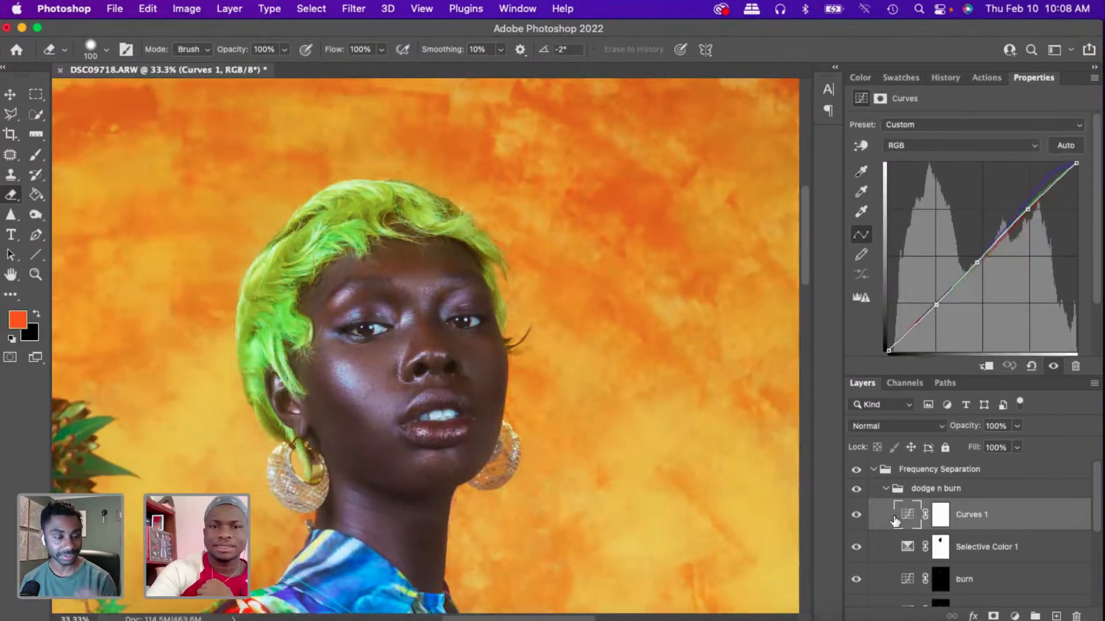
# - Compare the model's face with and without the Curves 1 layer, and review the whole portrait
pyautogui.click(856, 517)
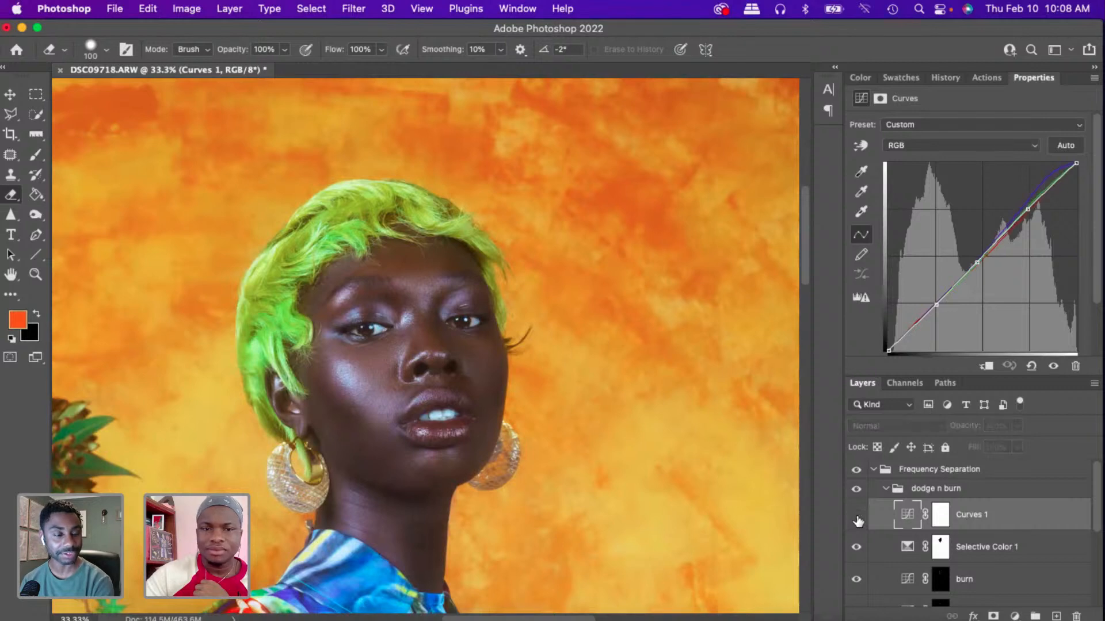
pyautogui.click(857, 517)
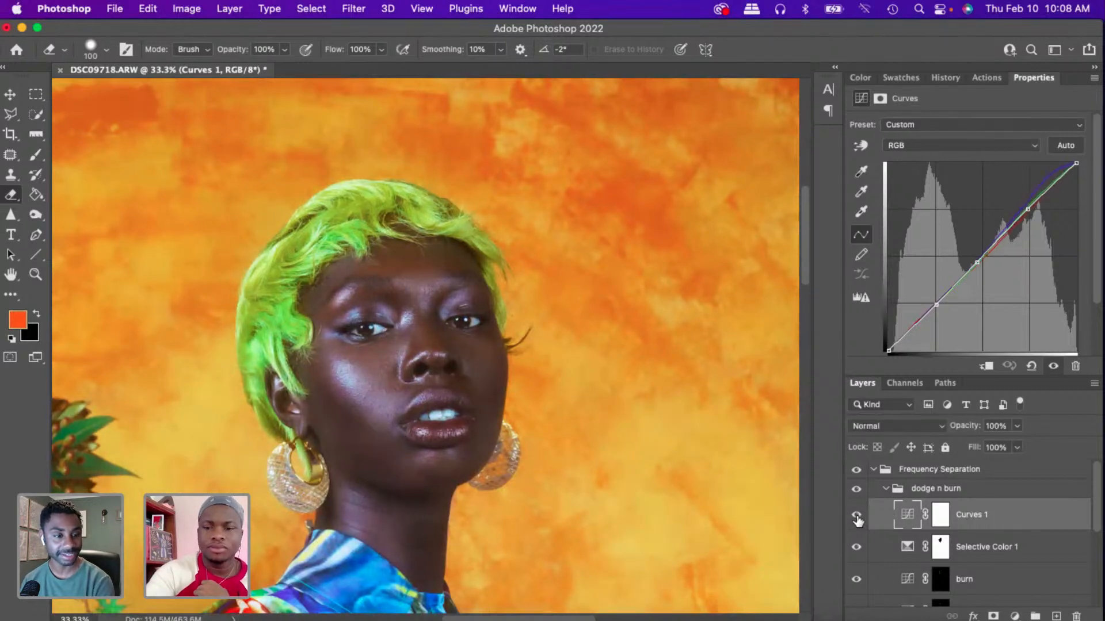
pyautogui.press('super+minus')
pyautogui.press('super+minus')
pyautogui.press('super+minus')
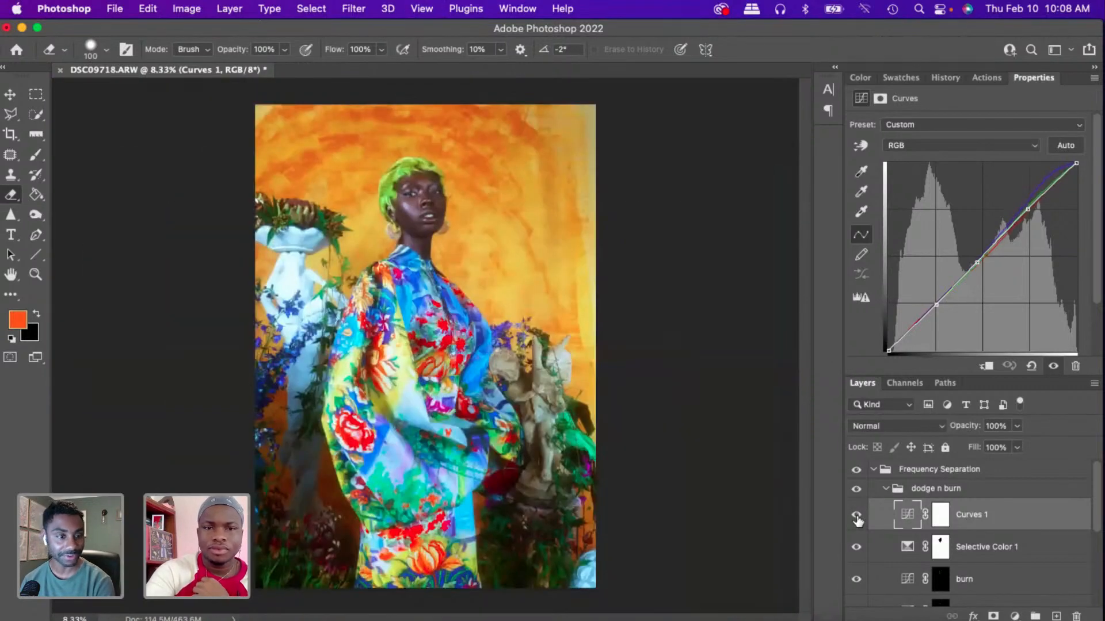
pyautogui.press('super+plus')
pyautogui.press('super+plus')
pyautogui.press('super+plus')
pyautogui.press('super+plus')
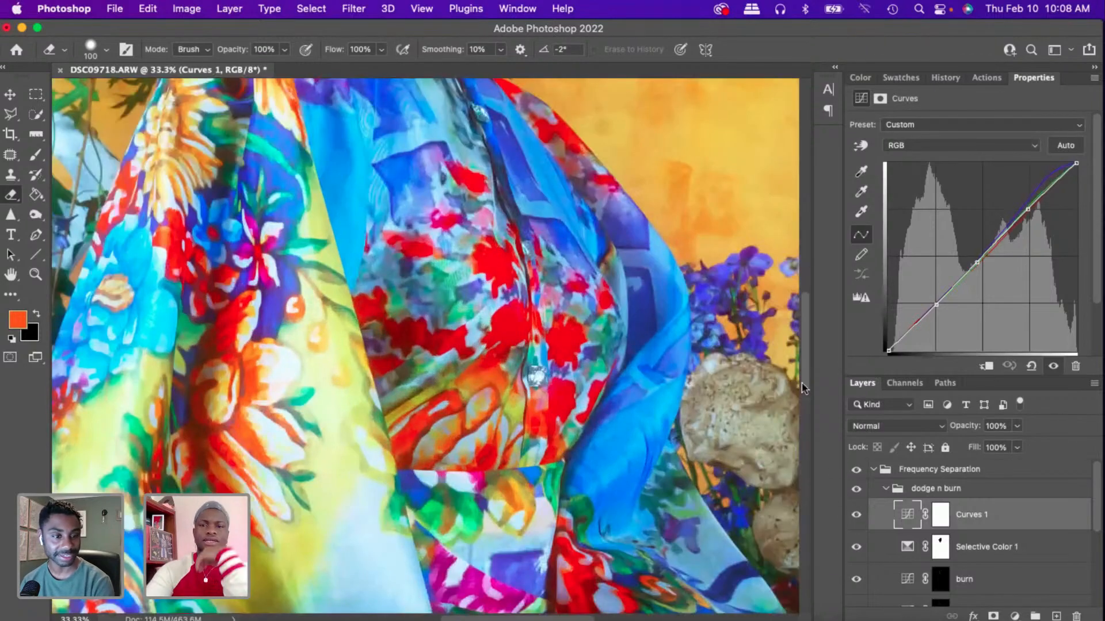
pyautogui.moveTo(805, 353); pyautogui.dragTo(806, 232)
pyautogui.click(1015, 616)
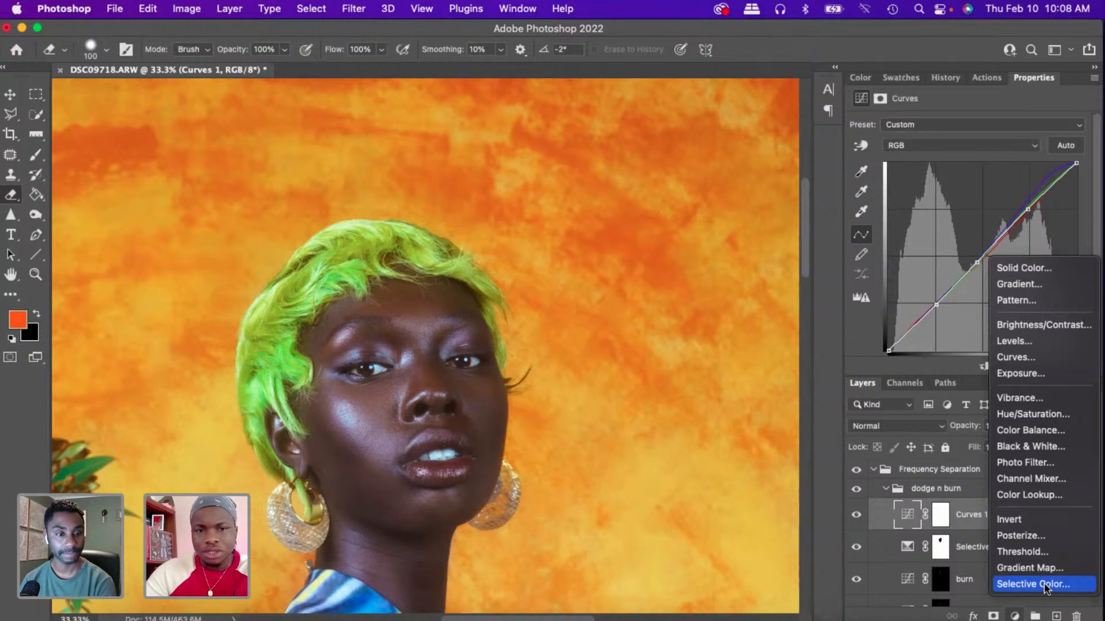
pyautogui.click(1044, 585)
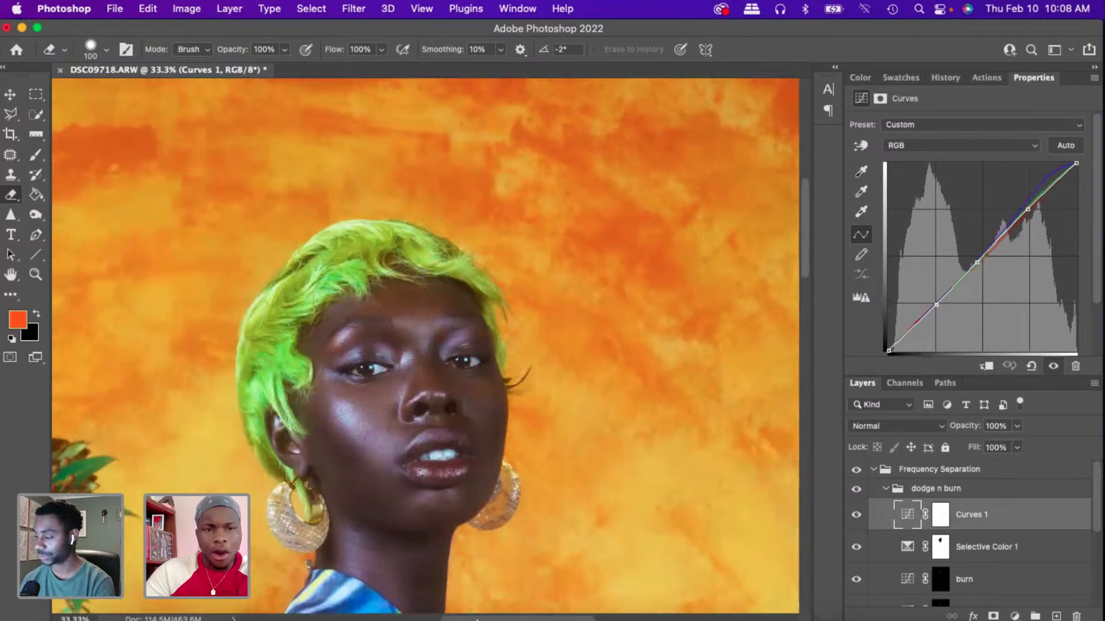
pyautogui.hscroll(-5, 476, 619)
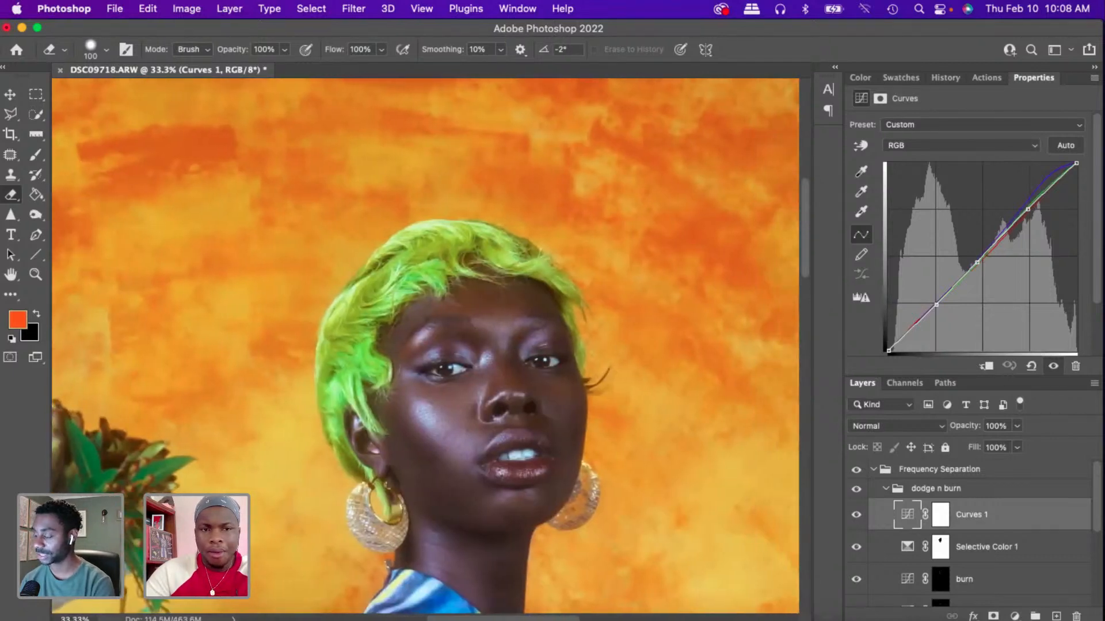
pyautogui.hscroll(2, 426, 346)
pyautogui.hscroll(1, 425, 345)
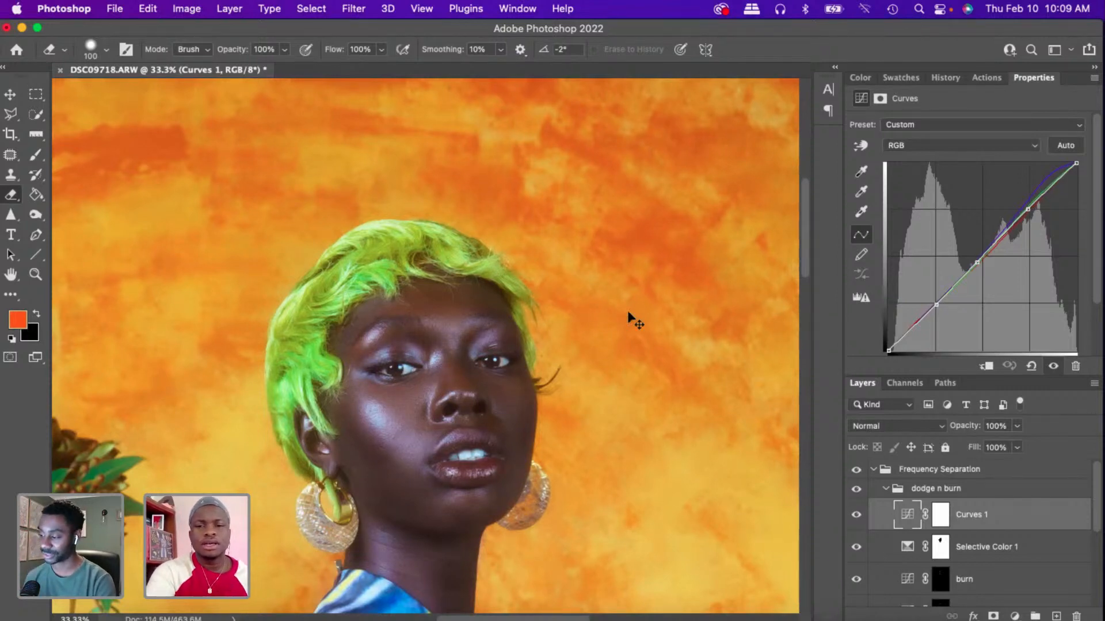
# - Compare the full portrait with and without the Curves 1 adjustment
pyautogui.press('super+minus')
pyautogui.press('super+minus')
pyautogui.press('super+minus')
pyautogui.press('super+minus')
pyautogui.press('super+minus')
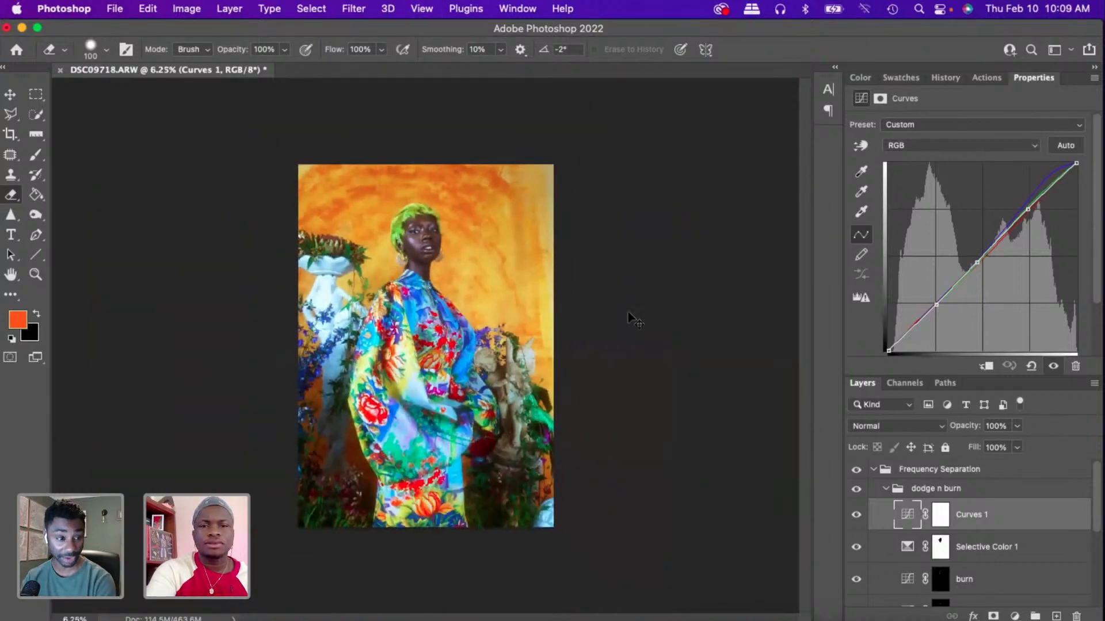
pyautogui.press('super+plus')
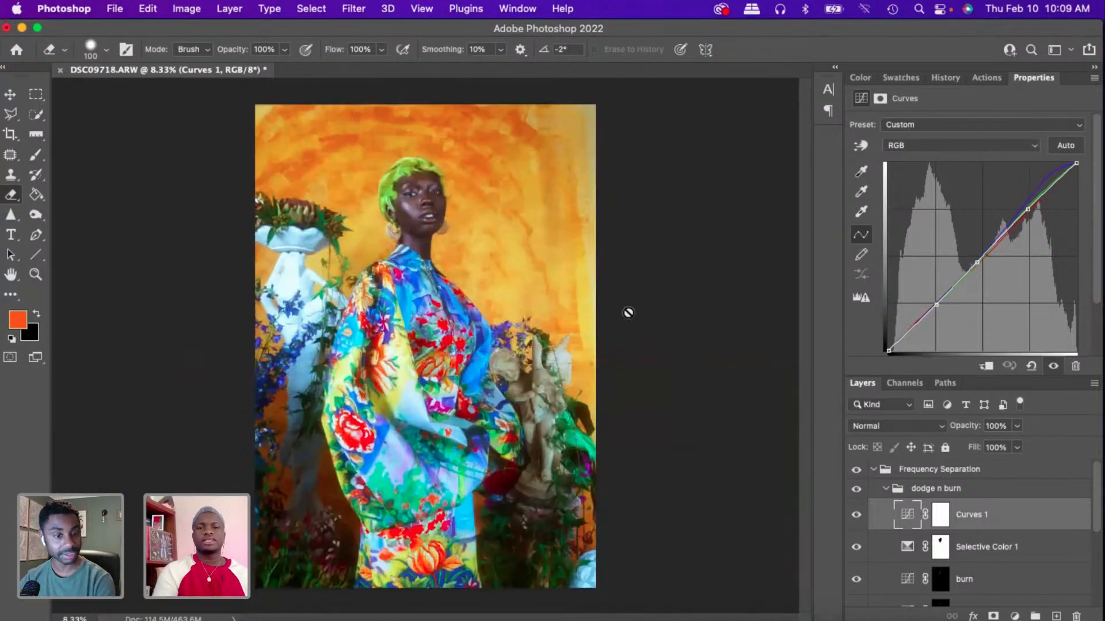
pyautogui.click(855, 518)
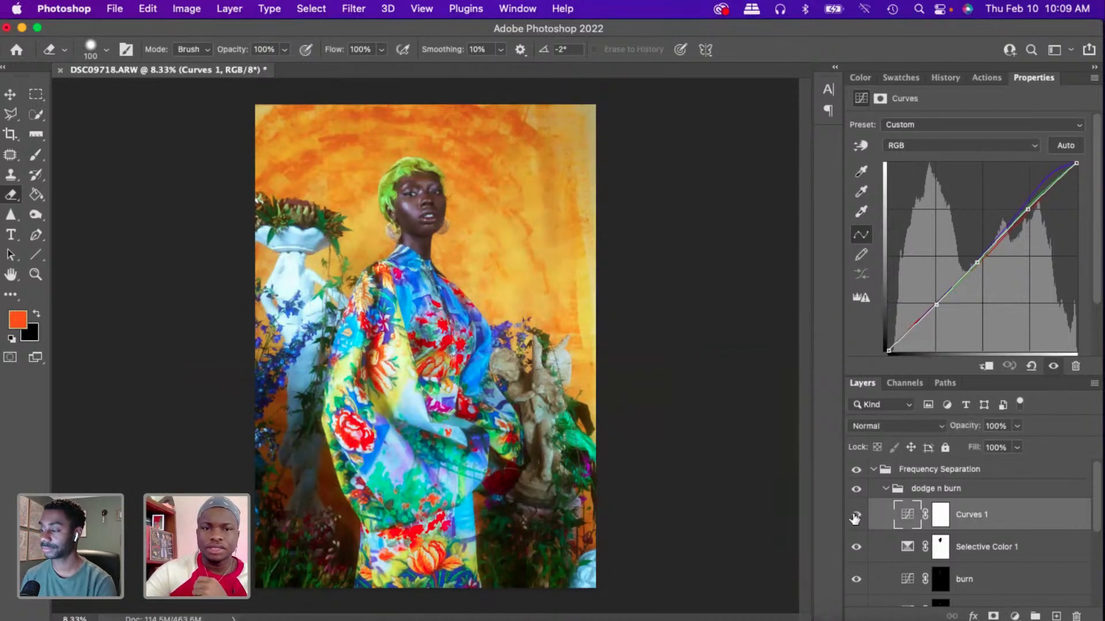
pyautogui.click(855, 517)
pyautogui.click(855, 518)
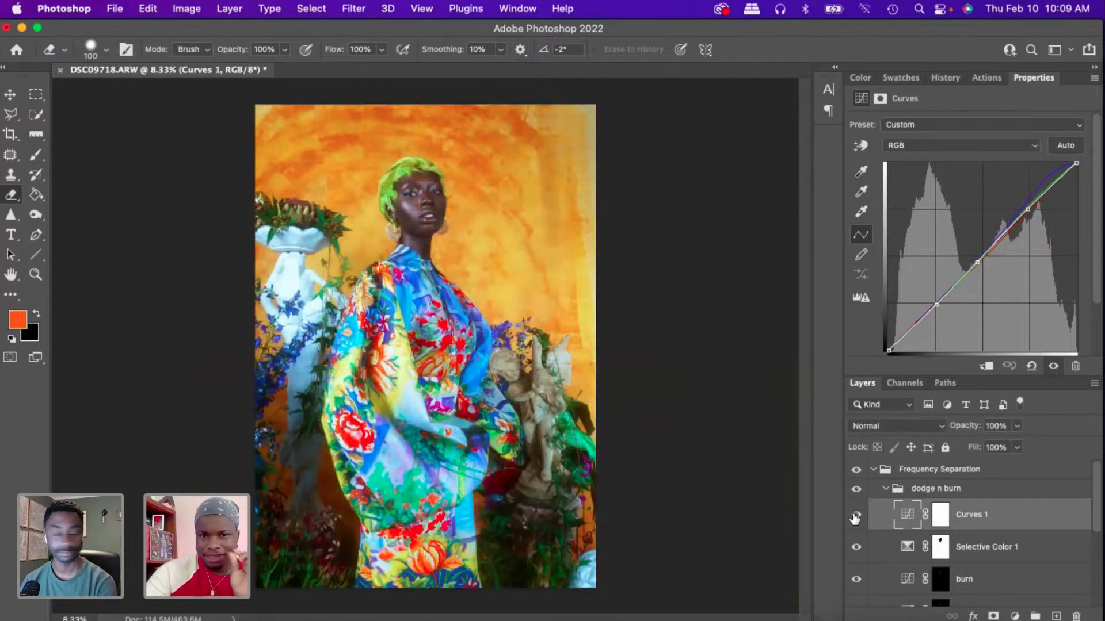
pyautogui.click(855, 518)
pyautogui.click(855, 518)
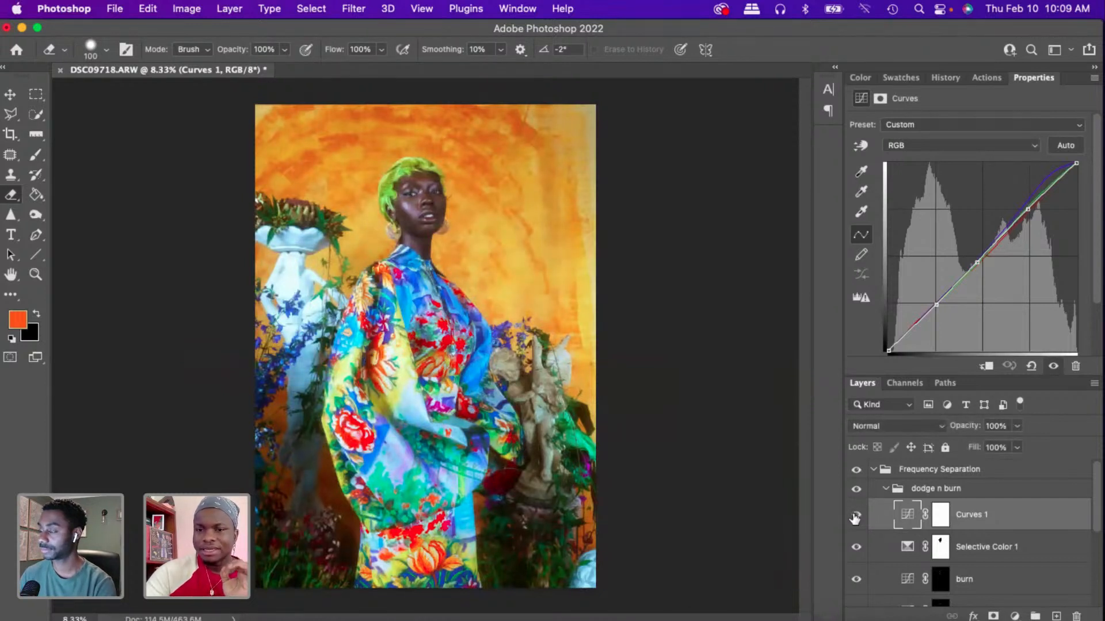
pyautogui.click(855, 518)
pyautogui.click(855, 517)
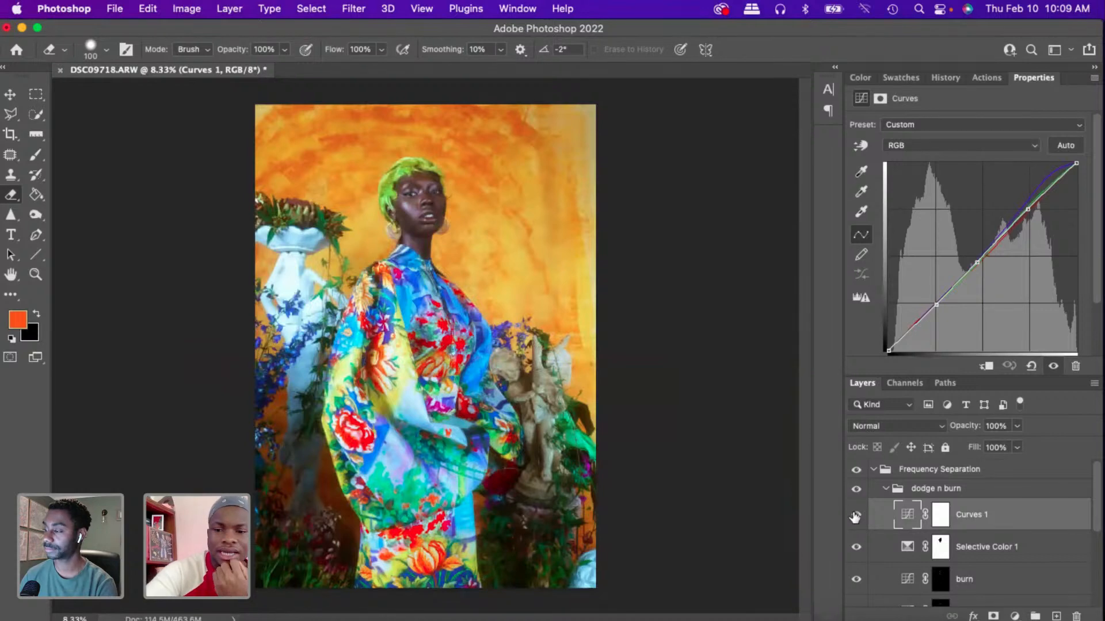
# - Compare the model's head and upper body with the Curves 1 layer hidden and shown
pyautogui.press('super+equal')
pyautogui.press('super+equal')
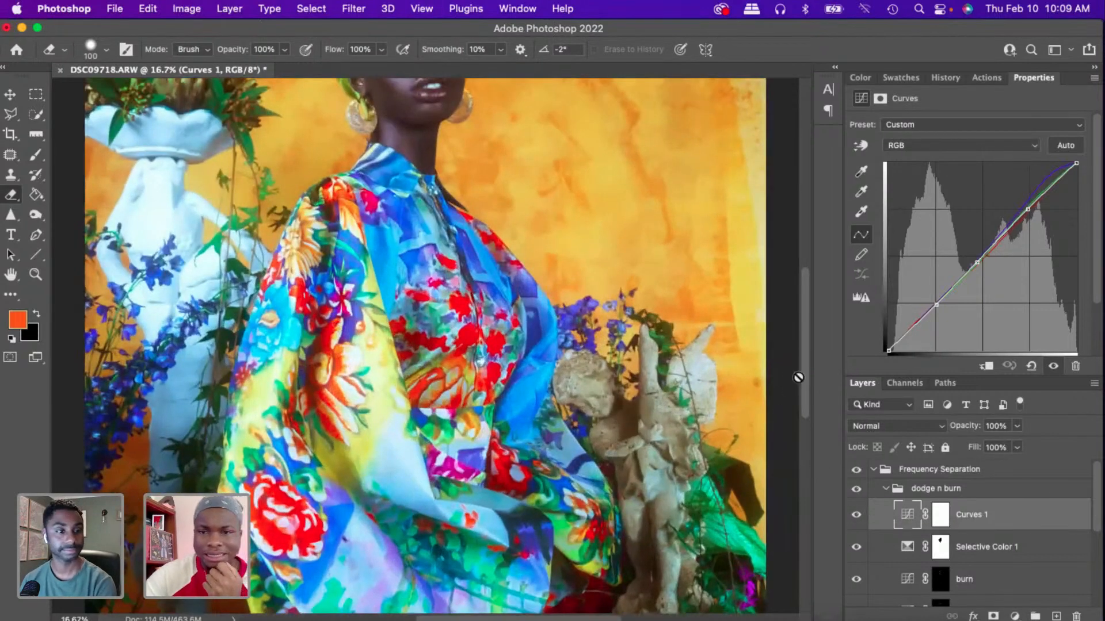
pyautogui.scroll(6, 808, 366)
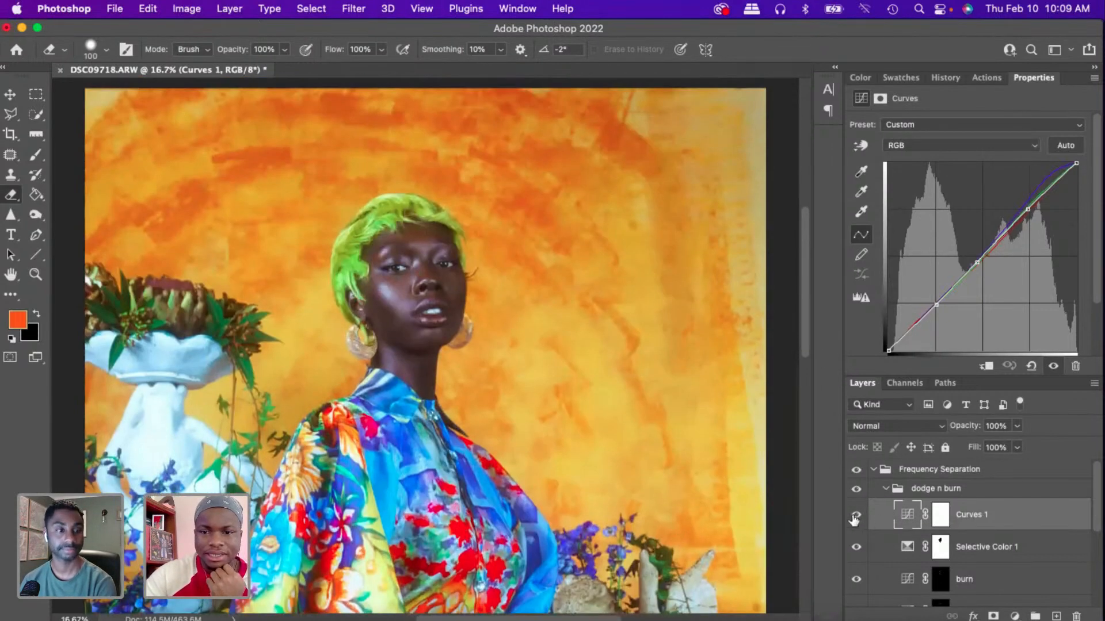
pyautogui.click(855, 517)
pyautogui.click(855, 517)
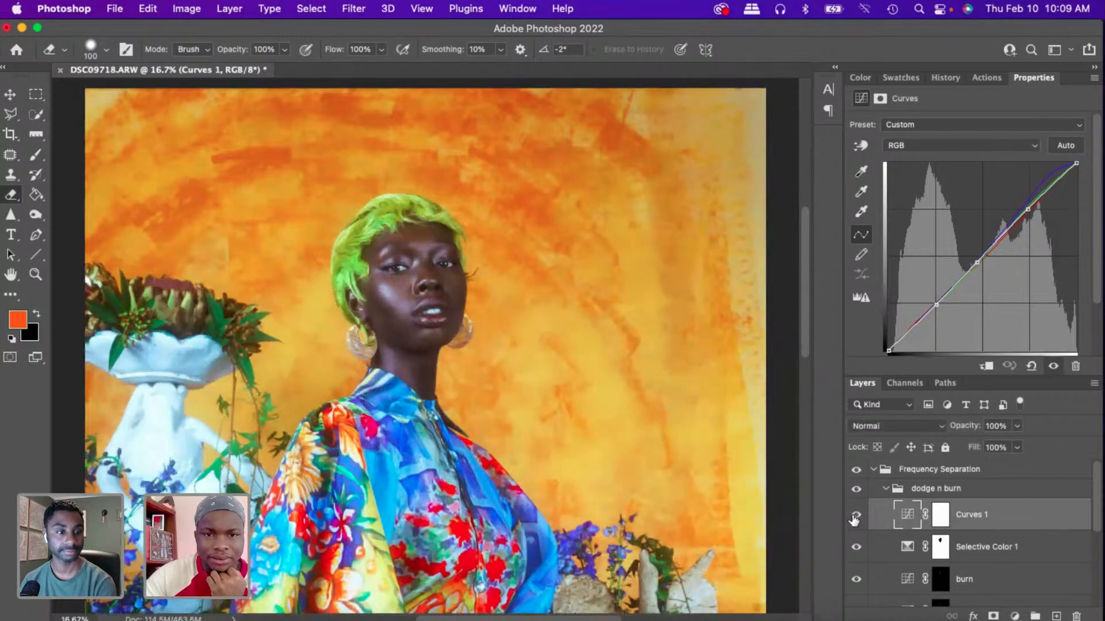
pyautogui.click(855, 518)
pyautogui.click(855, 518)
pyautogui.click(855, 517)
pyautogui.click(855, 517)
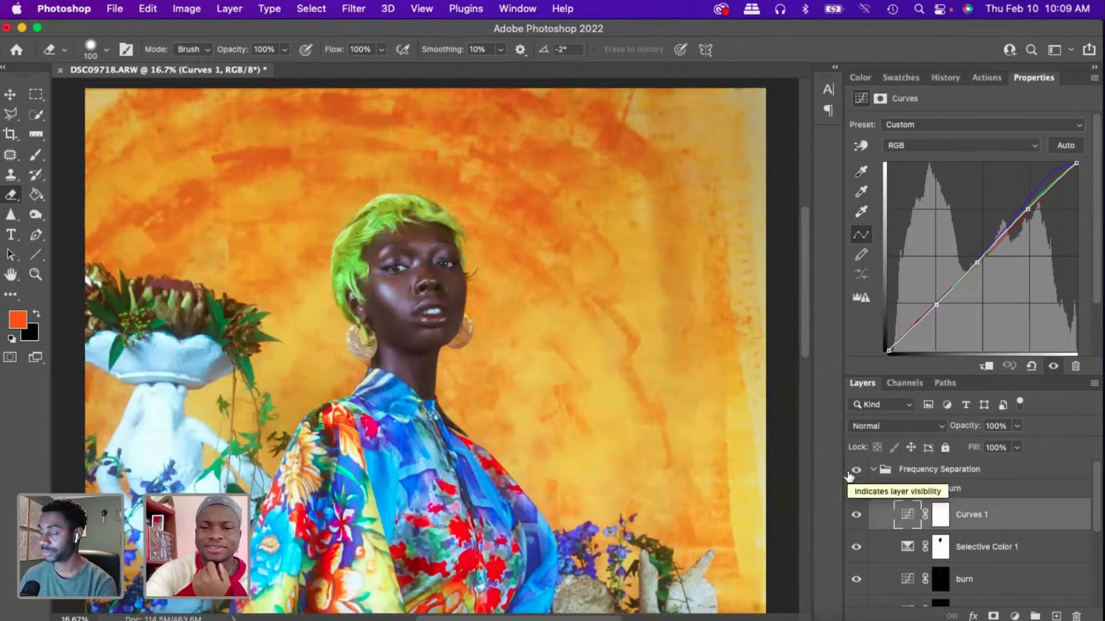
# - Review the whole portrait, then examine the skin tones and highlights on the model's face at 100% magnification
pyautogui.press('super+minus')
pyautogui.press('super+minus')
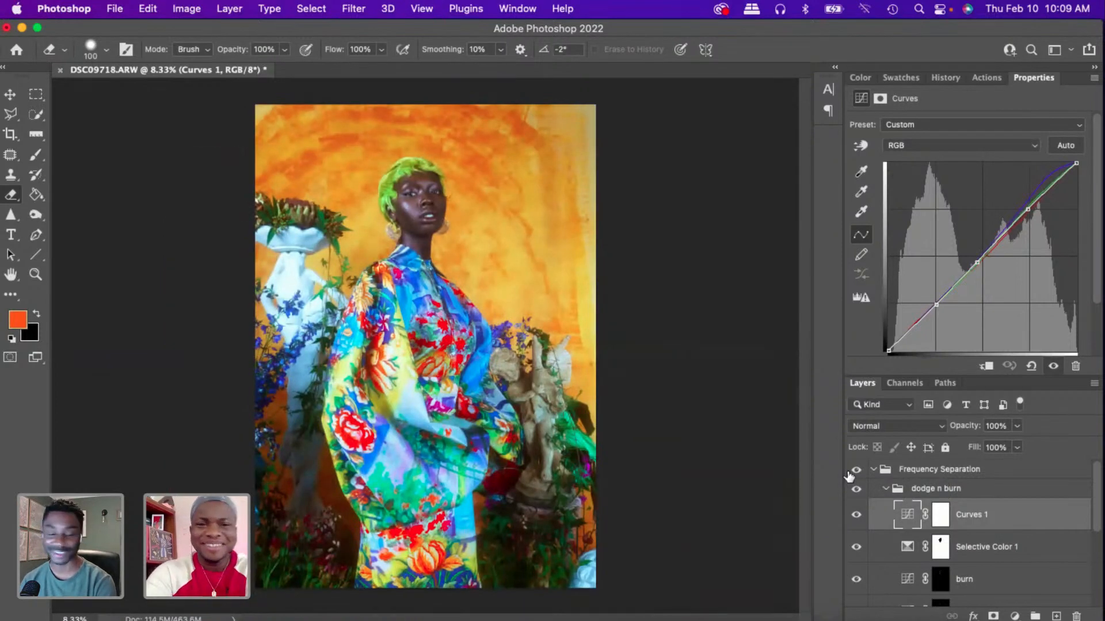
pyautogui.press('super+plus')
pyautogui.press('super+plus')
pyautogui.press('super+plus')
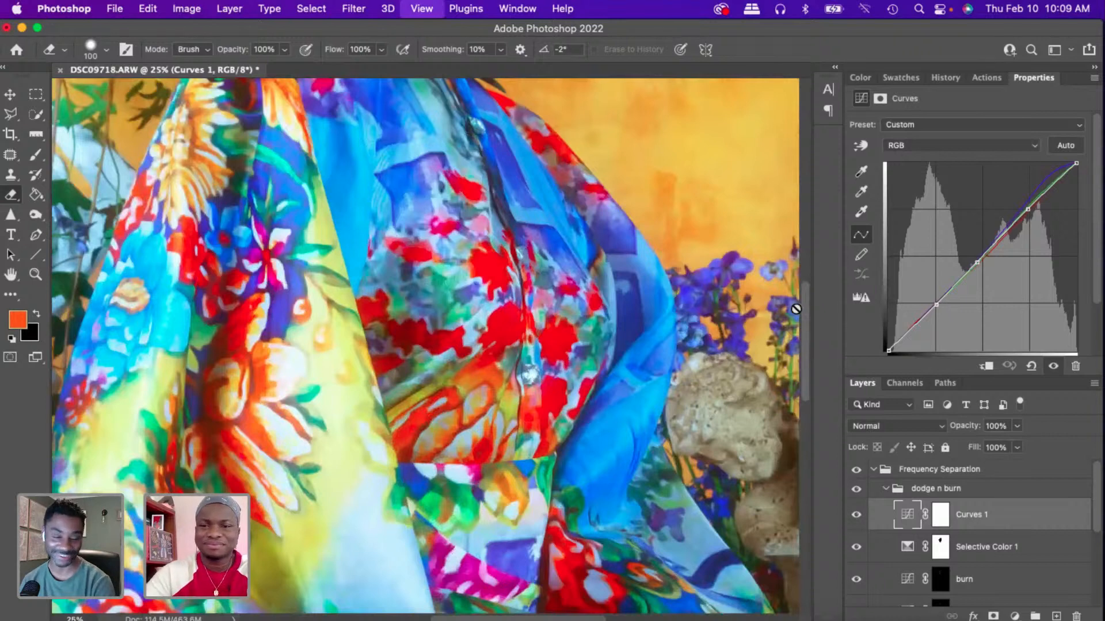
pyautogui.press('super+plus')
pyautogui.moveTo(805, 322); pyautogui.dragTo(800, 222)
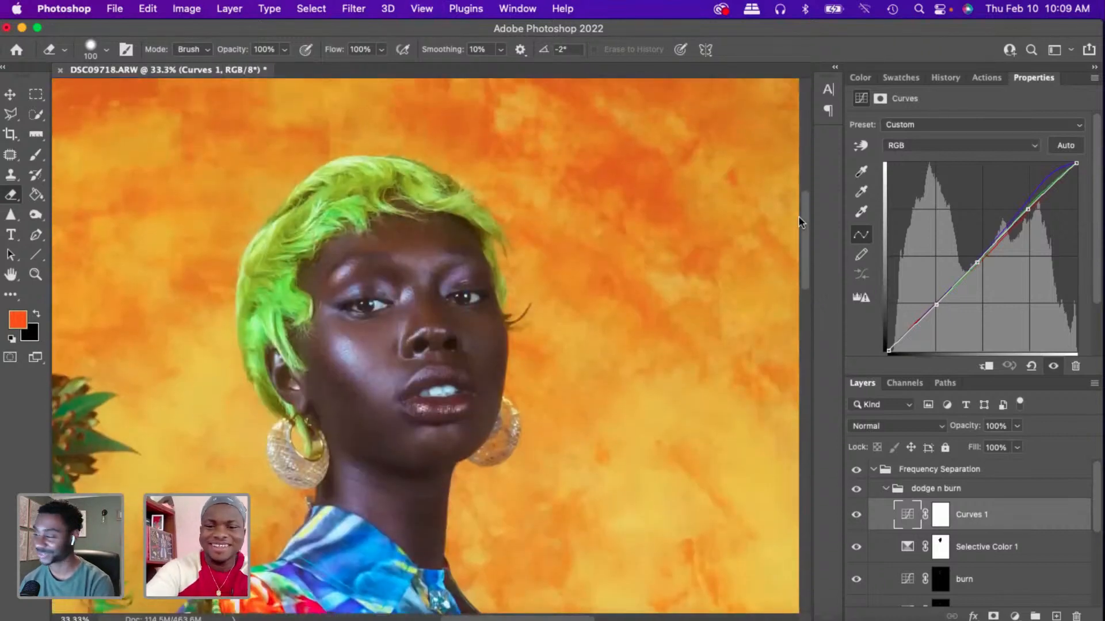
pyautogui.press('super+plus')
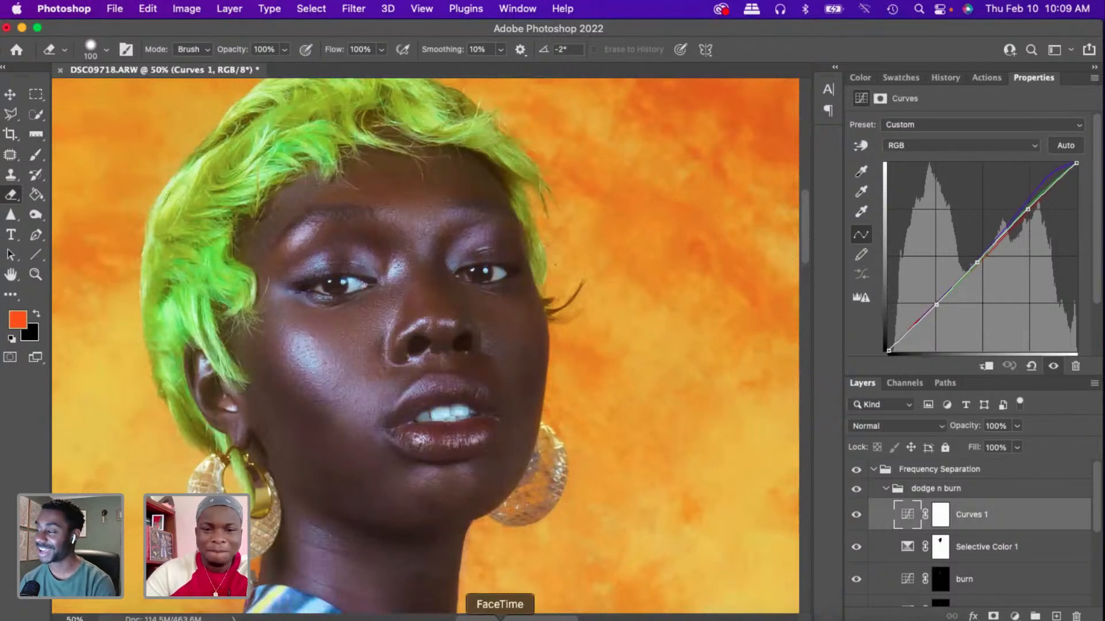
pyautogui.hscroll(-5, 426, 345)
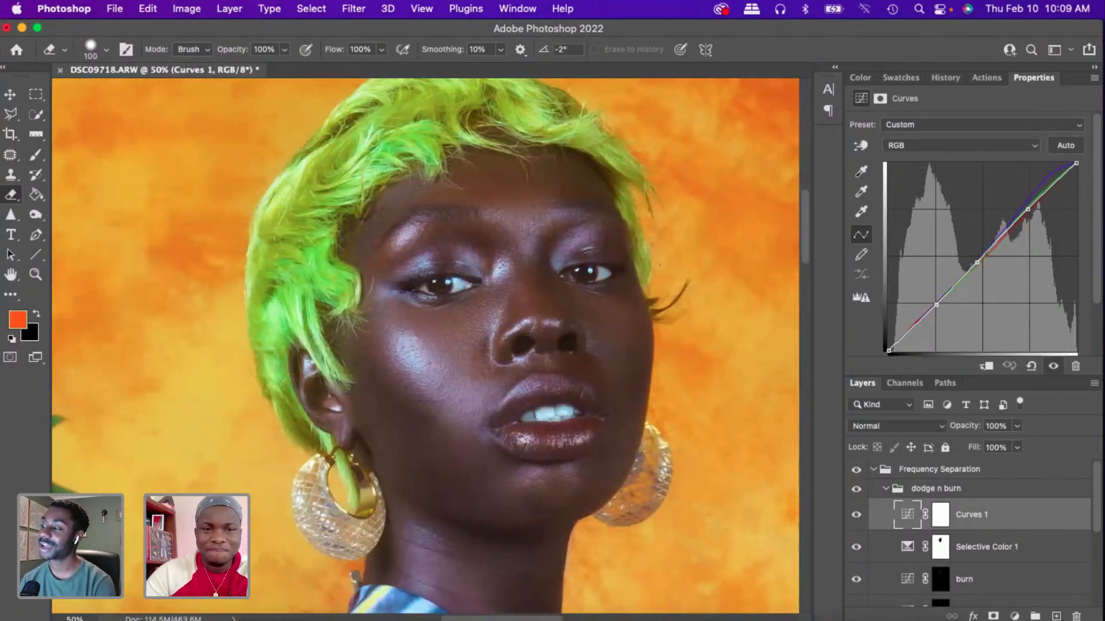
pyautogui.hscroll(2, 426, 345)
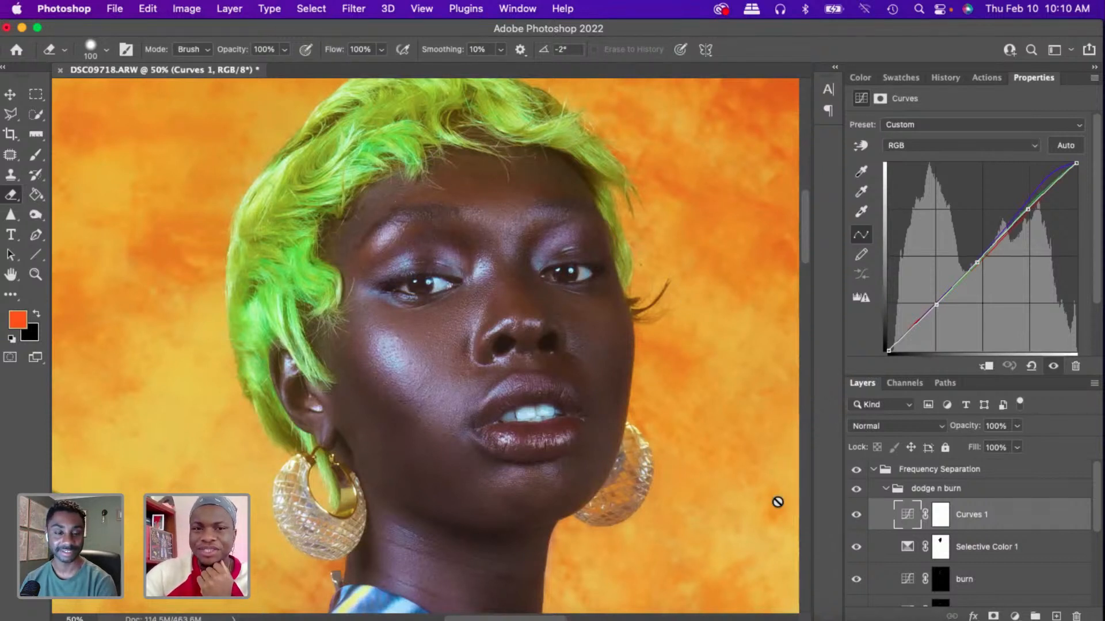
pyautogui.press('super+plus')
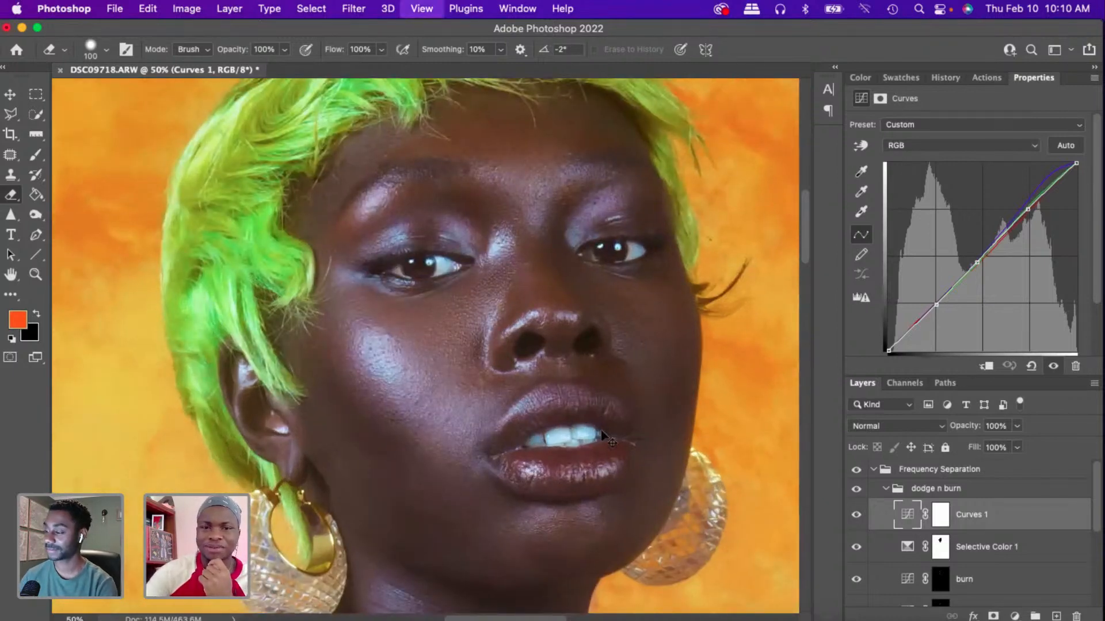
pyautogui.press('super+plus')
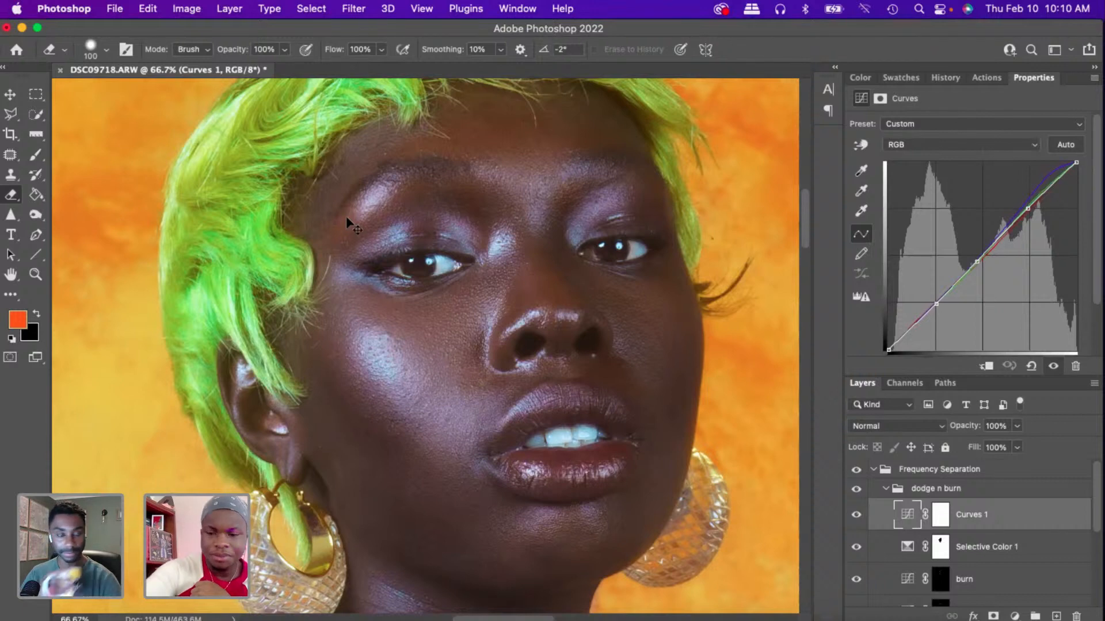
pyautogui.press('super+plus')
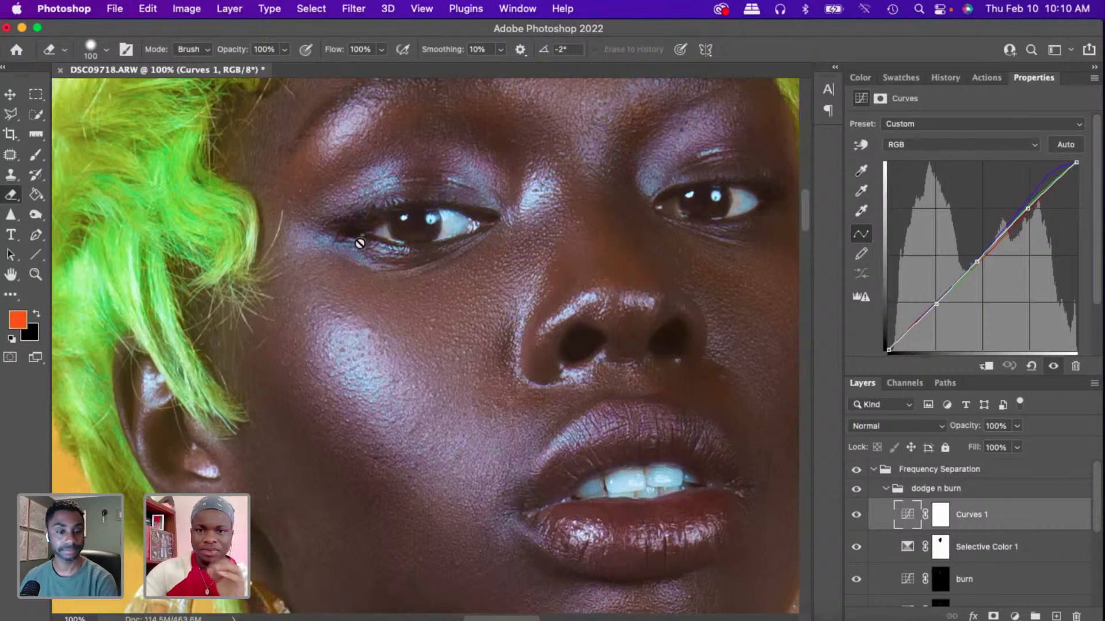
pyautogui.click(1014, 616)
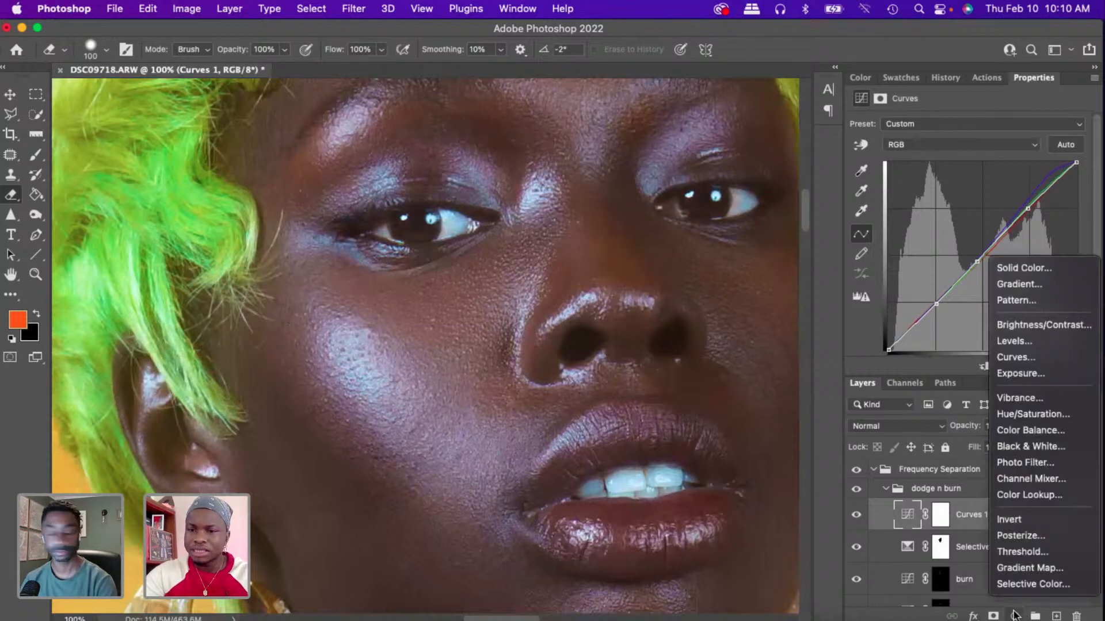
pyautogui.click(1024, 570)
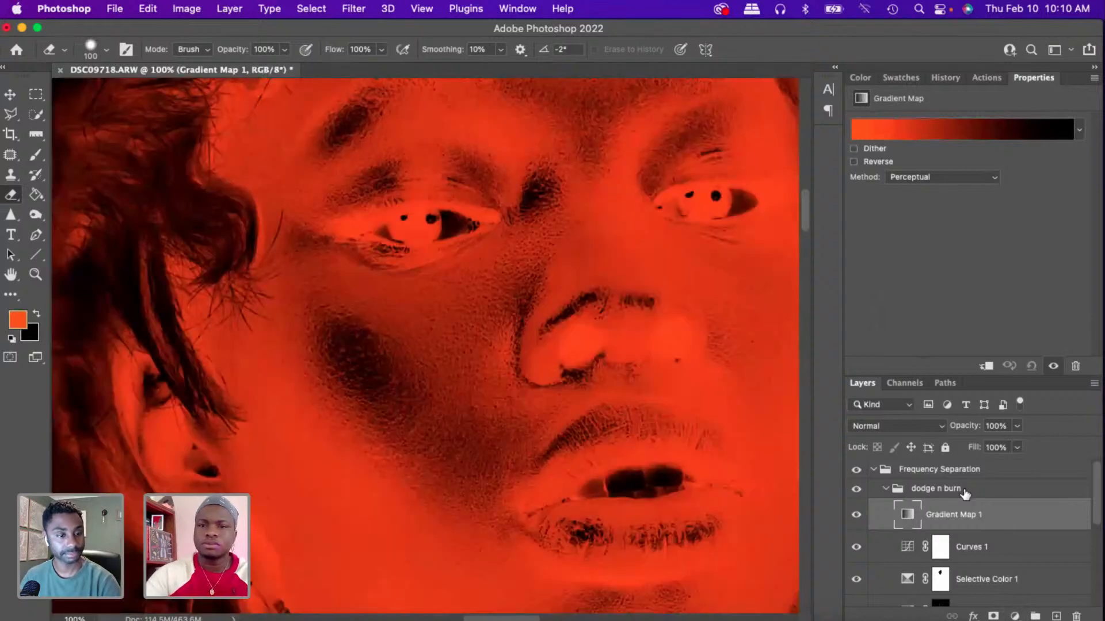
pyautogui.press('BackSpace')
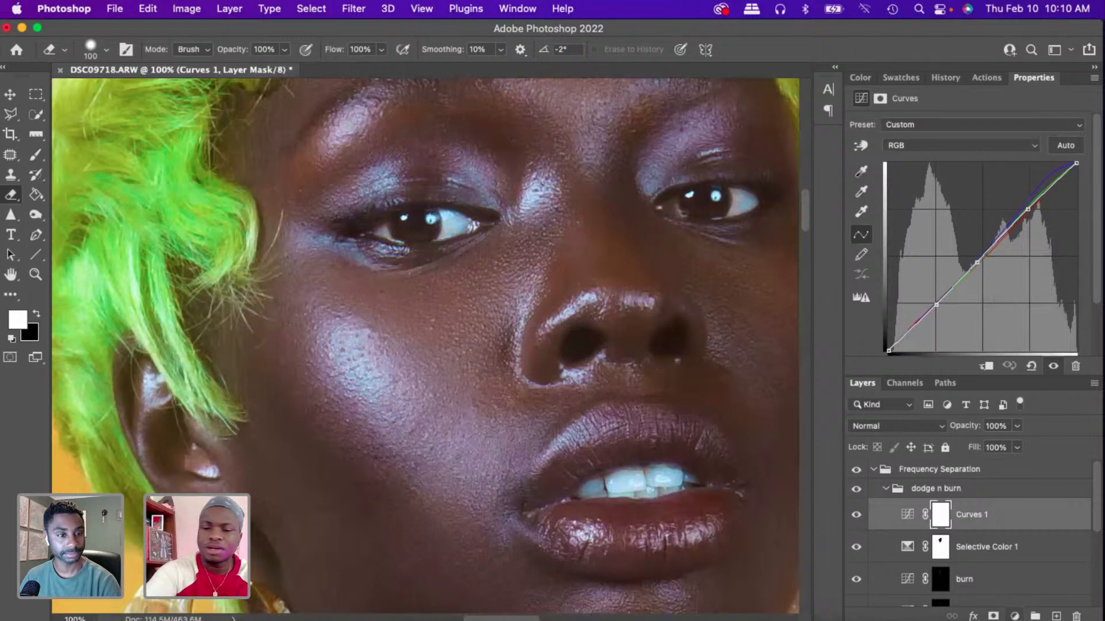
# - Add a white-to-black Gradient Map adjustment layer above the Curves 1 layer
pyautogui.press('super+minus')
pyautogui.press('super+minus')
pyautogui.press('super+minus')
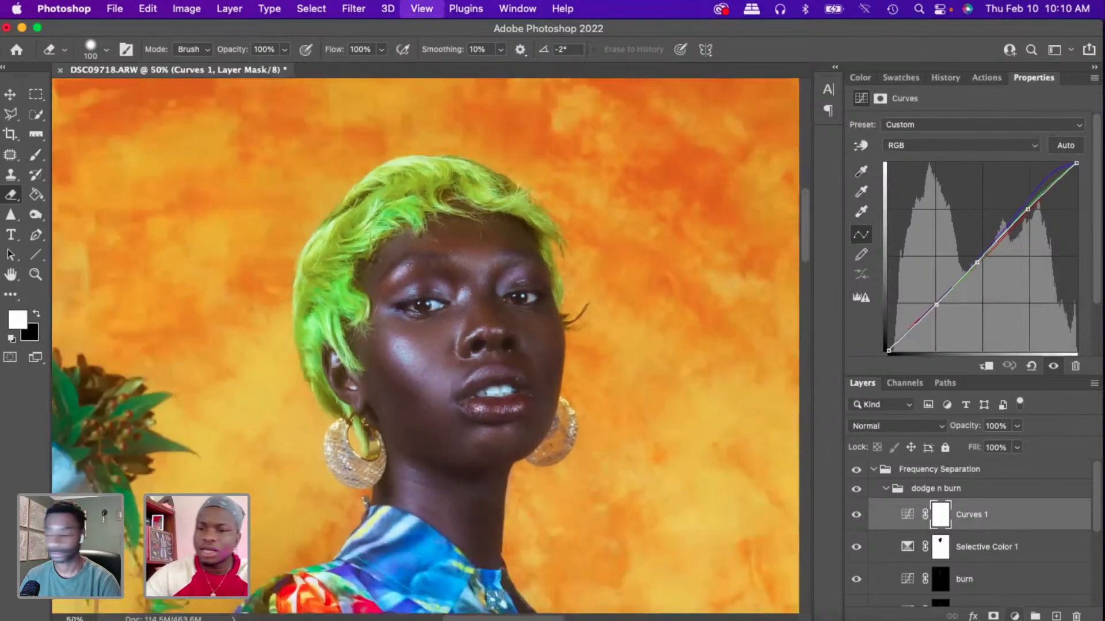
pyautogui.click(1014, 615)
pyautogui.click(1013, 569)
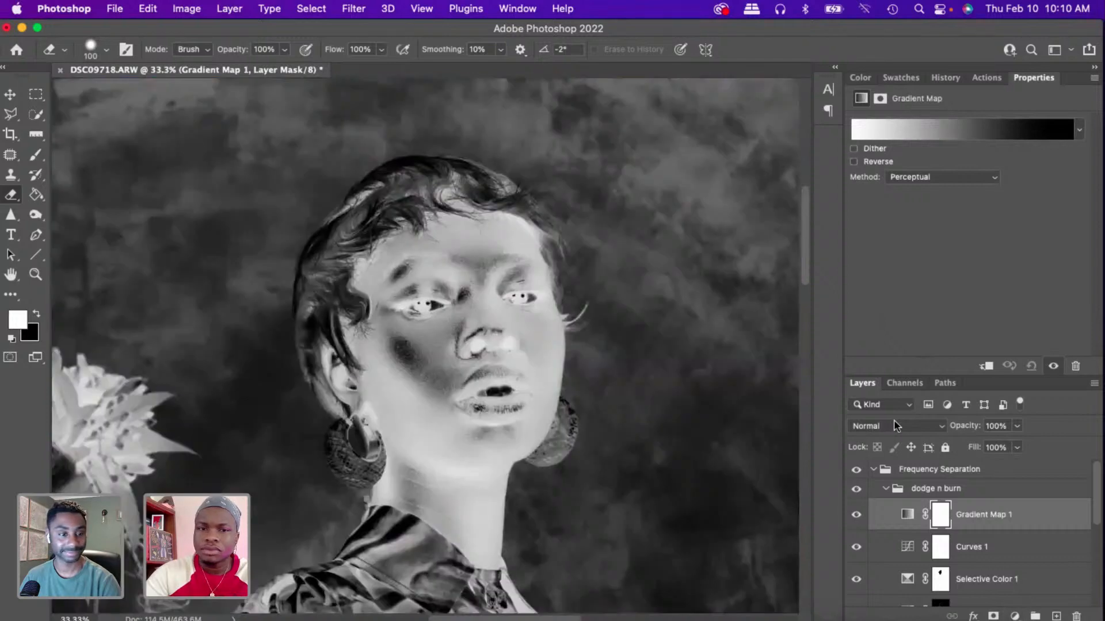
# - Set the Gradient Map 1 layer's blend mode to Color and lower its opacity to 0%
pyautogui.click(896, 426)
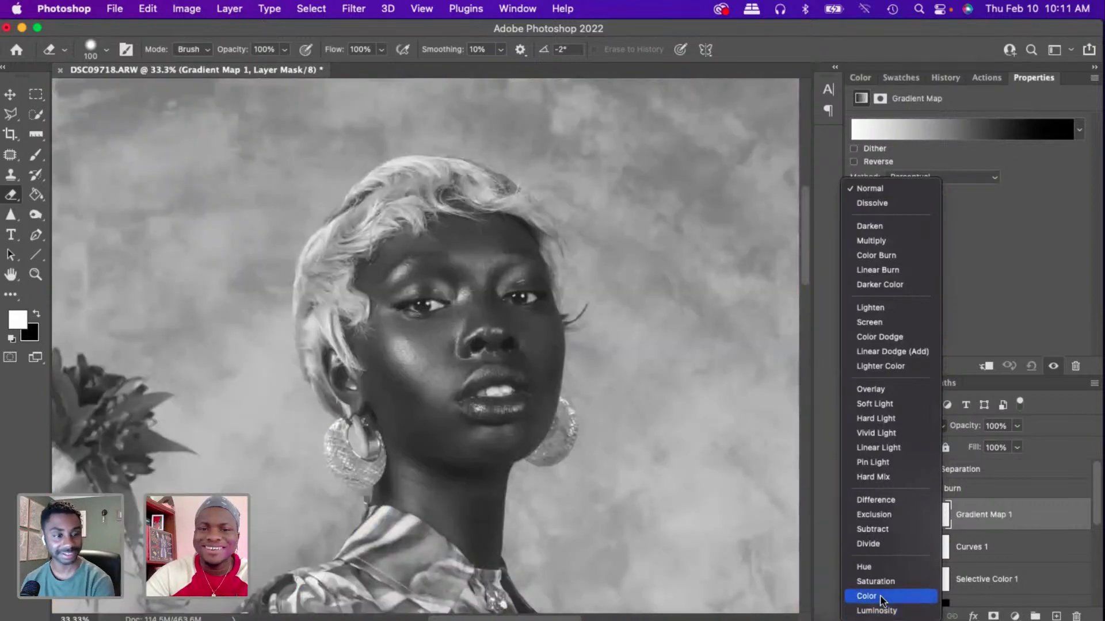
pyautogui.click(879, 596)
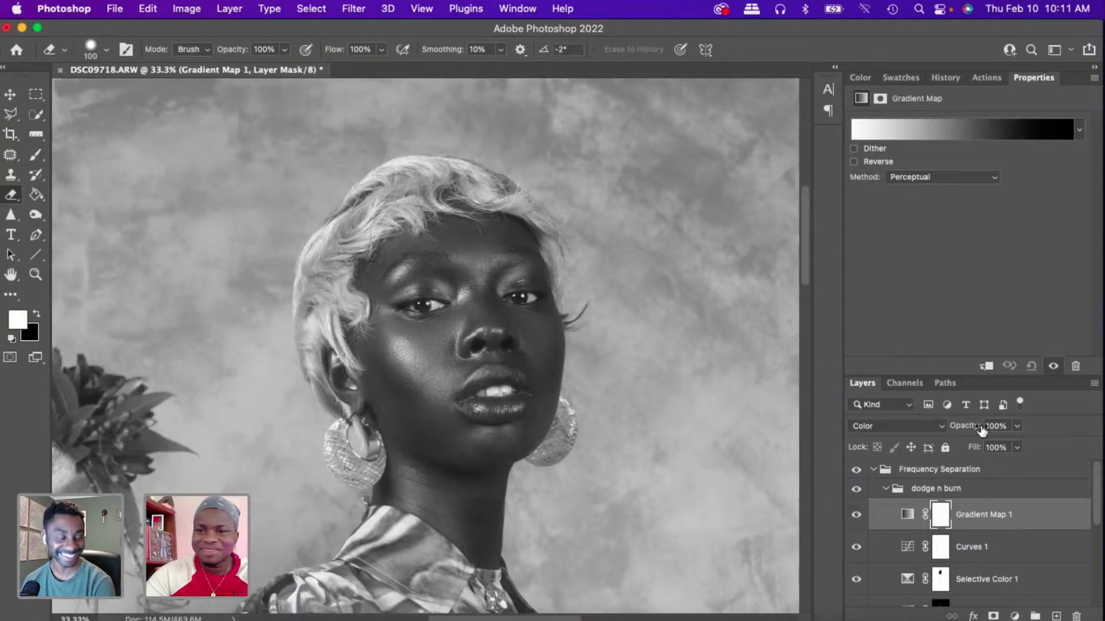
pyautogui.click(938, 426)
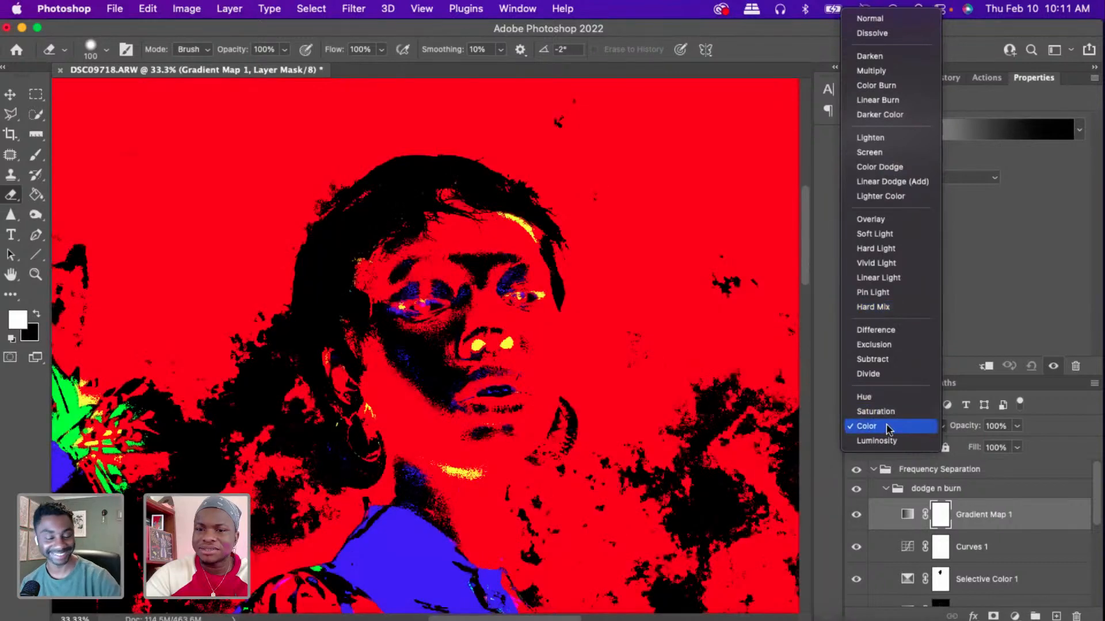
pyautogui.click(873, 427)
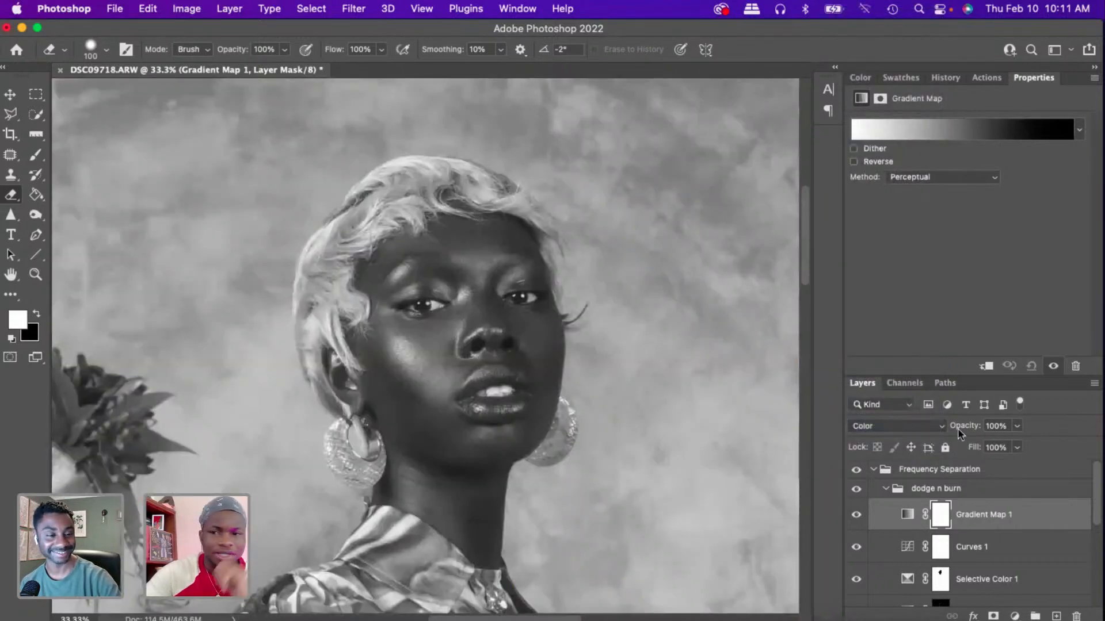
pyautogui.moveTo(972, 429); pyautogui.dragTo(703, 406)
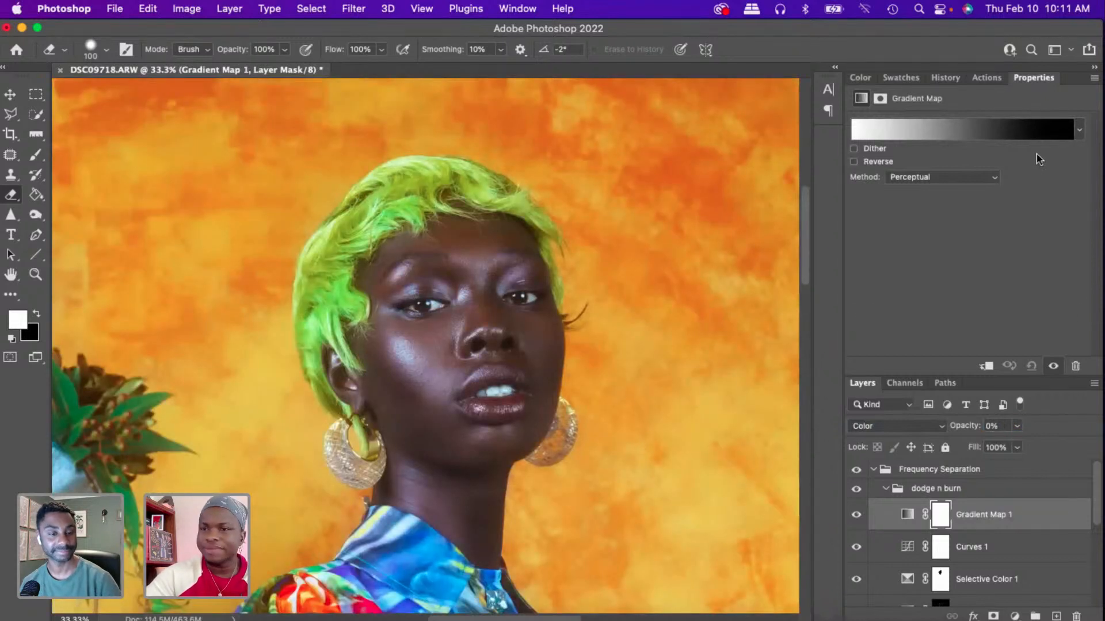
pyautogui.click(850, 123)
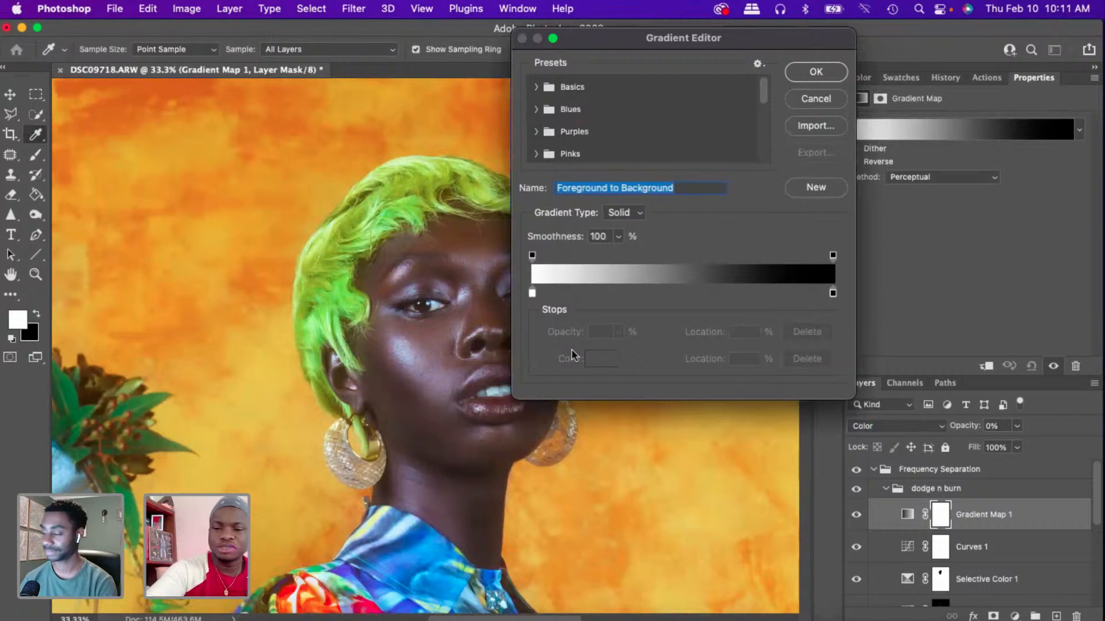
pyautogui.press('super+plus')
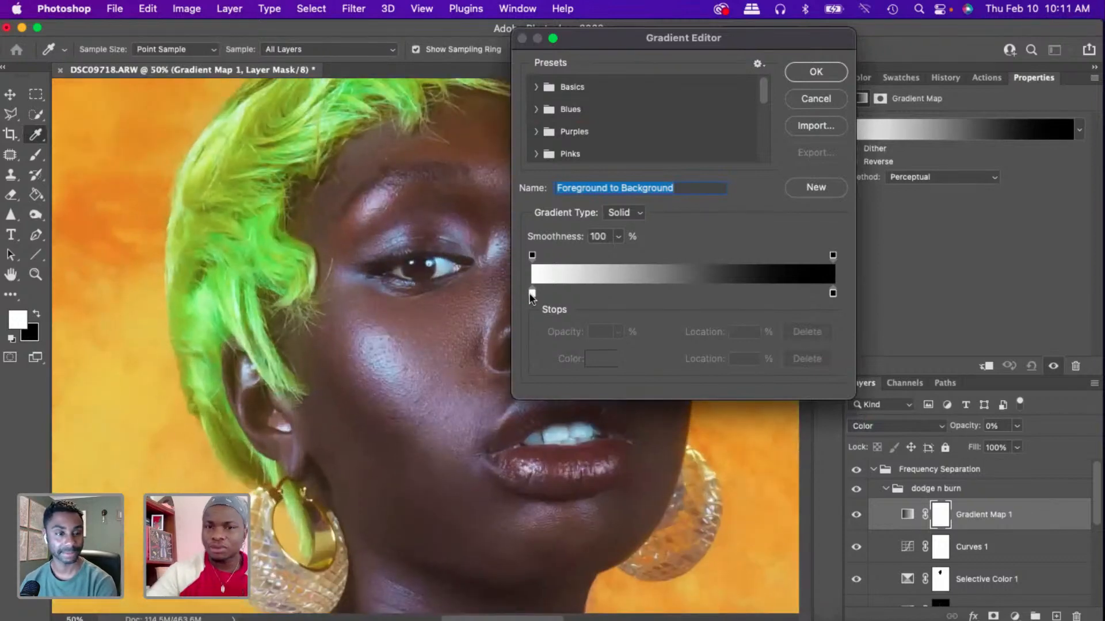
pyautogui.press('super+plus')
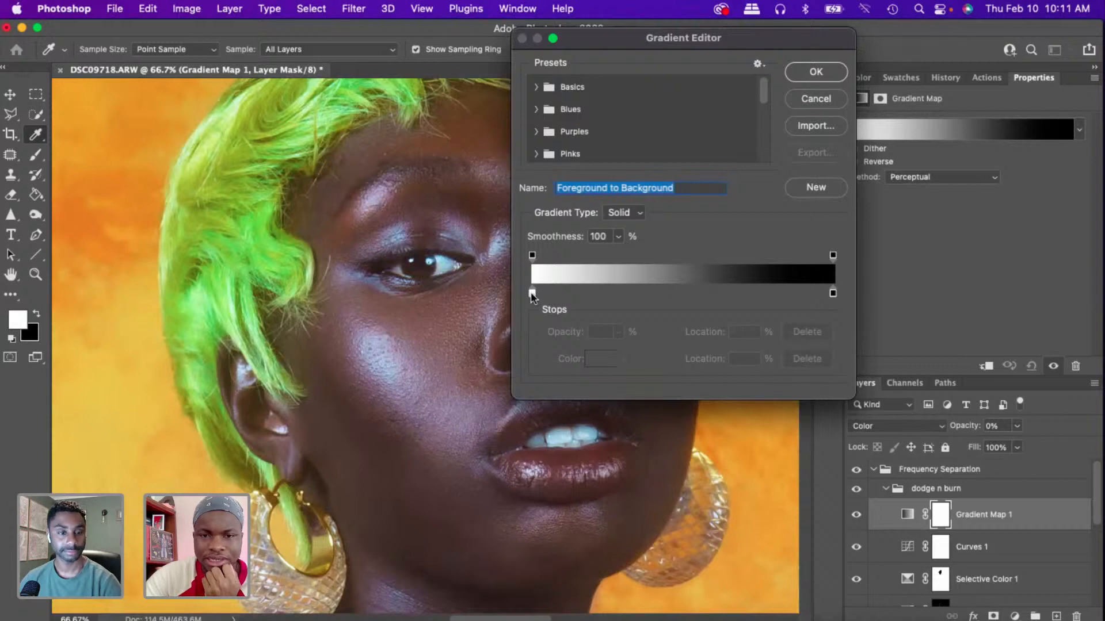
pyautogui.click(532, 295)
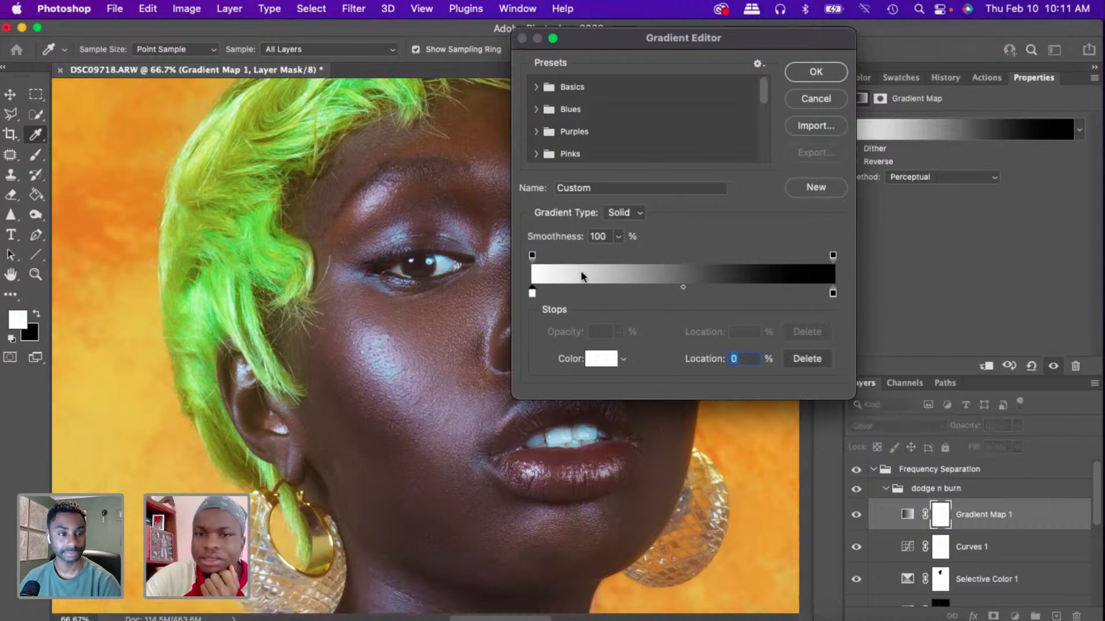
pyautogui.click(813, 101)
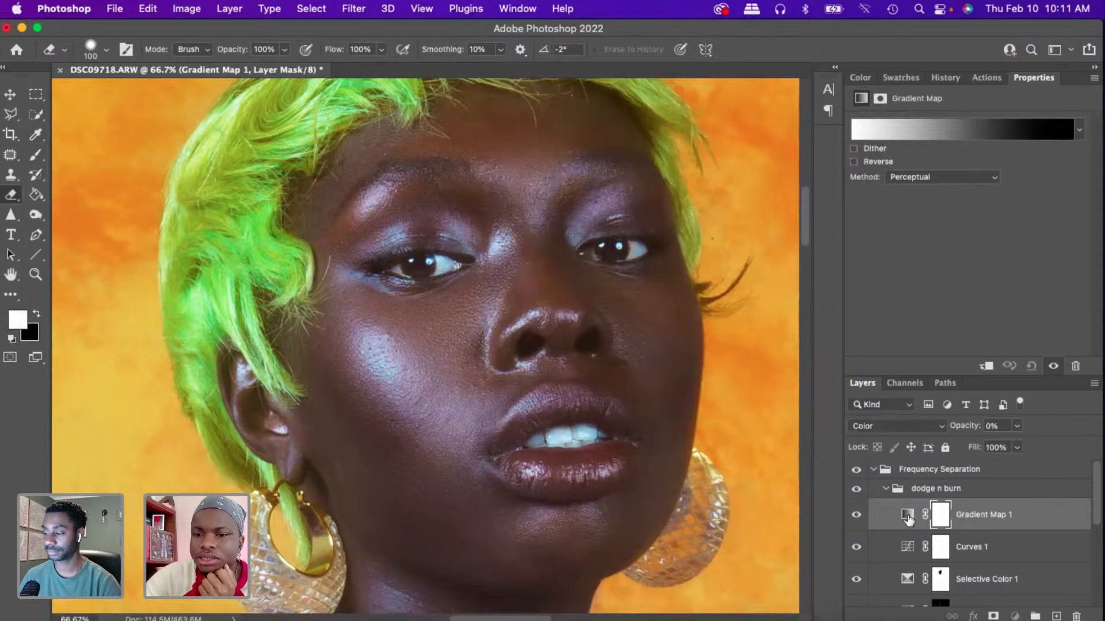
# - Edit the gradient map and recolor its white starting stop with a mid skin tone sampled from the model's lower cheek
pyautogui.click(907, 514)
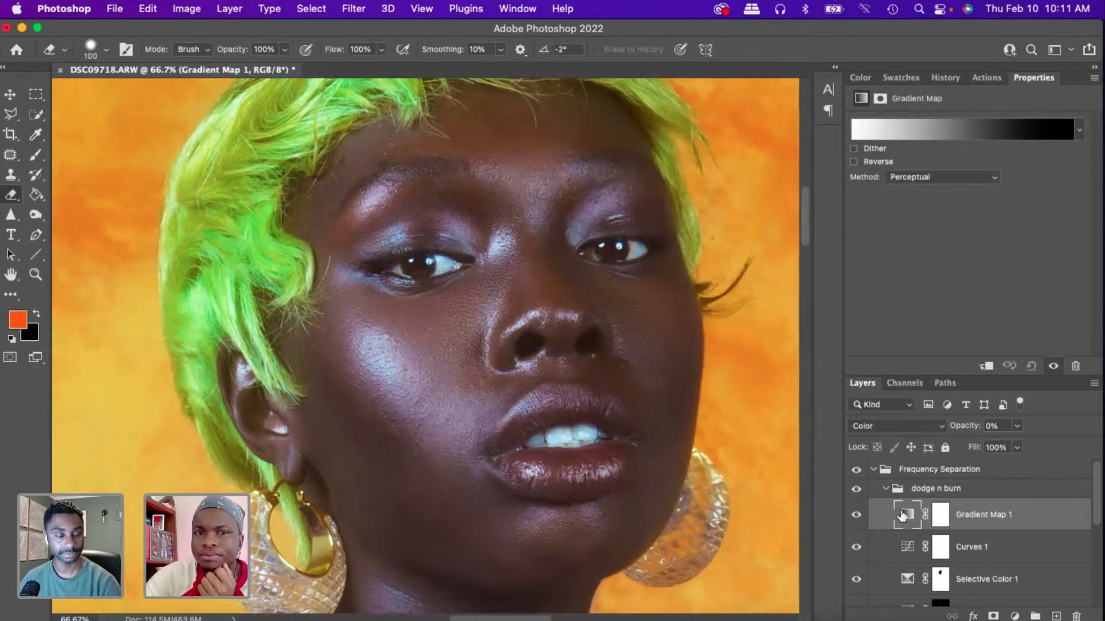
pyautogui.click(947, 137)
pyautogui.click(532, 294)
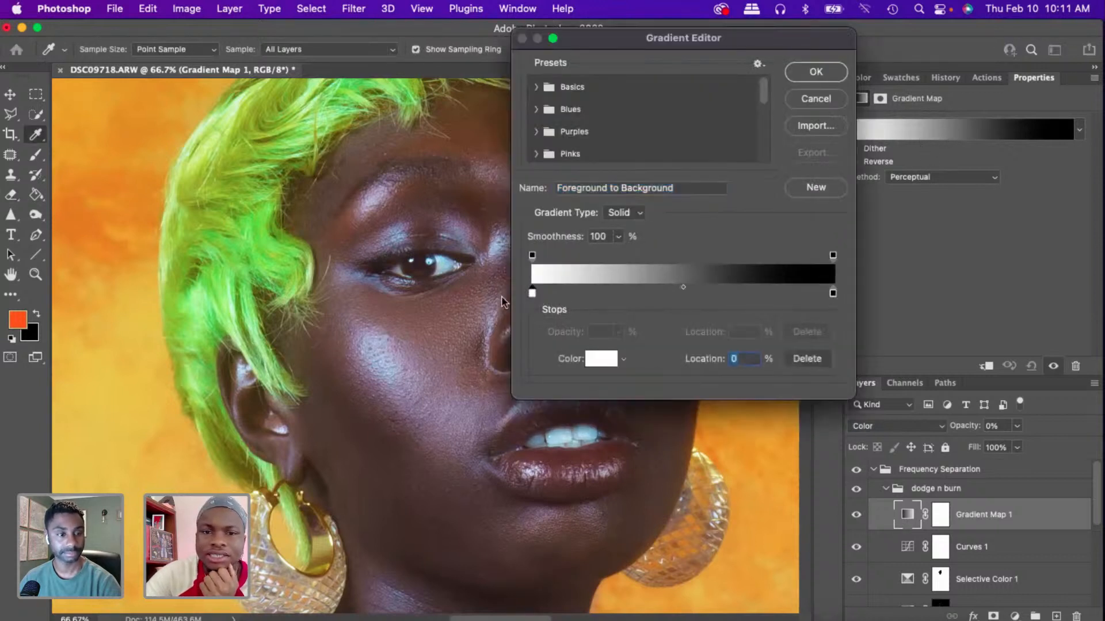
pyautogui.moveTo(394, 359); pyautogui.dragTo(456, 404)
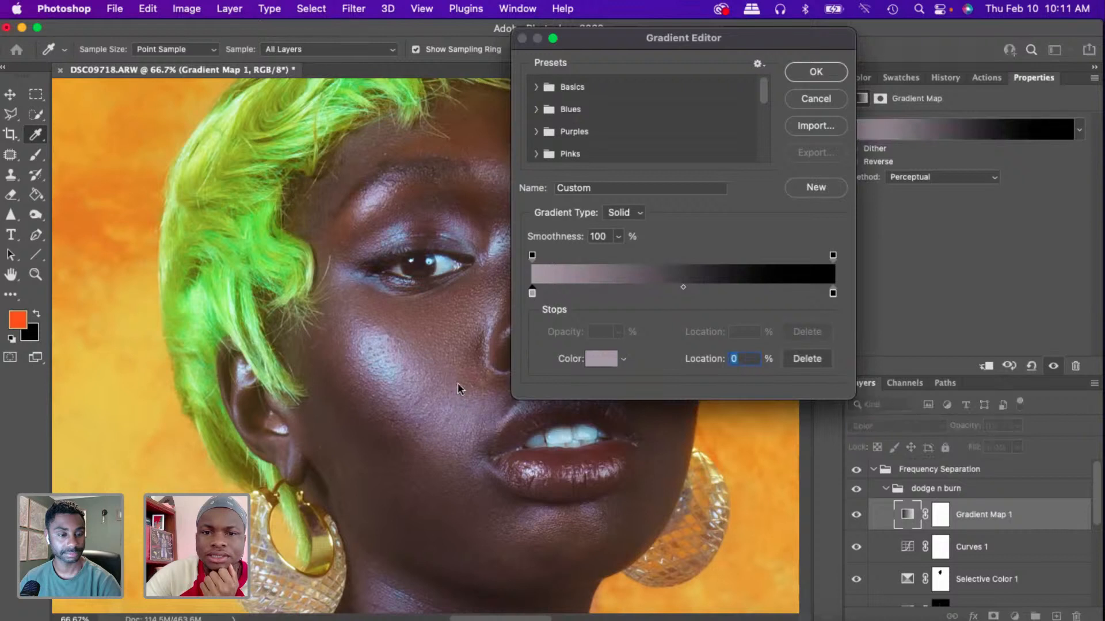
pyautogui.click(437, 470)
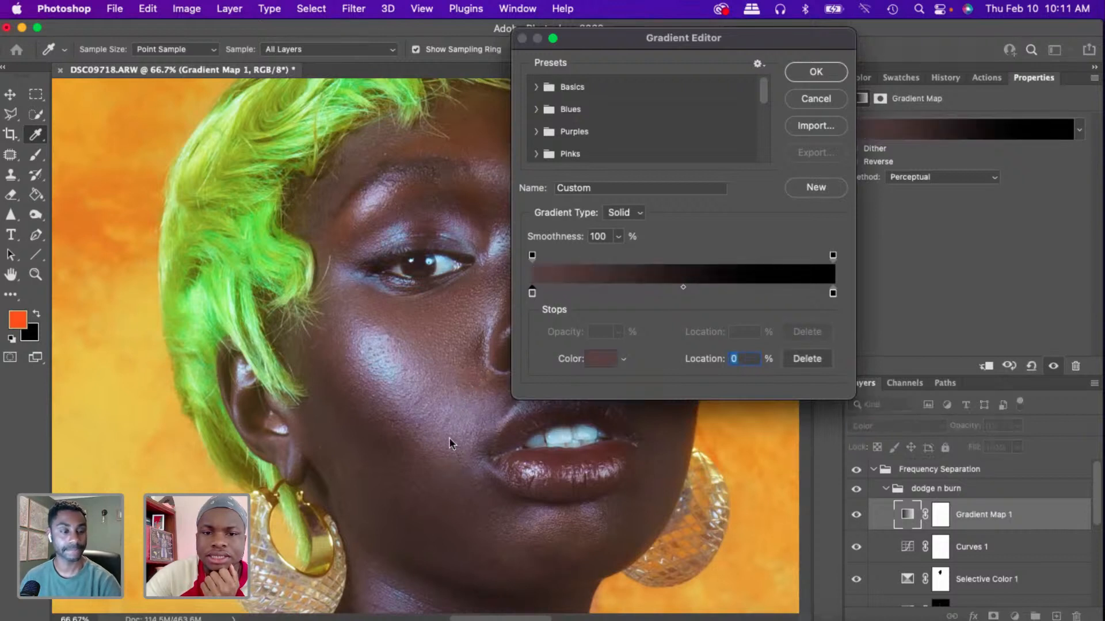
pyautogui.click(451, 452)
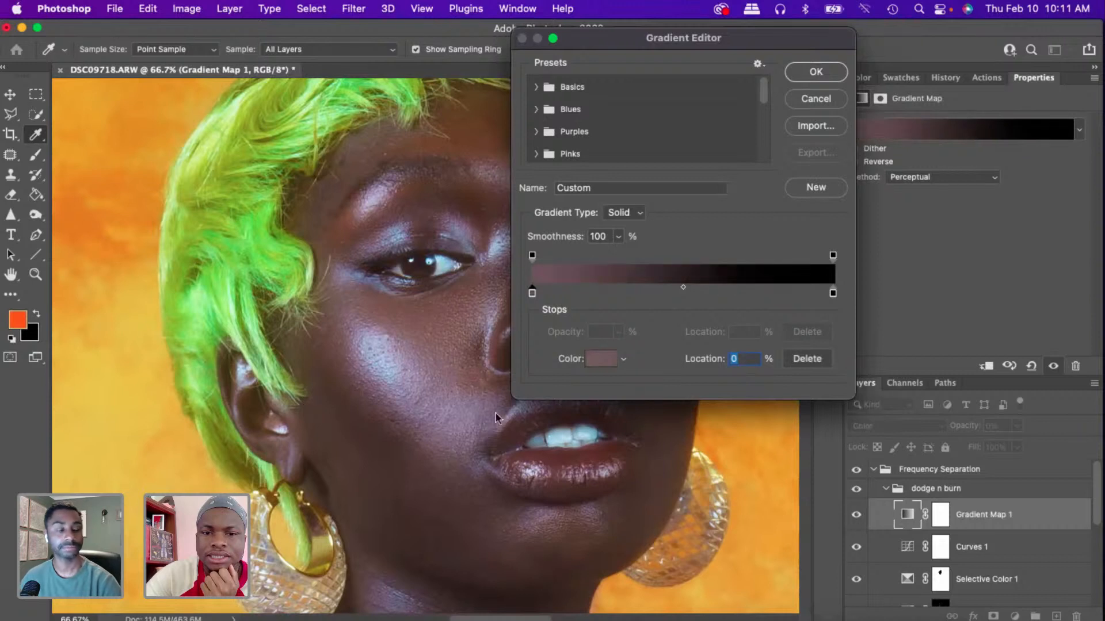
# - Recolor the gradient's black end stop with a darker skin tone sampled near the chin and apply the gradient
pyautogui.click(832, 294)
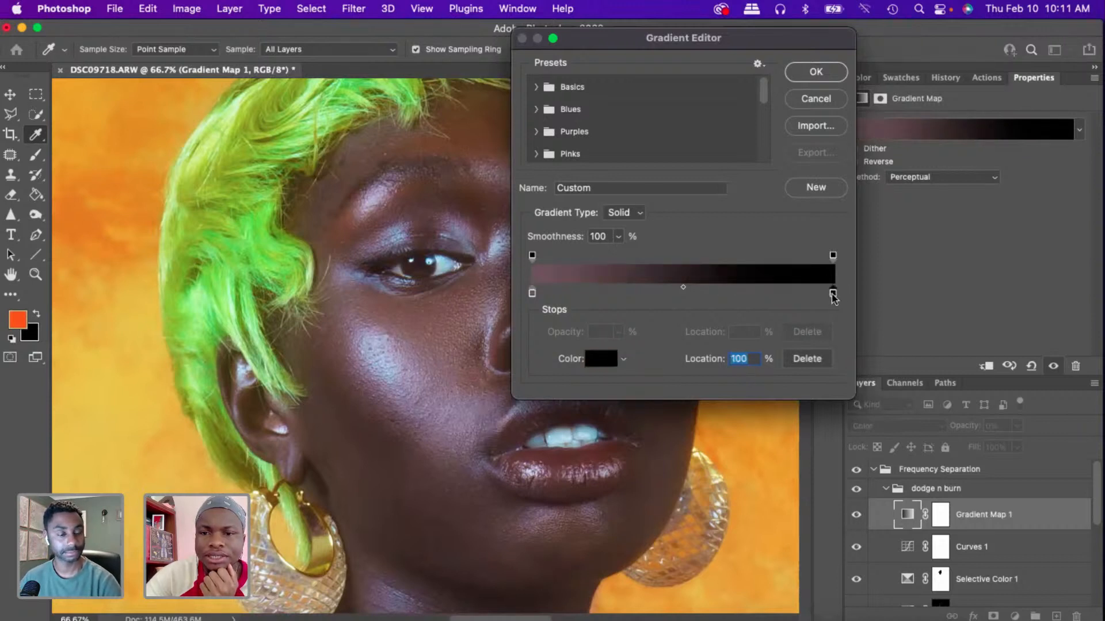
pyautogui.click(470, 497)
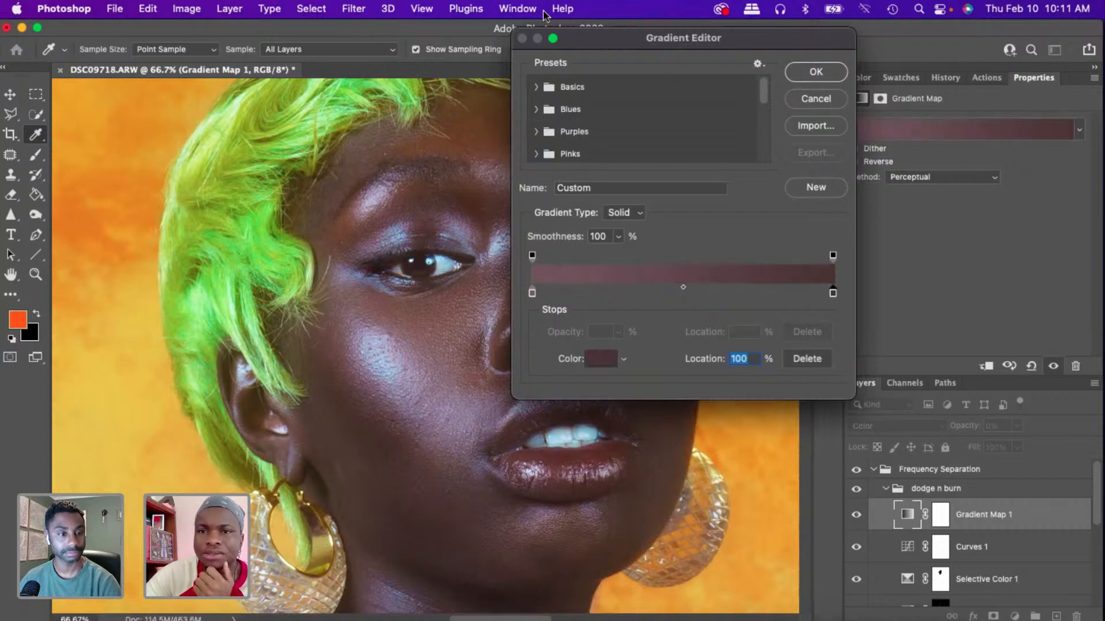
pyautogui.click(817, 73)
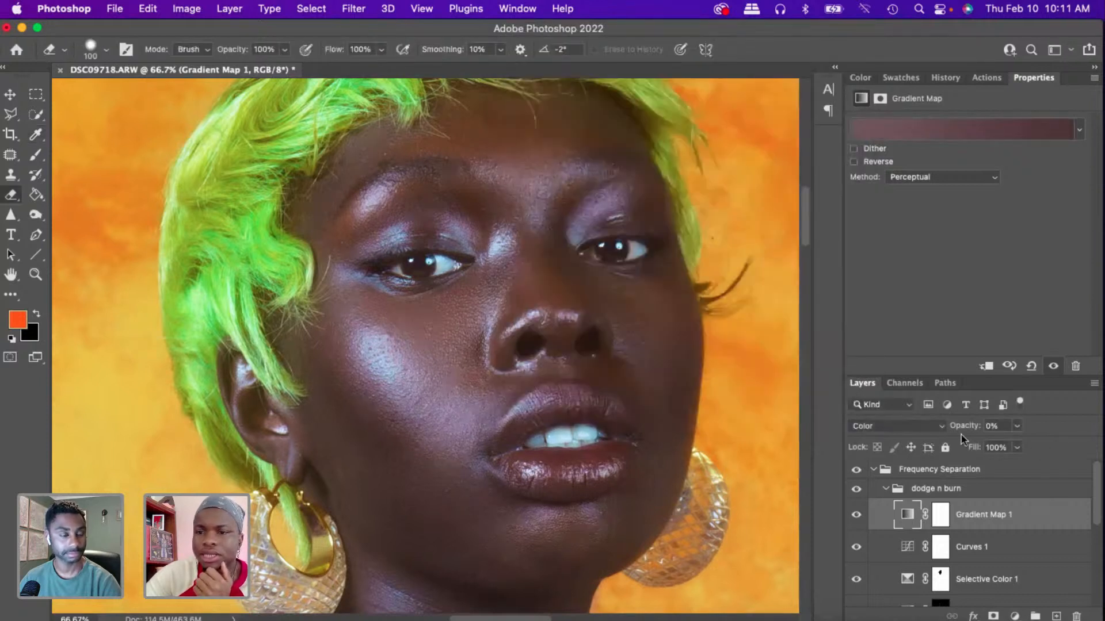
# - Raise the Gradient Map 1 layer's opacity to 38% and invert its layer mask to black
pyautogui.moveTo(960, 427)
pyautogui.mouseDown()
pyautogui.moveTo(983, 431)
pyautogui.moveTo(959, 432)
pyautogui.mouseUp()
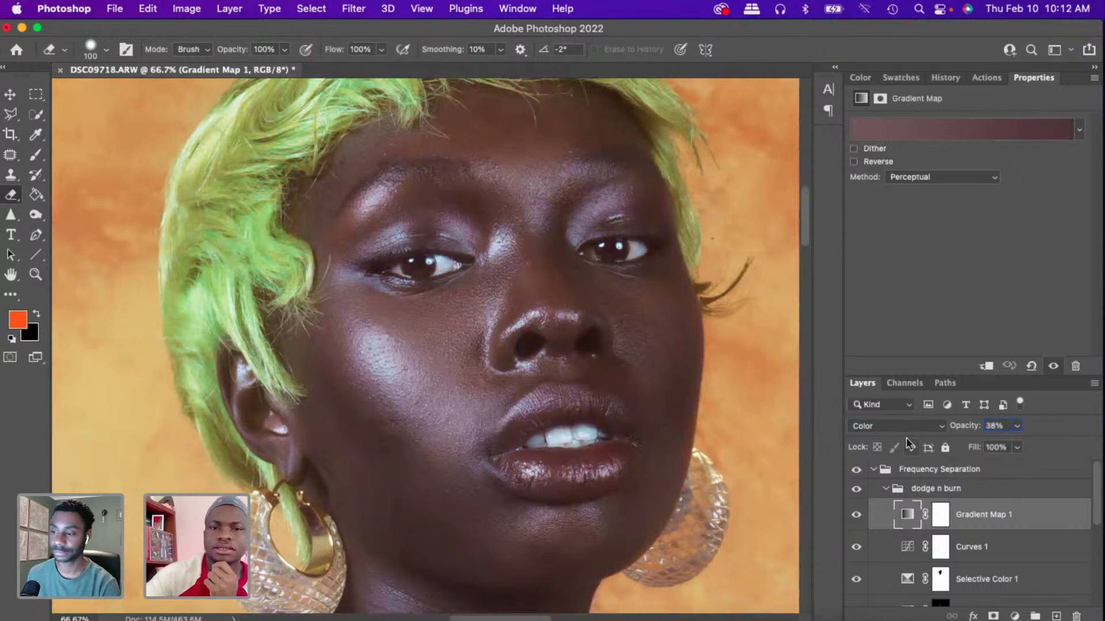
pyautogui.click(946, 520)
pyautogui.press('super+i')
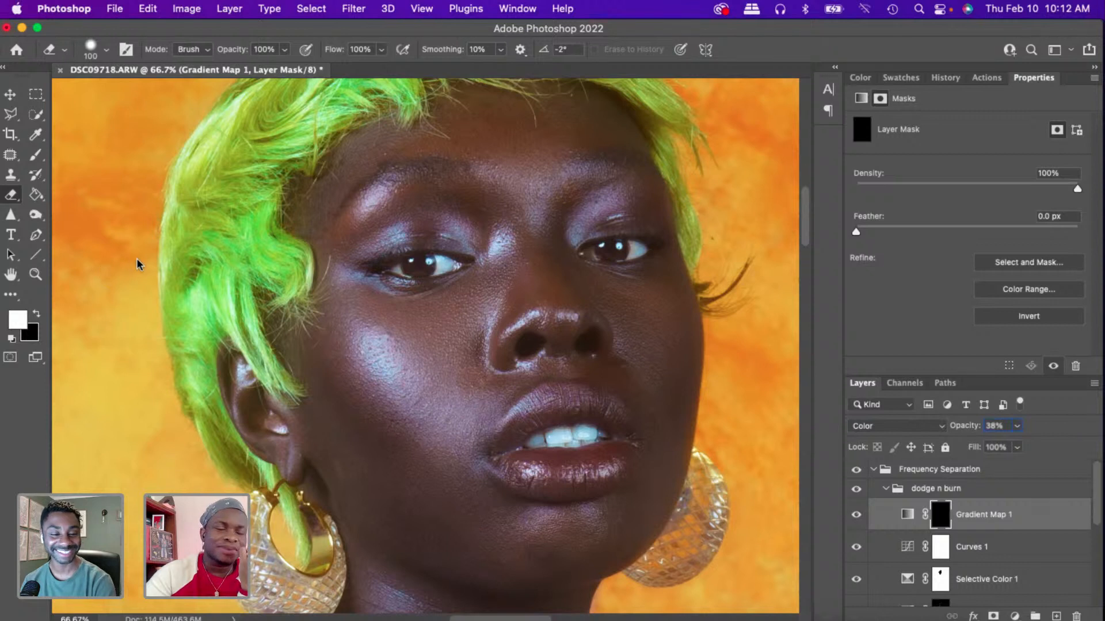
# - Erase the black of the Gradient Map 1 mask over the model's face, using the mask overlay to fill missed spots around lips, nose, eyes and hairline
pyautogui.click(35, 315)
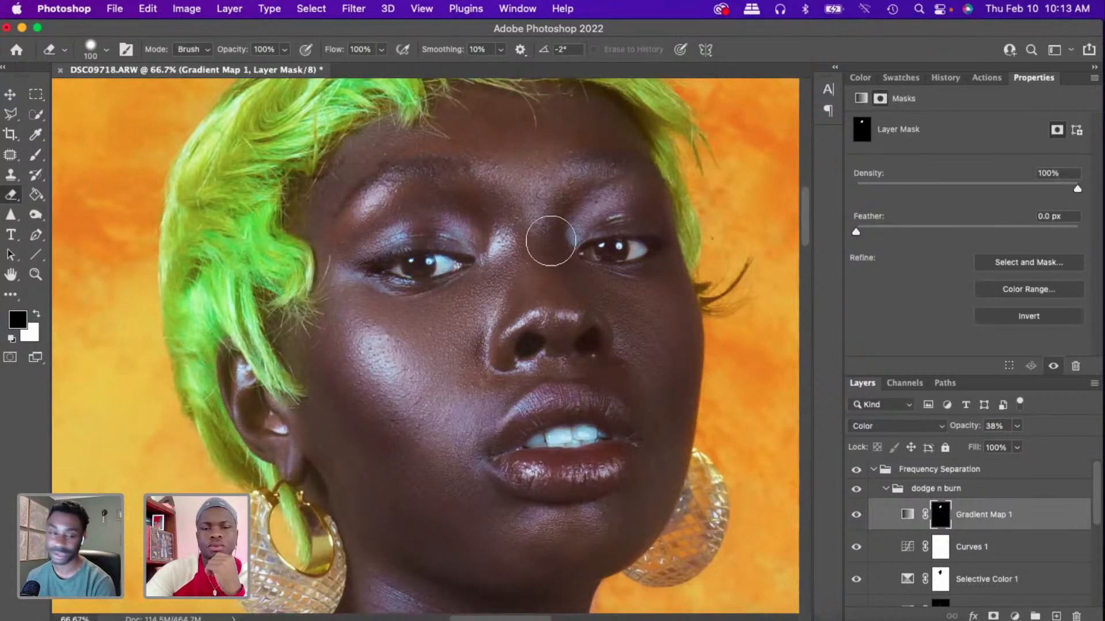
pyautogui.scroll(-2, 530, 394)
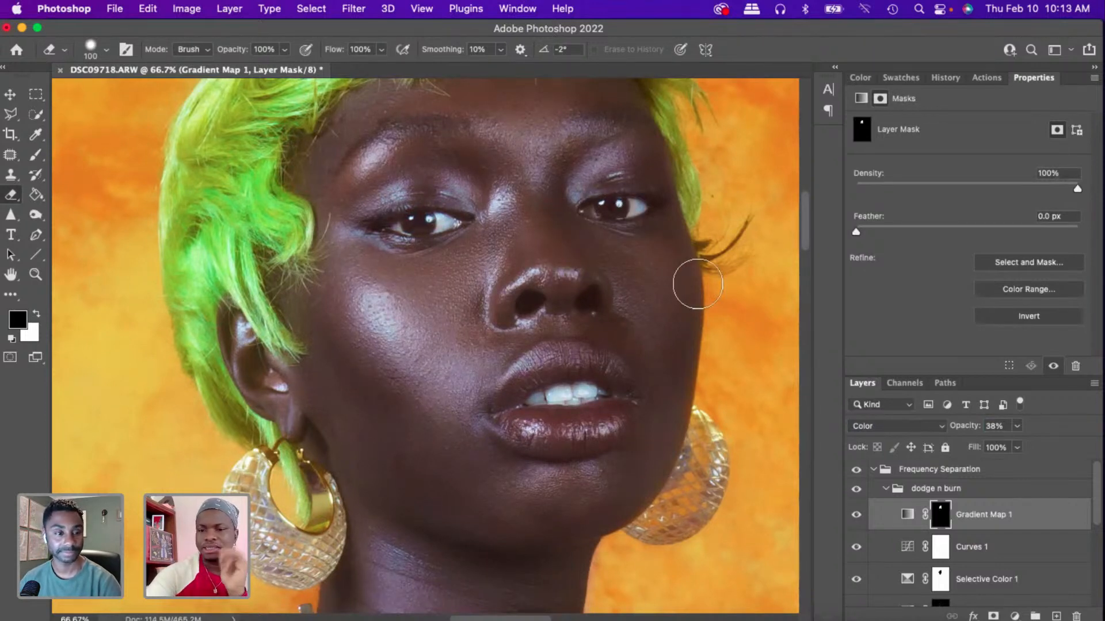
pyautogui.press('\\')
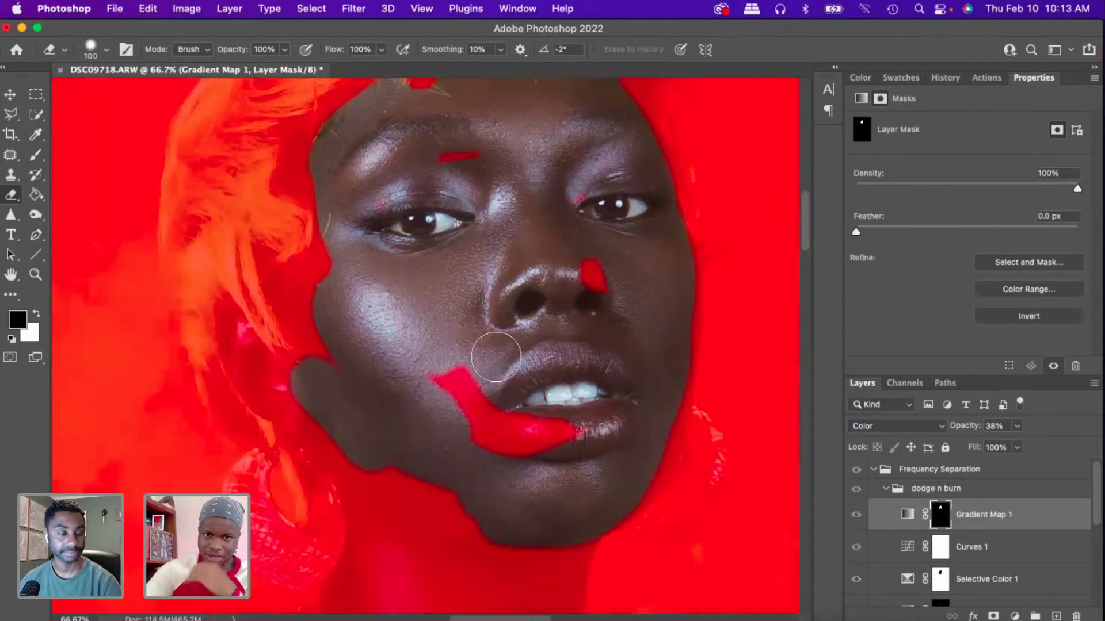
pyautogui.moveTo(616, 297); pyautogui.dragTo(592, 259)
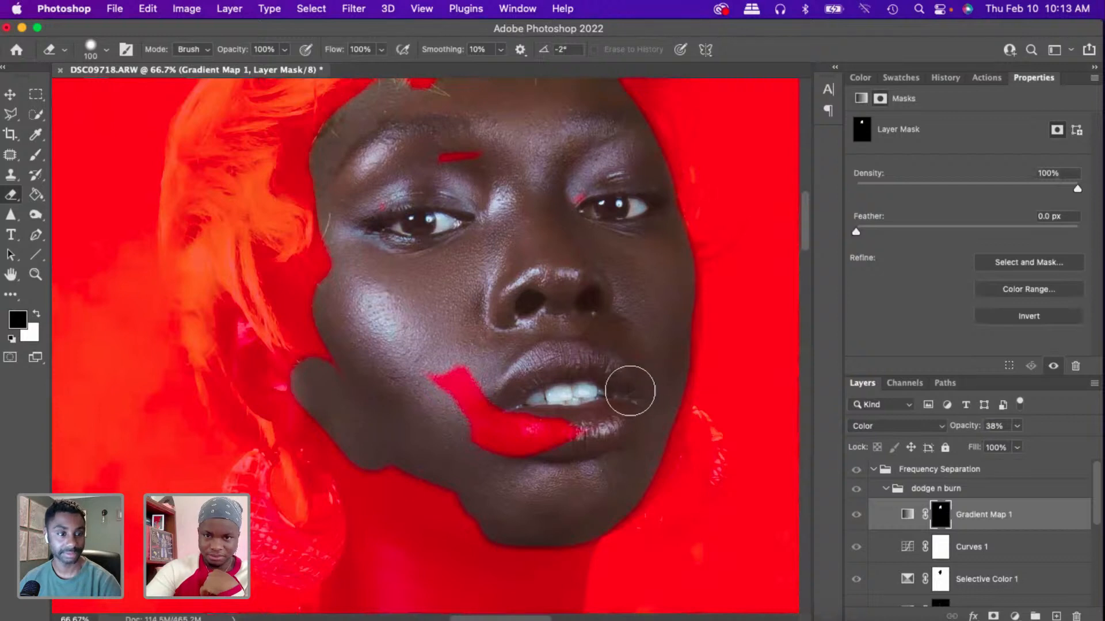
pyautogui.moveTo(506, 426)
pyautogui.mouseDown()
pyautogui.moveTo(453, 420)
pyautogui.moveTo(482, 442)
pyautogui.moveTo(417, 396)
pyautogui.moveTo(431, 357)
pyautogui.mouseUp()
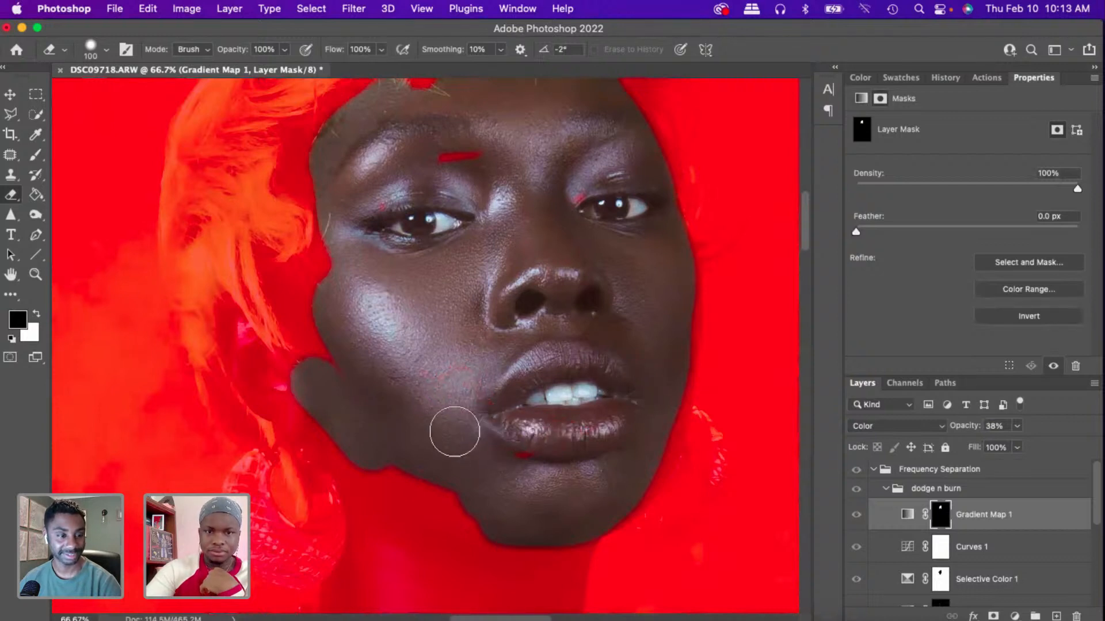
pyautogui.moveTo(308, 343)
pyautogui.mouseDown()
pyautogui.moveTo(305, 312)
pyautogui.moveTo(371, 175)
pyautogui.moveTo(461, 154)
pyautogui.moveTo(422, 107)
pyautogui.mouseUp()
pyautogui.click(382, 203)
pyautogui.click(578, 197)
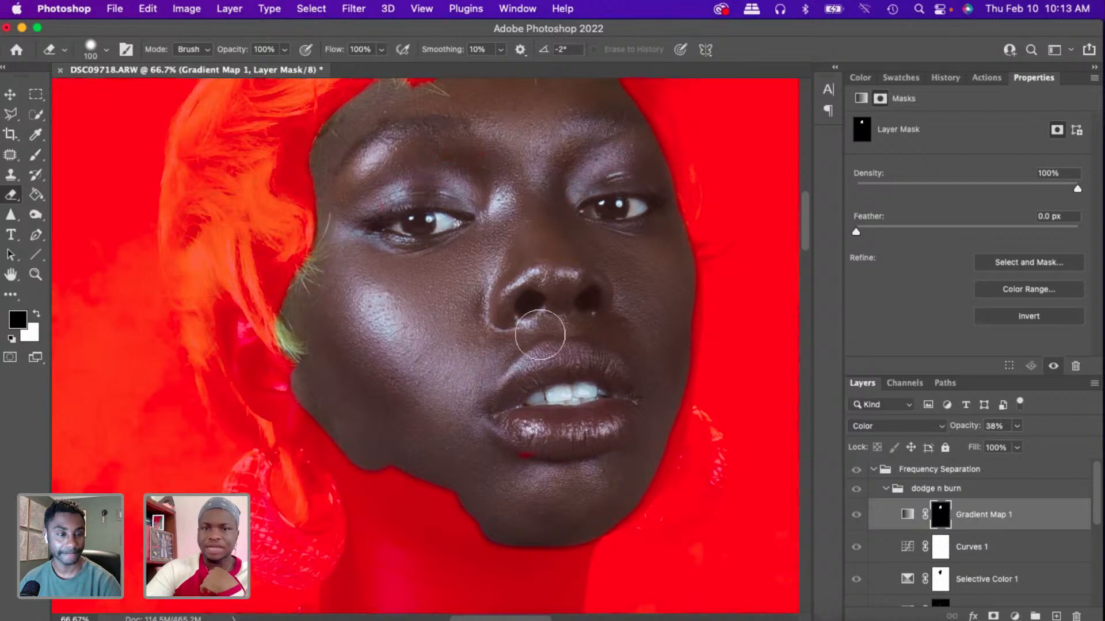
# - Erase the Gradient Map 1 mask overlay along the jaw, lower cheek and forehead so the effect covers the face
pyautogui.moveTo(529, 471)
pyautogui.mouseDown()
pyautogui.moveTo(484, 478)
pyautogui.moveTo(387, 457)
pyautogui.moveTo(450, 513)
pyautogui.moveTo(439, 517)
pyautogui.moveTo(352, 458)
pyautogui.moveTo(320, 417)
pyautogui.mouseUp()
pyautogui.scroll(5, 523, 309)
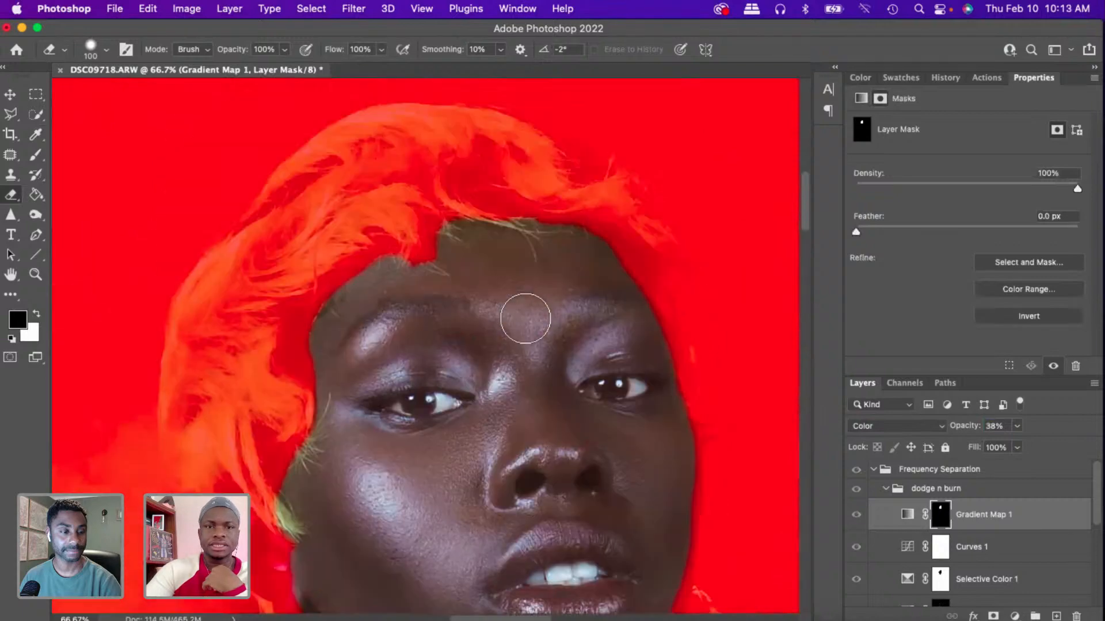
pyautogui.moveTo(476, 244)
pyautogui.mouseDown()
pyautogui.moveTo(605, 267)
pyautogui.moveTo(623, 281)
pyautogui.moveTo(648, 366)
pyautogui.moveTo(636, 405)
pyautogui.moveTo(631, 382)
pyautogui.mouseUp()
pyautogui.scroll(-8, 568, 403)
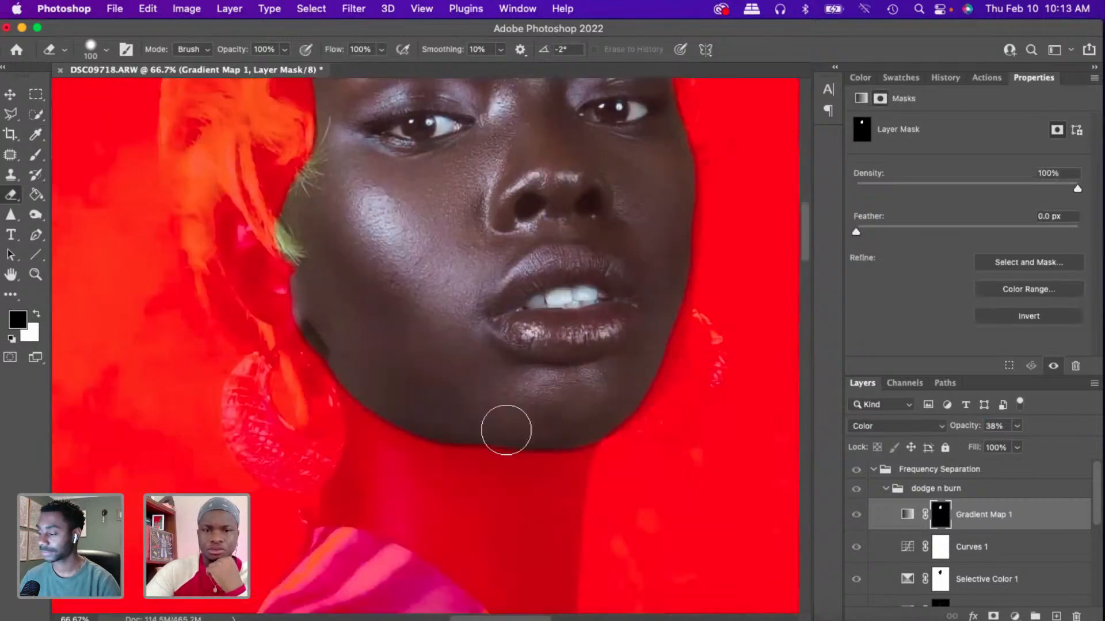
# - Extend the Gradient Map 1 mask's revealed area down over the neck to the collar and along the face's right edge
pyautogui.moveTo(506, 432)
pyautogui.mouseDown()
pyautogui.moveTo(530, 485)
pyautogui.moveTo(525, 555)
pyautogui.mouseUp()
pyautogui.scroll(-3, 530, 472)
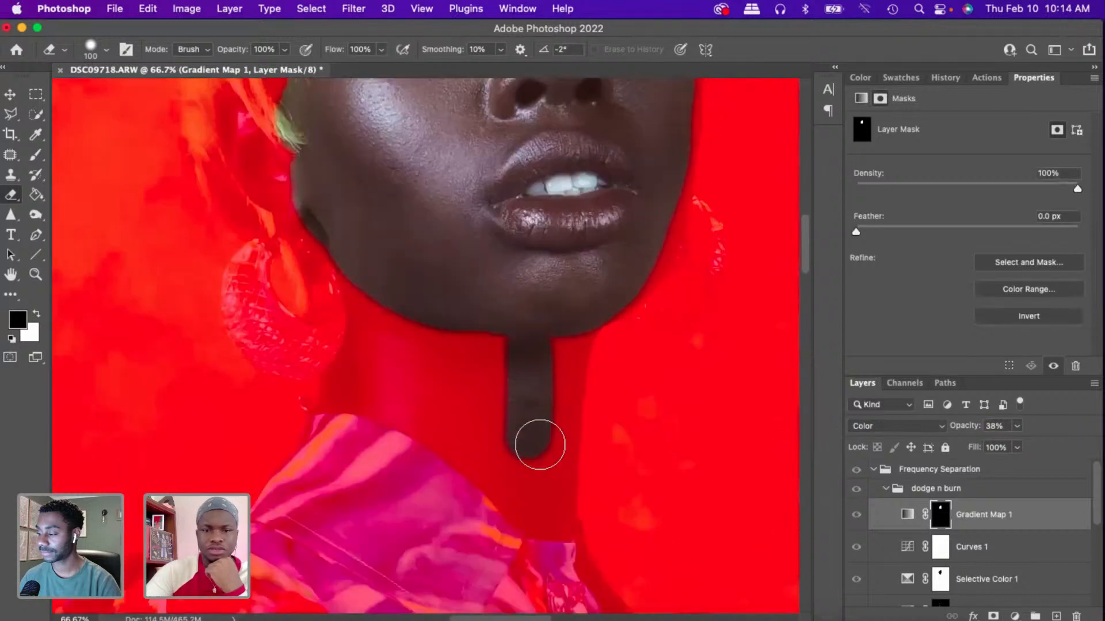
pyautogui.moveTo(537, 443)
pyautogui.mouseDown()
pyautogui.moveTo(542, 515)
pyautogui.moveTo(417, 418)
pyautogui.moveTo(337, 395)
pyautogui.moveTo(374, 347)
pyautogui.moveTo(349, 251)
pyautogui.moveTo(360, 352)
pyautogui.moveTo(422, 329)
pyautogui.moveTo(414, 368)
pyautogui.moveTo(399, 329)
pyautogui.moveTo(433, 386)
pyautogui.moveTo(421, 361)
pyautogui.mouseUp()
pyautogui.moveTo(502, 467)
pyautogui.mouseDown()
pyautogui.moveTo(479, 379)
pyautogui.moveTo(470, 423)
pyautogui.moveTo(446, 417)
pyautogui.moveTo(496, 489)
pyautogui.moveTo(458, 381)
pyautogui.moveTo(479, 340)
pyautogui.moveTo(492, 429)
pyautogui.moveTo(490, 338)
pyautogui.moveTo(526, 471)
pyautogui.moveTo(553, 294)
pyautogui.moveTo(557, 429)
pyautogui.moveTo(568, 307)
pyautogui.moveTo(547, 515)
pyautogui.mouseUp()
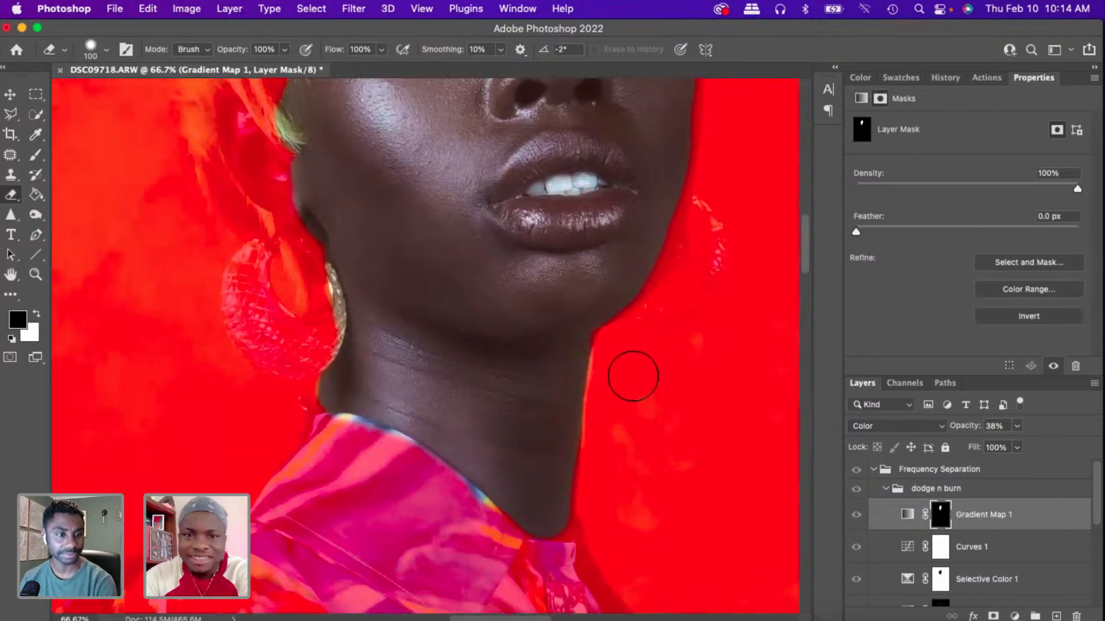
pyautogui.moveTo(644, 258); pyautogui.dragTo(678, 94)
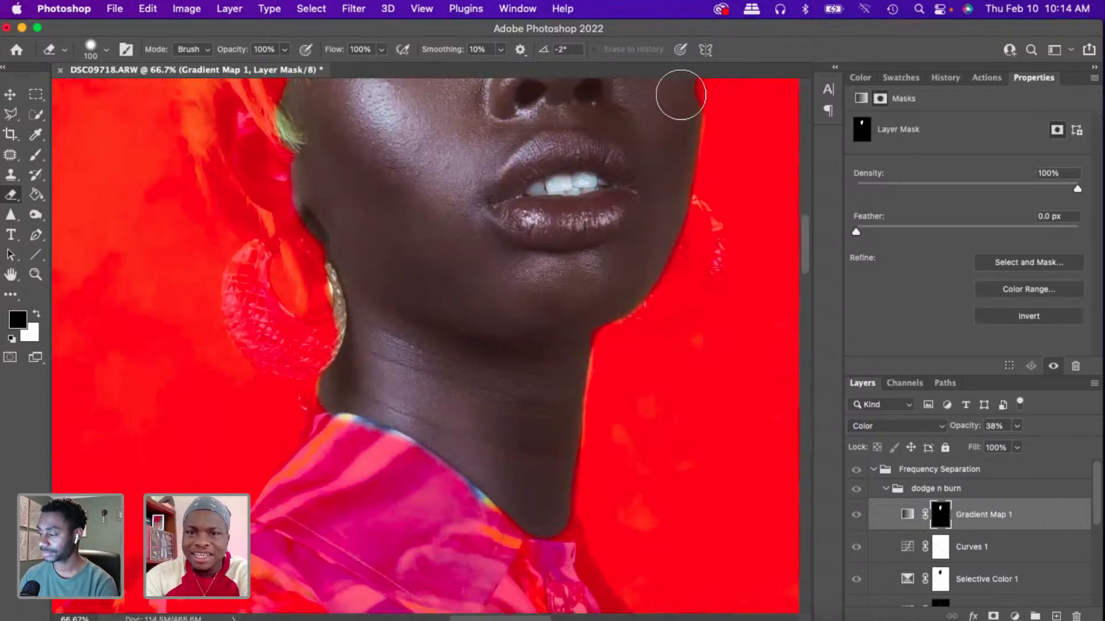
pyautogui.scroll(10, 802, 239)
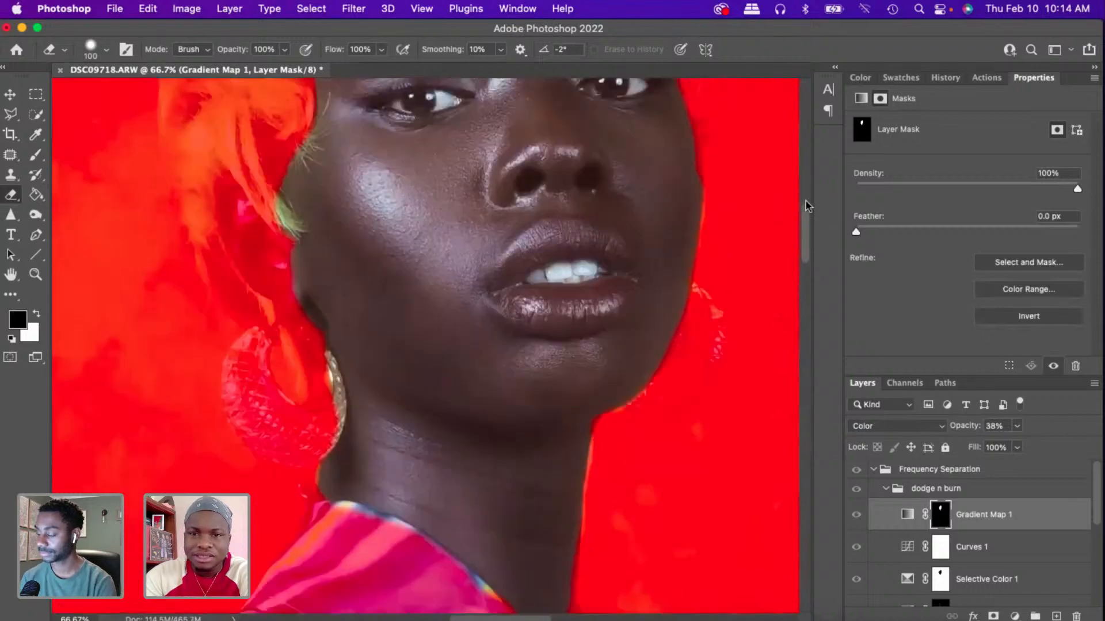
# - Reveal a patch of background beside the right cheek and mask that spill out again with the foreground and background colours swapped
pyautogui.moveTo(715, 375)
pyautogui.mouseDown()
pyautogui.moveTo(730, 377)
pyautogui.moveTo(740, 404)
pyautogui.mouseUp()
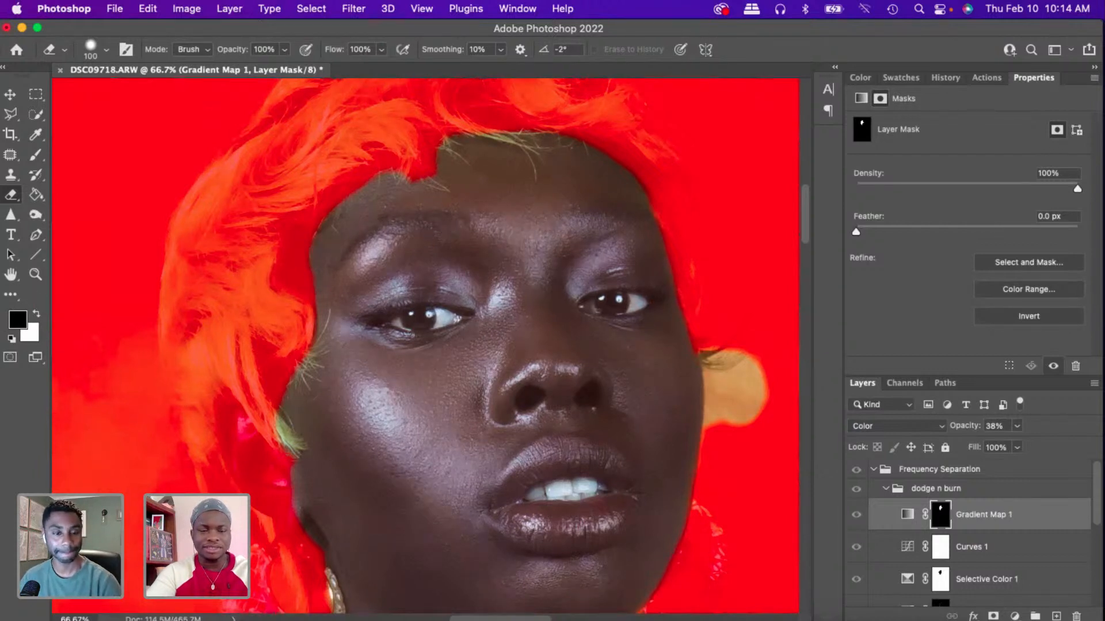
pyautogui.press('x')
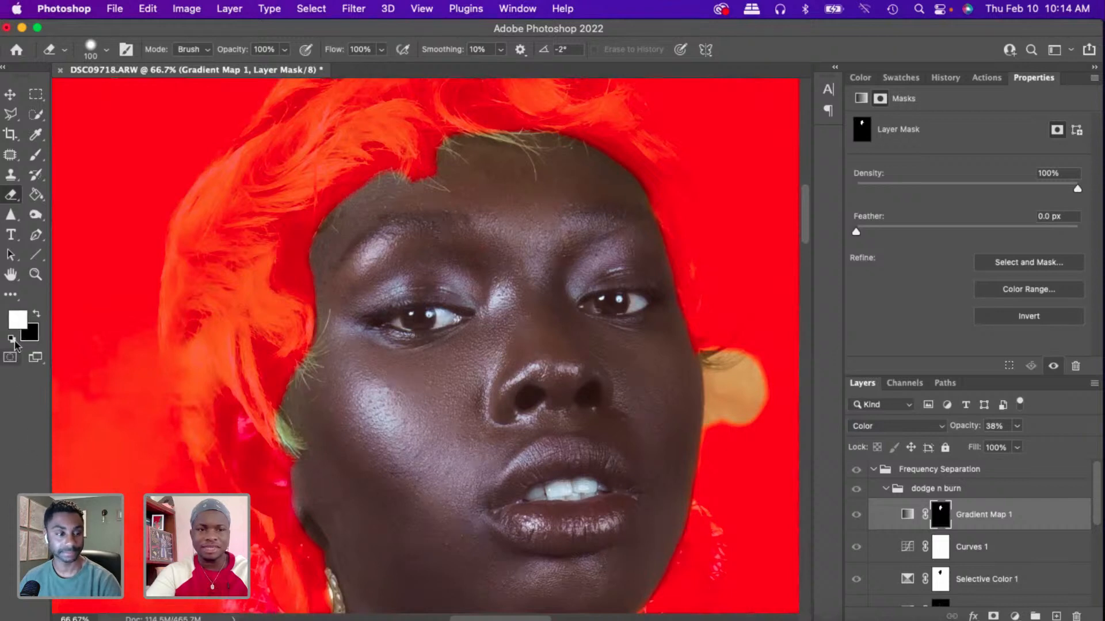
pyautogui.press('x')
pyautogui.press('x')
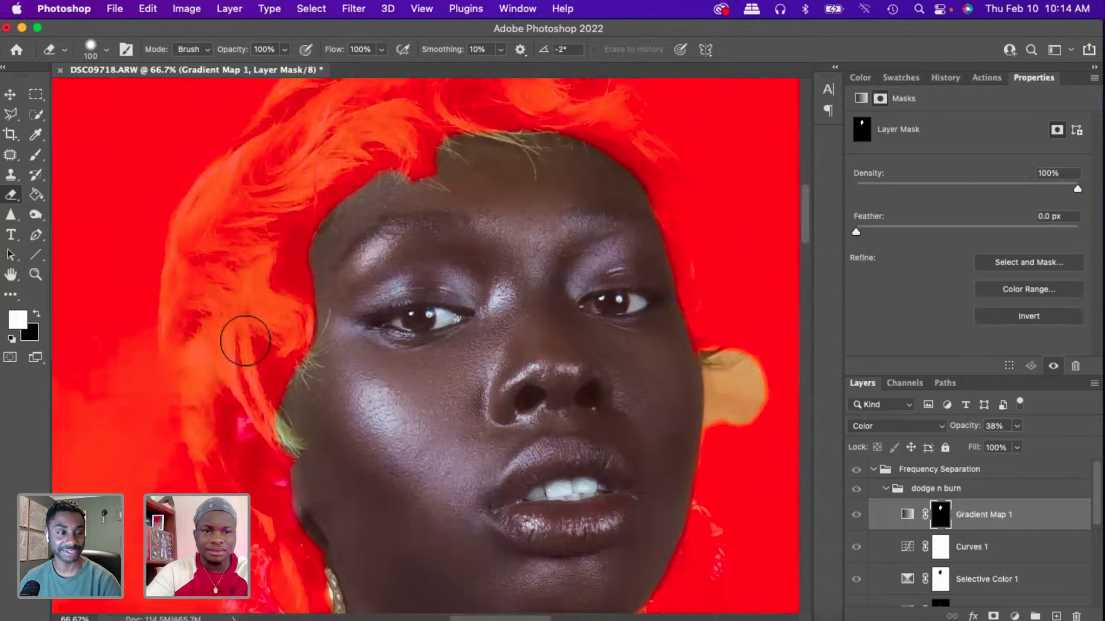
pyautogui.moveTo(772, 343)
pyautogui.mouseDown()
pyautogui.moveTo(740, 370)
pyautogui.moveTo(750, 426)
pyautogui.moveTo(730, 353)
pyautogui.moveTo(730, 446)
pyautogui.moveTo(738, 328)
pyautogui.moveTo(726, 444)
pyautogui.moveTo(722, 326)
pyautogui.moveTo(695, 382)
pyautogui.moveTo(690, 431)
pyautogui.mouseUp()
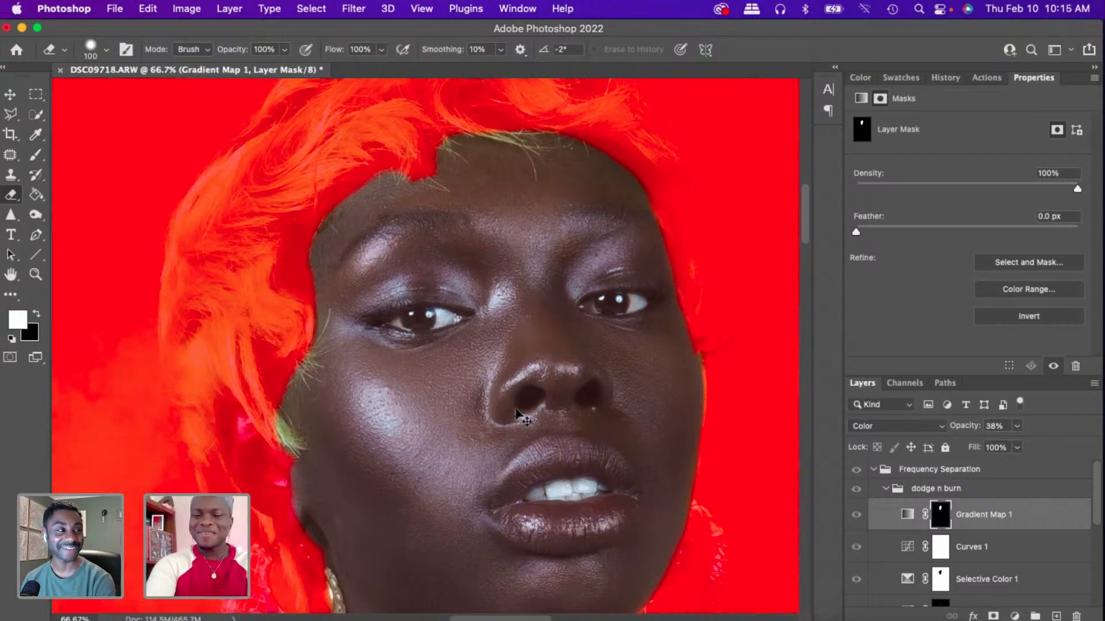
pyautogui.press('super+z')
# - Hide the red mask overlay and restore black as the foreground colour
pyautogui.press('super+minus')
pyautogui.press('super+minus')
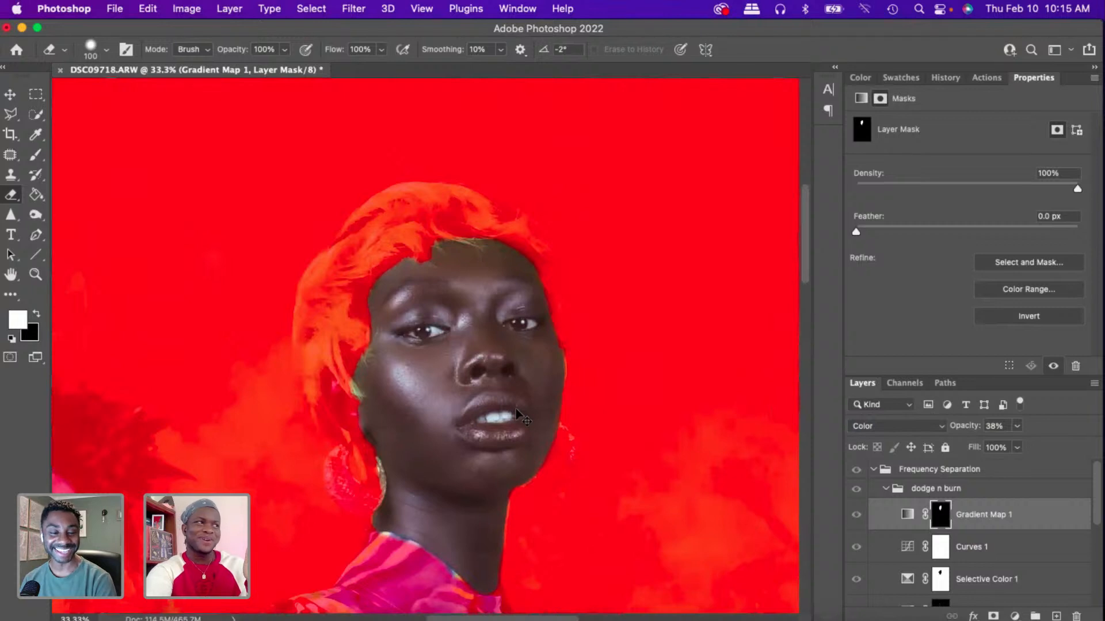
pyautogui.press('super+minus')
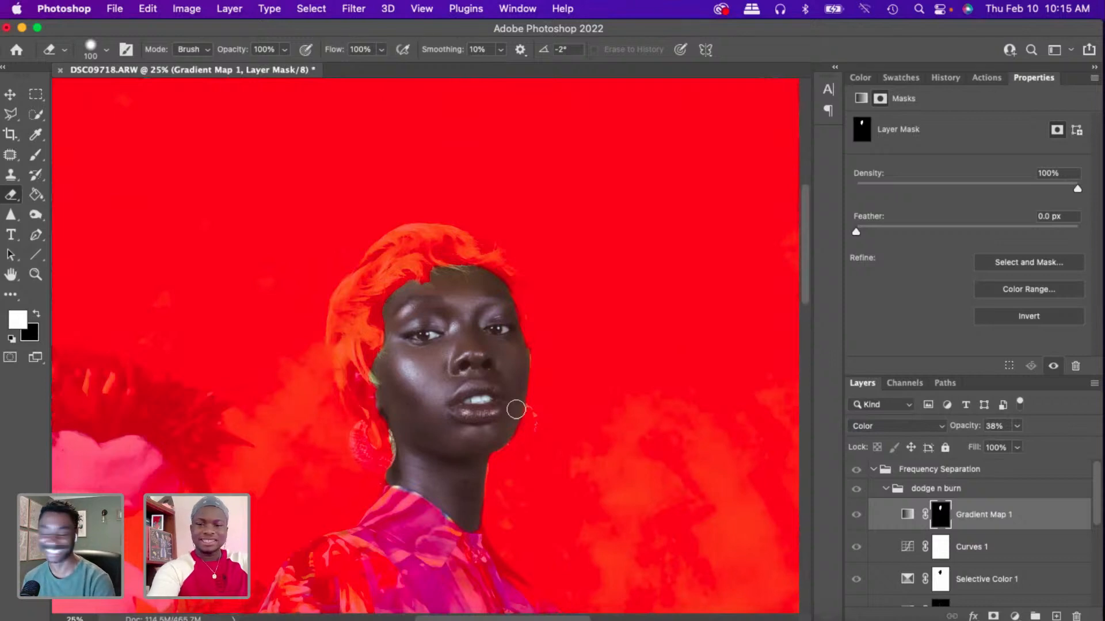
pyautogui.press('x')
pyautogui.press('\\')
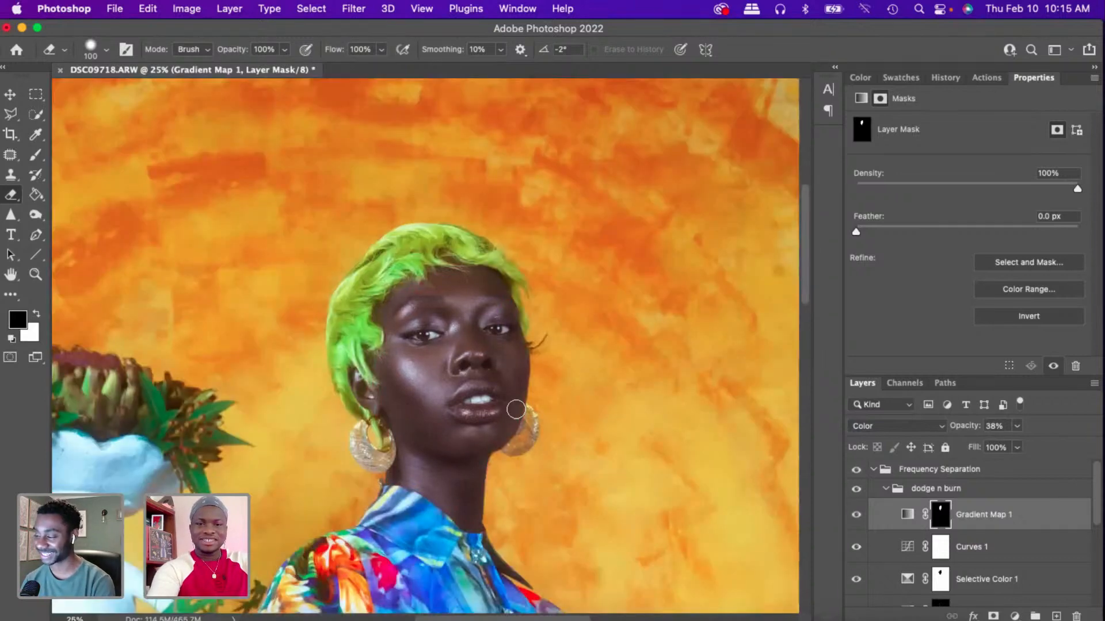
pyautogui.press('x')
pyautogui.press('\\')
pyautogui.press('x')
pyautogui.press('\\')
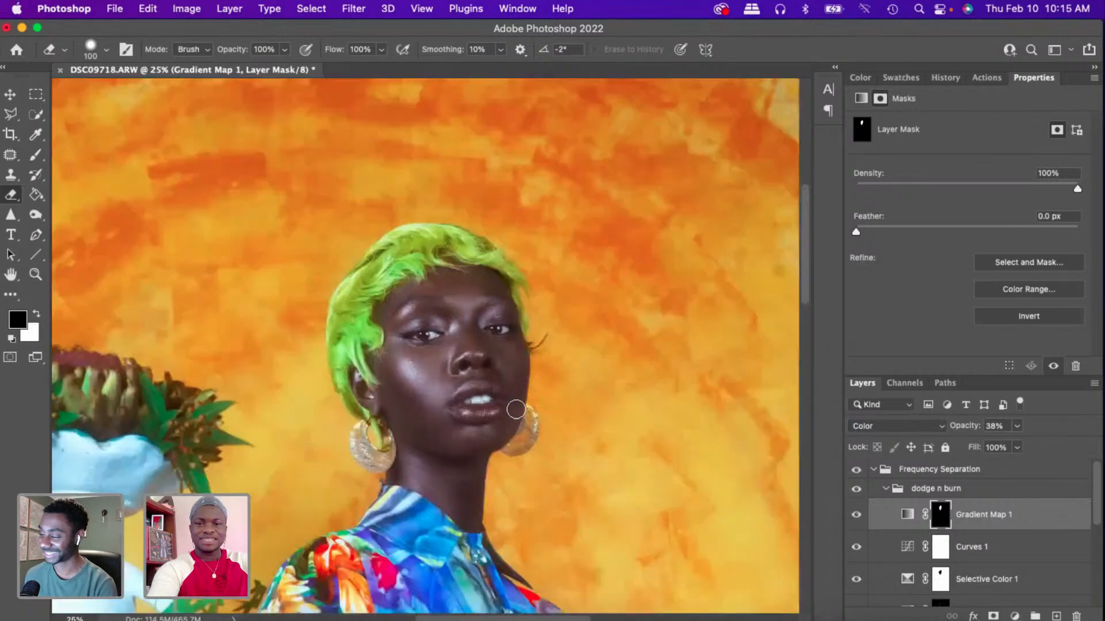
# - Toggle the visibility of Gradient Map 1 to compare the skin tones around the eyes and forehead with and without it
pyautogui.click(856, 518)
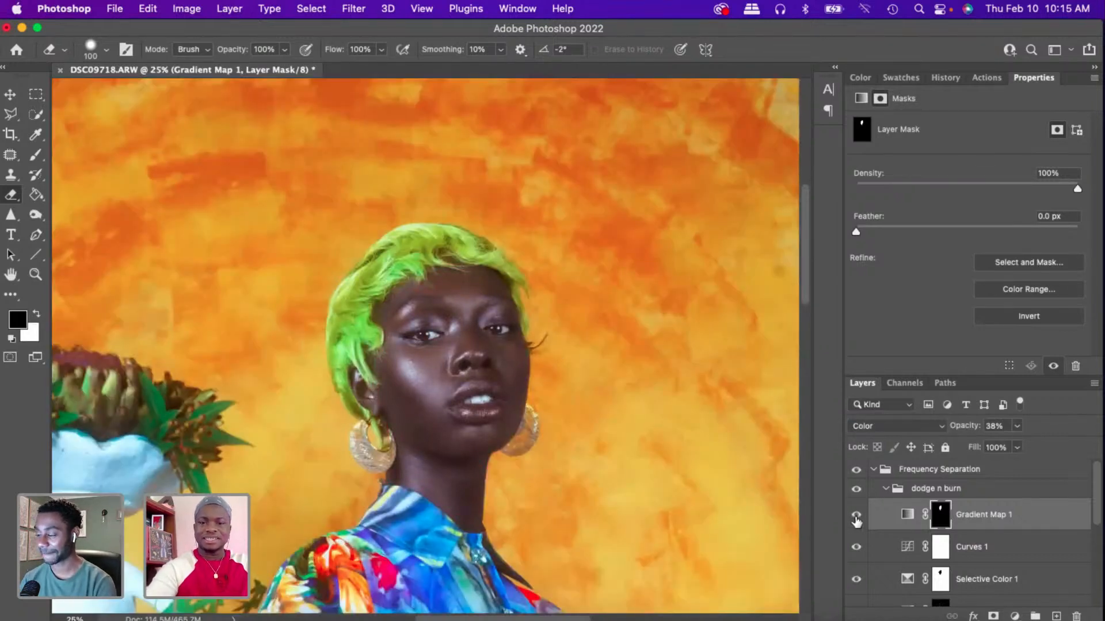
pyautogui.press('super+equal')
pyautogui.press('super+equal')
pyautogui.press('super+equal')
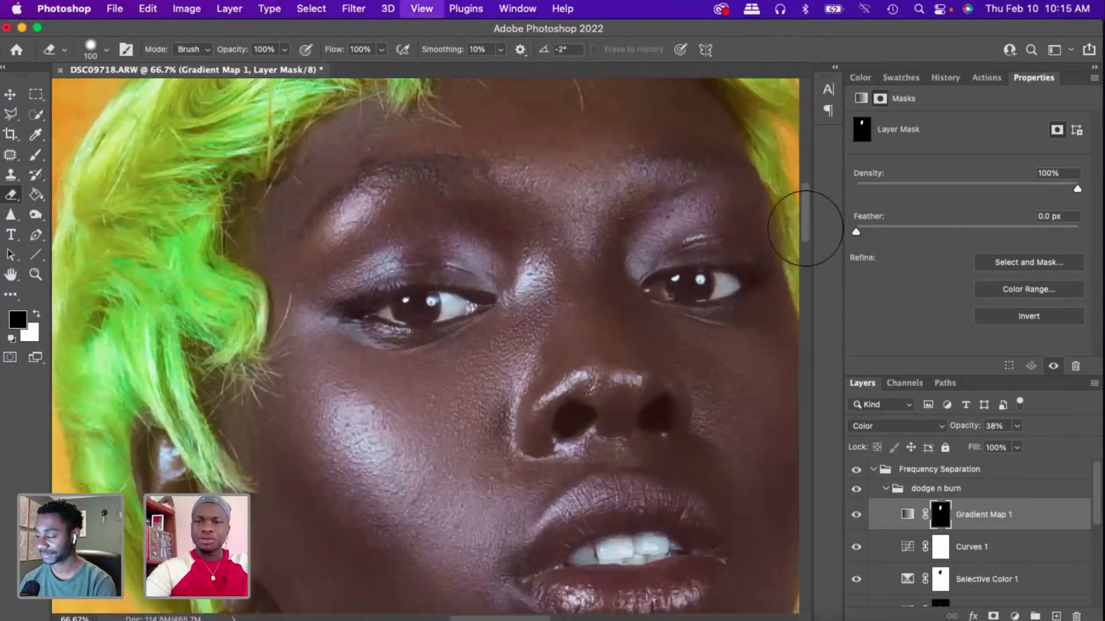
pyautogui.press('super+equal')
pyautogui.scroll(3, 804, 204)
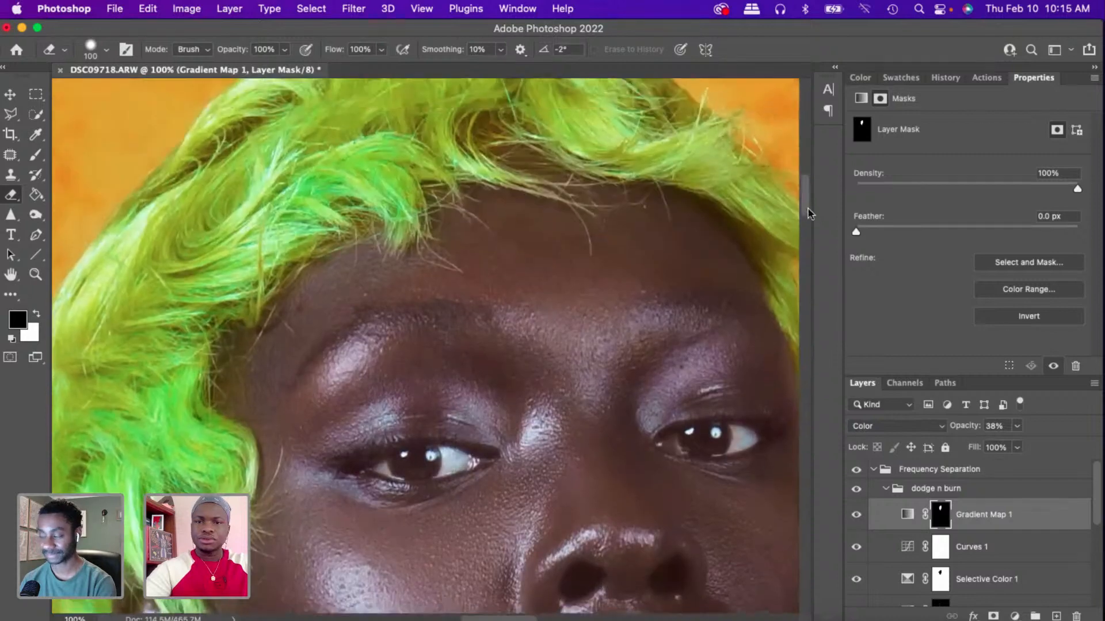
pyautogui.click(856, 516)
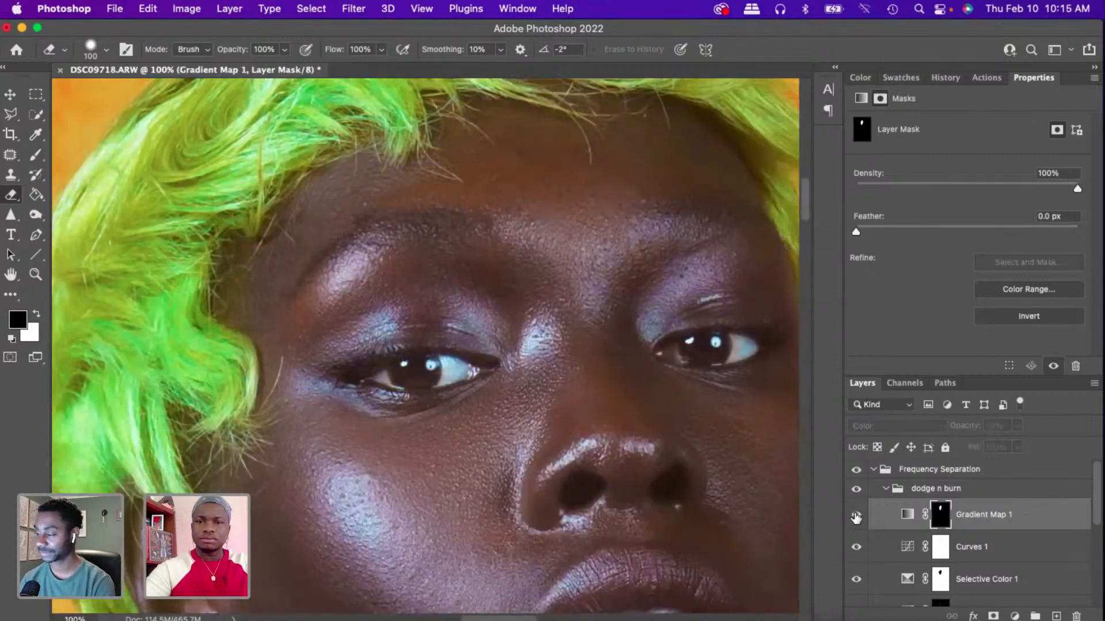
pyautogui.click(856, 517)
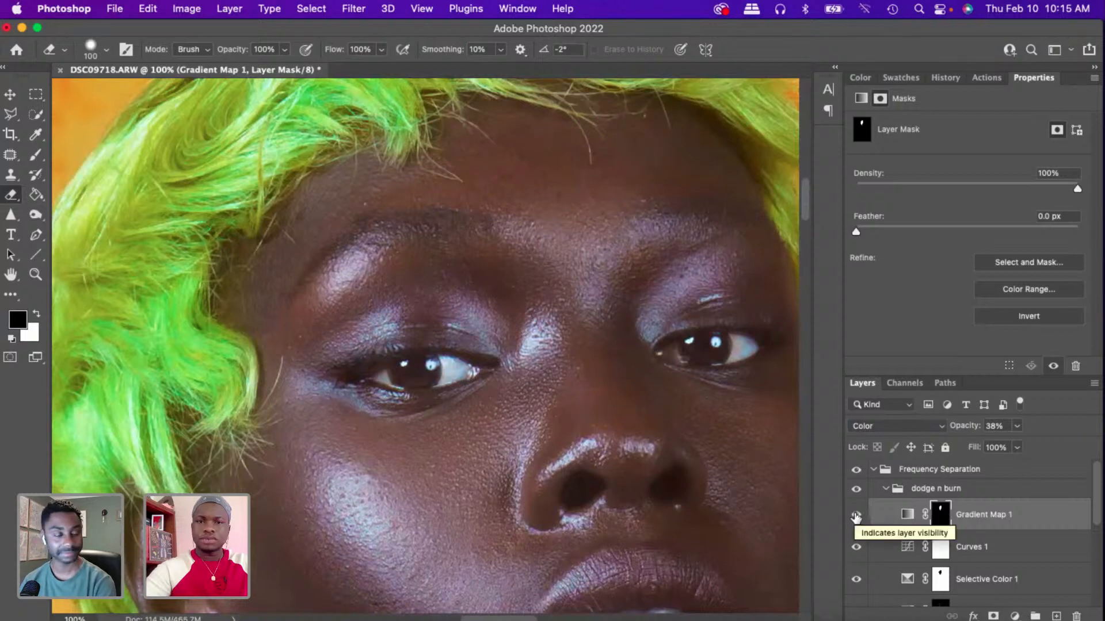
pyautogui.click(856, 517)
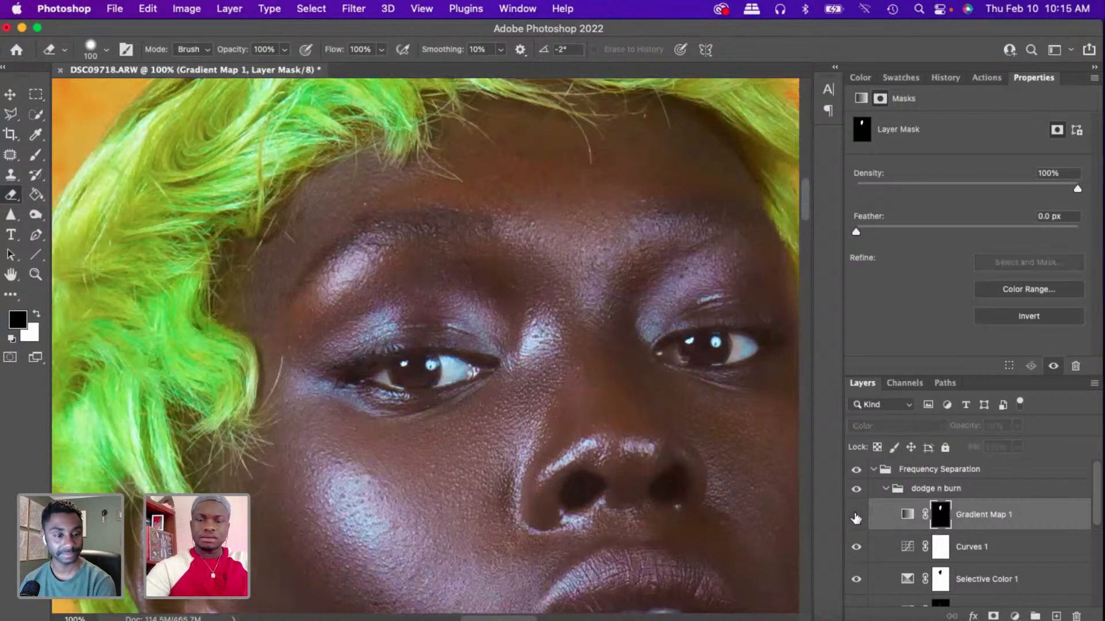
pyautogui.click(856, 518)
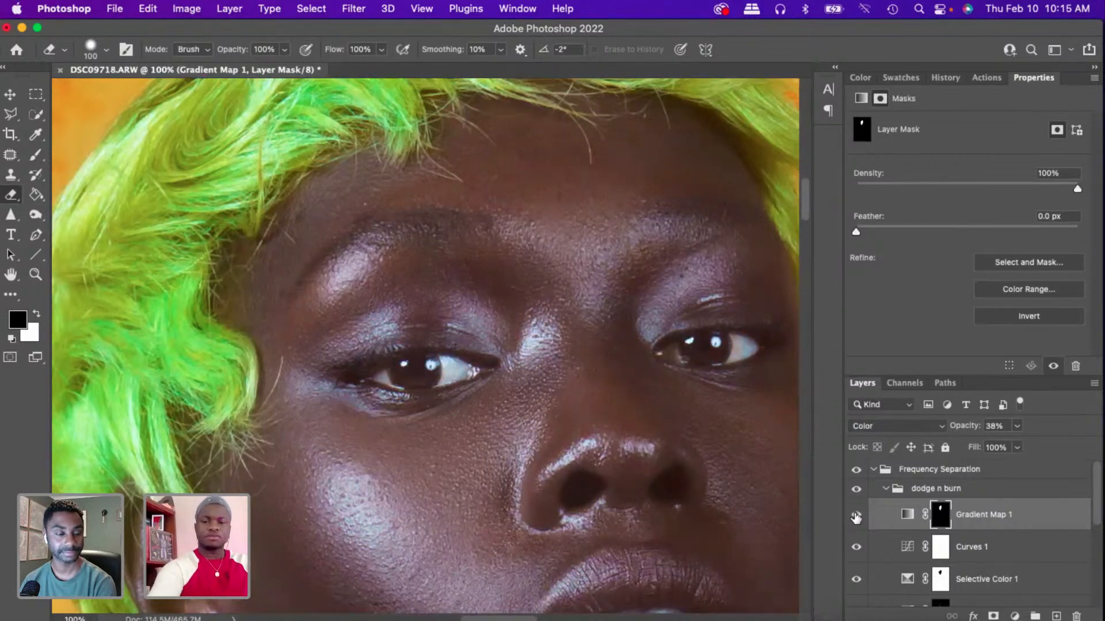
# - Add a second Gradient Map adjustment layer above Gradient Map 1 with the Color blend mode and 0% opacity
pyautogui.press('super+minus')
pyautogui.press('super+minus')
pyautogui.press('super+minus')
pyautogui.press('super+minus')
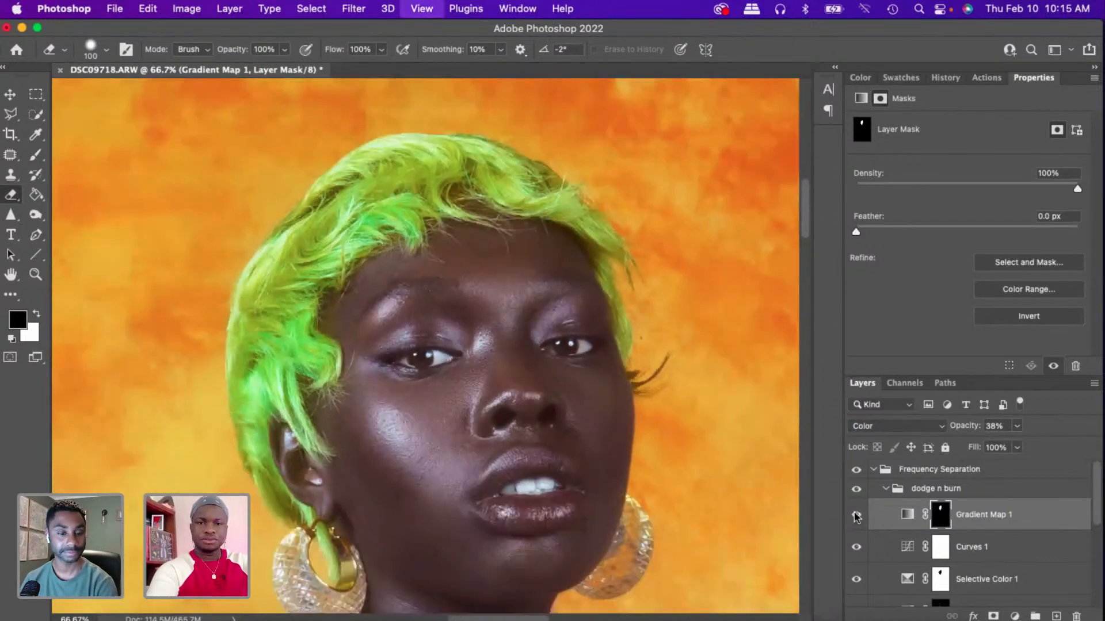
pyautogui.press('super+minus')
pyautogui.press('super+minus')
pyautogui.press('super+minus')
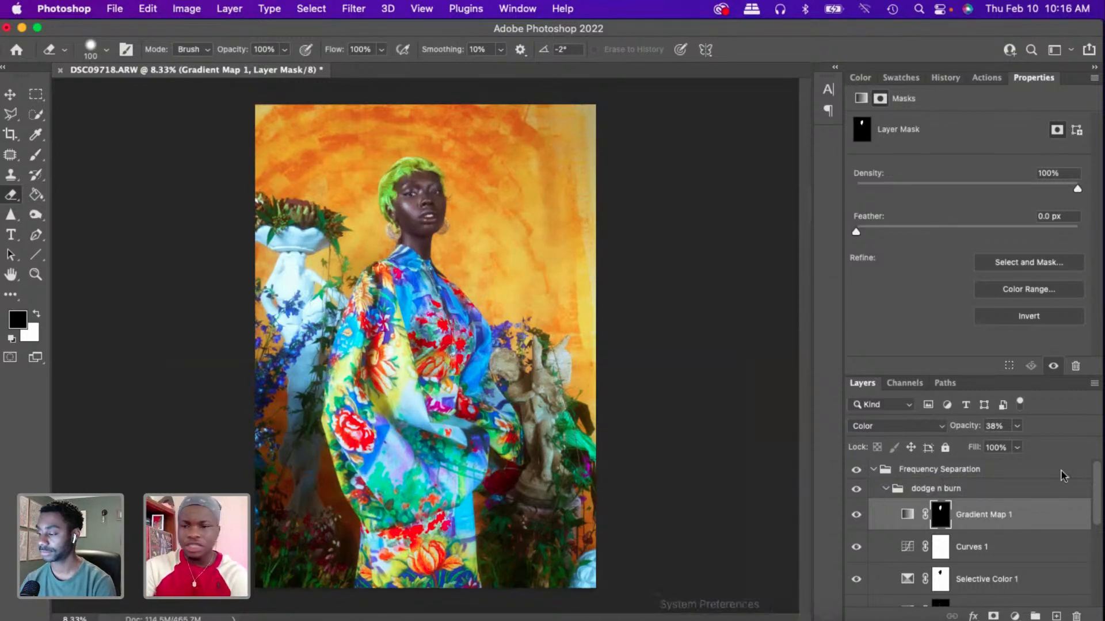
pyautogui.click(1014, 614)
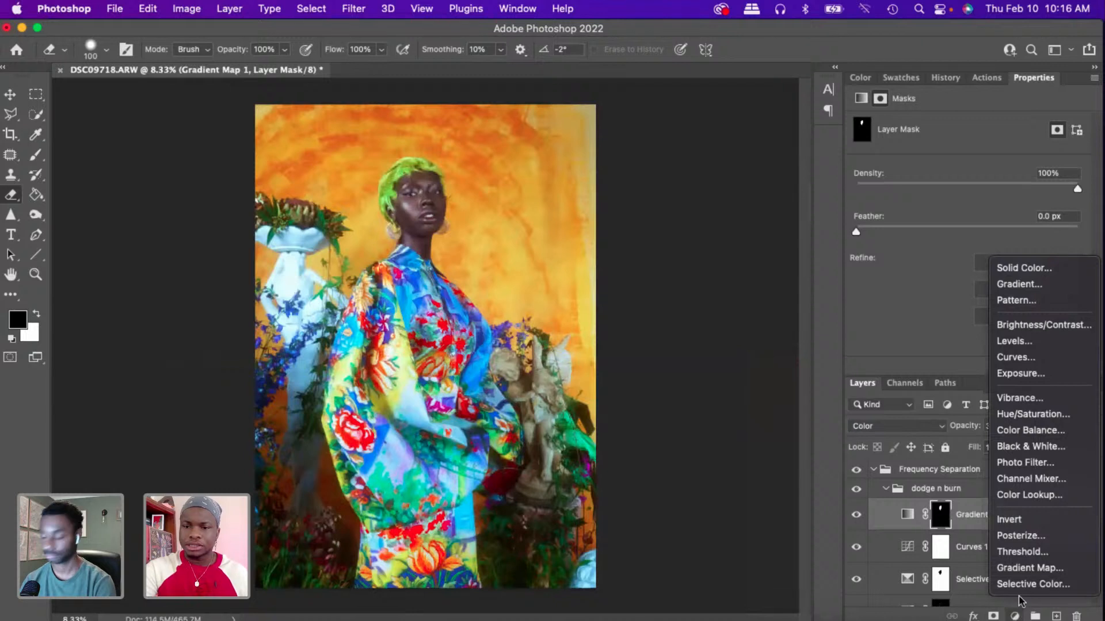
pyautogui.click(1024, 568)
pyautogui.click(895, 426)
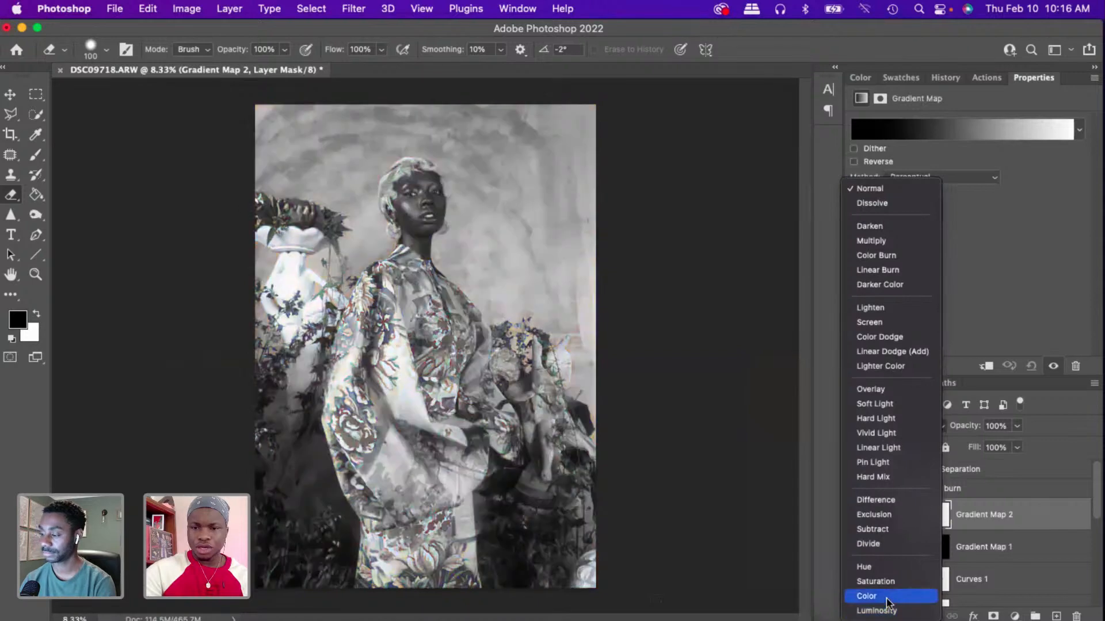
pyautogui.click(875, 595)
pyautogui.click(1004, 426)
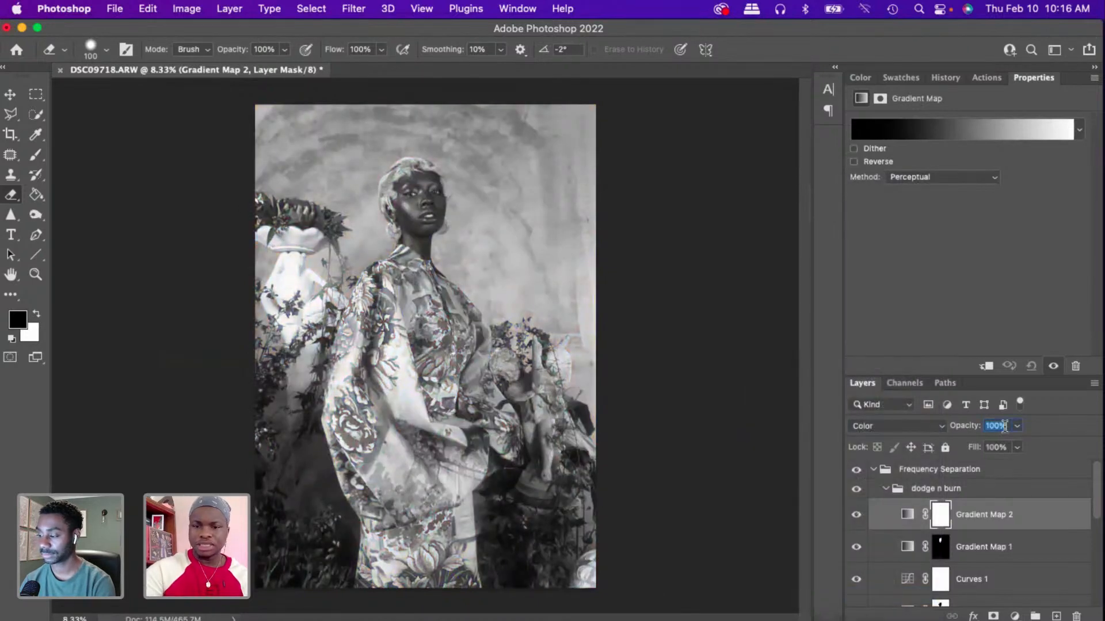
pyautogui.write('0')
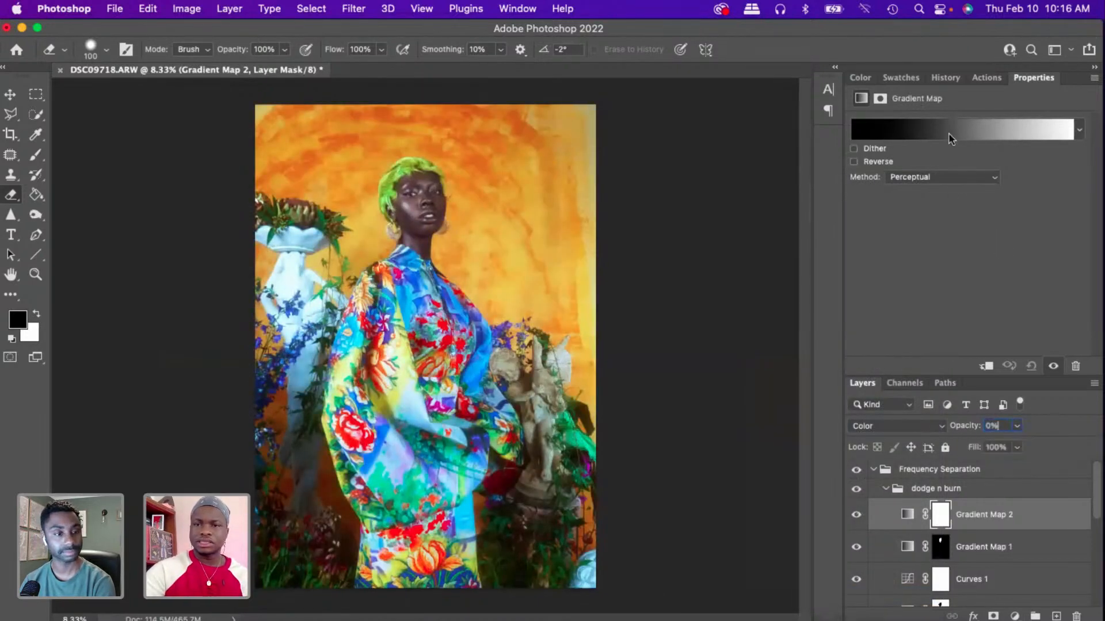
# - Recolour both ends of Gradient Map 2's gradient with tones sampled from the face and set the layer's opacity to 39%
pyautogui.click(907, 515)
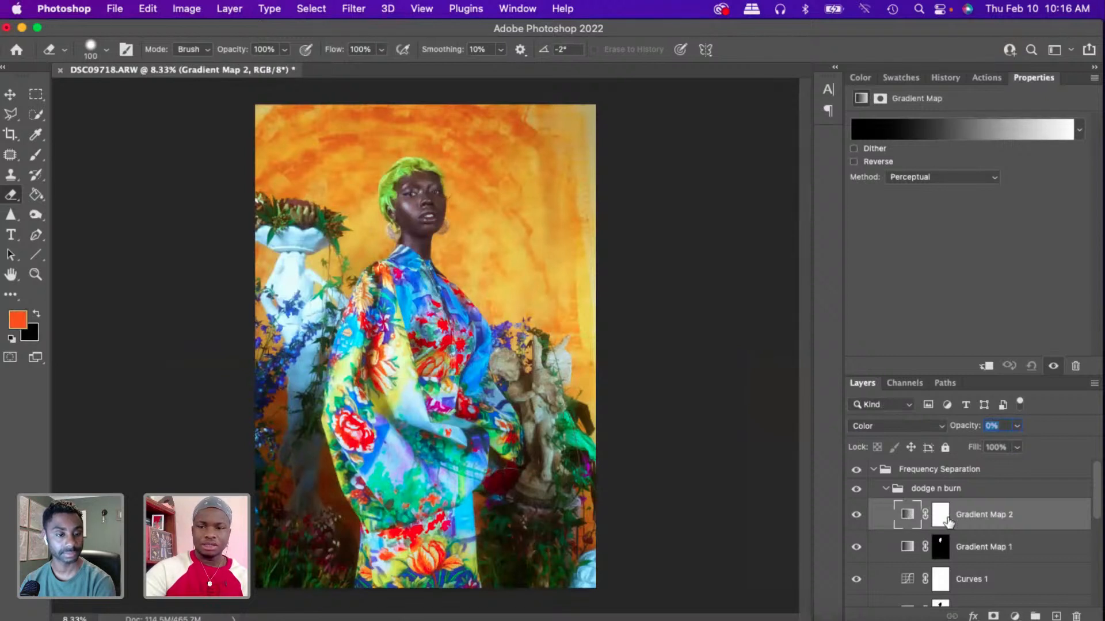
pyautogui.click(932, 129)
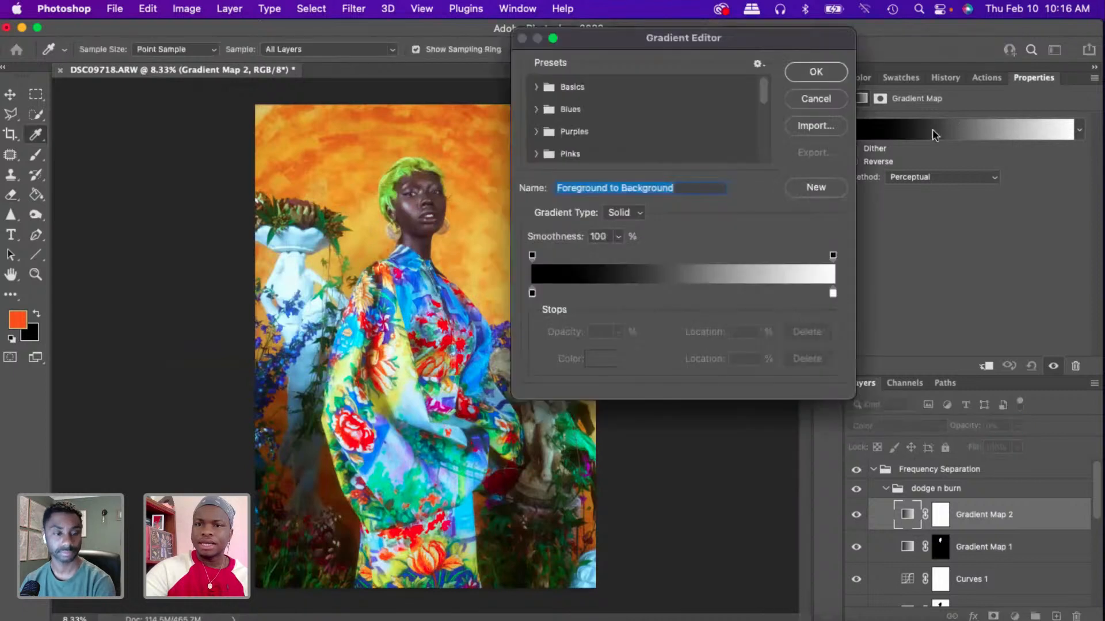
pyautogui.click(532, 293)
pyautogui.click(412, 213)
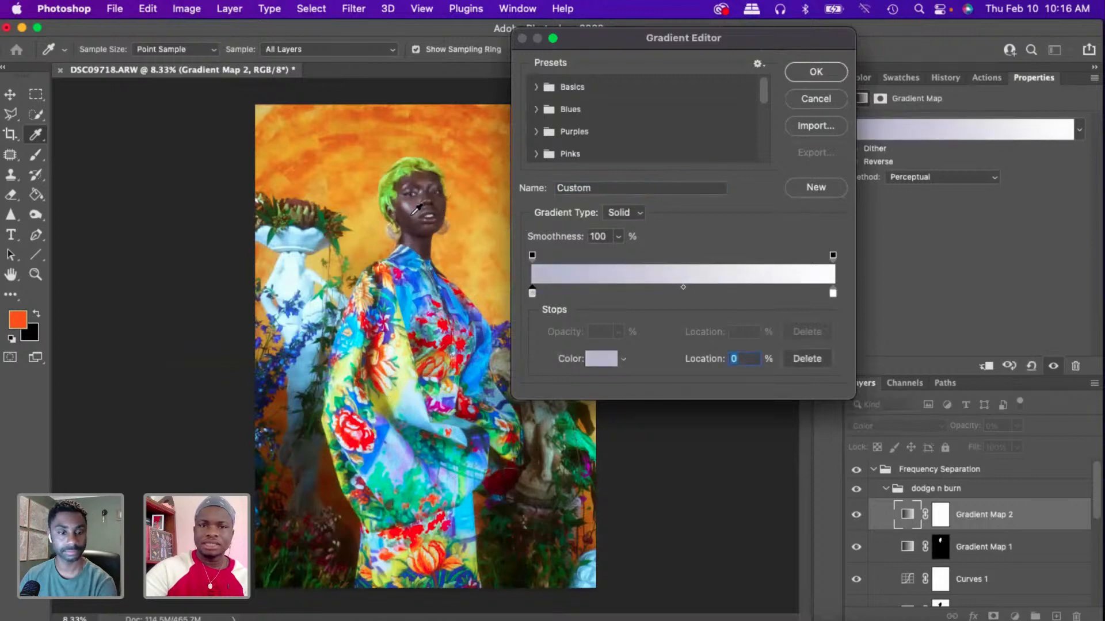
pyautogui.click(419, 214)
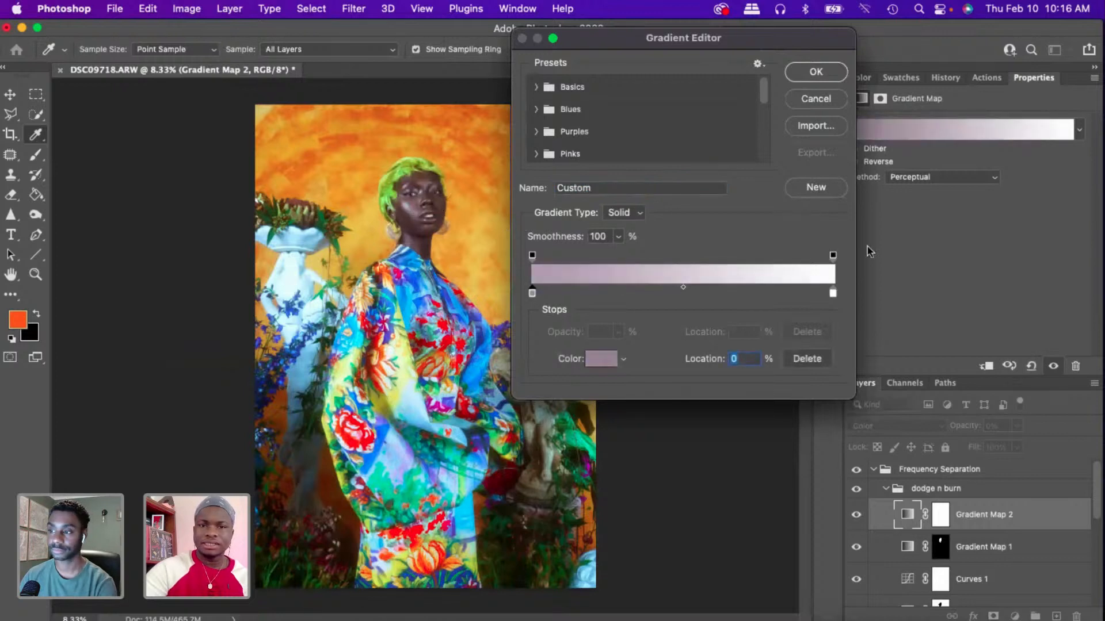
pyautogui.click(833, 293)
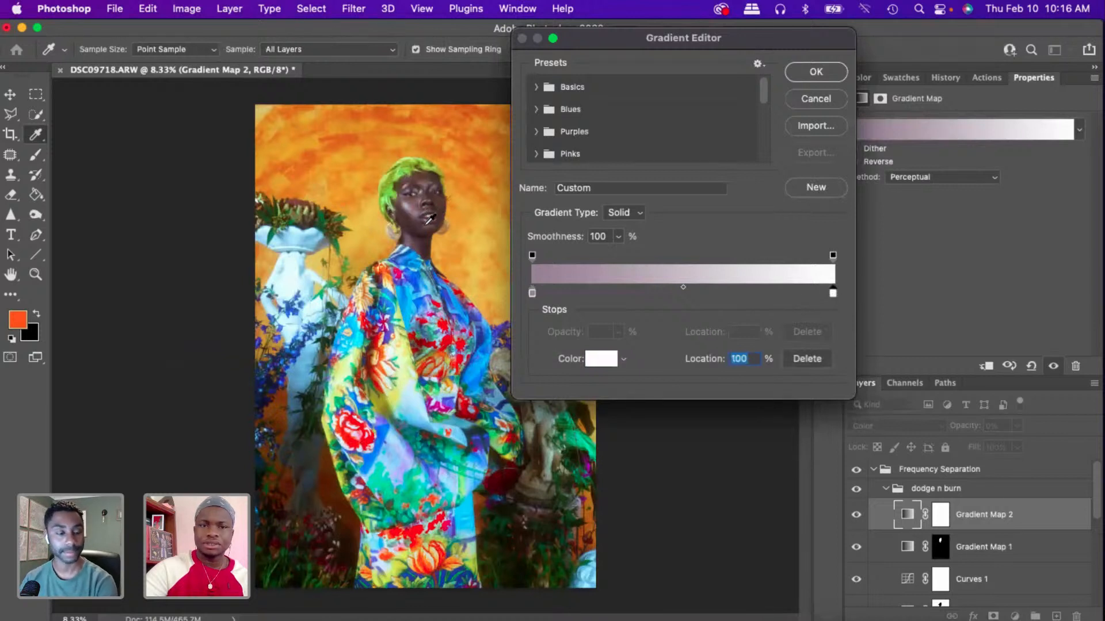
pyautogui.click(428, 225)
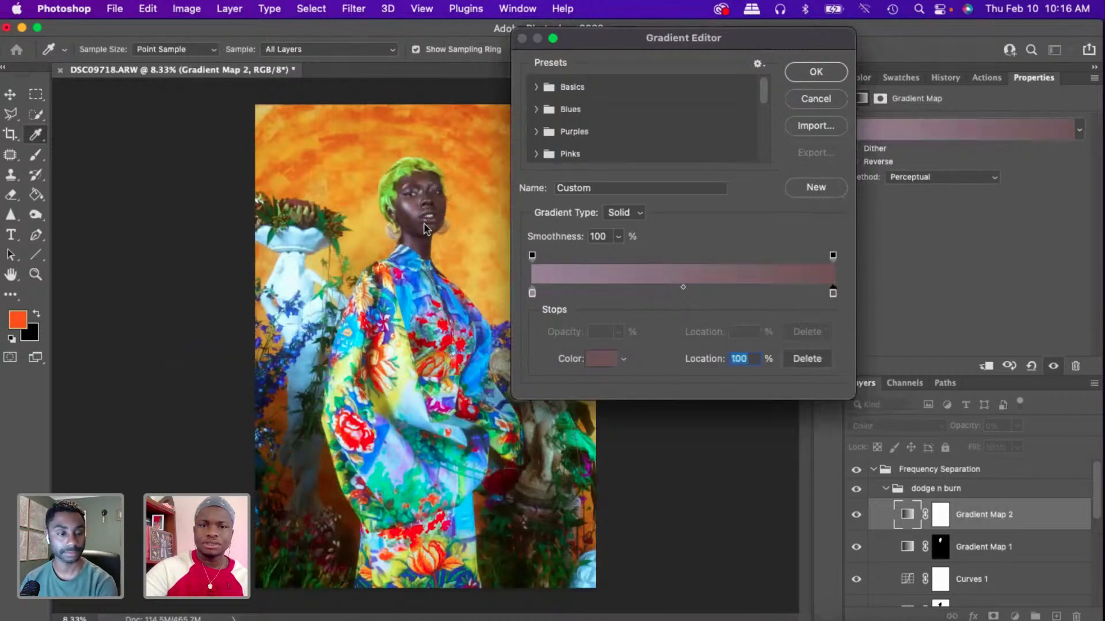
pyautogui.click(815, 73)
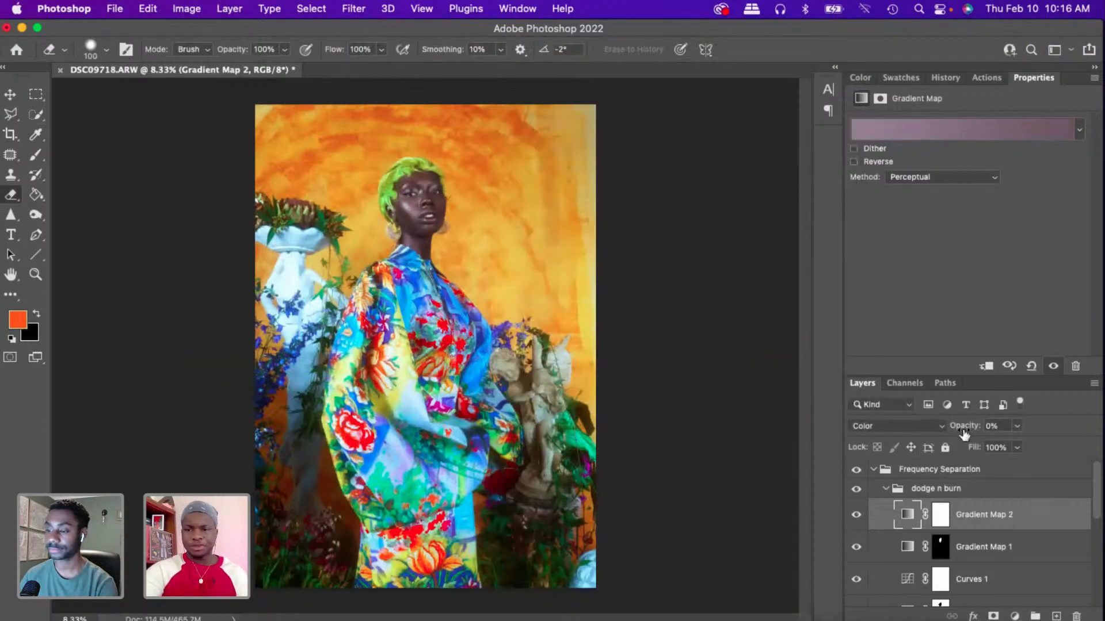
pyautogui.moveTo(964, 434); pyautogui.dragTo(996, 437)
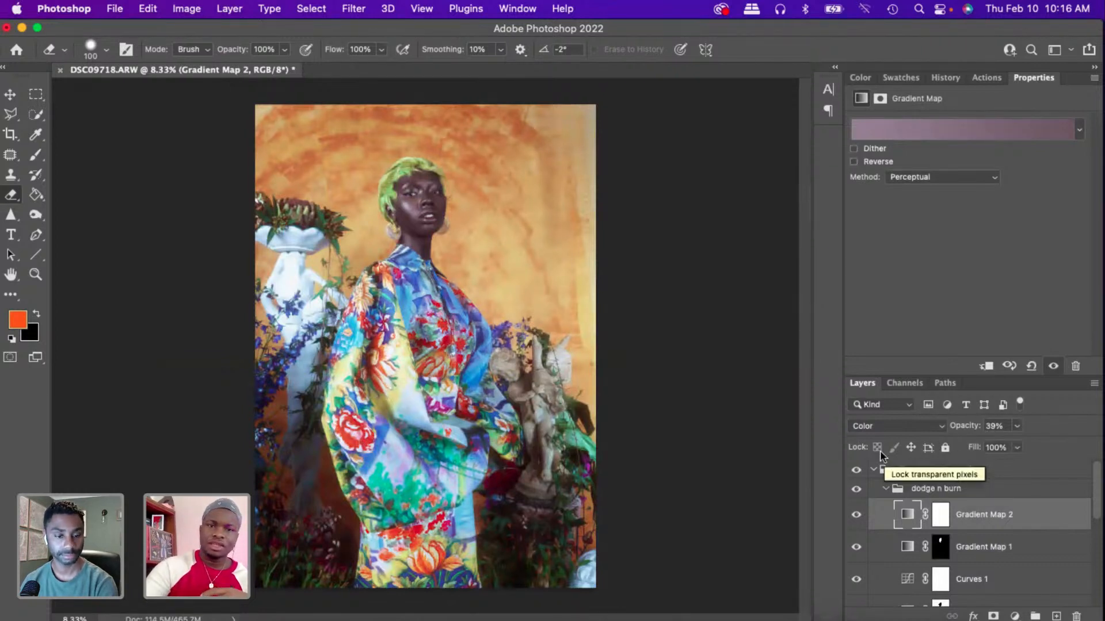
# - Invert the layer mask of Gradient Map 2 and delete that adjustment layer
pyautogui.click(941, 515)
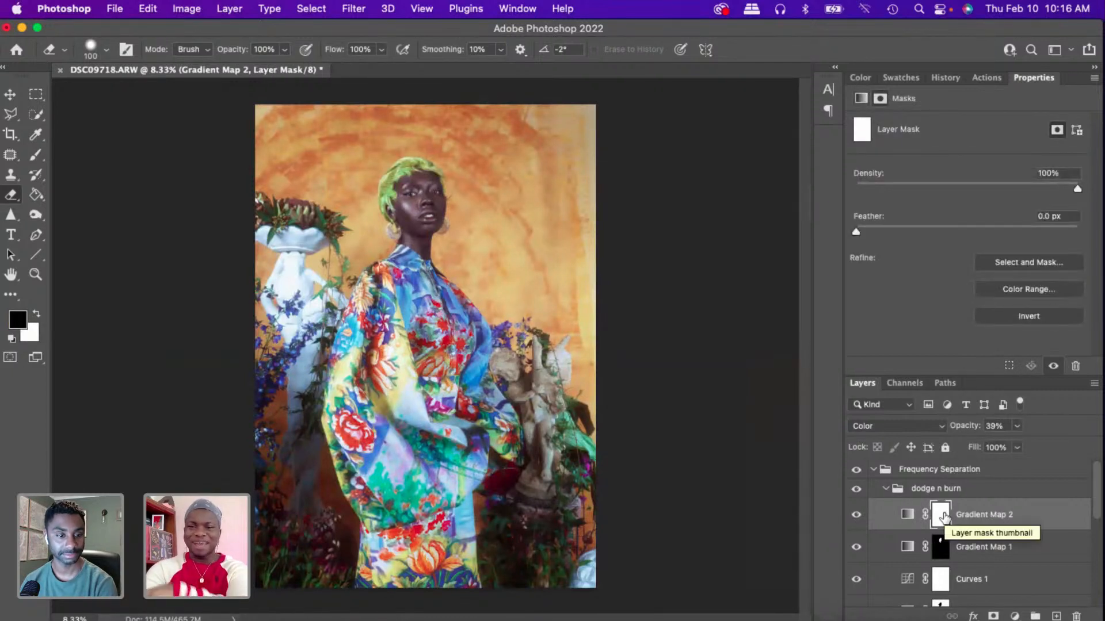
pyautogui.press('super+i')
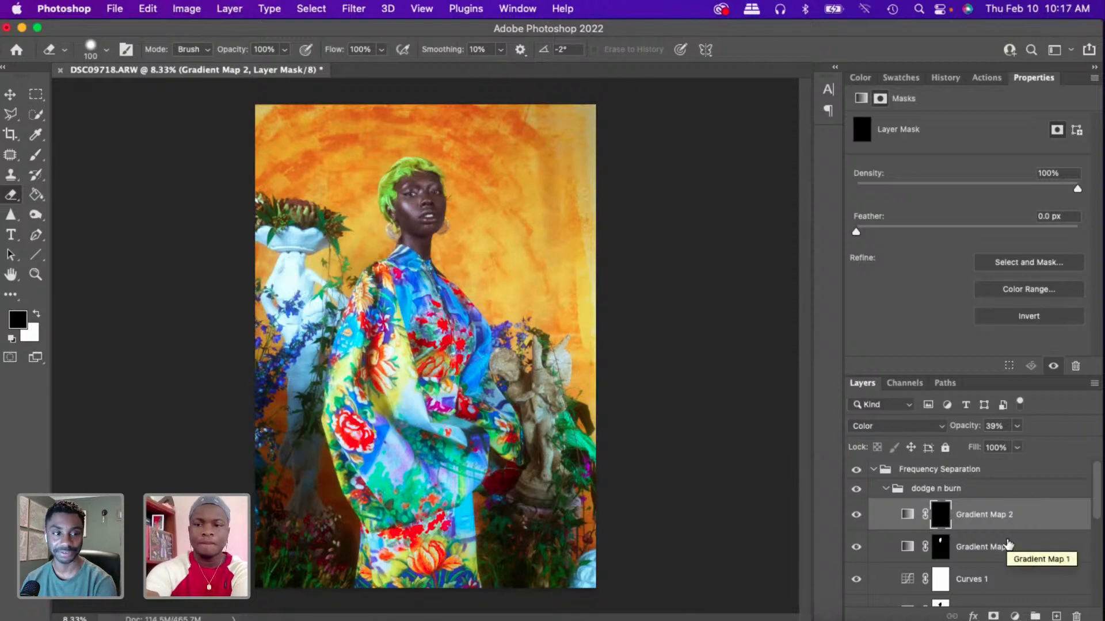
pyautogui.press('BackSpace')
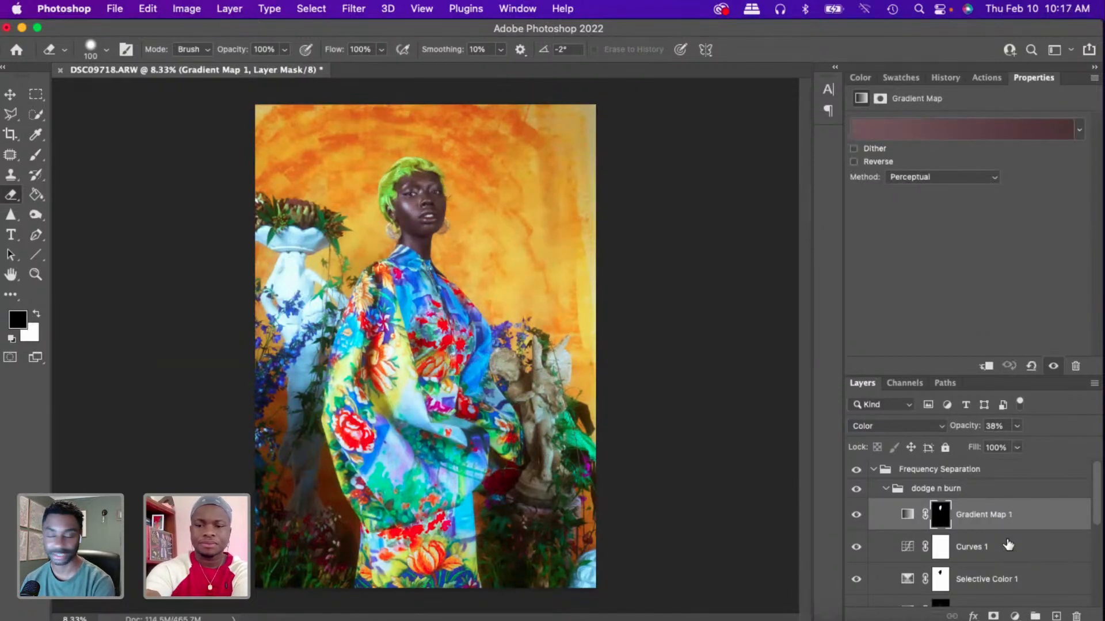
# - Add a Selective Color adjustment layer above Gradient Map 1 while viewing the model's face up close
pyautogui.press('super+equal')
pyautogui.press('super+equal')
pyautogui.press('super+equal')
pyautogui.press('super+equal')
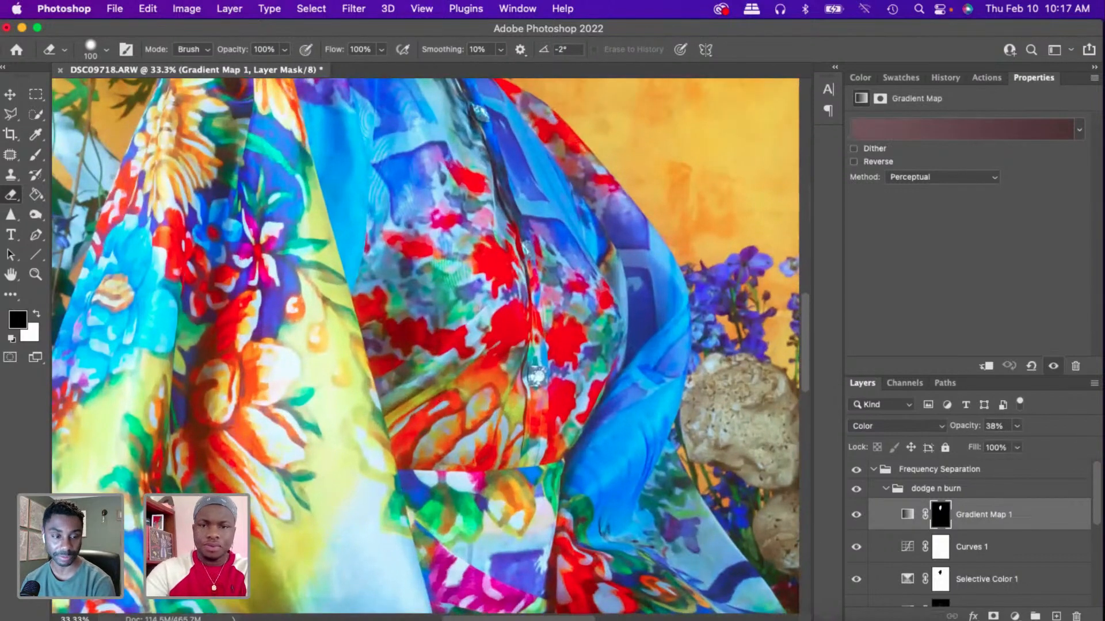
pyautogui.scroll(5, 426, 405)
pyautogui.scroll(12, 426, 404)
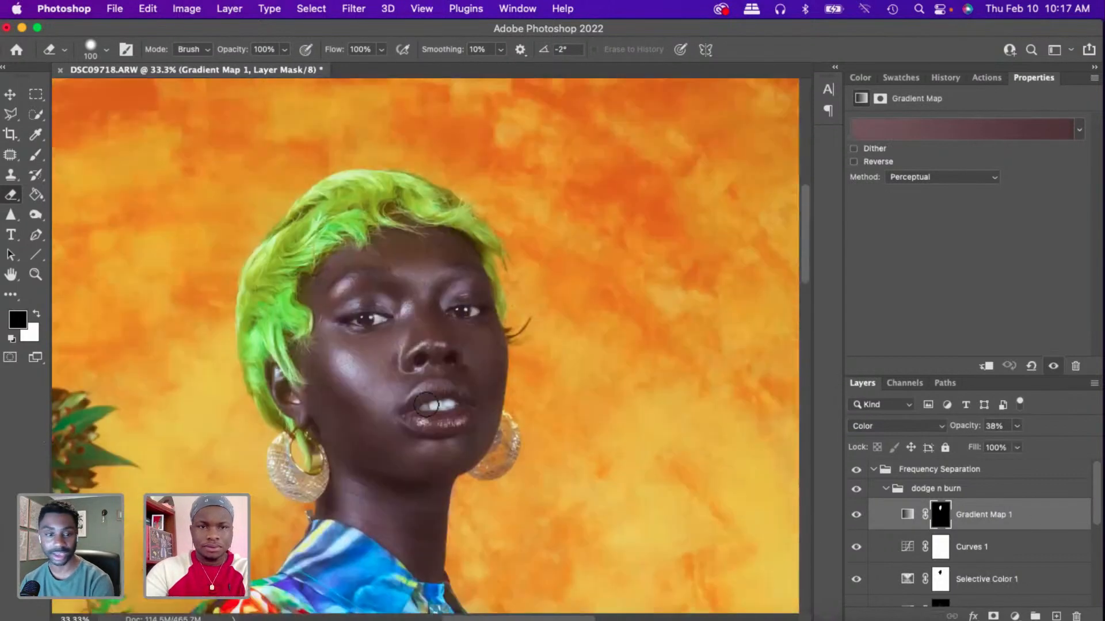
pyautogui.scroll(-2, 429, 391)
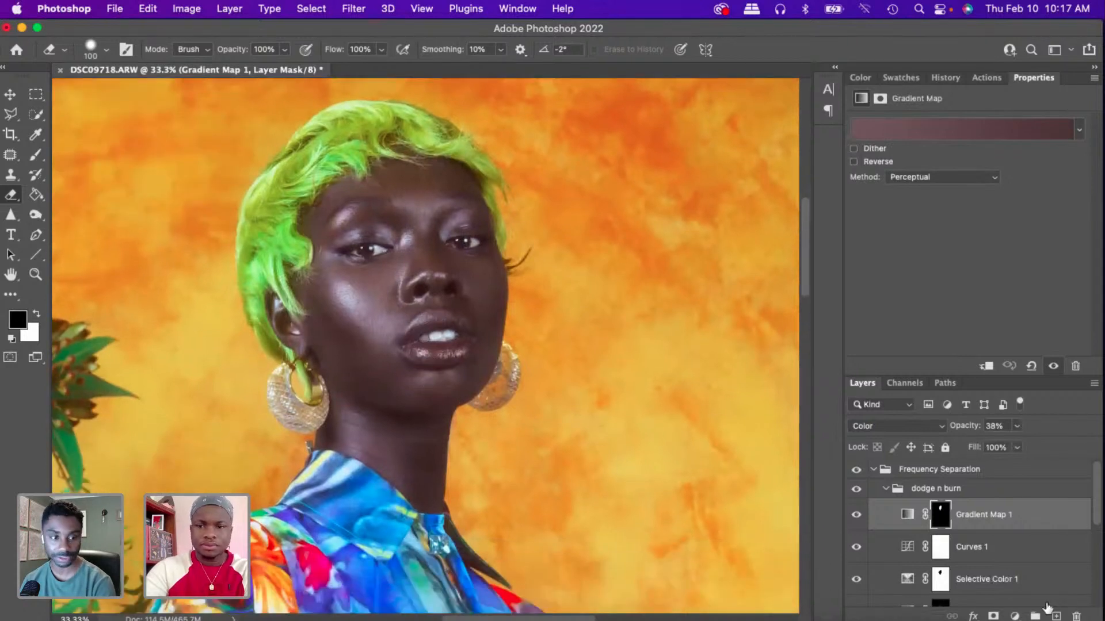
pyautogui.click(1015, 616)
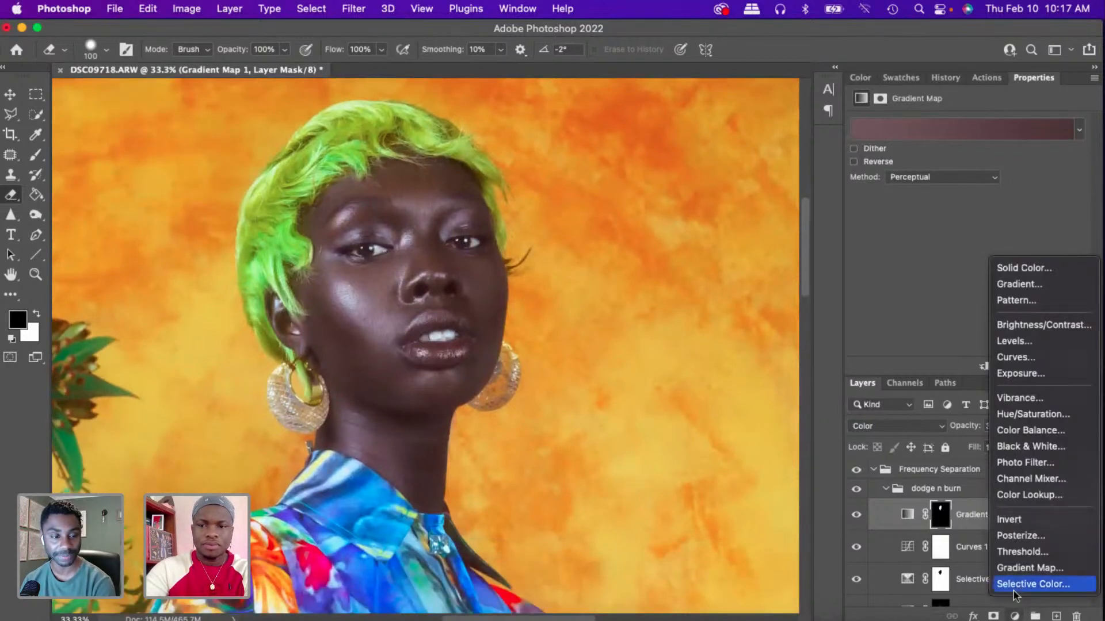
pyautogui.click(1017, 585)
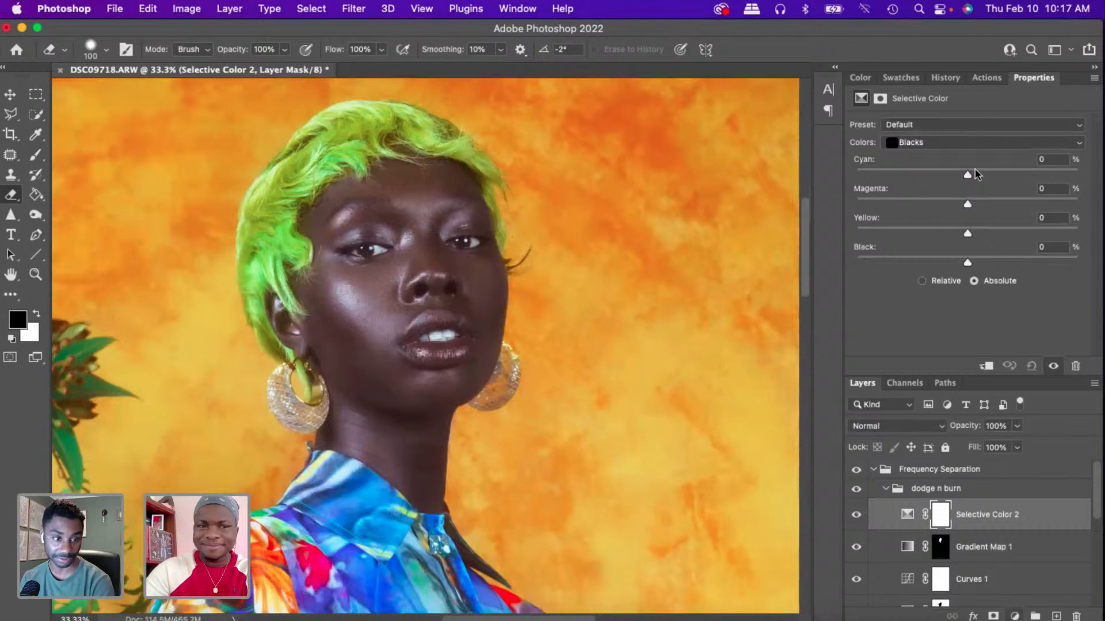
# - Adjust the Reds in Selective Color 2 to Cyan -2% and Magenta +4%
pyautogui.click(953, 144)
pyautogui.click(939, 47)
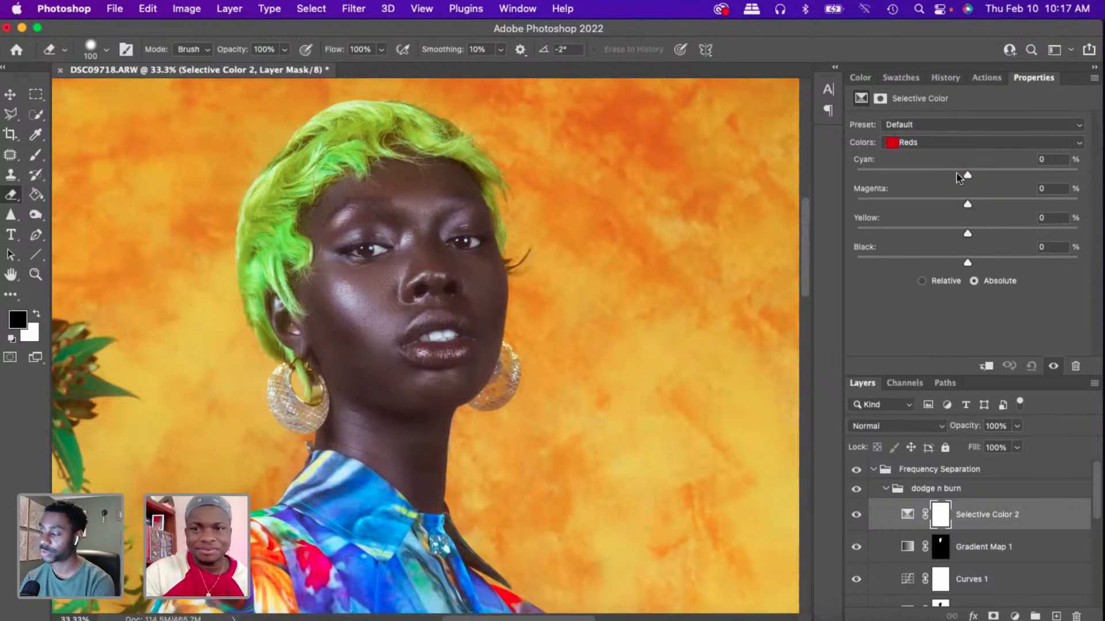
pyautogui.moveTo(958, 177)
pyautogui.mouseDown()
pyautogui.moveTo(939, 177)
pyautogui.moveTo(1000, 175)
pyautogui.moveTo(961, 175)
pyautogui.mouseUp()
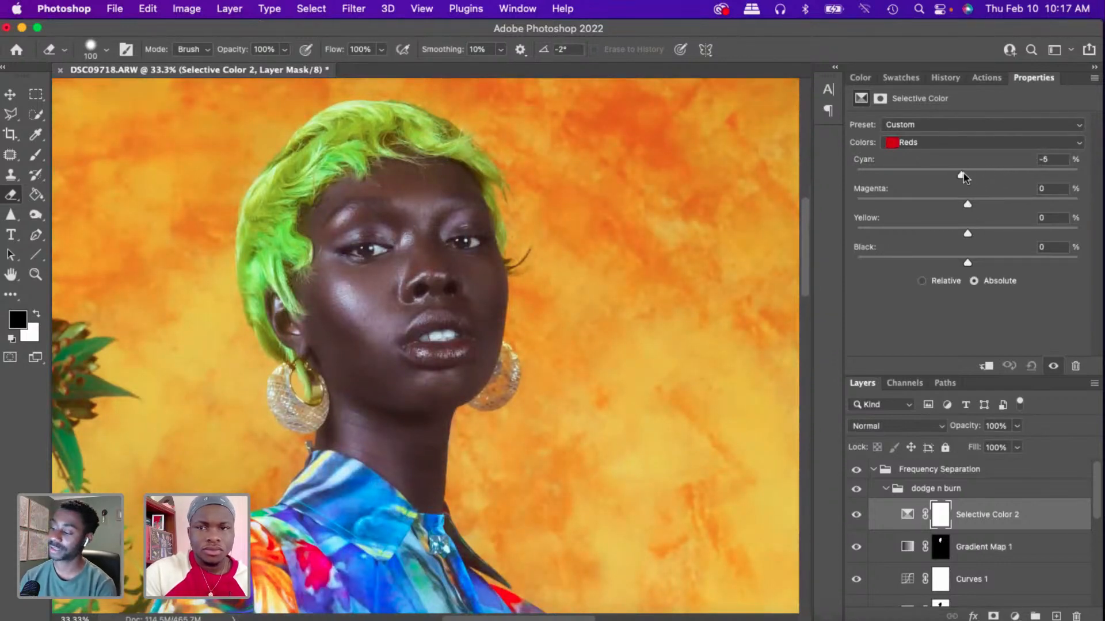
pyautogui.moveTo(961, 176); pyautogui.dragTo(972, 205)
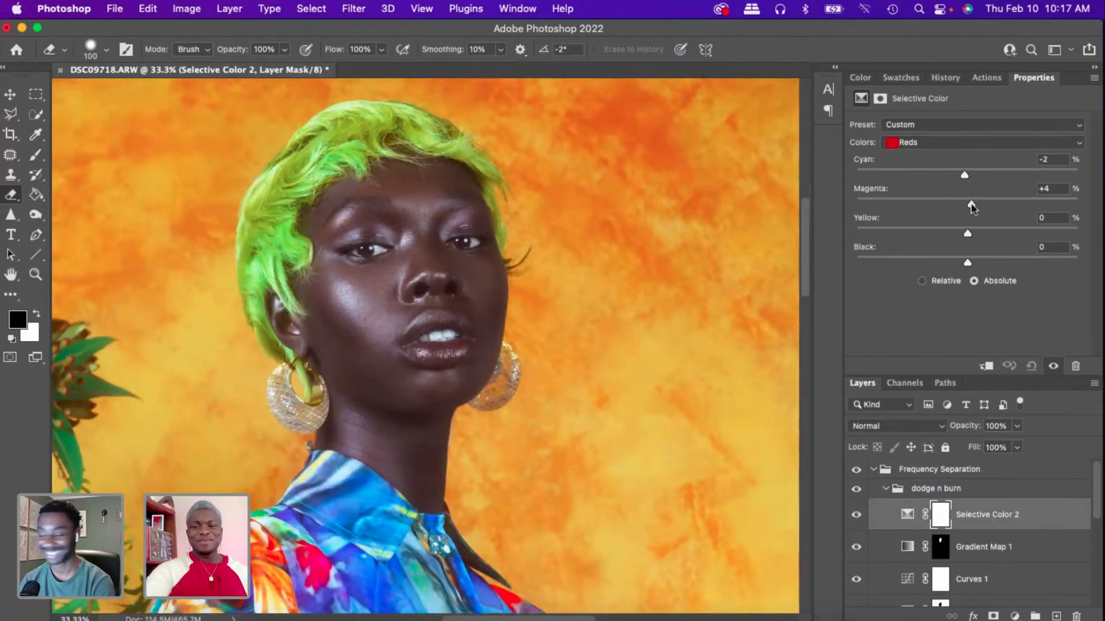
# - Try a 4:5 (8:10) crop of the portrait, cancel it and return to the Eraser tool
pyautogui.press('super+minus')
pyautogui.press('super+minus')
pyautogui.press('super+minus')
pyautogui.press('super+minus')
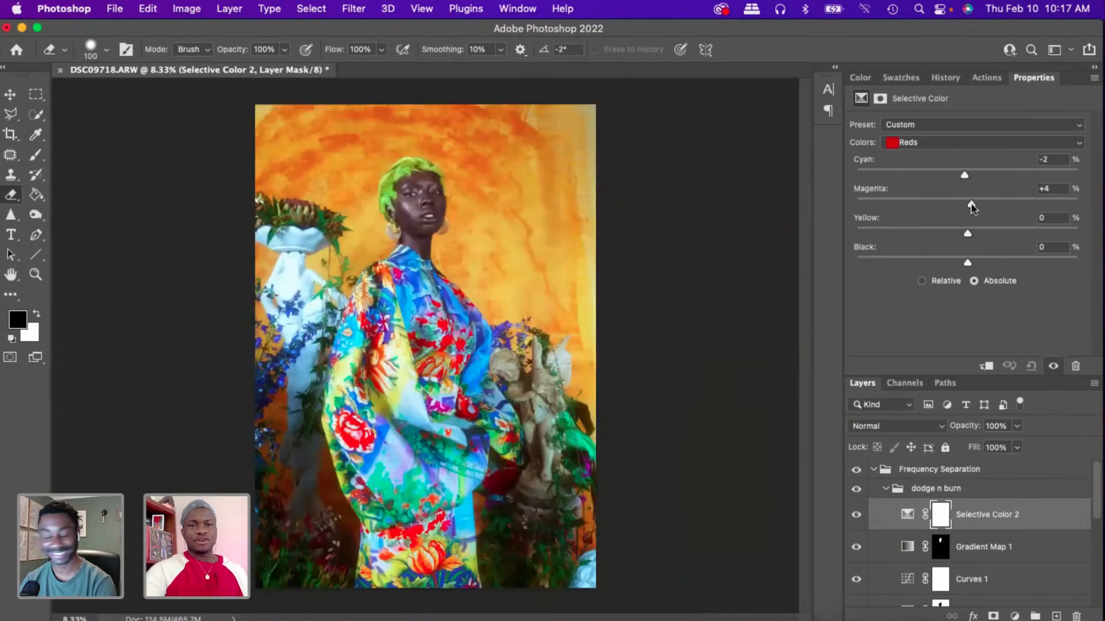
pyautogui.click(9, 134)
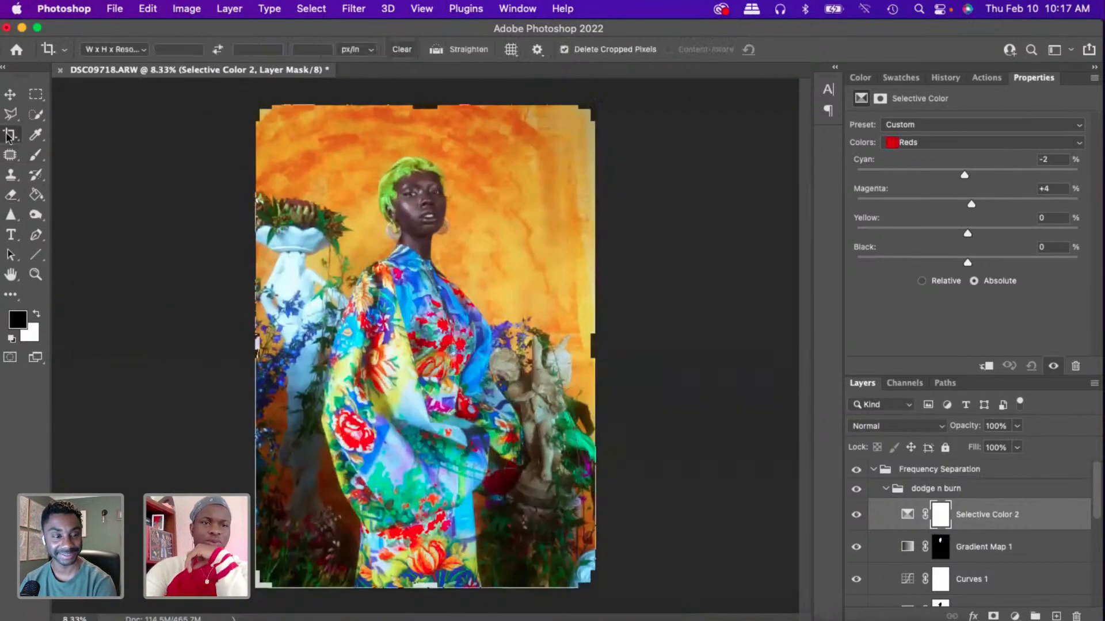
pyautogui.click(139, 51)
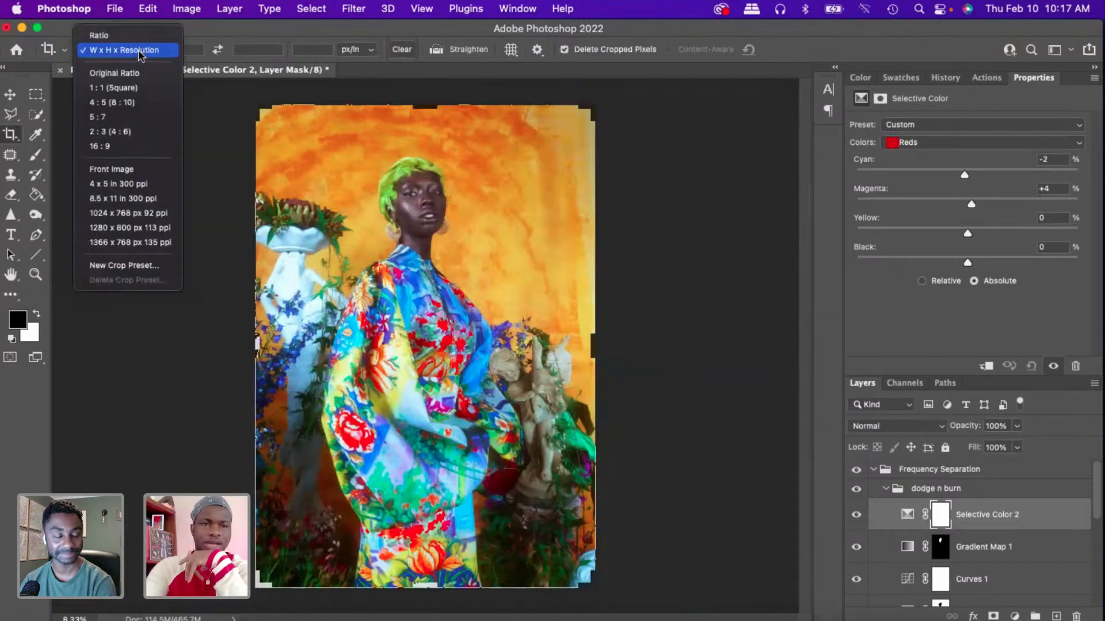
pyautogui.click(131, 102)
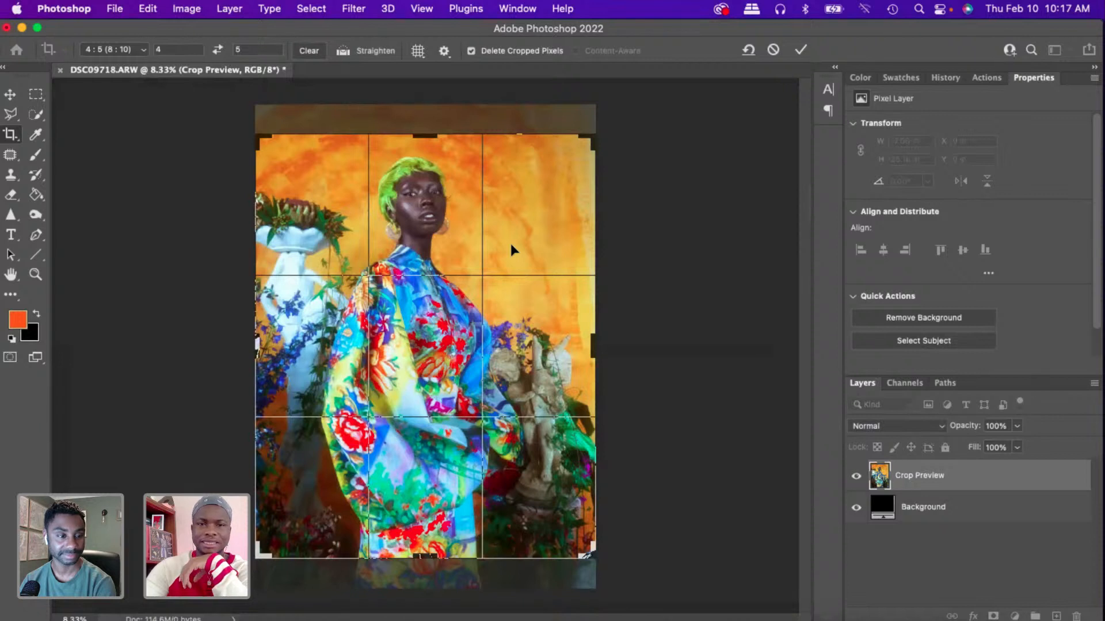
pyautogui.moveTo(521, 239); pyautogui.dragTo(525, 249)
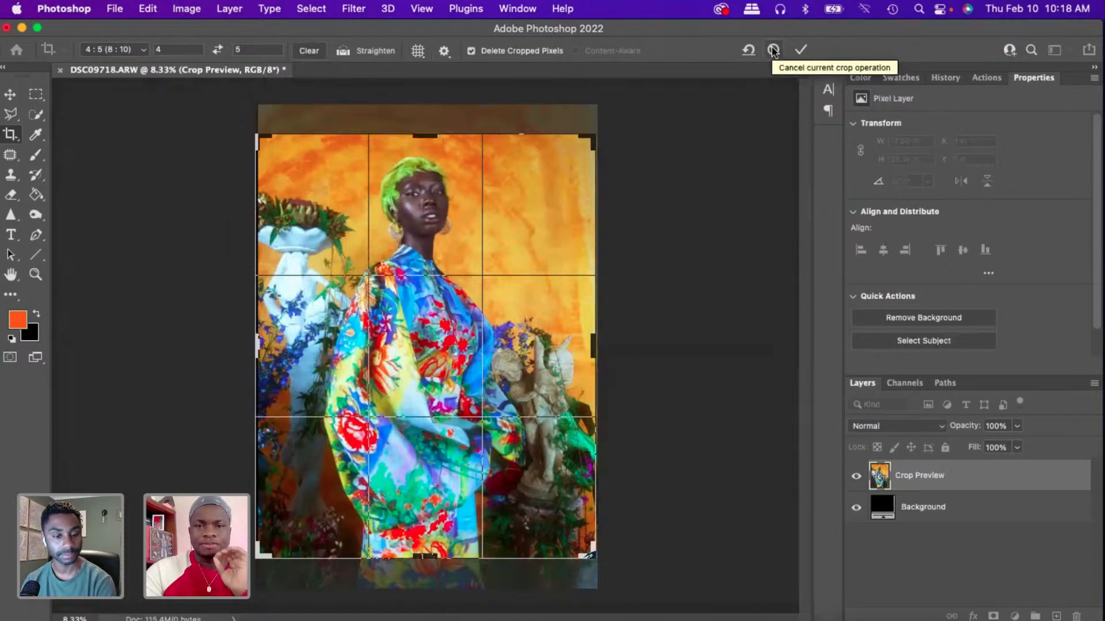
pyautogui.click(774, 50)
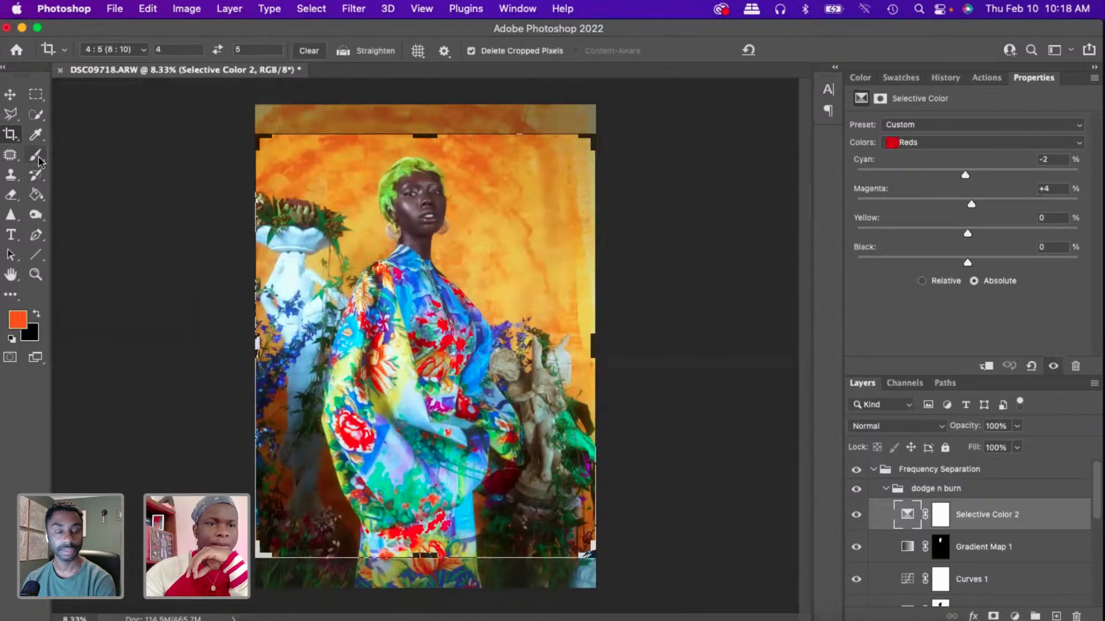
pyautogui.click(11, 197)
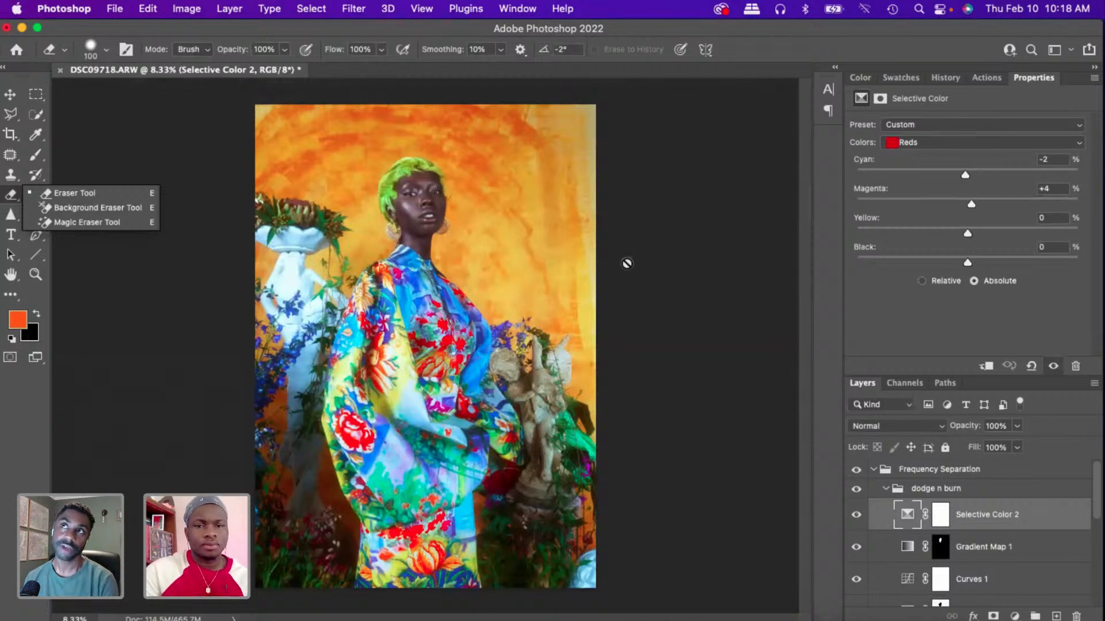
pyautogui.click(729, 265)
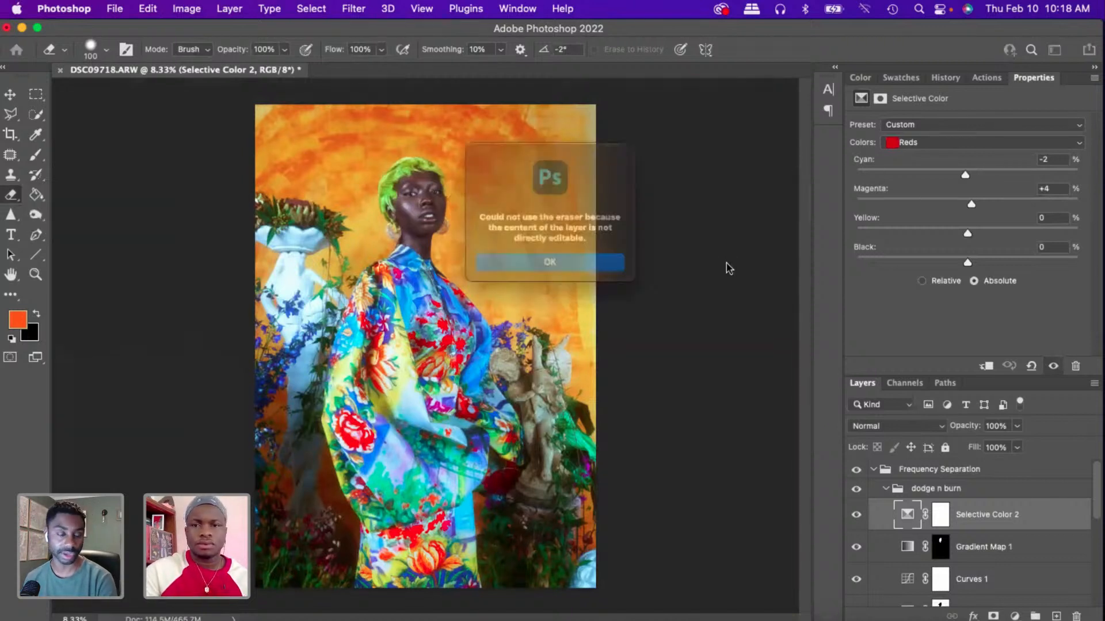
pyautogui.click(613, 274)
# - Set the Reds in Selective Color 2 to Yellow +16% and Black +6%
pyautogui.press('super+equal')
pyautogui.press('super+equal')
pyautogui.press('super+equal')
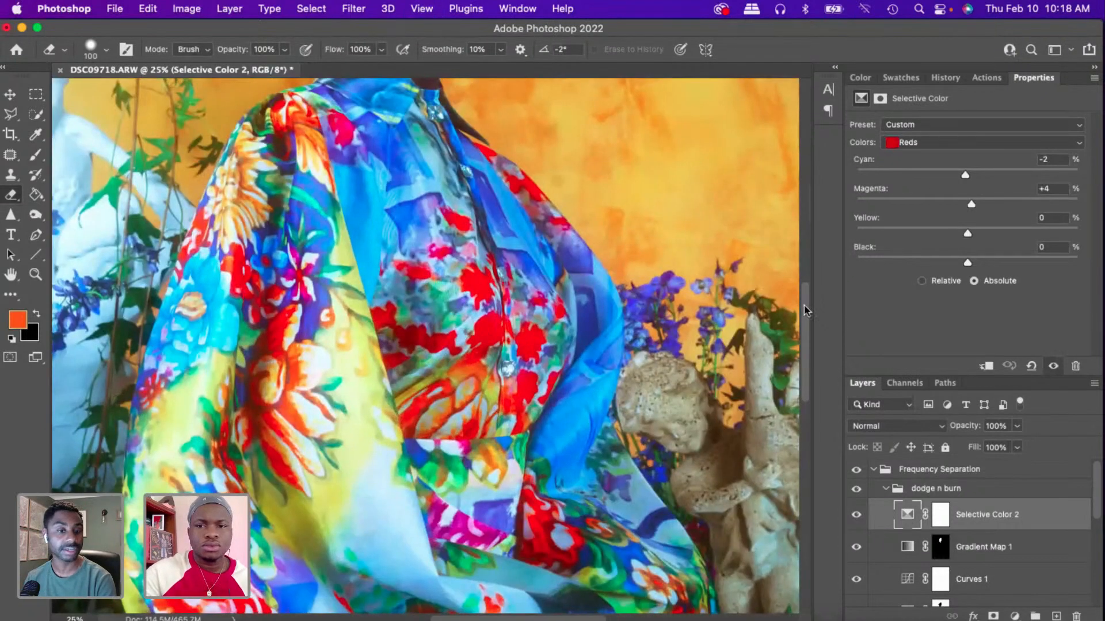
pyautogui.moveTo(808, 311); pyautogui.dragTo(807, 232)
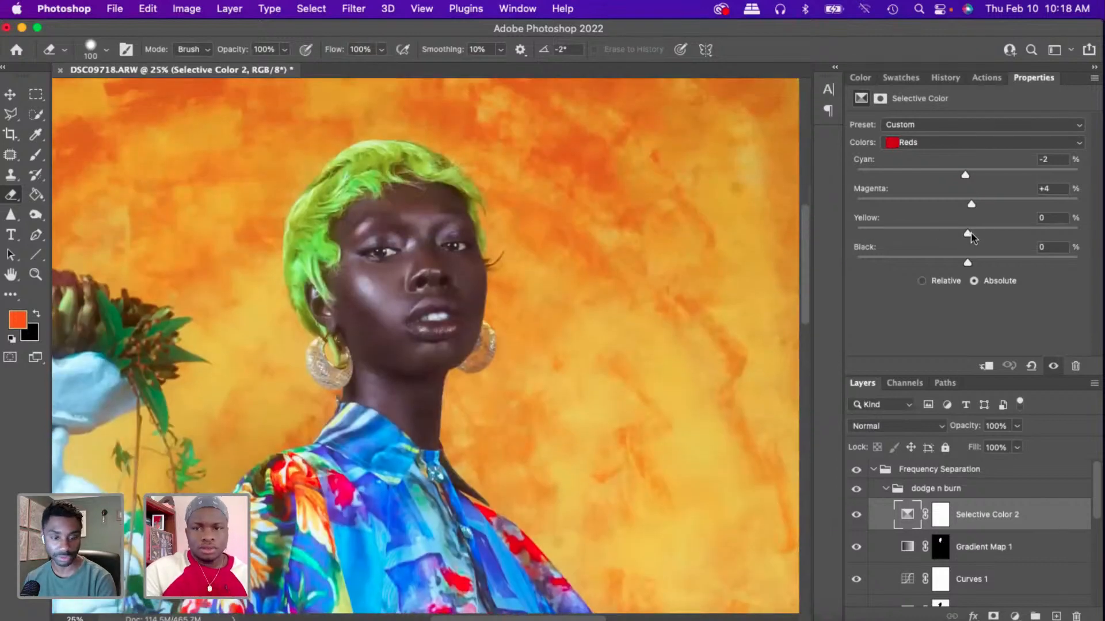
pyautogui.moveTo(971, 232)
pyautogui.mouseDown()
pyautogui.moveTo(950, 234)
pyautogui.moveTo(985, 234)
pyautogui.mouseUp()
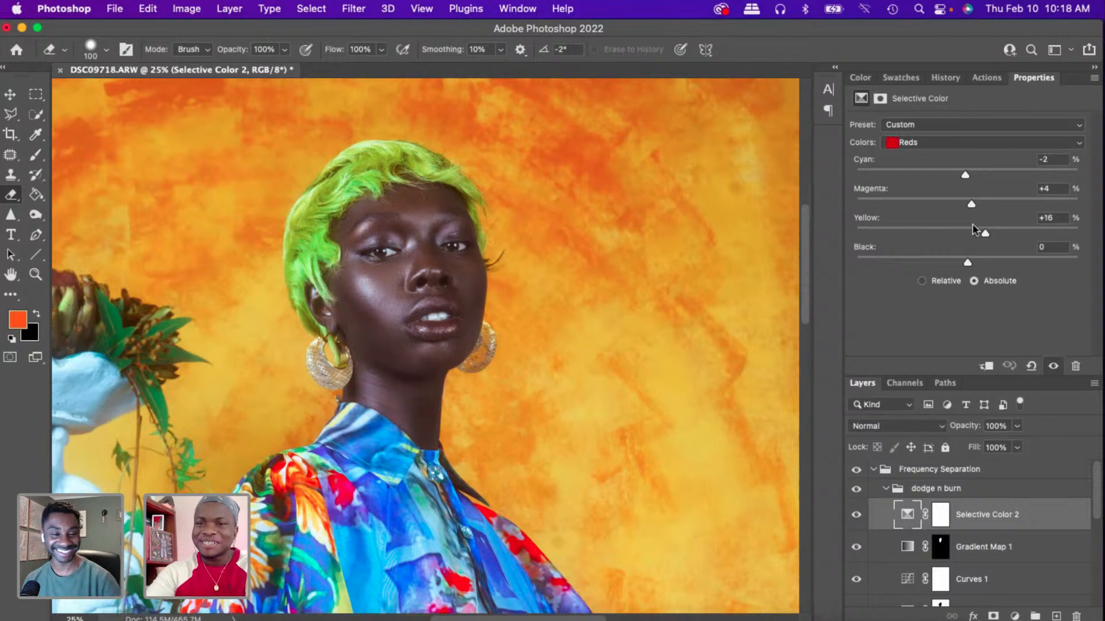
pyautogui.moveTo(968, 262); pyautogui.dragTo(973, 263)
# - Adjust the Yellows in Selective Color 2 to Cyan +1%, Magenta +1% and Yellow +13%
pyautogui.click(938, 142)
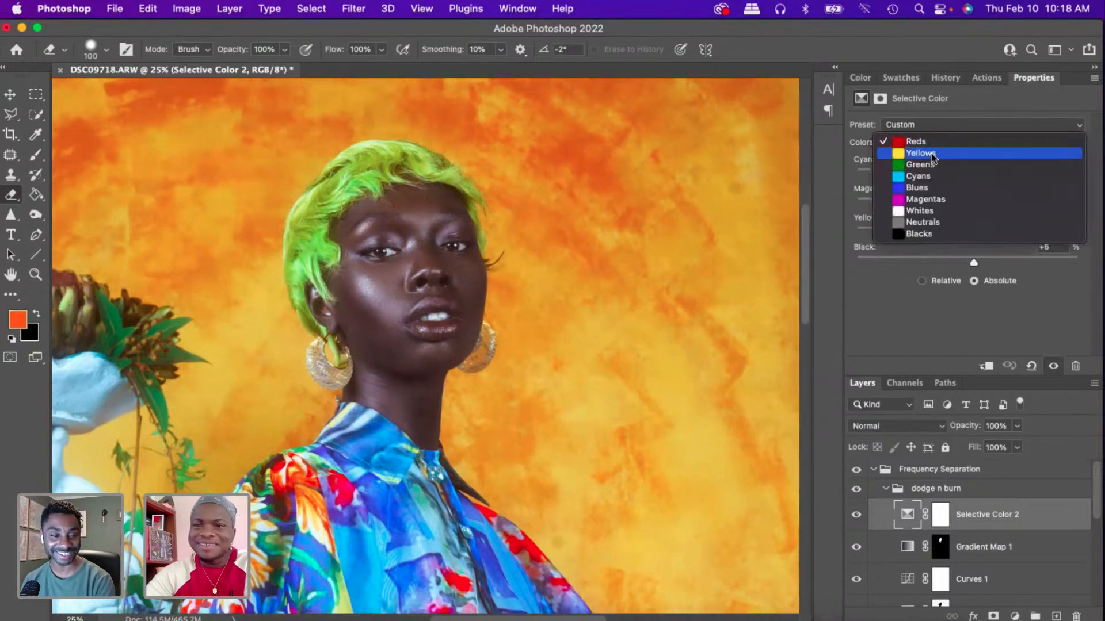
pyautogui.click(929, 153)
pyautogui.moveTo(967, 174); pyautogui.dragTo(959, 206)
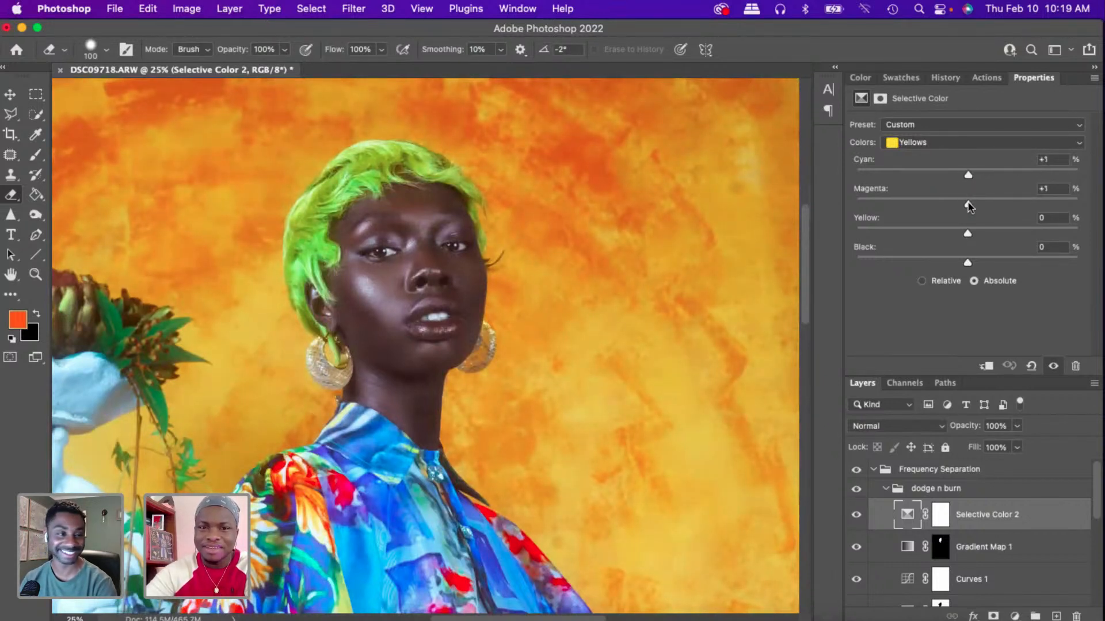
pyautogui.moveTo(968, 233)
pyautogui.mouseDown()
pyautogui.moveTo(951, 235)
pyautogui.moveTo(983, 236)
pyautogui.mouseUp()
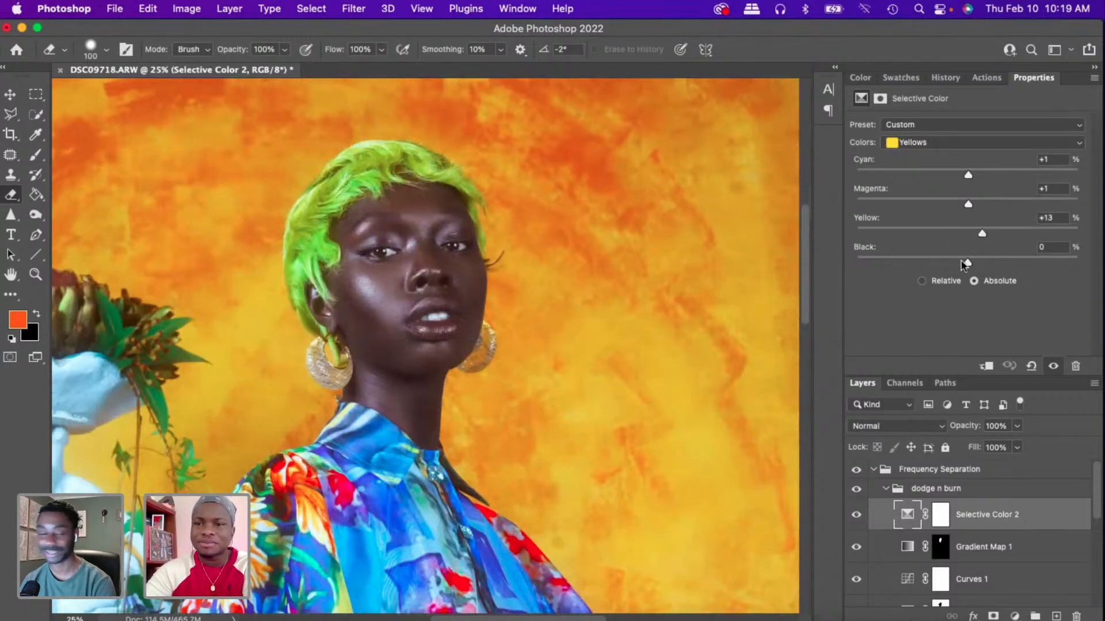
# - Delete the Selective Color 2 layer and return to viewing the whole portrait
pyautogui.press('Delete')
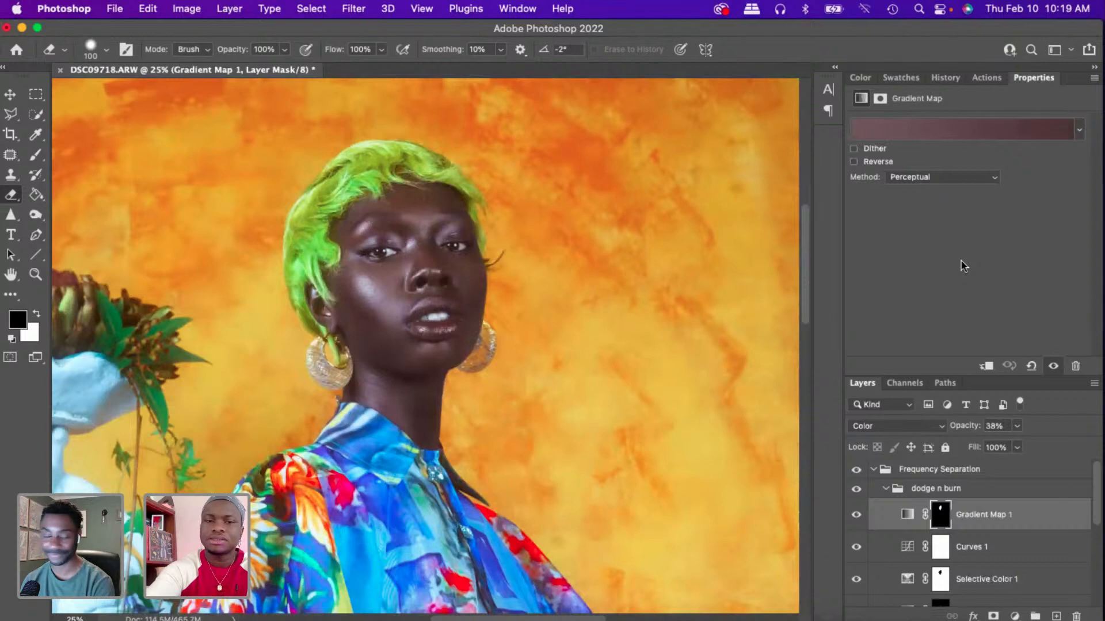
pyautogui.press('super+minus')
pyautogui.press('super+minus')
pyautogui.press('super+minus')
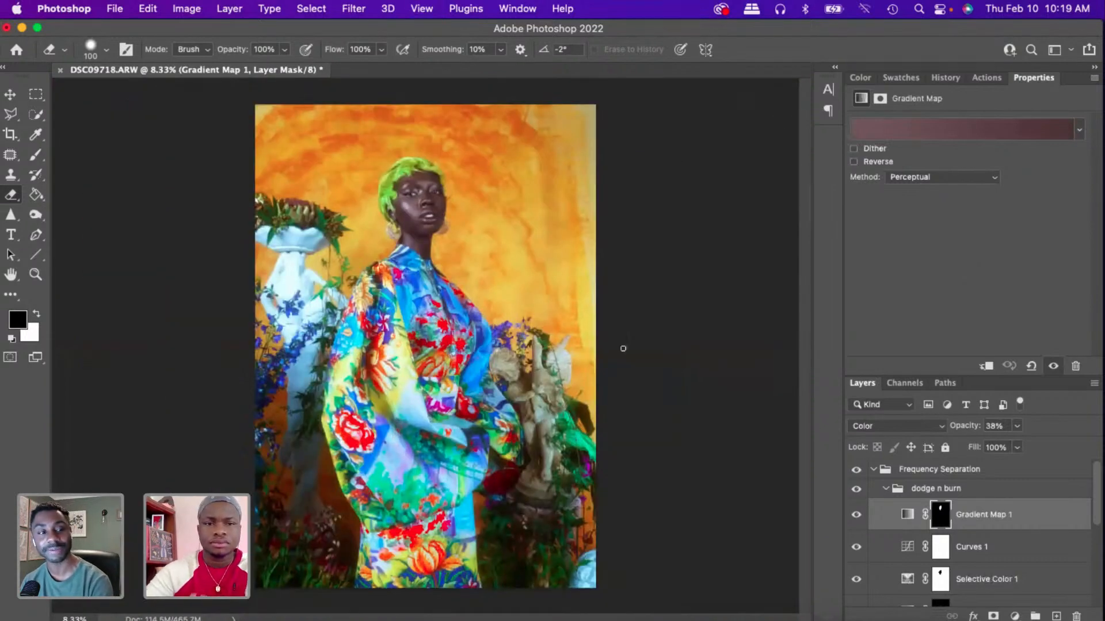
# - Add a Color Lookup adjustment layer above Gradient Map 1 with the Smokey device link profile
pyautogui.click(1015, 616)
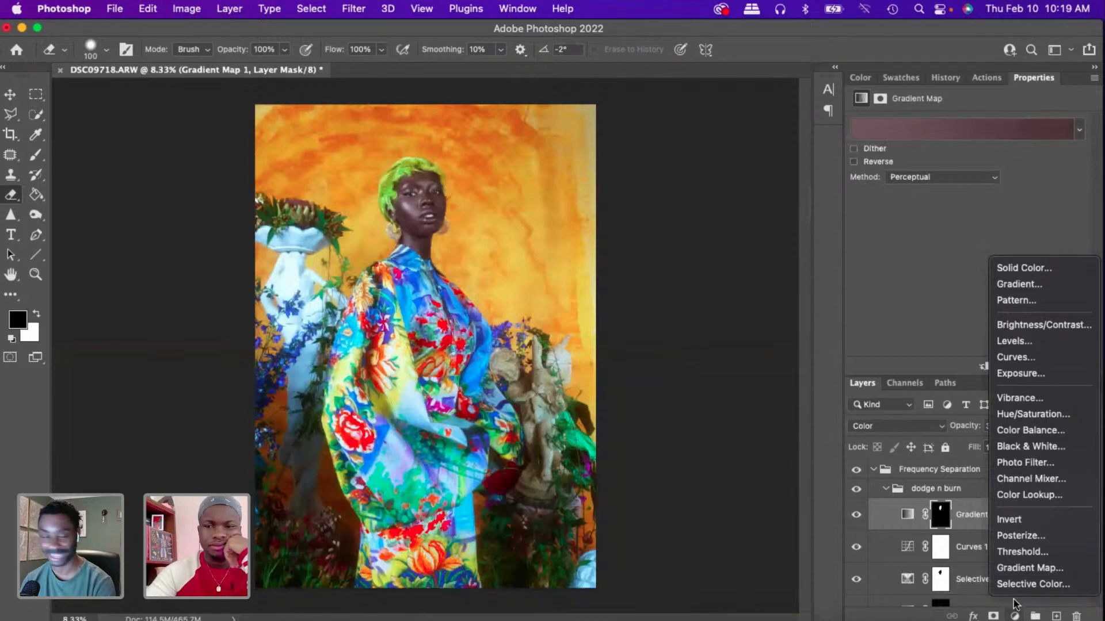
pyautogui.click(1017, 496)
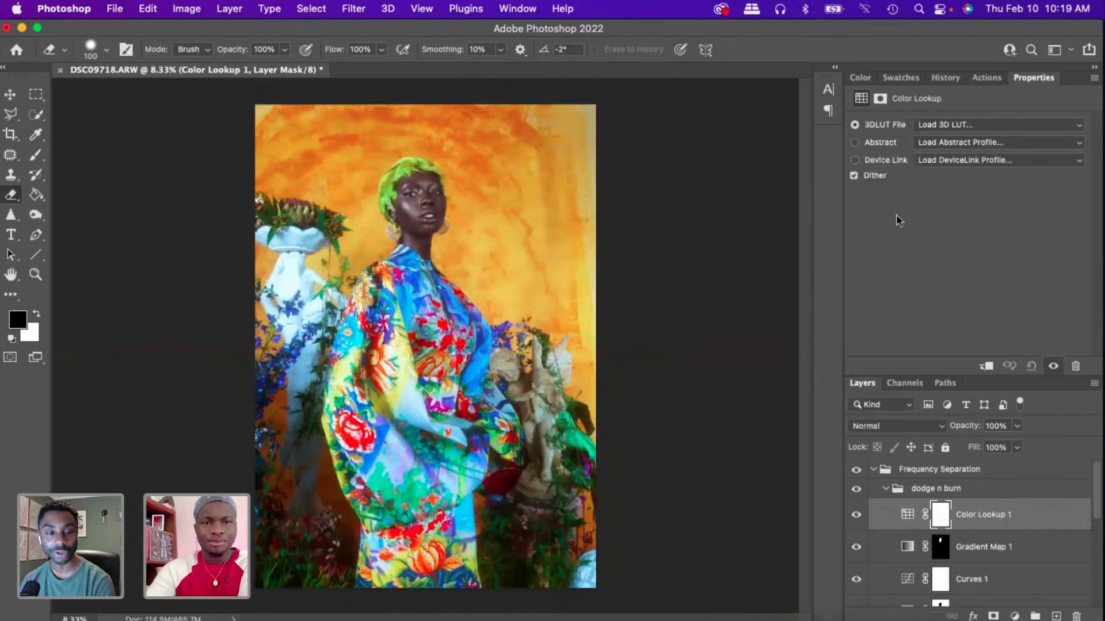
pyautogui.click(953, 157)
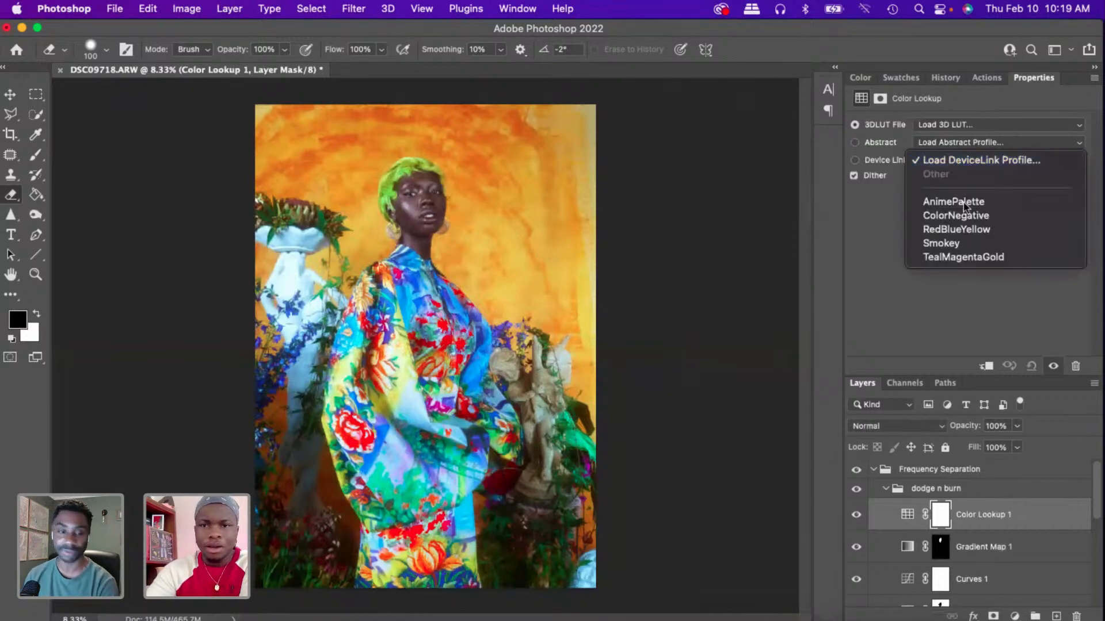
pyautogui.click(965, 244)
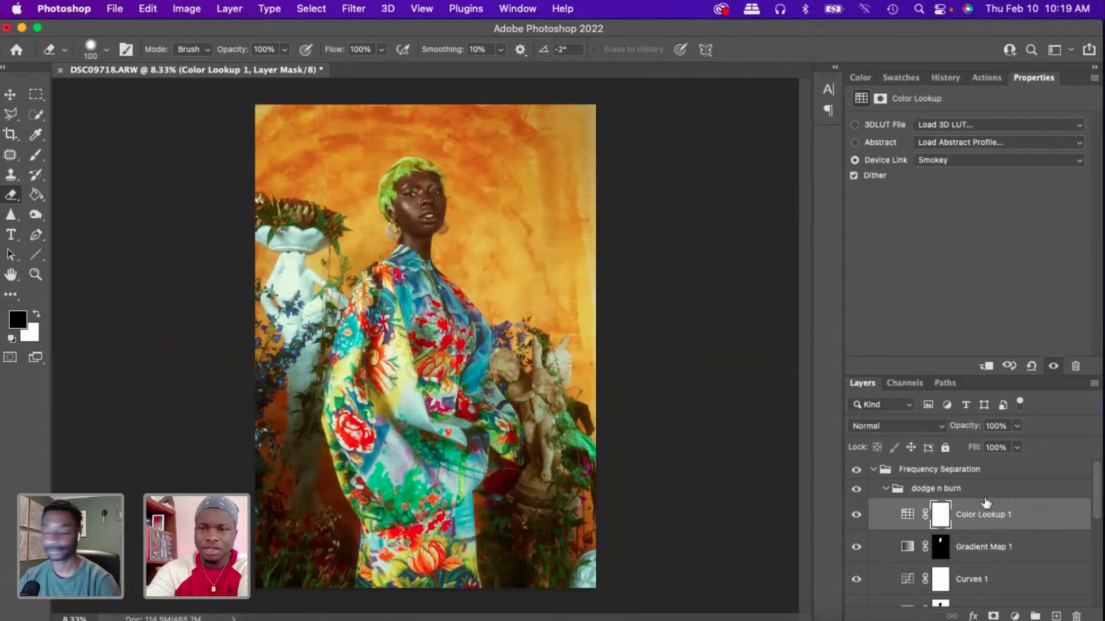
# - Try the 2Strip.look and 3Strip.look 3D LUTs on Color Lookup 1 across the whole portrait, ending on 2Strip.look
pyautogui.click(947, 161)
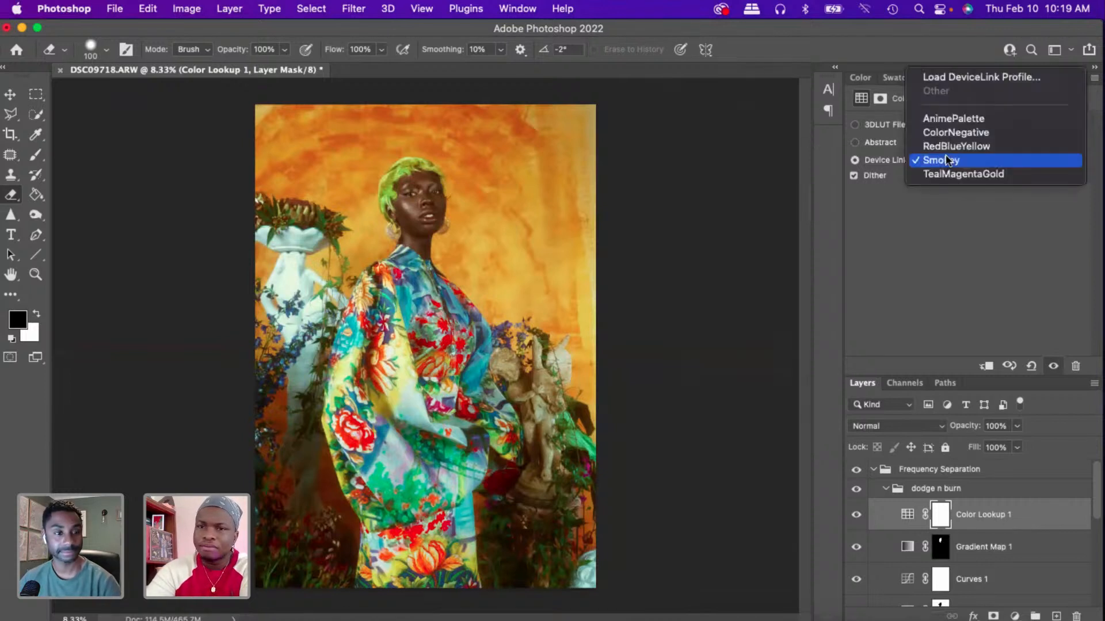
pyautogui.click(956, 239)
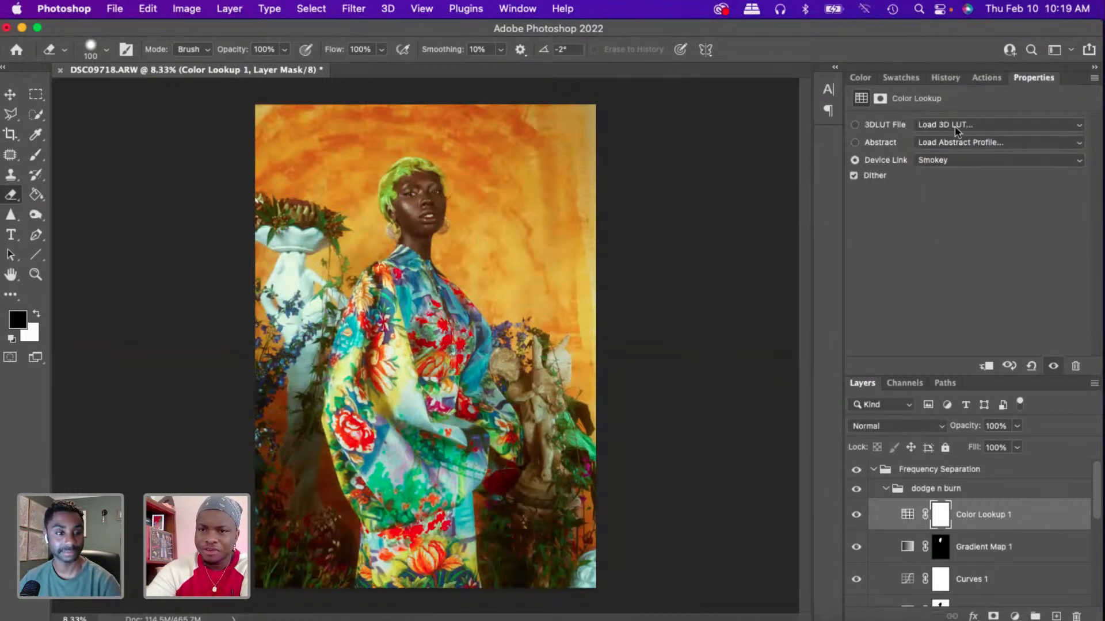
pyautogui.click(955, 124)
pyautogui.click(949, 167)
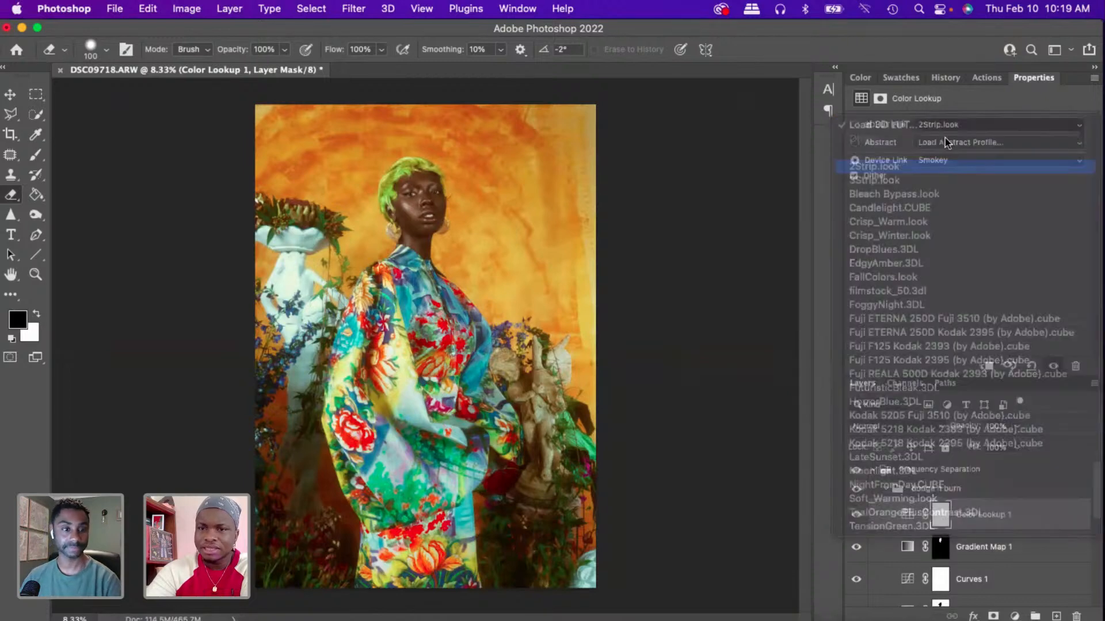
pyautogui.click(948, 124)
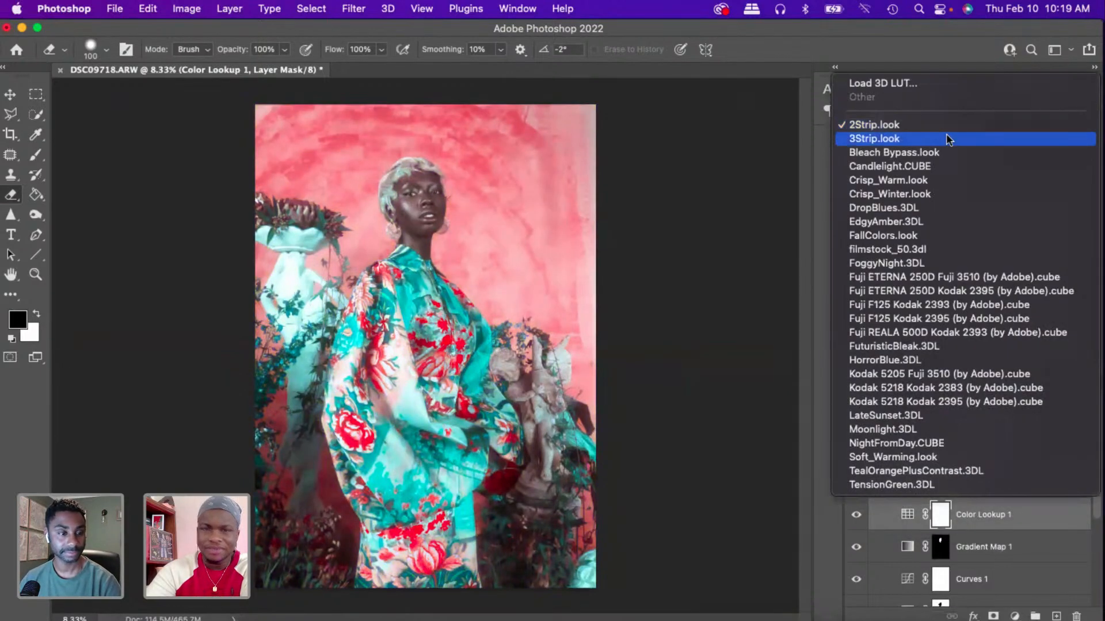
pyautogui.click(948, 138)
pyautogui.click(949, 129)
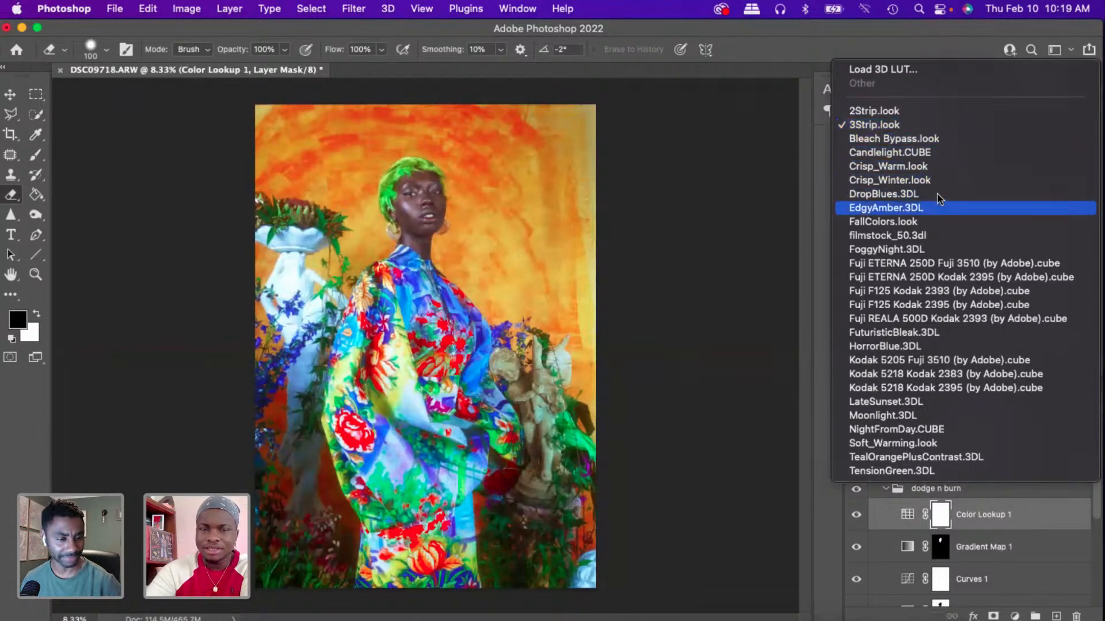
pyautogui.click(938, 113)
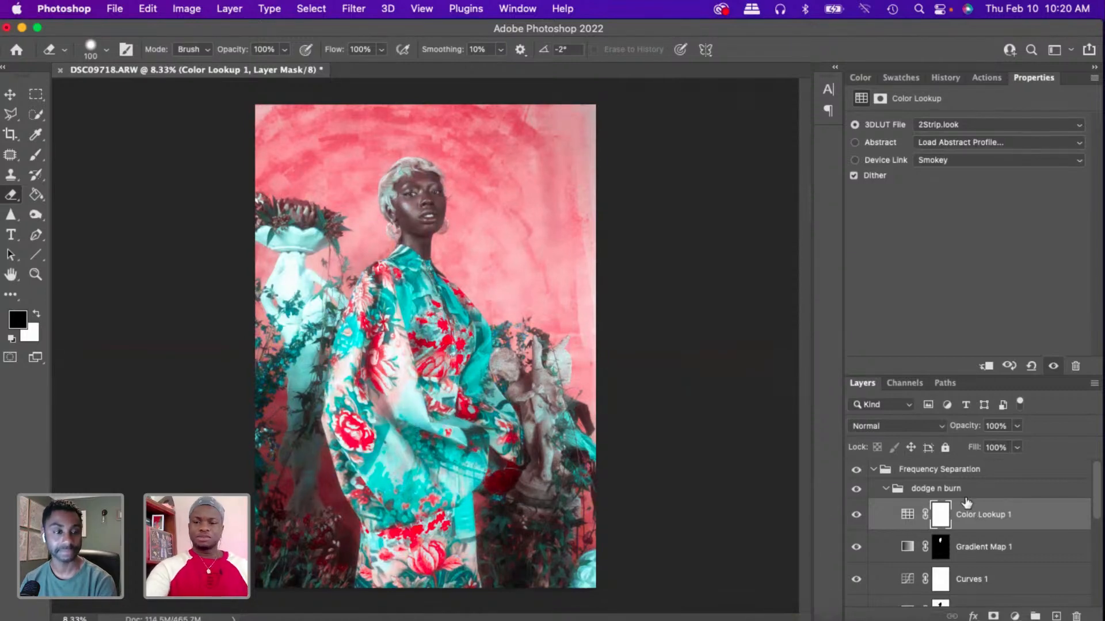
# - Delete the Color Lookup 1 adjustment layer
pyautogui.moveTo(964, 500); pyautogui.dragTo(967, 503)
pyautogui.press('Delete')
pyautogui.press('Delete')
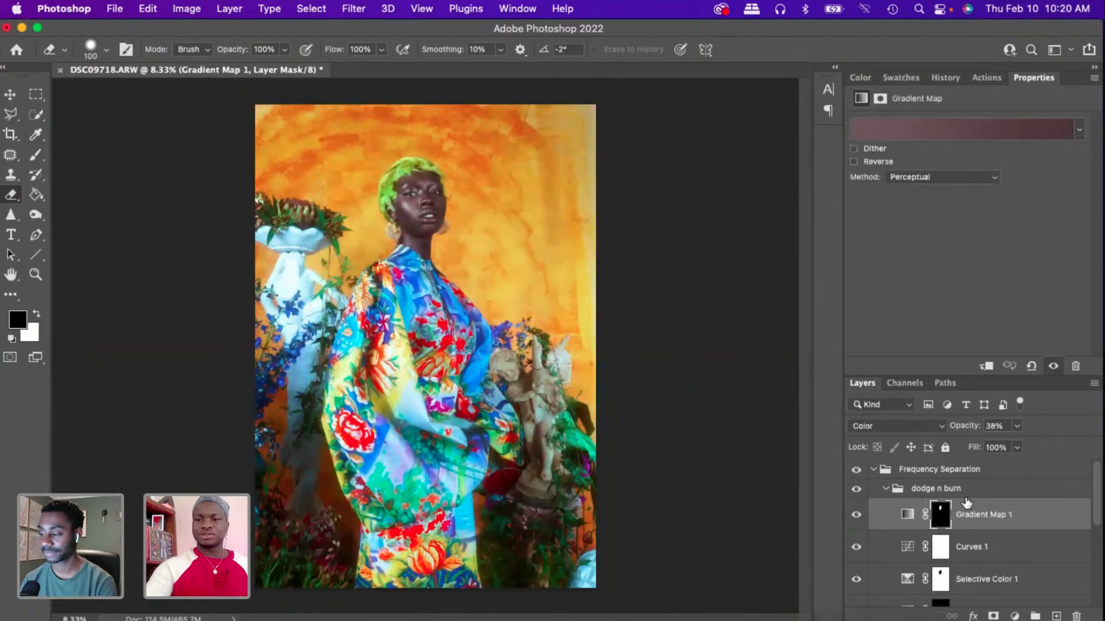
# - Select the subject automatically on the Skin copy layer using Select Subject
pyautogui.scroll(-5, 999, 511)
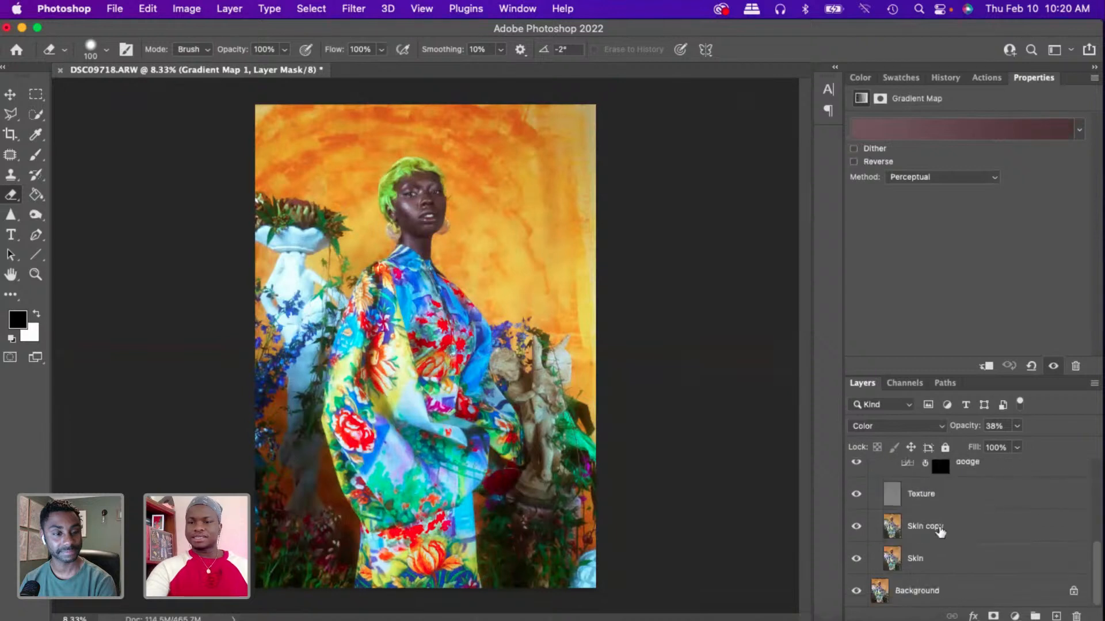
pyautogui.click(937, 526)
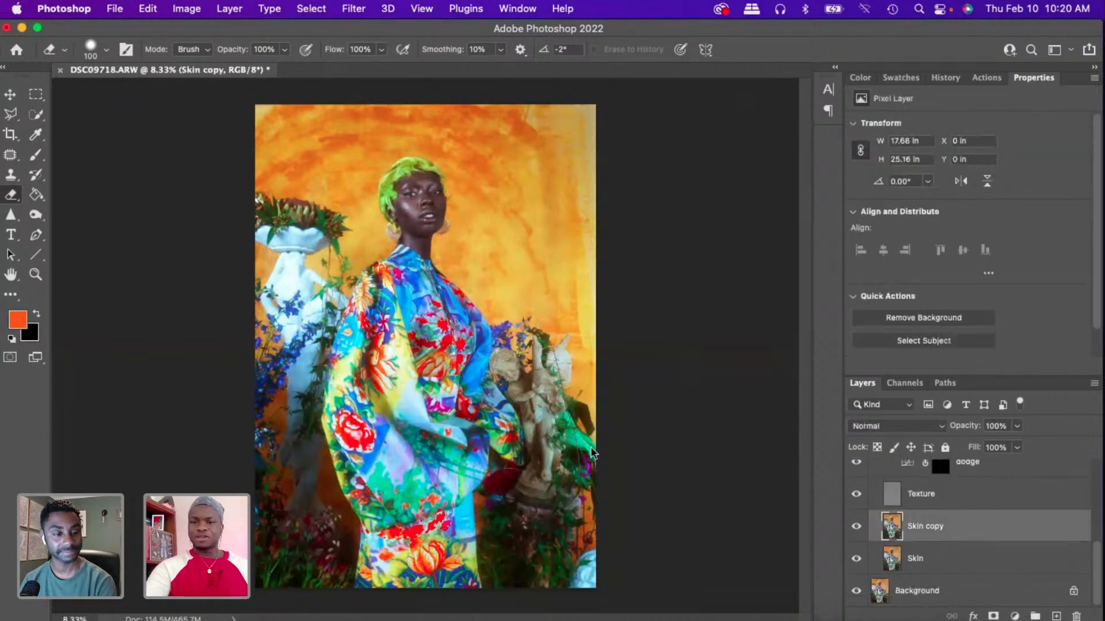
pyautogui.click(37, 114)
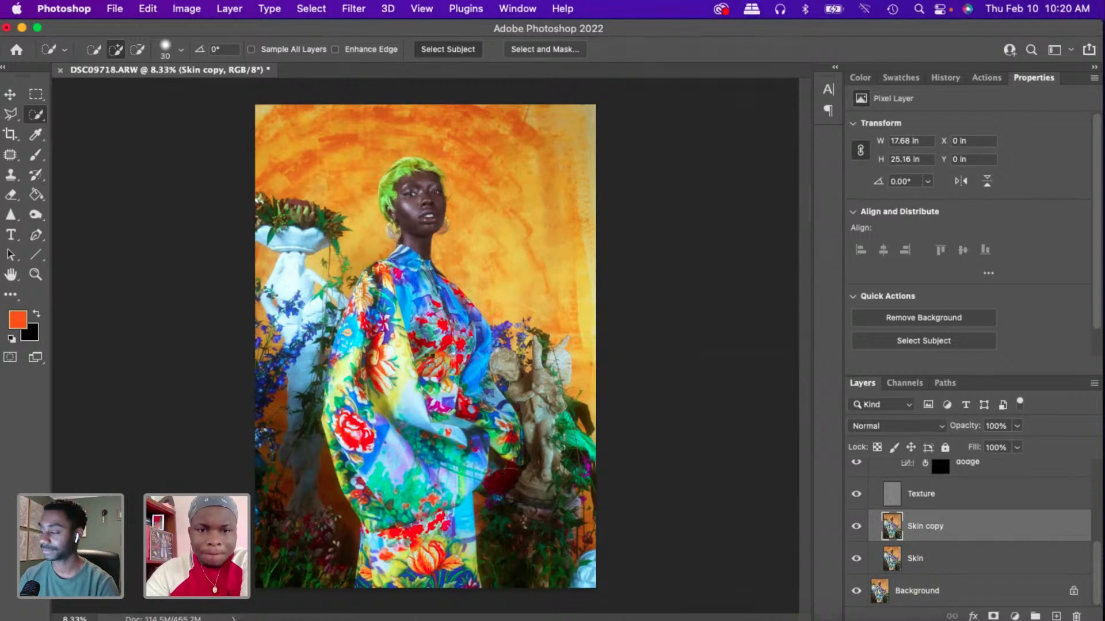
pyautogui.click(448, 49)
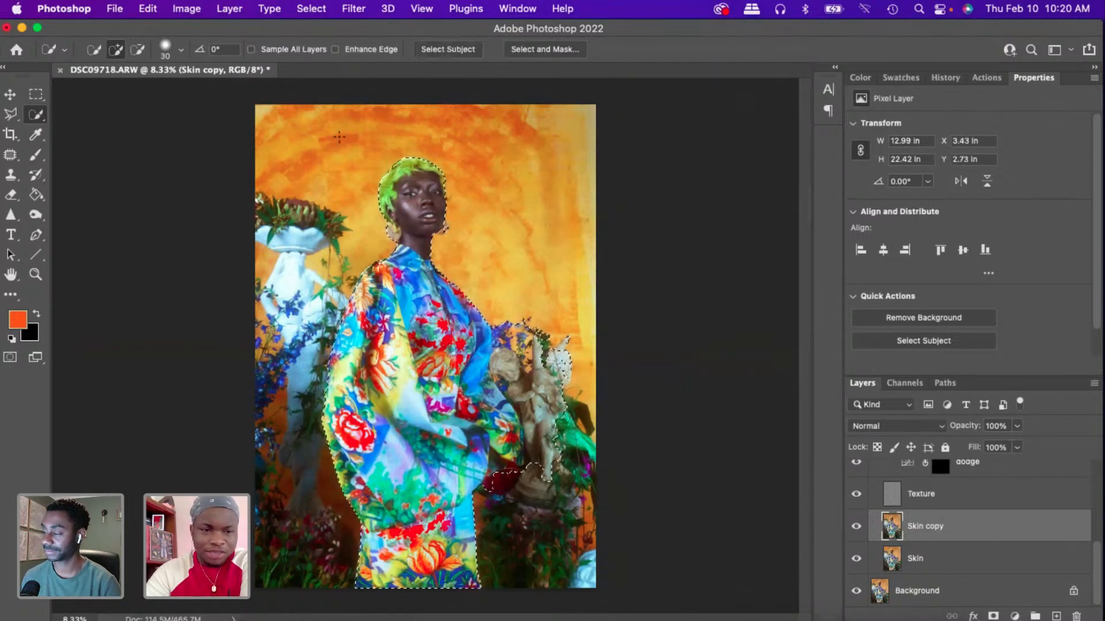
# - Refine the selection with the Quick Selection tool, subtracting the model's head and the statue so only the floral robe stays selected
pyautogui.click(138, 50)
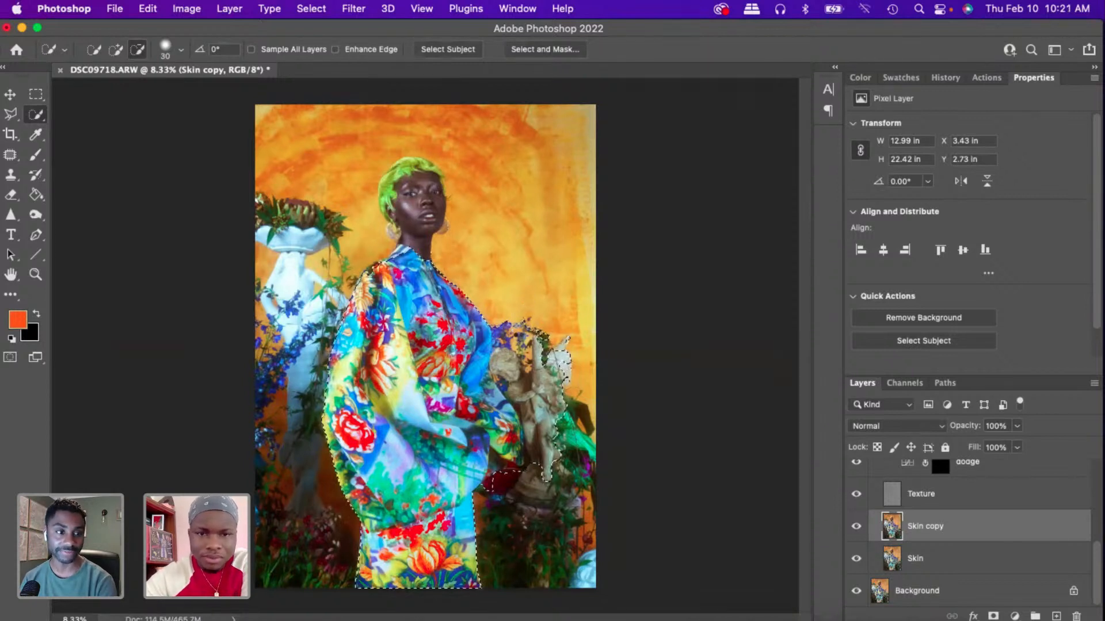
pyautogui.click(528, 294)
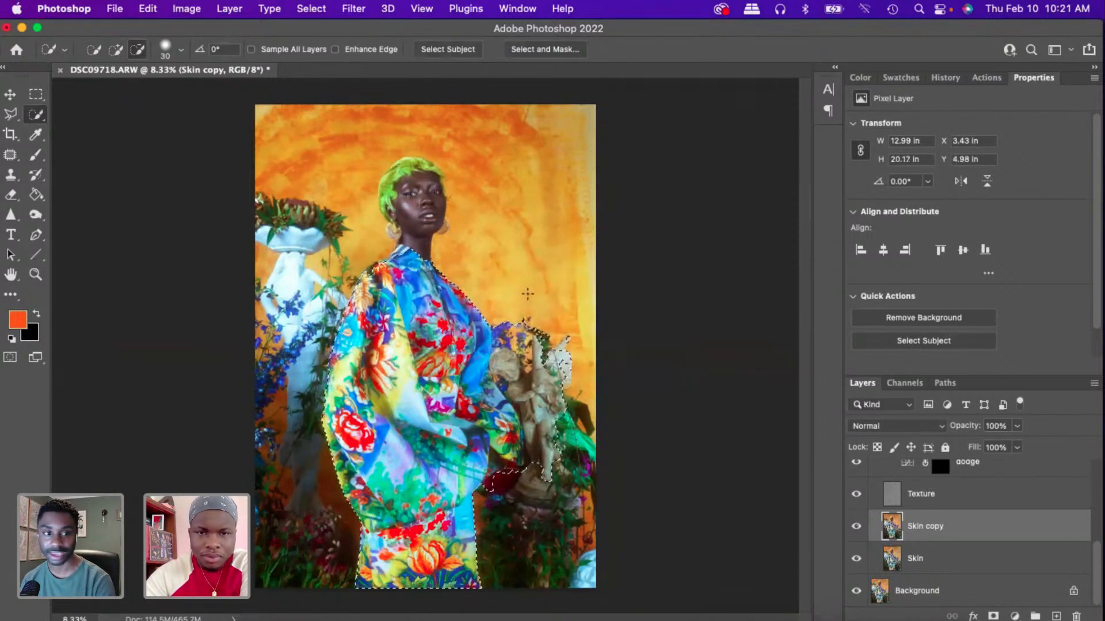
pyautogui.moveTo(561, 403)
pyautogui.mouseDown()
pyautogui.moveTo(533, 406)
pyautogui.moveTo(532, 394)
pyautogui.moveTo(533, 432)
pyautogui.moveTo(531, 383)
pyautogui.moveTo(534, 426)
pyautogui.moveTo(515, 414)
pyautogui.moveTo(510, 368)
pyautogui.moveTo(503, 402)
pyautogui.mouseUp()
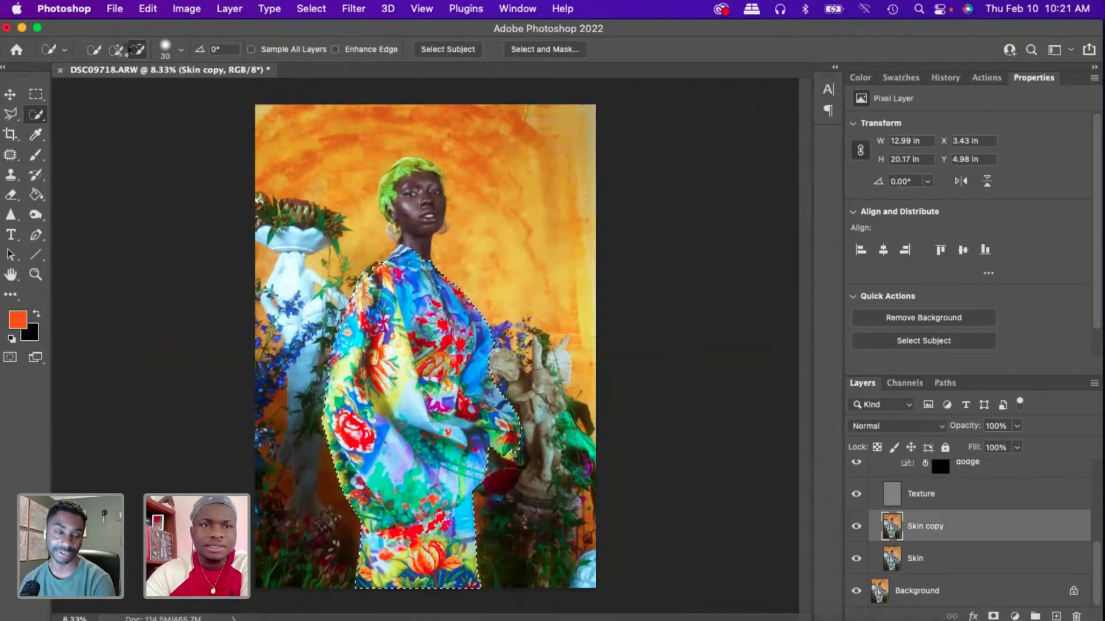
pyautogui.click(115, 50)
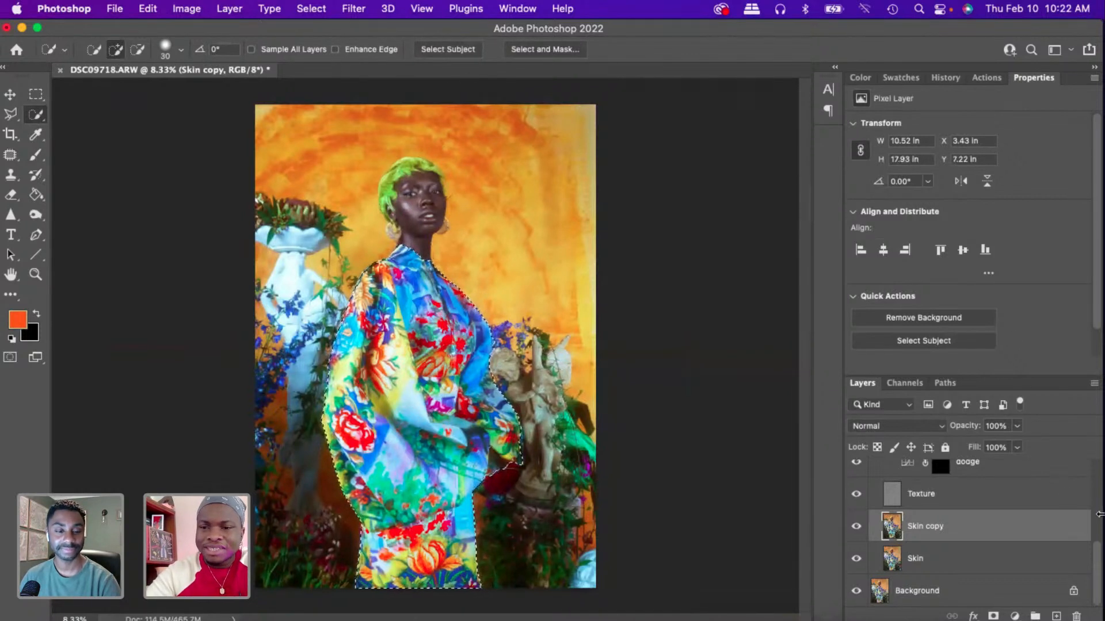
# - Add a Color Lookup adjustment layer above Gradient Map 1, masked to the robe selection, with the 2Strip.look 3D LUT
pyautogui.moveTo(1092, 555); pyautogui.dragTo(1099, 481)
pyautogui.click(1026, 500)
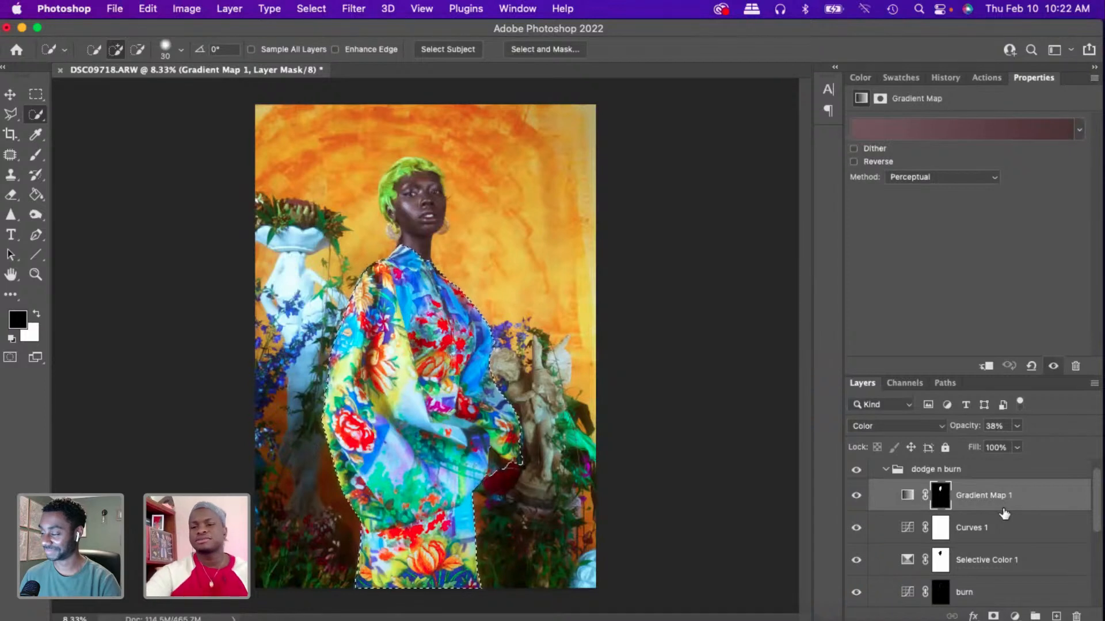
pyautogui.click(1015, 616)
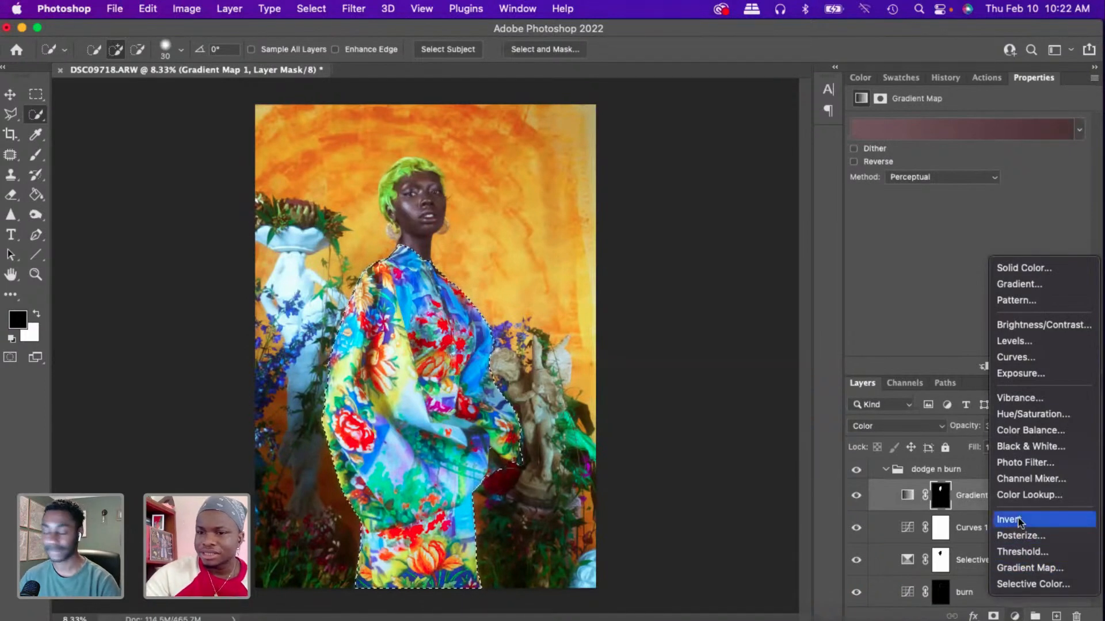
pyautogui.click(1020, 496)
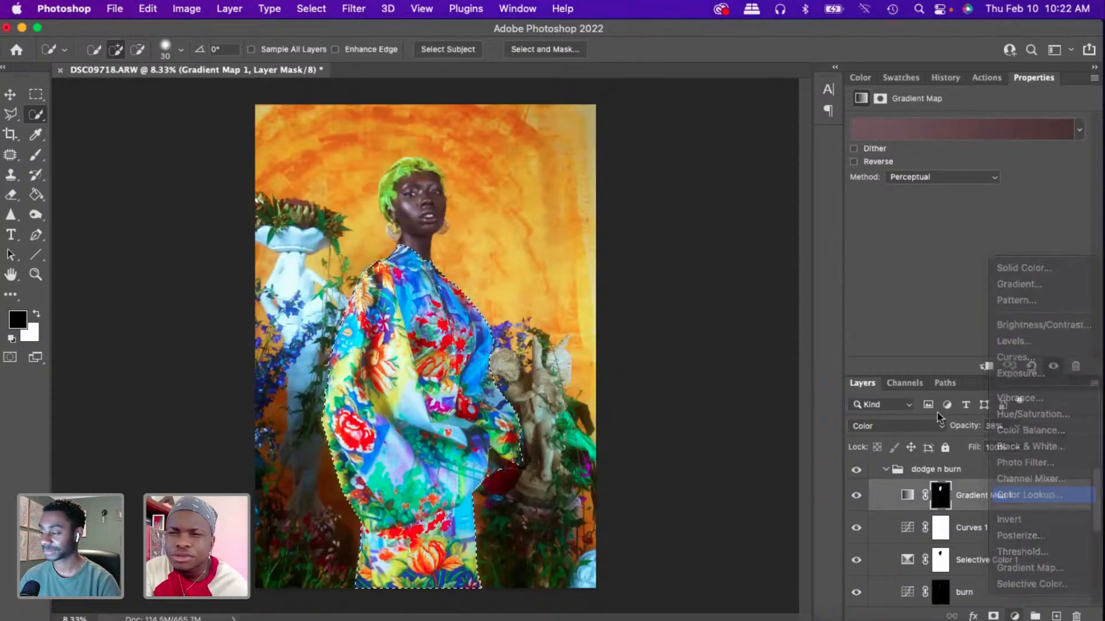
pyautogui.click(977, 127)
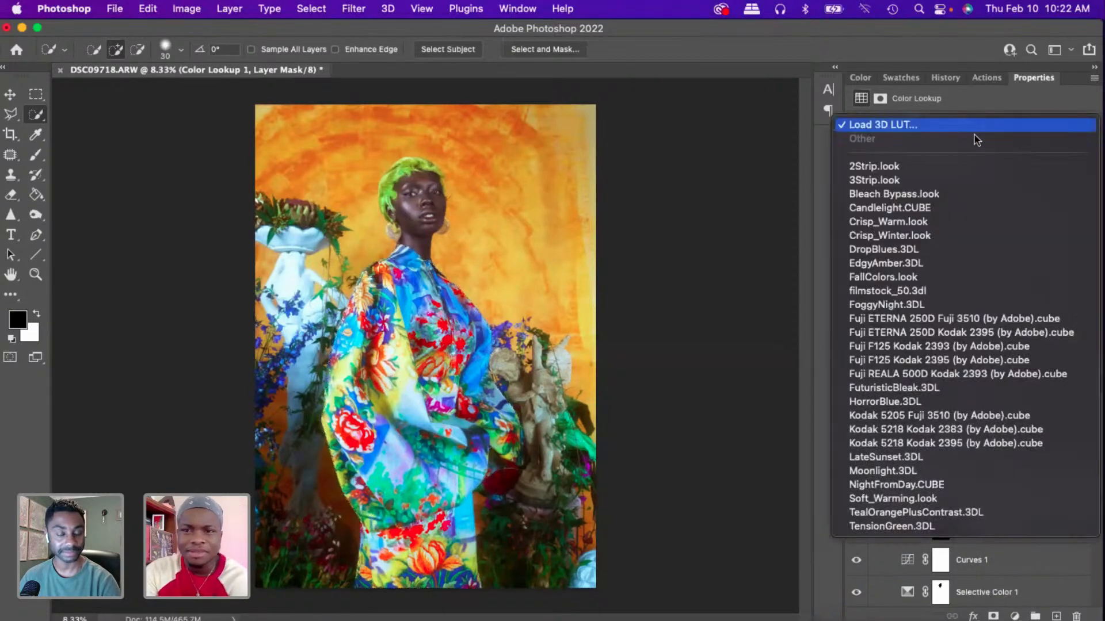
pyautogui.click(950, 172)
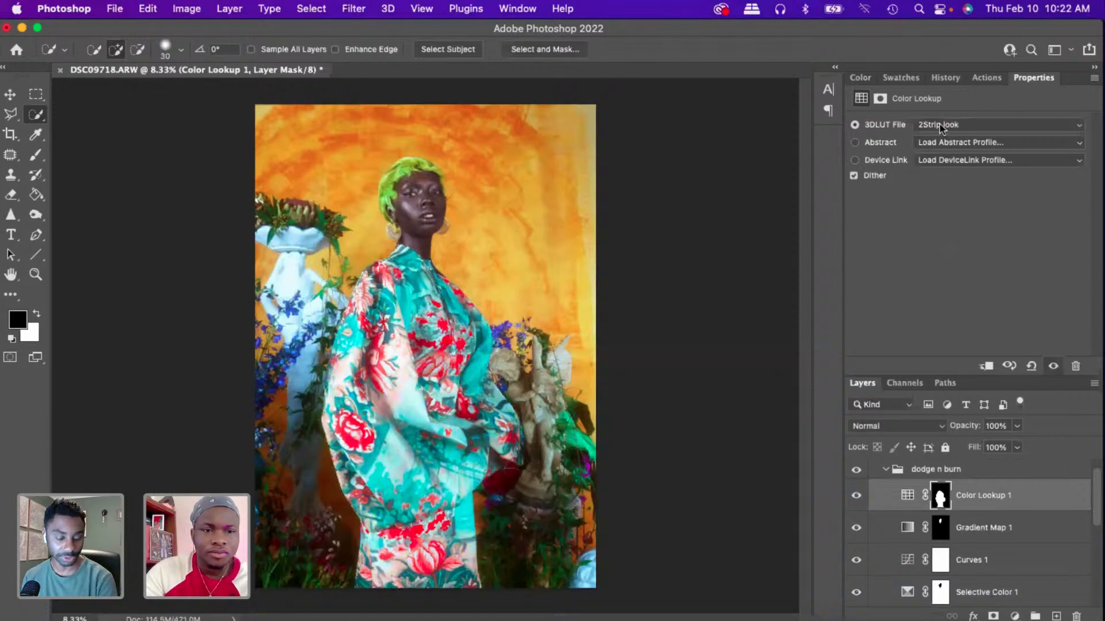
pyautogui.click(939, 125)
pyautogui.click(941, 126)
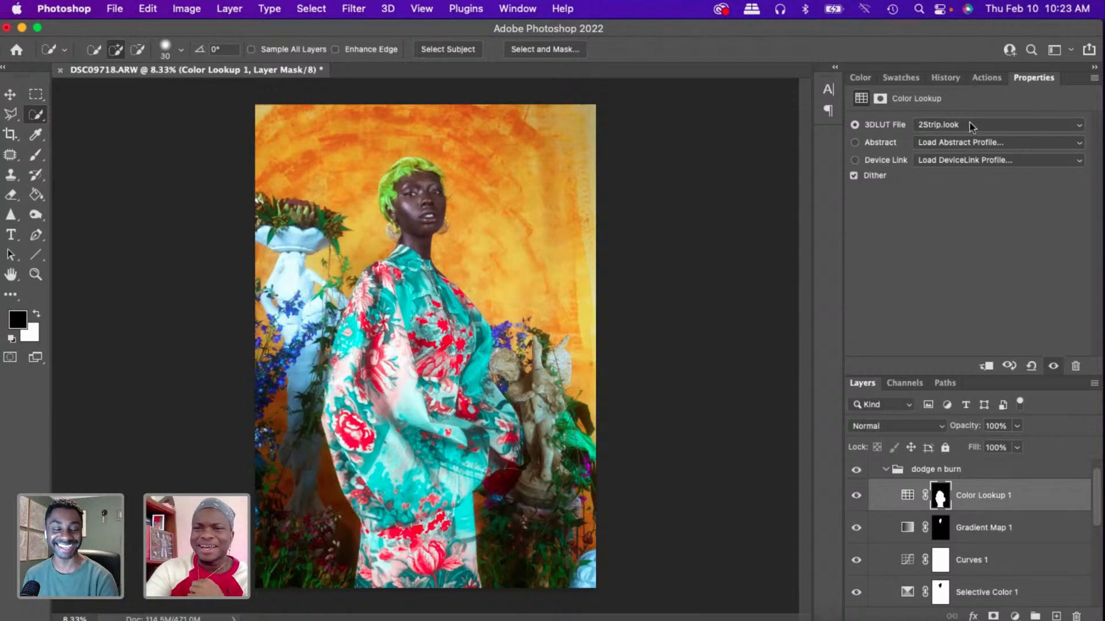
pyautogui.click(980, 161)
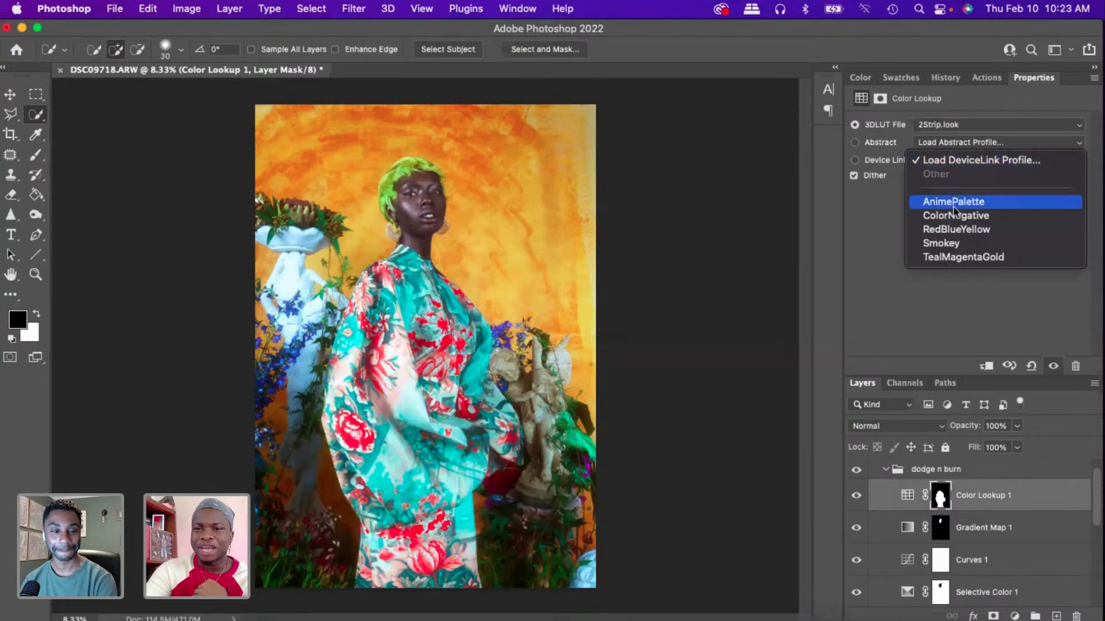
pyautogui.click(971, 127)
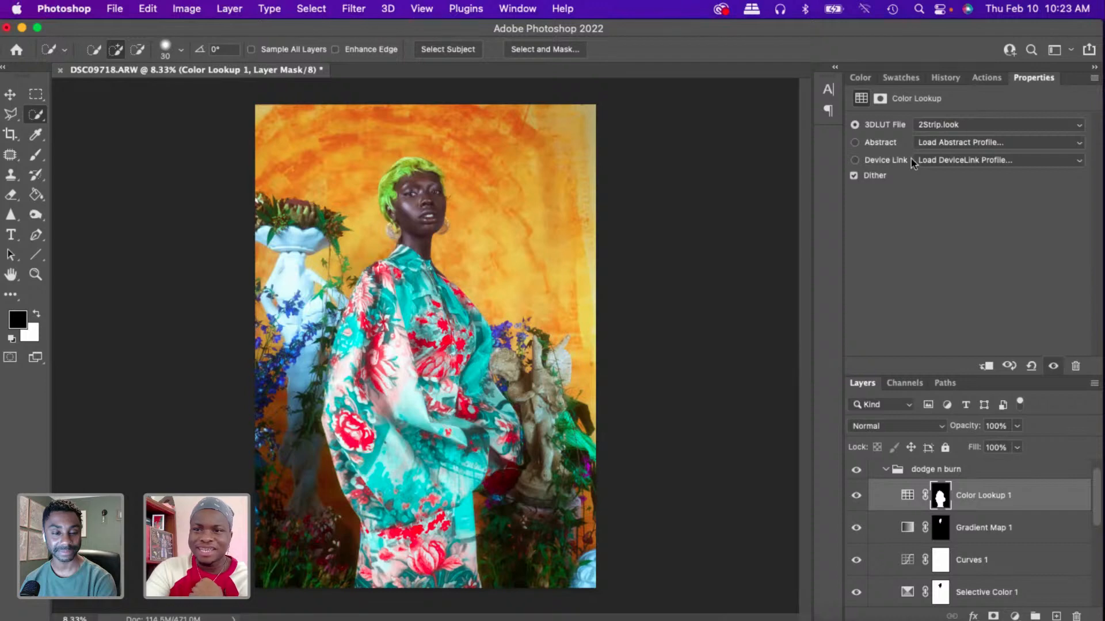
# - Try the Candlelight.CUBE, Crisp_Warm.look, Crisp_Winter.look and EdgyAmber.3DL LUTs on the robe, and return to 2Strip.look
pyautogui.click(958, 127)
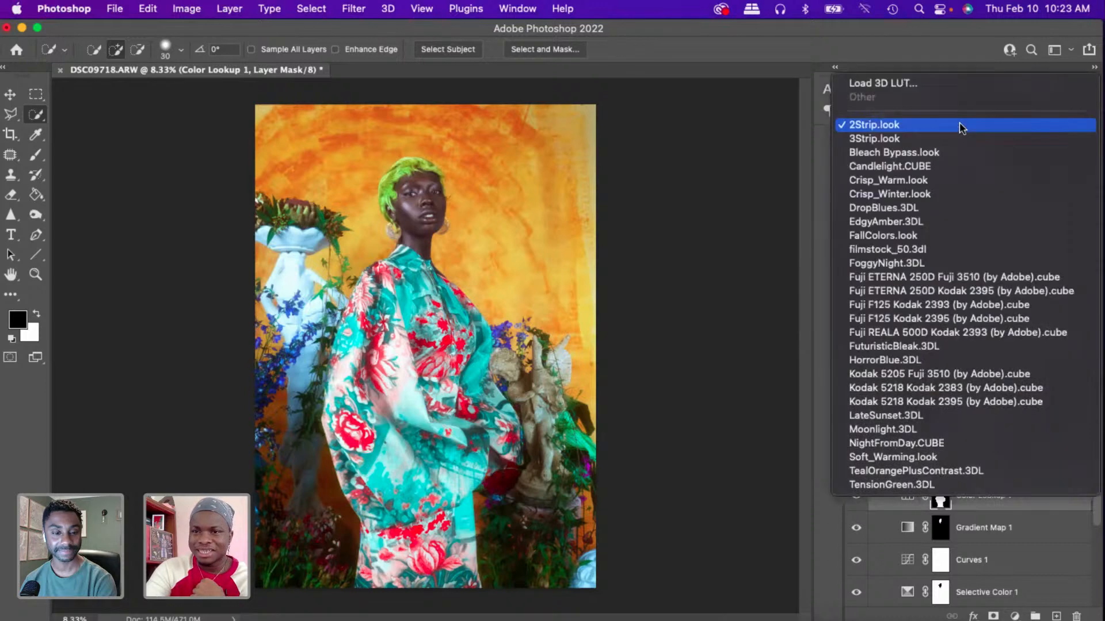
pyautogui.click(927, 167)
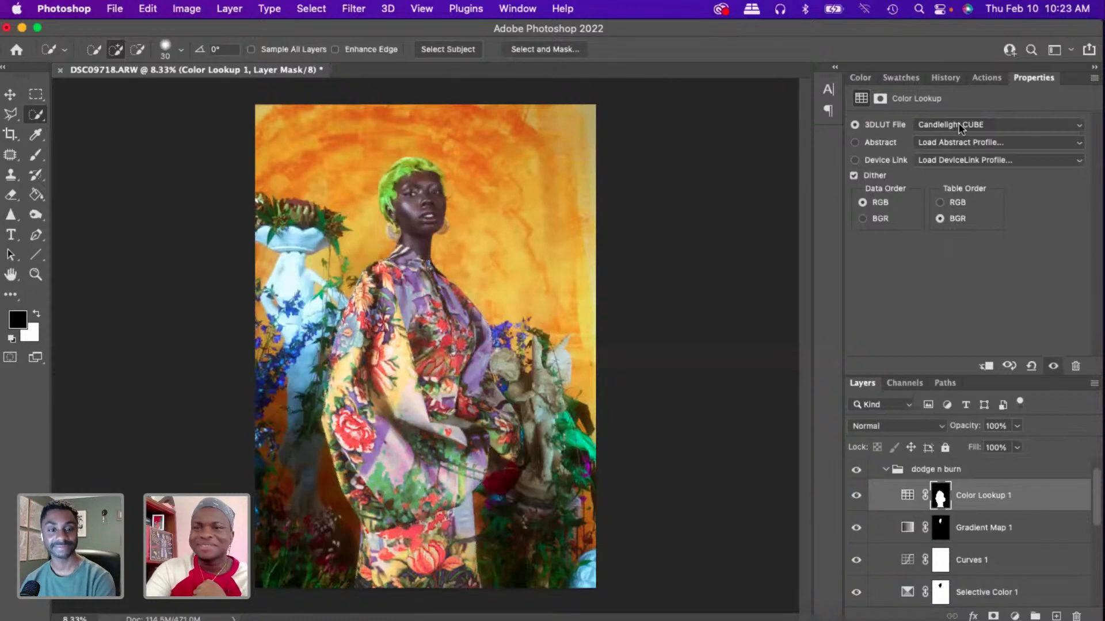
pyautogui.click(960, 127)
pyautogui.click(950, 134)
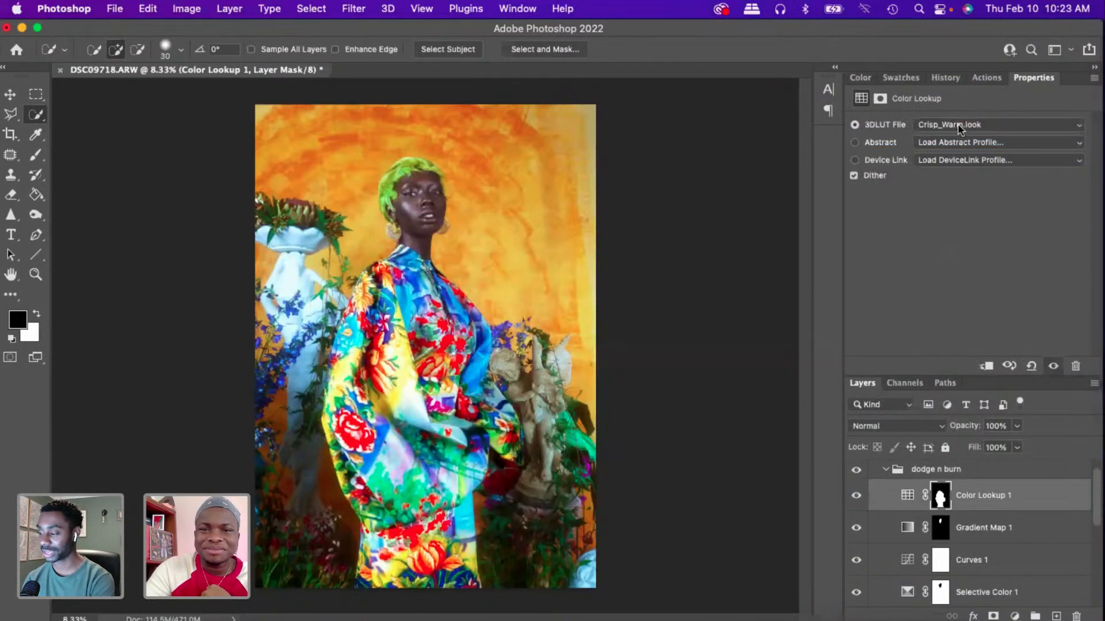
pyautogui.click(959, 127)
pyautogui.click(958, 138)
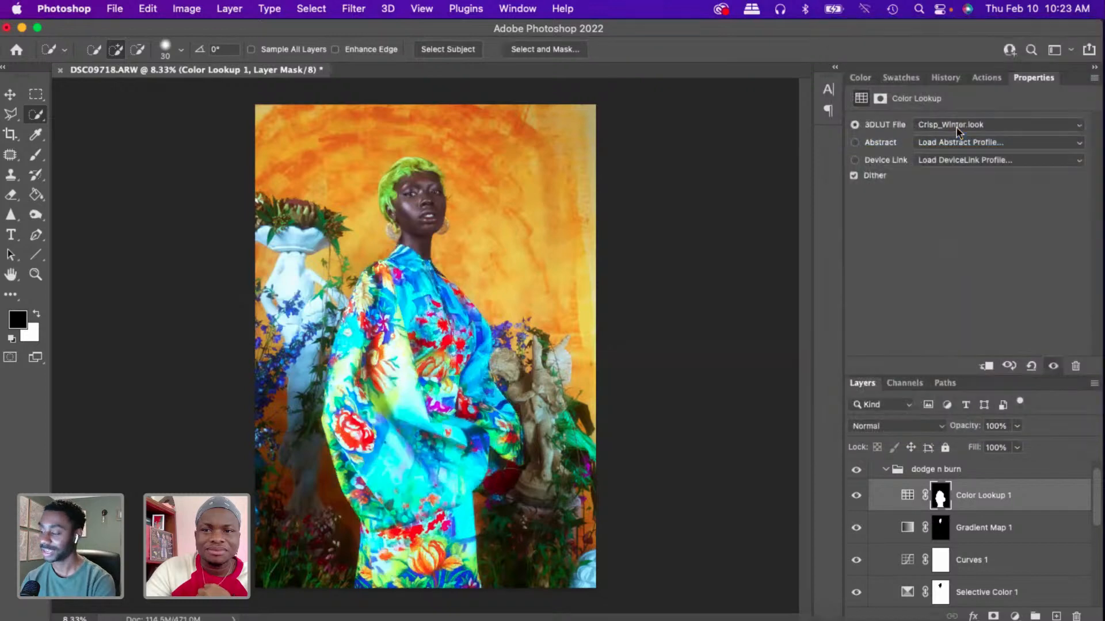
pyautogui.click(958, 127)
pyautogui.click(951, 145)
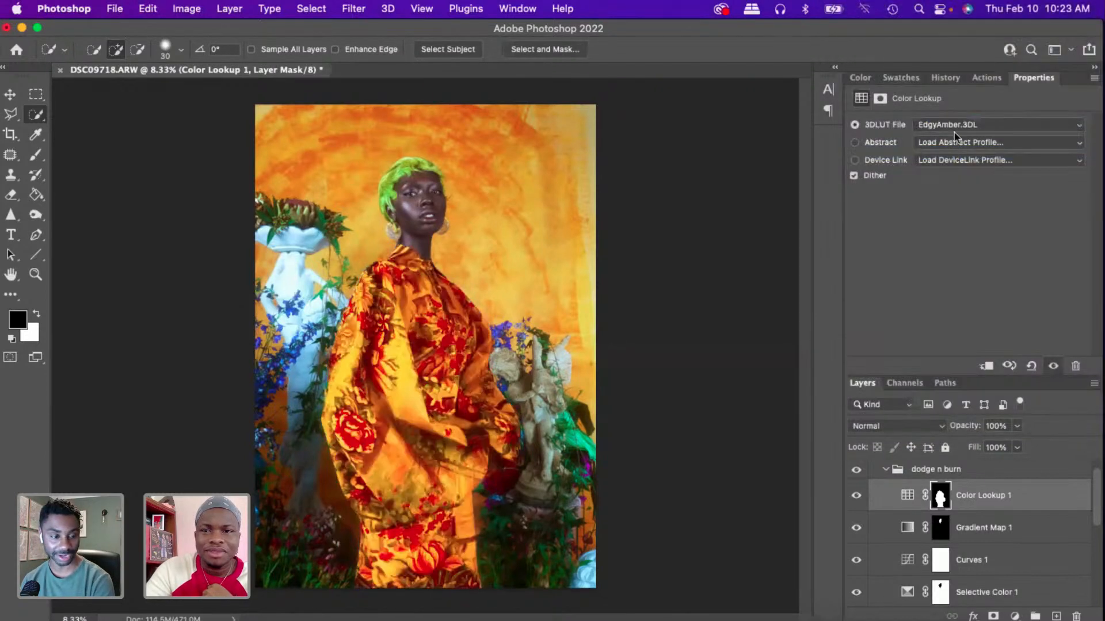
pyautogui.click(953, 127)
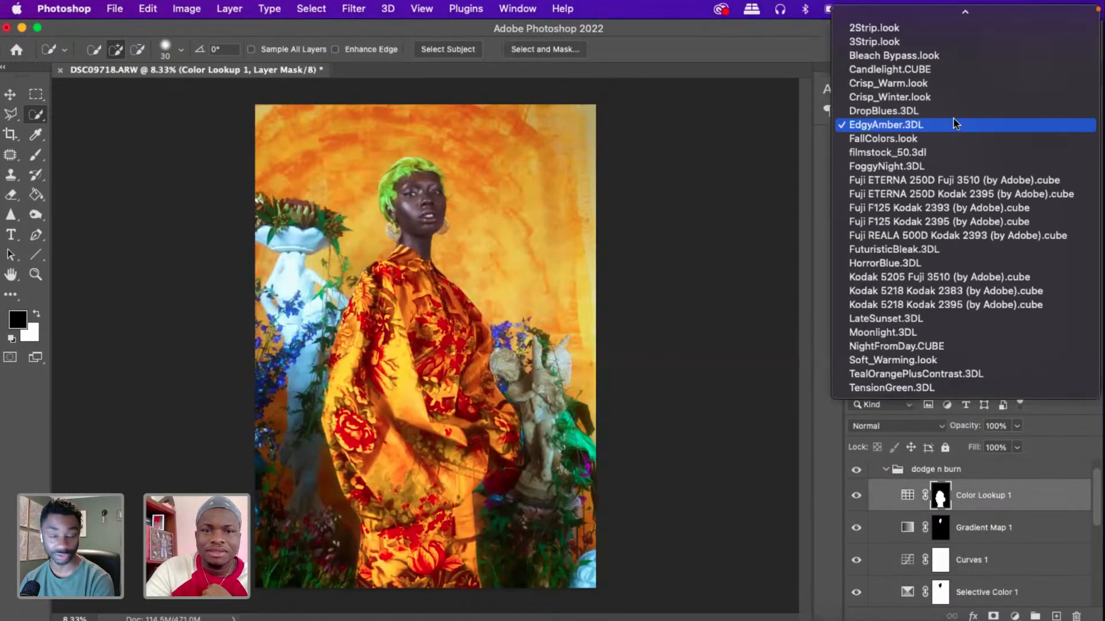
pyautogui.click(948, 29)
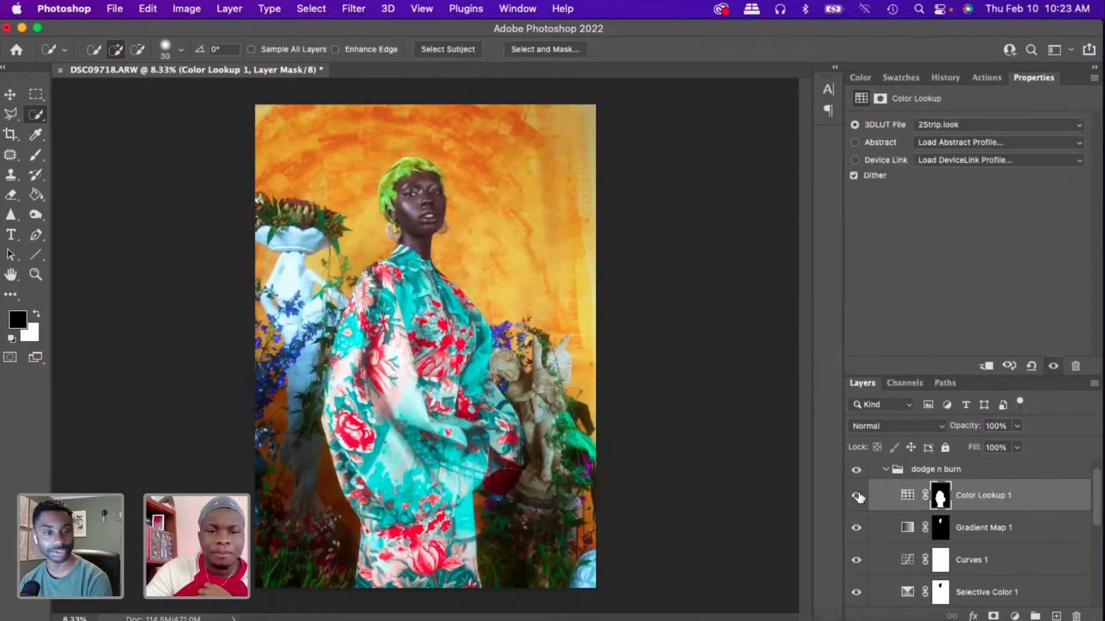
# - Examine the recoloured robe up close, checking the mask edges along the collar, shoulders and sleeves
pyautogui.press('super+equal')
pyautogui.press('super+equal')
pyautogui.press('super+equal')
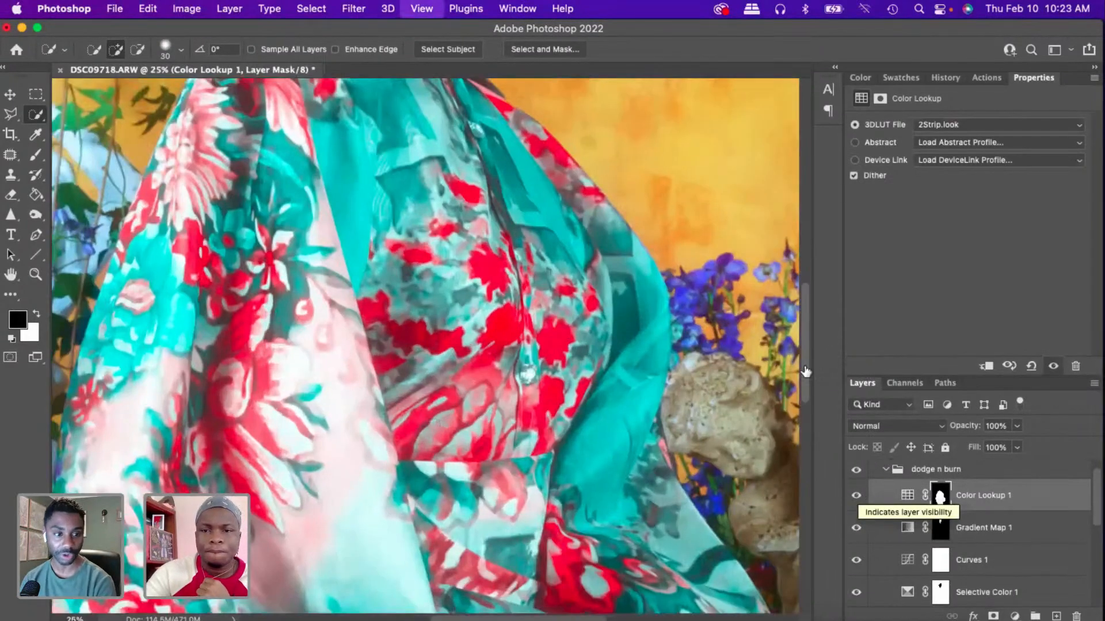
pyautogui.press('super+equal')
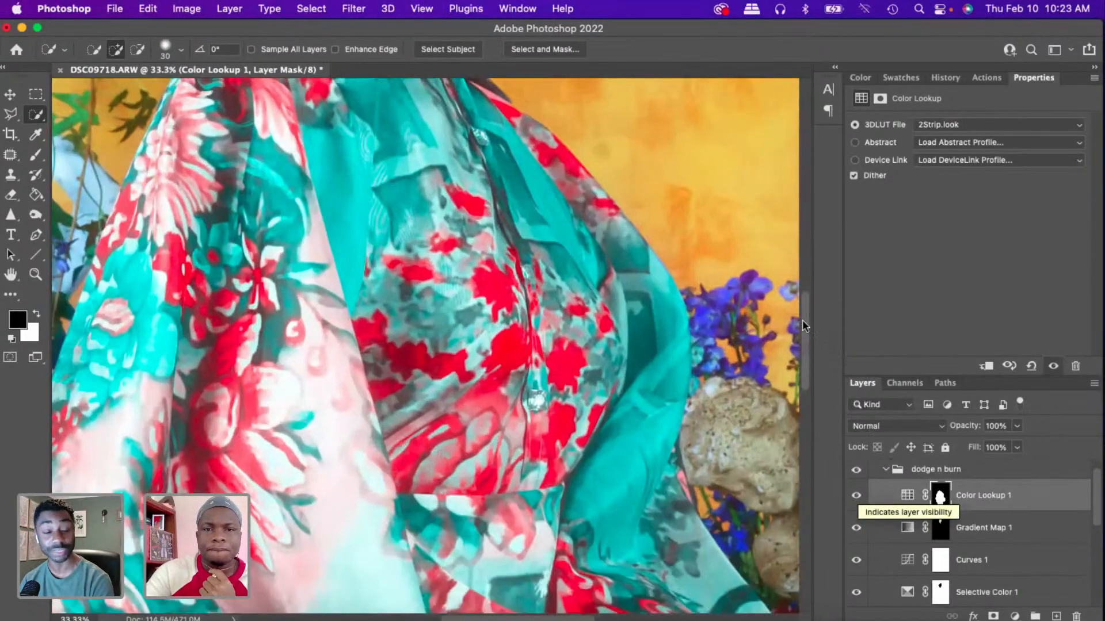
pyautogui.moveTo(802, 320); pyautogui.dragTo(802, 294)
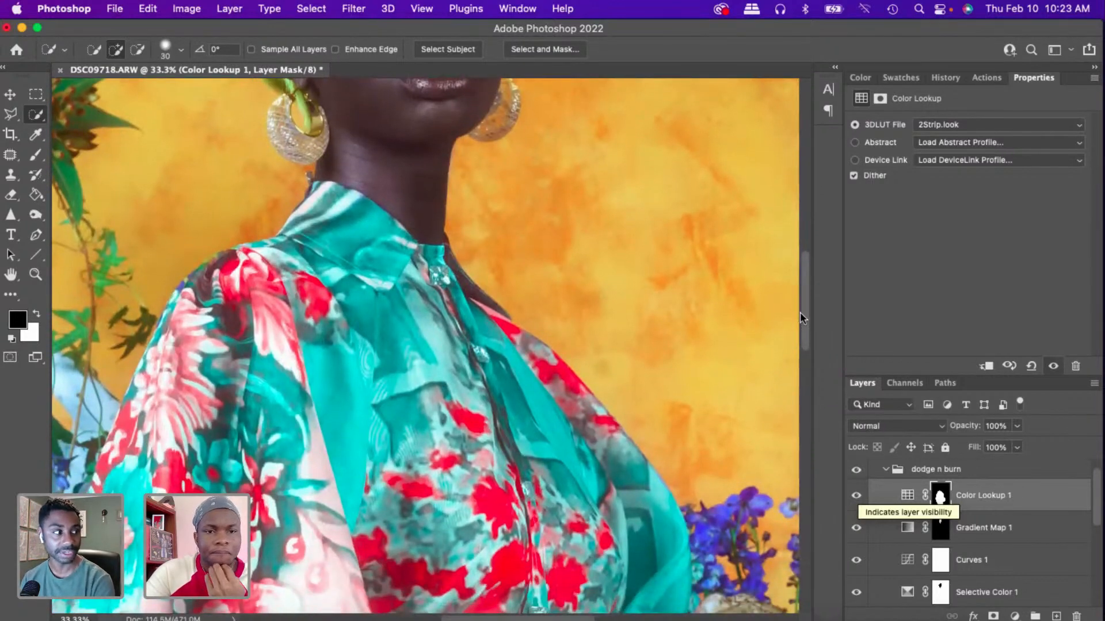
pyautogui.scroll(-5, 801, 315)
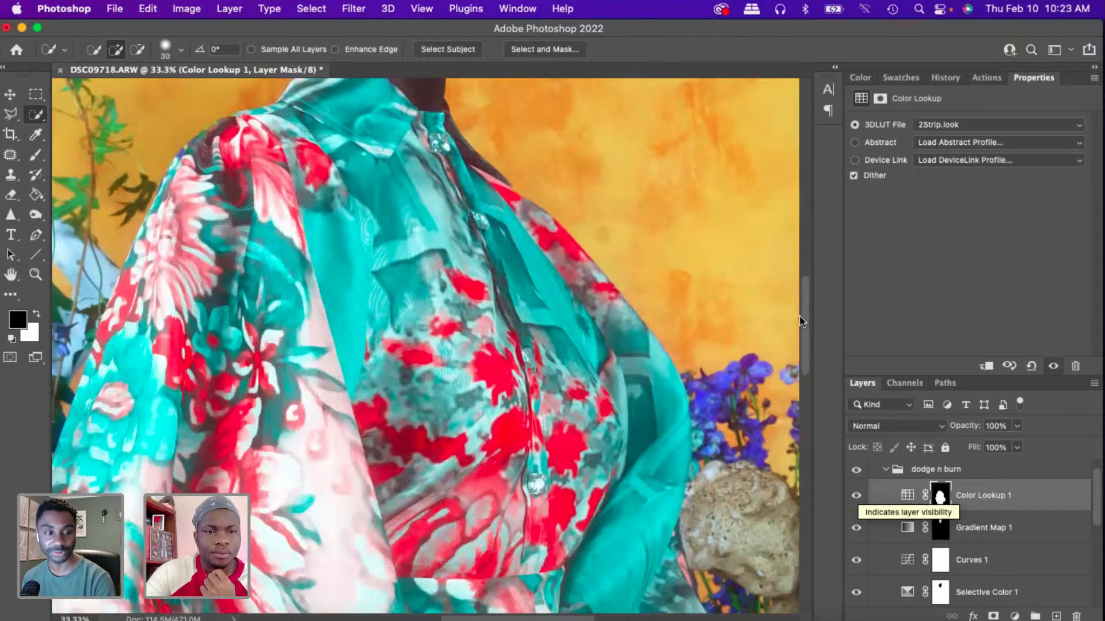
pyautogui.moveTo(800, 313); pyautogui.dragTo(799, 330)
pyautogui.hotkey('ctrl', '-')
pyautogui.hotkey('ctrl', '-')
pyautogui.hotkey('ctrl', '-')
pyautogui.hotkey('ctrl', '-')
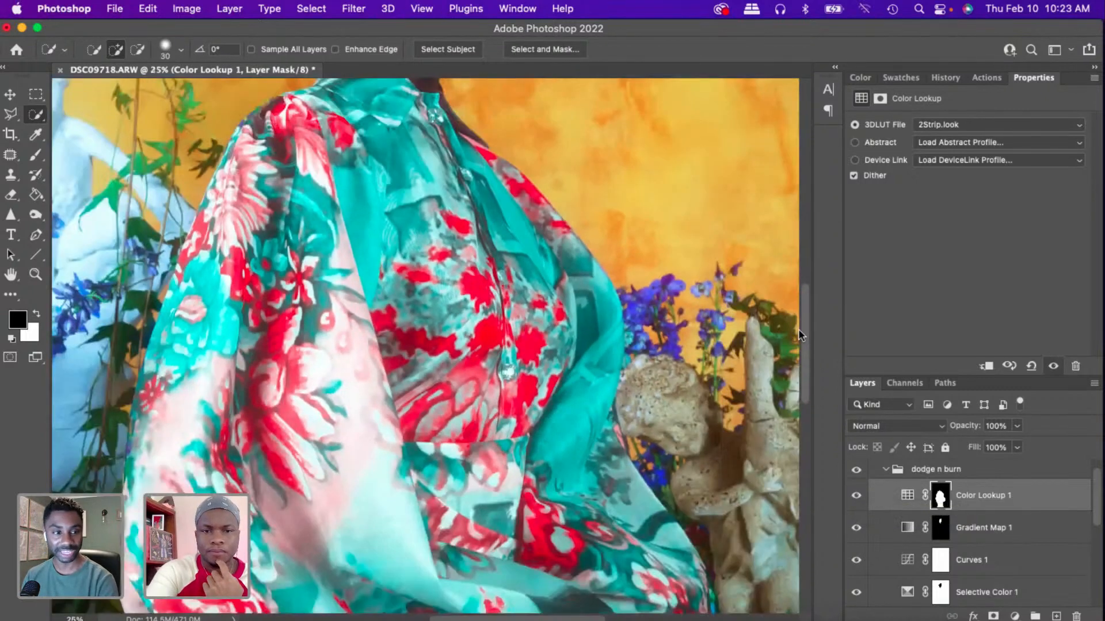
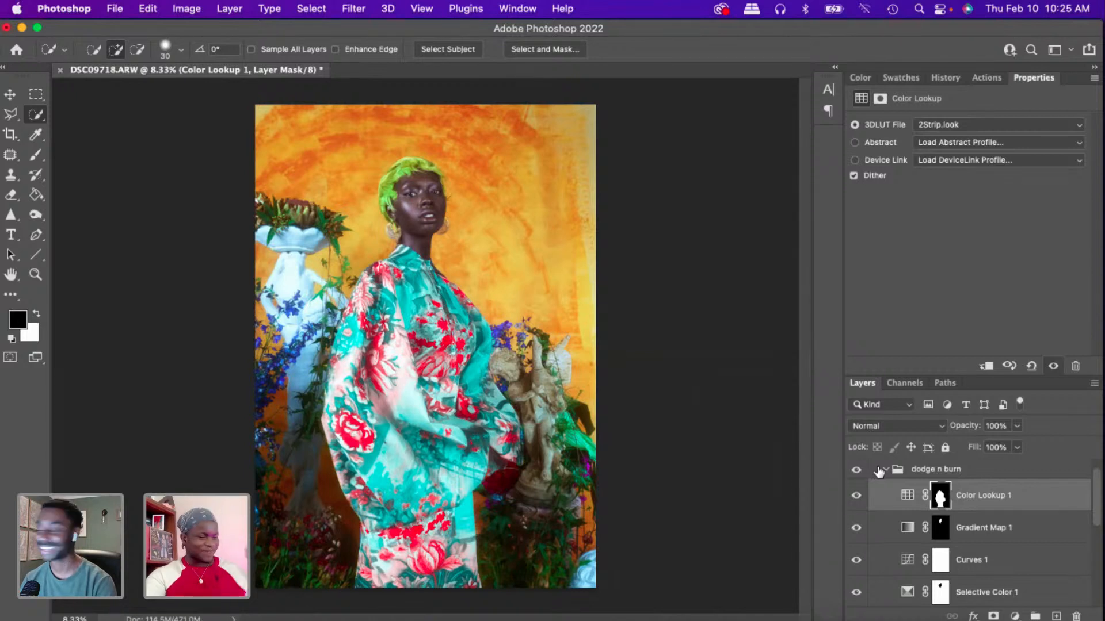
# - Compare the robe with and without the Color Lookup 1 layer, and delete that layer together with its mask
pyautogui.click(855, 496)
pyautogui.click(856, 496)
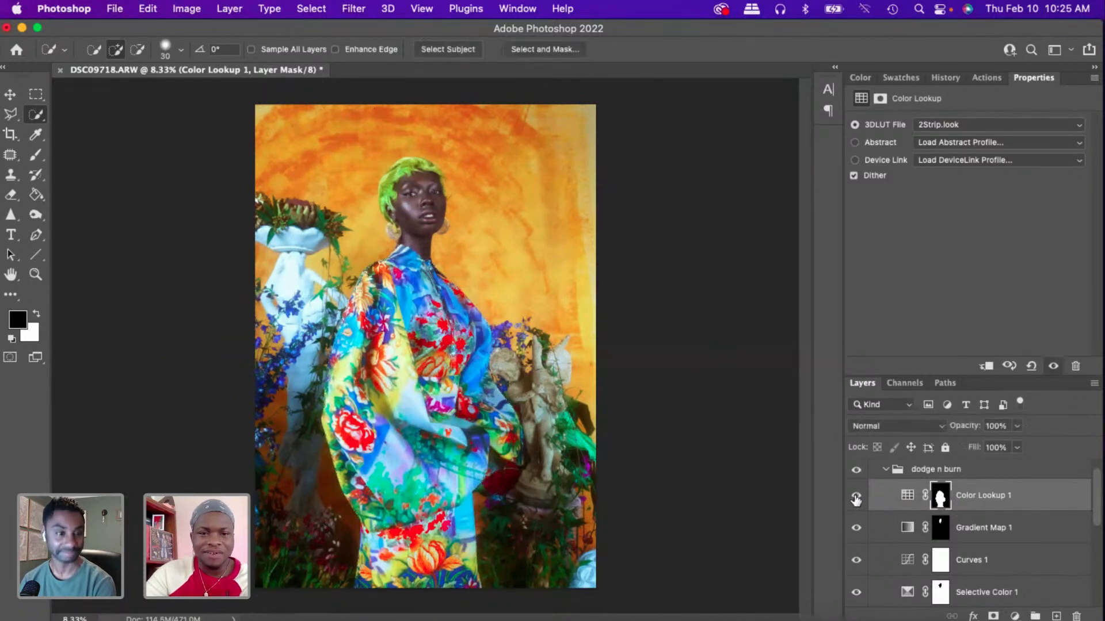
pyautogui.click(855, 497)
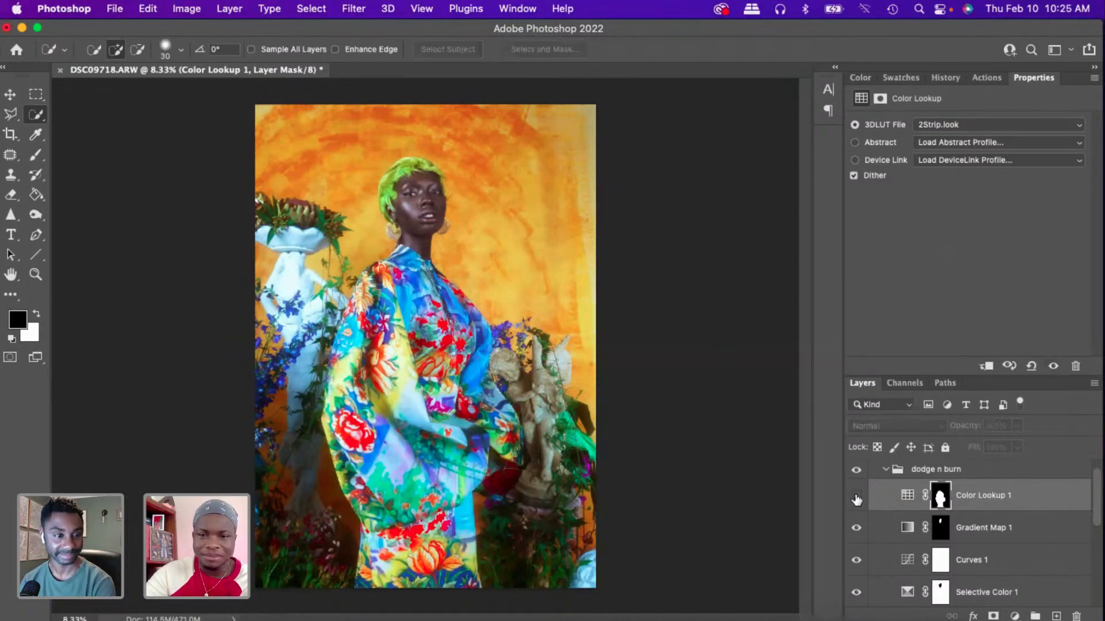
pyautogui.click(856, 496)
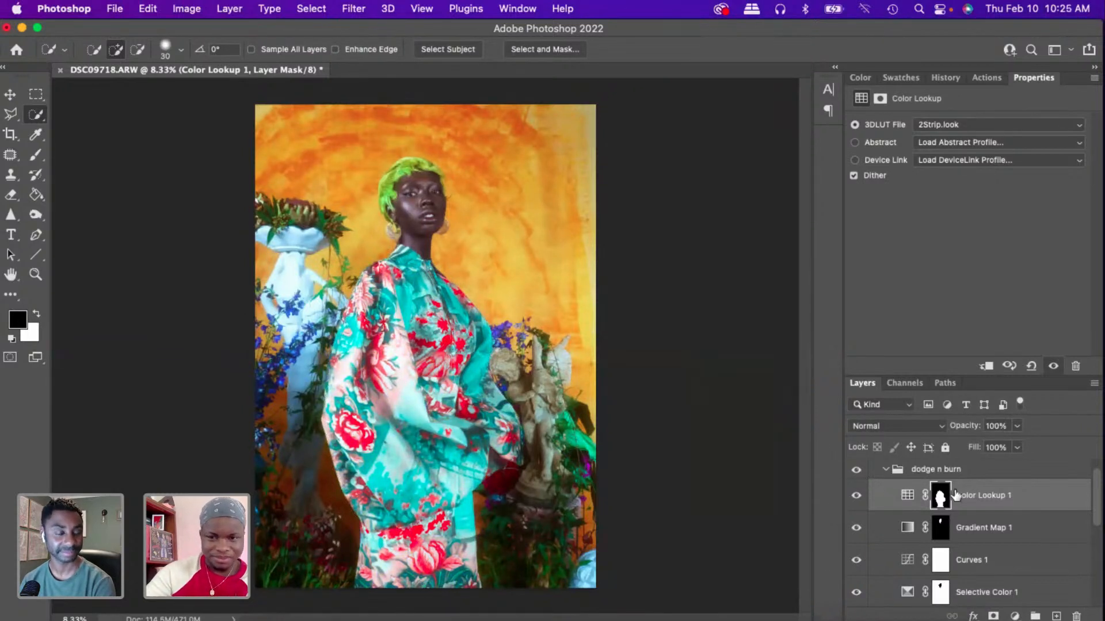
pyautogui.press('BackSpace')
pyautogui.press('BackSpace')
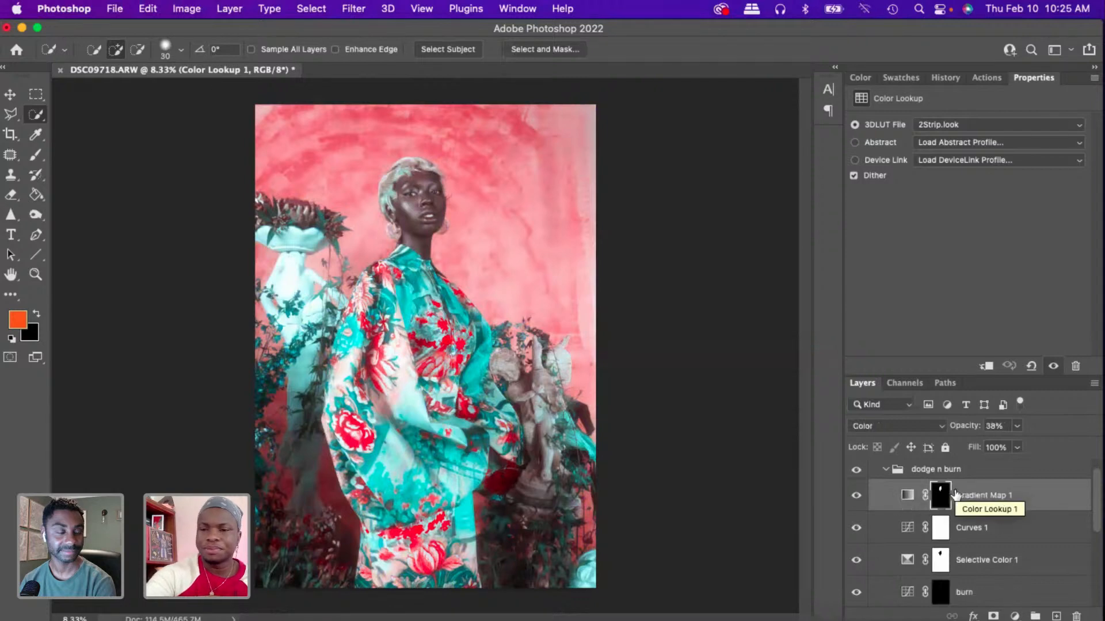
# - Toggle the visibility of the dodge n burn and Frequency Separation groups to compare the portrait before and after retouching
pyautogui.click(856, 471)
pyautogui.click(857, 475)
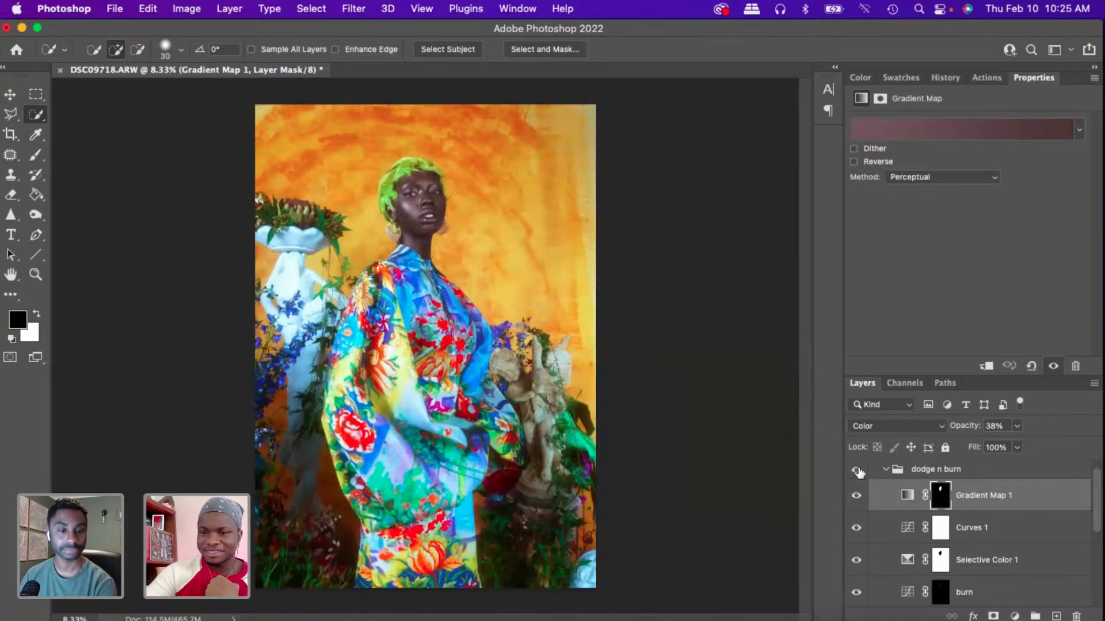
pyautogui.click(886, 470)
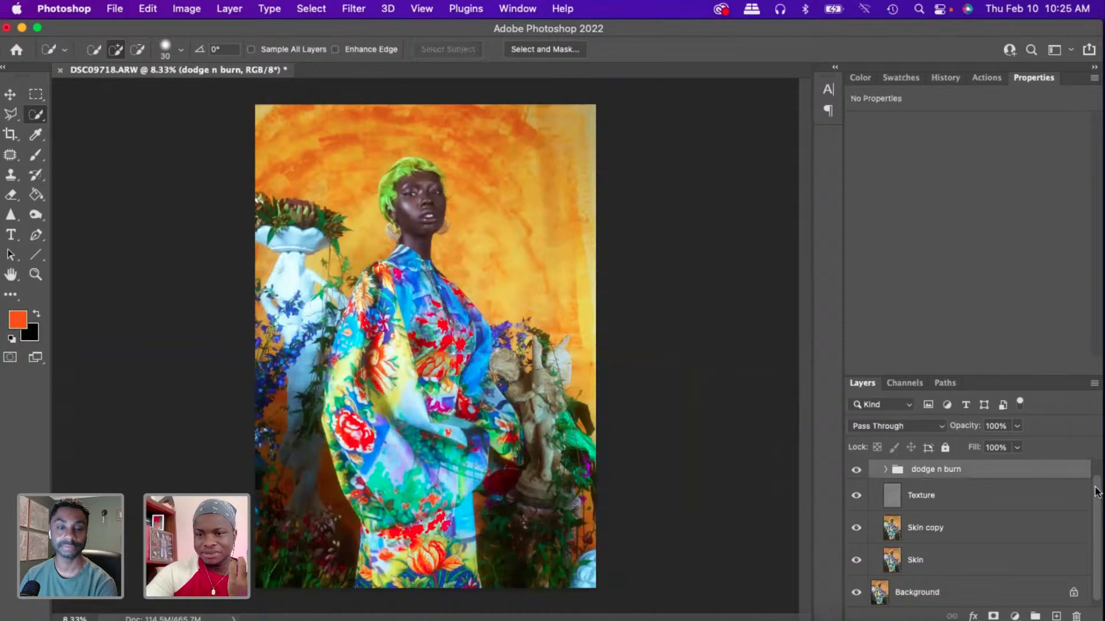
pyautogui.scroll(1, 914, 482)
pyautogui.click(885, 488)
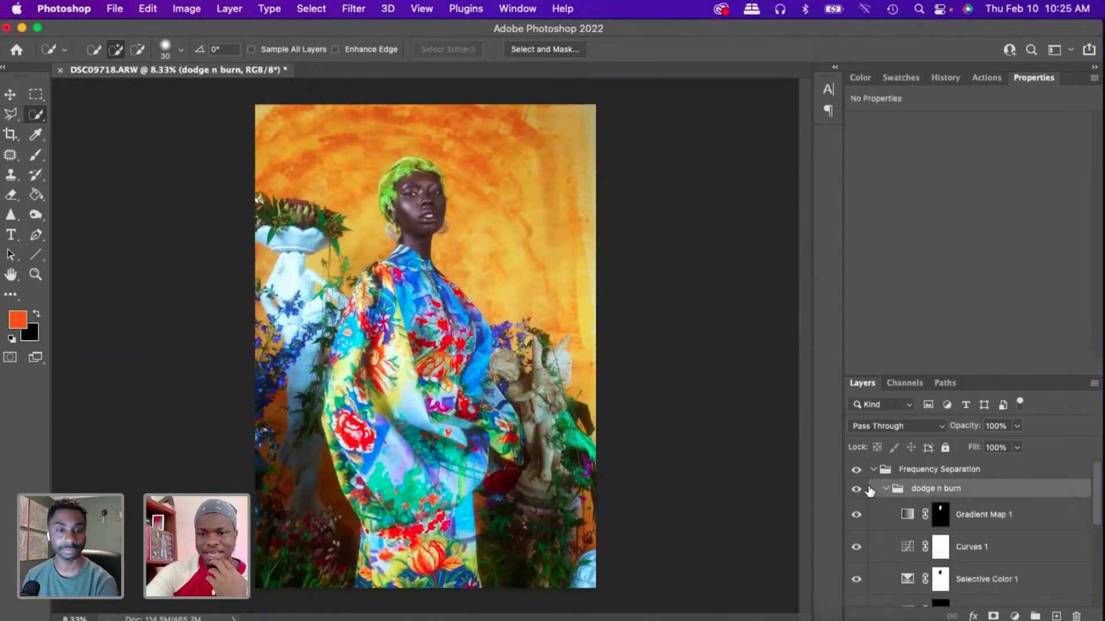
pyautogui.click(855, 469)
pyautogui.click(855, 470)
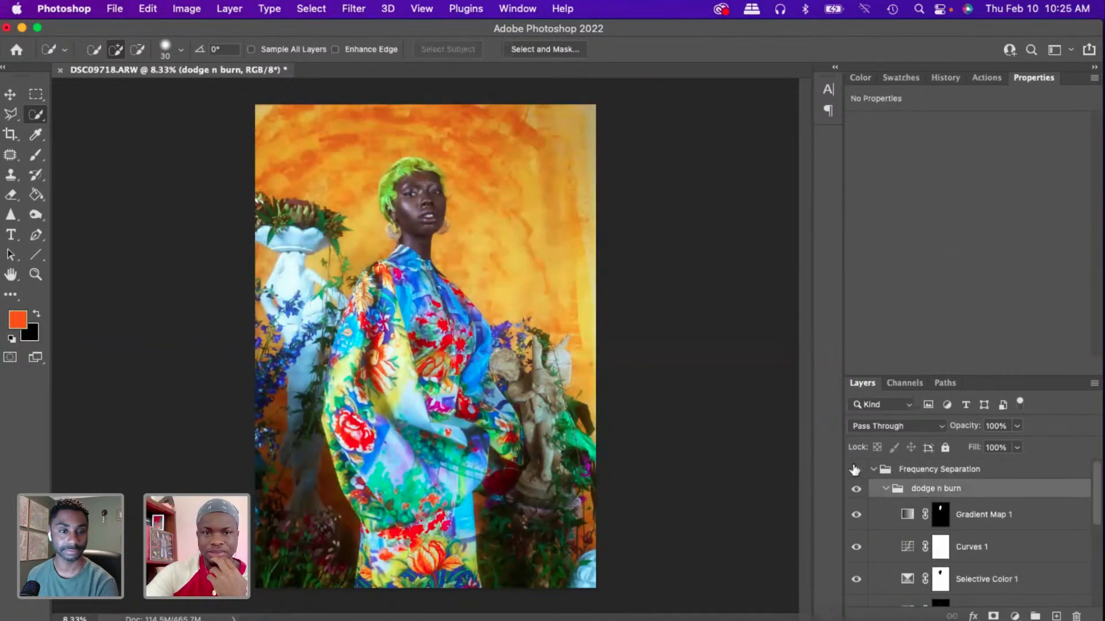
pyautogui.click(855, 470)
pyautogui.click(855, 470)
pyautogui.click(855, 469)
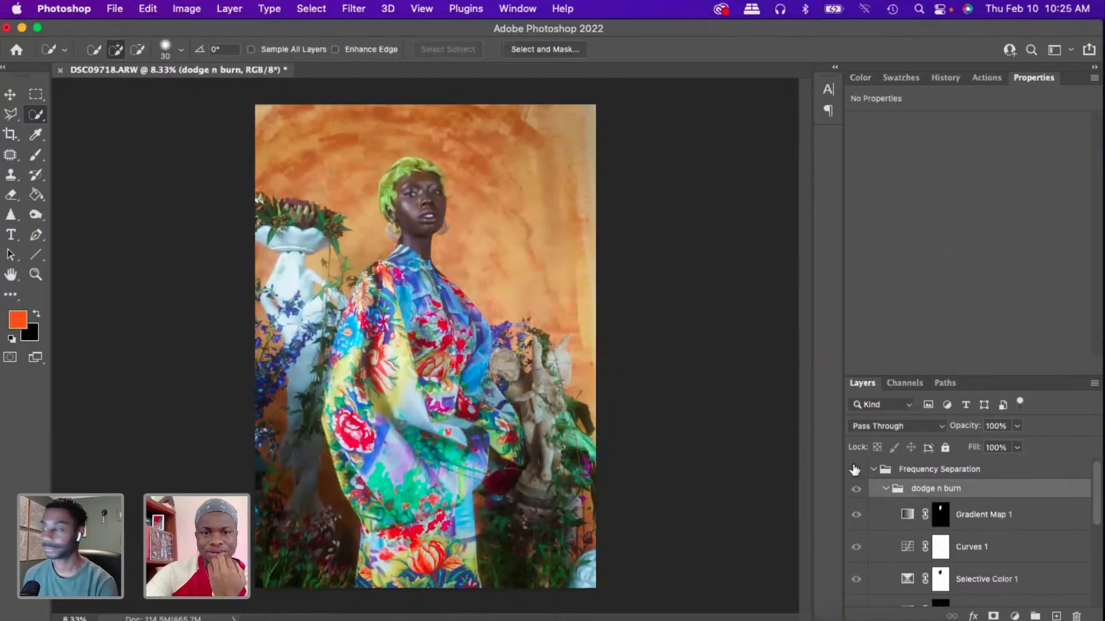
pyautogui.click(855, 469)
pyautogui.click(855, 469)
pyautogui.click(855, 469)
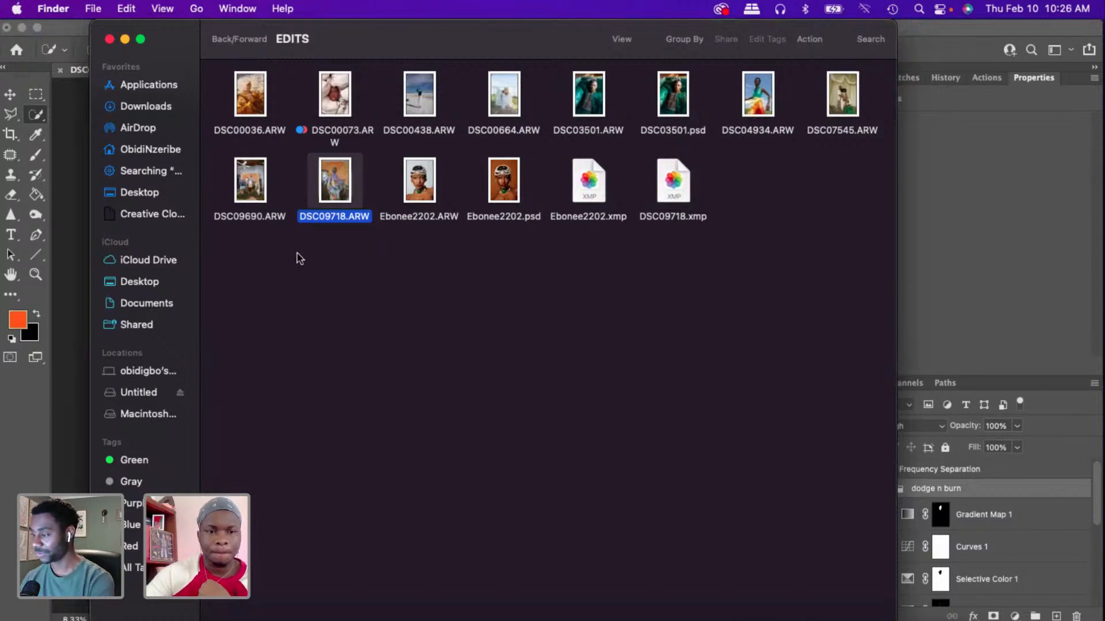
# - Open DSC09690.ARW together with DSC09718.ARW from the EDITS folder in Camera Raw
pyautogui.keyDown('super'); pyautogui.click(245, 196); pyautogui.keyUp('super')
pyautogui.moveTo(251, 181); pyautogui.dragTo(761, 617)
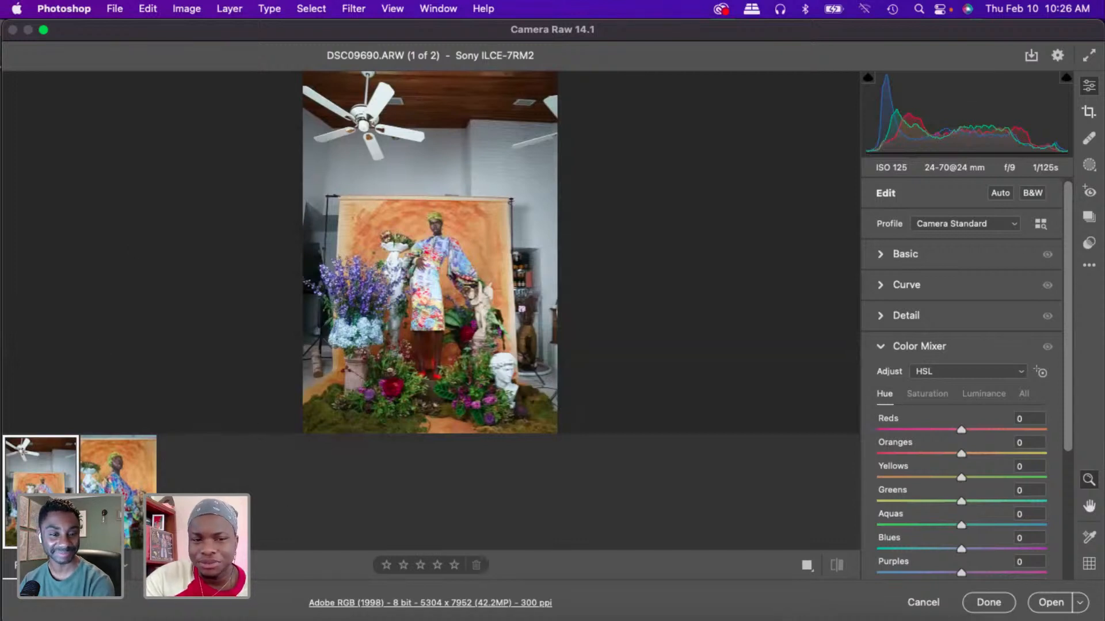
pyautogui.moveTo(118, 463)
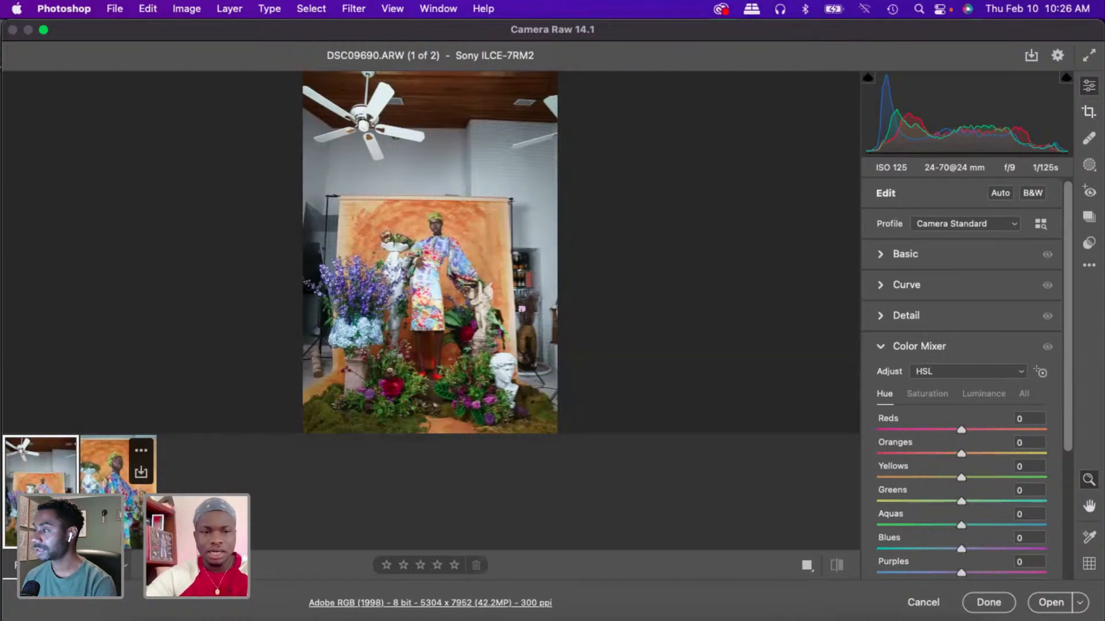
# - Select DSC09718.ARW, review its Basic adjustments and display the list of presets
pyautogui.click(118, 463)
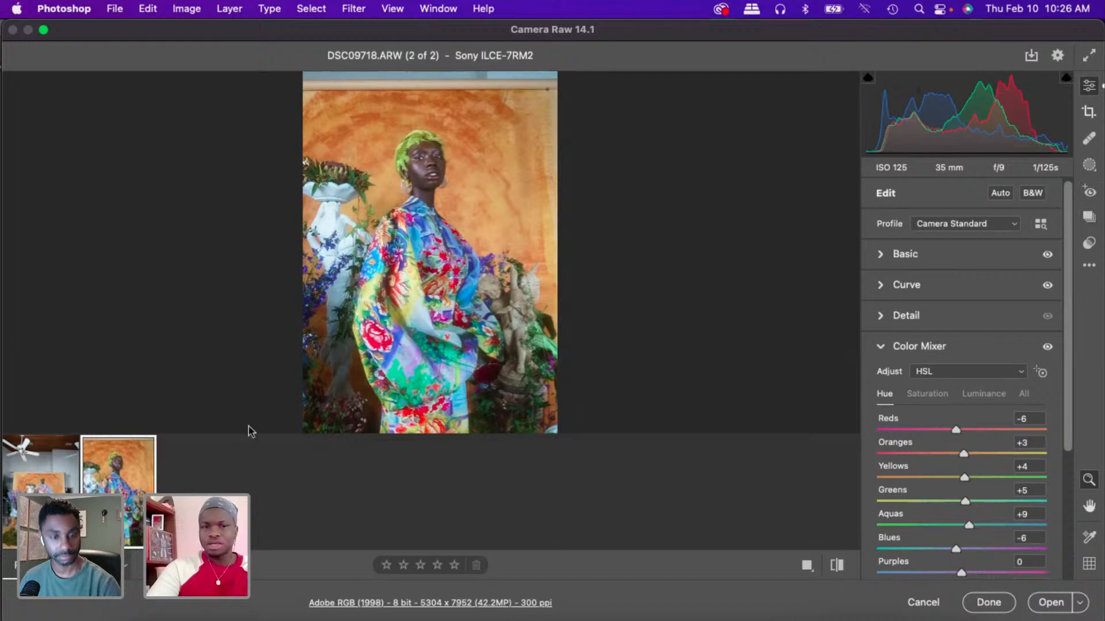
pyautogui.click(885, 346)
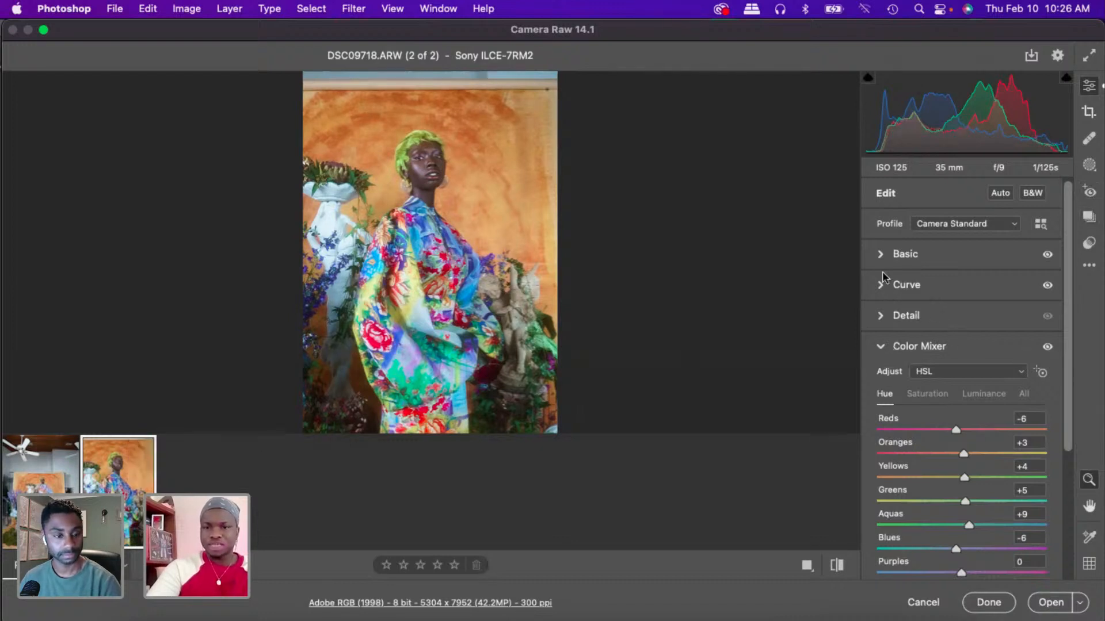
pyautogui.click(882, 255)
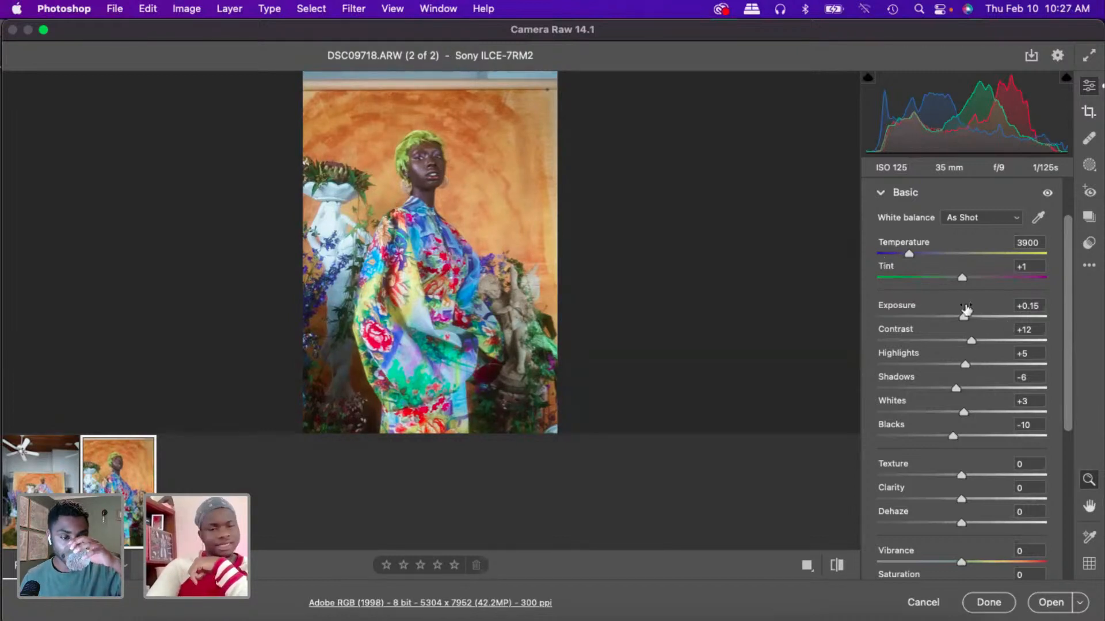
pyautogui.click(1088, 245)
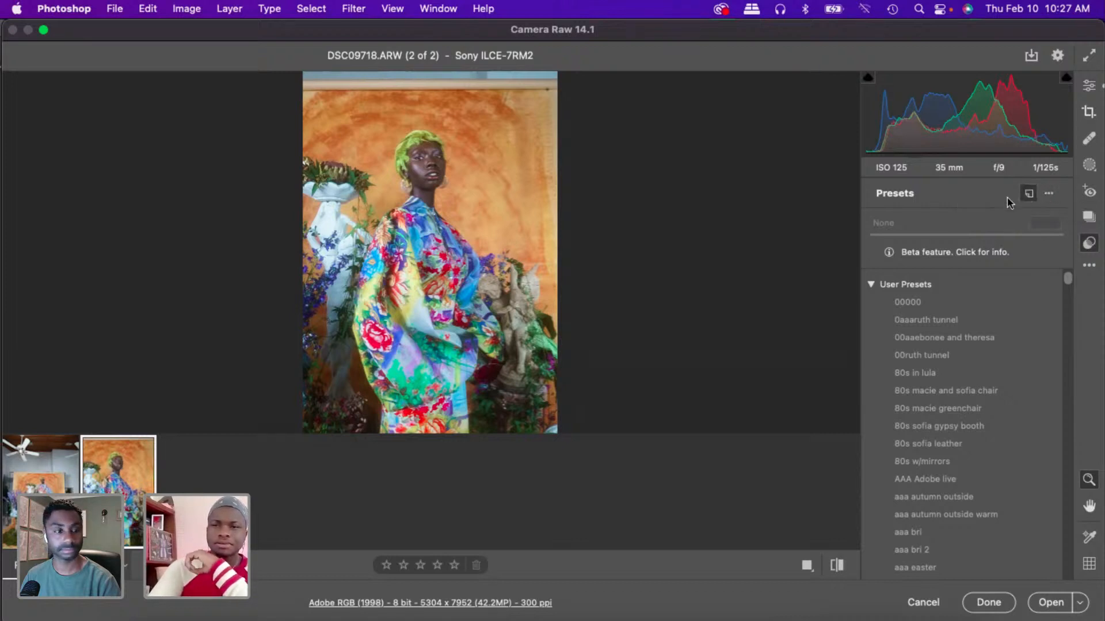
pyautogui.click(1028, 194)
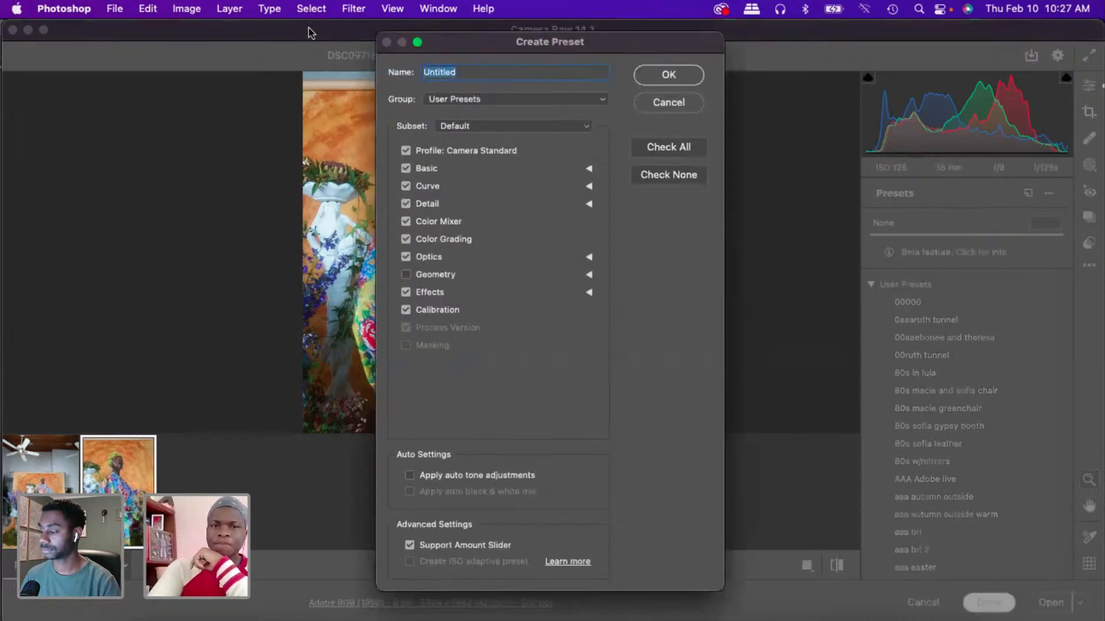
pyautogui.click(476, 73)
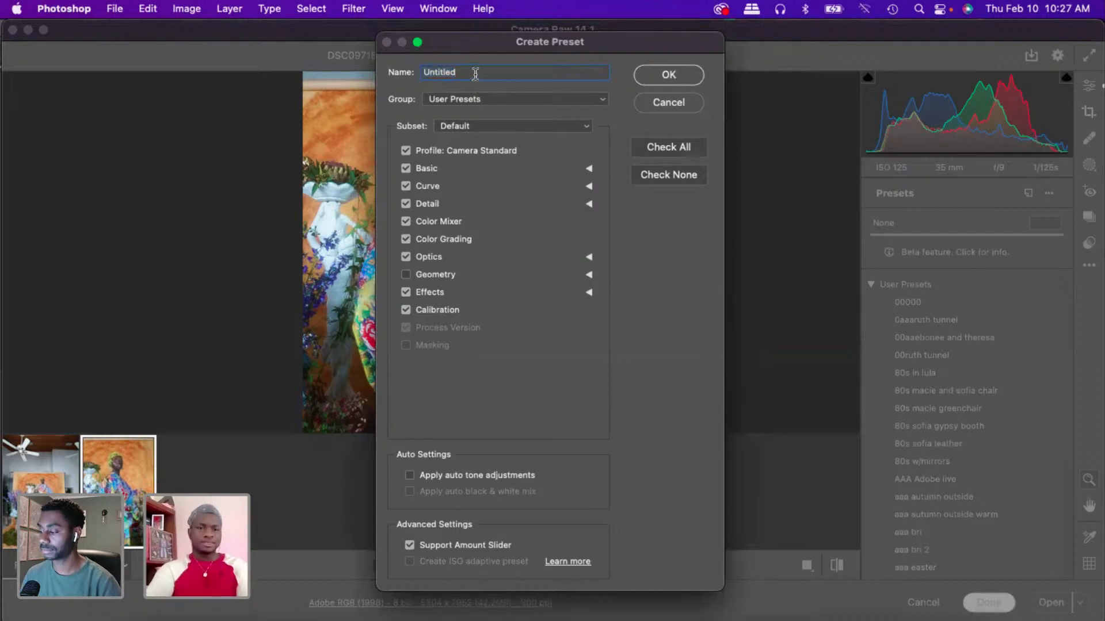
pyautogui.moveTo(475, 73); pyautogui.dragTo(360, 63)
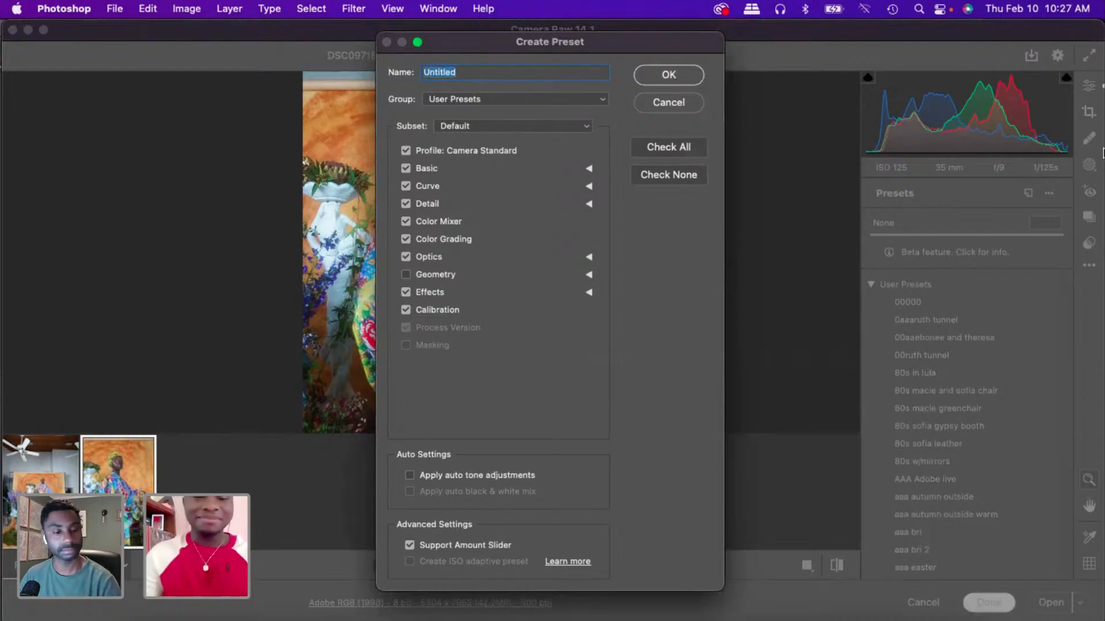
pyautogui.click(669, 104)
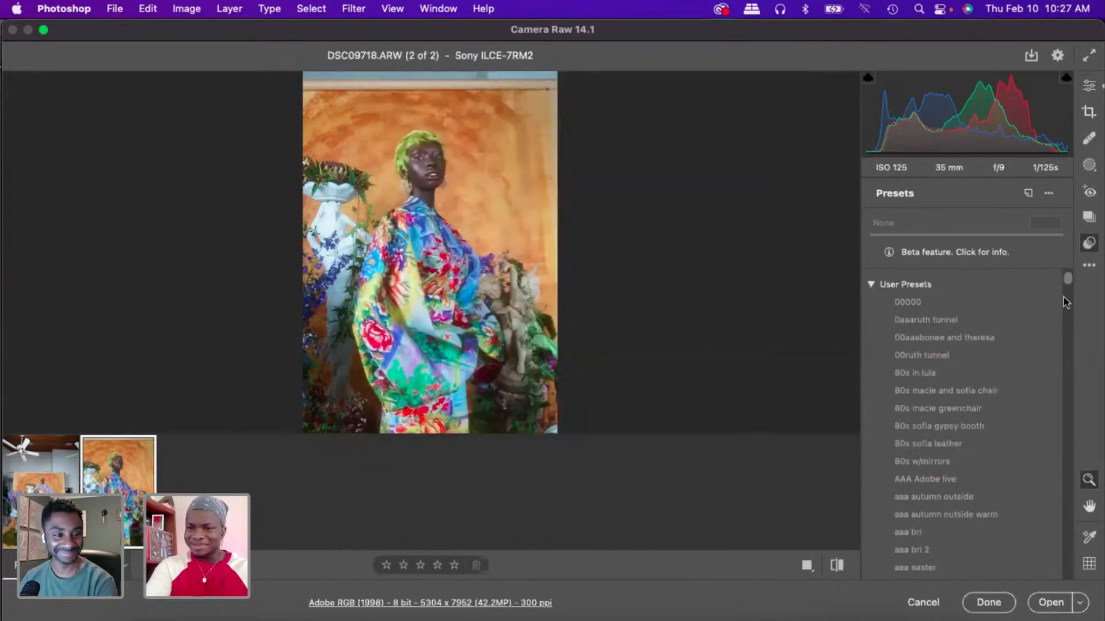
pyautogui.click(923, 481)
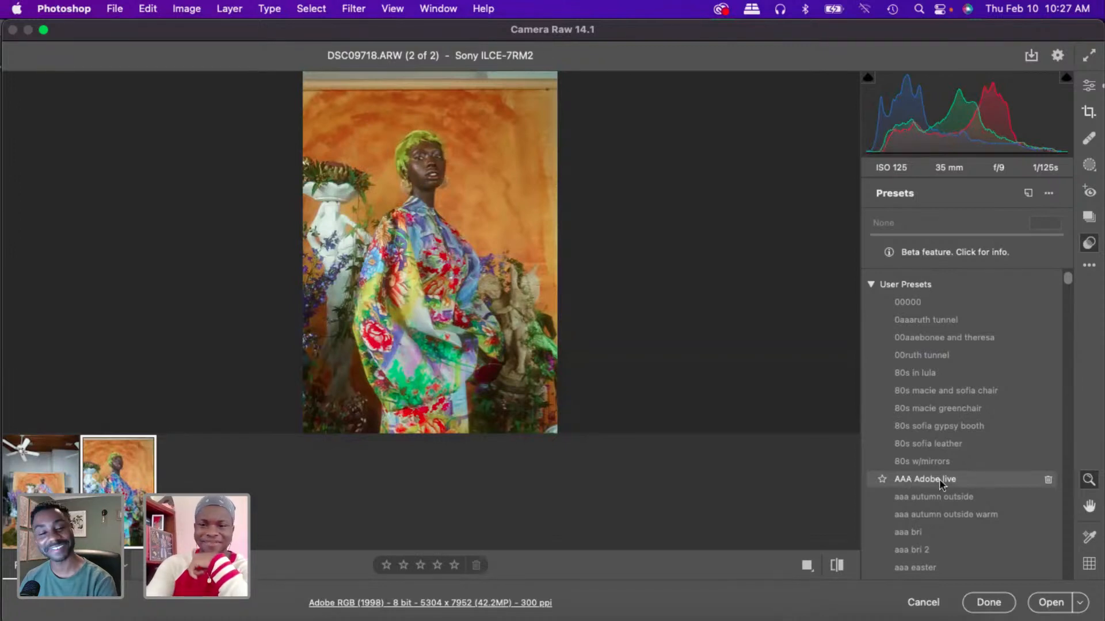
# - Save the DSC09718.ARW settings to User Presets as a new preset named AAA ADOBE LIVE DAY 2
pyautogui.click(1029, 194)
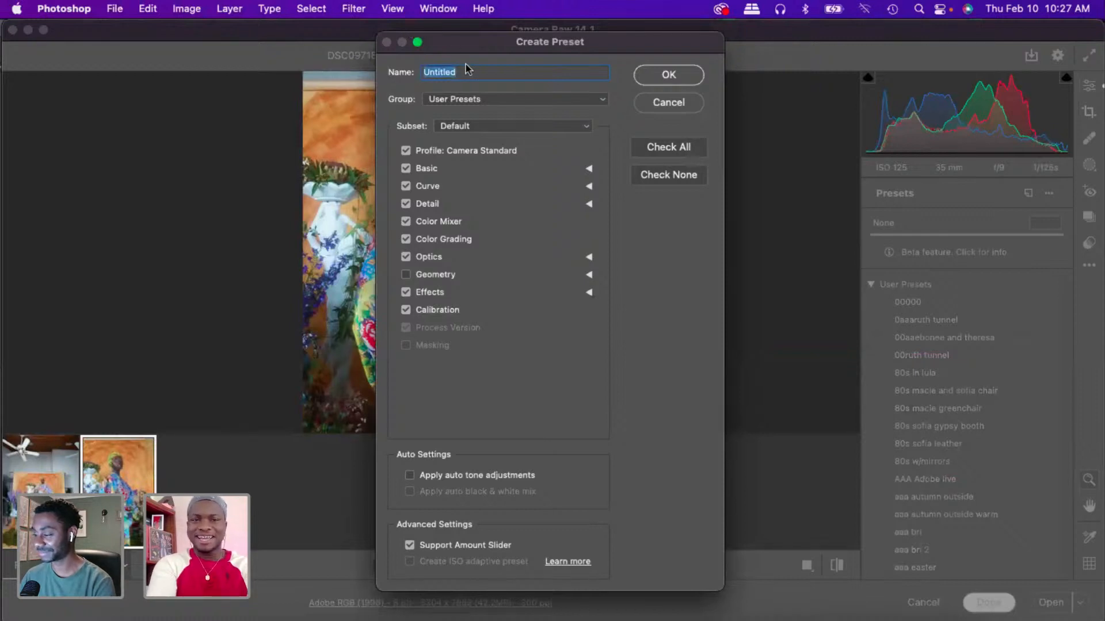
pyautogui.write('AAA ADOBE L')
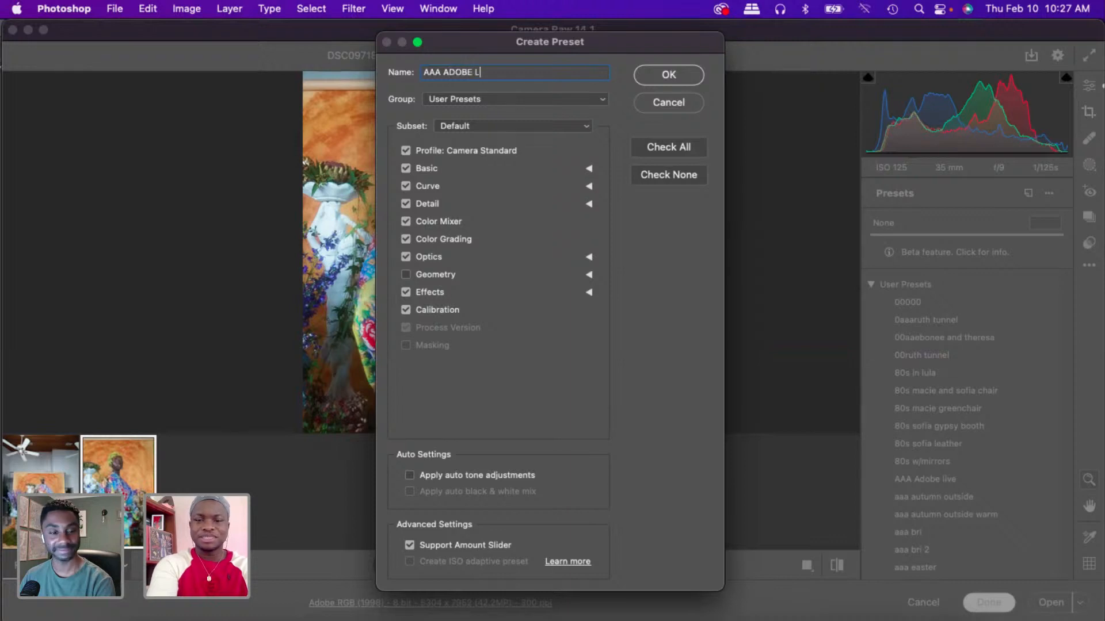
pyautogui.write('IVE DAY 2')
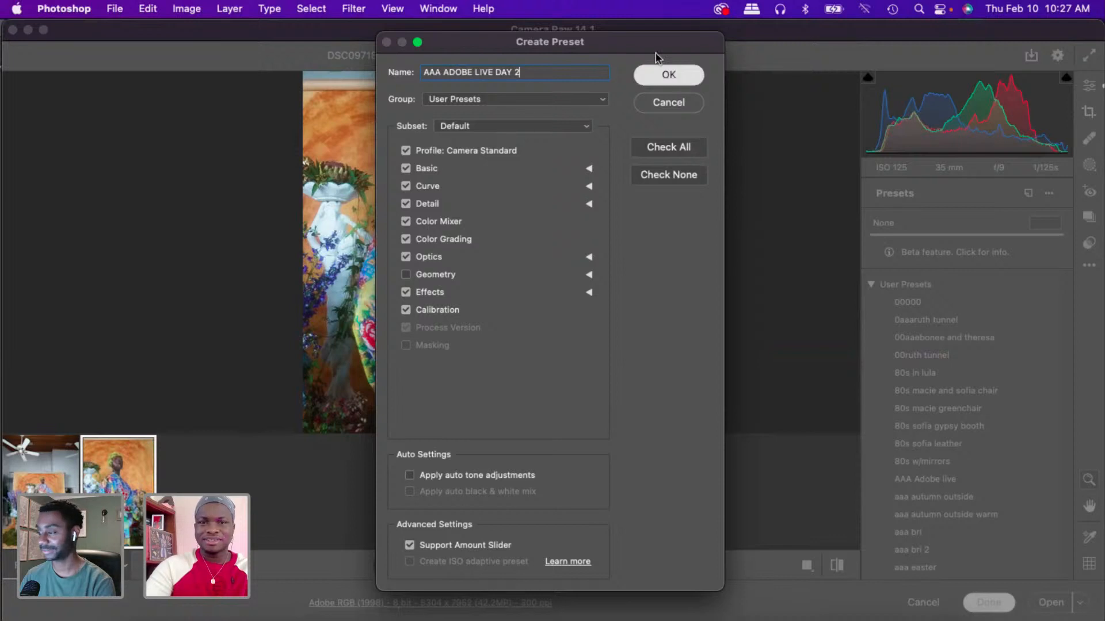
pyautogui.click(682, 81)
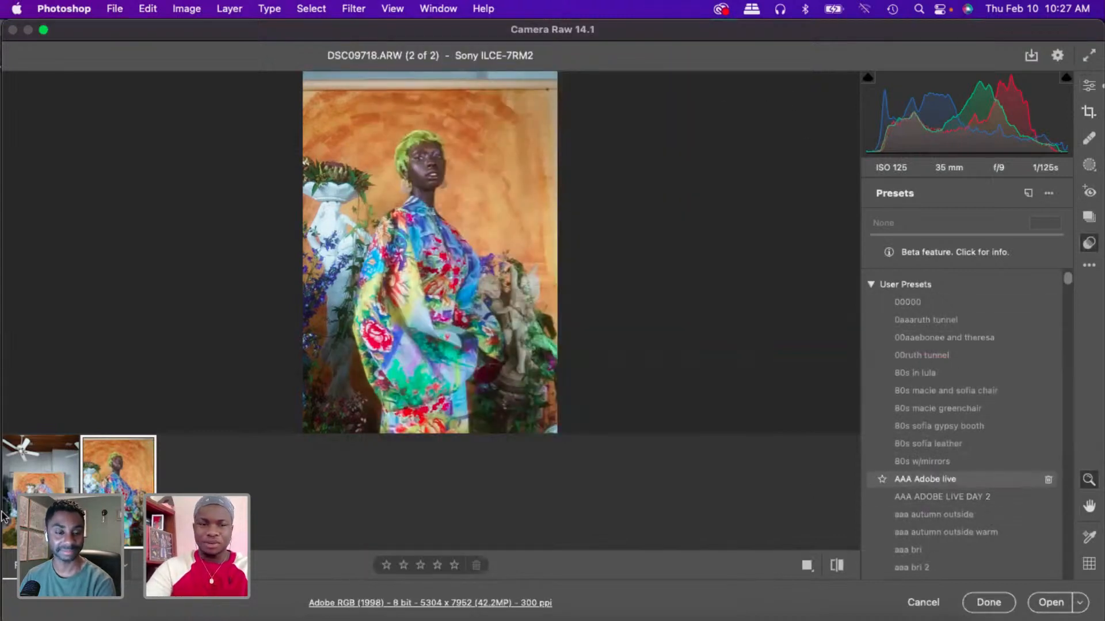
# - Preview the AAA ADOBE LIVE DAY 2 preset on DSC09690.ARW, and show the before/after comparison with the filmstrip
pyautogui.click(34, 461)
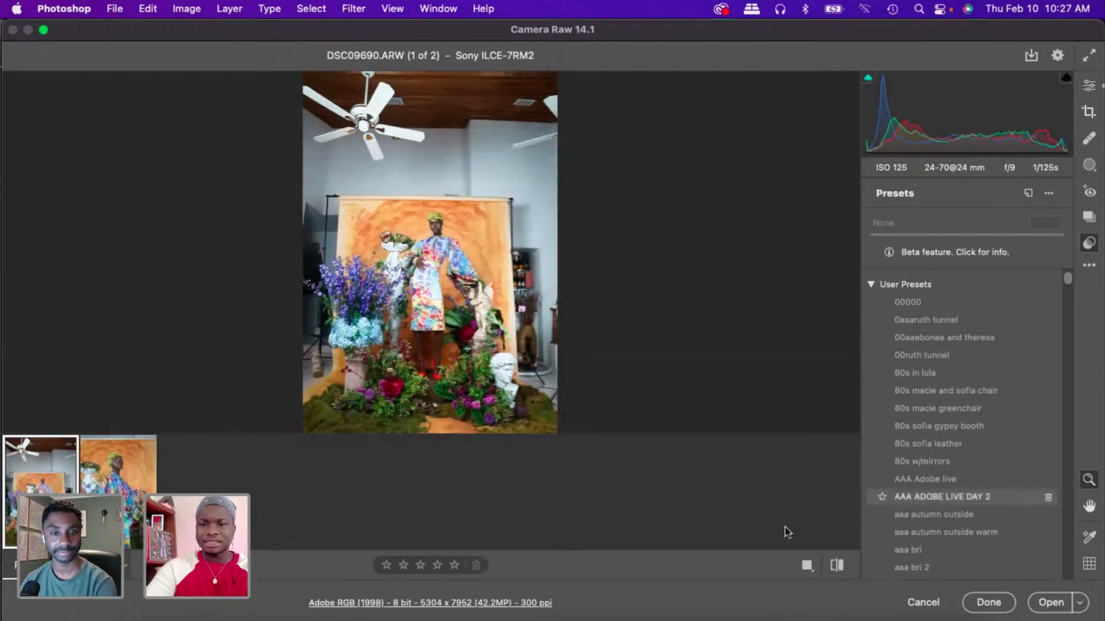
pyautogui.press('q')
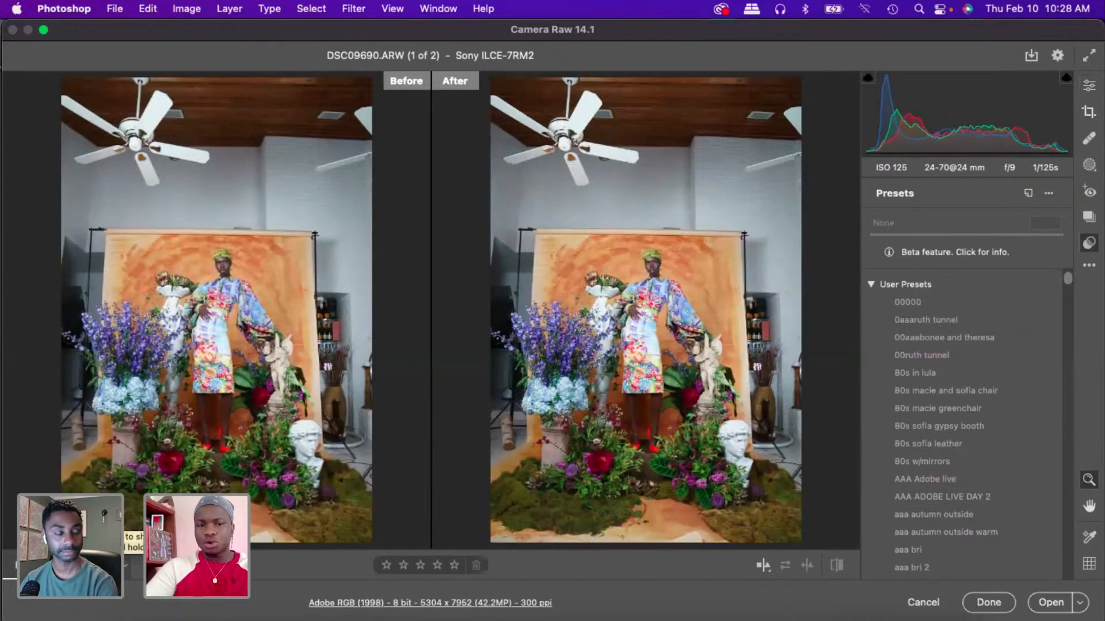
pyautogui.click(126, 565)
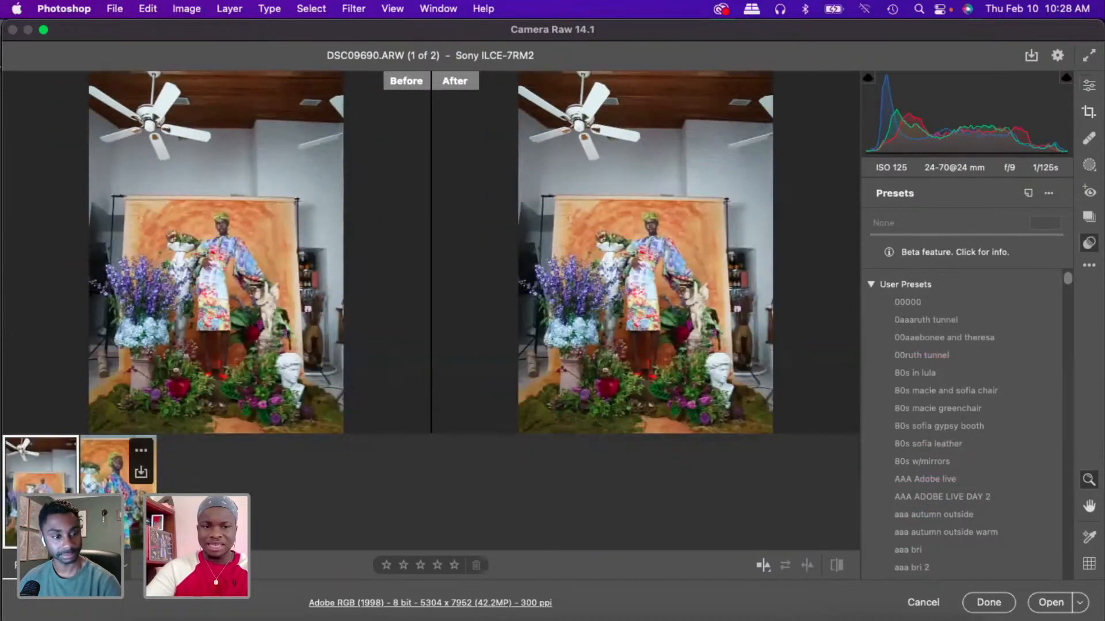
# - Synchronize the default subset of edit settings from DSC09718.ARW to DSC09690.ARW and display the before/after of DSC09690.ARW
pyautogui.click(107, 466)
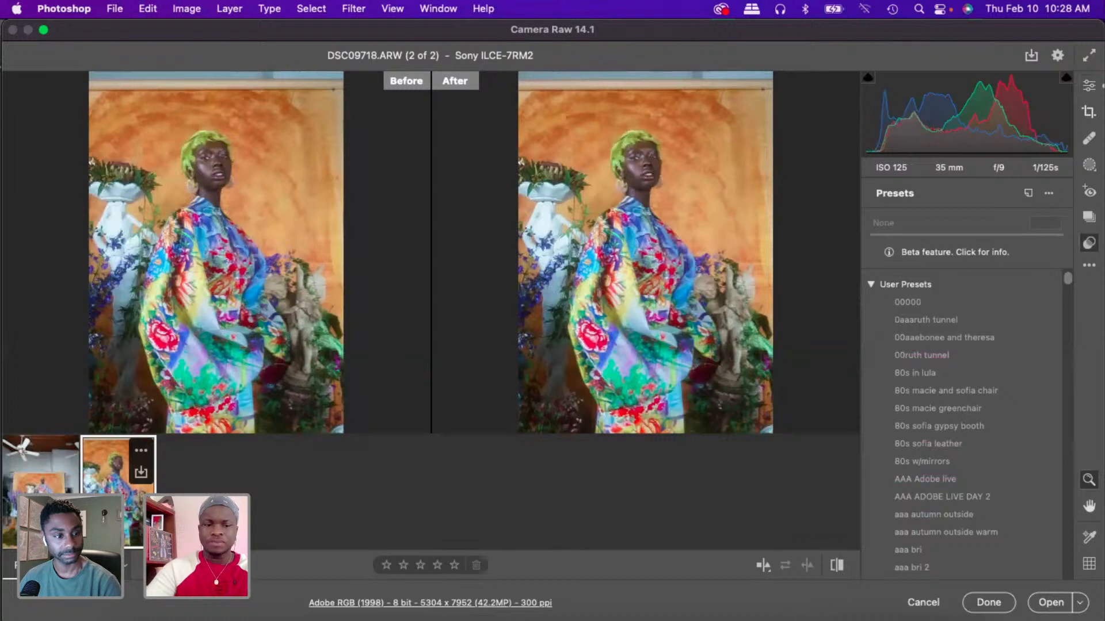
pyautogui.keyDown('shift'); pyautogui.click(40, 461); pyautogui.keyUp('shift')
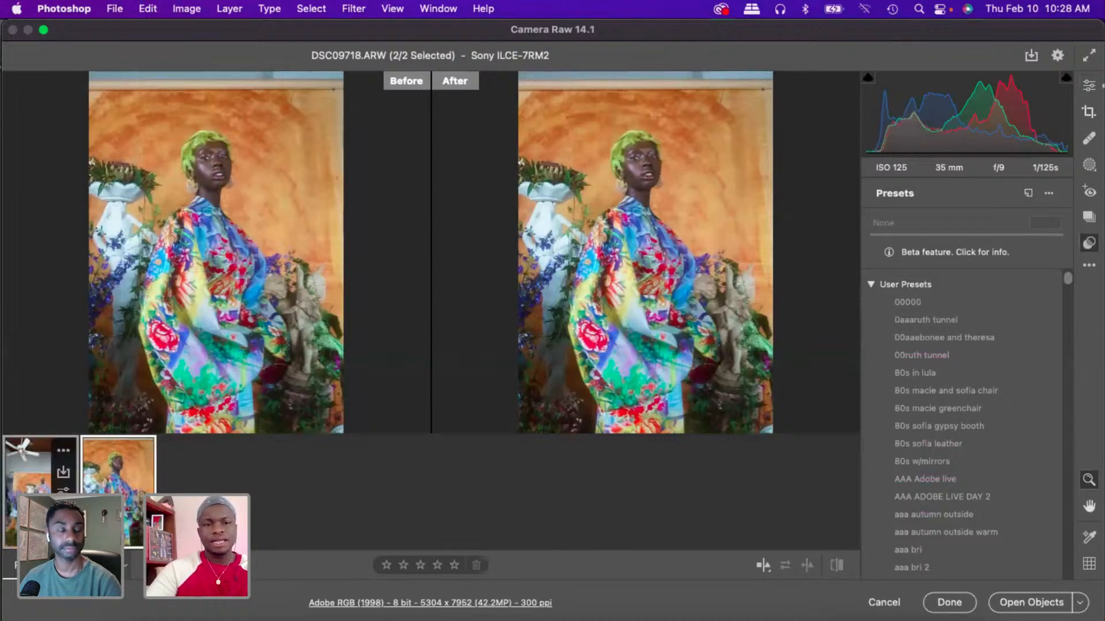
pyautogui.rightClick(29, 512)
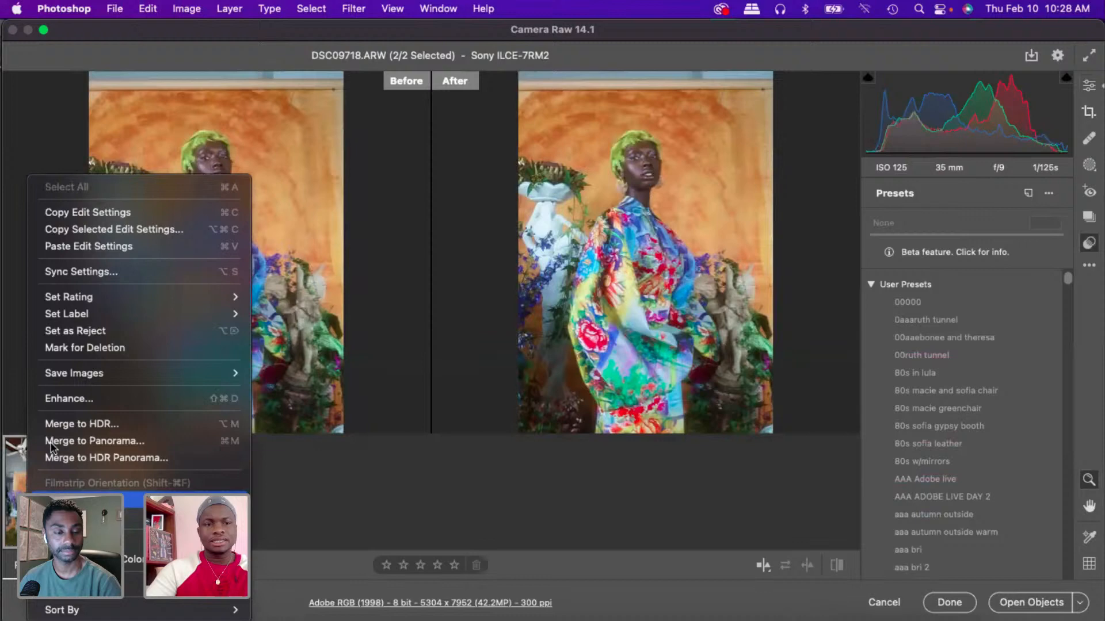
pyautogui.click(68, 271)
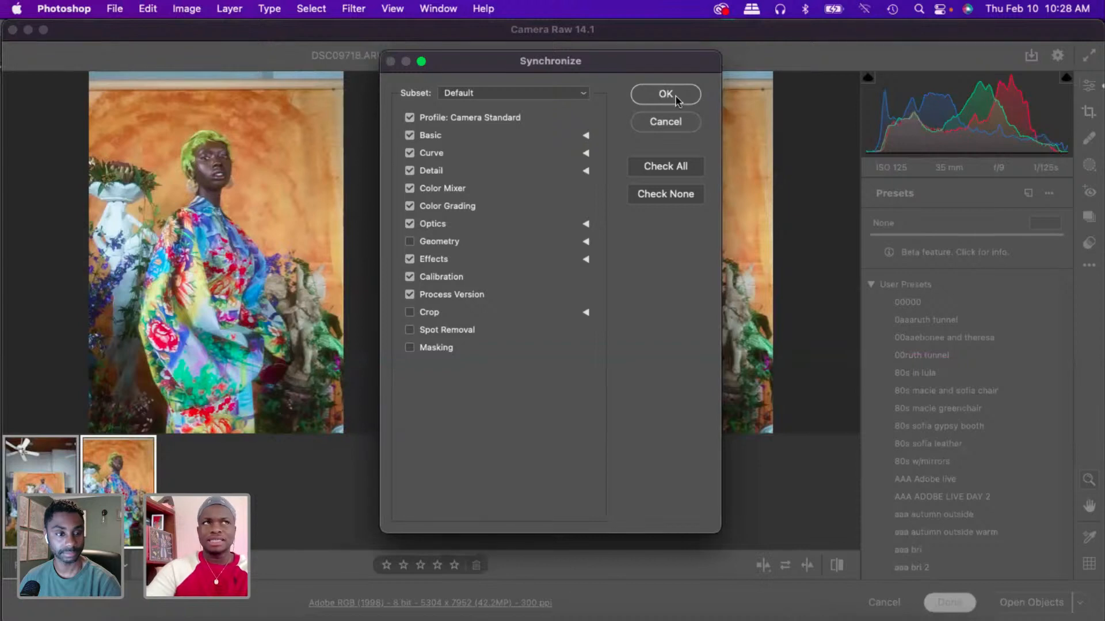
pyautogui.click(676, 98)
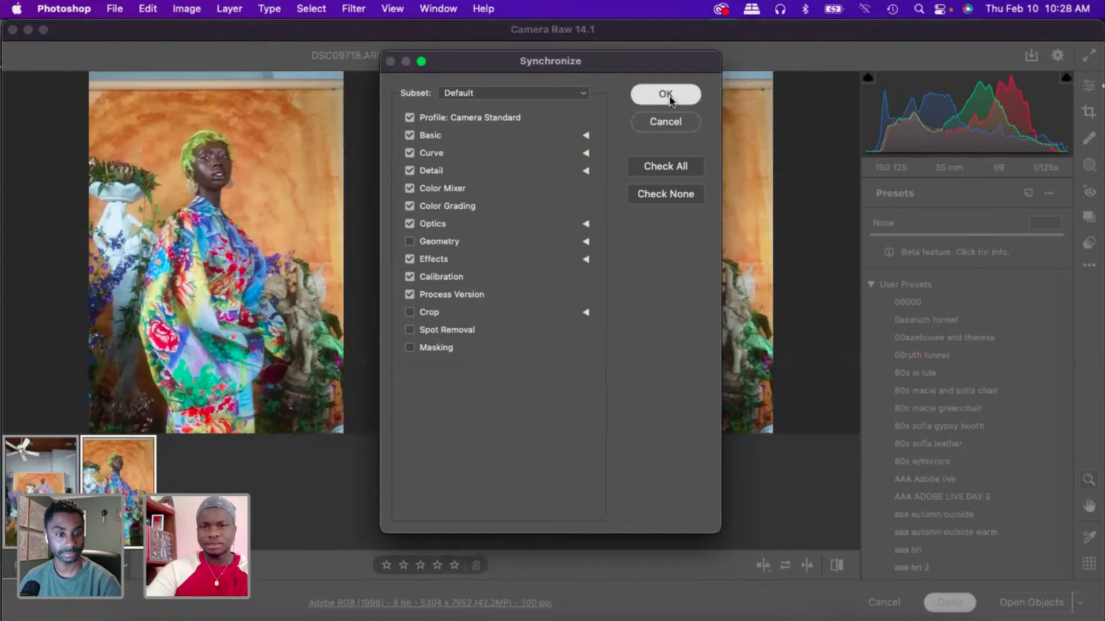
pyautogui.click(40, 463)
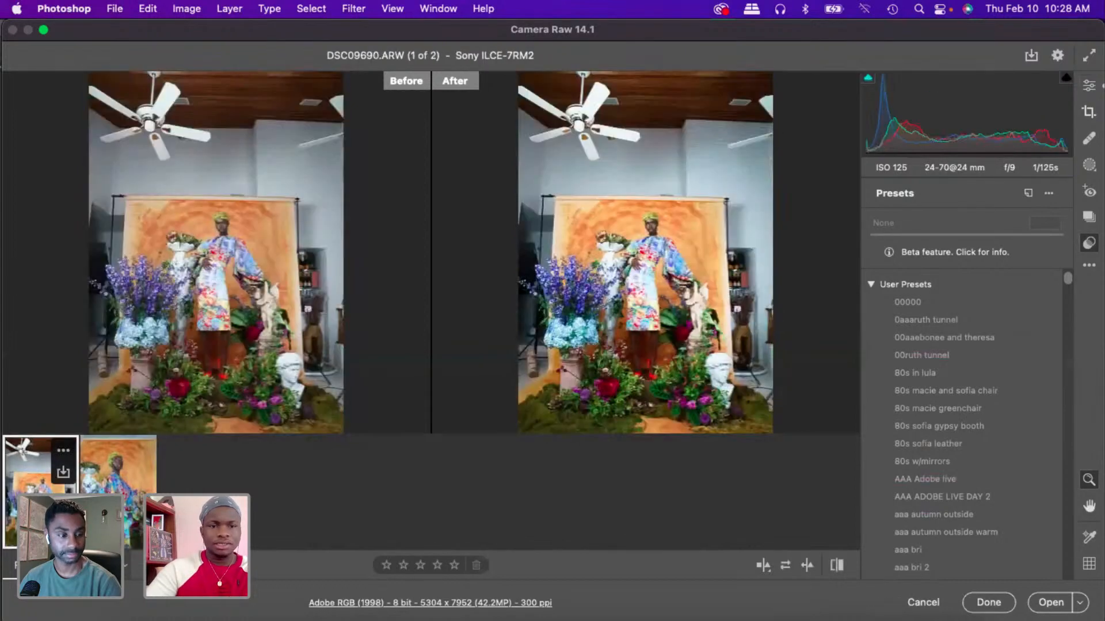
# - Set the Exposure of DSC09690.ARW to -0.05 with the filmstrip hidden, and open the photo in Photoshop
pyautogui.press('super+alt+f')
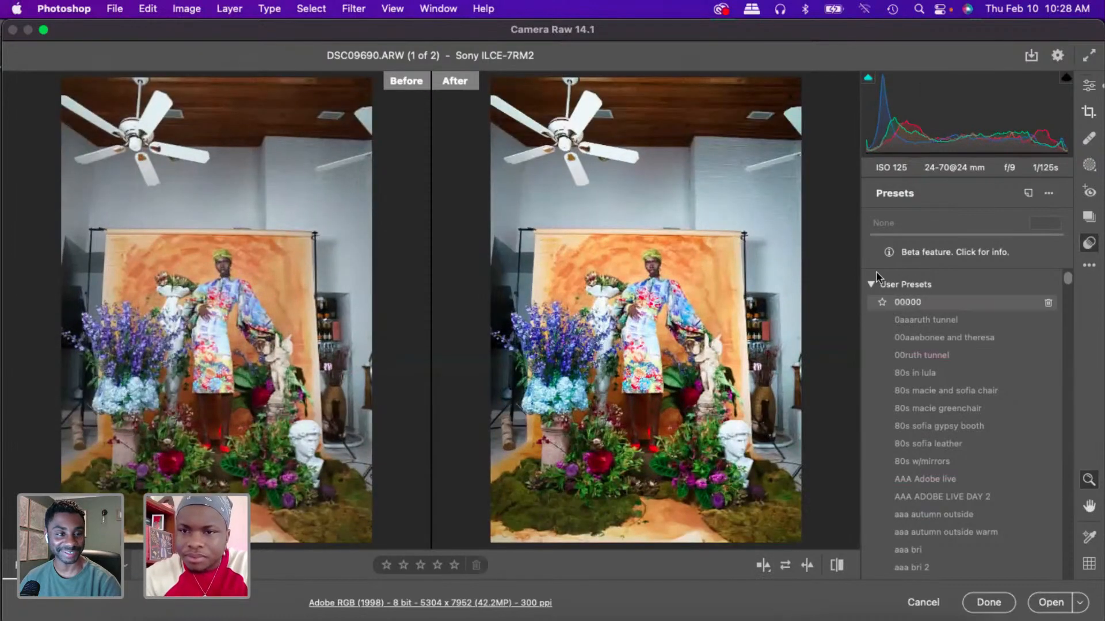
pyautogui.click(871, 284)
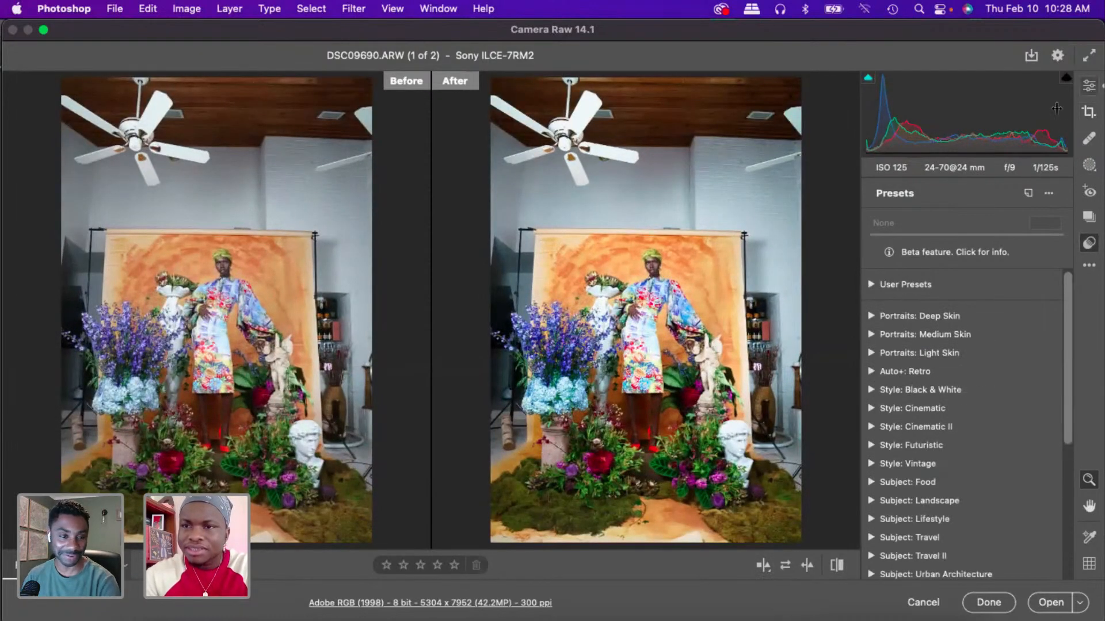
pyautogui.click(1089, 85)
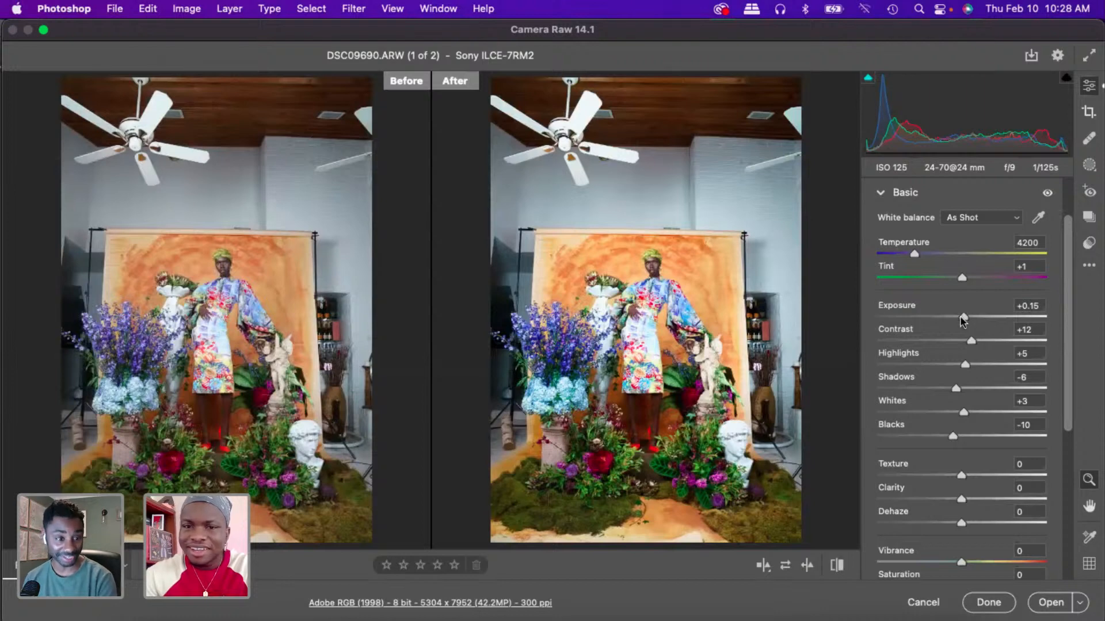
pyautogui.moveTo(961, 316); pyautogui.dragTo(959, 320)
pyautogui.doubleClick(959, 320)
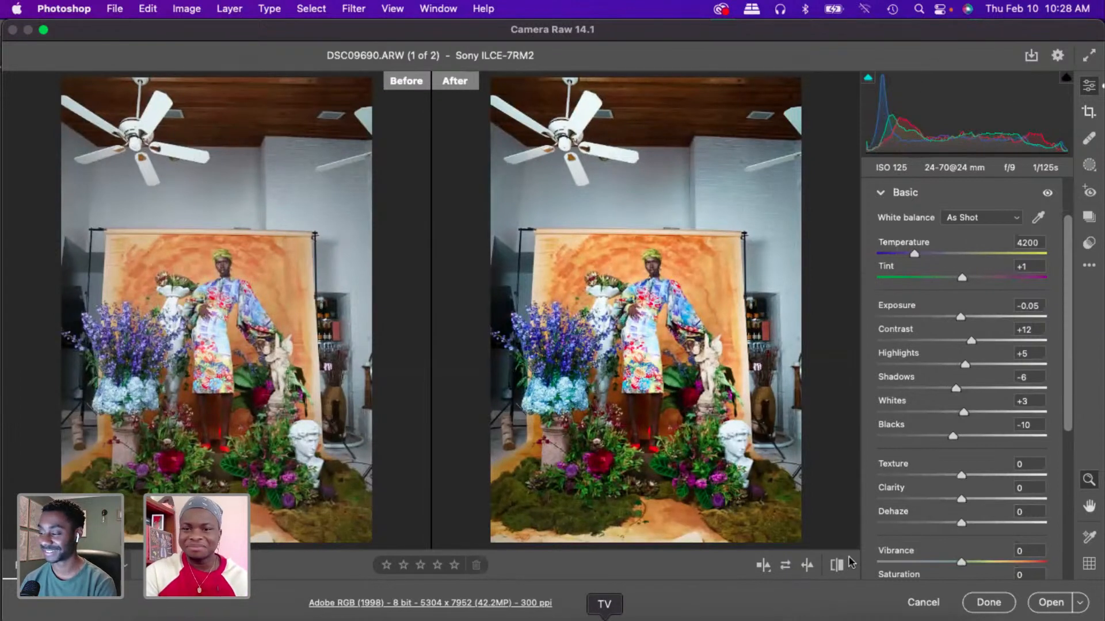
pyautogui.click(1049, 601)
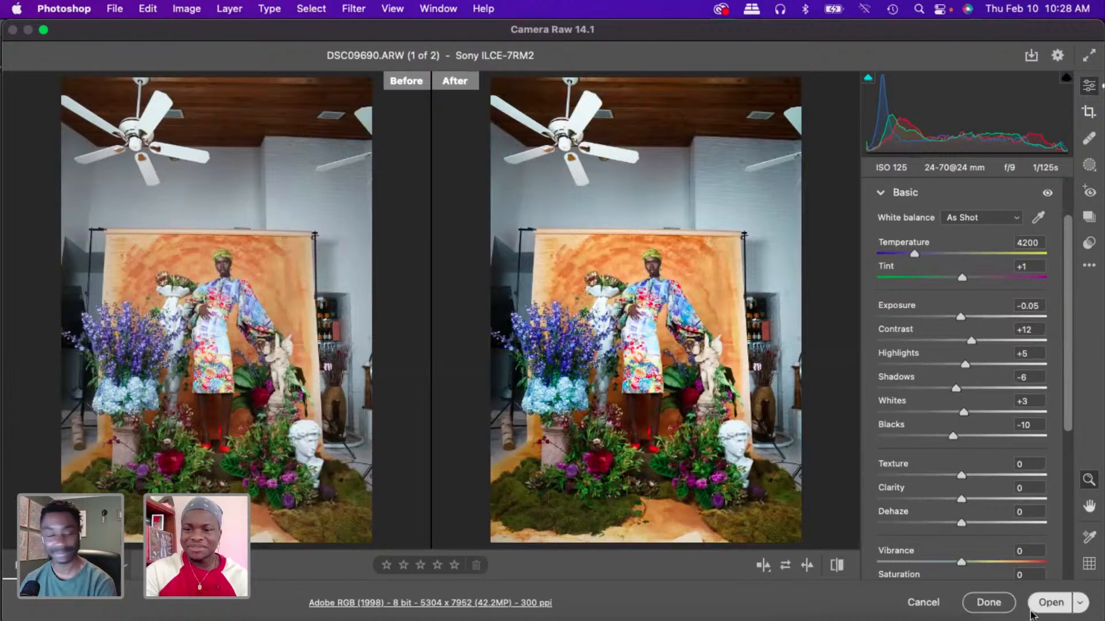
pyautogui.click(993, 589)
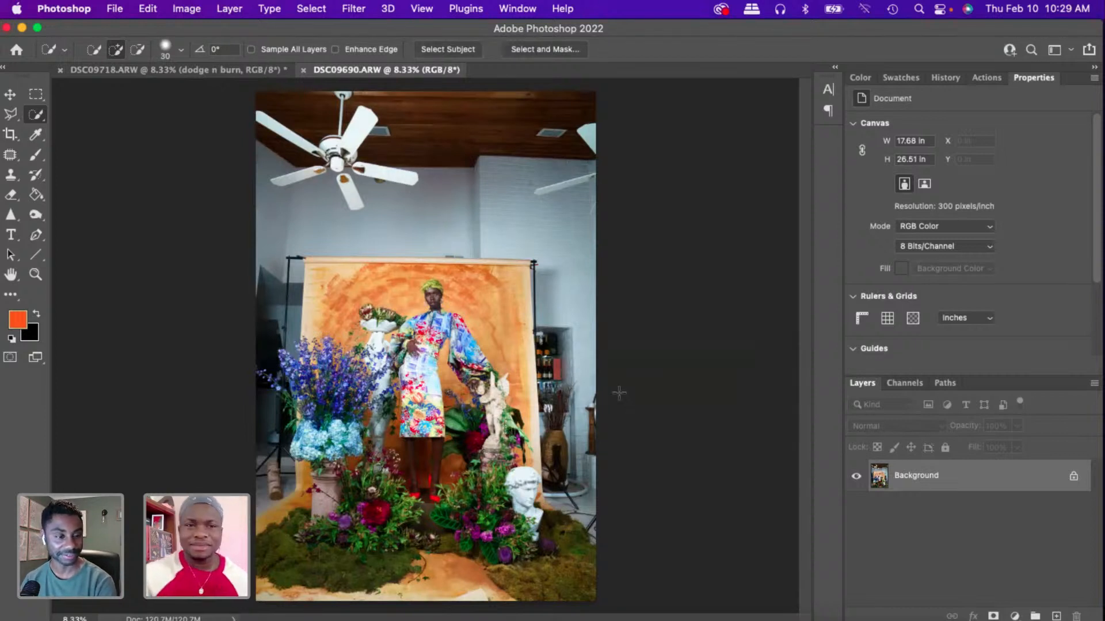
# - Examine the opened DSC09690.ARW up close, from the model's face and dress down to the shoes, flowers and floor
pyautogui.press('super+equal')
pyautogui.press('super+equal')
pyautogui.press('super+equal')
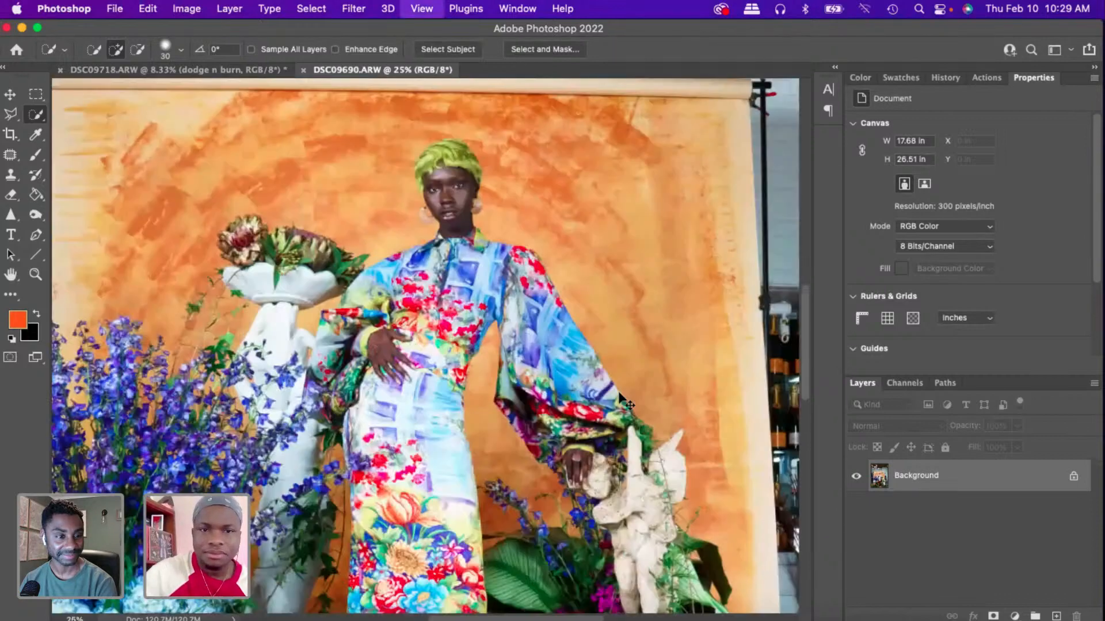
pyautogui.press('super+equal')
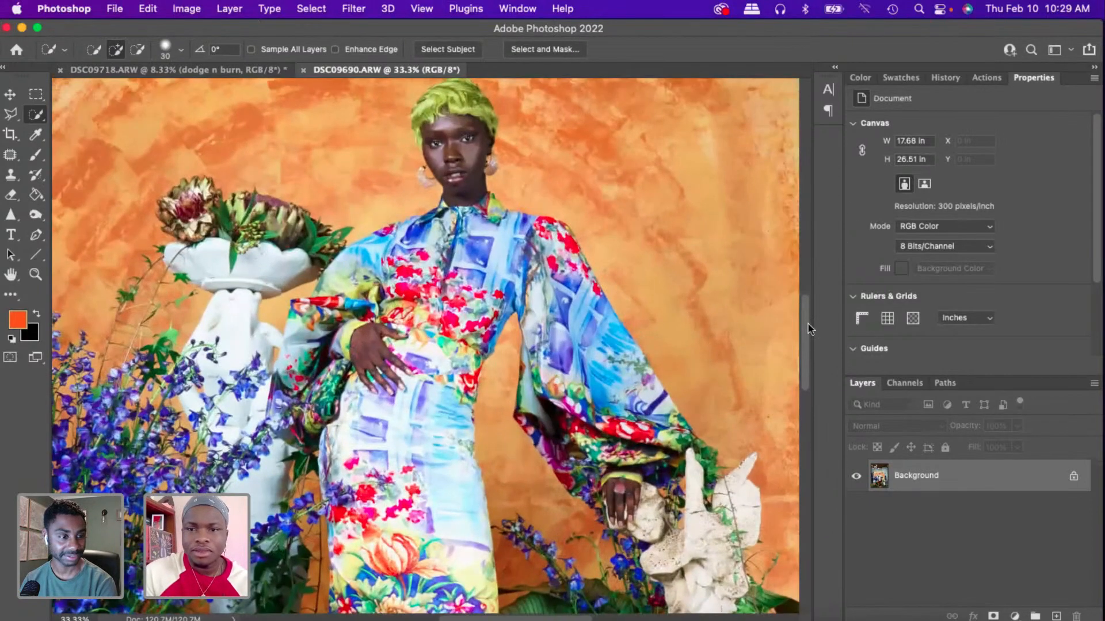
pyautogui.scroll(-1, 808, 439)
pyautogui.scroll(-5, 803, 475)
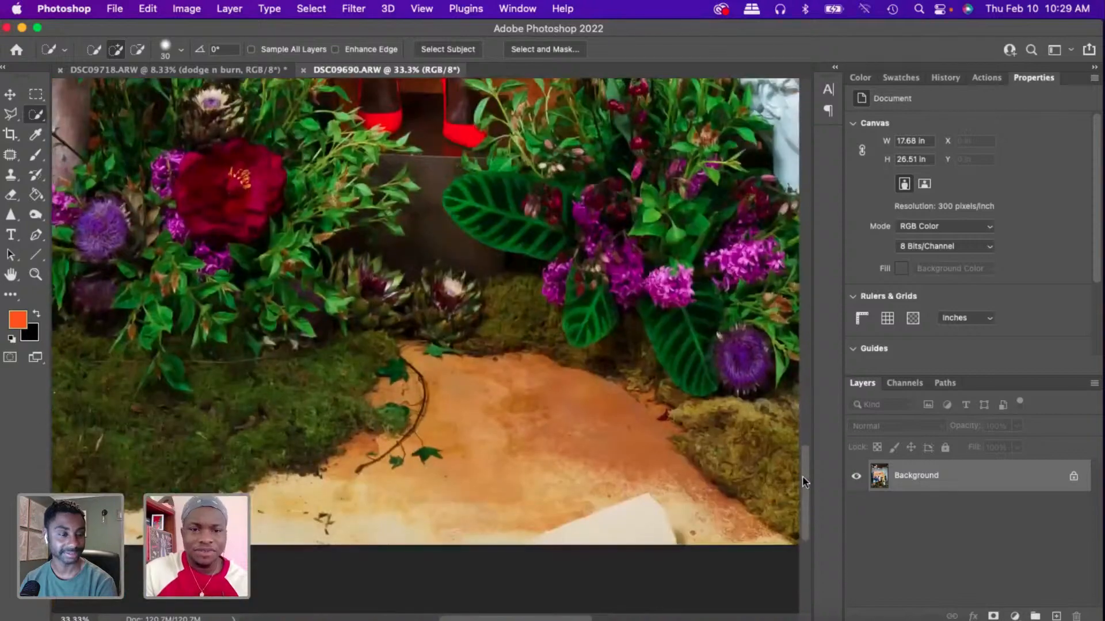
pyautogui.moveTo(802, 476); pyautogui.dragTo(809, 433)
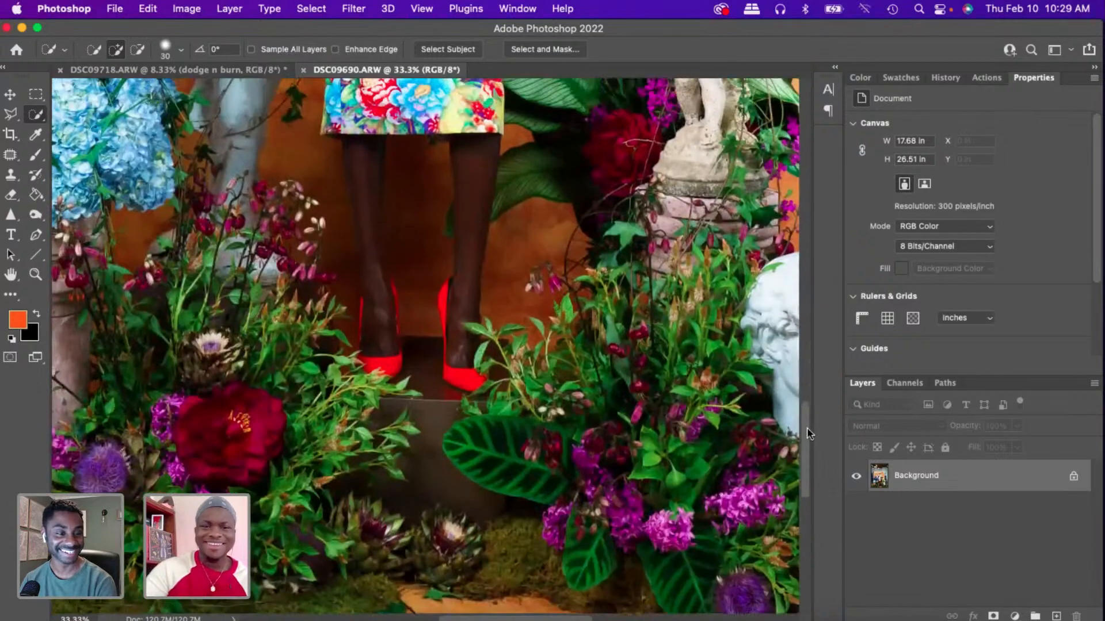
pyautogui.press('super+minus')
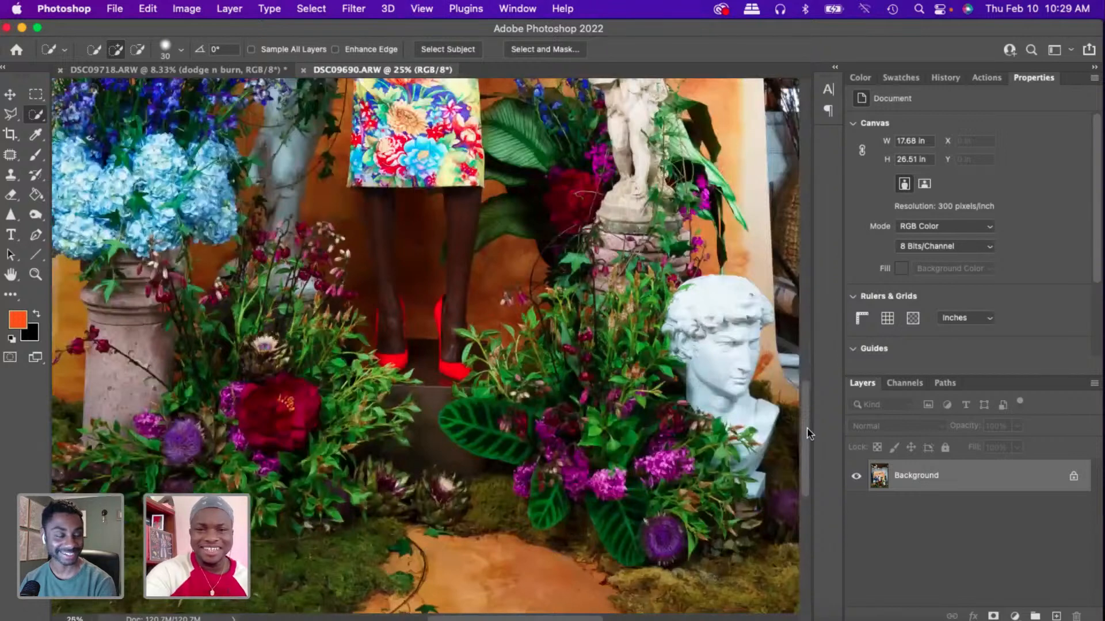
pyautogui.press('super+minus')
pyautogui.press('super+minus')
pyautogui.press('super+minus')
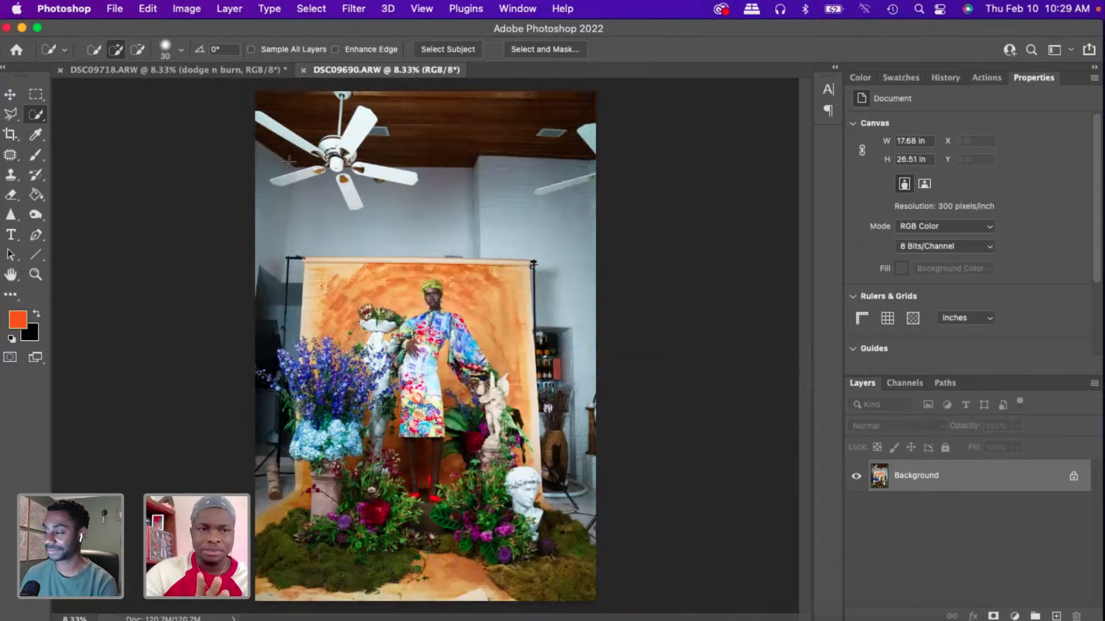
# - Crop DSC09690.ARW without a fixed ratio to about 11.55 by 17.44 in, framing the model and flowers inside the orange backdrop
pyautogui.click(10, 134)
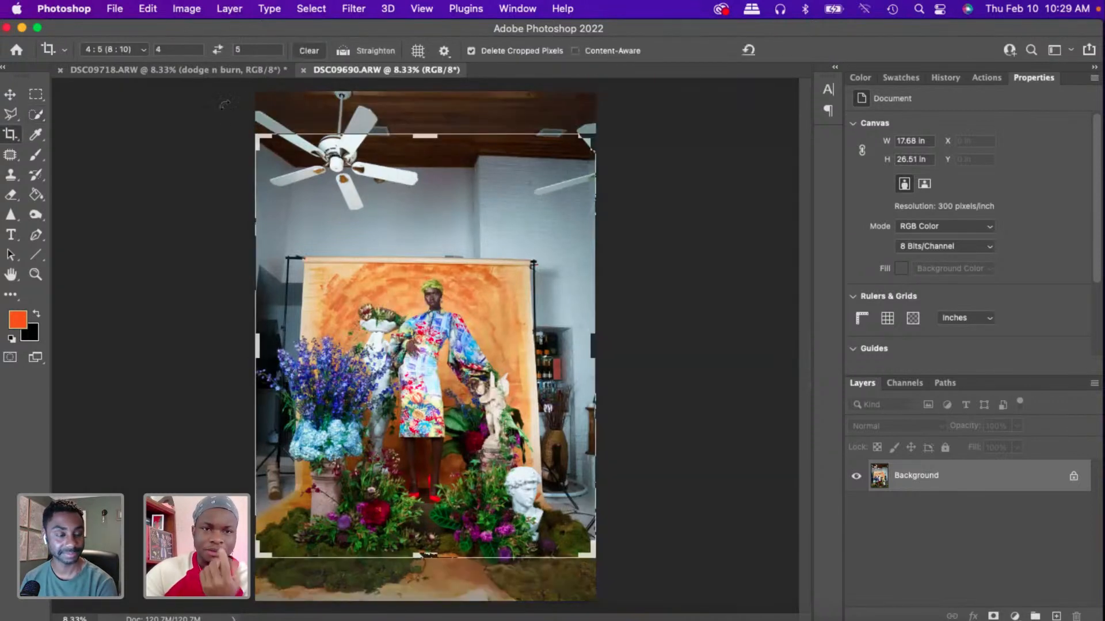
pyautogui.click(105, 49)
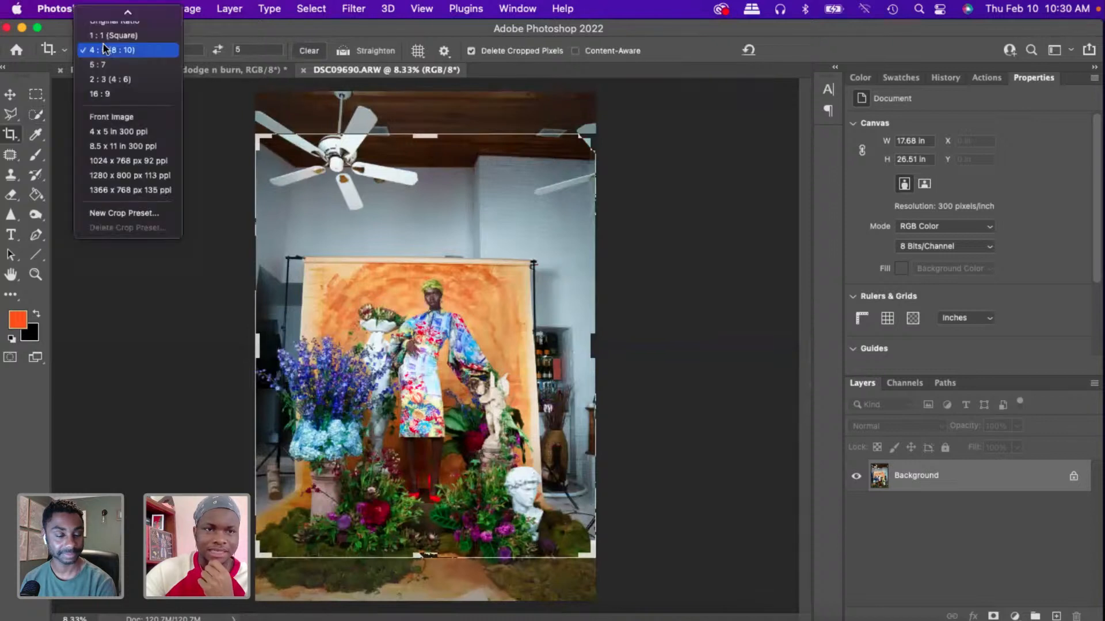
pyautogui.click(123, 30)
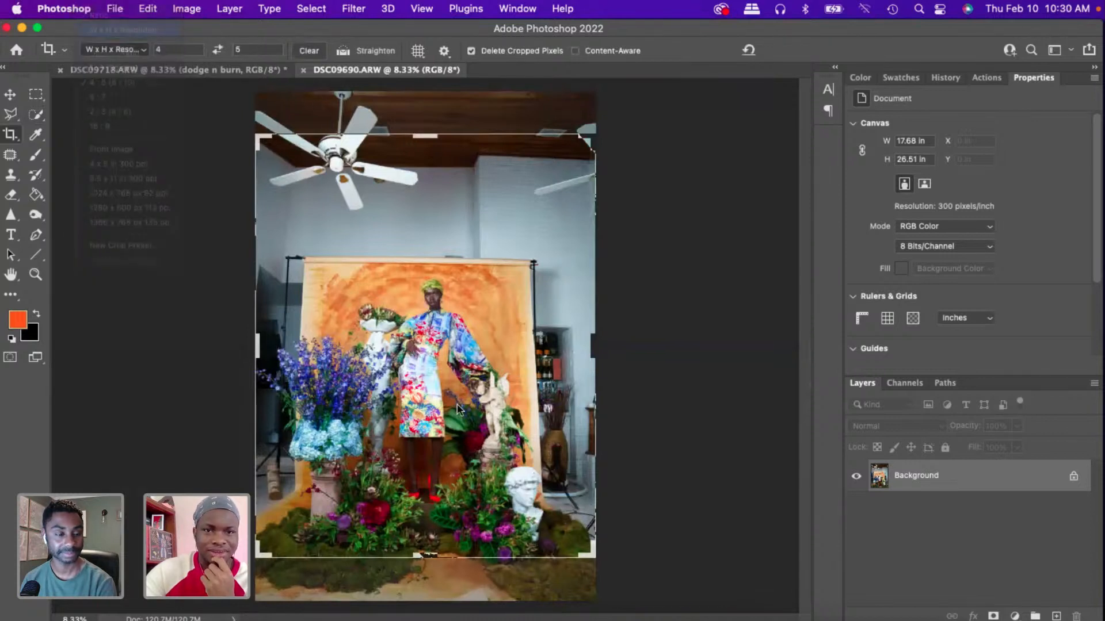
pyautogui.click(356, 377)
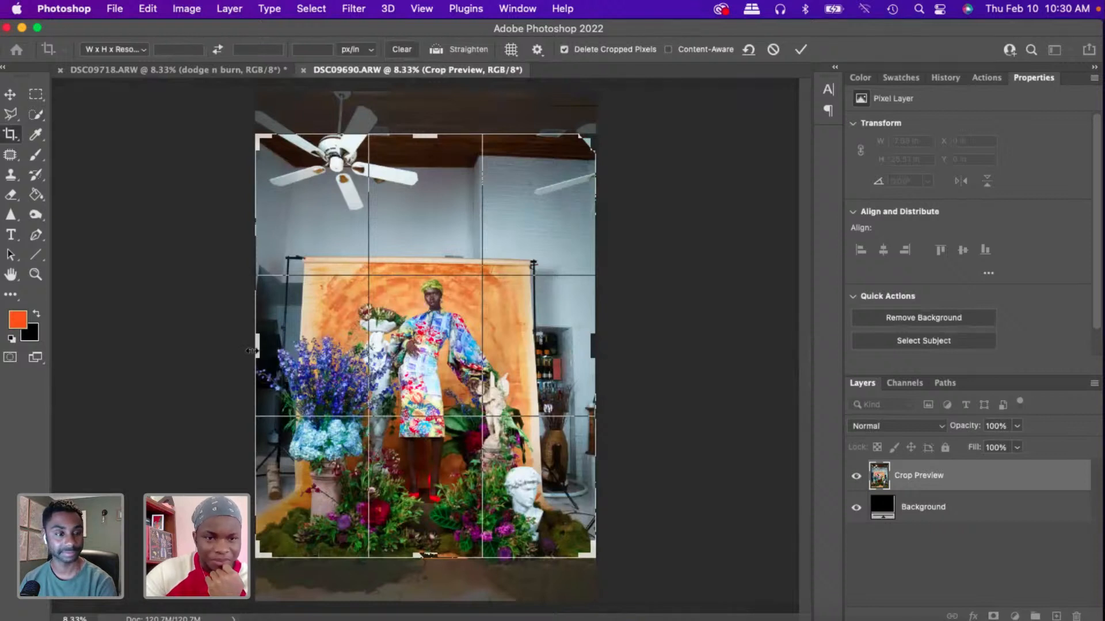
pyautogui.moveTo(257, 350); pyautogui.dragTo(276, 352)
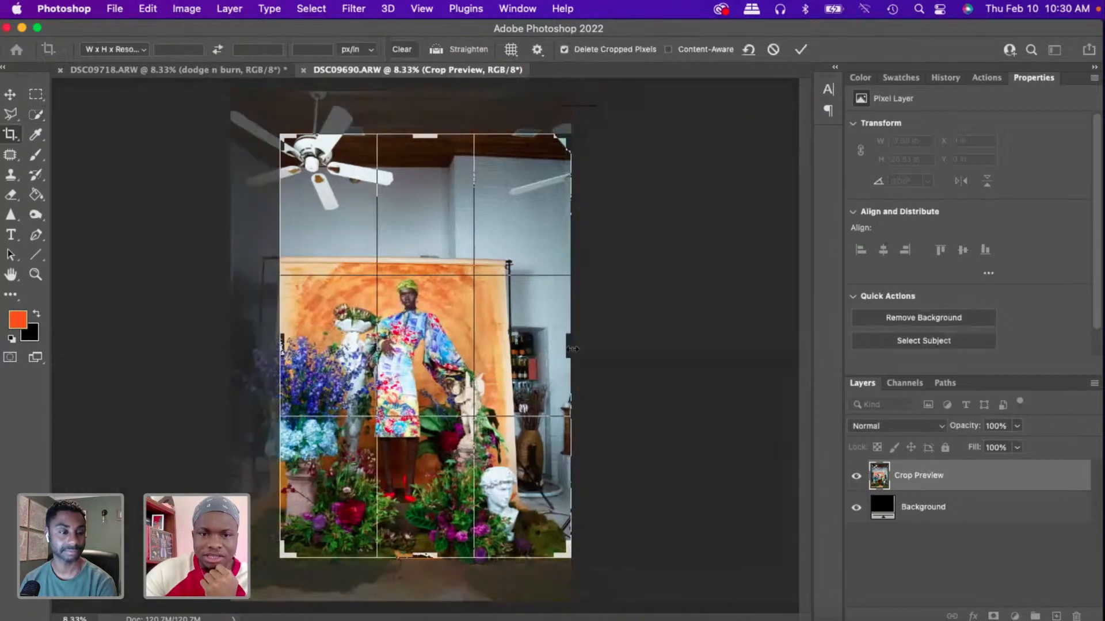
pyautogui.moveTo(572, 354); pyautogui.dragTo(537, 353)
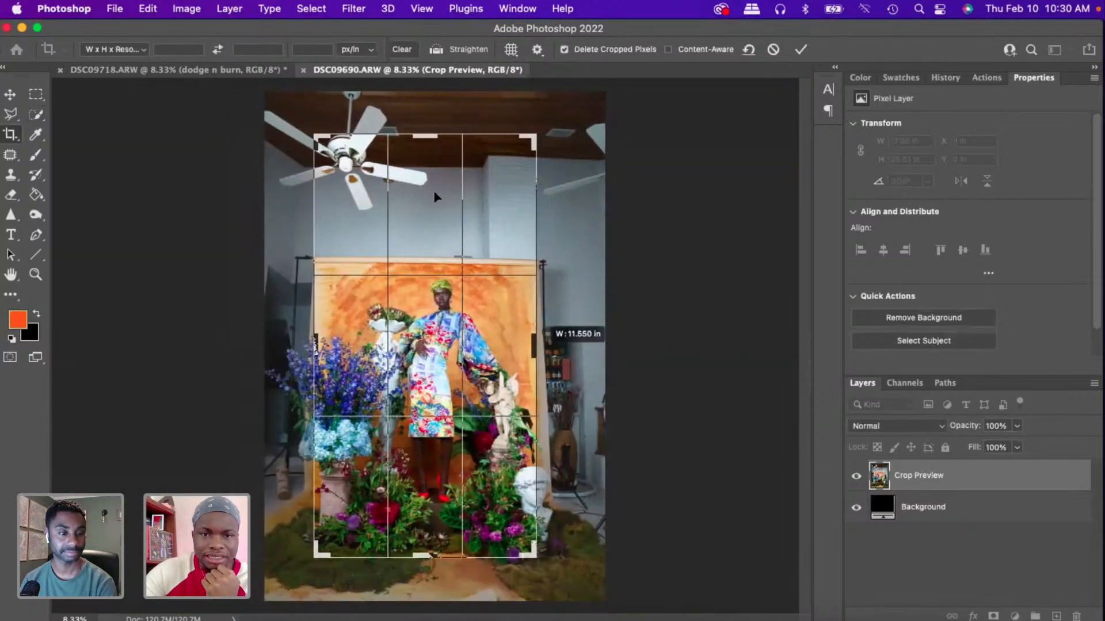
pyautogui.moveTo(433, 136); pyautogui.dragTo(433, 204)
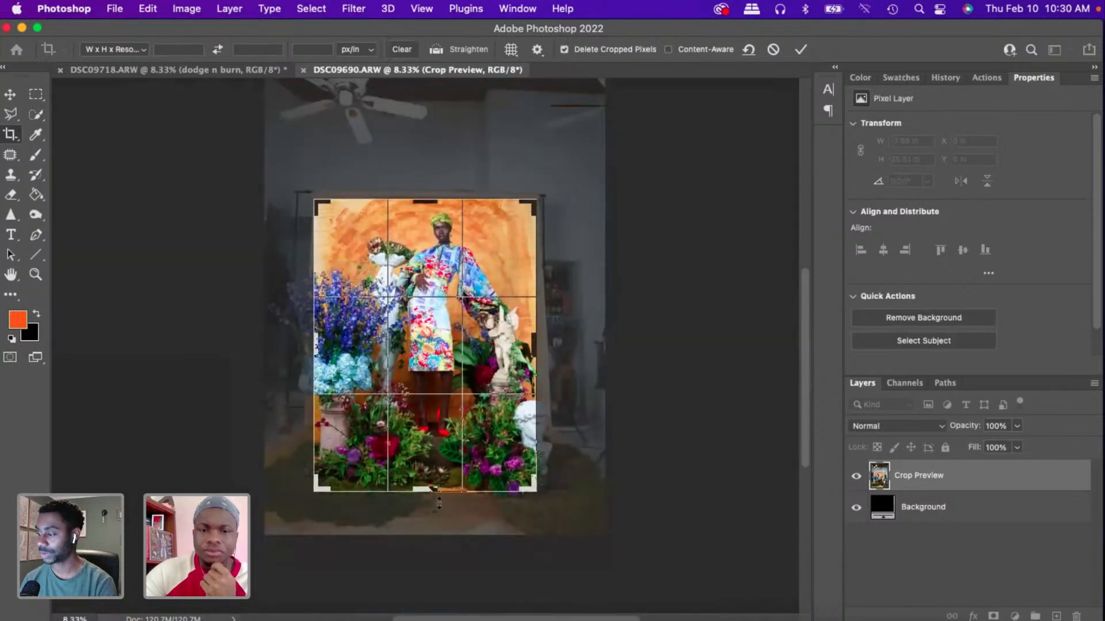
pyautogui.moveTo(423, 503); pyautogui.dragTo(422, 512)
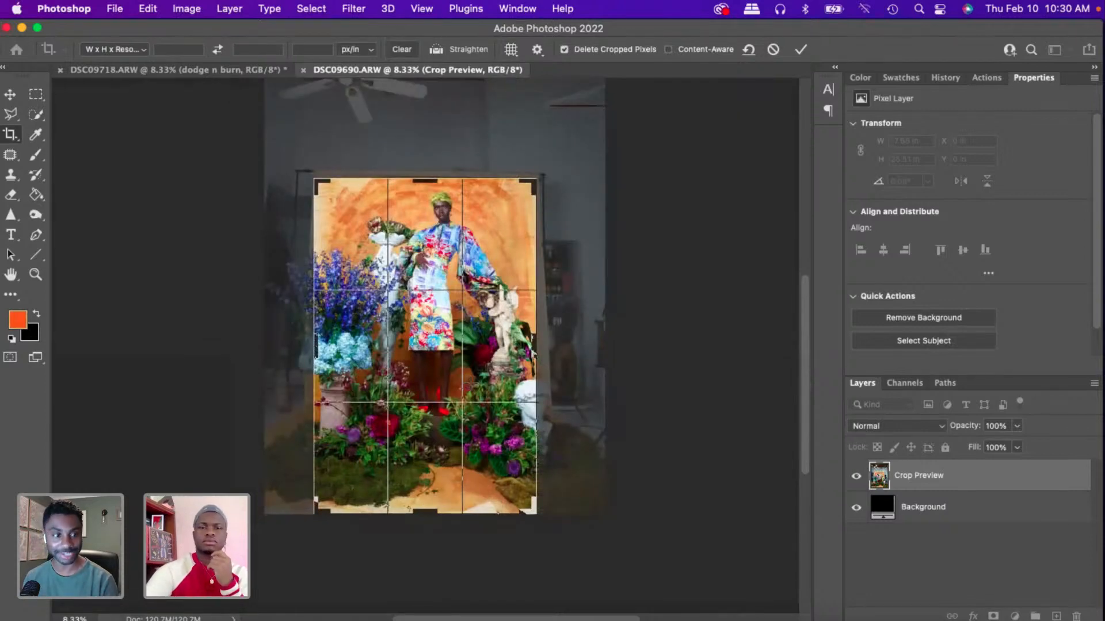
pyautogui.press('Return')
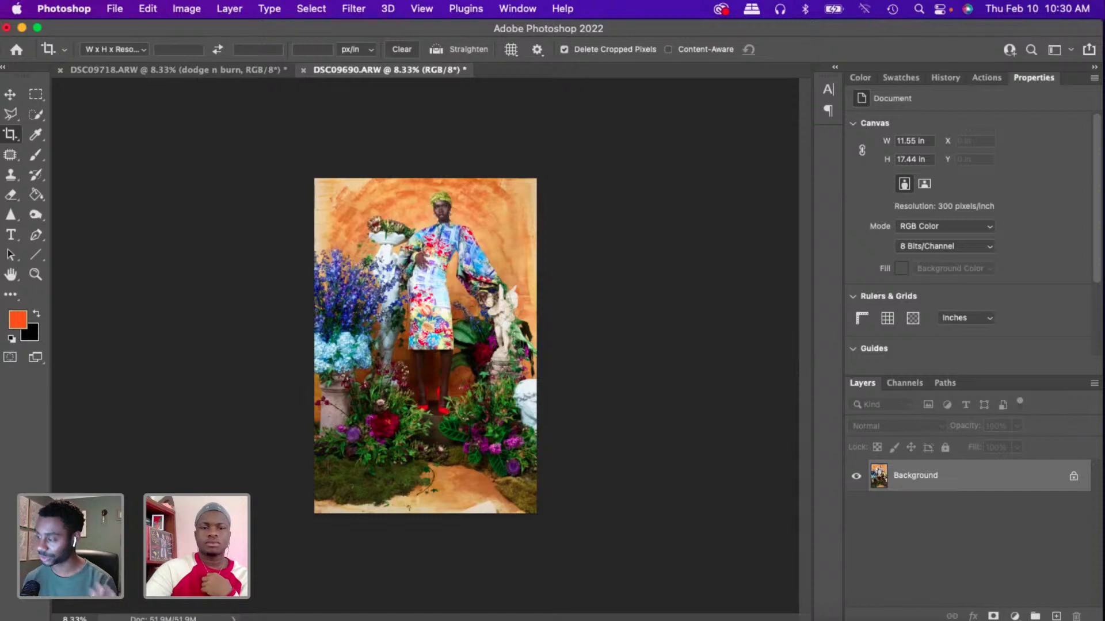
# - Review the adjustment layers in the dodge n burn group of DSC09718.ARW, including Gradient Map 1 and Selective Color 1
pyautogui.click(245, 77)
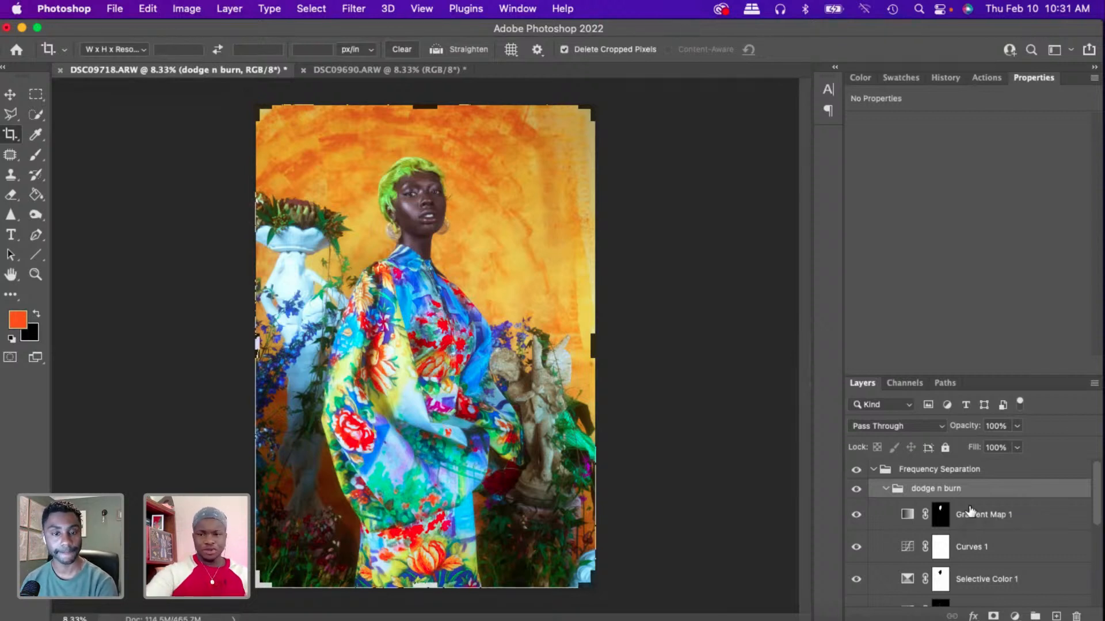
pyautogui.click(886, 489)
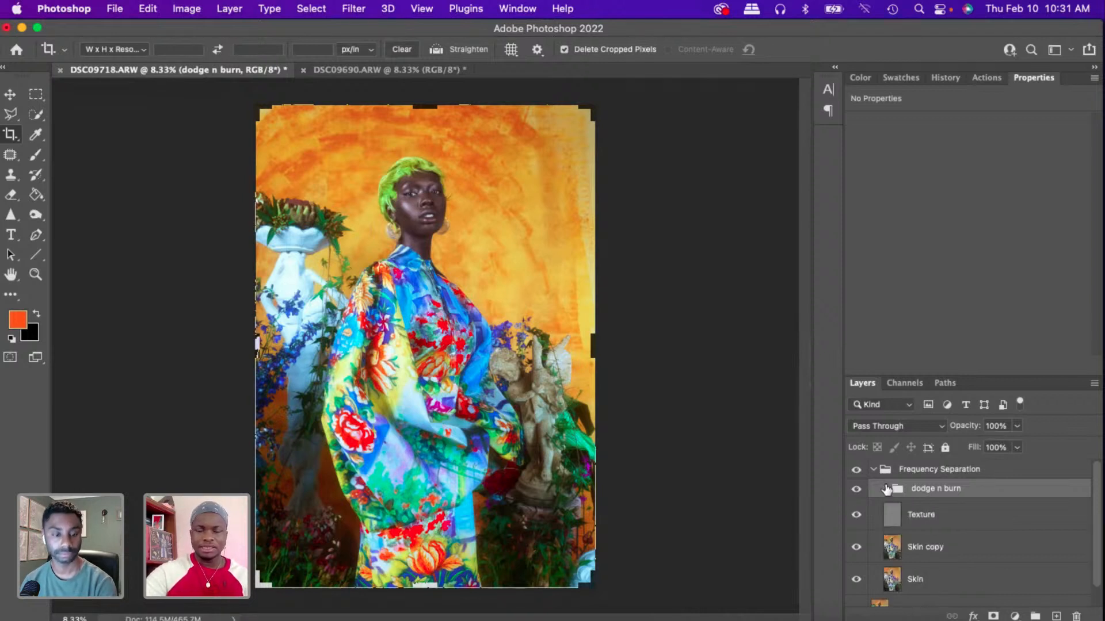
pyautogui.click(886, 489)
pyautogui.click(1034, 522)
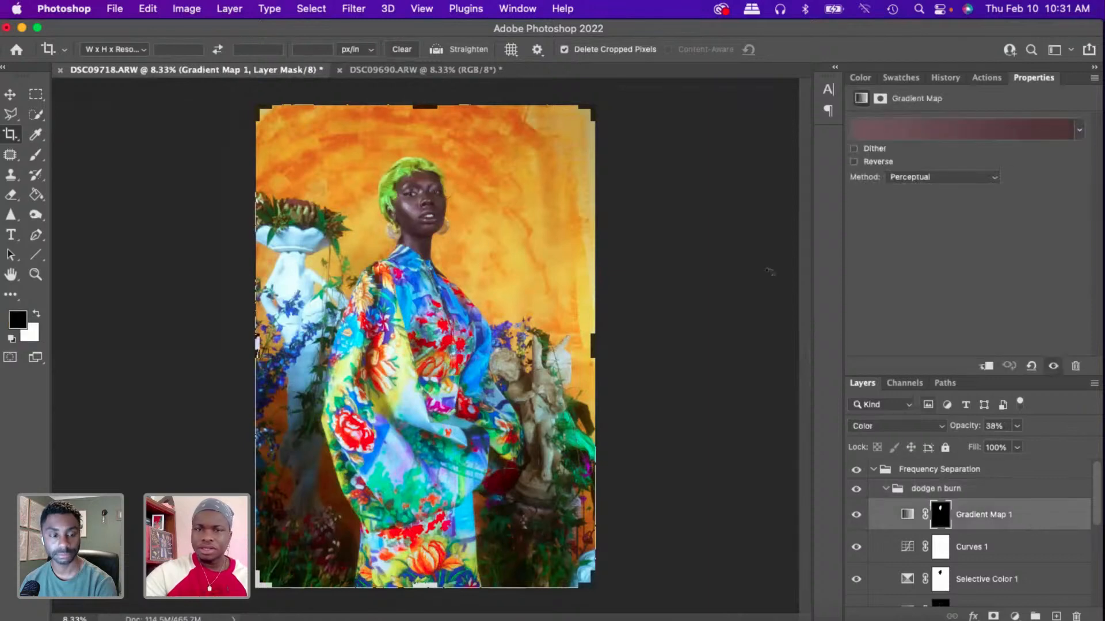
pyautogui.click(432, 69)
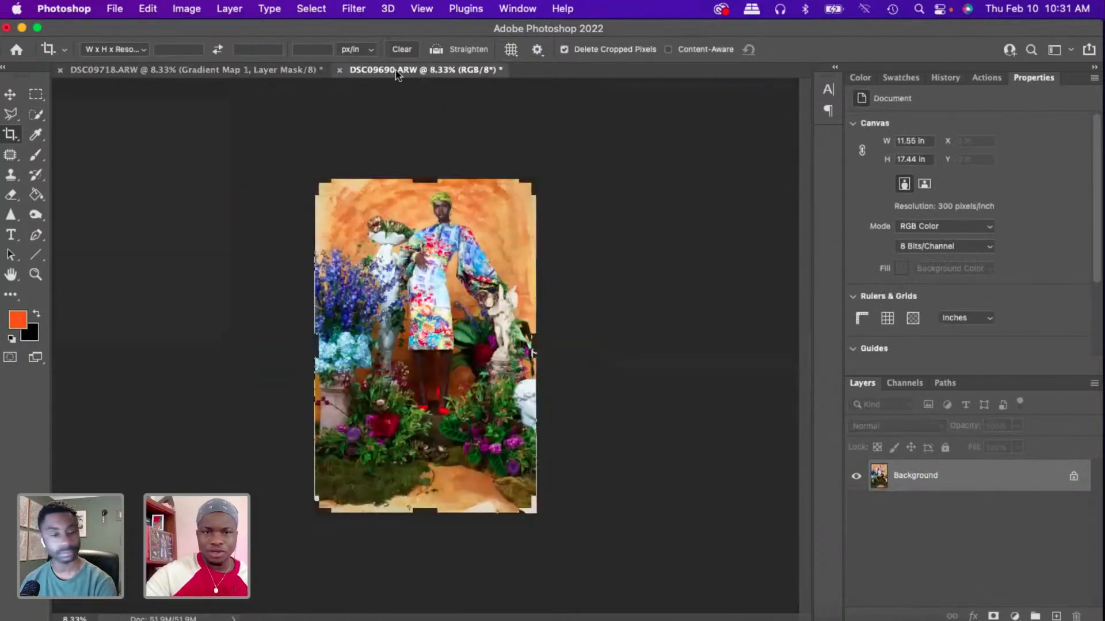
pyautogui.click(216, 68)
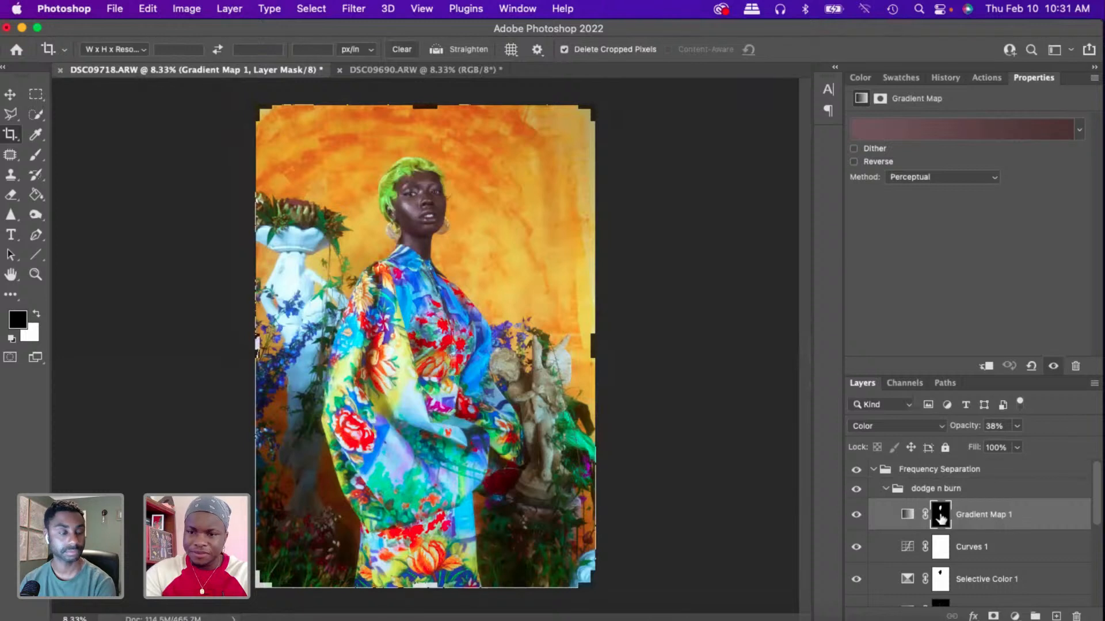
pyautogui.moveTo(1096, 505)
pyautogui.mouseDown()
pyautogui.moveTo(1096, 559)
pyautogui.moveTo(1099, 526)
pyautogui.mouseUp()
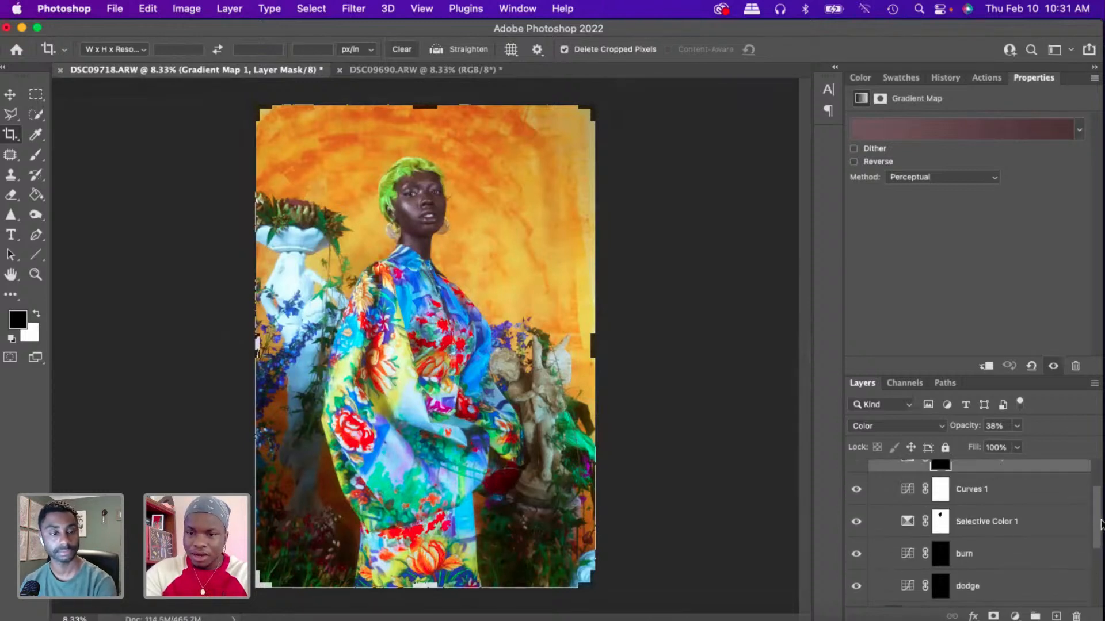
pyautogui.doubleClick(1041, 530)
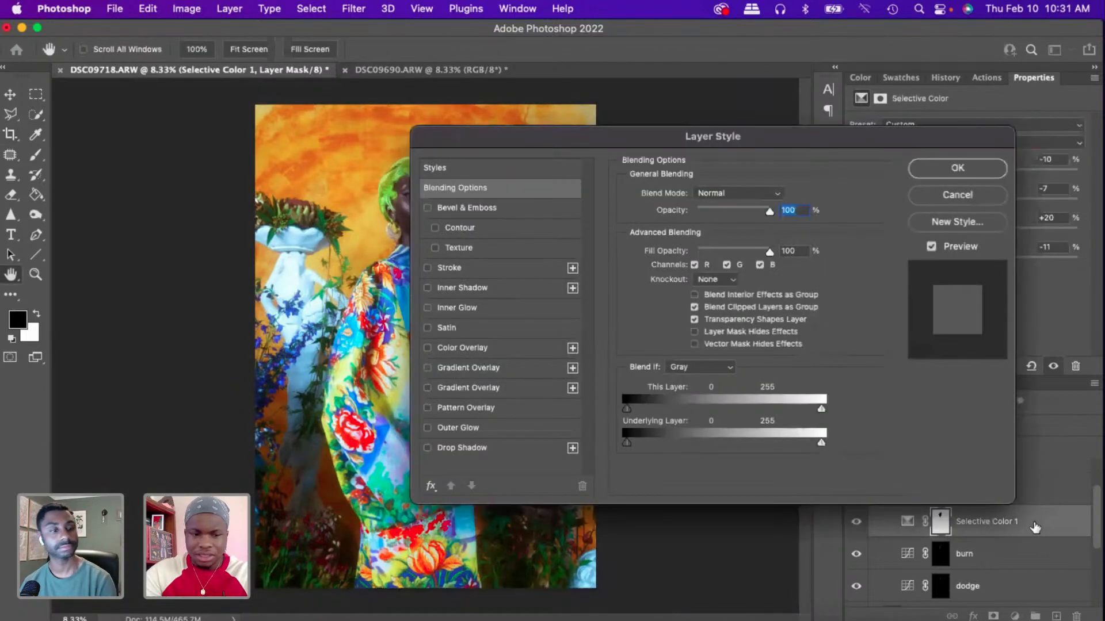
pyautogui.click(939, 199)
pyautogui.press('c')
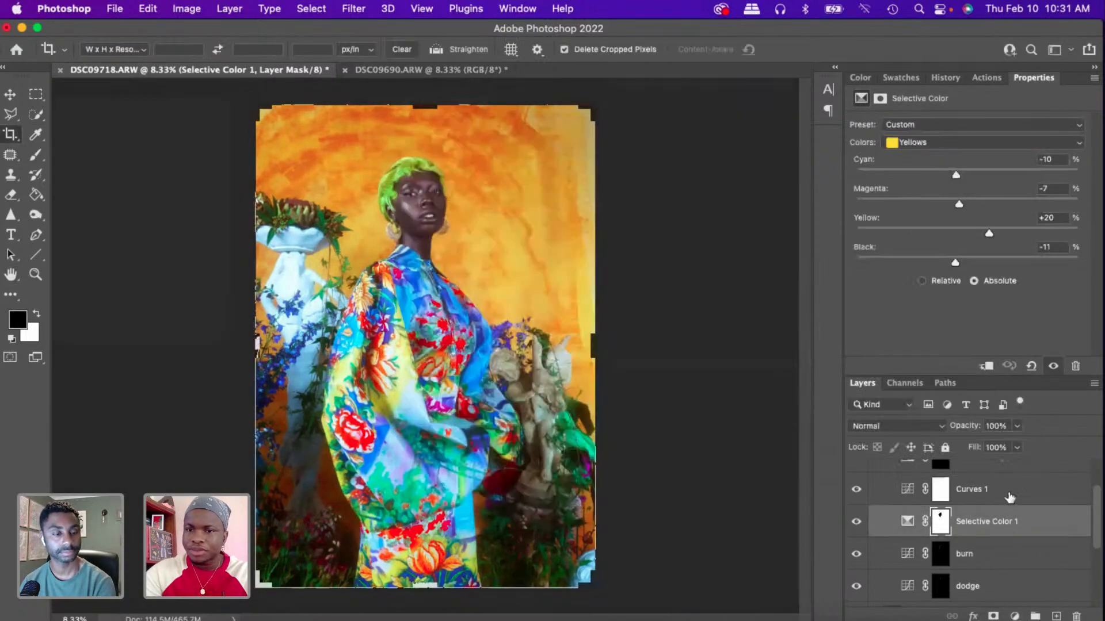
# - Duplicate the Gradient Map 1, Curves 1 and Selective Color 1 layers from DSC09718.ARW into DSC09690.ARW, and display DSC09690.ARW
pyautogui.moveTo(1095, 500); pyautogui.dragTo(1096, 475)
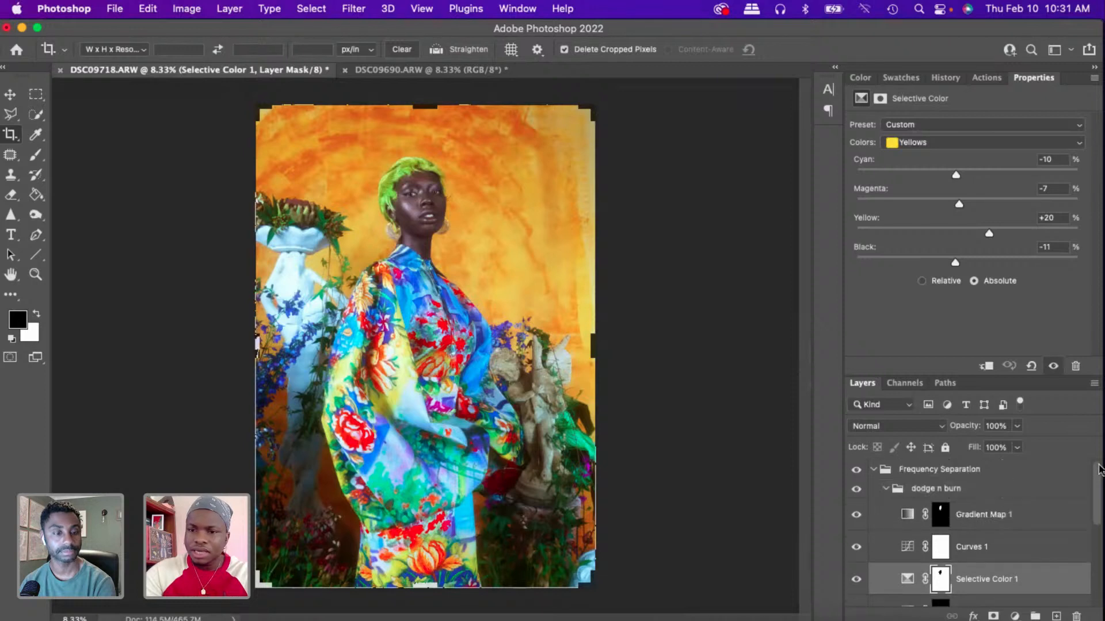
pyautogui.rightClick(1031, 523)
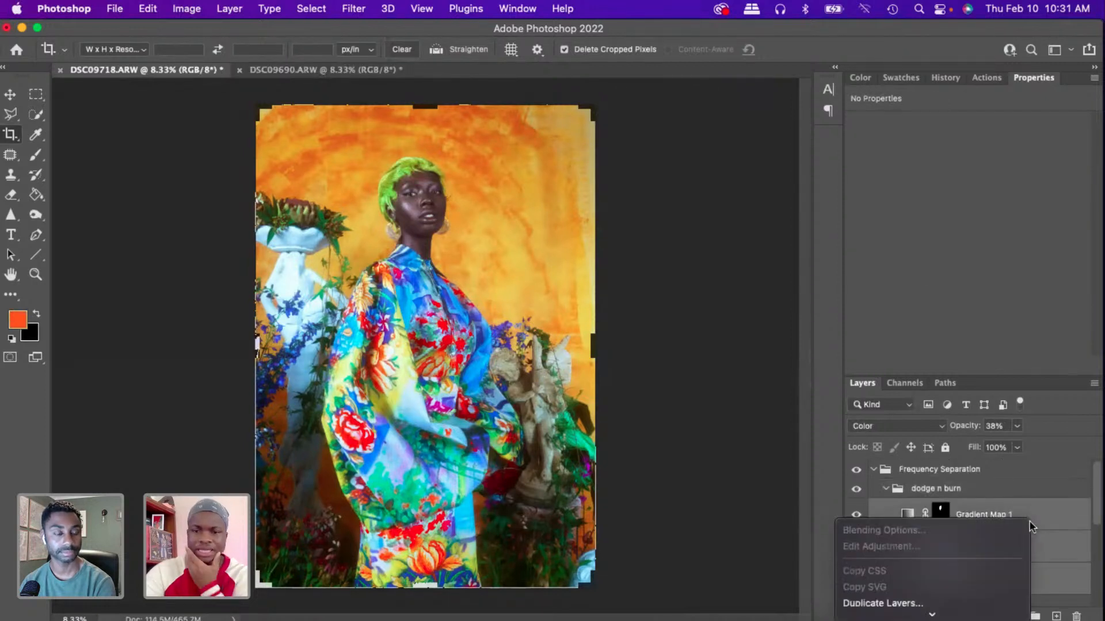
pyautogui.moveTo(943, 614)
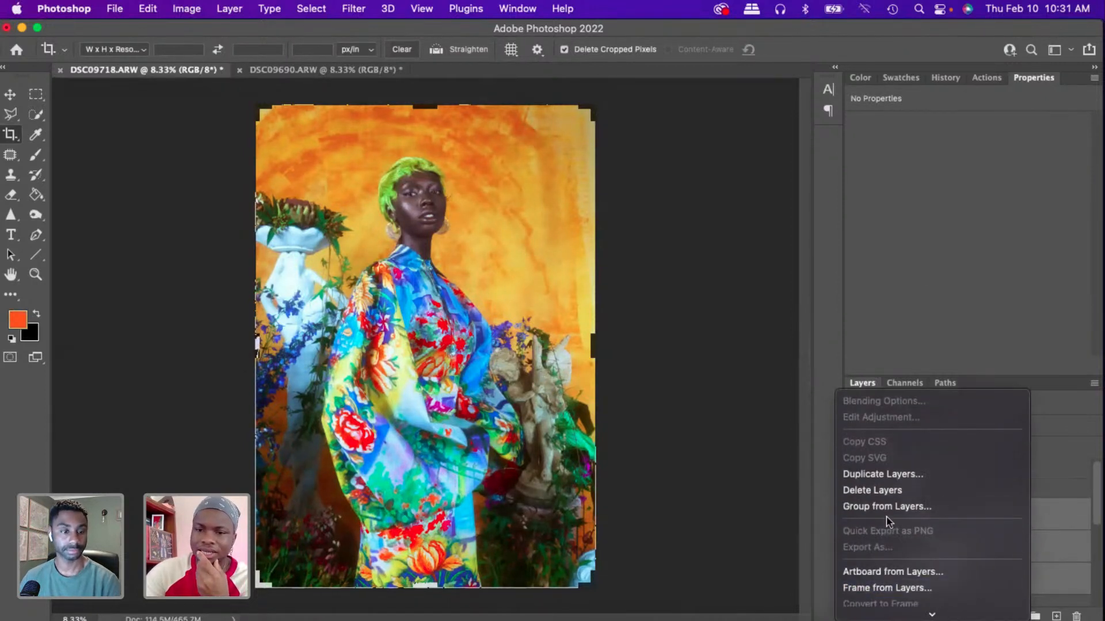
pyautogui.click(894, 475)
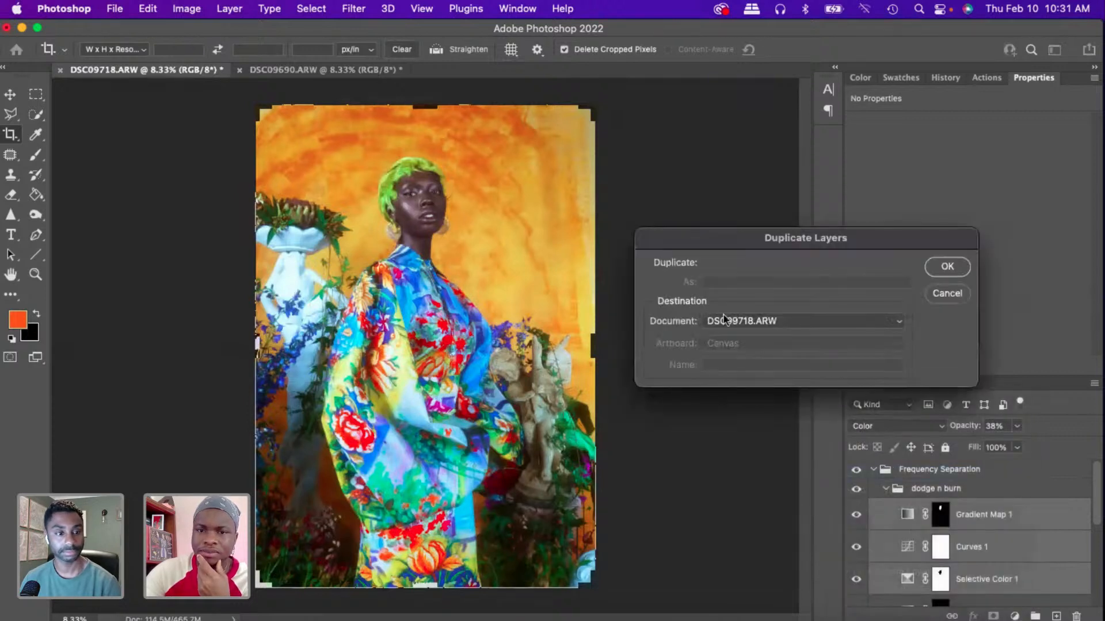
pyautogui.click(736, 321)
pyautogui.click(740, 337)
pyautogui.click(946, 267)
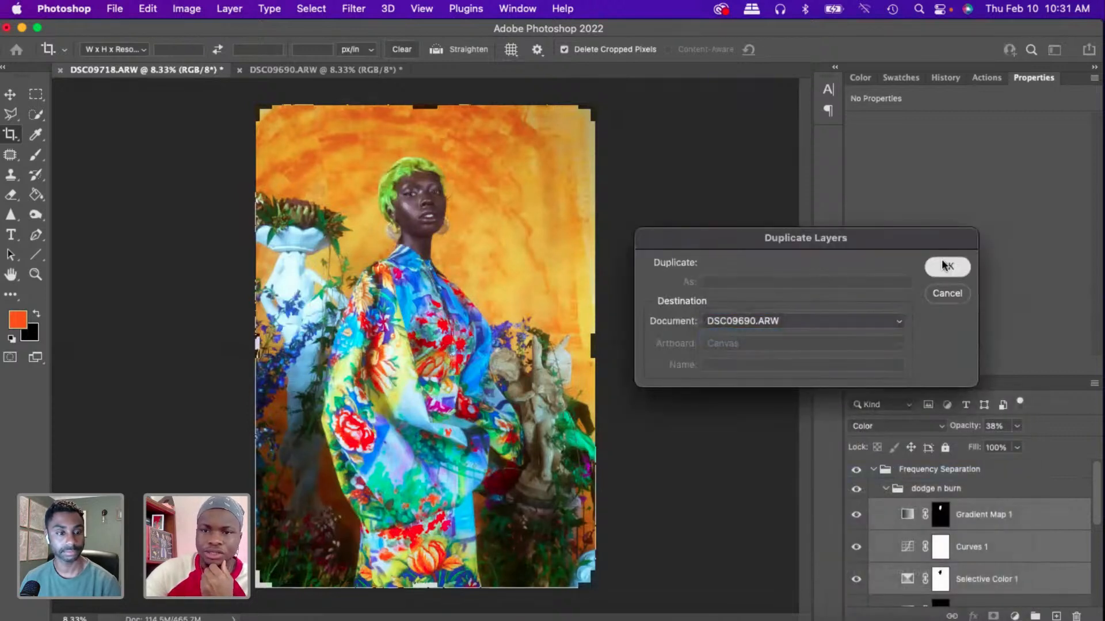
pyautogui.click(331, 68)
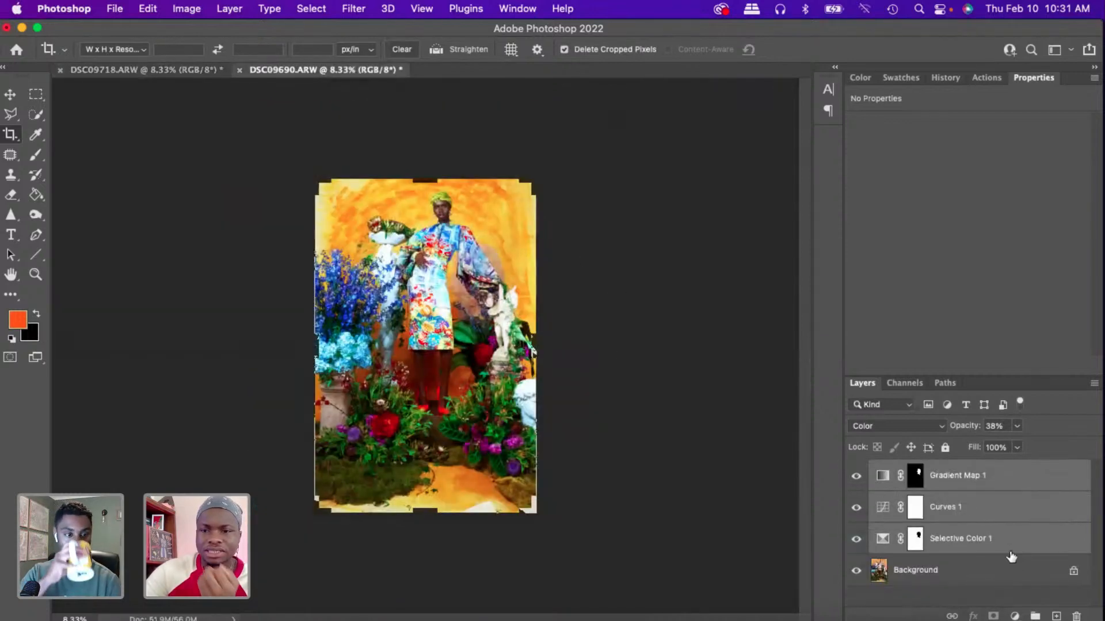
# - Select the Selective Color 1 layer in DSC09690.ARW and show its layer mask as a red overlay on the photo
pyautogui.click(1001, 550)
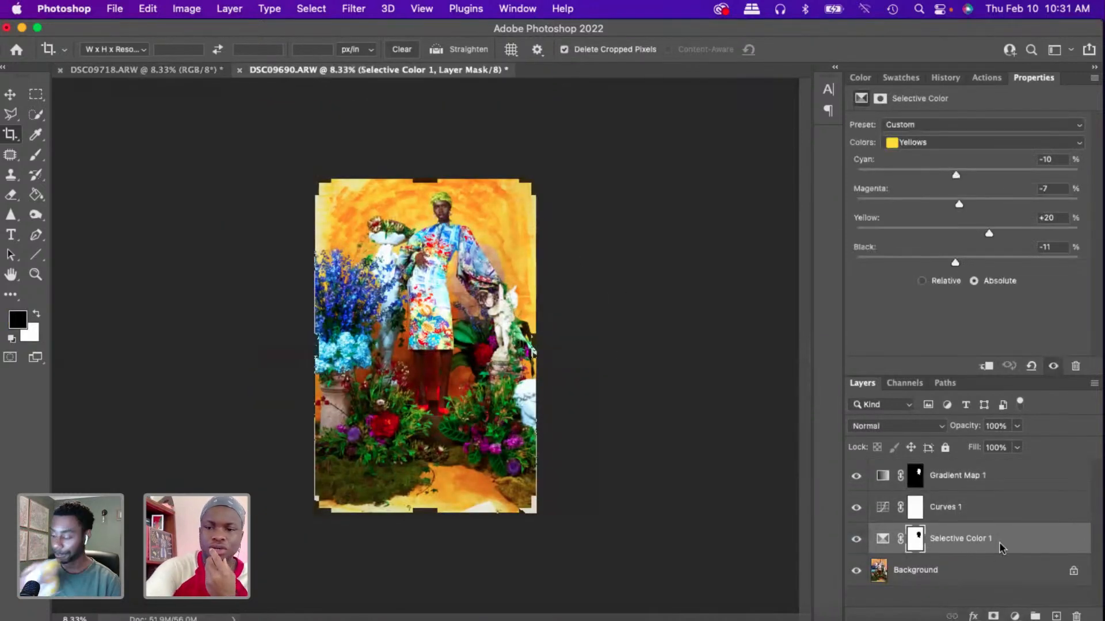
pyautogui.press('super+equal')
pyautogui.press('super+equal')
pyautogui.press('super+equal')
pyautogui.press('super+equal')
pyautogui.press('super+equal')
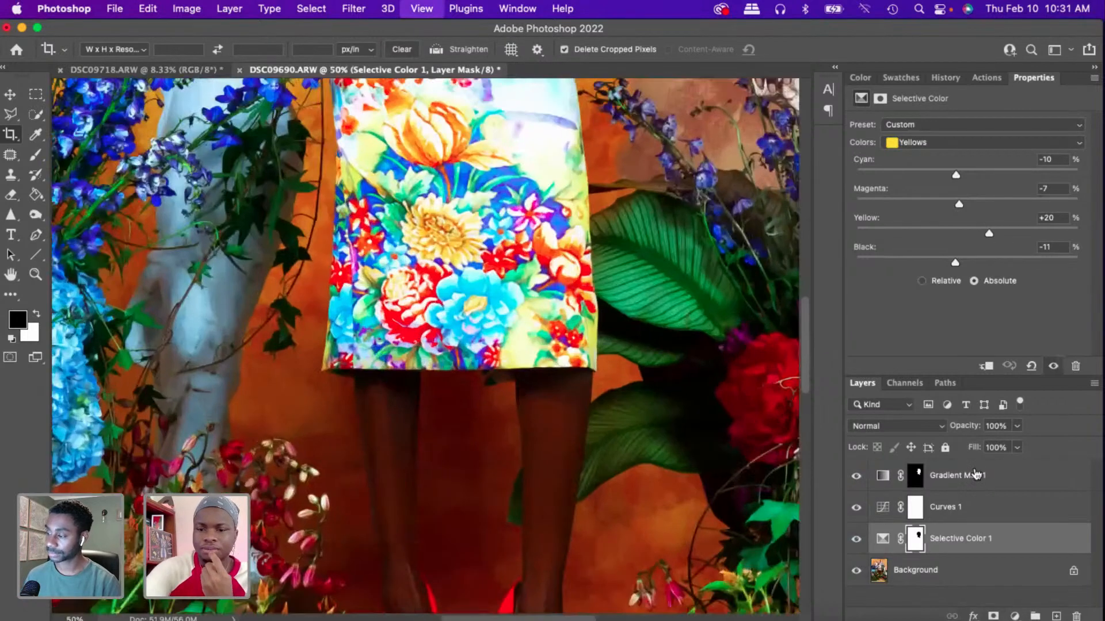
pyautogui.press('super+minus')
pyautogui.press('super+minus')
pyautogui.press('super+minus')
pyautogui.press('super+minus')
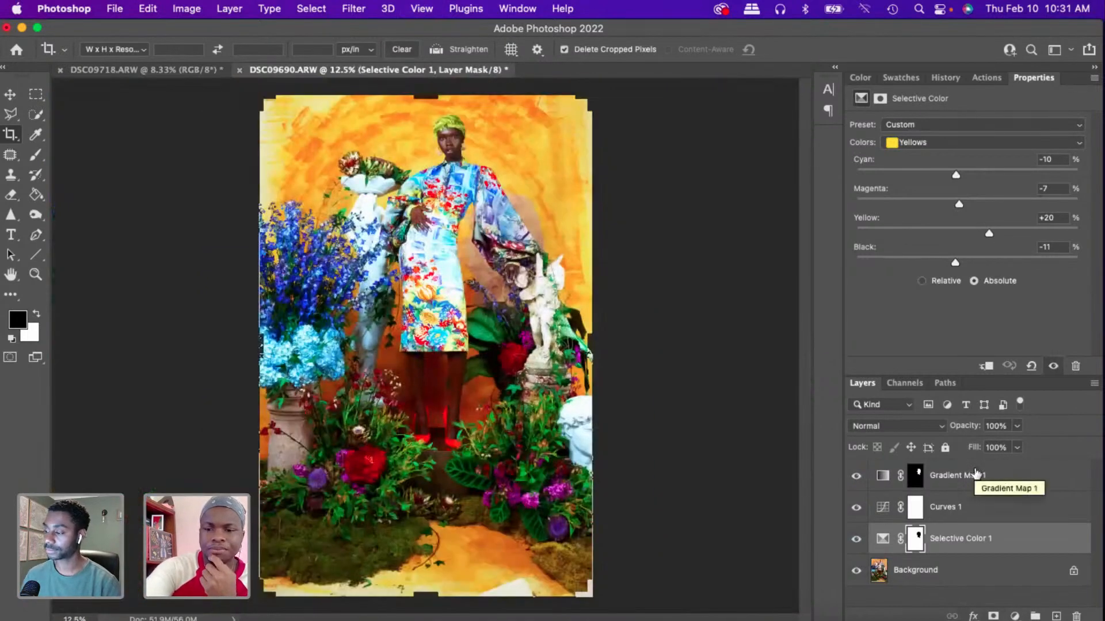
pyautogui.press('x')
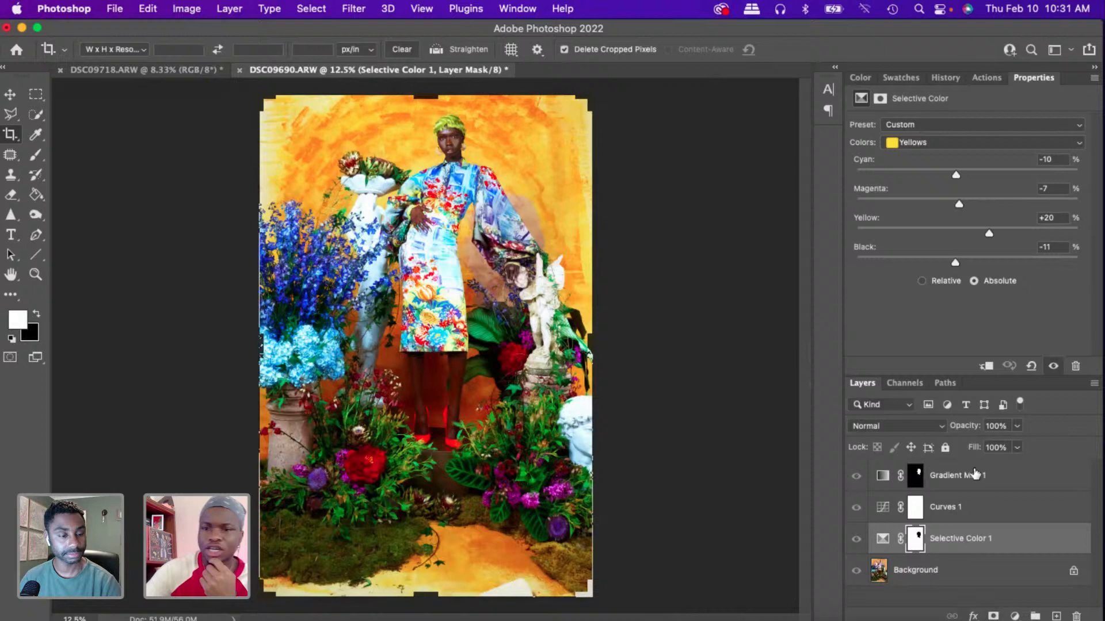
pyautogui.keyDown('alt'); pyautogui.keyDown('shift'); pyautogui.click(916, 541); pyautogui.keyUp('shift'); pyautogui.keyUp('alt')
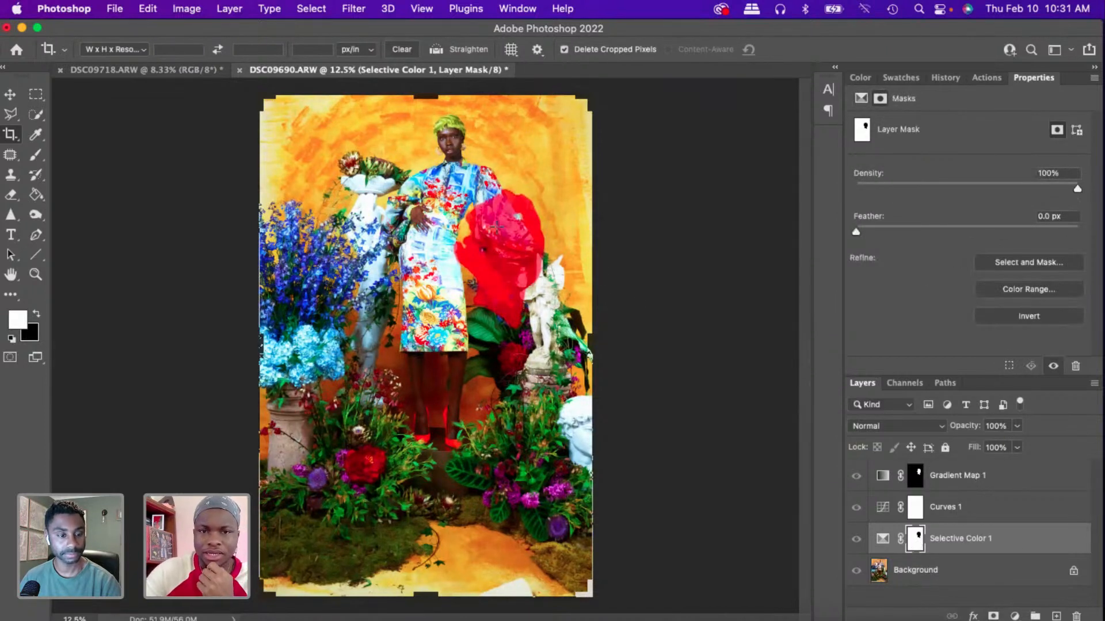
# - Erase the leftover masked patch over the sleeve and backdrop from the Selective Color 1 mask, using a 400 px Eraser with white as background colour
pyautogui.press('e')
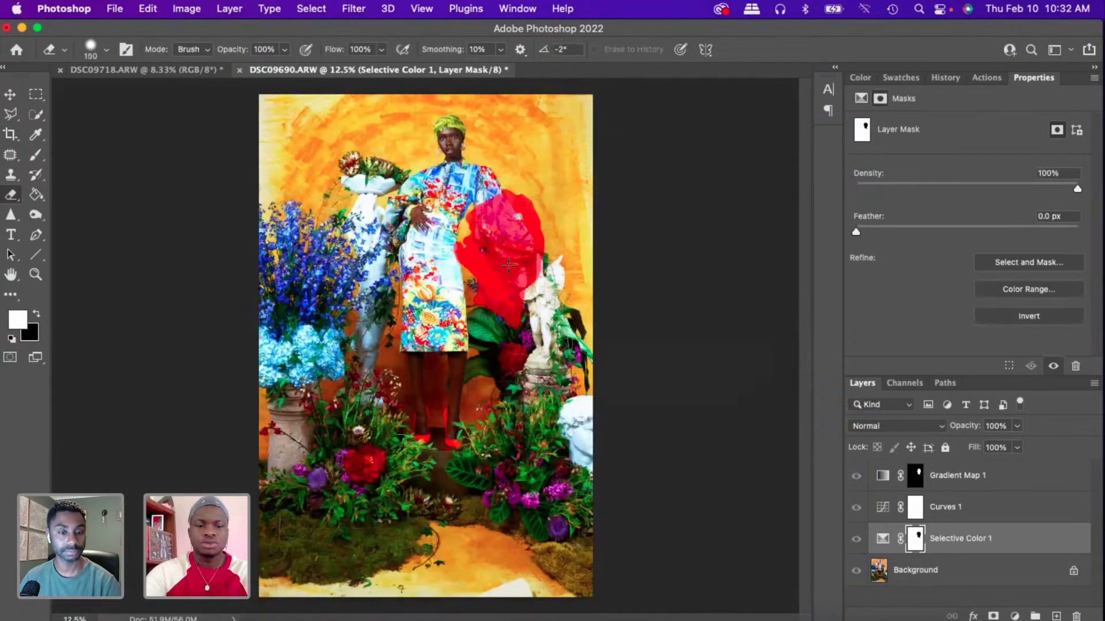
pyautogui.press(']')
pyautogui.press(']')
pyautogui.press(']')
pyautogui.press(']')
pyautogui.press(']')
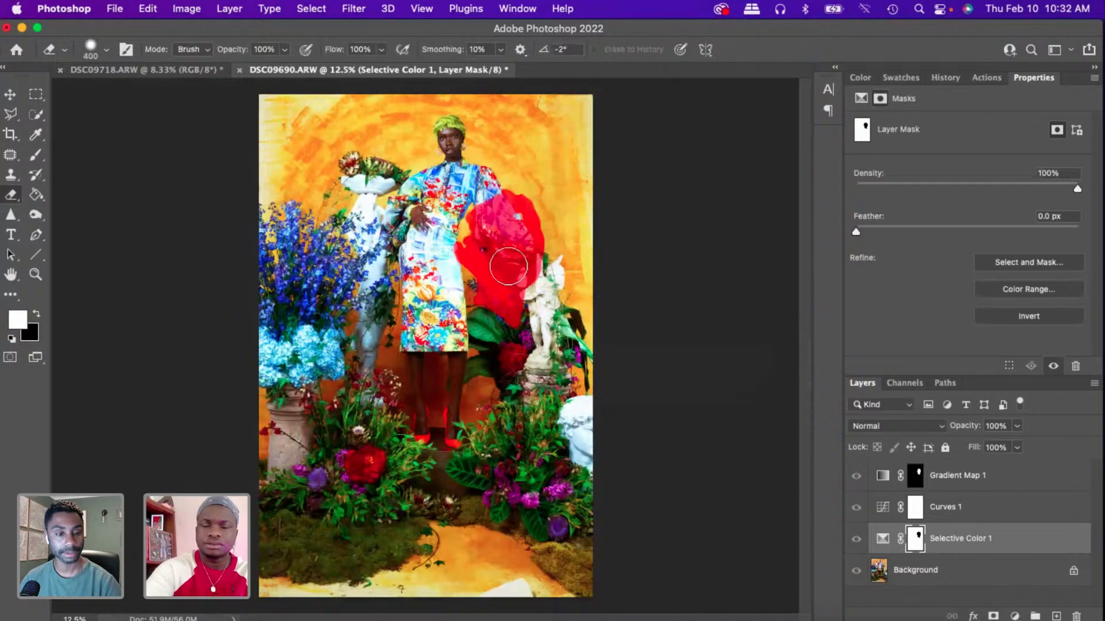
pyautogui.press('x')
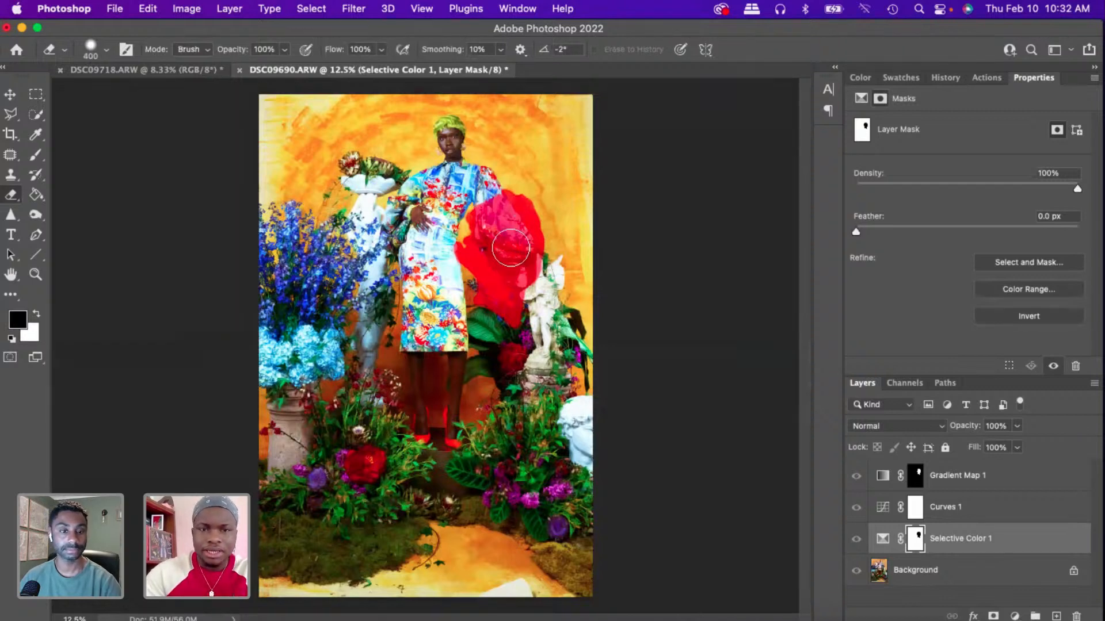
pyautogui.moveTo(500, 233)
pyautogui.mouseDown()
pyautogui.moveTo(510, 192)
pyautogui.moveTo(576, 195)
pyautogui.moveTo(544, 238)
pyautogui.moveTo(478, 255)
pyautogui.moveTo(491, 283)
pyautogui.moveTo(450, 290)
pyautogui.moveTo(481, 316)
pyautogui.moveTo(507, 211)
pyautogui.moveTo(540, 248)
pyautogui.moveTo(491, 251)
pyautogui.mouseUp()
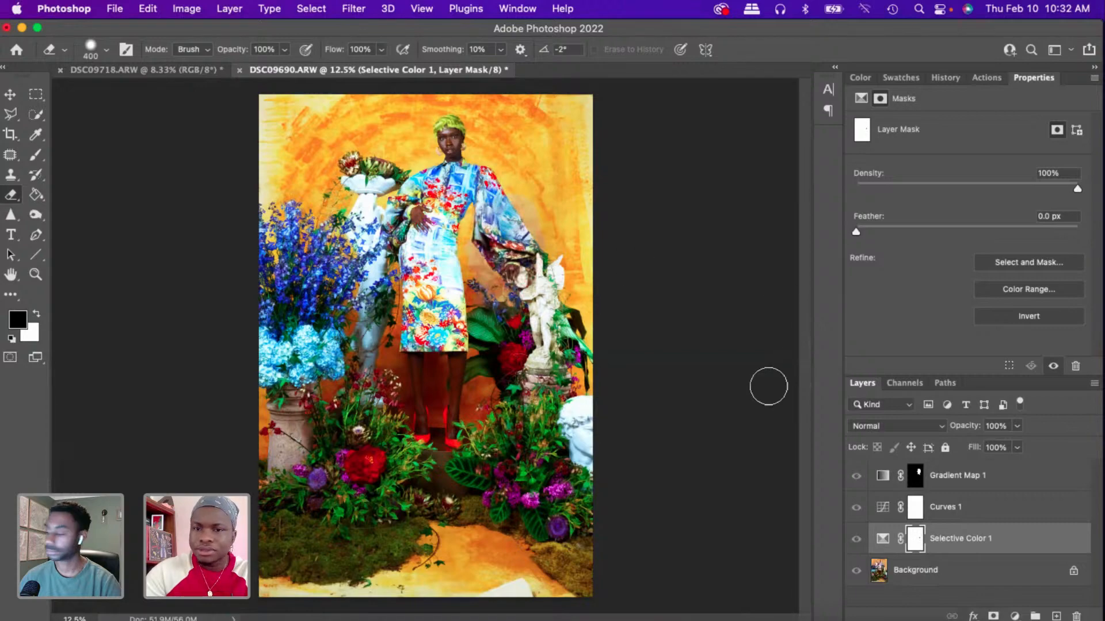
# - Mask the model's face and neck out of Selective Color 1 with a 100 px Eraser and black as background colour
pyautogui.press('super+equal')
pyautogui.press('super+equal')
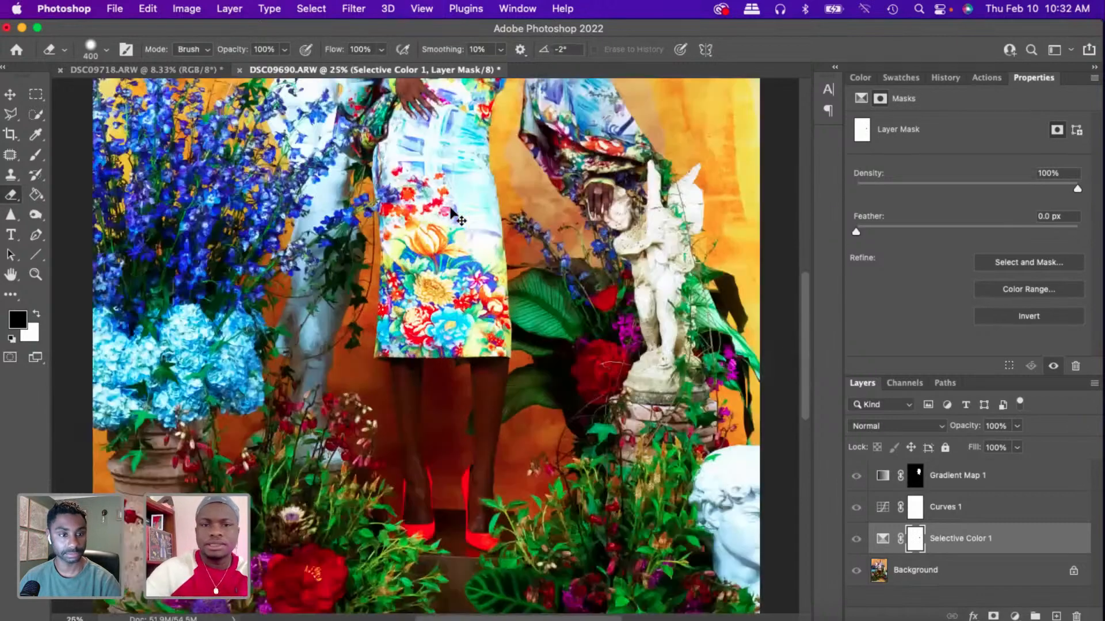
pyautogui.press('super+equal')
pyautogui.scroll(10, 426, 345)
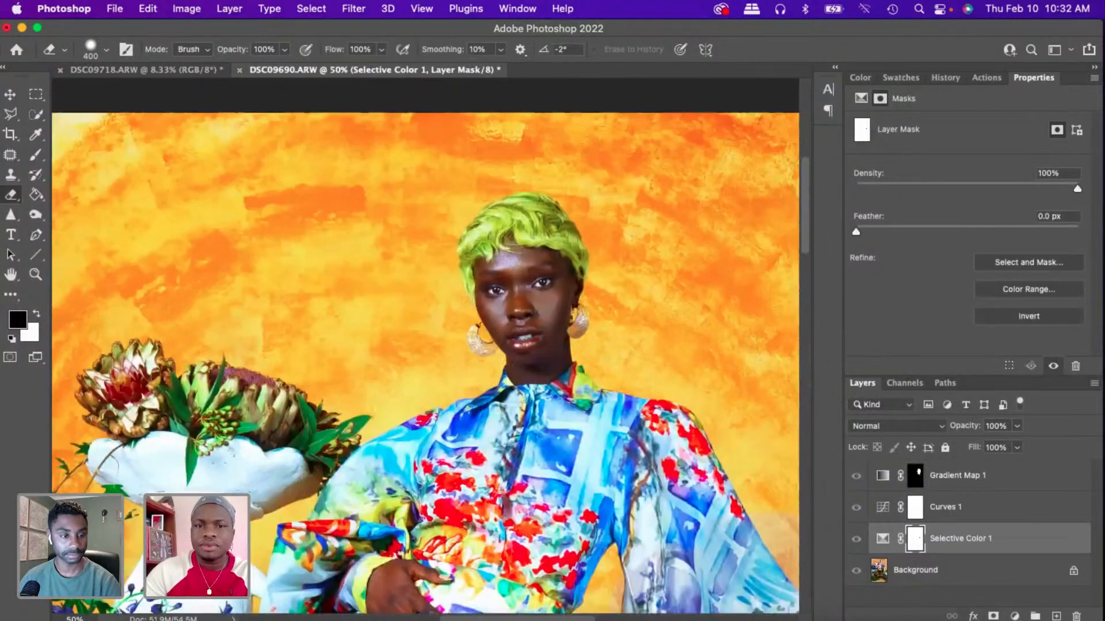
pyautogui.press('[')
pyautogui.press('[')
pyautogui.press('[')
pyautogui.press('[')
pyautogui.press('[')
pyautogui.press('[')
pyautogui.press('[')
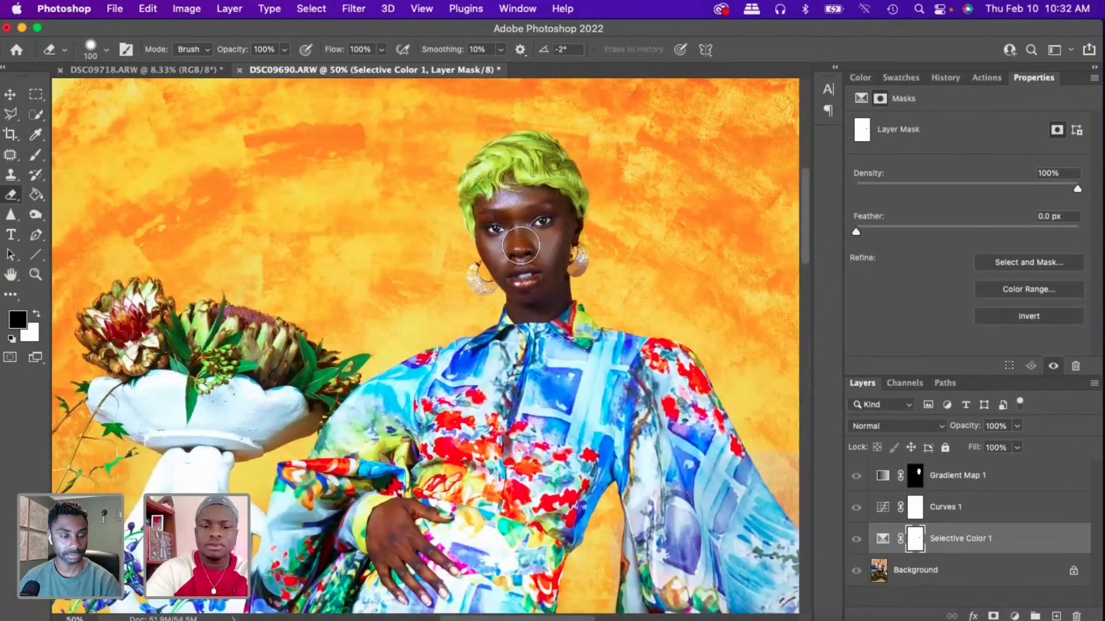
pyautogui.press('x')
pyautogui.moveTo(528, 233)
pyautogui.mouseDown()
pyautogui.moveTo(526, 302)
pyautogui.moveTo(535, 304)
pyautogui.moveTo(553, 298)
pyautogui.moveTo(553, 210)
pyautogui.moveTo(496, 208)
pyautogui.moveTo(494, 235)
pyautogui.moveTo(526, 278)
pyautogui.moveTo(495, 251)
pyautogui.moveTo(498, 209)
pyautogui.moveTo(517, 279)
pyautogui.moveTo(557, 235)
pyautogui.mouseUp()
# - Mask the hand resting on the model's waist, including its fingers, out of the Selective Color 1 adjustment
pyautogui.moveTo(393, 552)
pyautogui.mouseDown()
pyautogui.moveTo(387, 535)
pyautogui.moveTo(397, 522)
pyautogui.moveTo(387, 547)
pyautogui.moveTo(419, 512)
pyautogui.mouseUp()
pyautogui.scroll(-5, 437, 454)
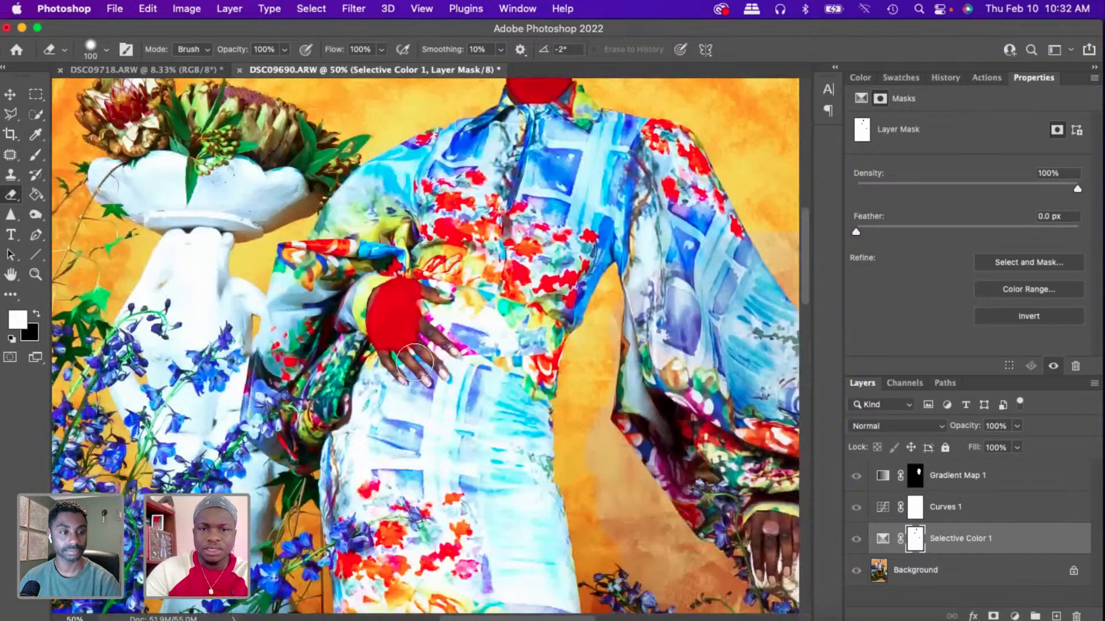
pyautogui.moveTo(398, 357)
pyautogui.mouseDown()
pyautogui.moveTo(424, 373)
pyautogui.moveTo(418, 350)
pyautogui.moveTo(430, 339)
pyautogui.moveTo(419, 300)
pyautogui.mouseUp()
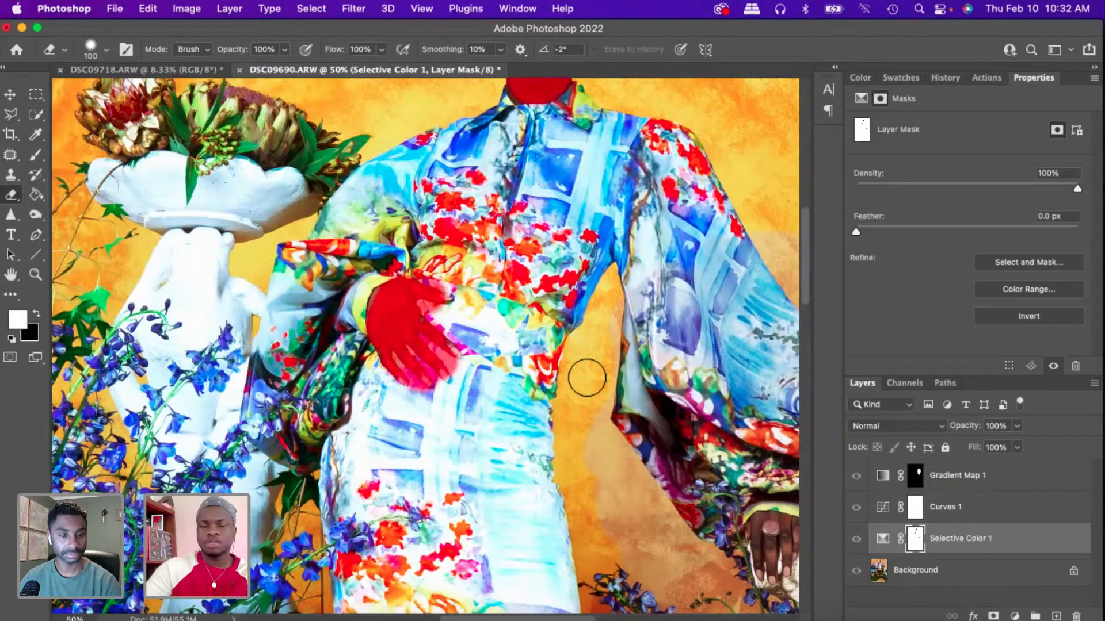
# - Mask both of the model's legs out of the Selective Color 1 adjustment, hide the mask overlay and check the legs up close
pyautogui.scroll(-3, 585, 375)
pyautogui.scroll(-6, 368, 403)
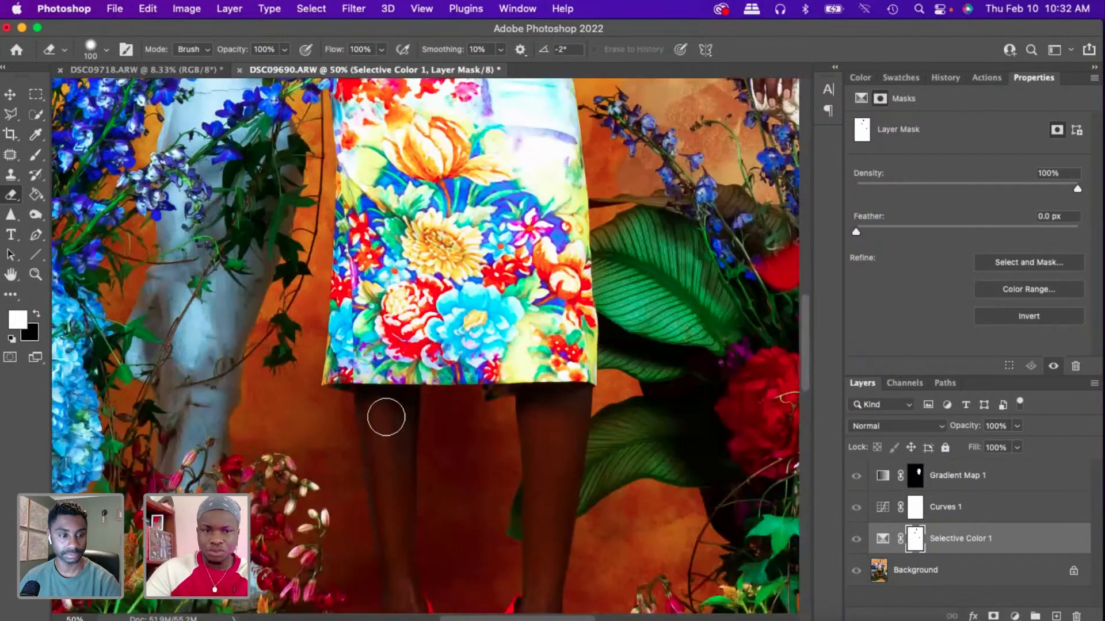
pyautogui.scroll(-3, 387, 390)
pyautogui.moveTo(377, 253); pyautogui.dragTo(412, 535)
pyautogui.moveTo(525, 570)
pyautogui.mouseDown()
pyautogui.moveTo(550, 282)
pyautogui.moveTo(562, 253)
pyautogui.moveTo(553, 336)
pyautogui.mouseUp()
pyautogui.press('x')
pyautogui.press('\\')
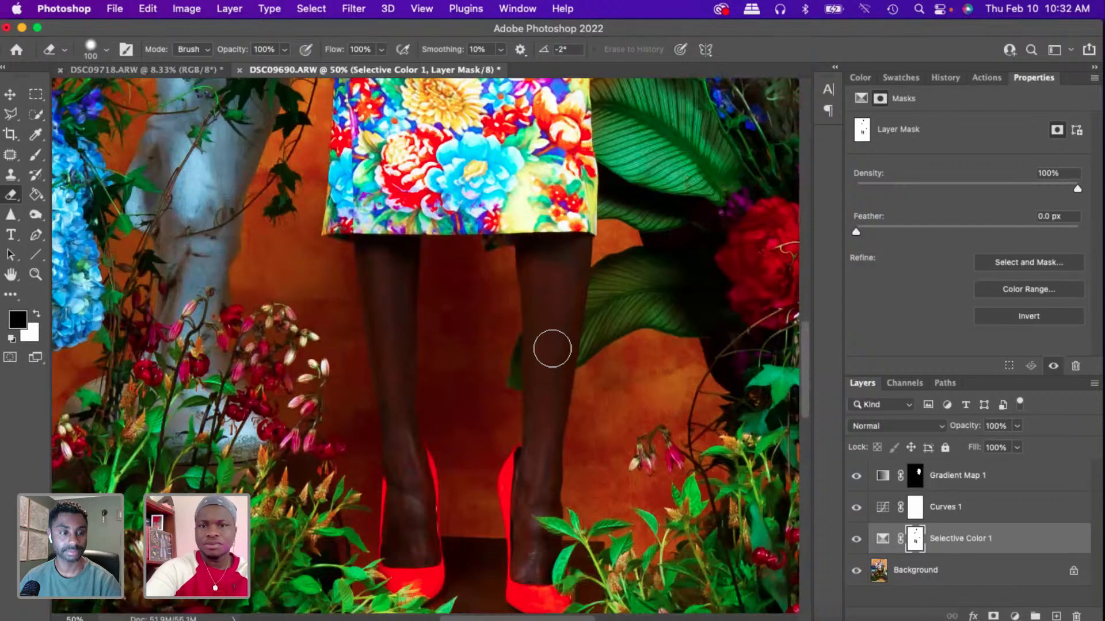
pyautogui.press('super+equal')
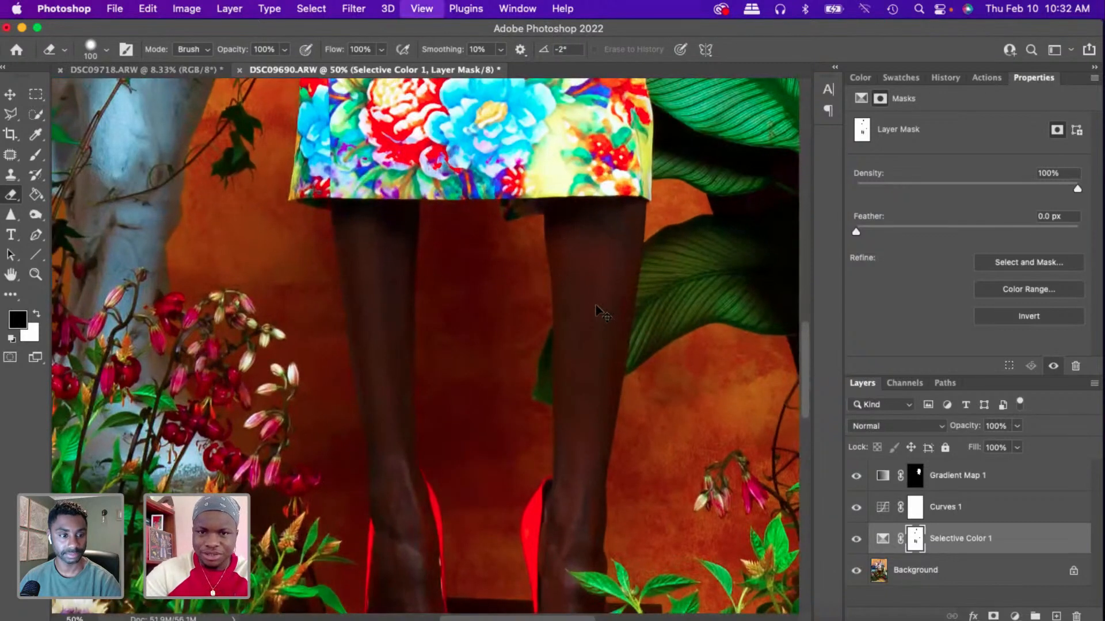
pyautogui.press('super+equal')
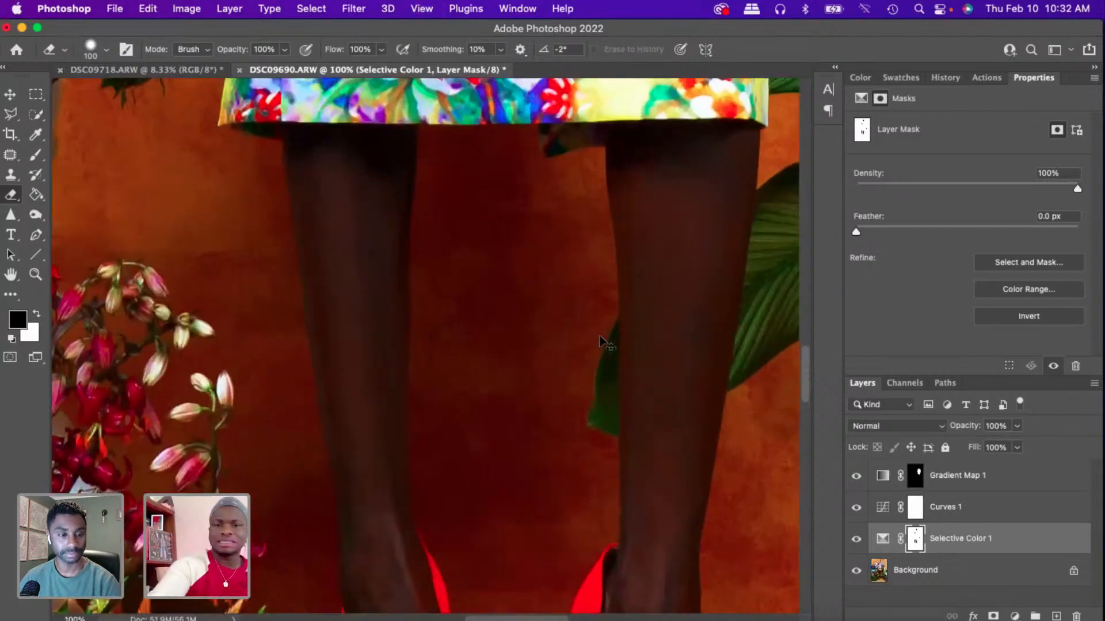
pyautogui.press('super+minus')
pyautogui.press('super+minus')
pyautogui.press('super+minus')
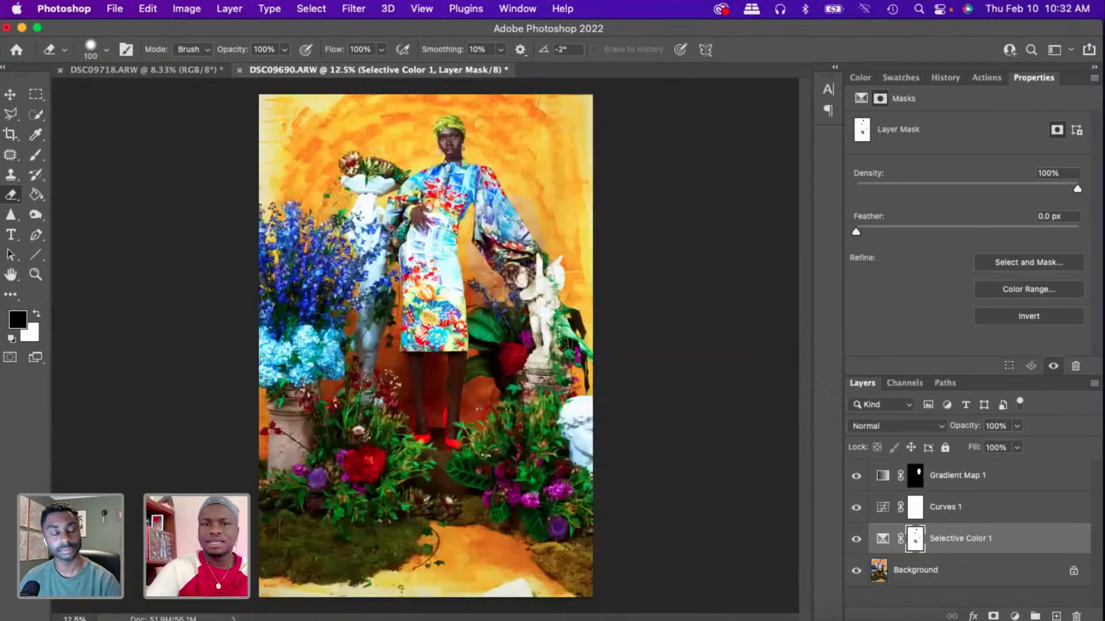
# - Select the Gradient Map 1 mask, compare the photo with and without that layer, and show the mask as a red overlay
pyautogui.click(900, 488)
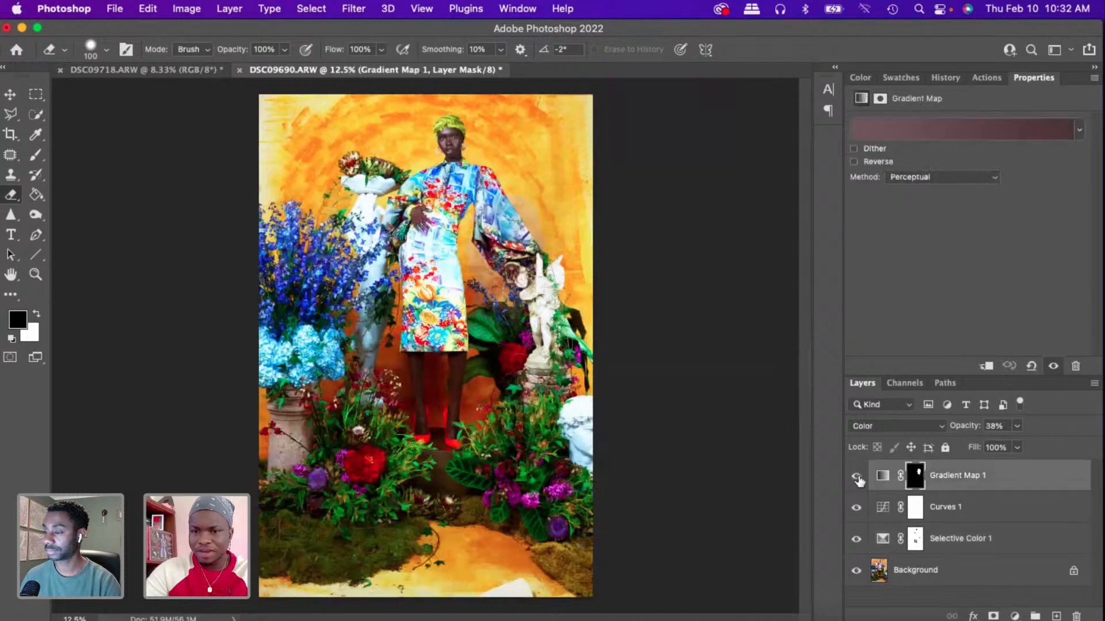
pyautogui.click(857, 478)
pyautogui.click(857, 478)
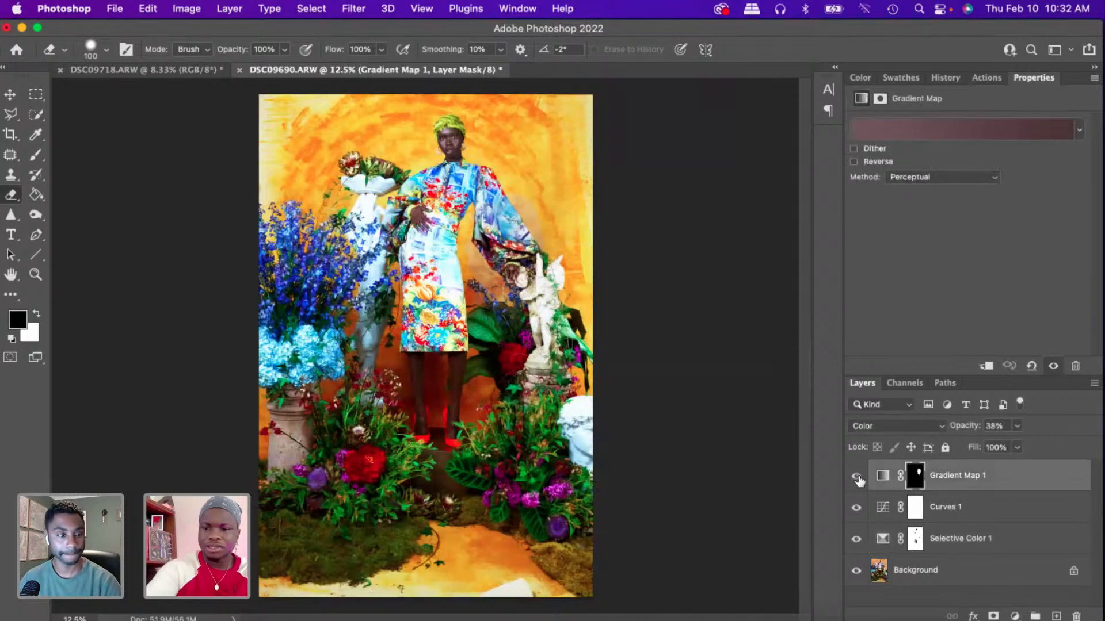
pyautogui.press('x')
pyautogui.press('\\')
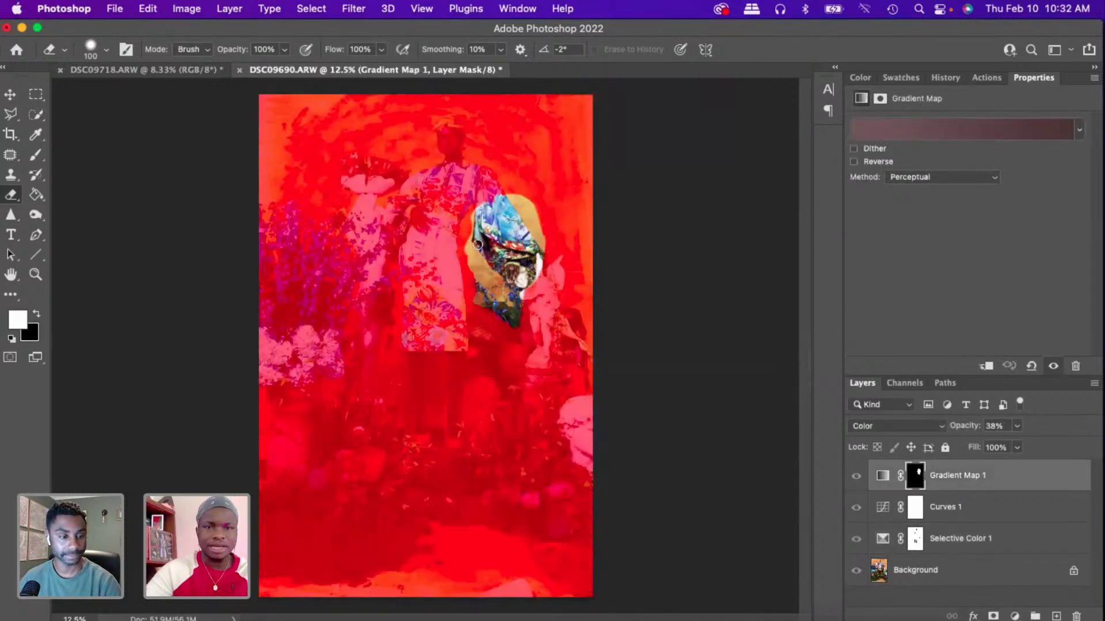
# - Black out the leftover revealed patch over the sleeve and backdrop in the Gradient Map 1 mask, enlarging the Eraser to 700 px
pyautogui.moveTo(509, 261)
pyautogui.mouseDown()
pyautogui.moveTo(499, 299)
pyautogui.moveTo(514, 307)
pyautogui.moveTo(535, 270)
pyautogui.moveTo(518, 316)
pyautogui.moveTo(534, 283)
pyautogui.moveTo(535, 156)
pyautogui.moveTo(485, 402)
pyautogui.moveTo(530, 192)
pyautogui.moveTo(468, 276)
pyautogui.mouseUp()
pyautogui.press(']')
pyautogui.press(']')
pyautogui.press(']')
pyautogui.press(']')
pyautogui.press(']')
pyautogui.press(']')
pyautogui.press(']')
pyautogui.press(']')
pyautogui.press(']')
pyautogui.press(']')
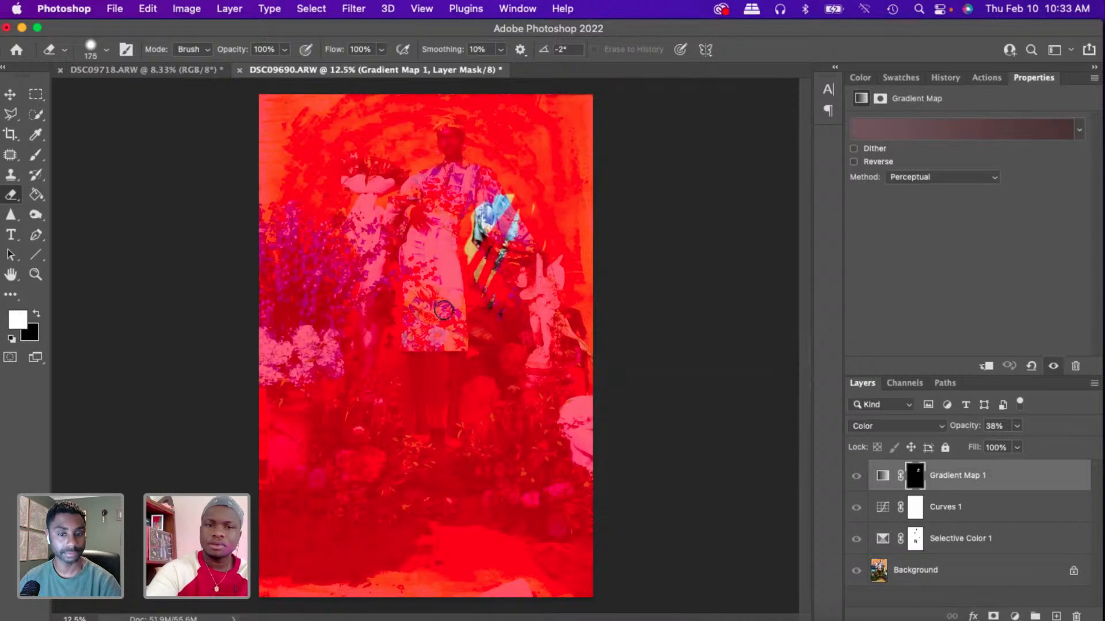
pyautogui.moveTo(553, 171)
pyautogui.mouseDown()
pyautogui.moveTo(515, 276)
pyautogui.moveTo(465, 259)
pyautogui.moveTo(527, 198)
pyautogui.mouseUp()
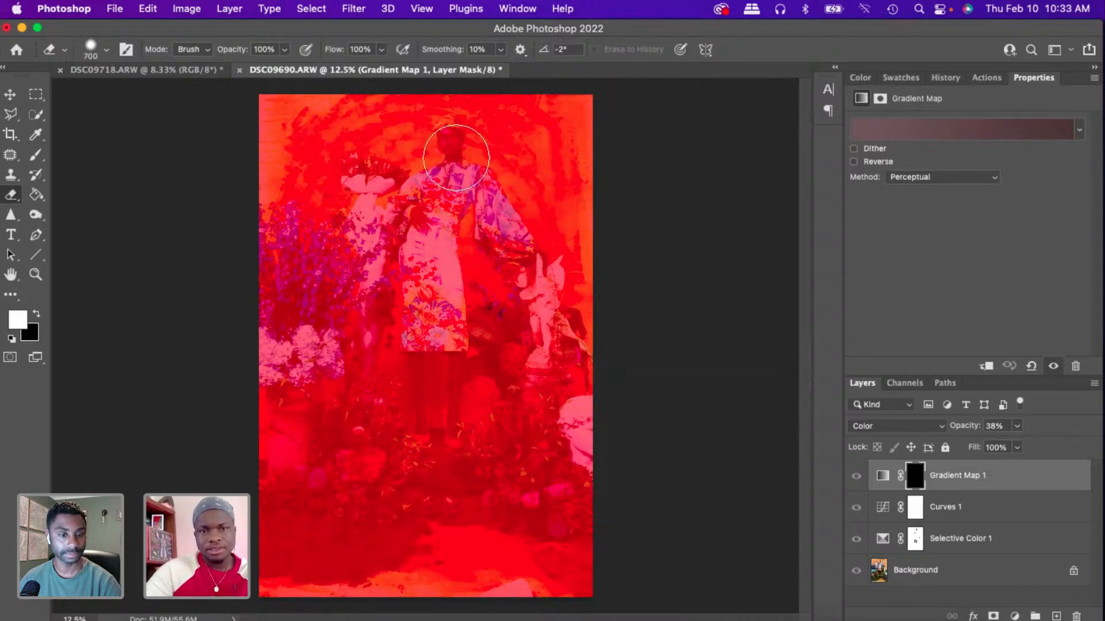
# - Reveal Gradient Map 1 on the model's face with an Eraser of about 150 px, hide the mask overlay and check the whole photo
pyautogui.press('[')
pyautogui.press('[')
pyautogui.press('[')
pyautogui.press('[')
pyautogui.press('[')
pyautogui.press('[')
pyautogui.press('[')
pyautogui.press('[')
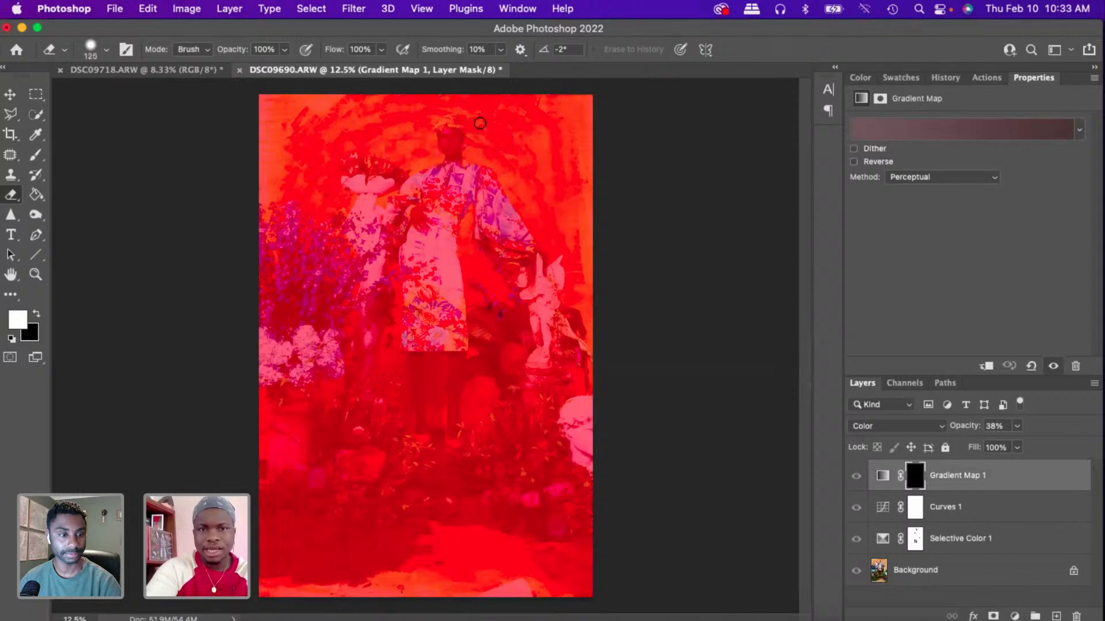
pyautogui.press('x')
pyautogui.moveTo(434, 128)
pyautogui.mouseDown()
pyautogui.moveTo(454, 142)
pyautogui.moveTo(452, 155)
pyautogui.moveTo(453, 131)
pyautogui.moveTo(454, 156)
pyautogui.moveTo(449, 132)
pyautogui.mouseUp()
pyautogui.press('\\')
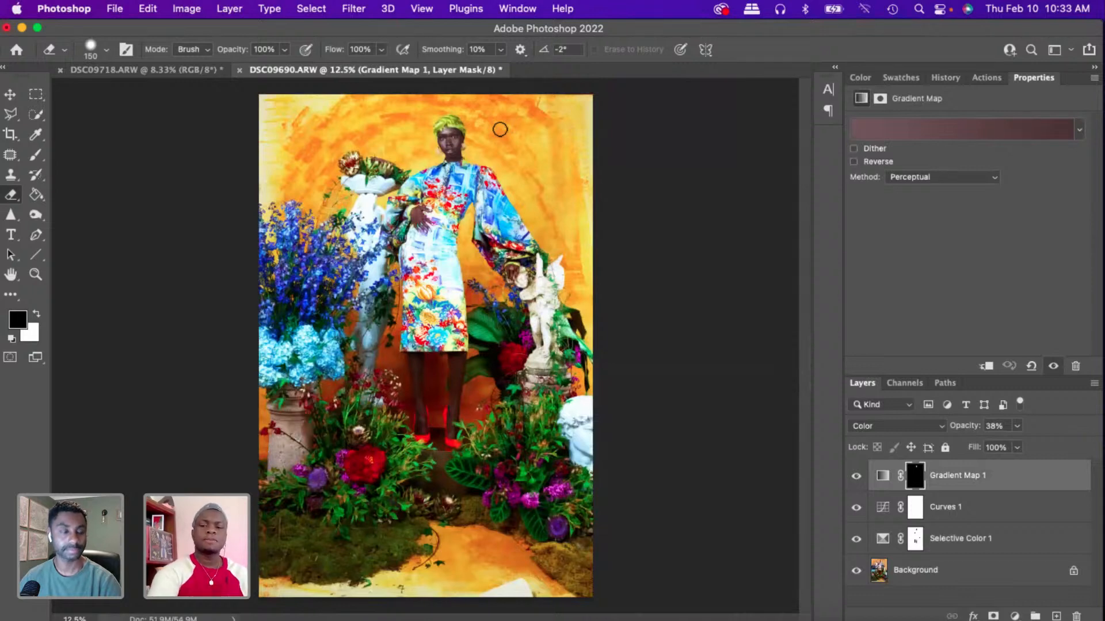
pyautogui.press('super+minus')
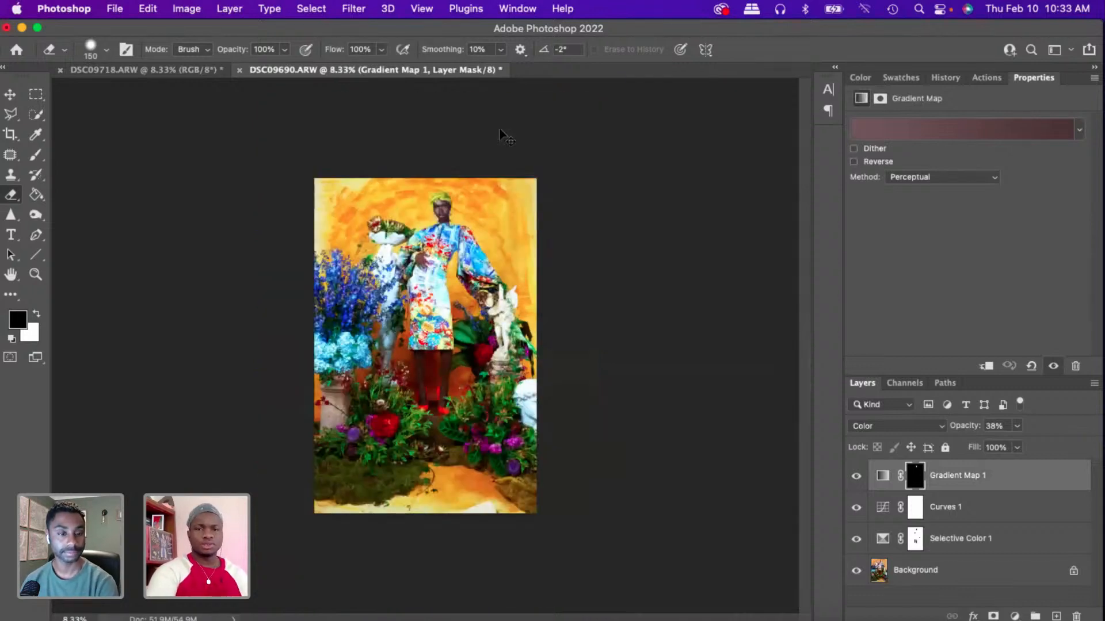
pyautogui.press('super+plus')
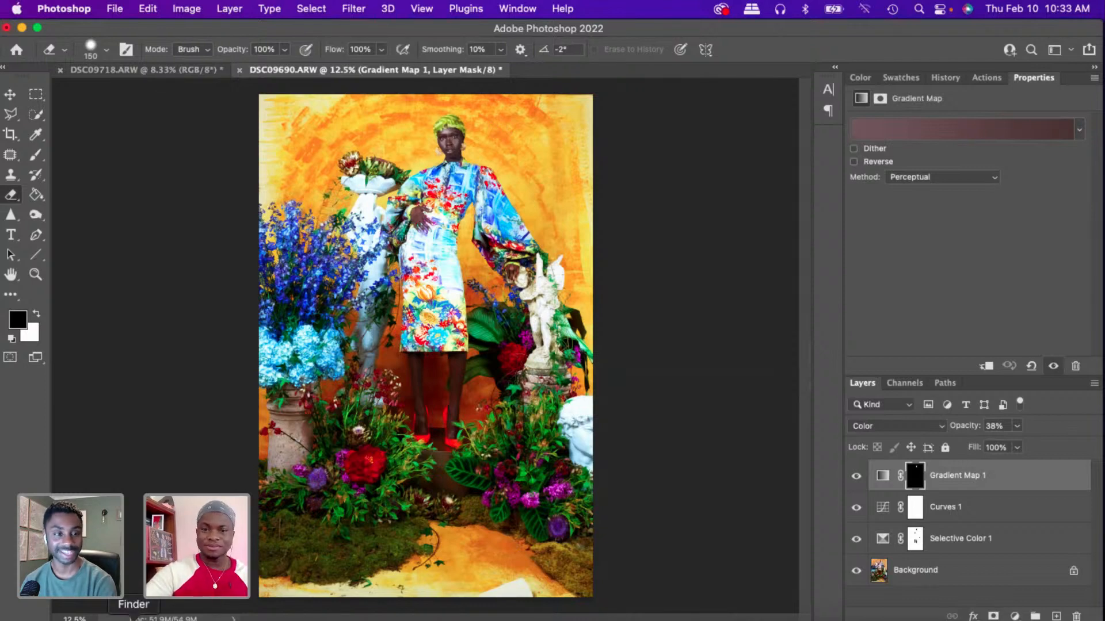
# - Switch to Finder and open DSC00036.ARW from the EDITS folder in Photoshop's Camera Raw
pyautogui.click(134, 616)
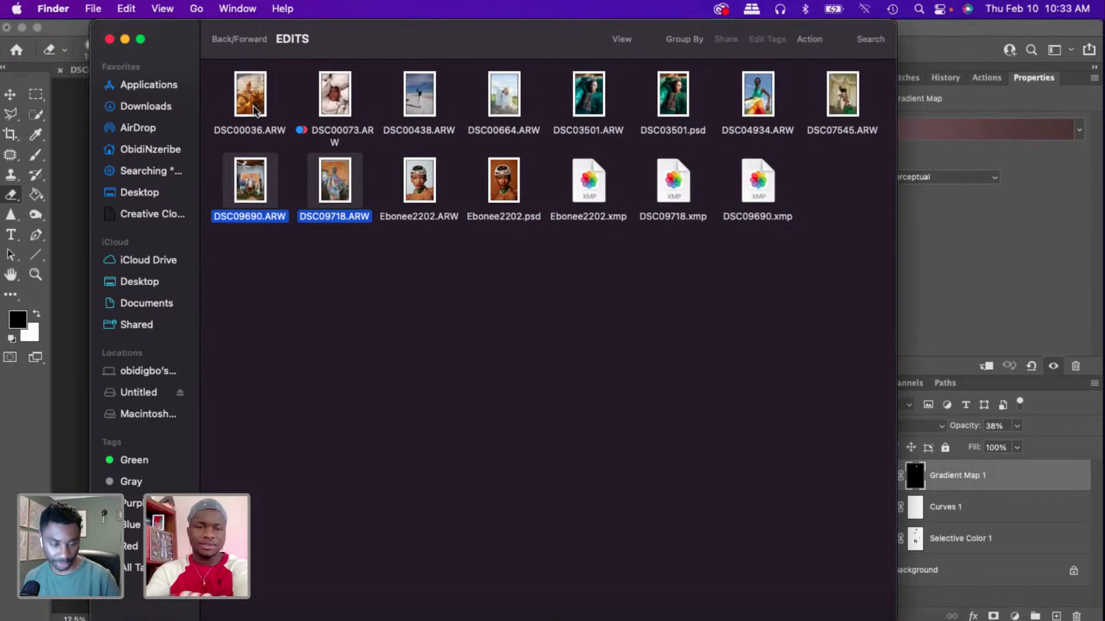
pyautogui.moveTo(255, 109); pyautogui.dragTo(763, 619)
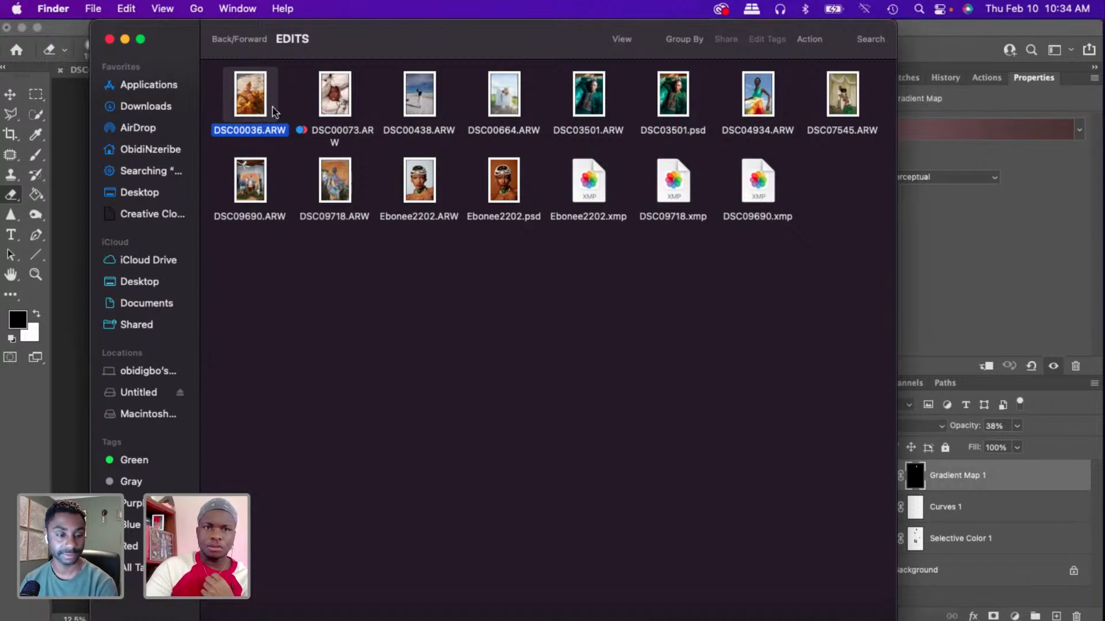
pyautogui.moveTo(254, 97); pyautogui.dragTo(761, 614)
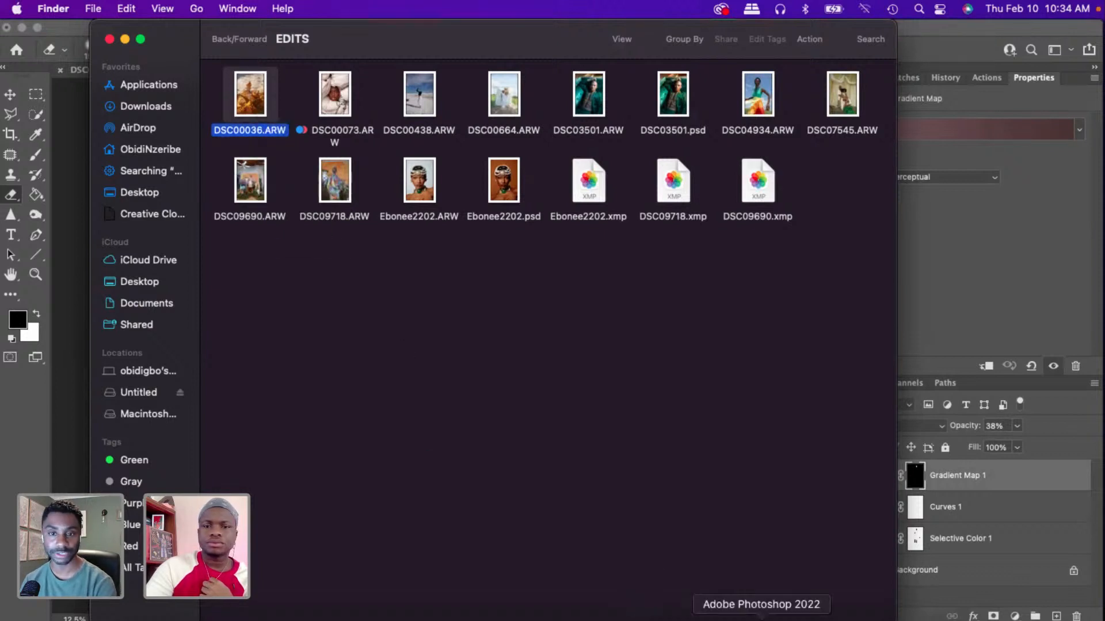
pyautogui.moveTo(761, 615); pyautogui.dragTo(761, 615)
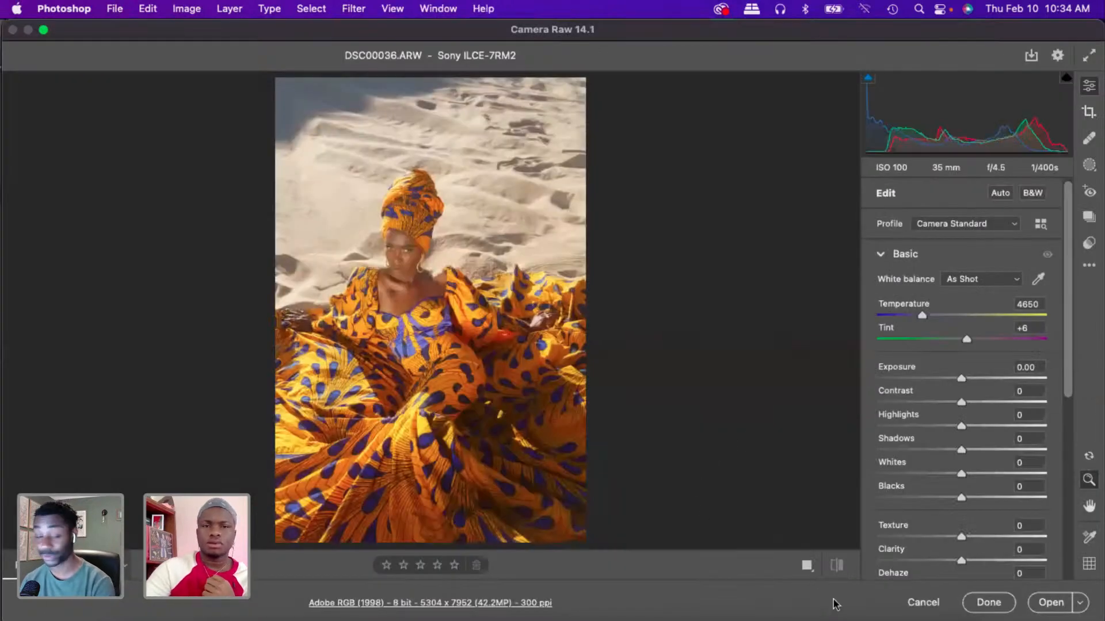
# - Show DSC00036.ARW in the Before/After Left/Right view and examine the model's face up close
pyautogui.click(807, 566)
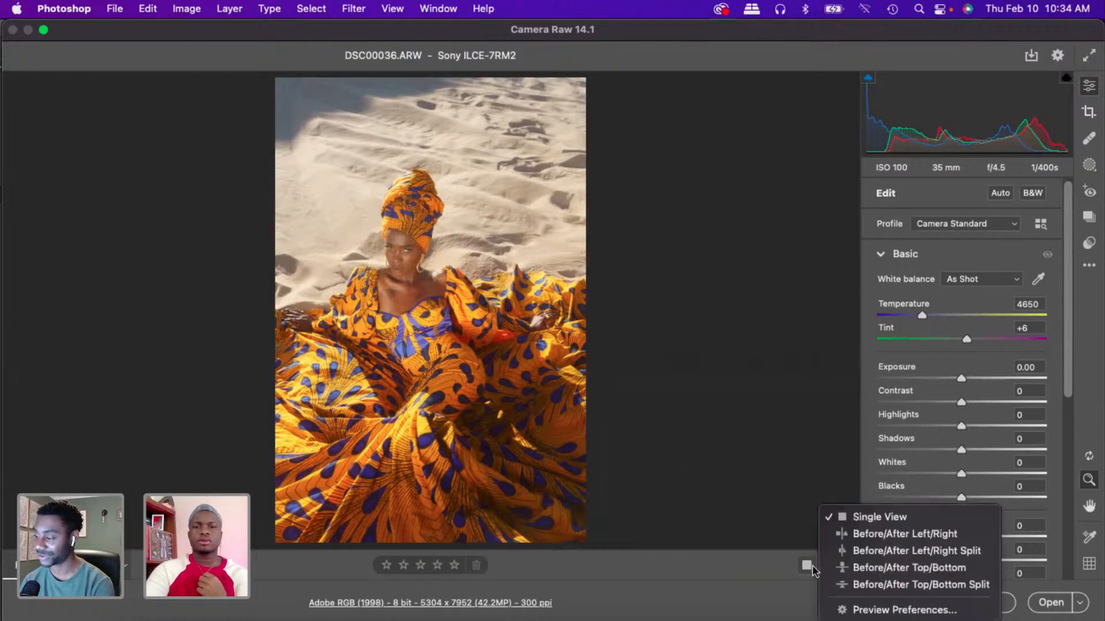
pyautogui.click(832, 534)
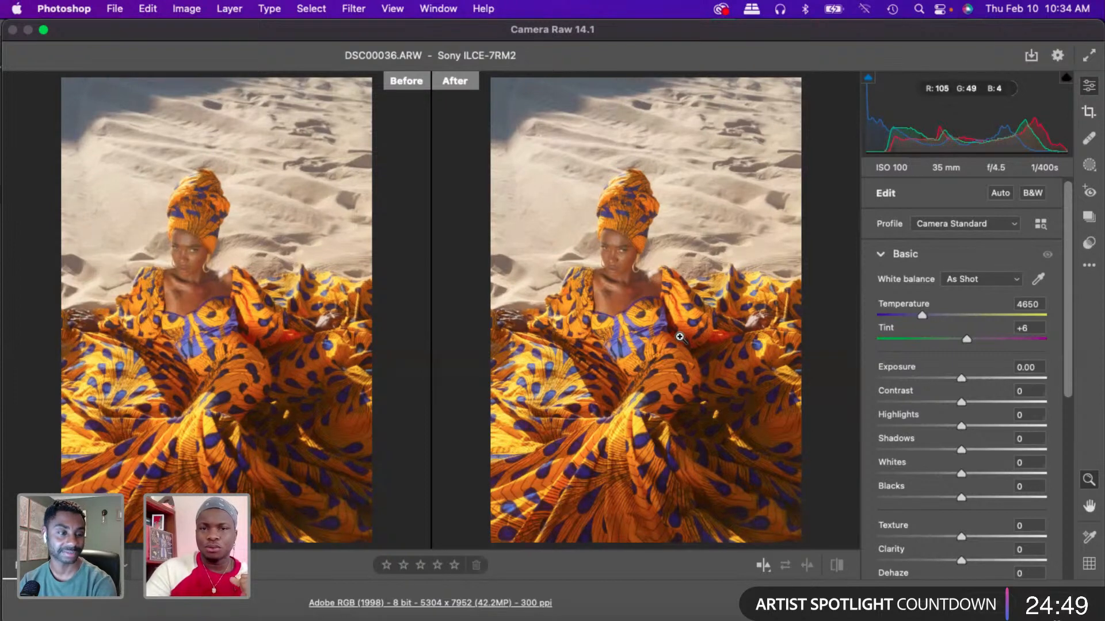
pyautogui.click(618, 259)
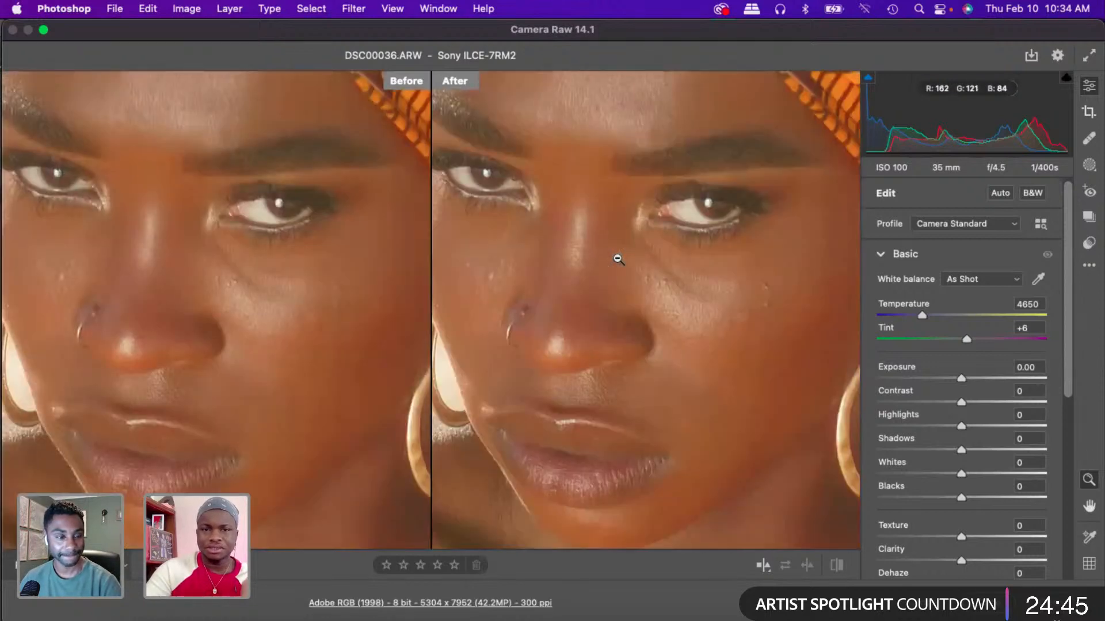
# - Set Exposure to -0.10, Contrast to +8, Highlights to +10, Shadows to +6 and Whites to -6 in the Basic adjustments
pyautogui.click(651, 260)
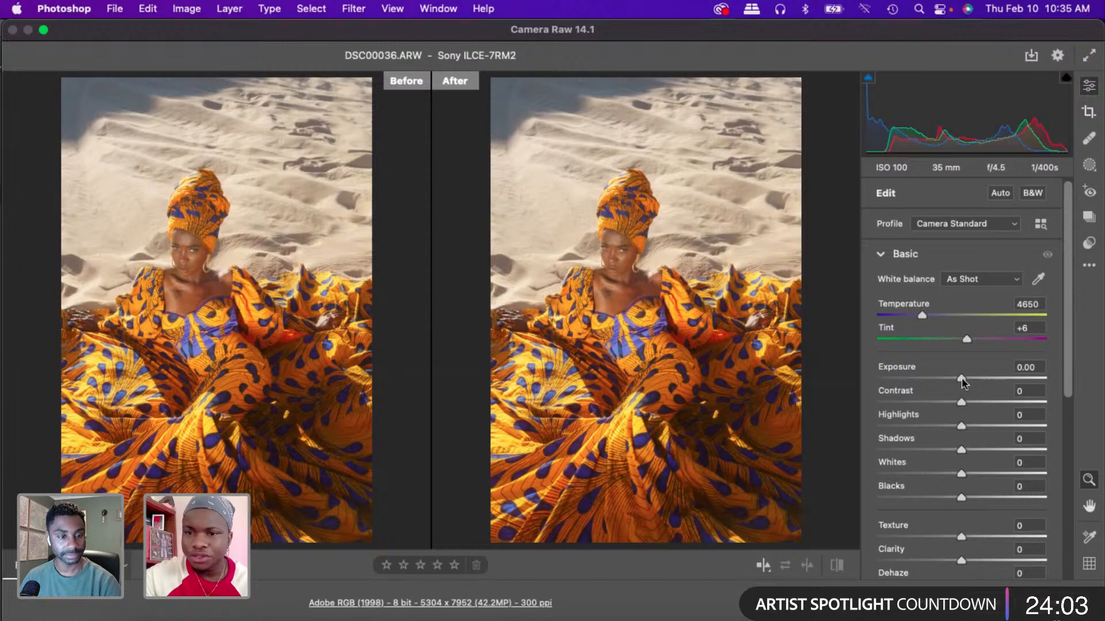
pyautogui.moveTo(961, 380); pyautogui.dragTo(968, 461)
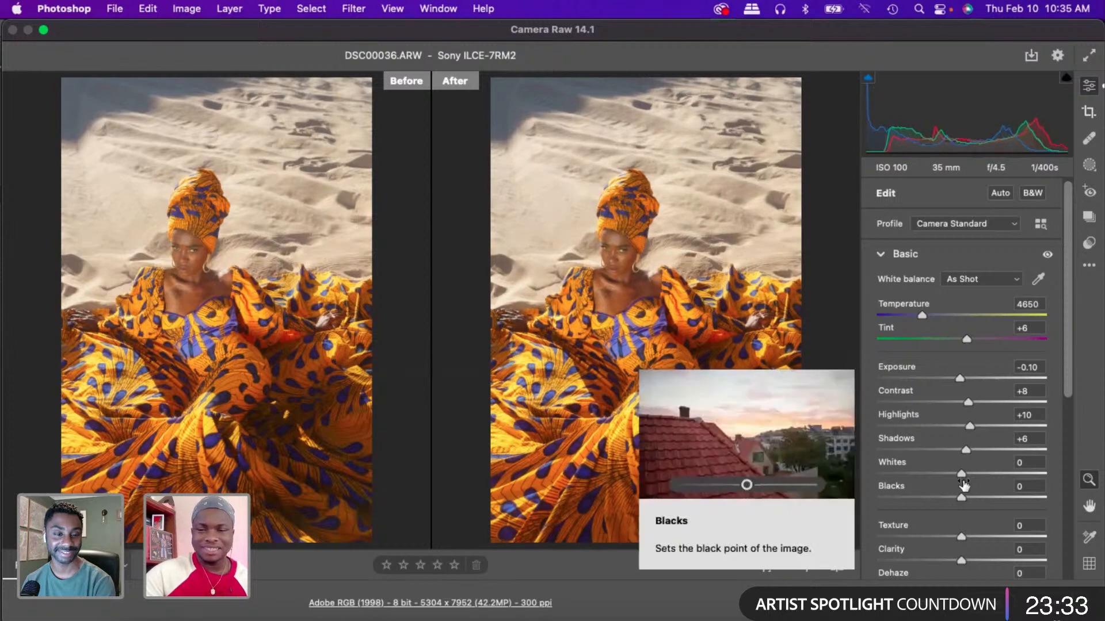
pyautogui.moveTo(962, 475); pyautogui.dragTo(958, 476)
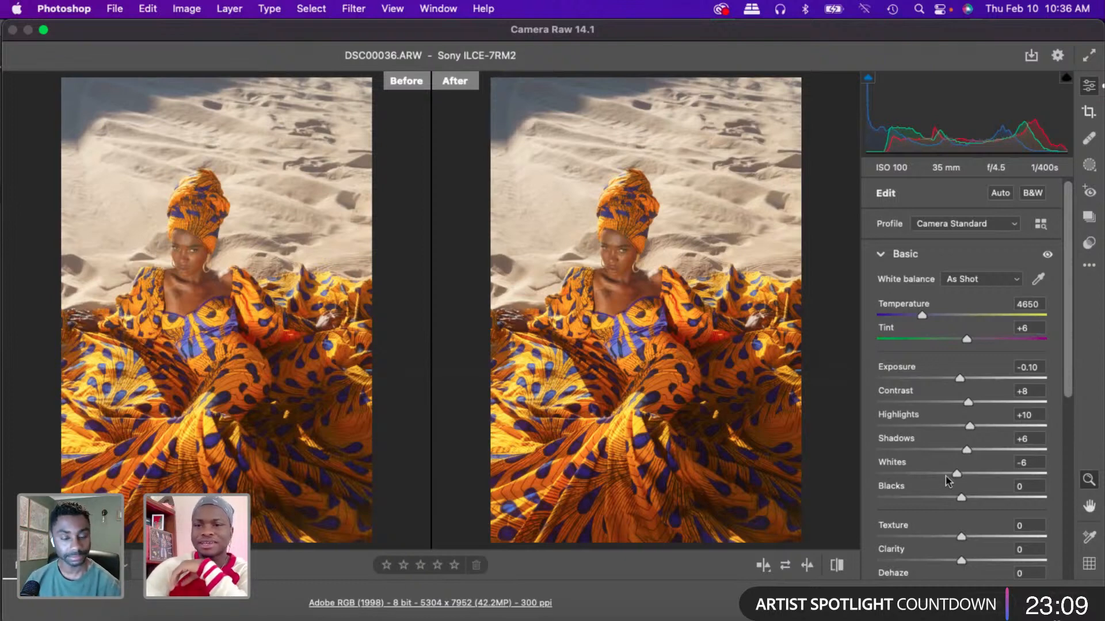
pyautogui.click(895, 255)
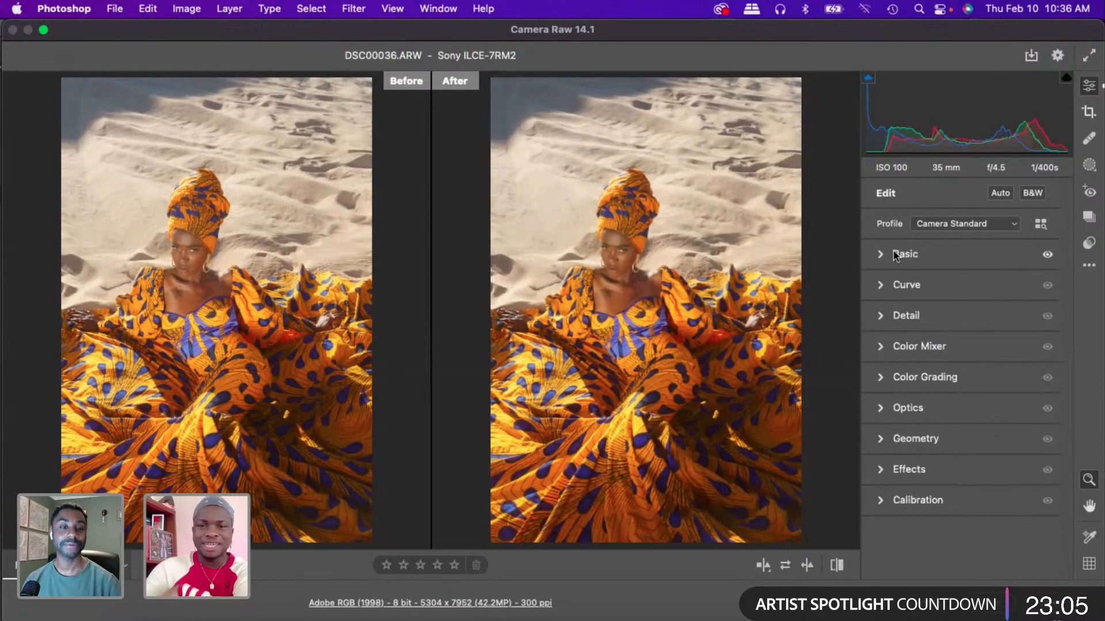
# - Adjust the parametric tone curve to Highlights +8, Lights +5, Darks +6 and Shadows -5
pyautogui.click(892, 285)
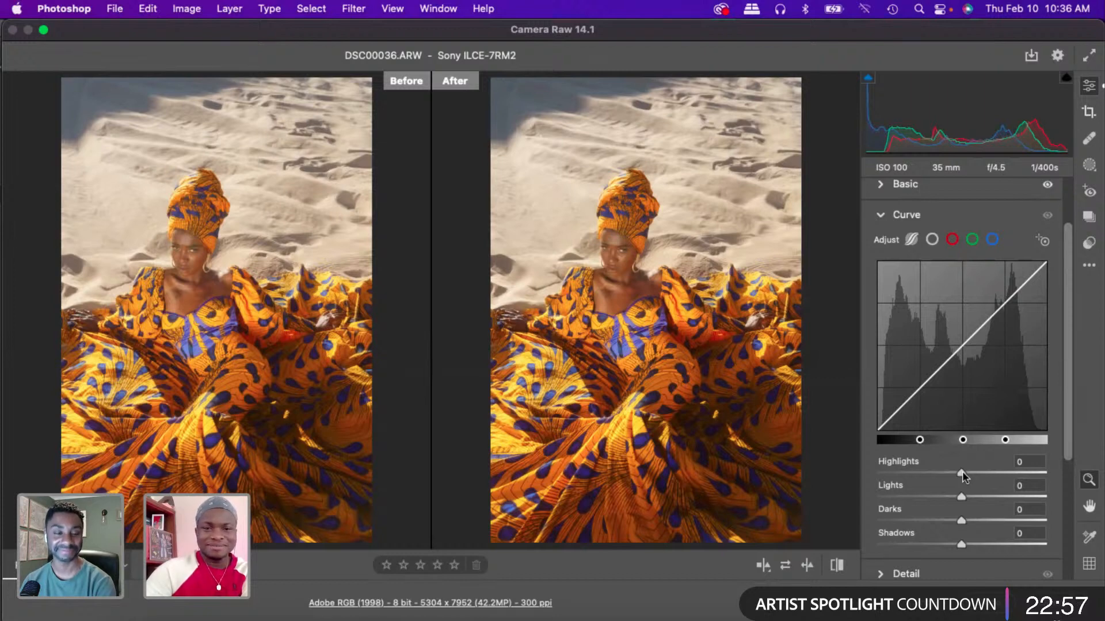
pyautogui.moveTo(962, 472)
pyautogui.mouseDown()
pyautogui.moveTo(944, 480)
pyautogui.moveTo(972, 483)
pyautogui.mouseUp()
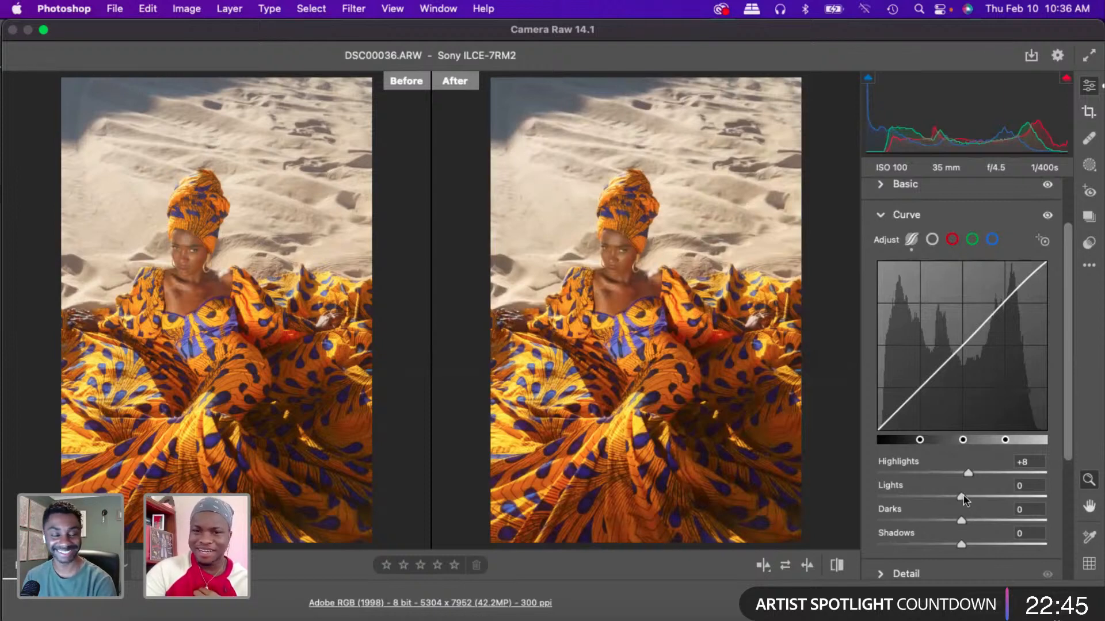
pyautogui.moveTo(963, 497); pyautogui.dragTo(959, 546)
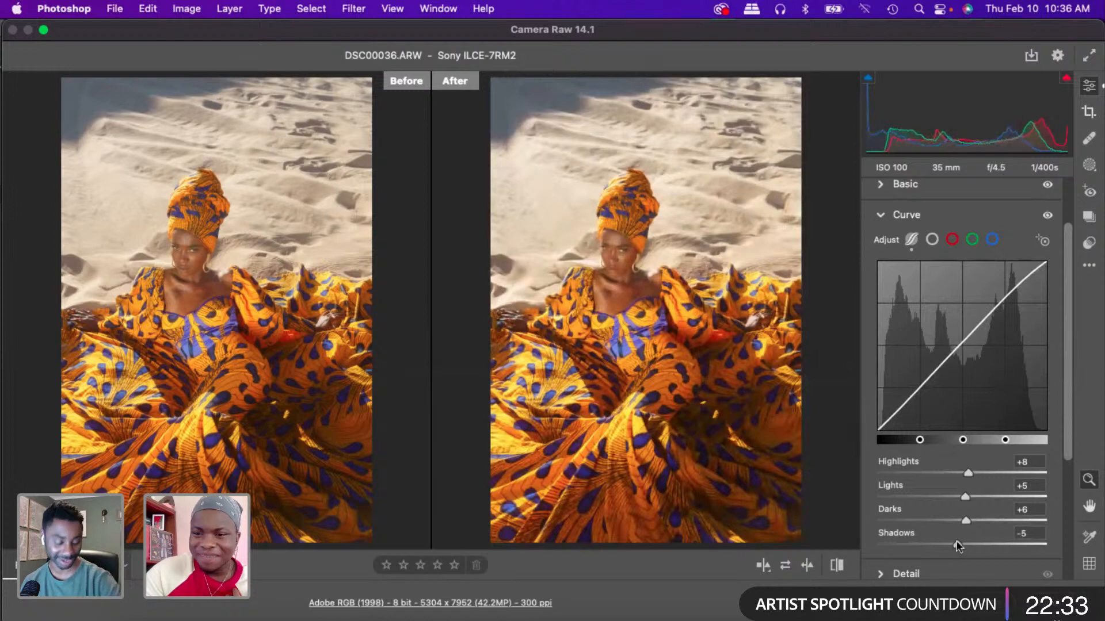
pyautogui.click(893, 215)
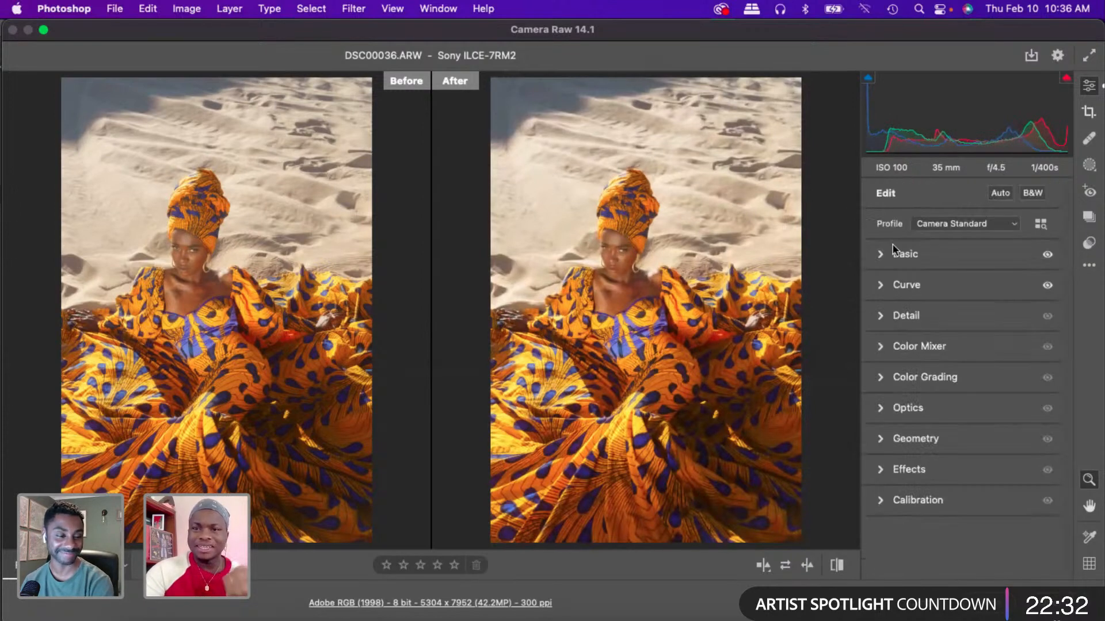
# - Set the HSL luminance to Reds +6, Oranges +4, Yellows +7, Greens -4, Aquas +5 and Blues -23, checking the model's face up close
pyautogui.click(893, 347)
pyautogui.click(984, 301)
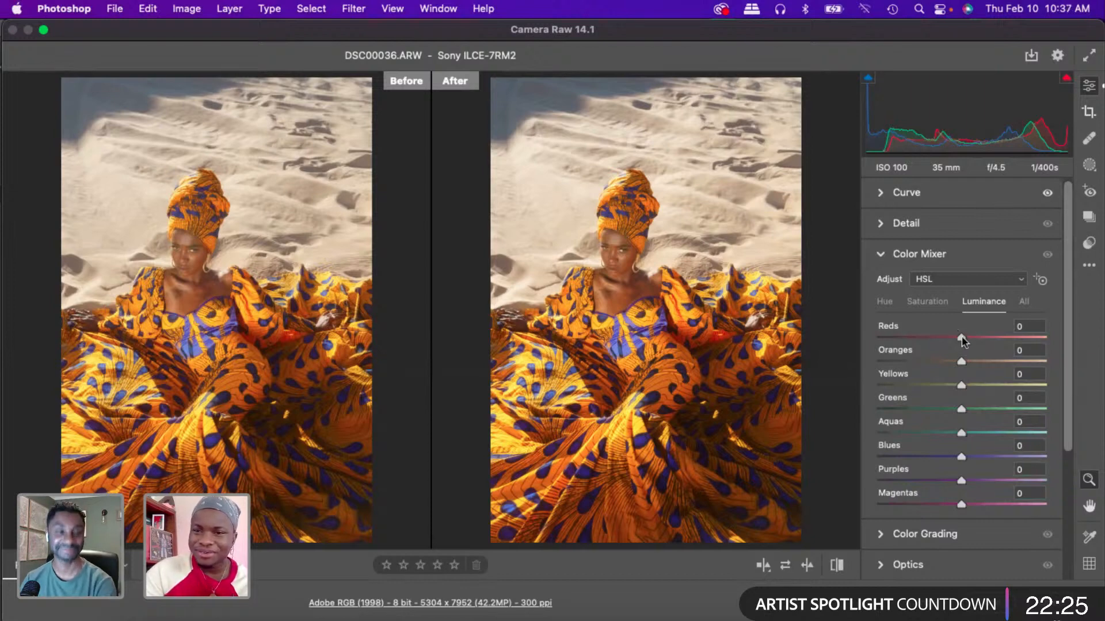
pyautogui.moveTo(962, 339); pyautogui.dragTo(967, 387)
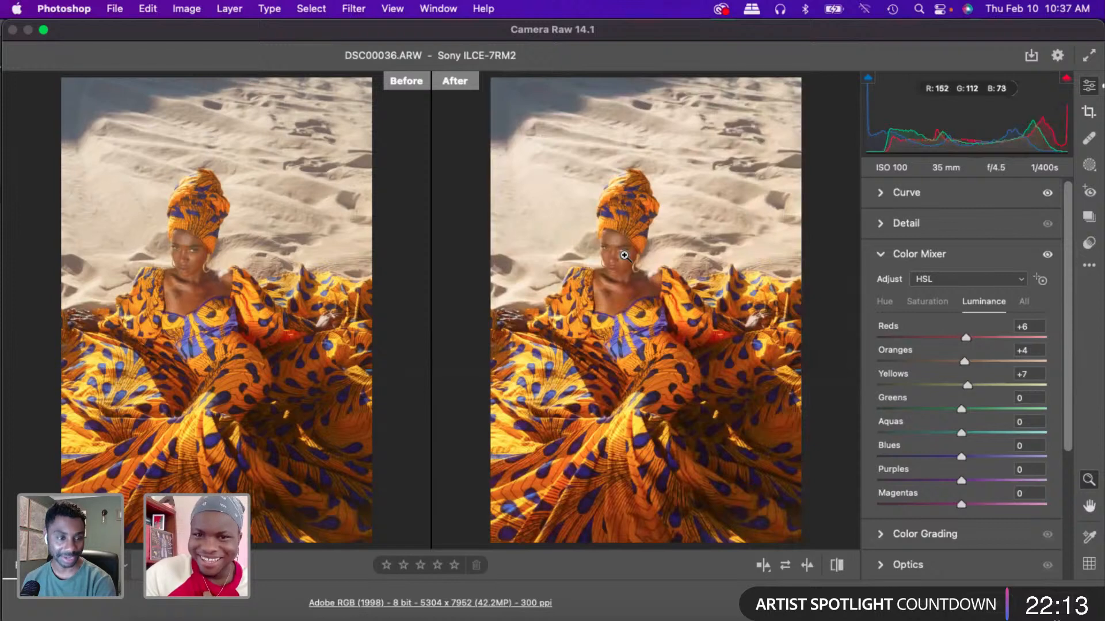
pyautogui.moveTo(617, 264); pyautogui.dragTo(581, 250)
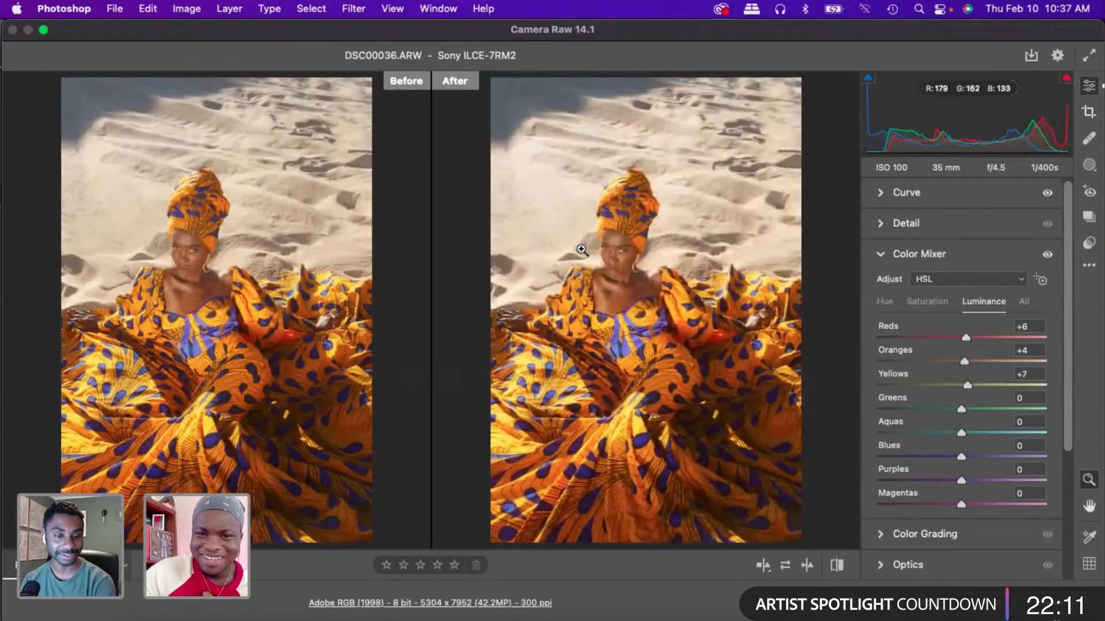
pyautogui.click(612, 251)
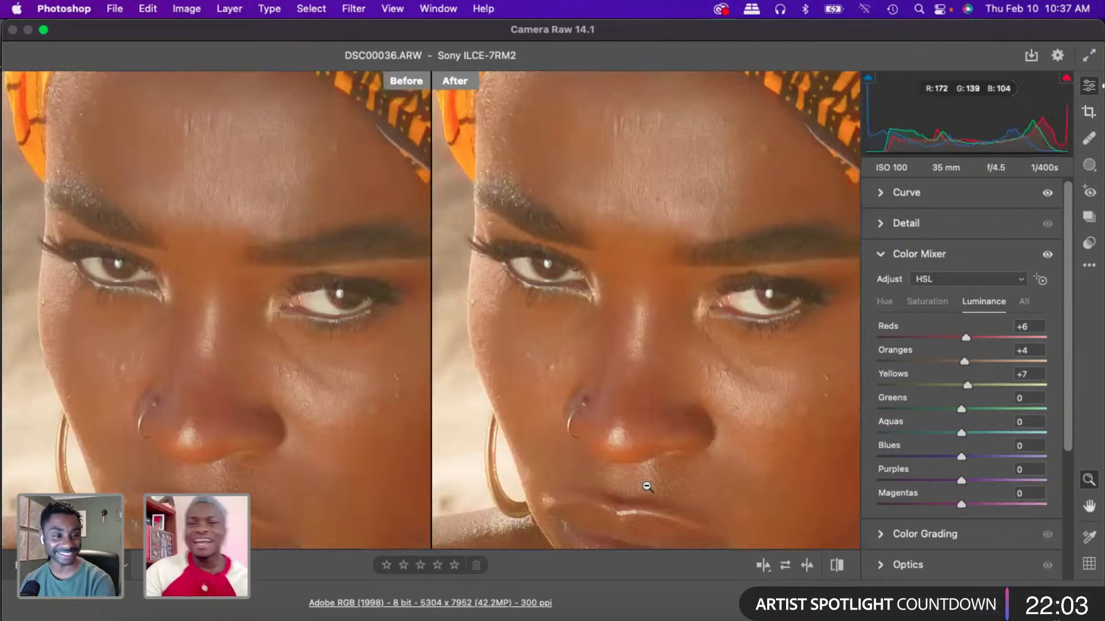
pyautogui.keyDown('alt'); pyautogui.click(776, 385); pyautogui.keyUp('alt')
pyautogui.keyDown('alt'); pyautogui.click(778, 381); pyautogui.keyUp('alt')
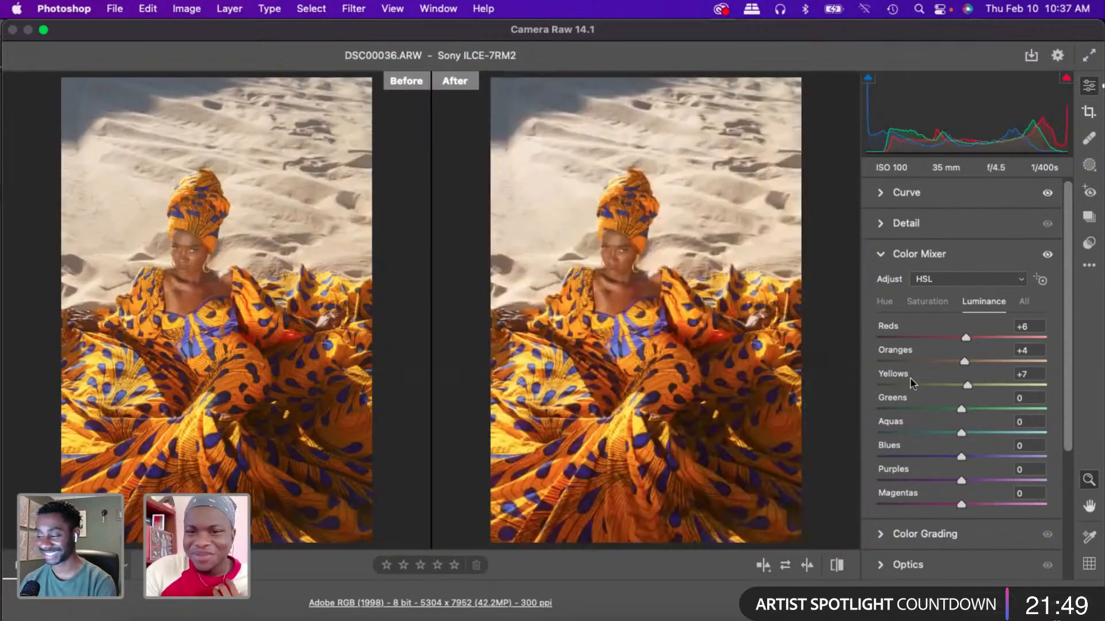
pyautogui.moveTo(961, 408); pyautogui.dragTo(933, 454)
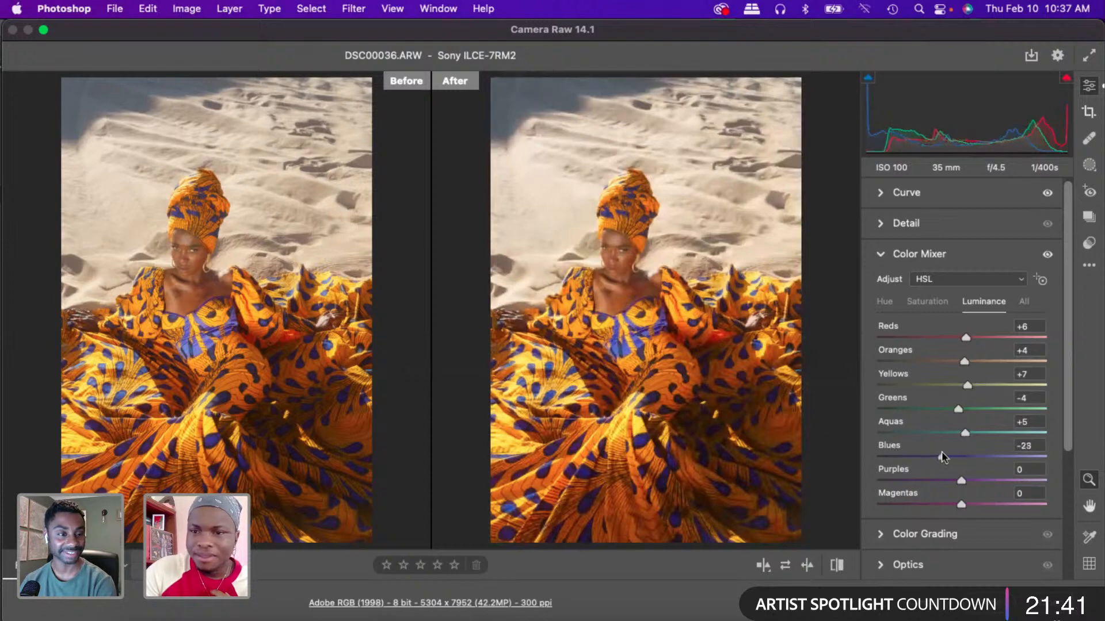
# - Set the HSL saturation to Reds +9, Oranges +7, Yellows +9 and Greens +4, and raise the Blues slightly
pyautogui.click(924, 302)
pyautogui.moveTo(965, 337); pyautogui.dragTo(970, 393)
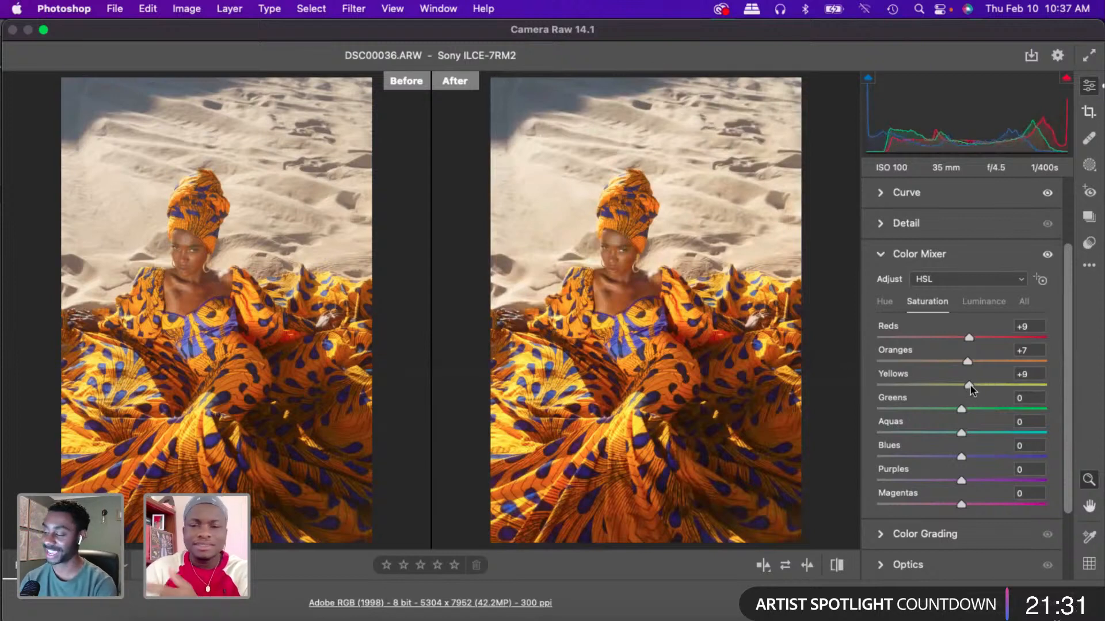
pyautogui.moveTo(900, 406); pyautogui.dragTo(966, 406)
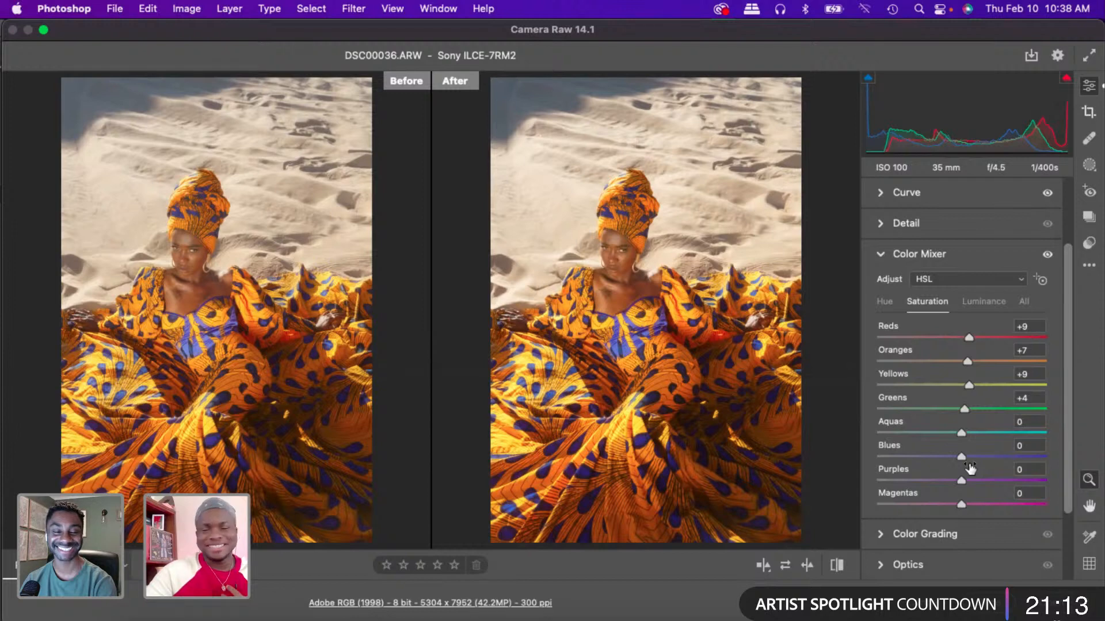
pyautogui.moveTo(965, 458)
pyautogui.mouseDown()
pyautogui.moveTo(888, 458)
pyautogui.moveTo(976, 458)
pyautogui.mouseUp()
# - Set the HSL hue to Reds +7, Oranges -5, Yellows +13, Greens -10, Aquas +6 and Blues -21
pyautogui.click(885, 302)
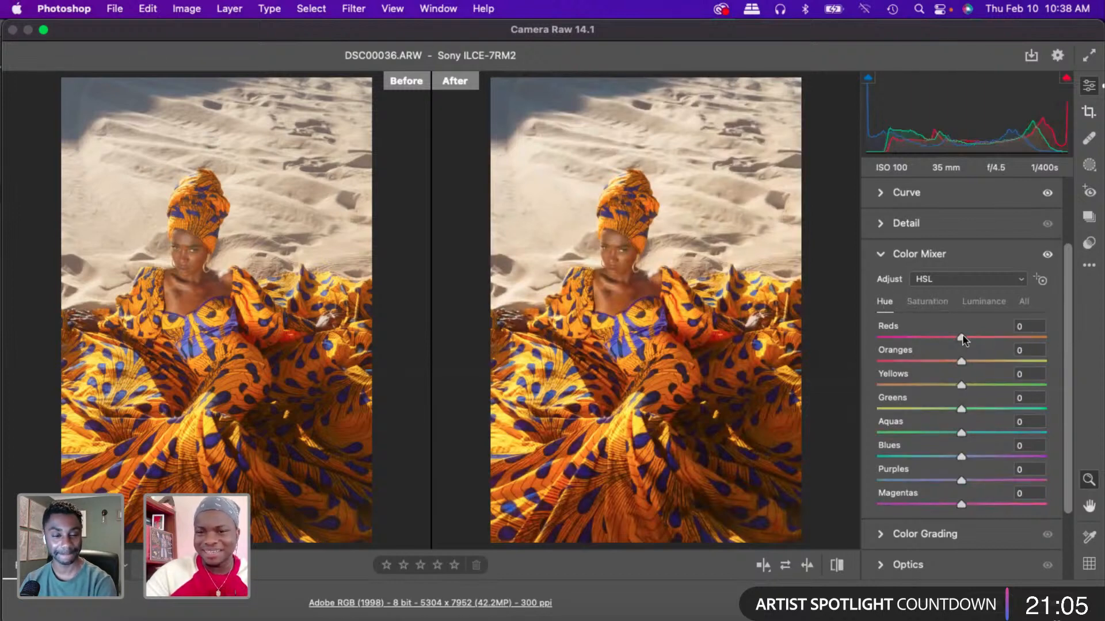
pyautogui.moveTo(962, 338); pyautogui.dragTo(960, 338)
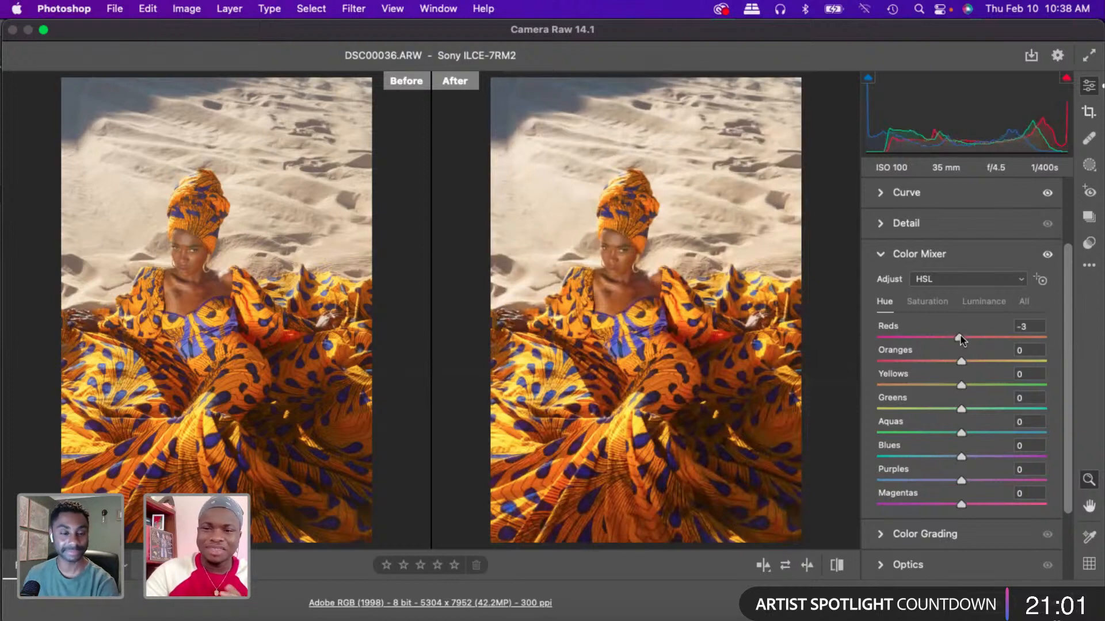
pyautogui.moveTo(960, 339)
pyautogui.mouseDown()
pyautogui.moveTo(988, 353)
pyautogui.moveTo(969, 346)
pyautogui.mouseUp()
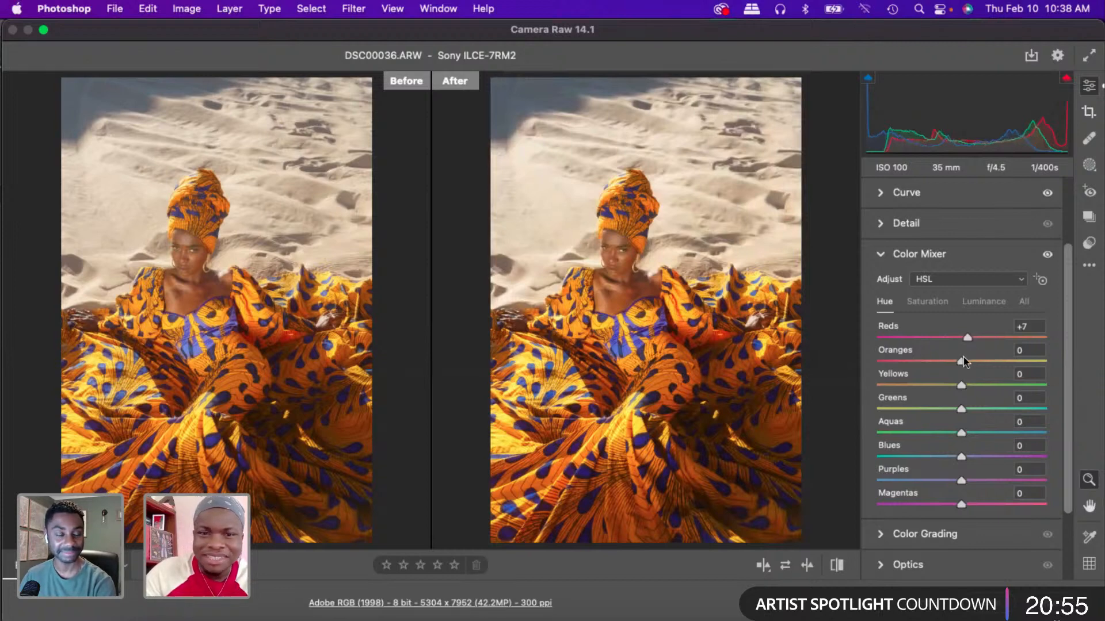
pyautogui.moveTo(962, 360)
pyautogui.mouseDown()
pyautogui.moveTo(944, 361)
pyautogui.moveTo(974, 361)
pyautogui.moveTo(959, 362)
pyautogui.mouseUp()
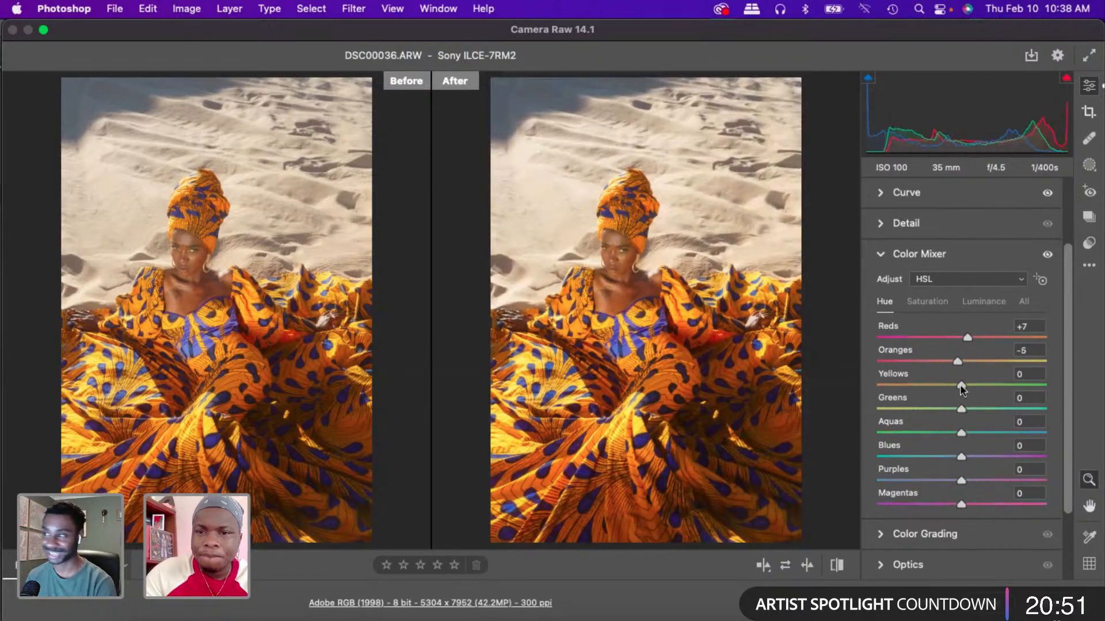
pyautogui.moveTo(888, 382); pyautogui.dragTo(943, 456)
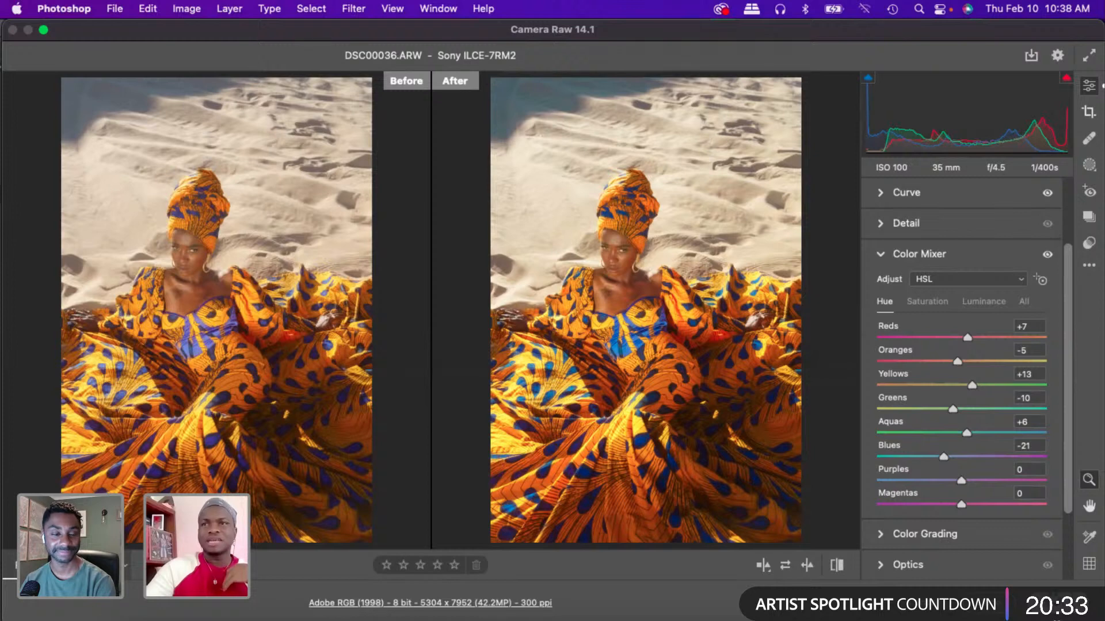
# - Open the adjusted DSC00036.ARW in Photoshop and close DSC09690.ARW without saving its changes
pyautogui.press('Return')
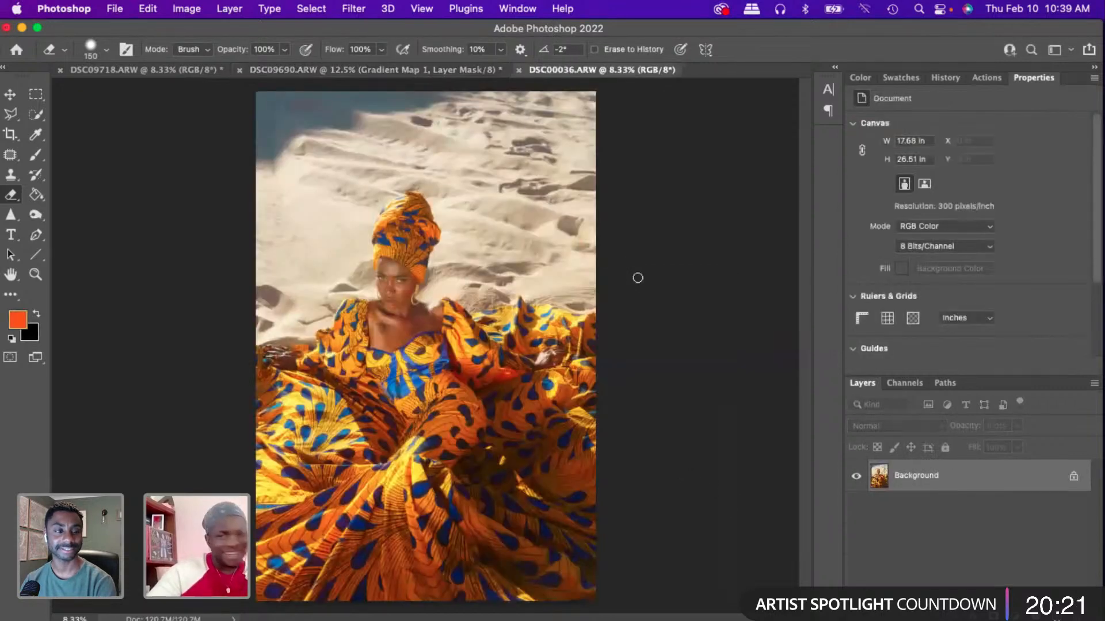
pyautogui.click(240, 70)
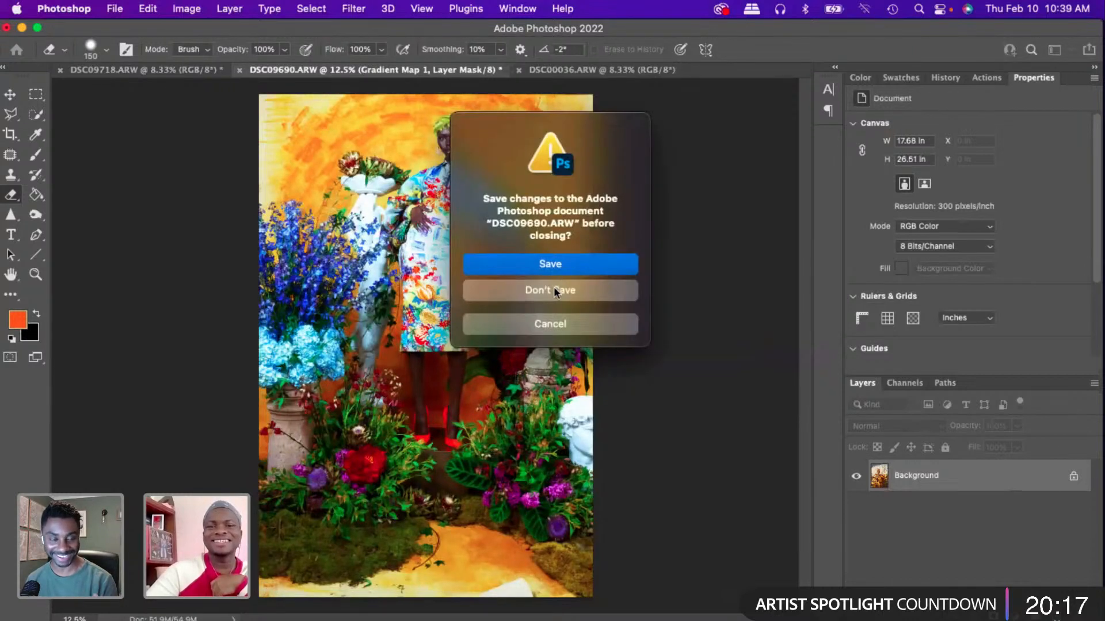
pyautogui.click(554, 286)
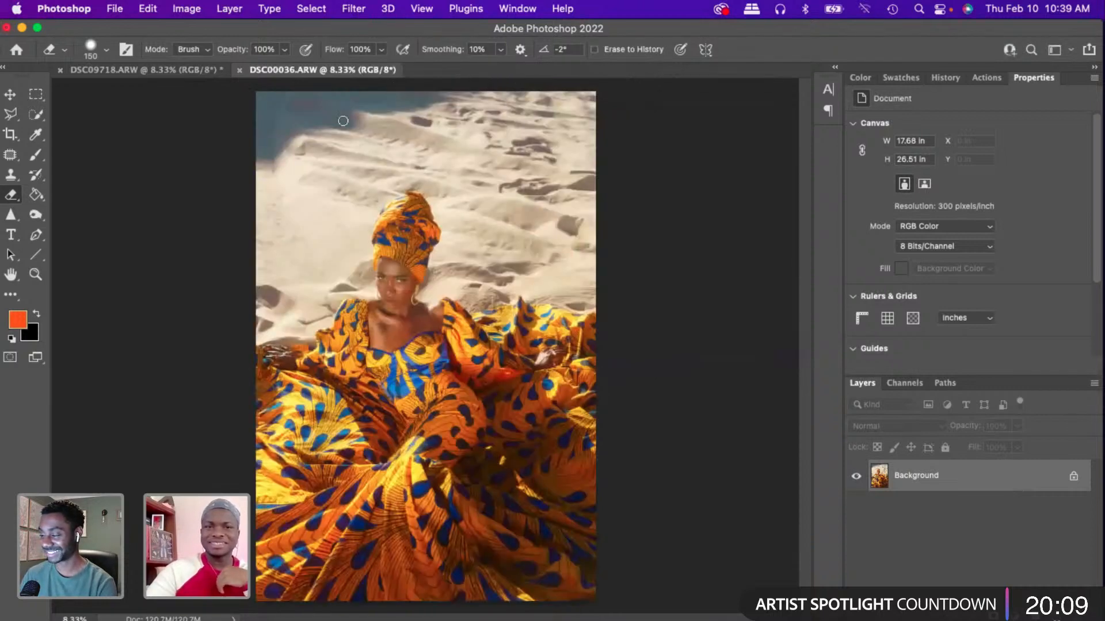
# - Run the Frequency Separation action on DSC00036.ARW to build its Texture and Skin layers
pyautogui.click(996, 84)
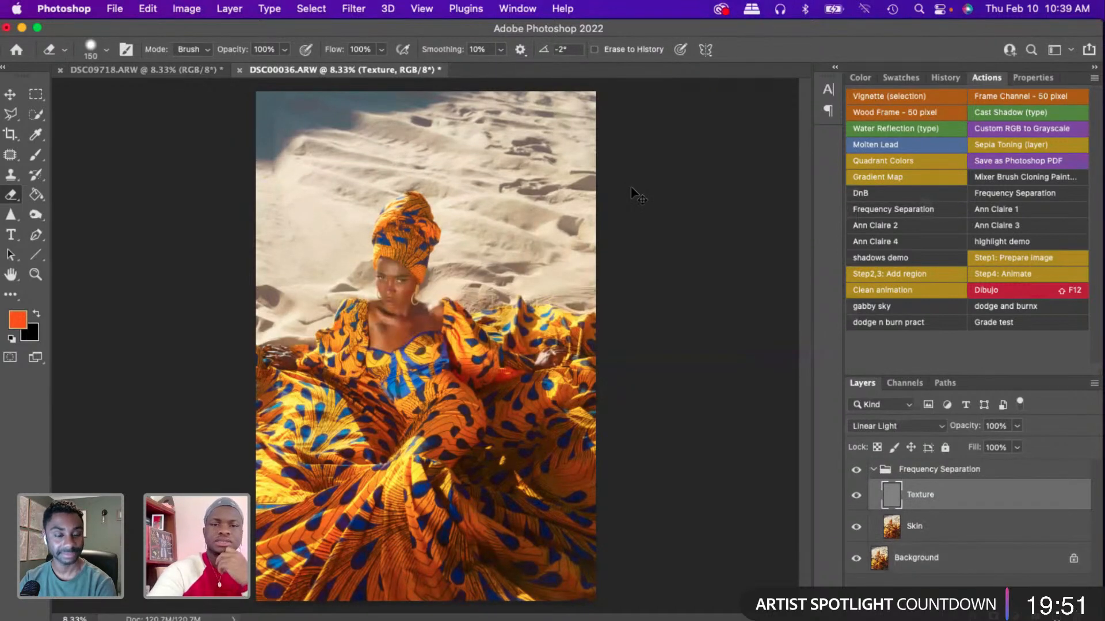
# - Choose the Mixer Brush for retouching the model's face and select the Skin layer in the Frequency Separation group
pyautogui.press('super+equal')
pyautogui.press('super+equal')
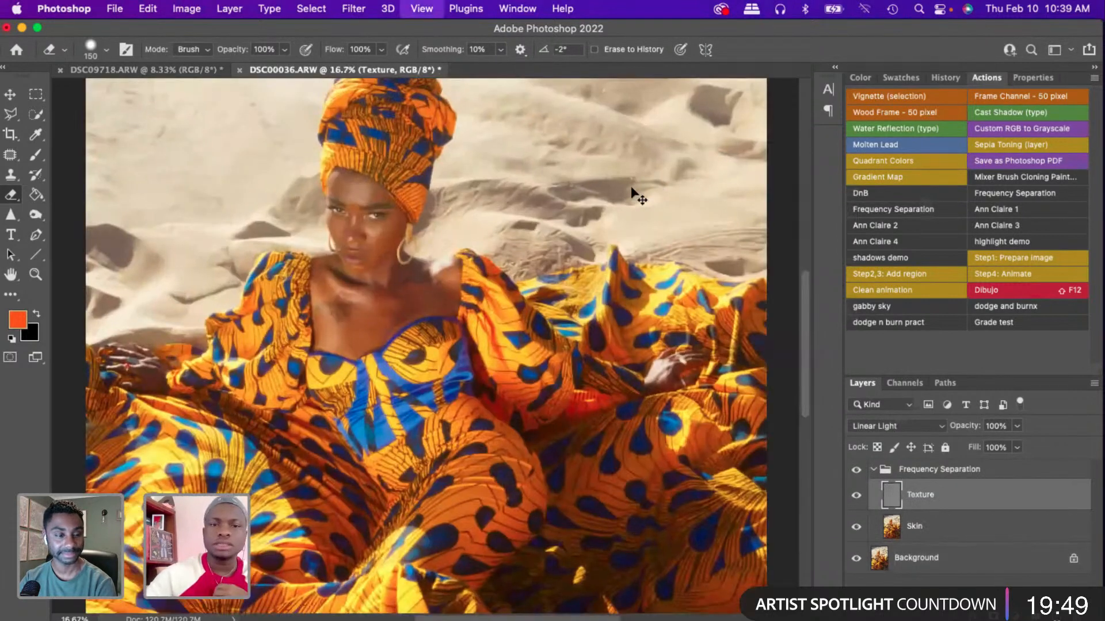
pyautogui.press('super+equal')
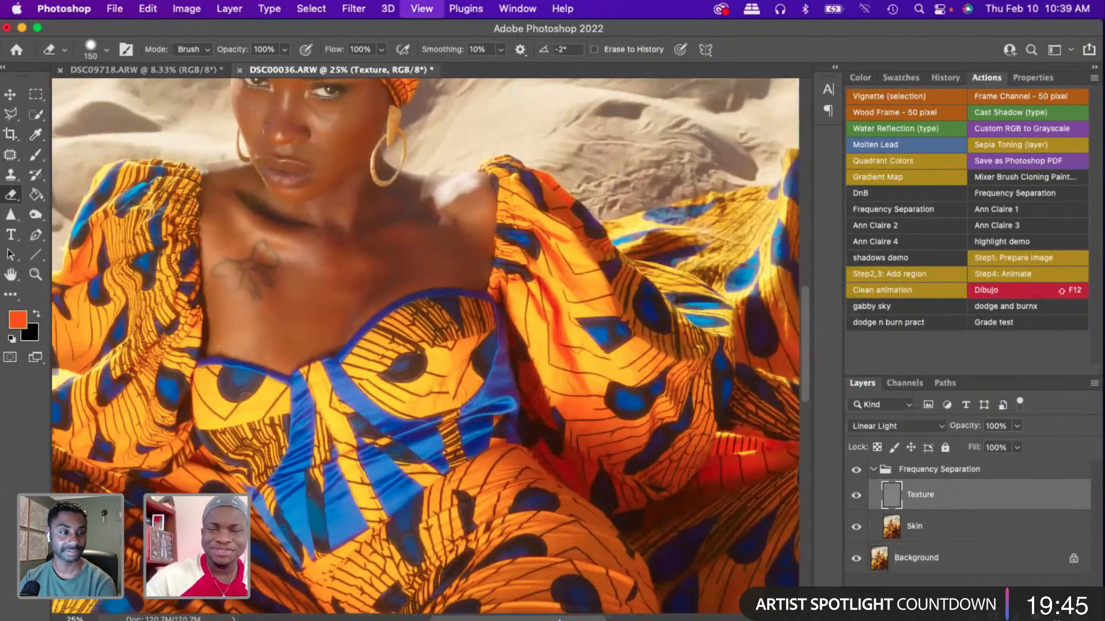
pyautogui.press('super+equal')
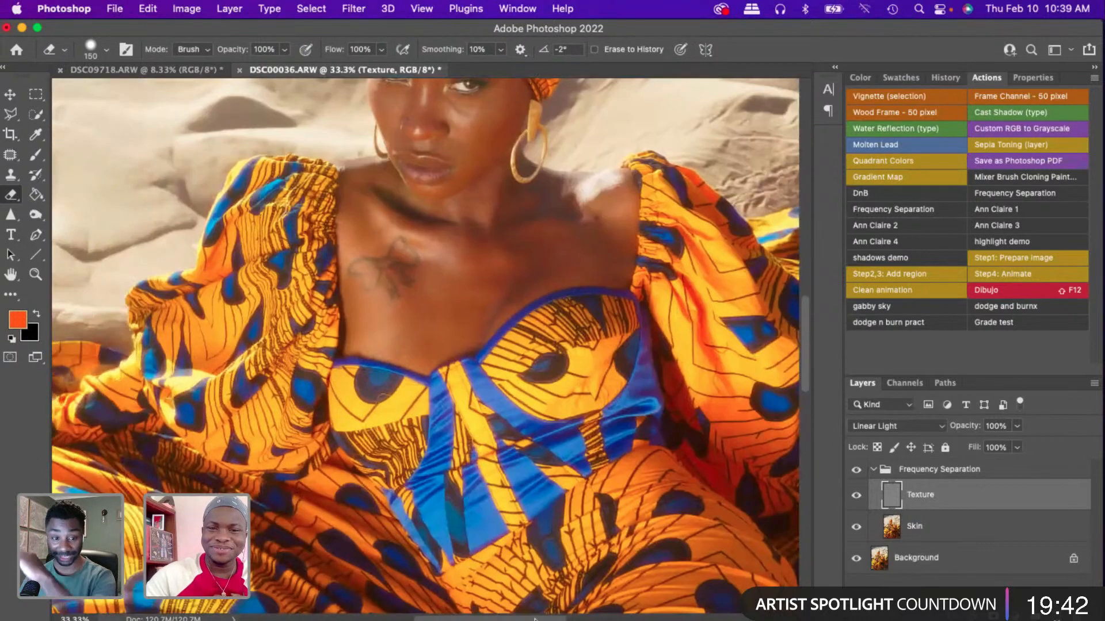
pyautogui.moveTo(535, 620); pyautogui.dragTo(537, 620)
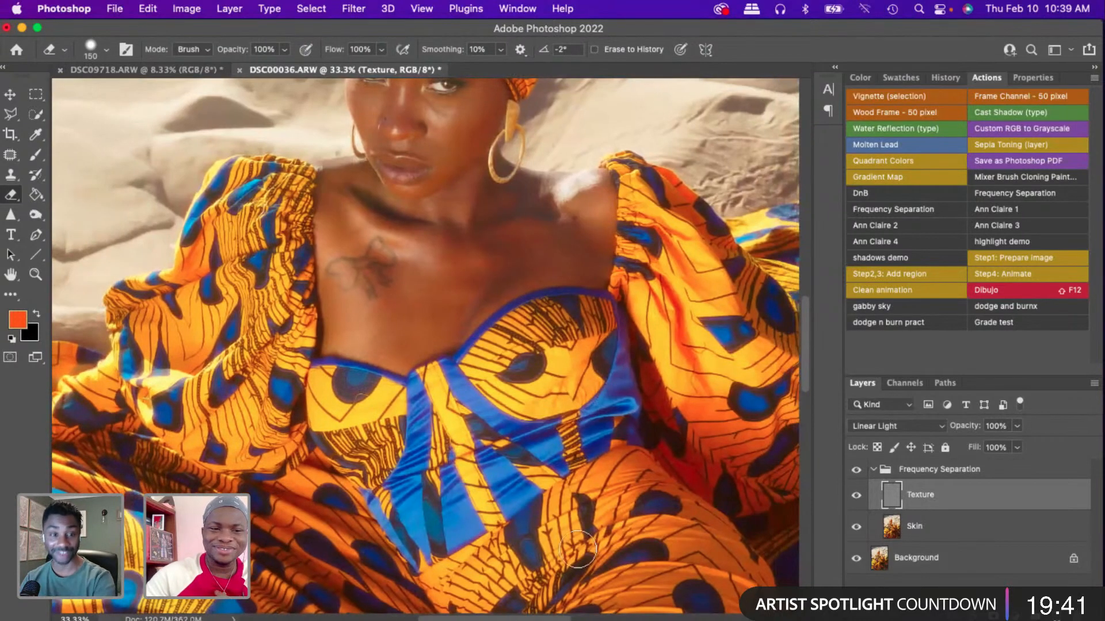
pyautogui.moveTo(804, 355); pyautogui.dragTo(802, 320)
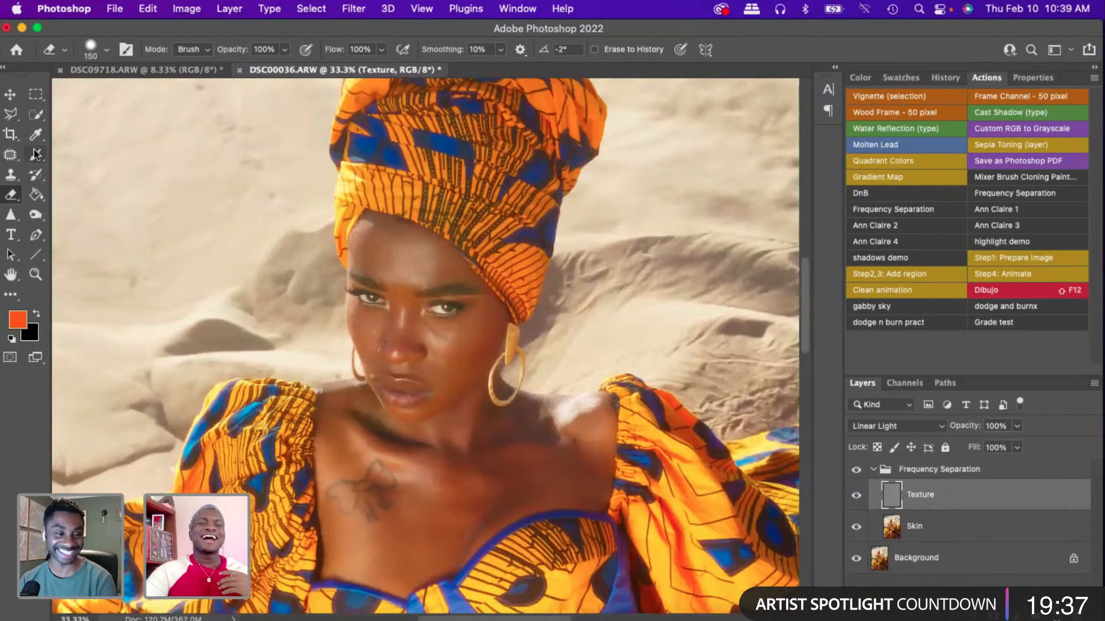
pyautogui.moveTo(36, 154); pyautogui.dragTo(102, 201)
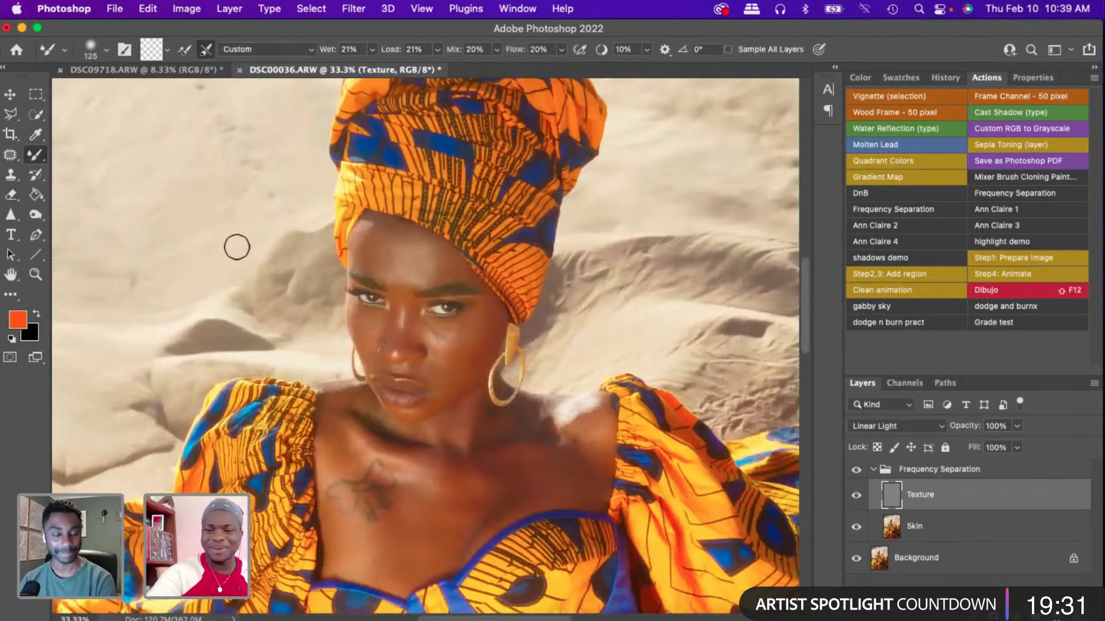
pyautogui.press('super+equal')
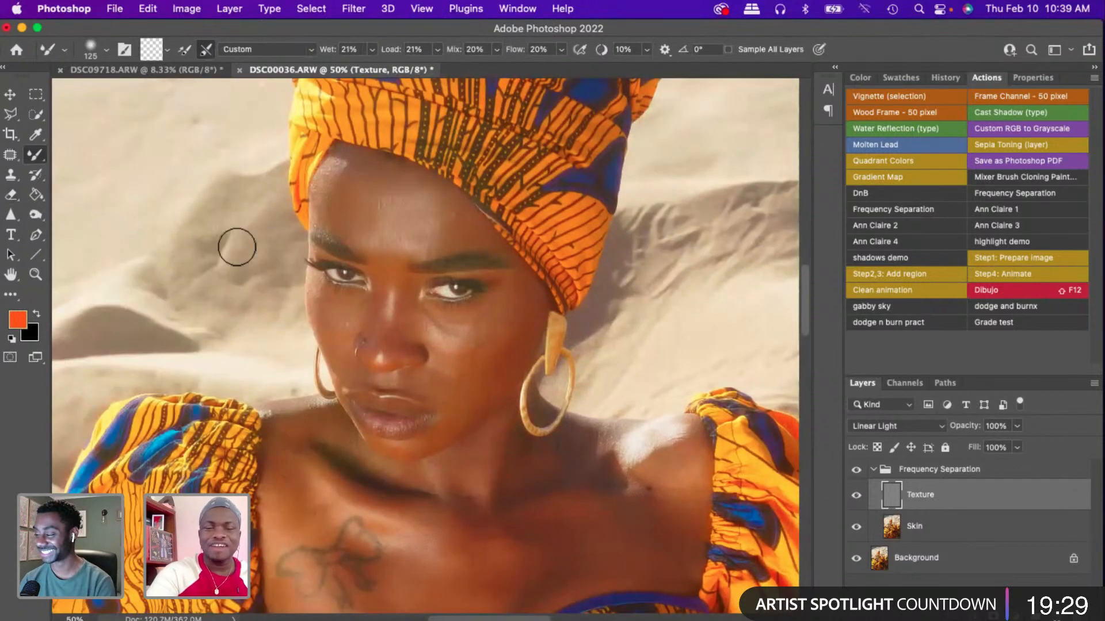
pyautogui.press('super+equal')
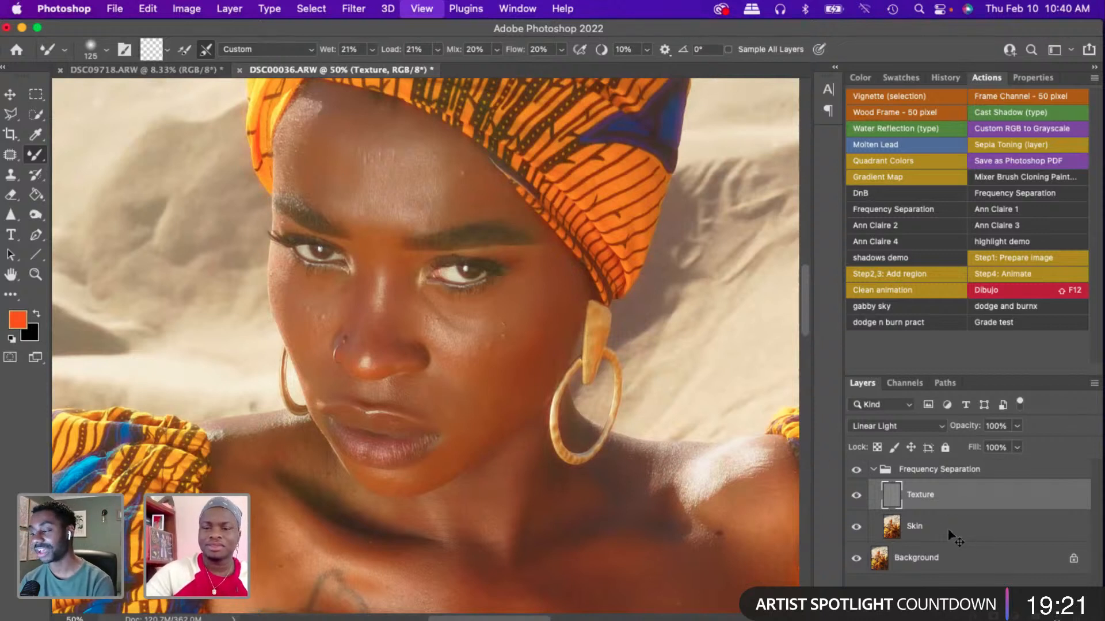
pyautogui.press('super+equal')
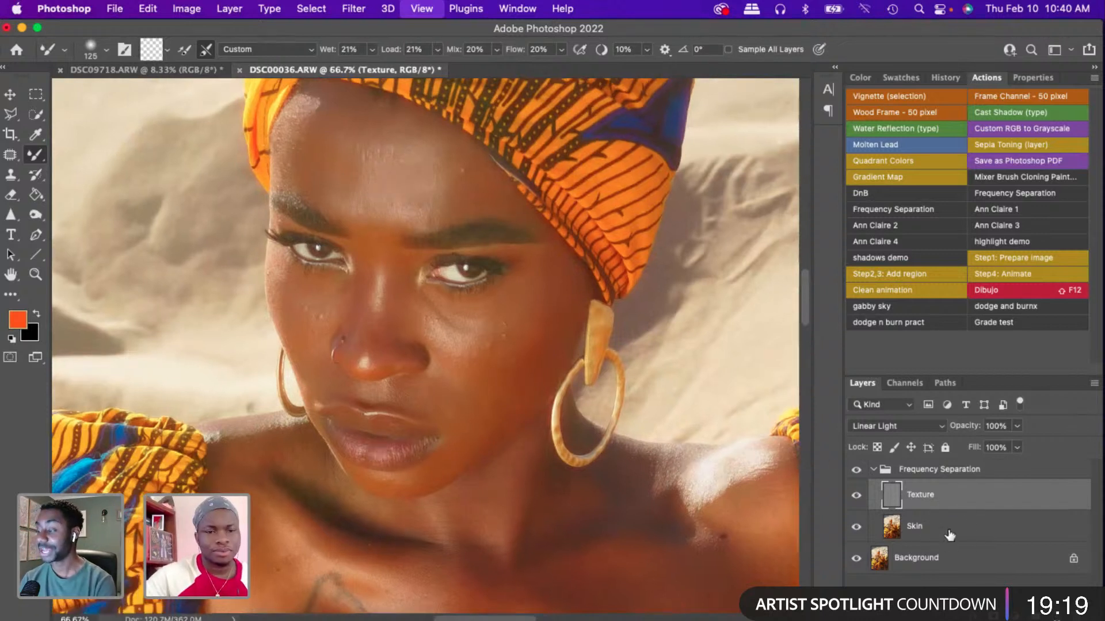
pyautogui.click(941, 535)
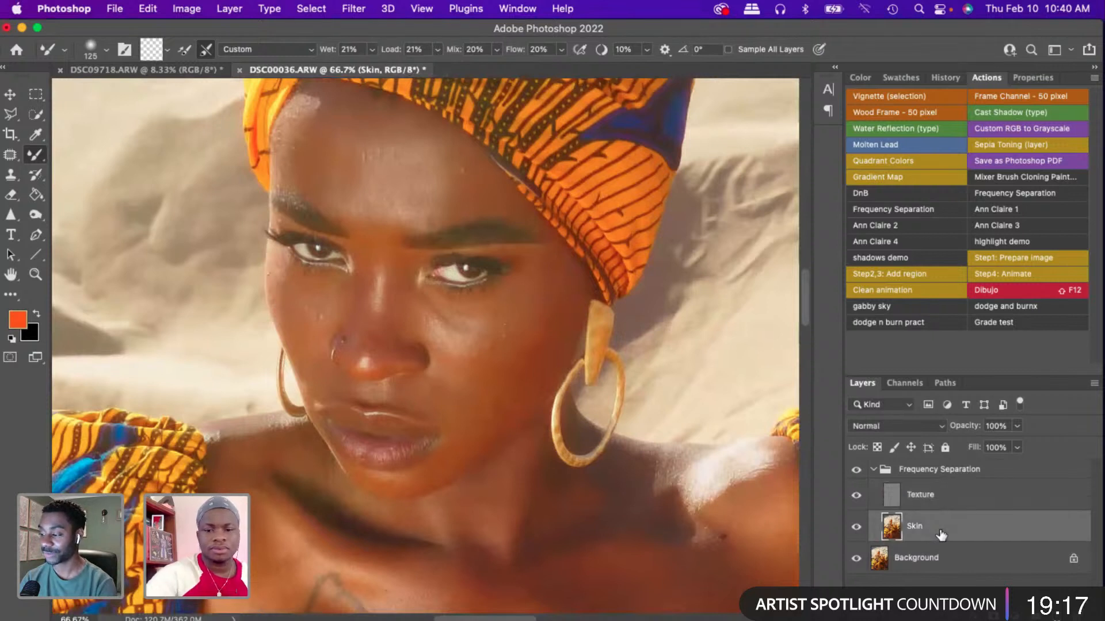
# - Duplicate the Skin layer and blend the forehead and under-eye skin on the copy with the Mixer Brush at 90 to 100 px
pyautogui.press('super+j')
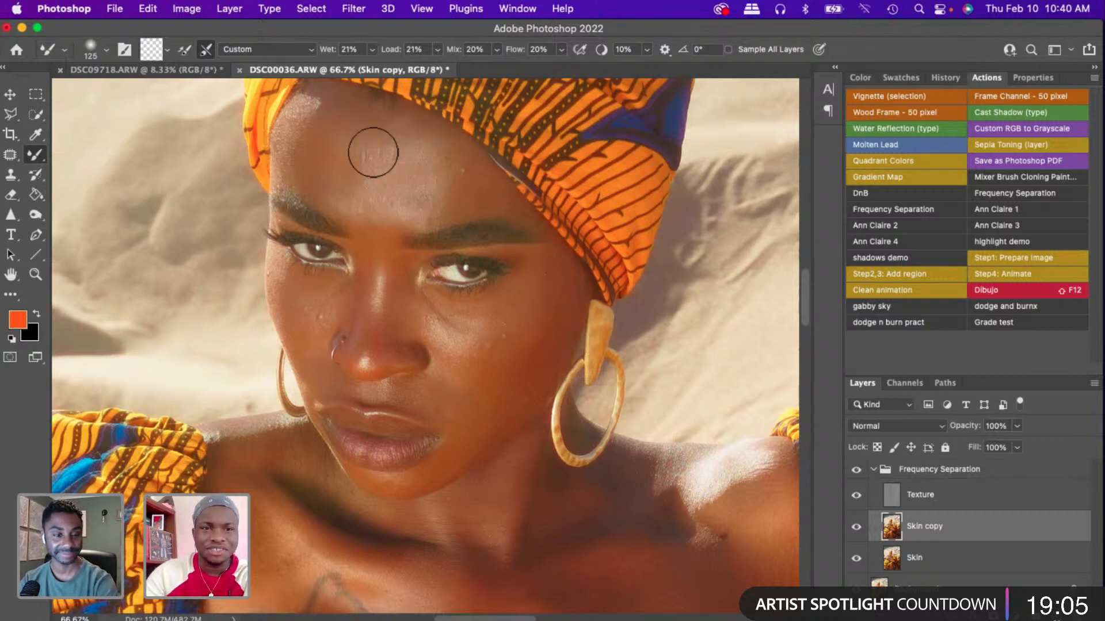
pyautogui.press('[')
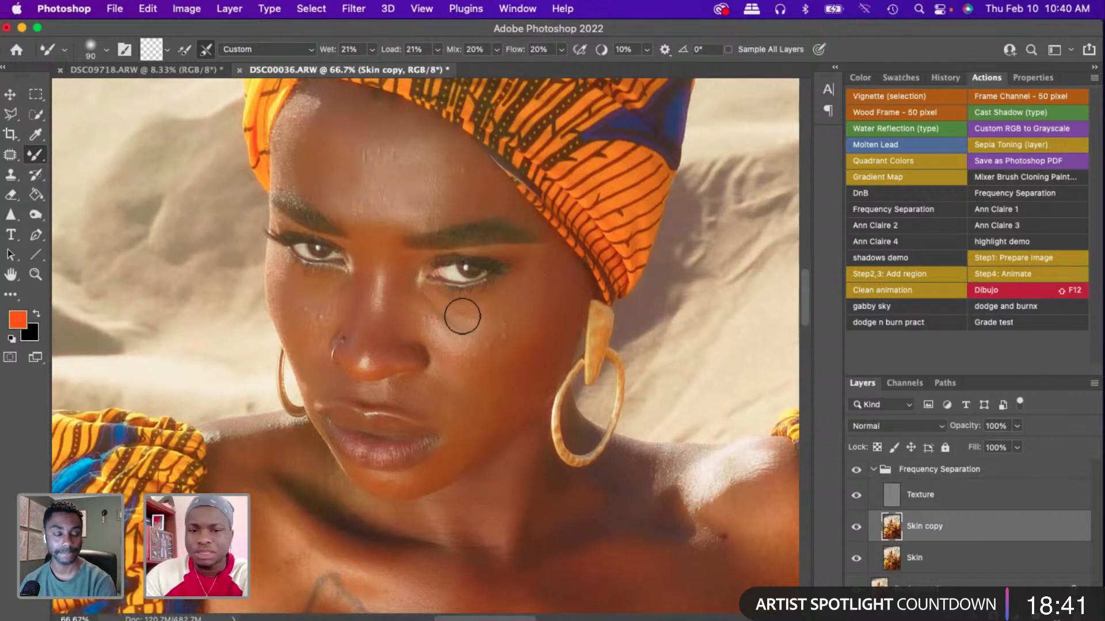
pyautogui.press('[')
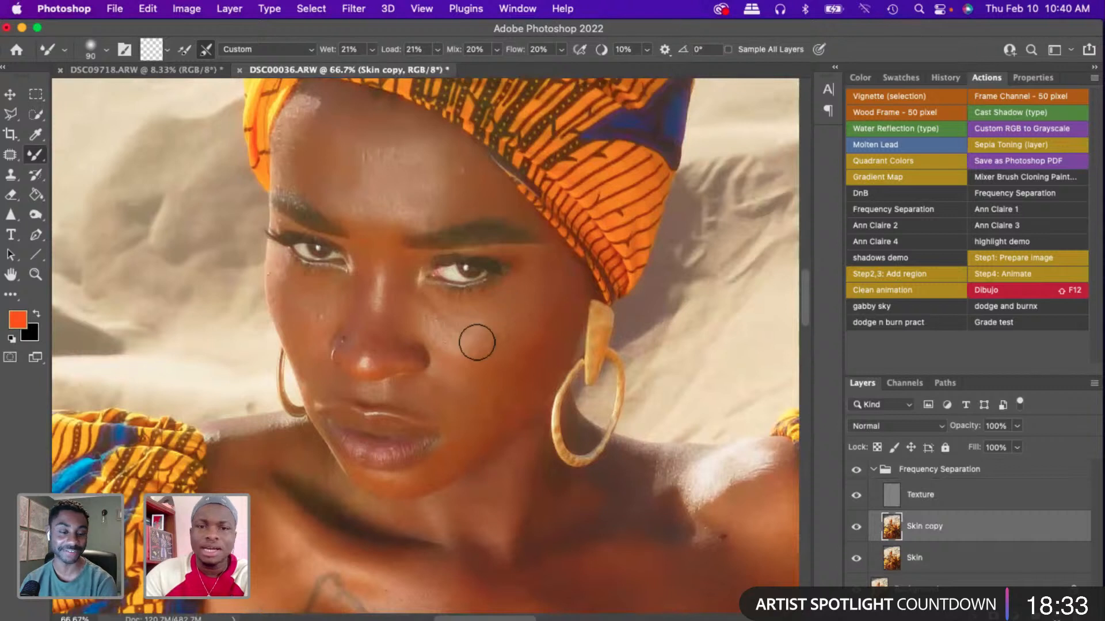
pyautogui.press(']')
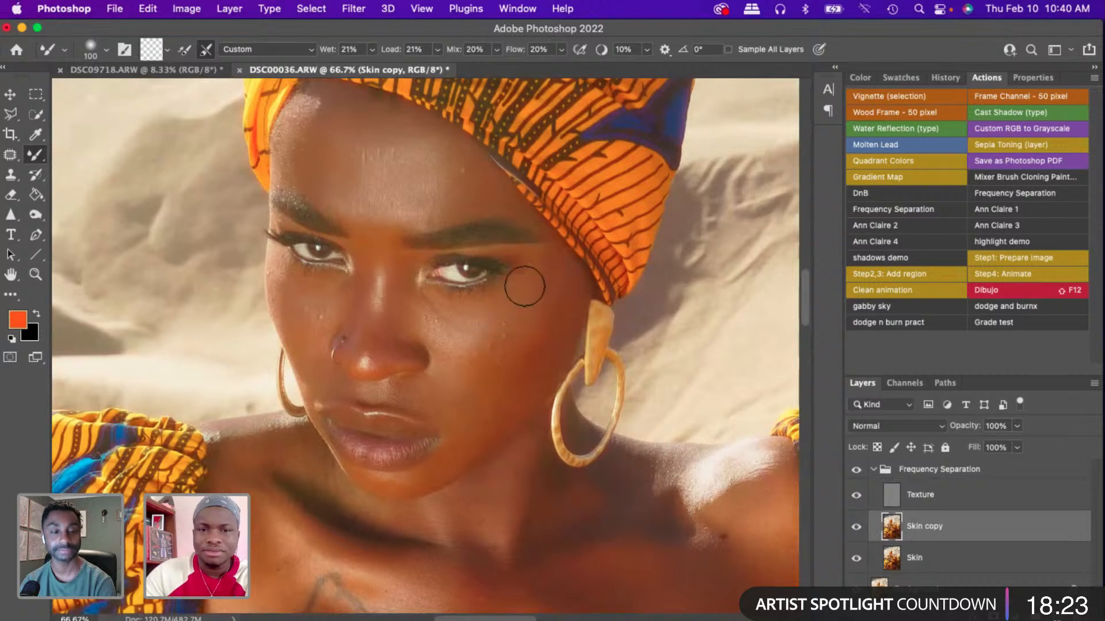
# - Smooth the tones of the cheeks, nose and jaw on Skin copy with the Mixer Brush at 70 to 80 px
pyautogui.press('[')
pyautogui.press('[')
pyautogui.press('[')
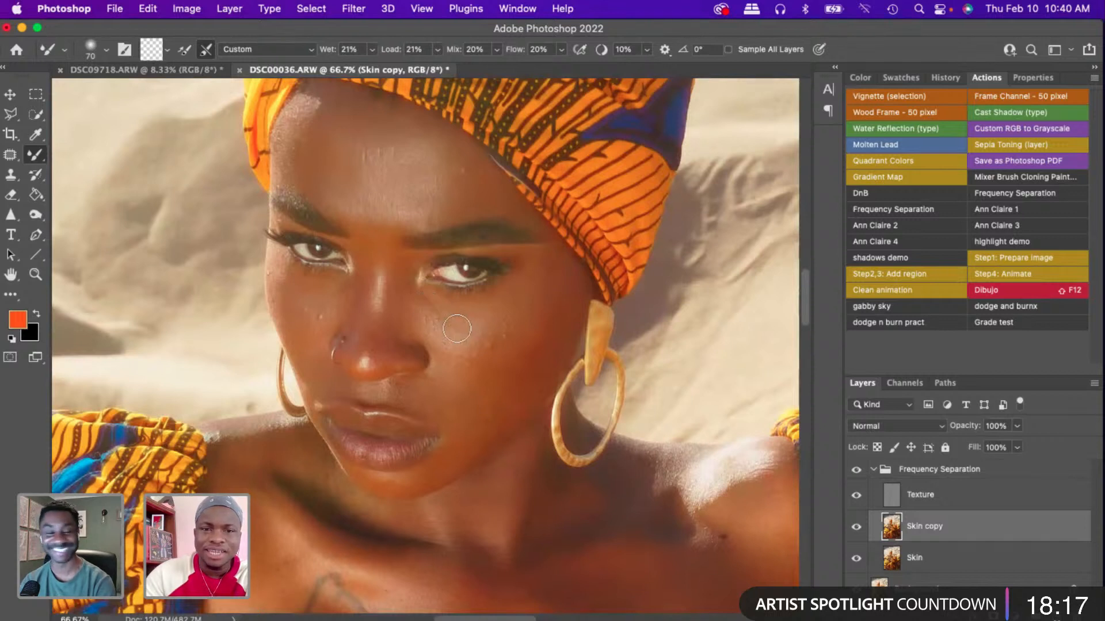
pyautogui.press(']')
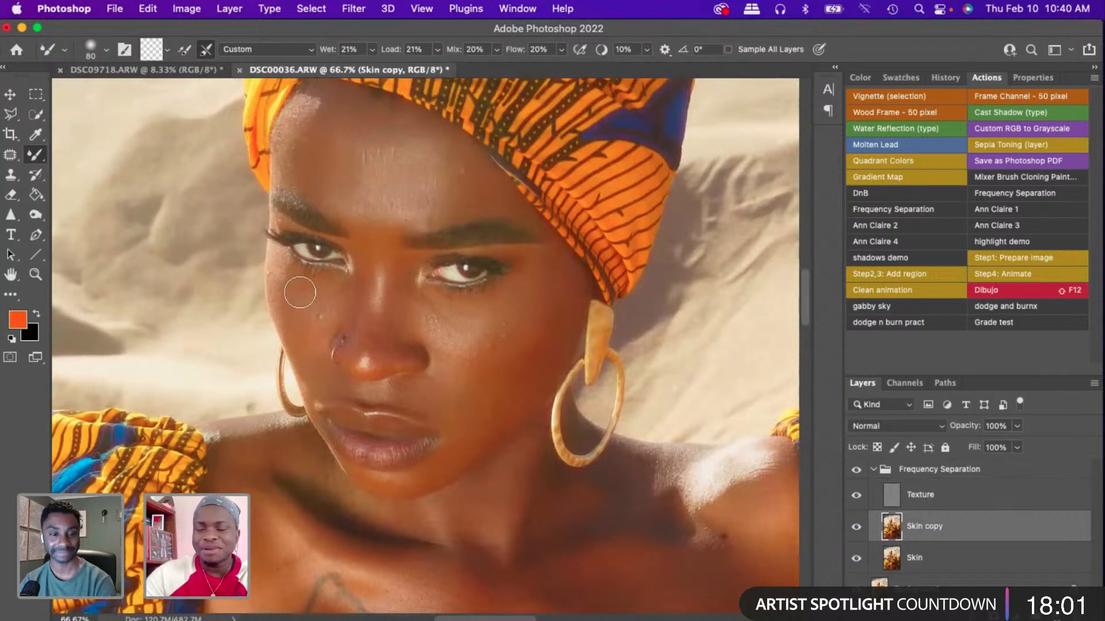
pyautogui.press('[')
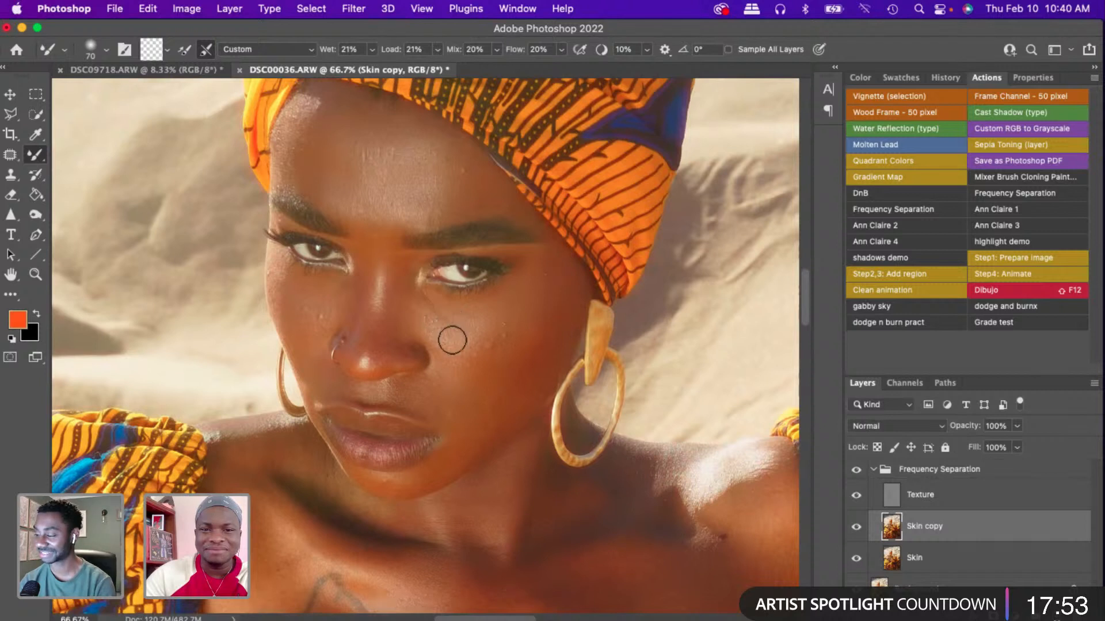
pyautogui.press(']')
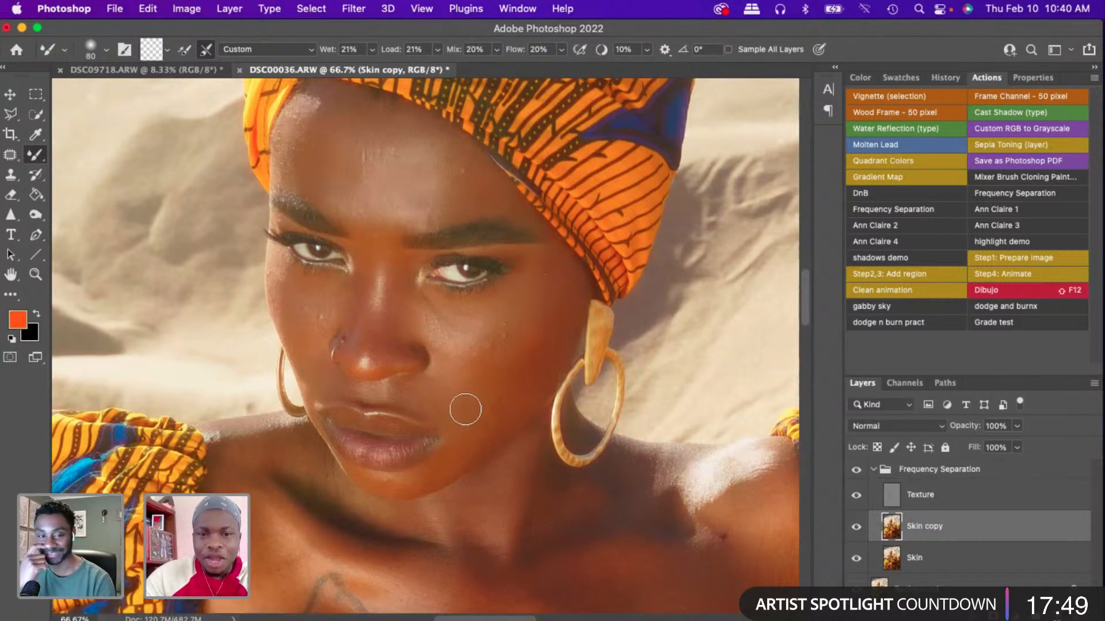
pyautogui.press('[')
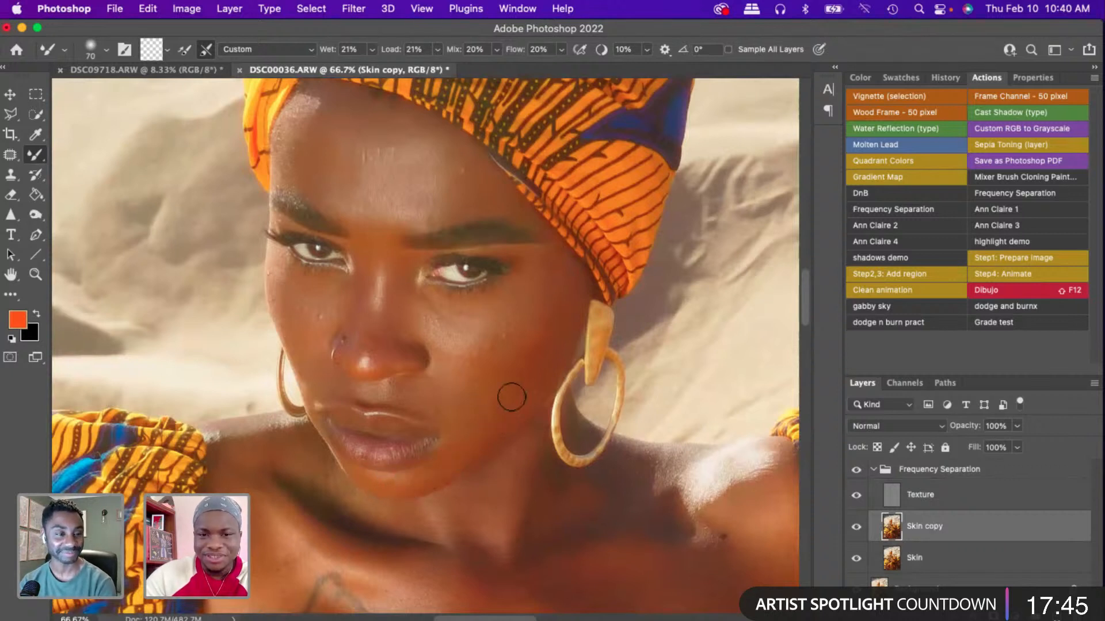
pyautogui.press(']')
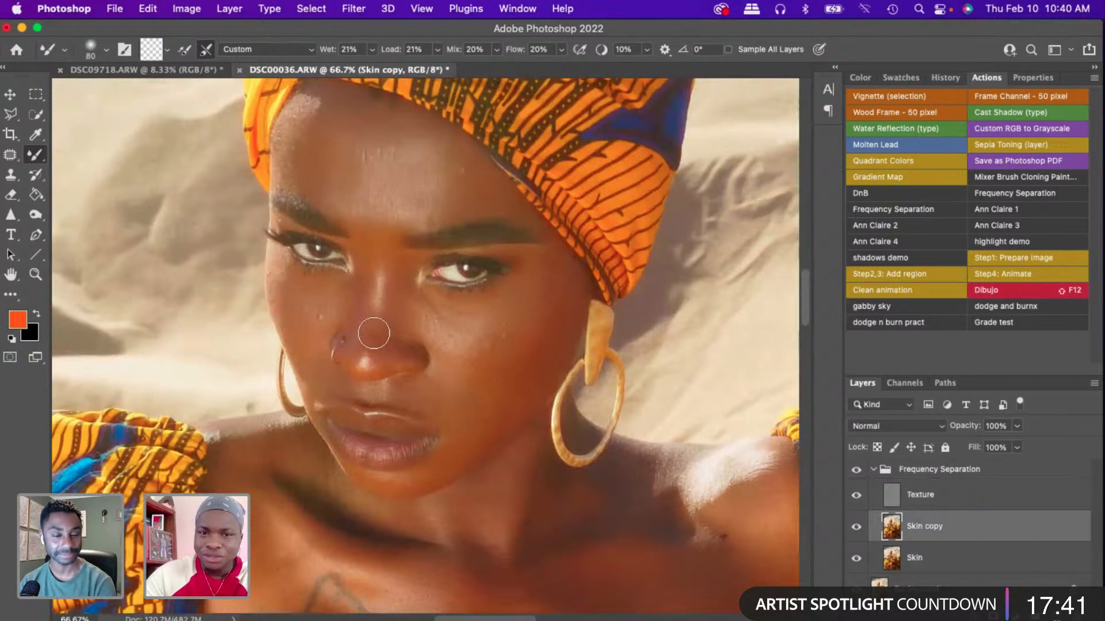
pyautogui.press('[')
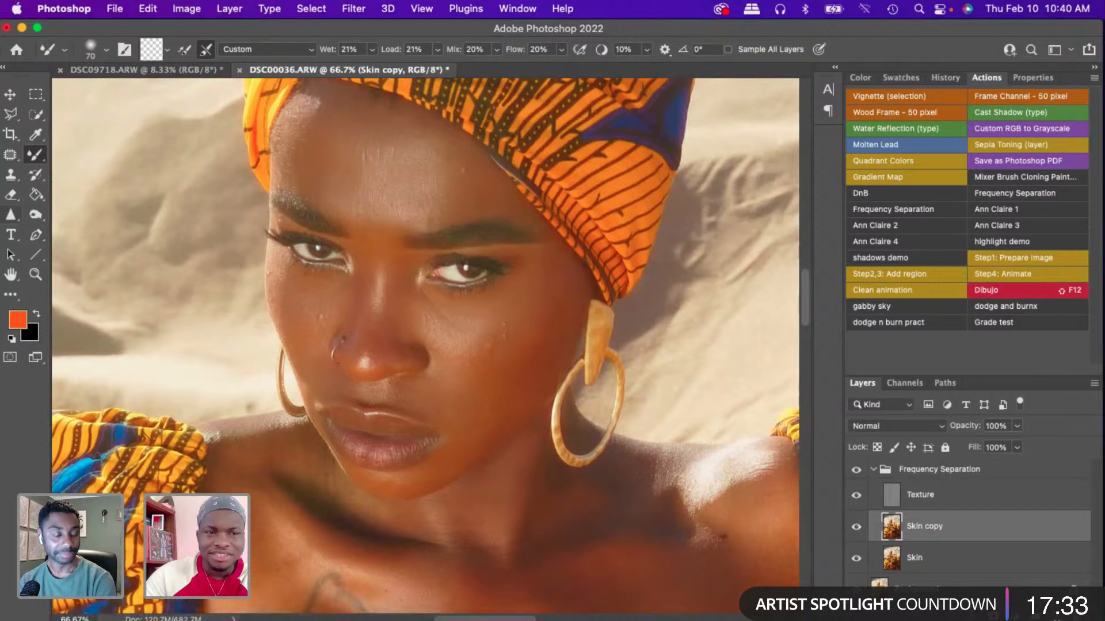
# - Patch the small bumps on the cheek beside the nose with the Patch tool on the Texture layer
pyautogui.click(16, 158)
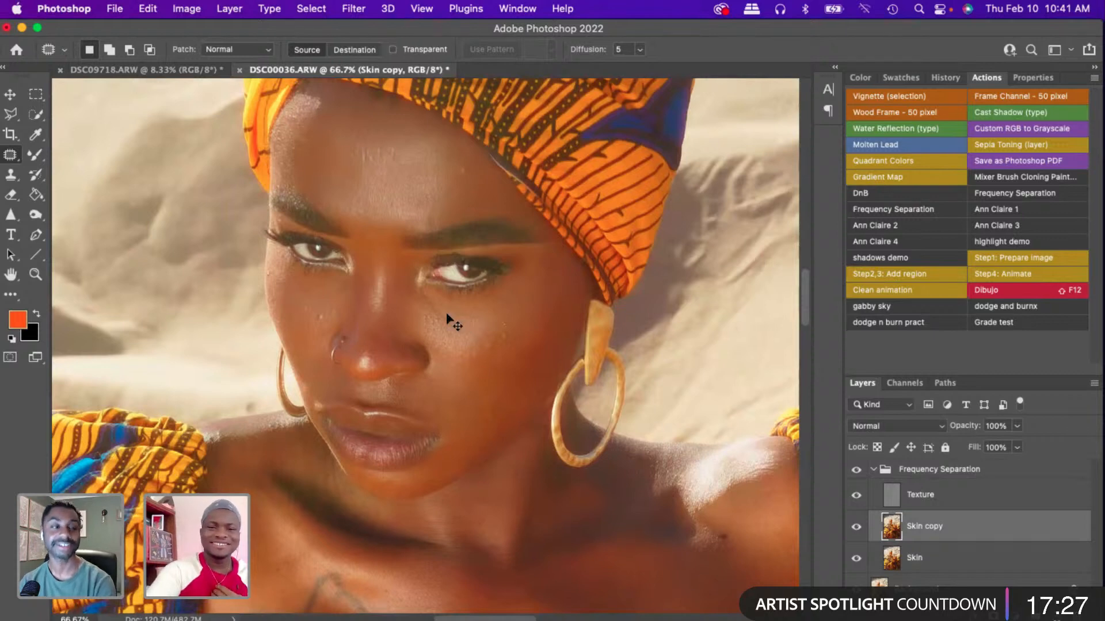
pyautogui.scroll(2, 447, 316)
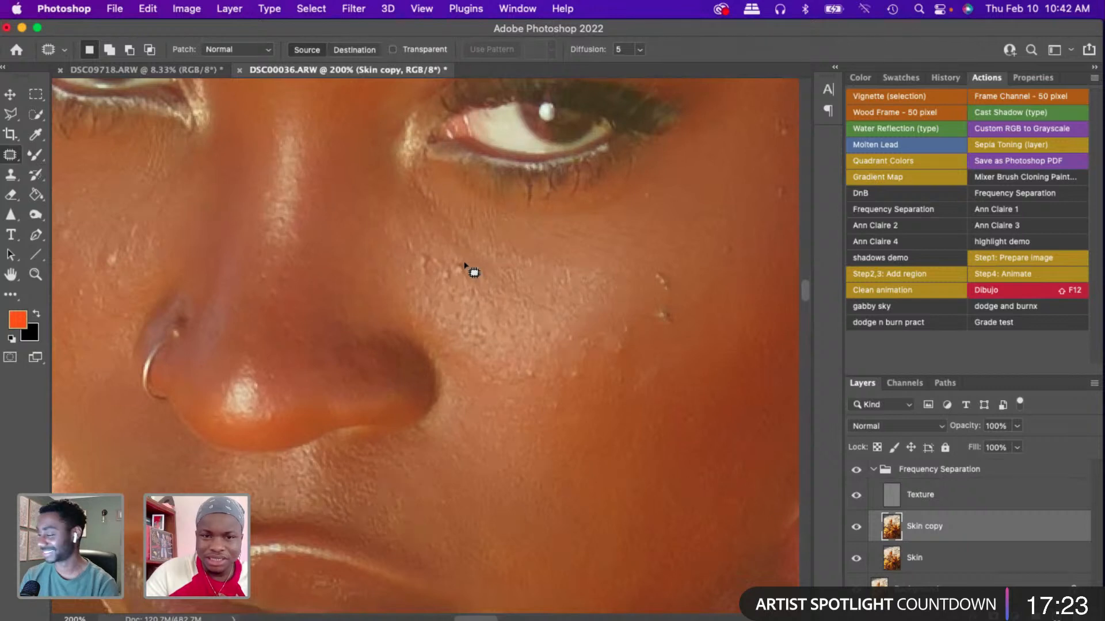
pyautogui.moveTo(428, 251)
pyautogui.mouseDown()
pyautogui.moveTo(414, 266)
pyautogui.moveTo(466, 279)
pyautogui.moveTo(454, 277)
pyautogui.mouseUp()
pyautogui.moveTo(452, 317); pyautogui.dragTo(453, 315)
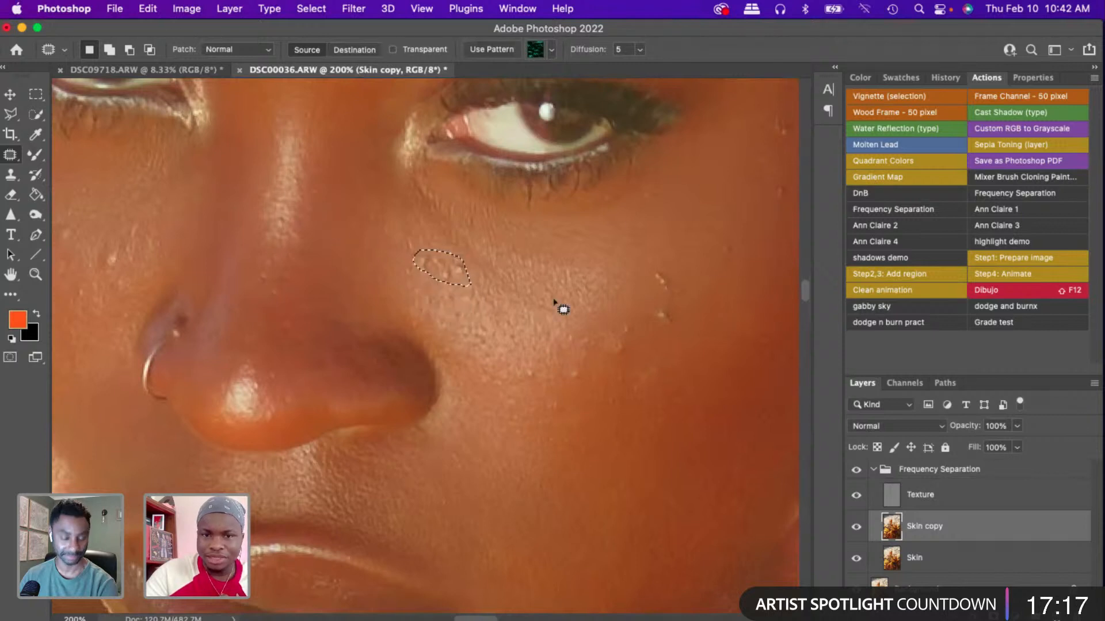
pyautogui.click(913, 504)
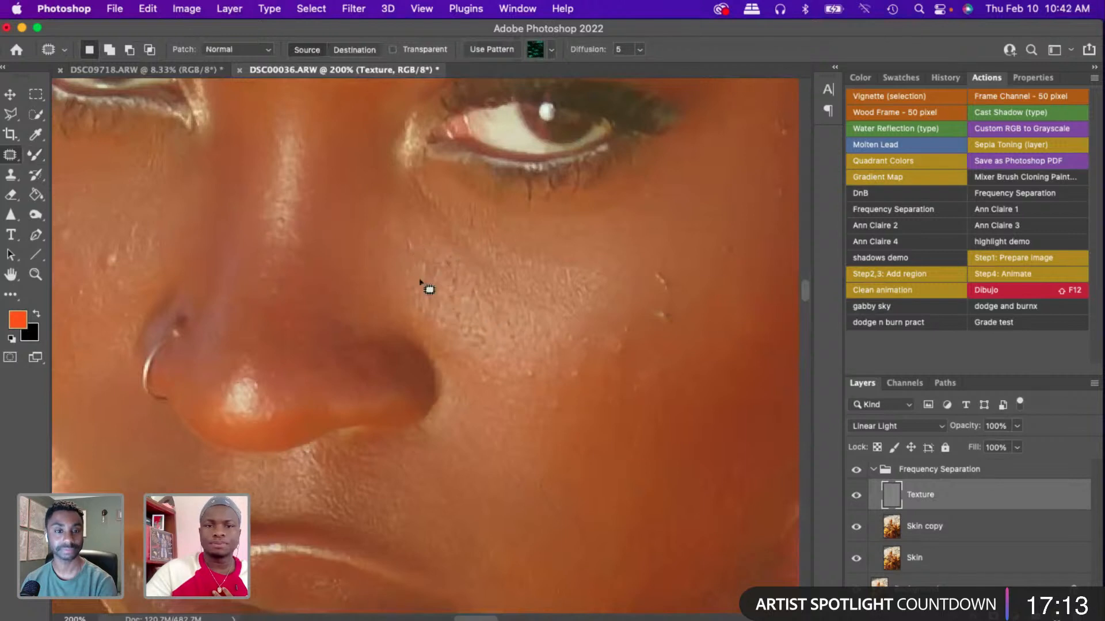
pyautogui.press('super+d')
# - Patch the creased skin between the inner eye corner and cheek, working on the Texture and Skin copy layers
pyautogui.moveTo(463, 216)
pyautogui.mouseDown()
pyautogui.moveTo(415, 179)
pyautogui.moveTo(465, 276)
pyautogui.moveTo(519, 303)
pyautogui.moveTo(530, 285)
pyautogui.moveTo(487, 328)
pyautogui.mouseUp()
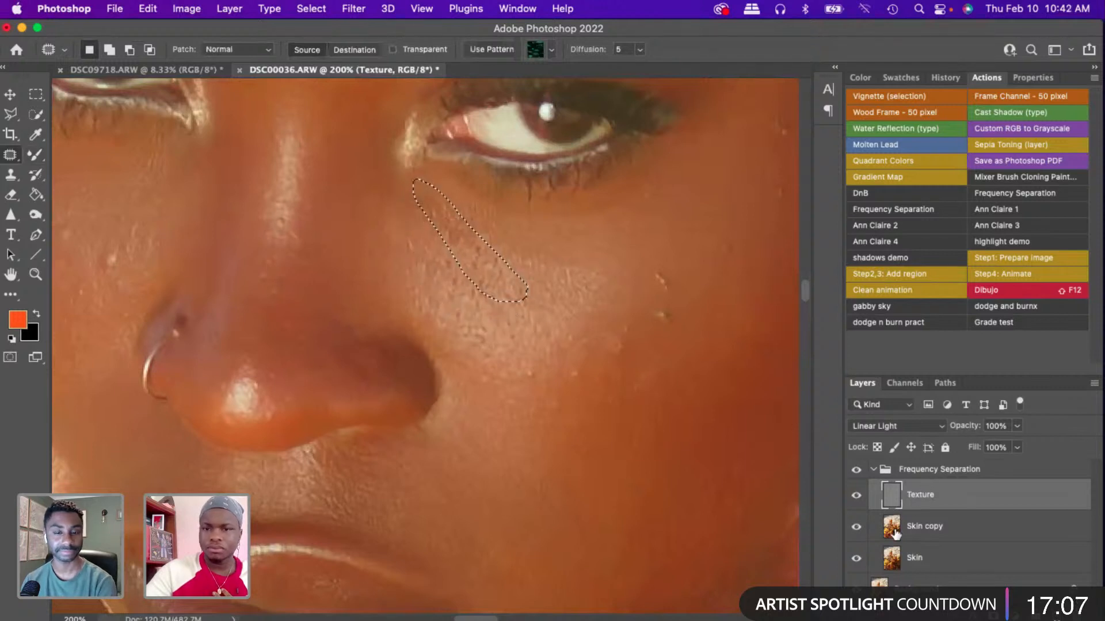
pyautogui.hotkey('alt', '[')
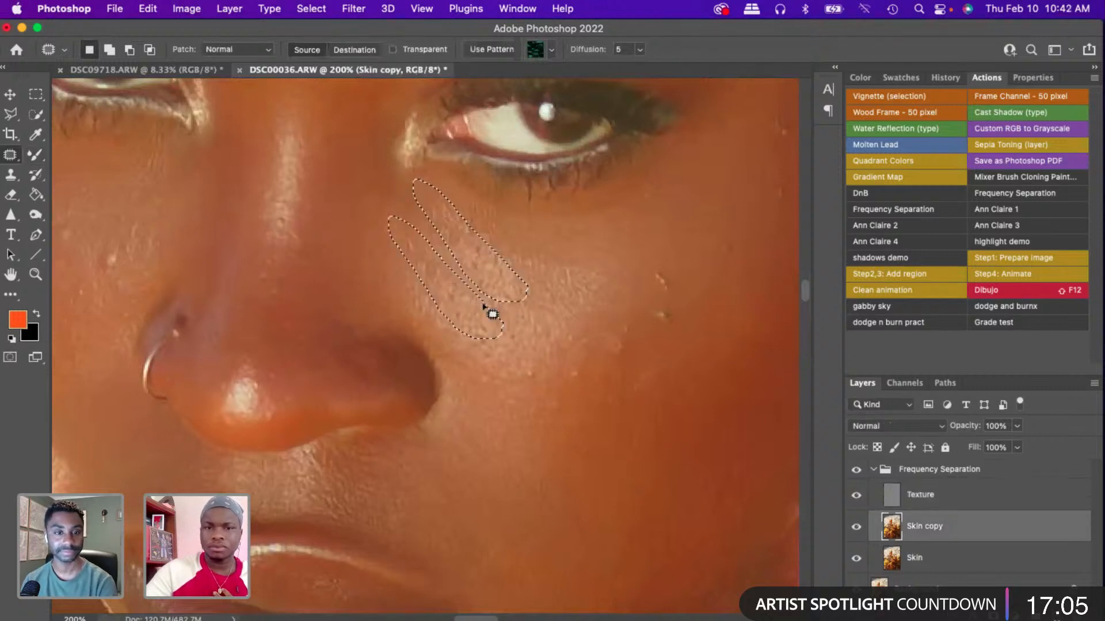
pyautogui.press('super+d')
# - Patch the blemishes on the cheek beside the nose ring, switching from Skin copy to the Texture layer
pyautogui.press('super+minus')
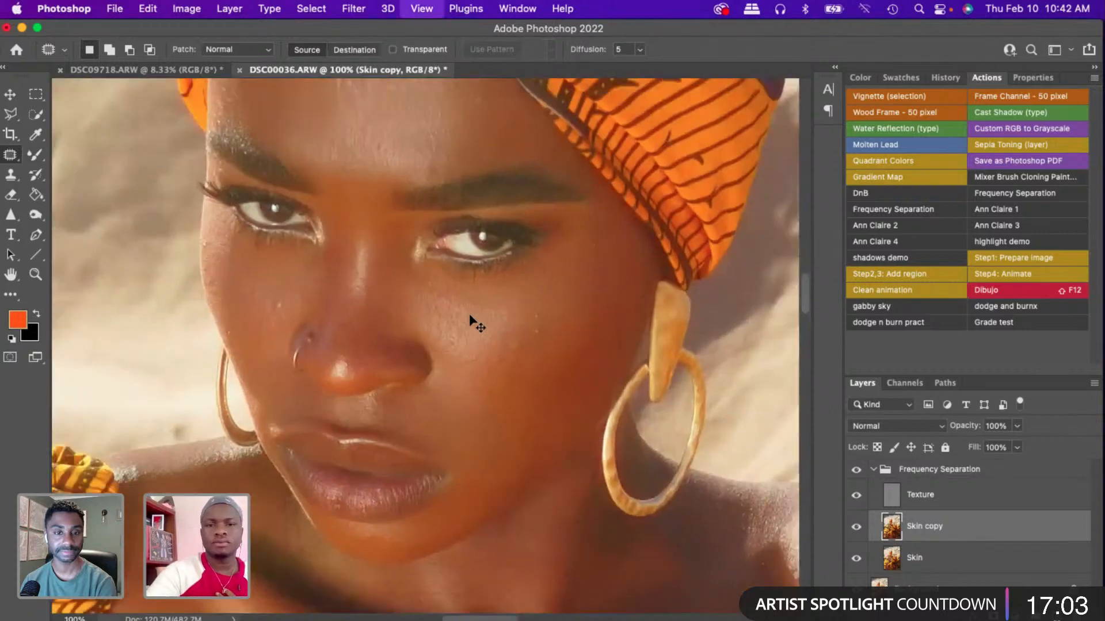
pyautogui.press('super+minus')
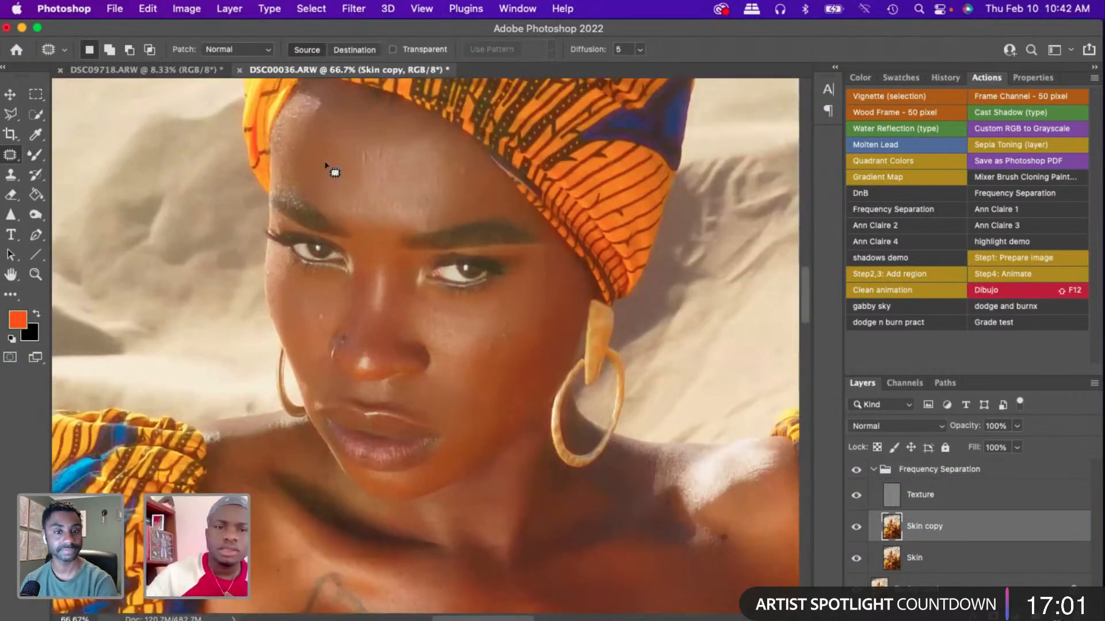
pyautogui.moveTo(325, 309); pyautogui.dragTo(311, 346)
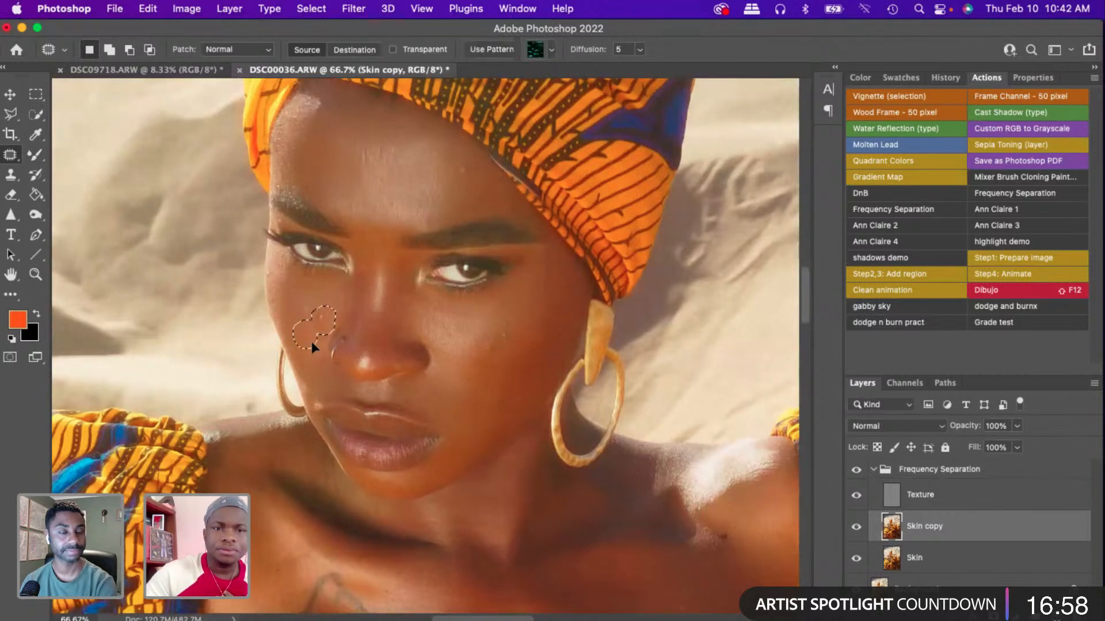
pyautogui.click(933, 505)
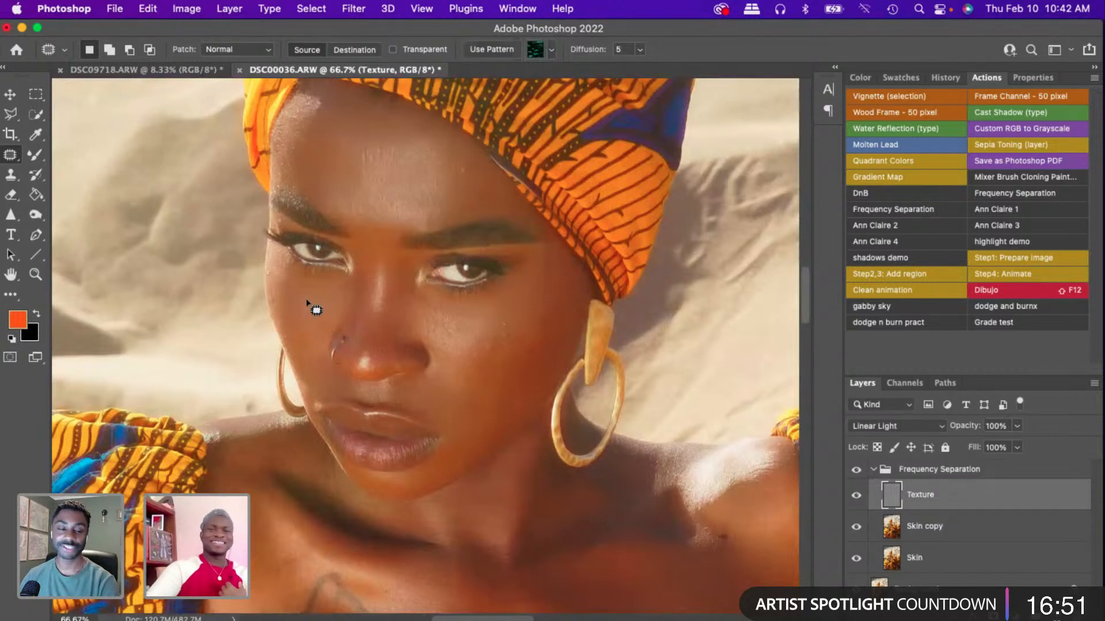
pyautogui.moveTo(305, 302); pyautogui.dragTo(316, 326)
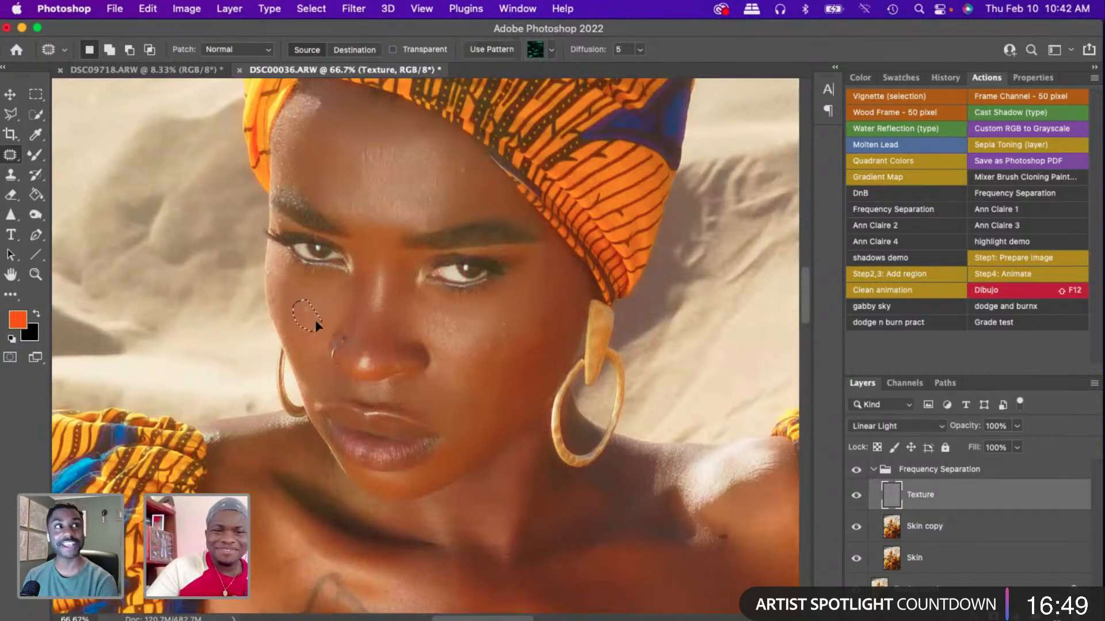
# - Patch the uneven spots on the forehead on the Texture layer, sampling clean skin nearby
pyautogui.moveTo(458, 167); pyautogui.dragTo(470, 188)
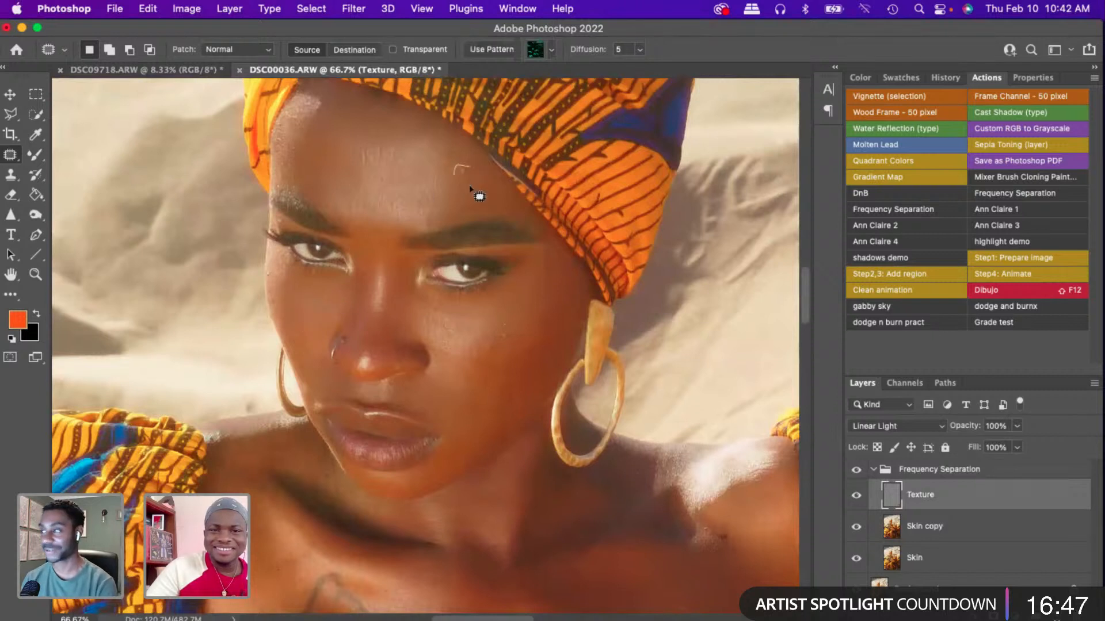
pyautogui.click(428, 199)
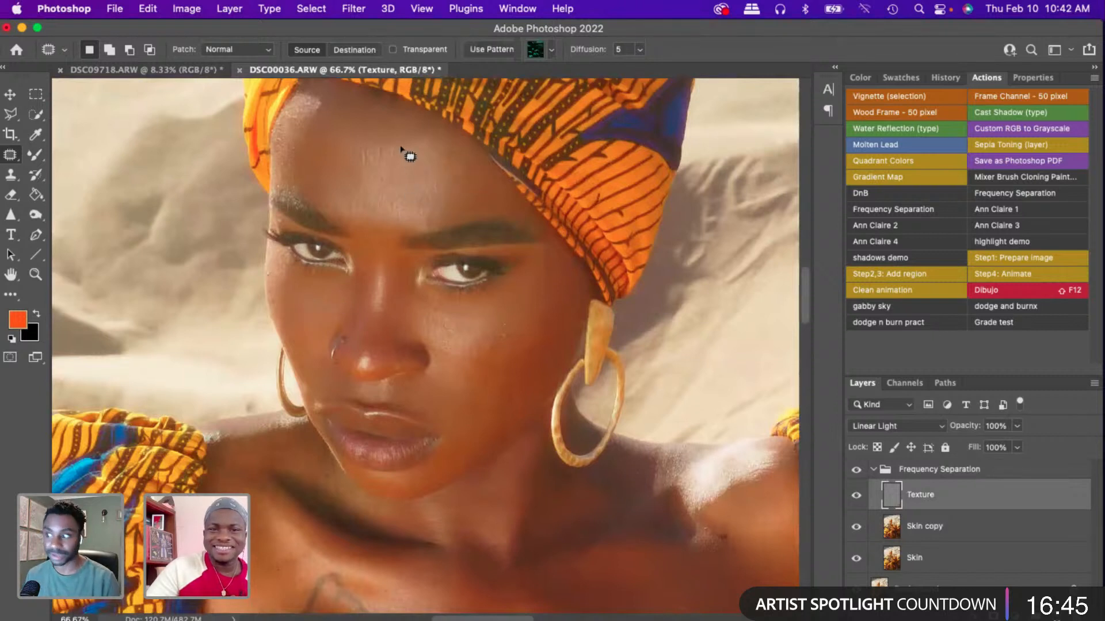
pyautogui.moveTo(380, 142)
pyautogui.mouseDown()
pyautogui.moveTo(348, 145)
pyautogui.moveTo(345, 156)
pyautogui.moveTo(373, 171)
pyautogui.moveTo(401, 165)
pyautogui.moveTo(394, 159)
pyautogui.moveTo(392, 196)
pyautogui.mouseUp()
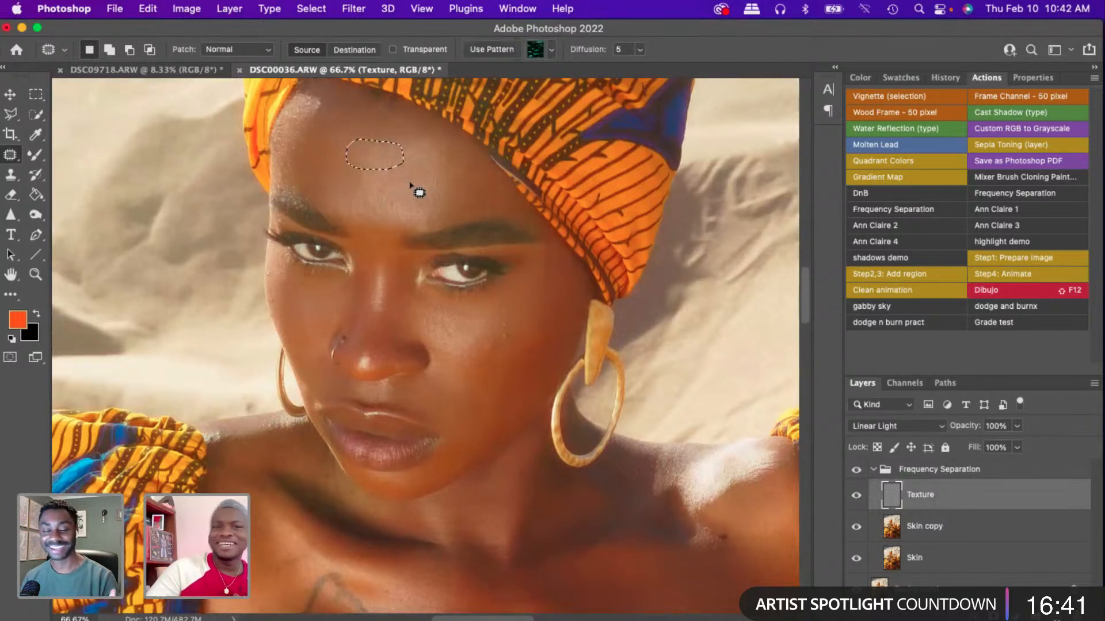
pyautogui.press('cmd+d')
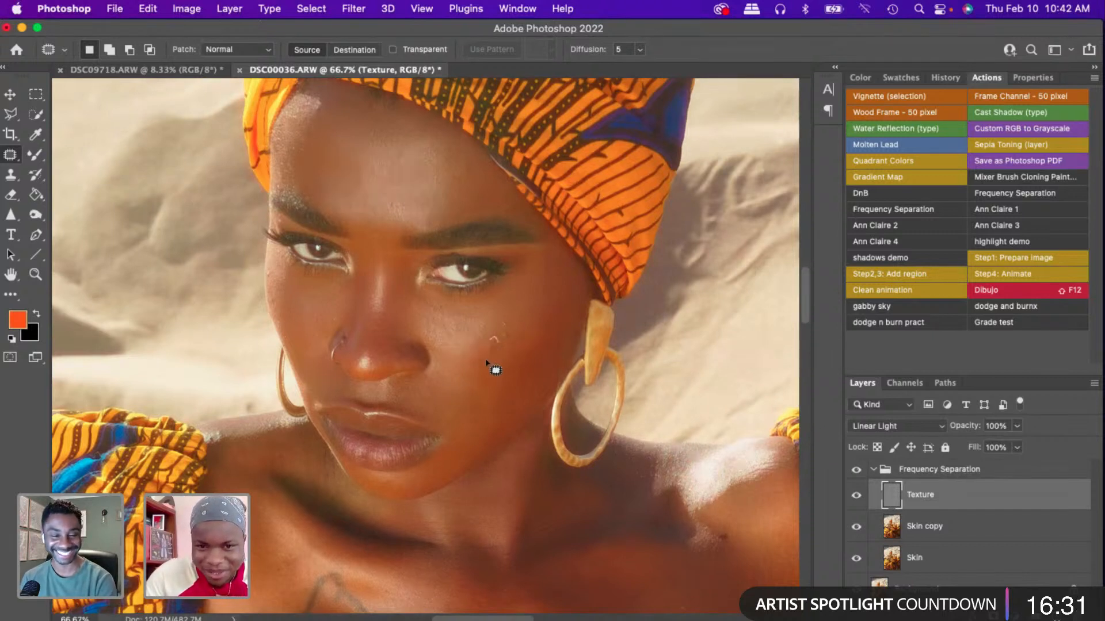
# - Patch the remaining texture spots on the earring-side cheek, the temple and the forehead near the headwrap
pyautogui.moveTo(506, 361)
pyautogui.mouseDown()
pyautogui.moveTo(491, 378)
pyautogui.moveTo(467, 378)
pyautogui.moveTo(479, 352)
pyautogui.moveTo(461, 363)
pyautogui.moveTo(471, 373)
pyautogui.mouseUp()
pyautogui.press('super+d')
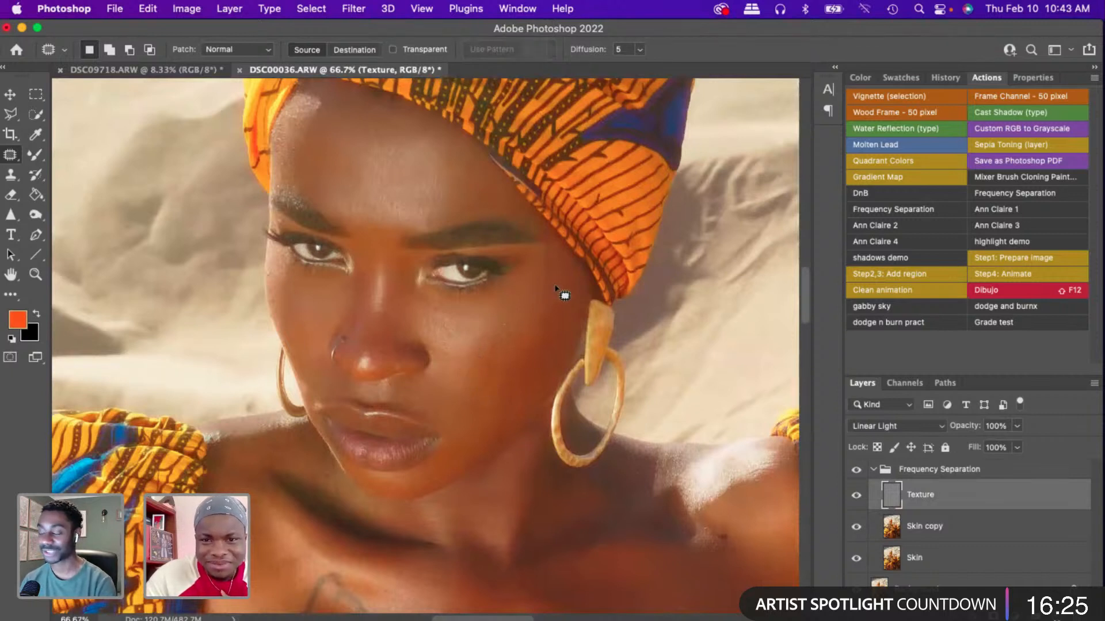
pyautogui.moveTo(550, 301)
pyautogui.mouseDown()
pyautogui.moveTo(546, 314)
pyautogui.moveTo(547, 272)
pyautogui.moveTo(554, 318)
pyautogui.mouseUp()
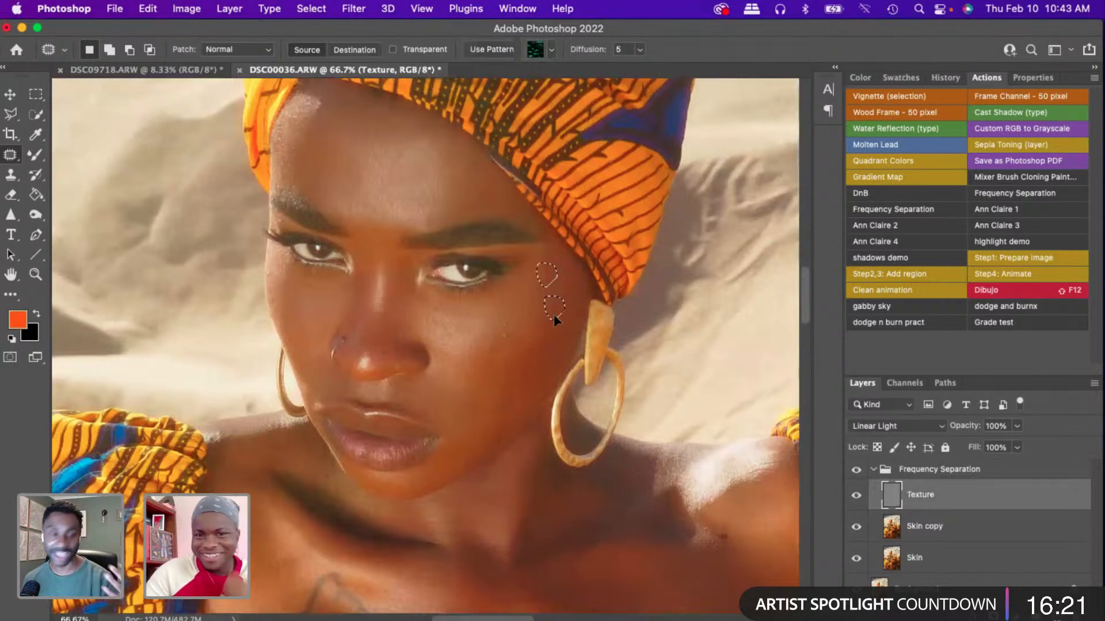
pyautogui.press('super+d')
pyautogui.moveTo(470, 171)
pyautogui.mouseDown()
pyautogui.moveTo(448, 189)
pyautogui.moveTo(479, 203)
pyautogui.mouseUp()
pyautogui.press('super+d')
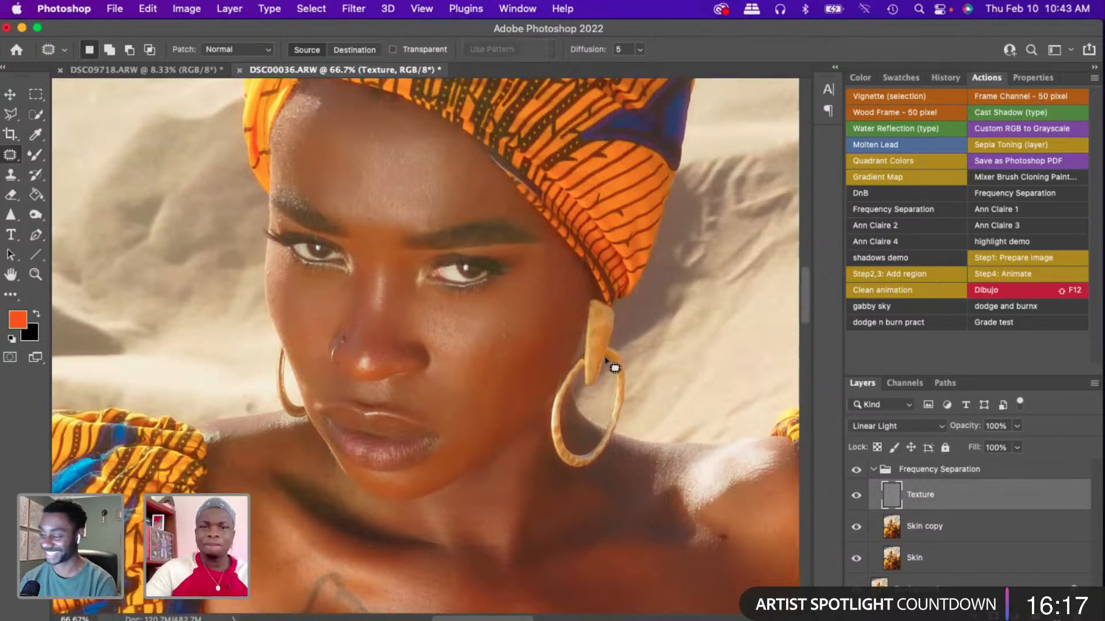
# - Compare the face with and without the Frequency Separation group and examine the retouched skin close up and at 50%
pyautogui.click(855, 471)
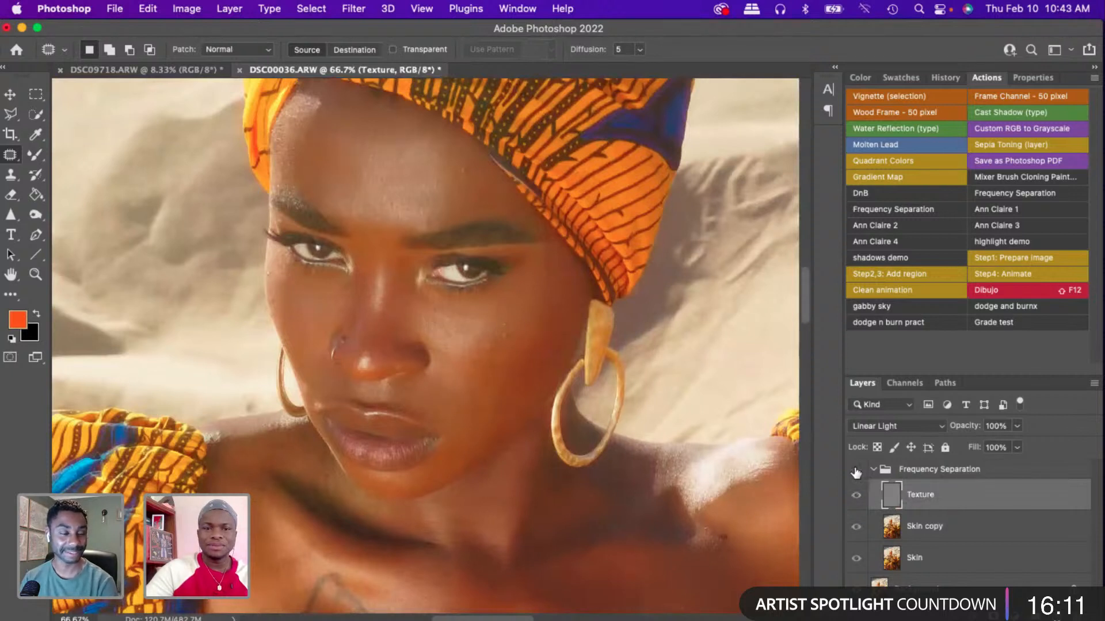
pyautogui.click(856, 471)
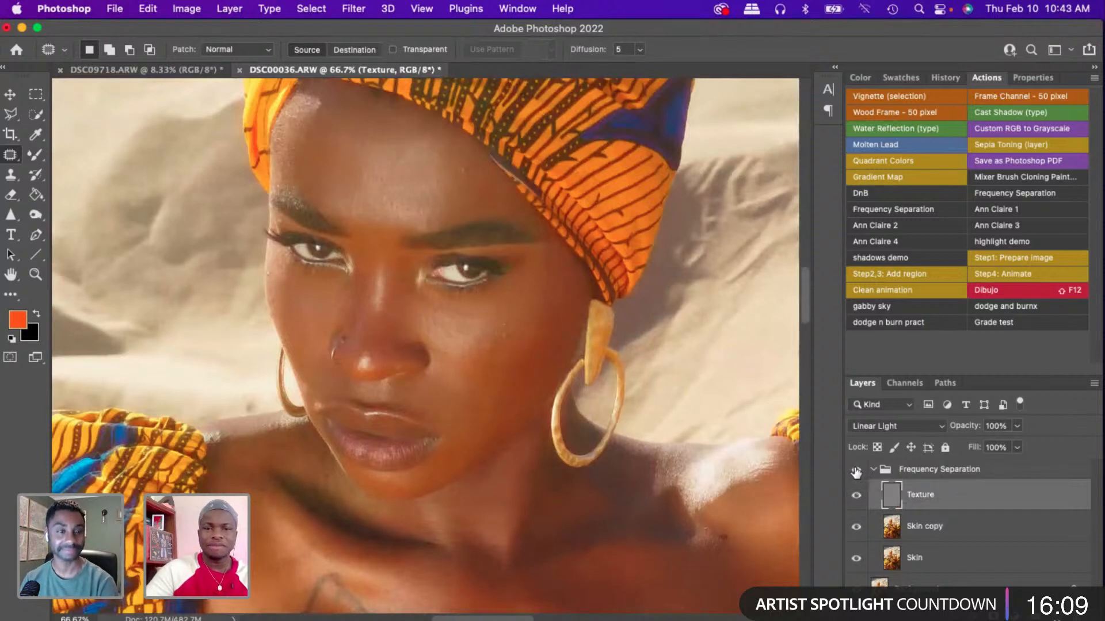
pyautogui.press('super+equal')
pyautogui.press('super+equal')
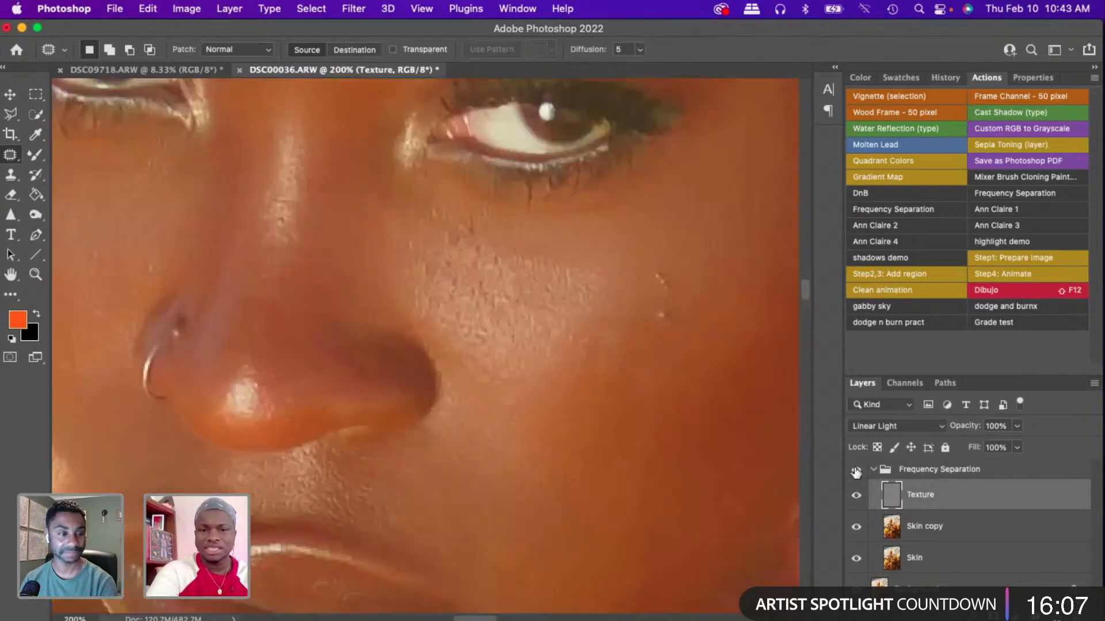
pyautogui.press('super+minus')
pyautogui.press('super+minus')
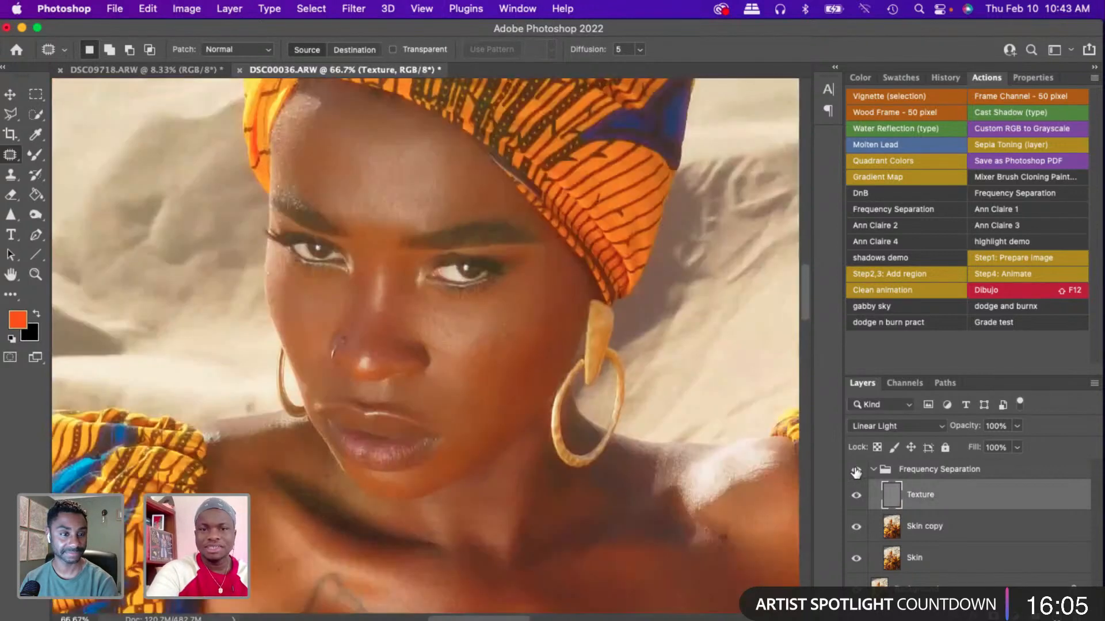
pyautogui.press('super+minus')
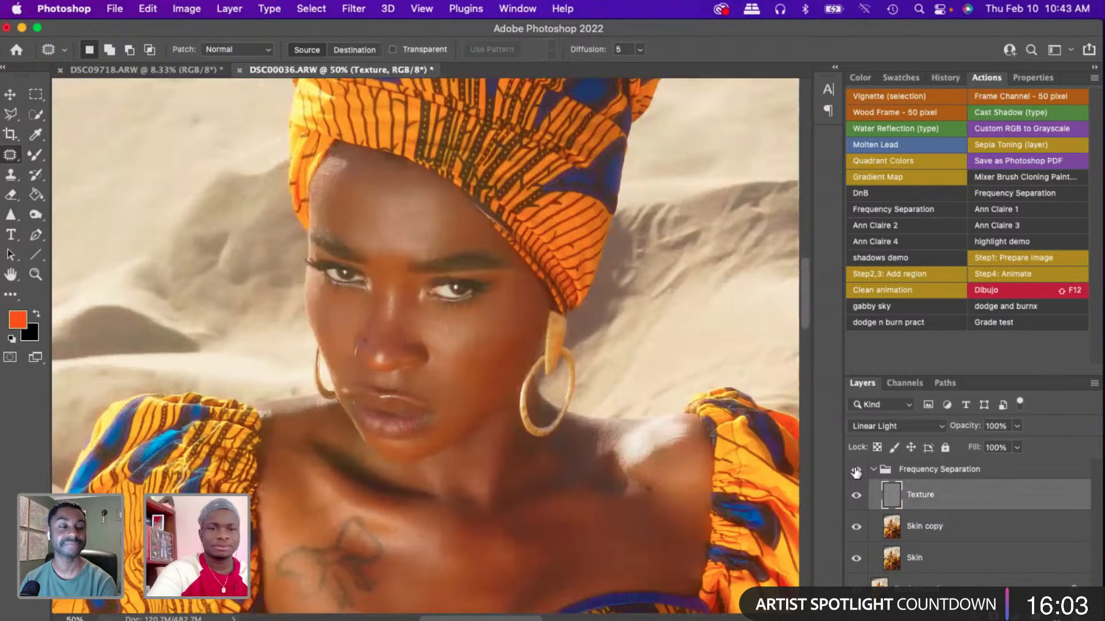
pyautogui.press('super+minus')
pyautogui.press('super+equal')
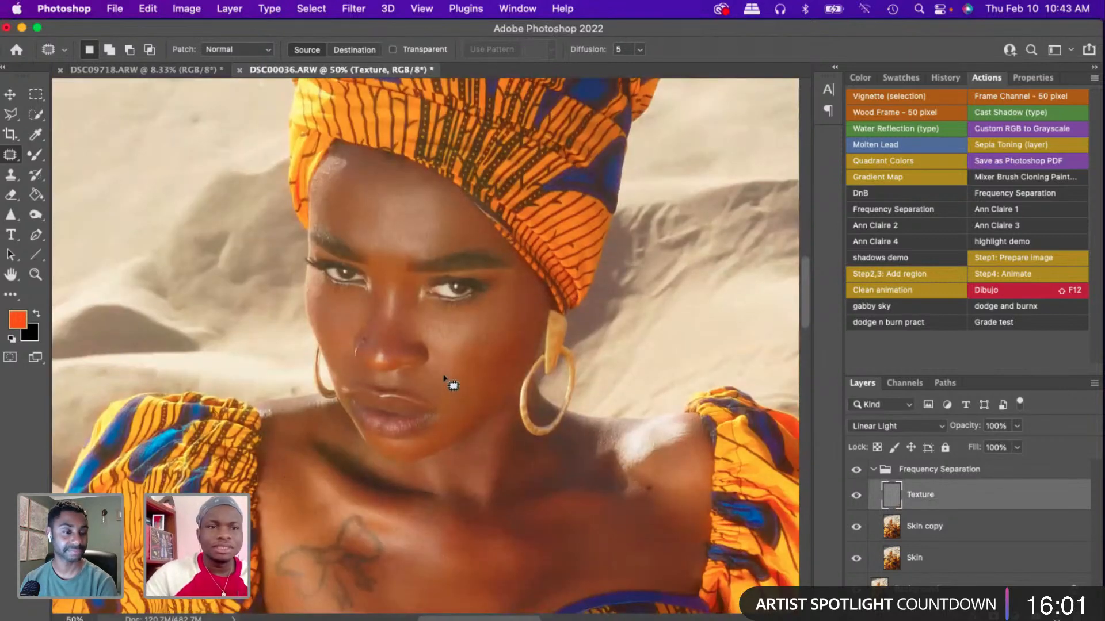
# - Smooth the chest skin tones on the Skin copy layer using the Mixer Brush at size 150
pyautogui.scroll(-4, 444, 379)
pyautogui.scroll(-3, 493, 456)
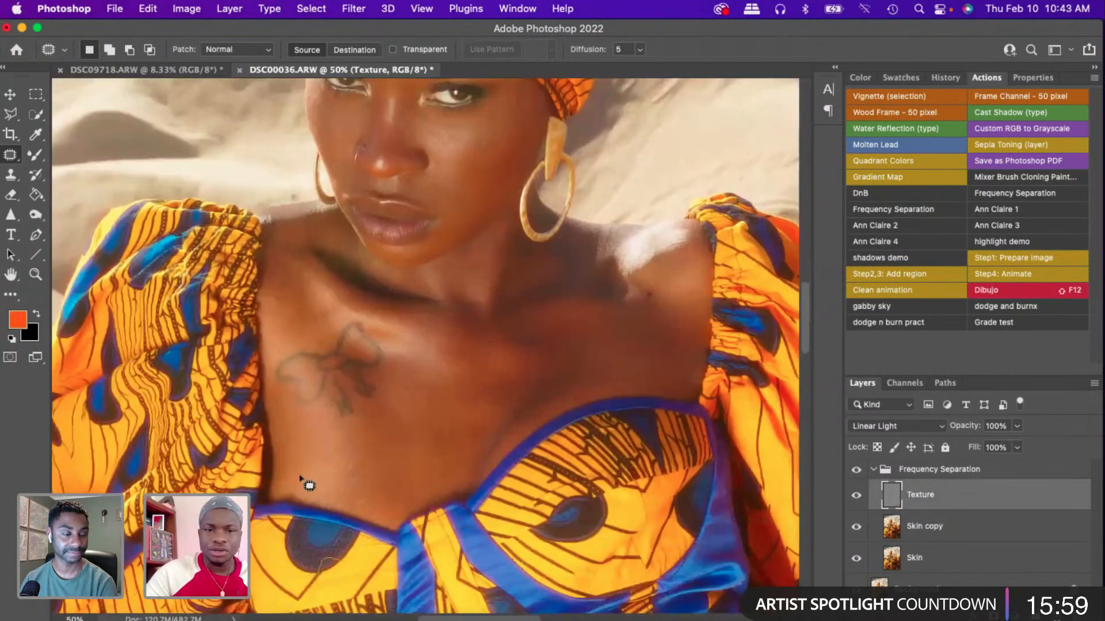
pyautogui.click(35, 154)
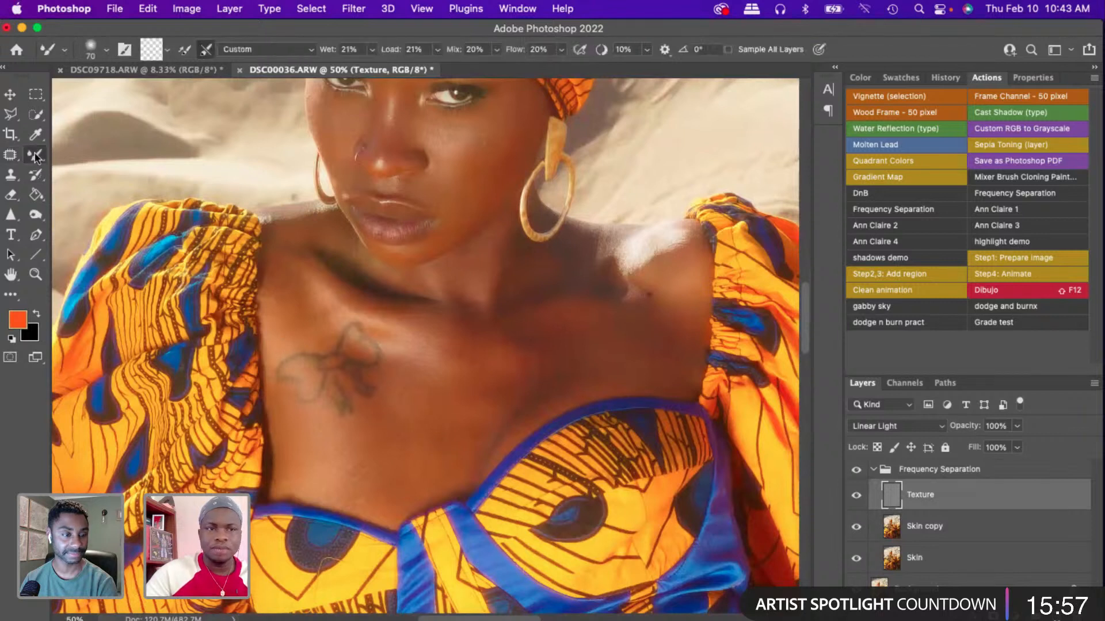
pyautogui.click(877, 528)
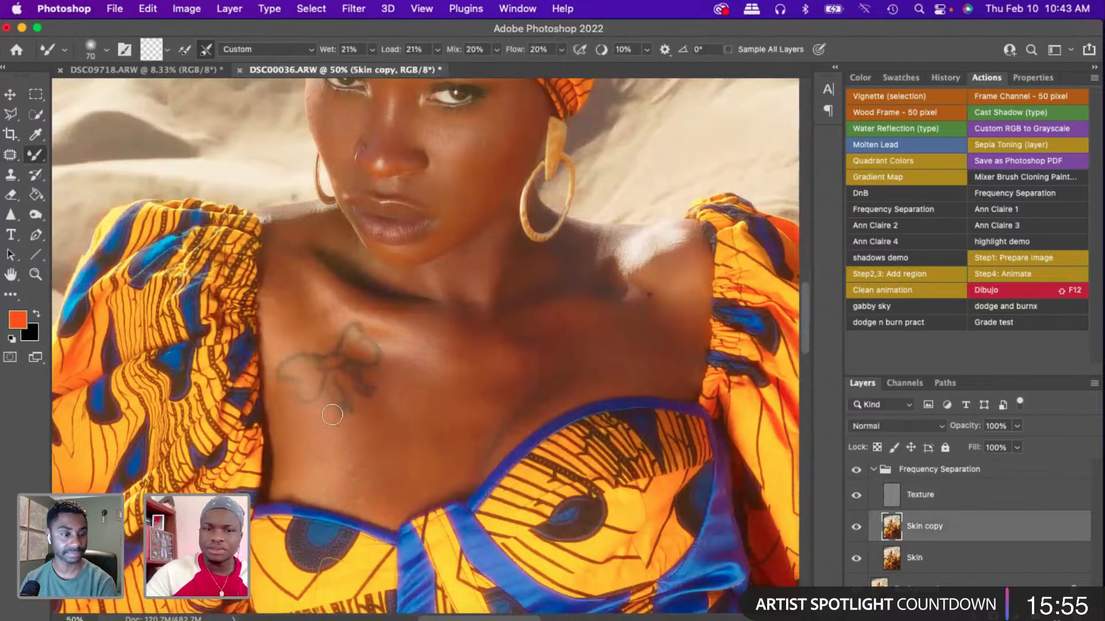
pyautogui.press(']')
pyautogui.press(']')
pyautogui.press(']')
pyautogui.press(']')
pyautogui.press(']')
pyautogui.press(']')
pyautogui.press('[')
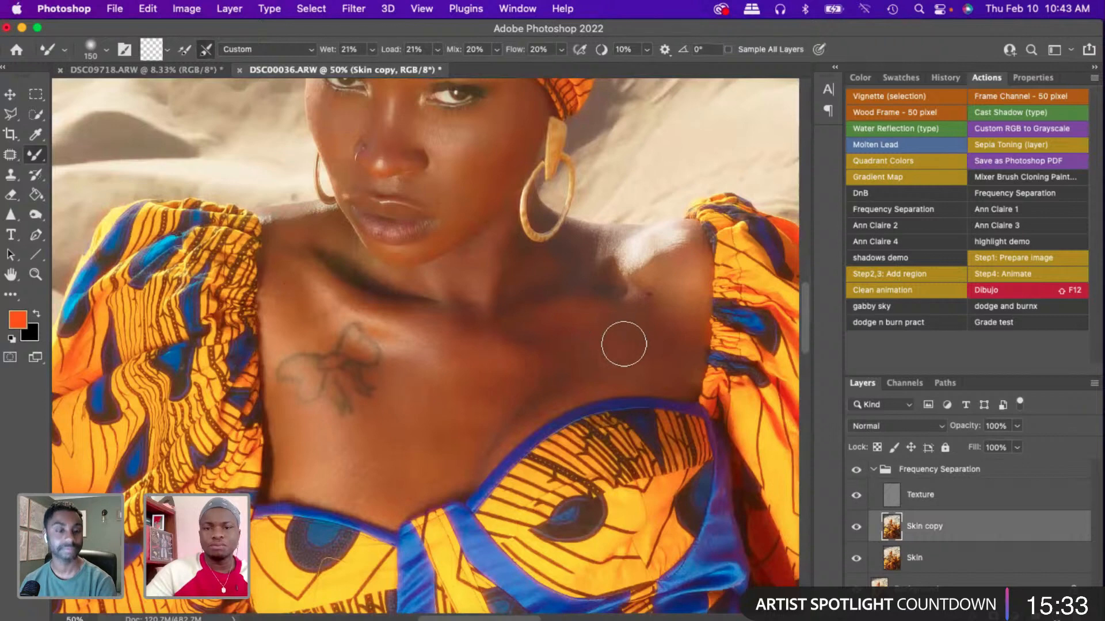
# - Patch away the lower strands of the chest's bow tattoo on the Texture and Skin copy layers, sampling clean skin nearby
pyautogui.click(9, 155)
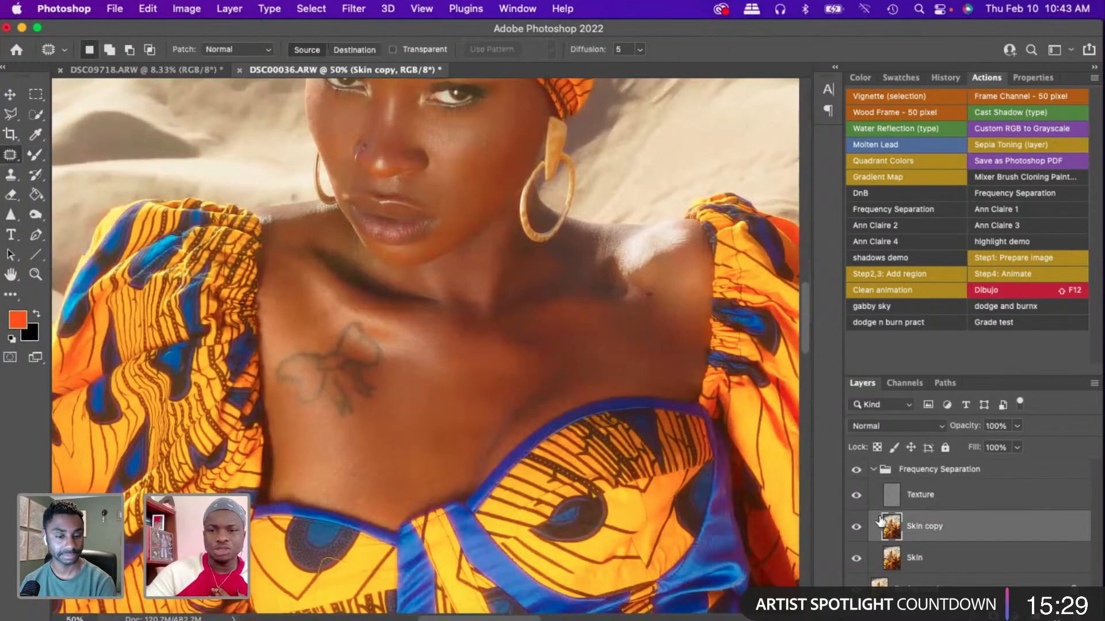
pyautogui.click(897, 502)
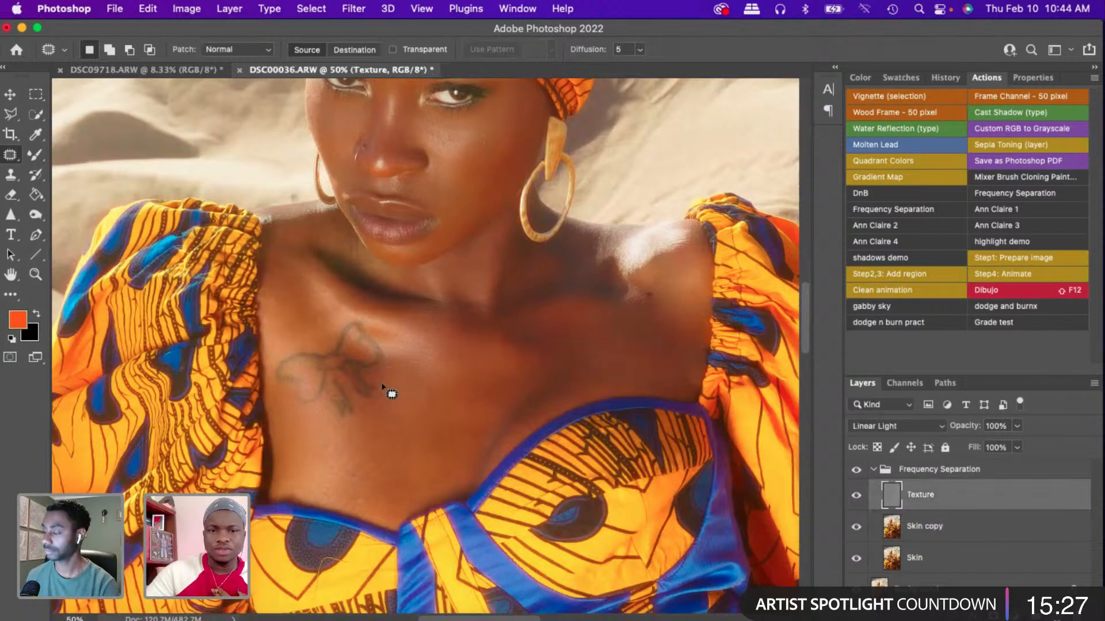
pyautogui.moveTo(352, 369); pyautogui.dragTo(378, 406)
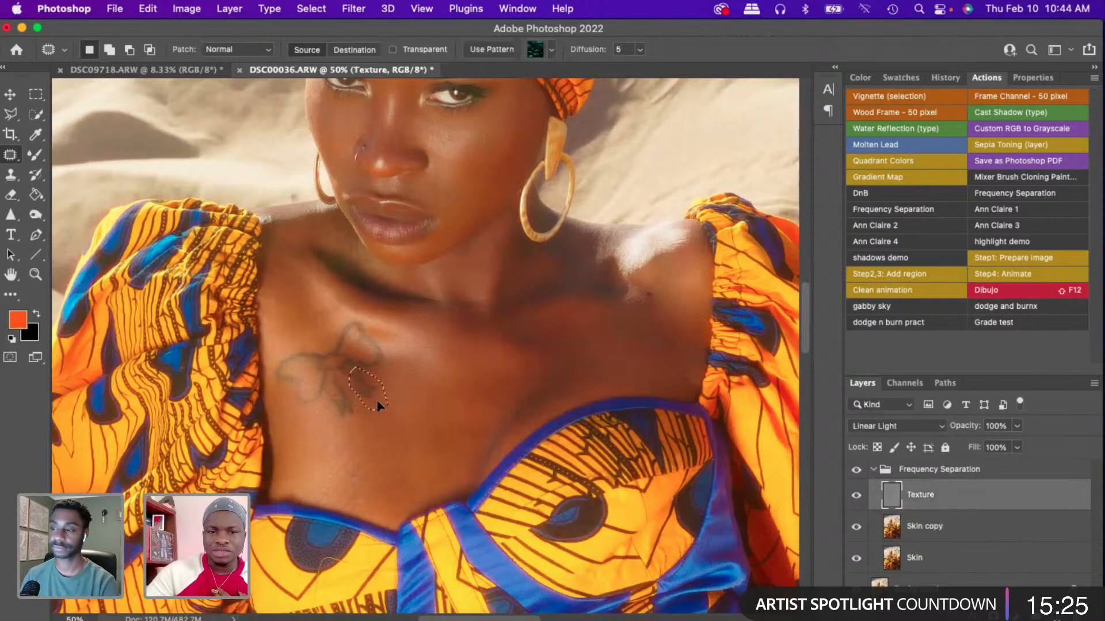
pyautogui.click(921, 526)
pyautogui.moveTo(352, 368); pyautogui.dragTo(402, 427)
pyautogui.hotkey('ctrl', 'd')
pyautogui.moveTo(345, 379)
pyautogui.mouseDown()
pyautogui.moveTo(323, 410)
pyautogui.moveTo(354, 426)
pyautogui.mouseUp()
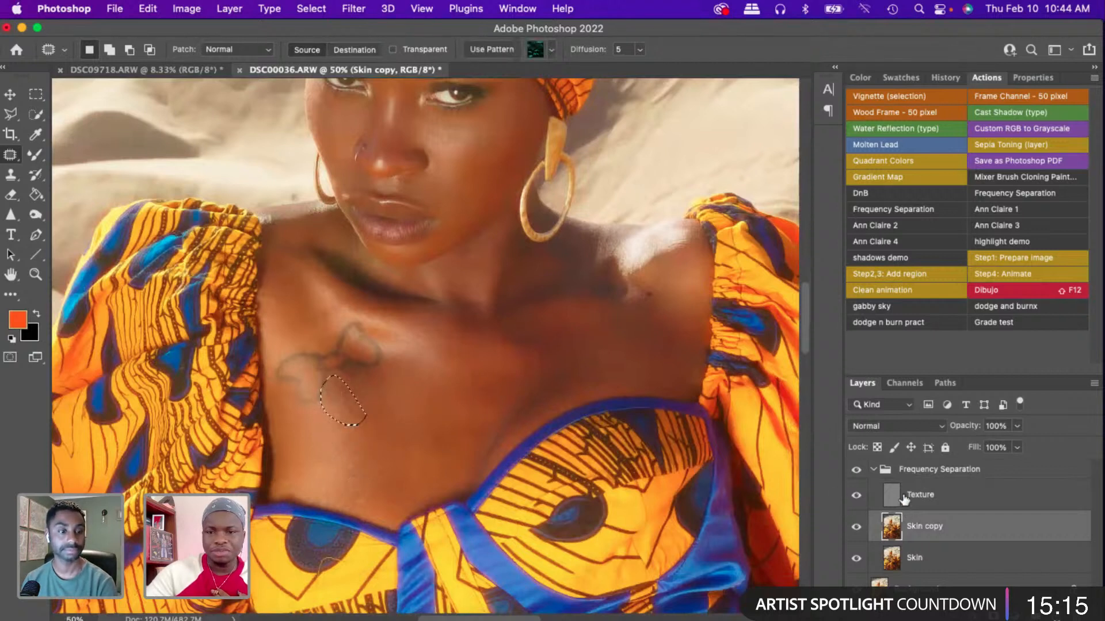
pyautogui.hotkey('alt', ']')
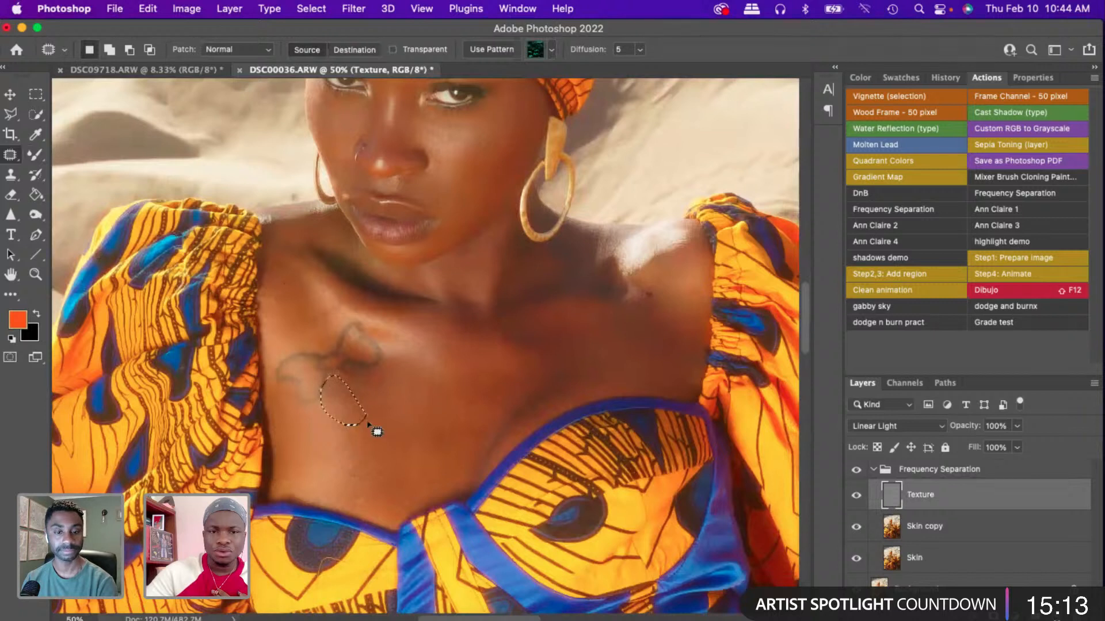
pyautogui.hotkey('ctrl', 'd')
# - Patch out the bow tattoo's loop nearest the sleeve with clean chest skin, working on the Texture and Skin copy layers
pyautogui.moveTo(338, 379)
pyautogui.mouseDown()
pyautogui.moveTo(316, 347)
pyautogui.moveTo(273, 355)
pyautogui.moveTo(281, 391)
pyautogui.moveTo(301, 411)
pyautogui.moveTo(337, 408)
pyautogui.mouseUp()
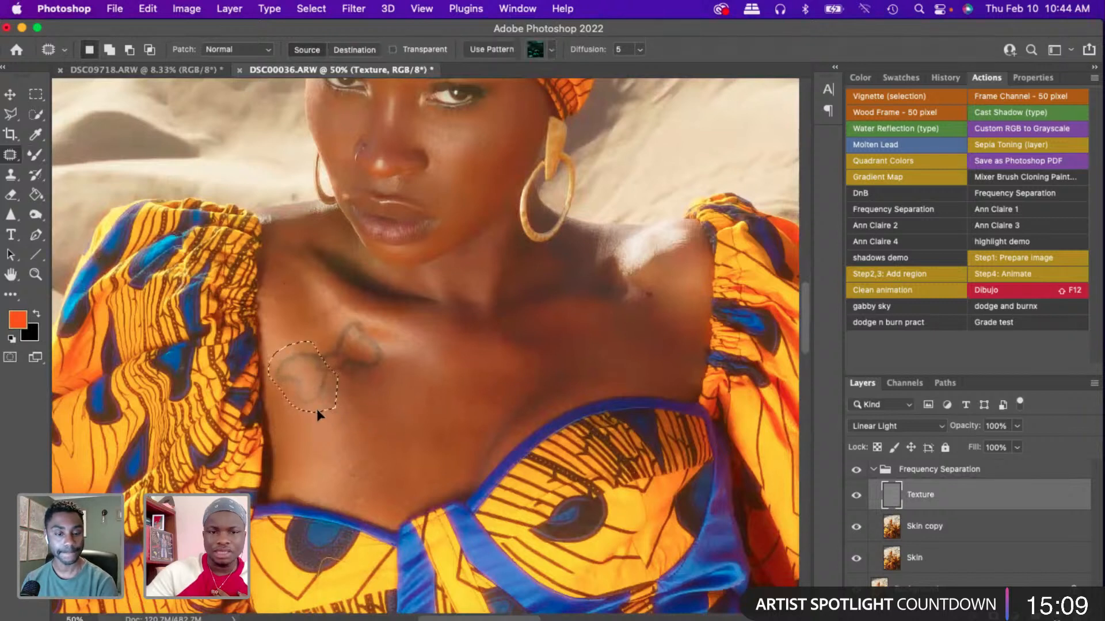
pyautogui.hotkey('ctrl', 'z')
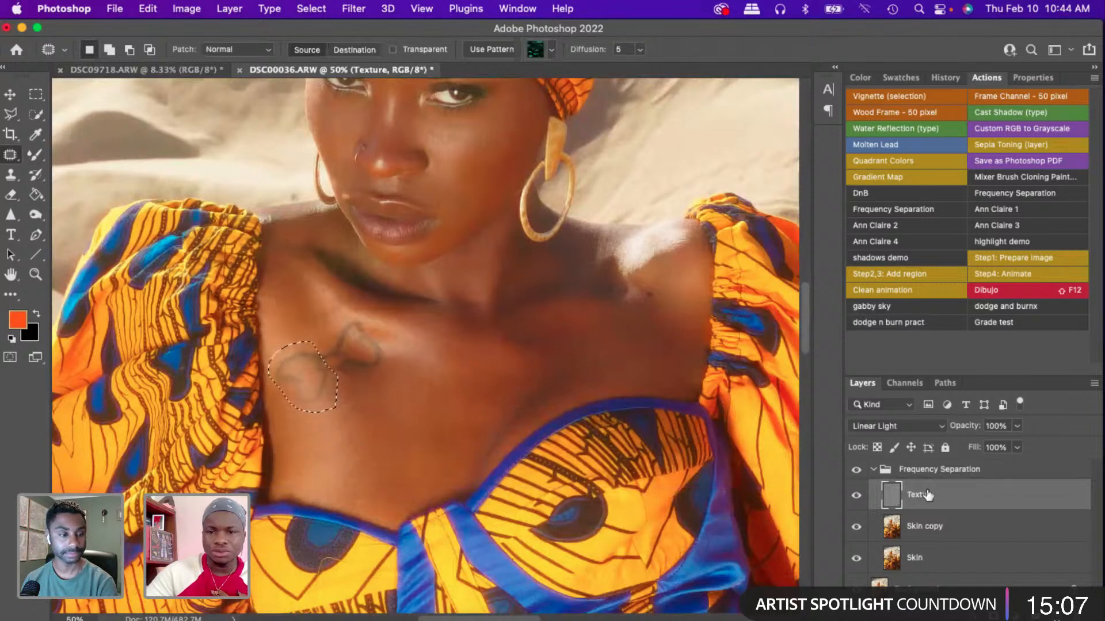
pyautogui.click(895, 536)
pyautogui.moveTo(337, 405)
pyautogui.mouseDown()
pyautogui.moveTo(320, 407)
pyautogui.moveTo(342, 465)
pyautogui.mouseUp()
pyautogui.click(342, 464)
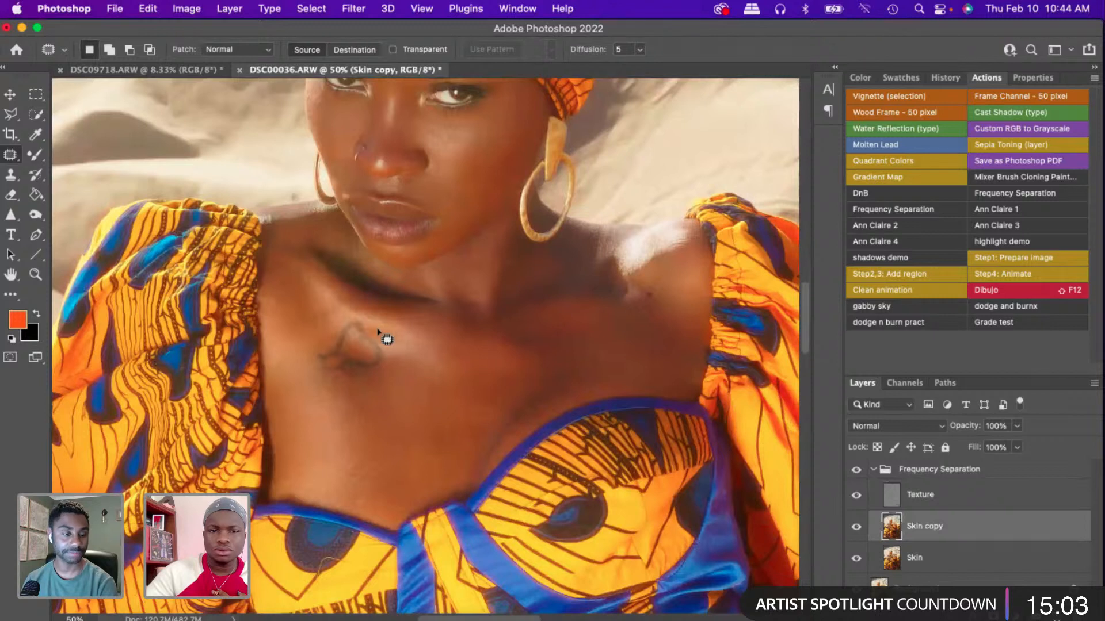
# - Patch out the tattoo's remaining loop below the collarbone on Skin copy and clean up its traces on Texture
pyautogui.moveTo(336, 326)
pyautogui.mouseDown()
pyautogui.moveTo(312, 367)
pyautogui.moveTo(325, 382)
pyautogui.moveTo(372, 382)
pyautogui.moveTo(386, 352)
pyautogui.moveTo(388, 386)
pyautogui.moveTo(410, 409)
pyautogui.mouseUp()
pyautogui.hotkey('alt', ']')
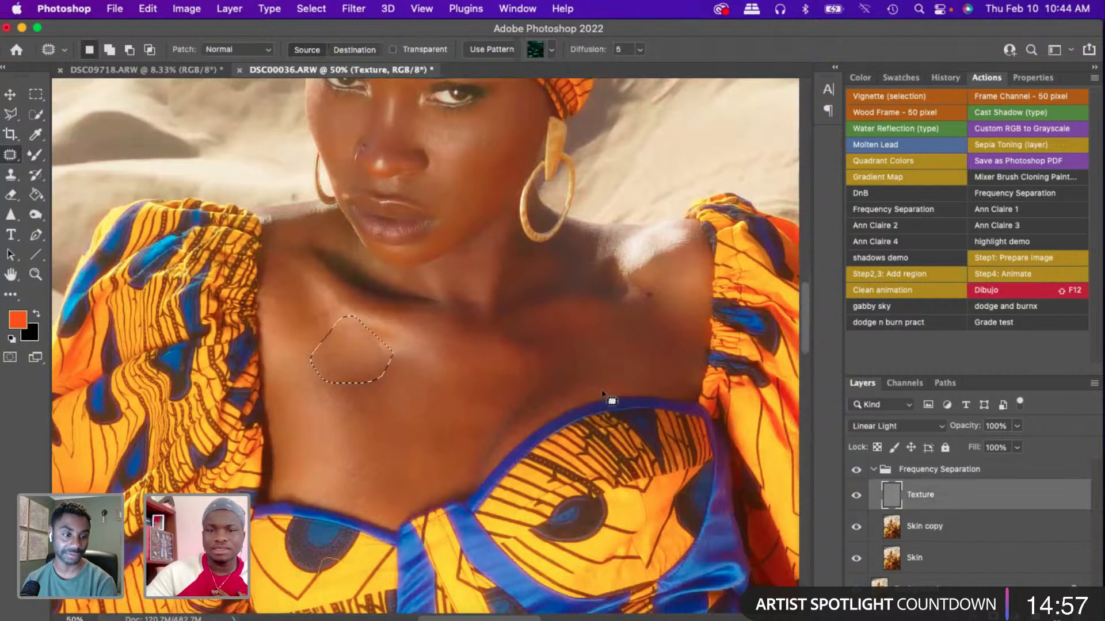
pyautogui.moveTo(364, 360); pyautogui.dragTo(406, 416)
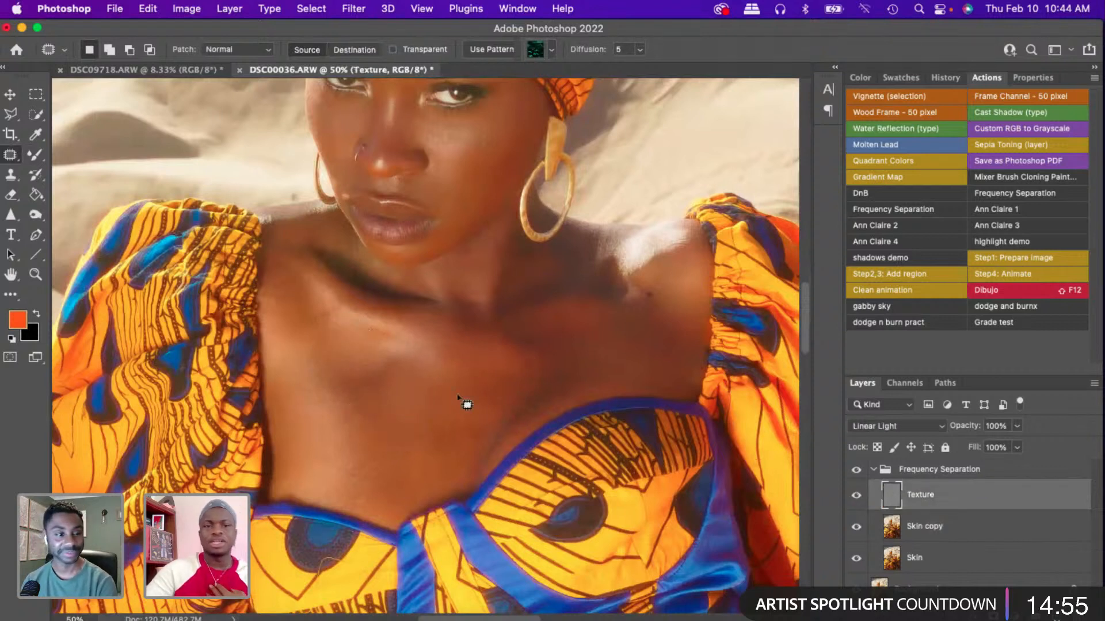
pyautogui.click(460, 400)
pyautogui.moveTo(355, 357)
pyautogui.mouseDown()
pyautogui.moveTo(331, 399)
pyautogui.moveTo(399, 389)
pyautogui.moveTo(408, 359)
pyautogui.moveTo(397, 397)
pyautogui.mouseUp()
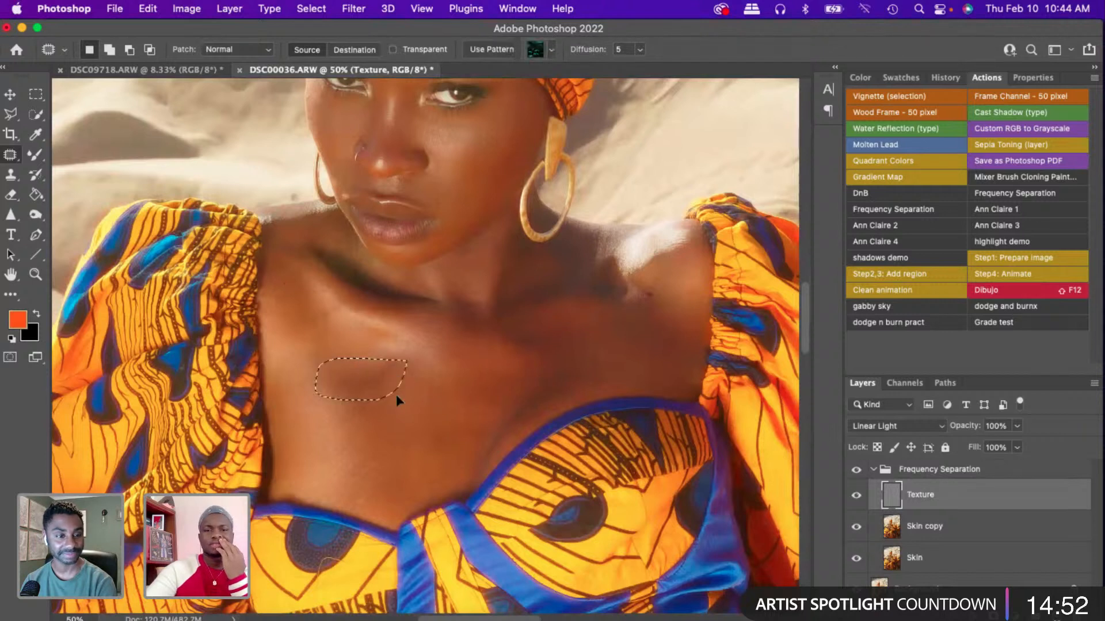
pyautogui.click(291, 406)
# - Blend the patched tattoo area into the surrounding chest skin on Skin copy with the Mixer Brush
pyautogui.click(946, 534)
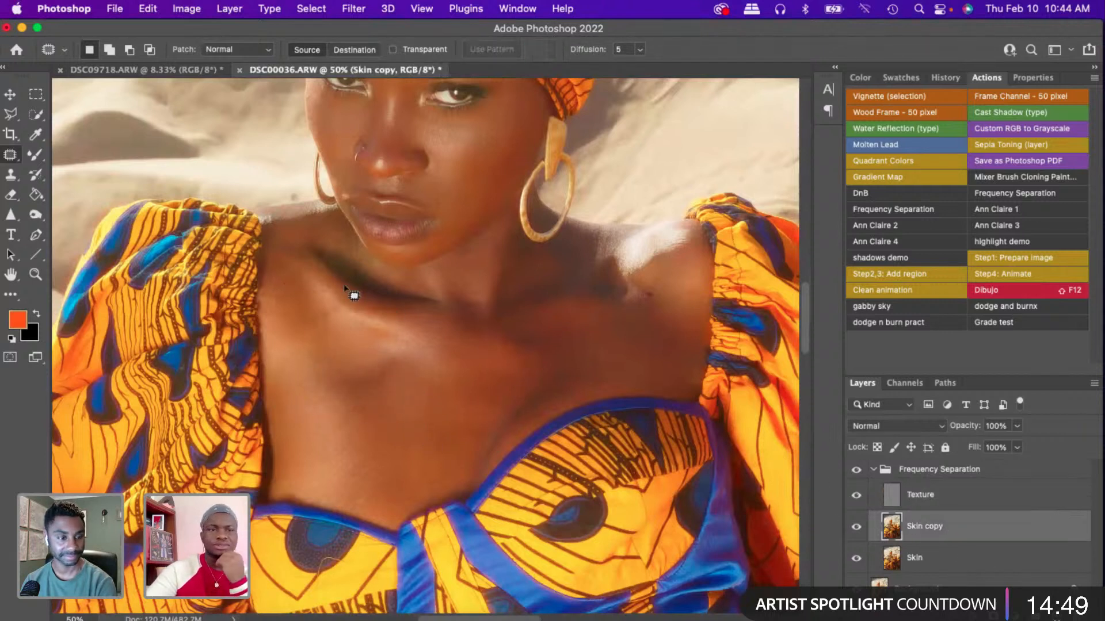
pyautogui.click(36, 155)
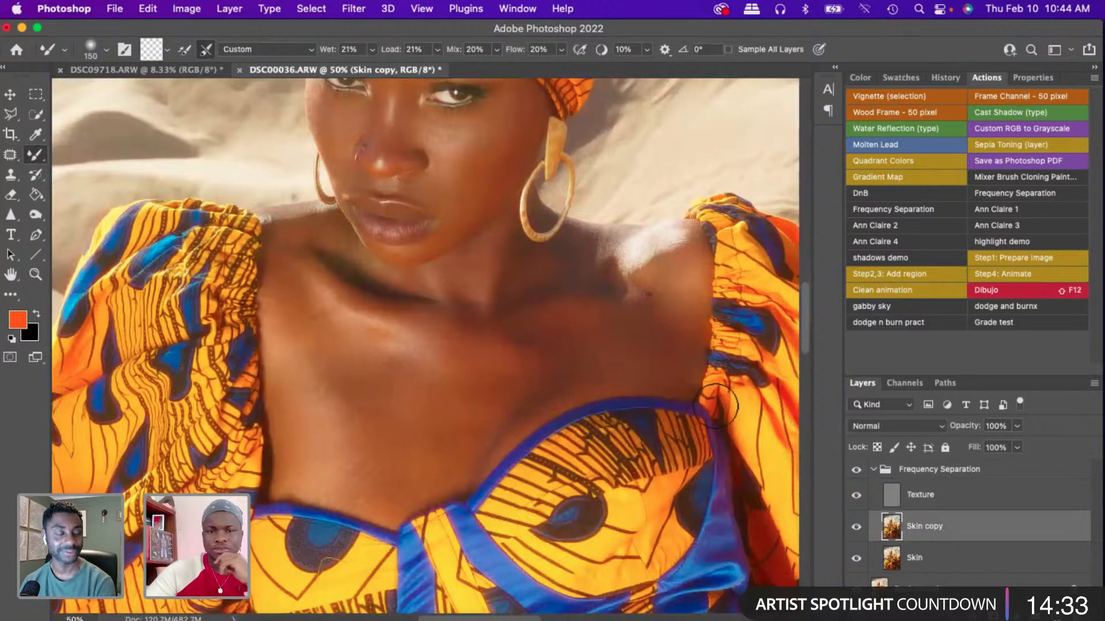
# - Compare the chest with and without the Frequency Separation group to check the tattoo removal
pyautogui.click(857, 472)
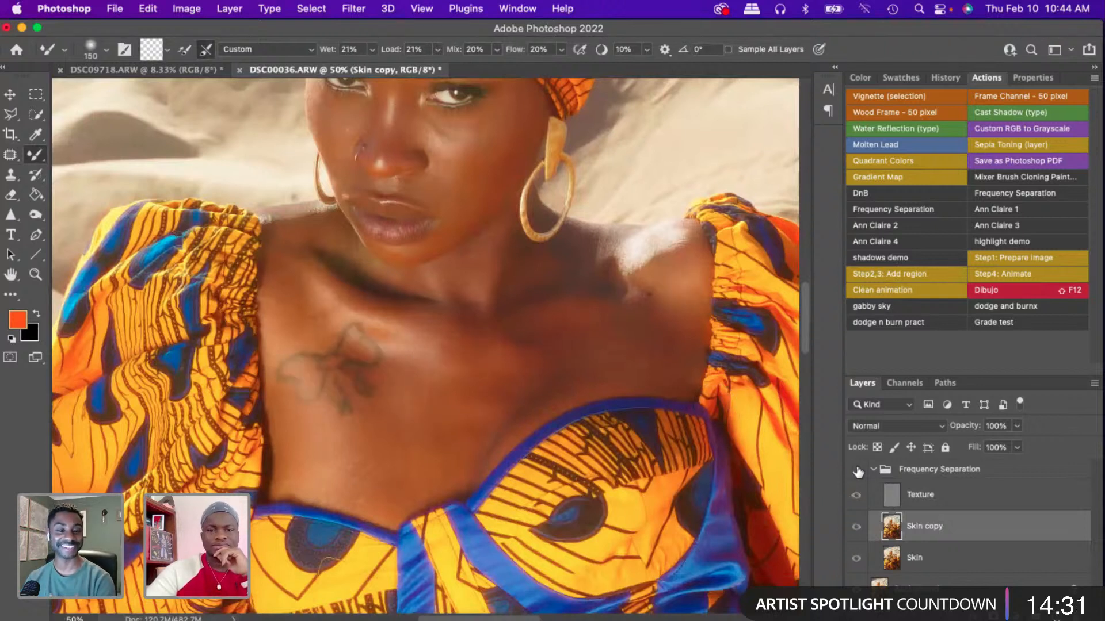
pyautogui.click(858, 472)
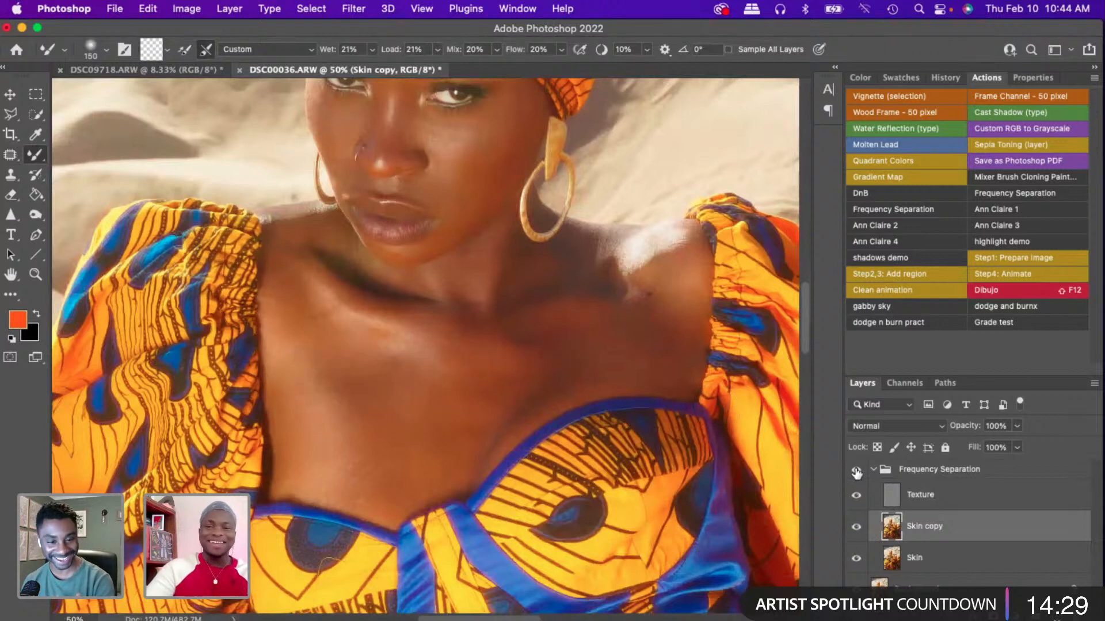
pyautogui.click(858, 472)
pyautogui.click(857, 472)
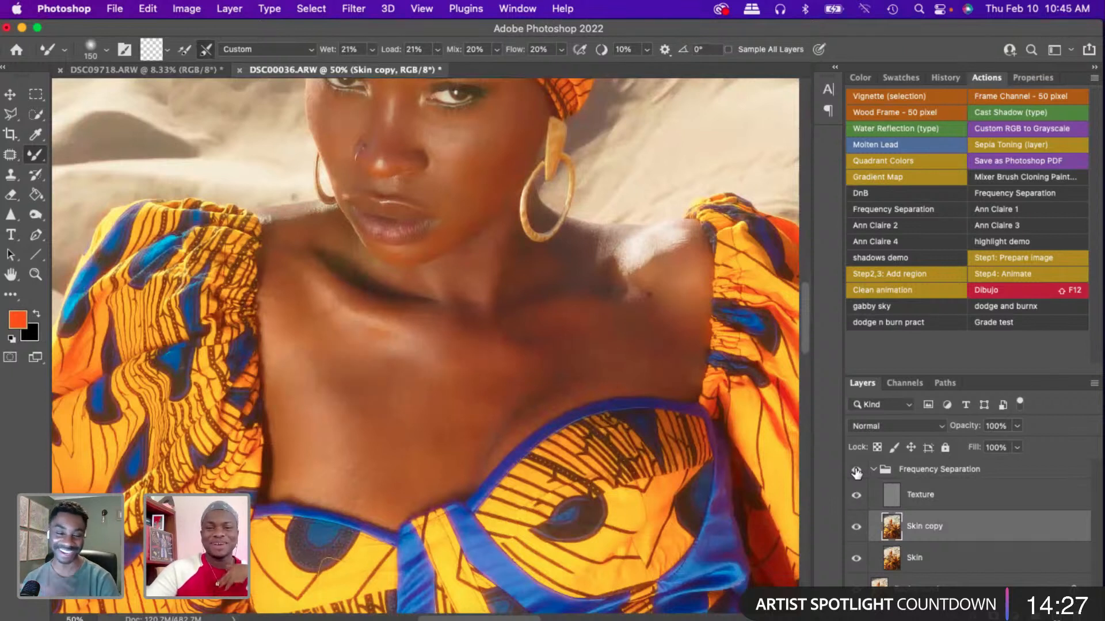
pyautogui.click(857, 472)
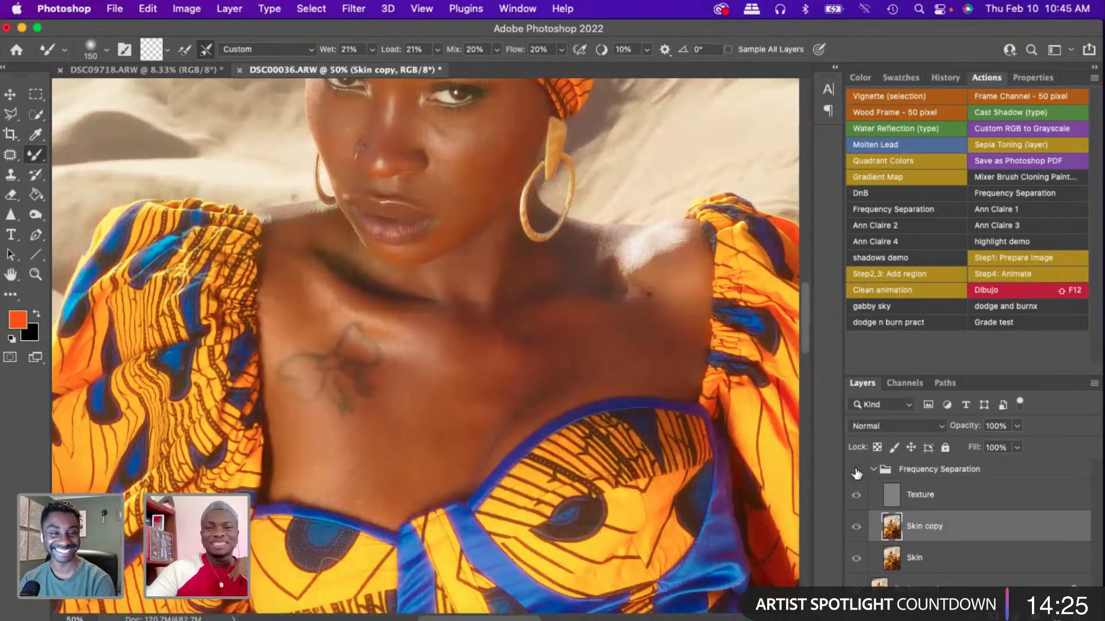
pyautogui.click(857, 472)
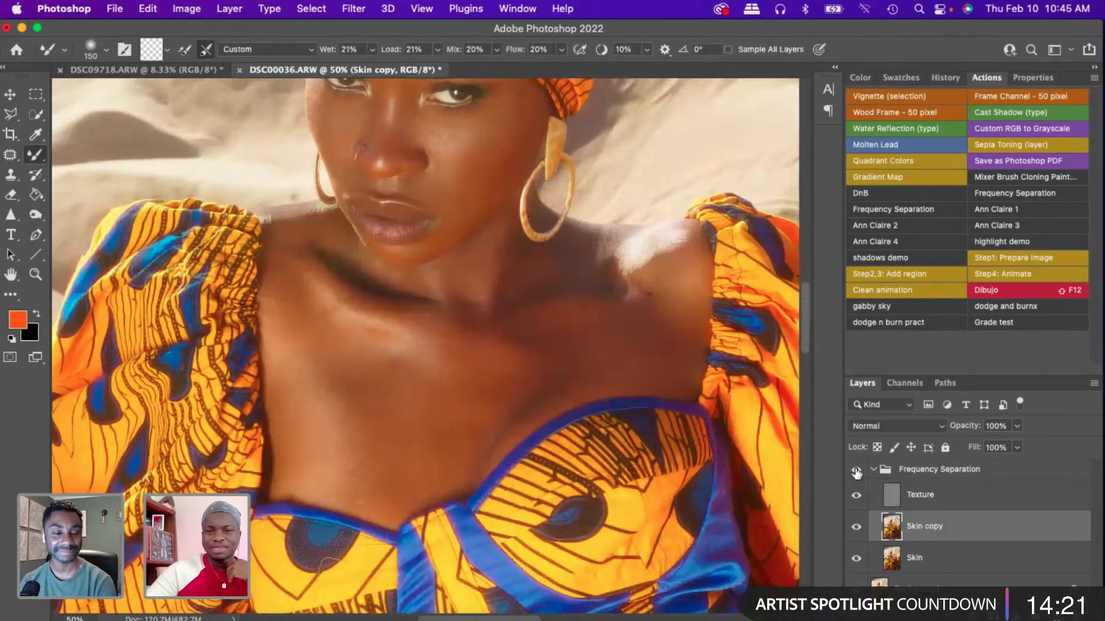
pyautogui.click(857, 472)
pyautogui.click(857, 471)
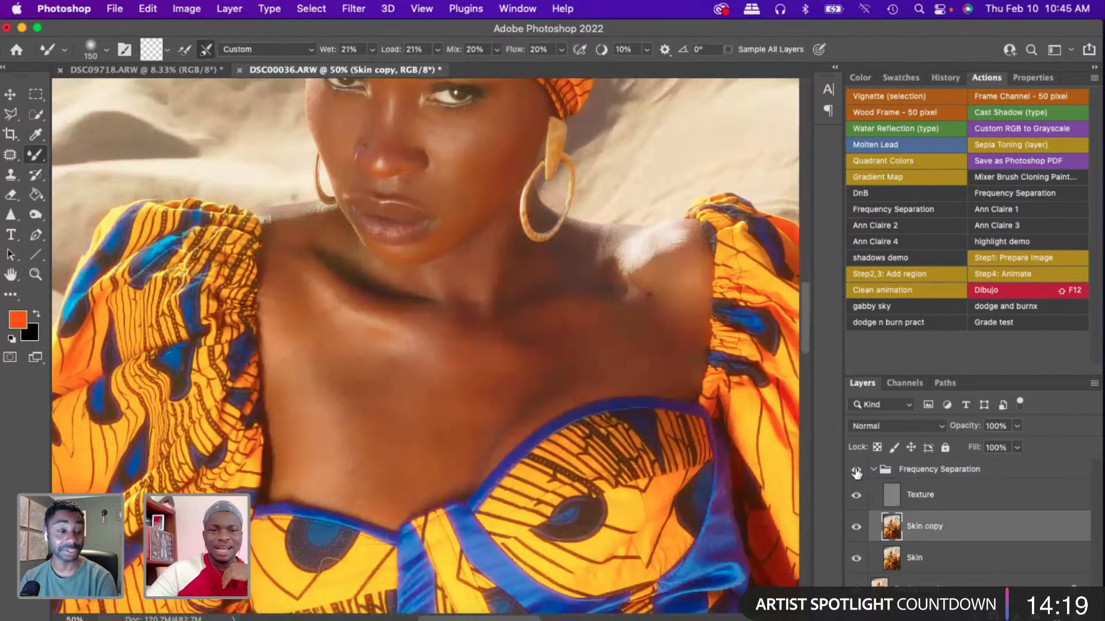
pyautogui.click(857, 471)
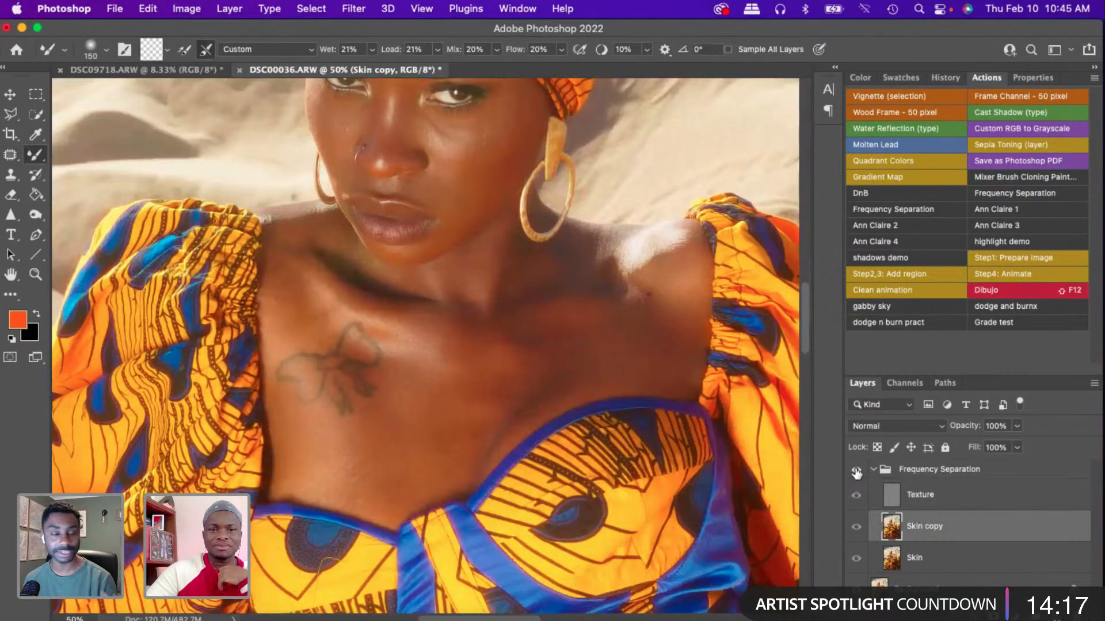
# - Show the Frequency Separation group again and examine the retouched skin across the whole portrait and up close
pyautogui.click(856, 472)
pyautogui.press('super+minus')
pyautogui.press('super+minus')
pyautogui.press('super+minus')
pyautogui.press('super+minus')
pyautogui.press('super+minus')
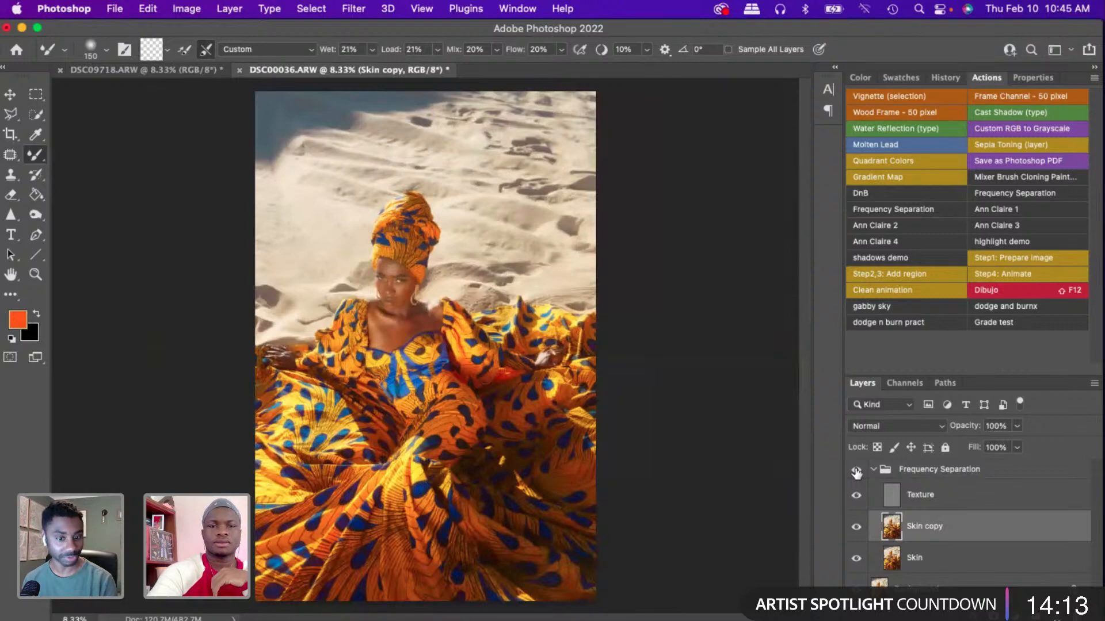
pyautogui.press('super+plus')
pyautogui.press('super+plus')
pyautogui.press('super+plus')
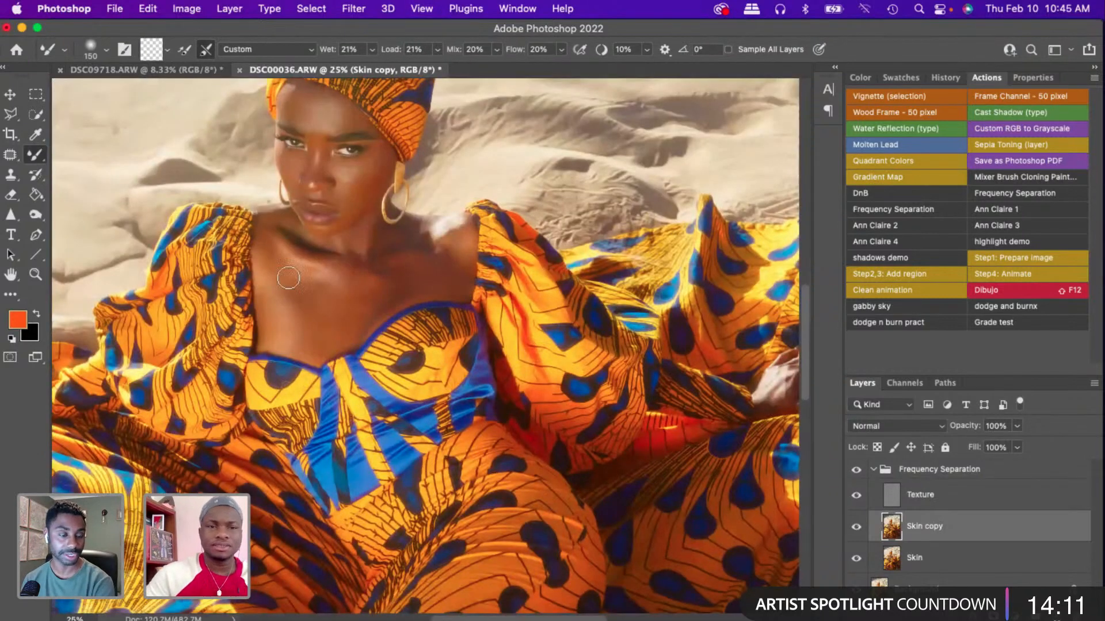
pyautogui.scroll(5, 288, 279)
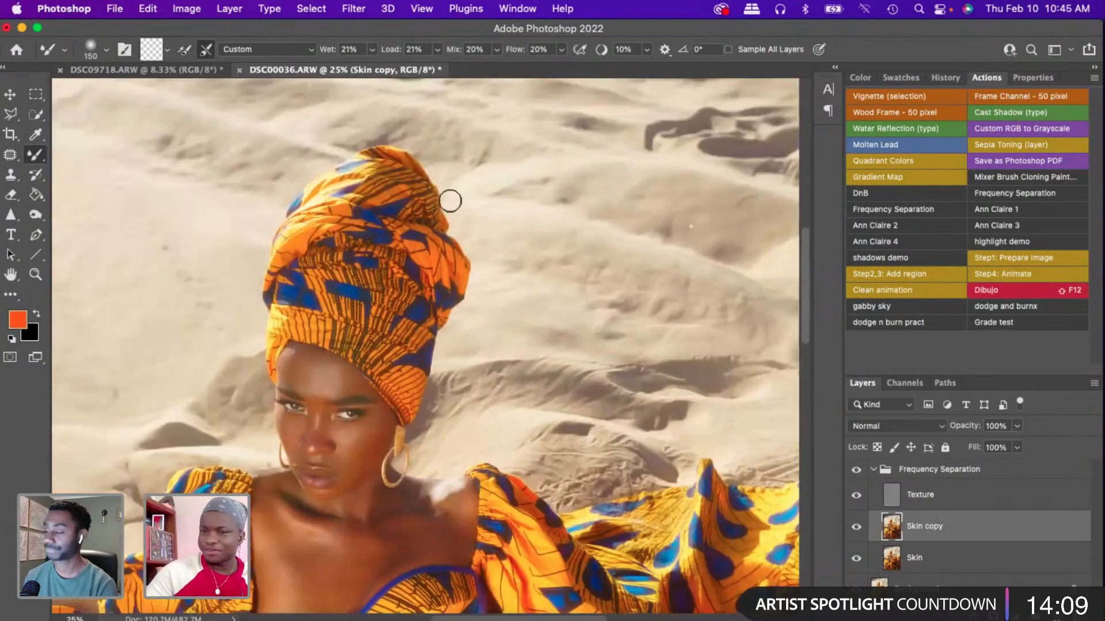
# - Run the "dodge n burn pract" action above the Texture layer to add a dodge and burn group
pyautogui.click(966, 499)
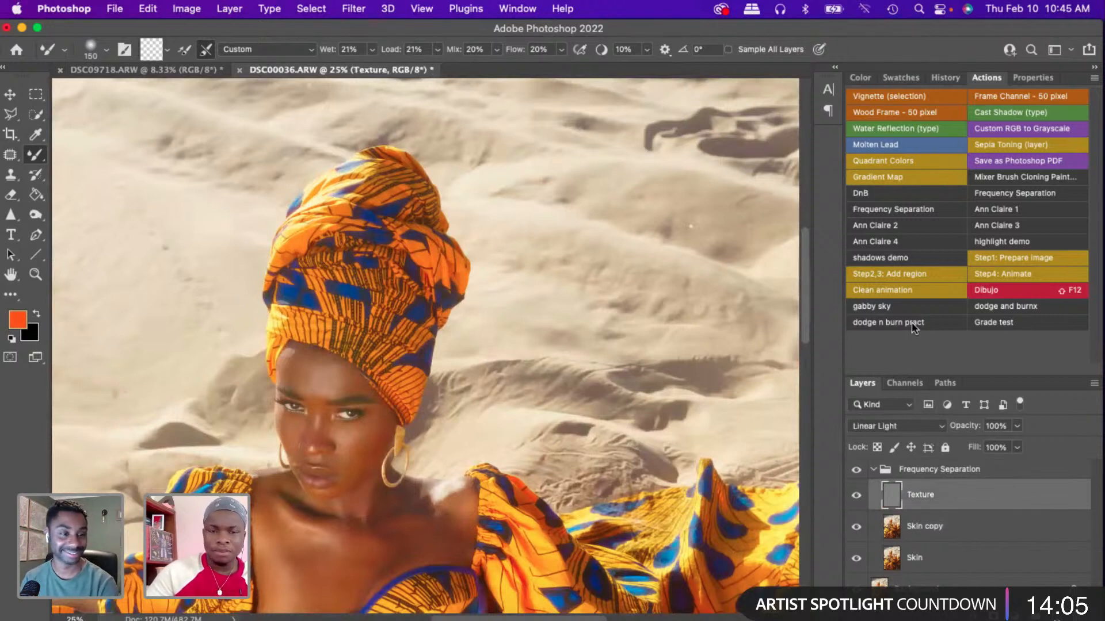
pyautogui.click(848, 323)
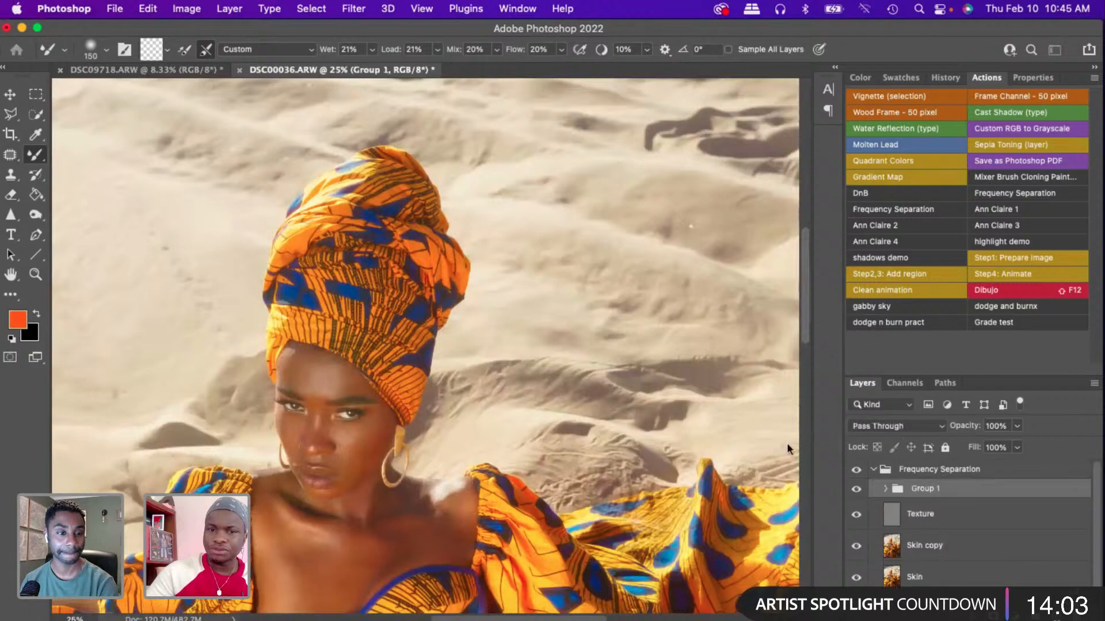
pyautogui.click(587, 266)
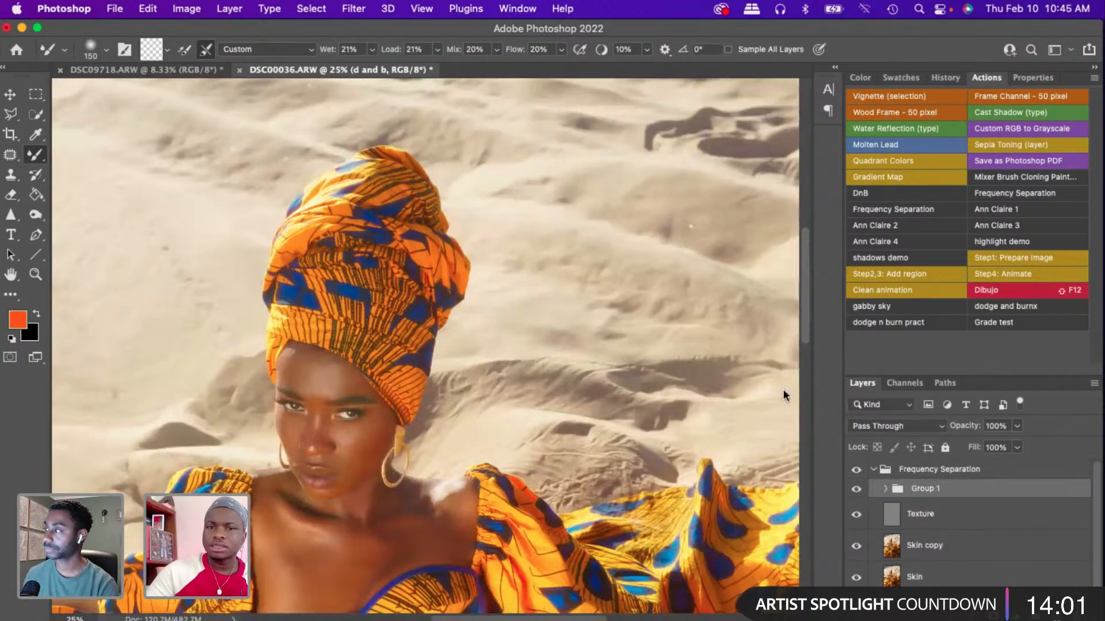
# - Switch from the Mixer Brush to the Brush tool and expand the "d and b" group
pyautogui.rightClick(37, 160)
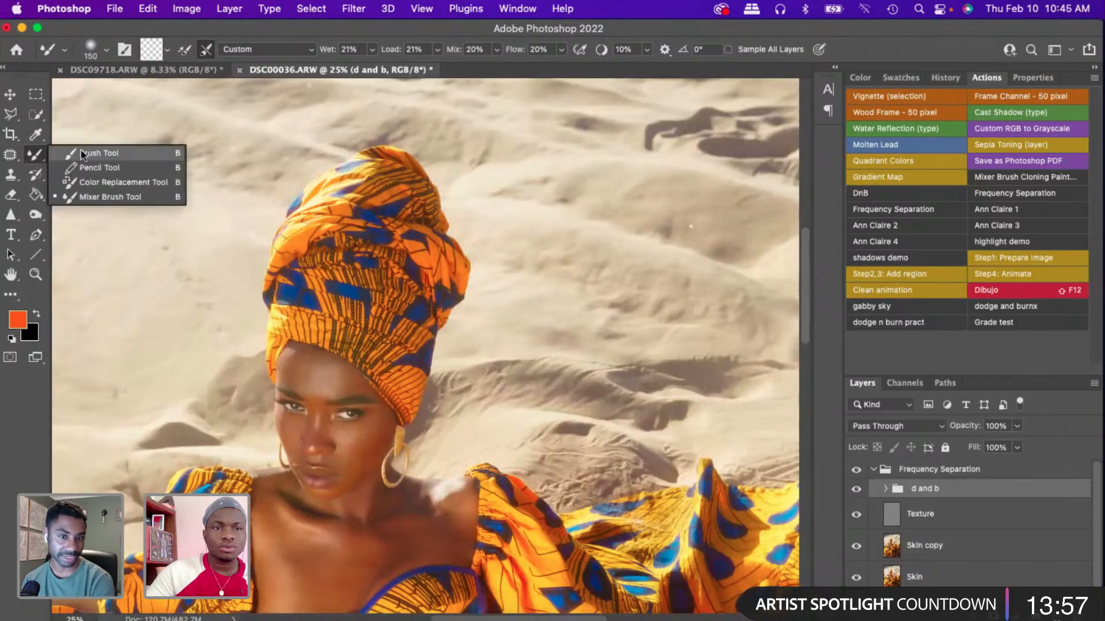
pyautogui.click(93, 151)
pyautogui.click(886, 489)
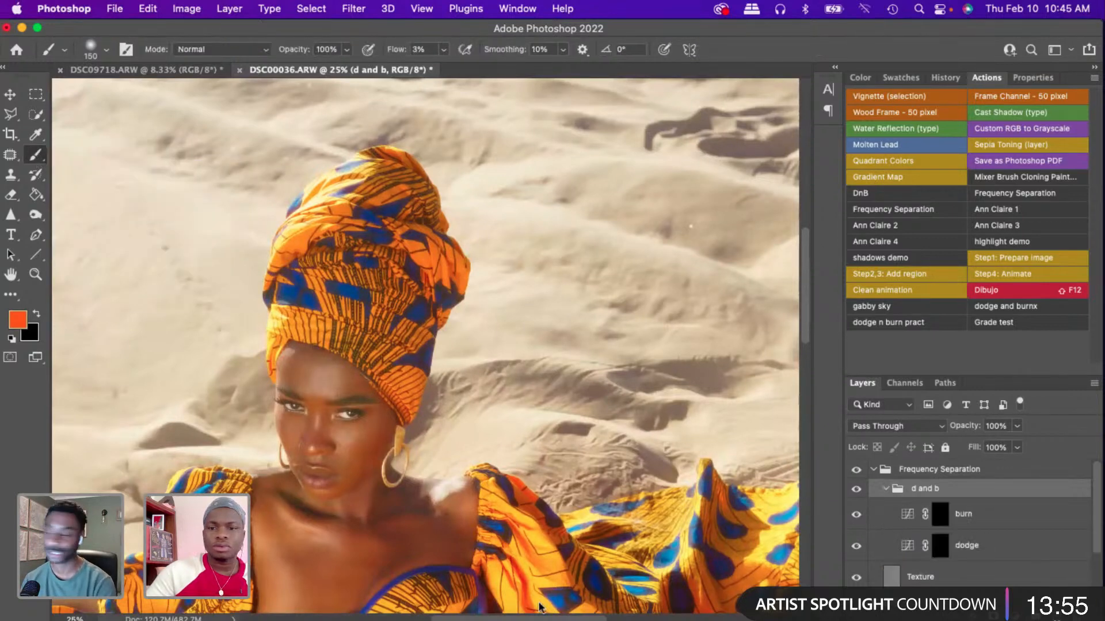
# - Frame the face closely, target the dodge layer's mask and make white the foreground colour
pyautogui.hscroll(-5, 584, 388)
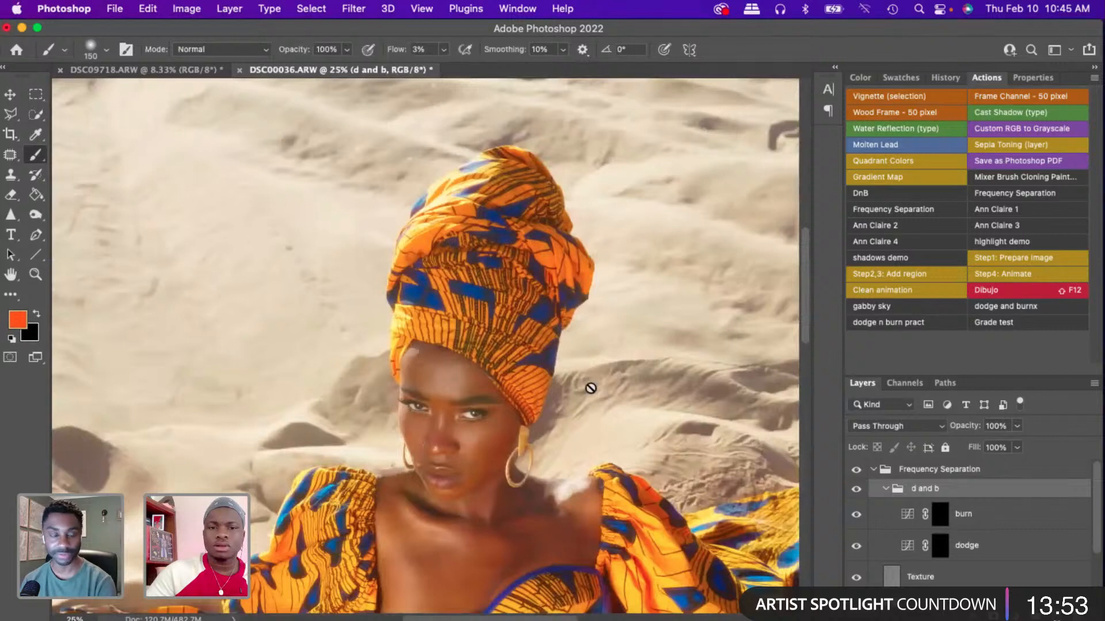
pyautogui.scroll(-6, 574, 374)
pyautogui.press('super+equal')
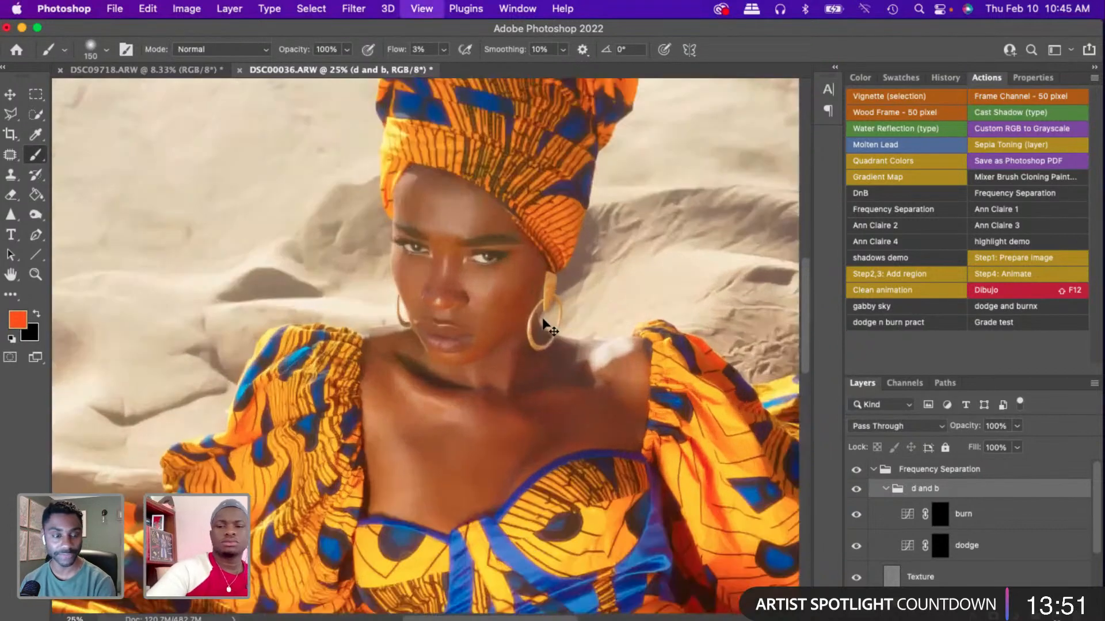
pyautogui.press('super+equal')
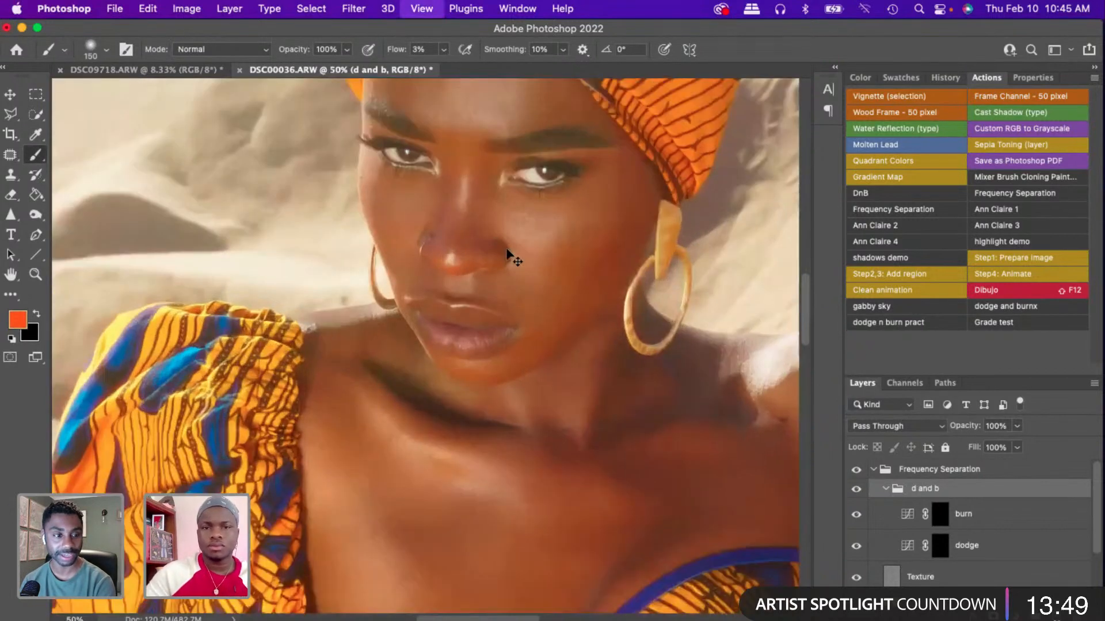
pyautogui.press('super+equal')
pyautogui.scroll(5, 506, 253)
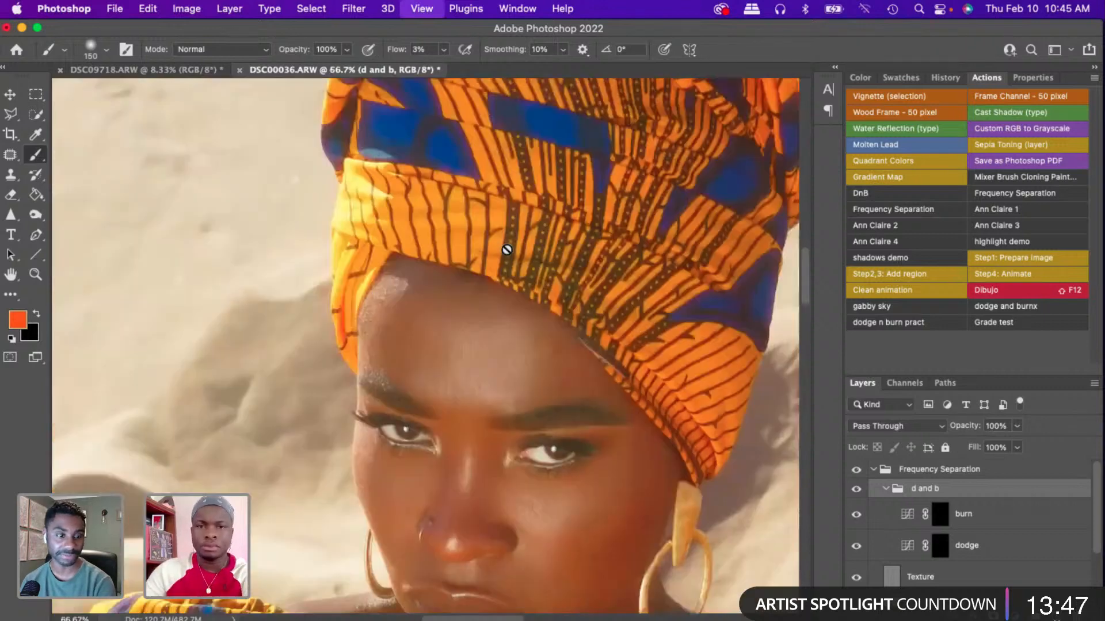
pyautogui.scroll(-3, 517, 292)
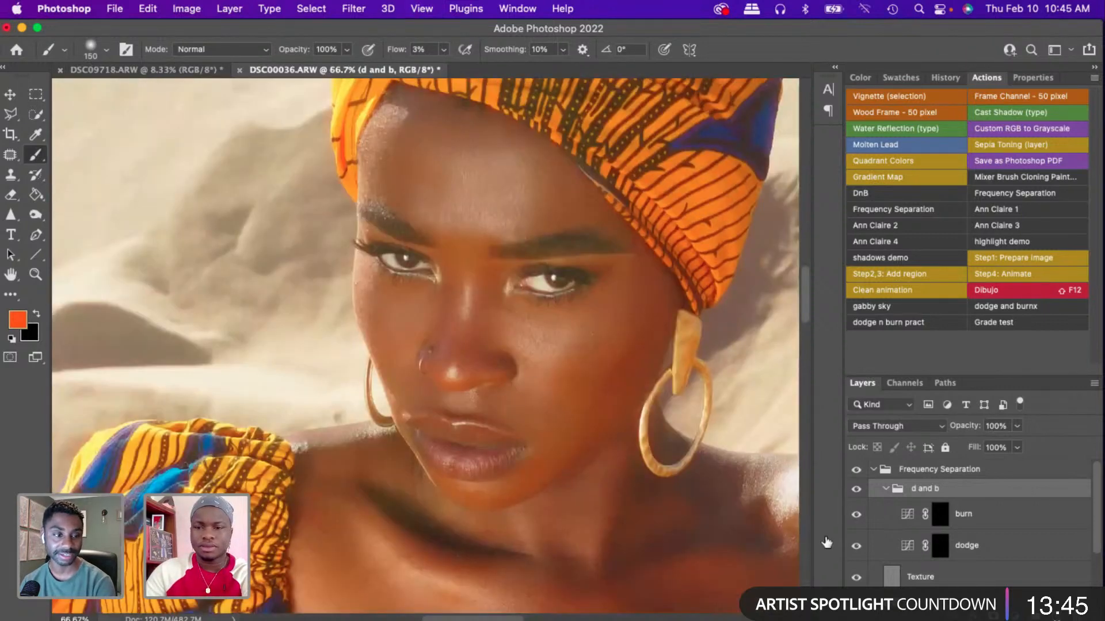
pyautogui.click(940, 551)
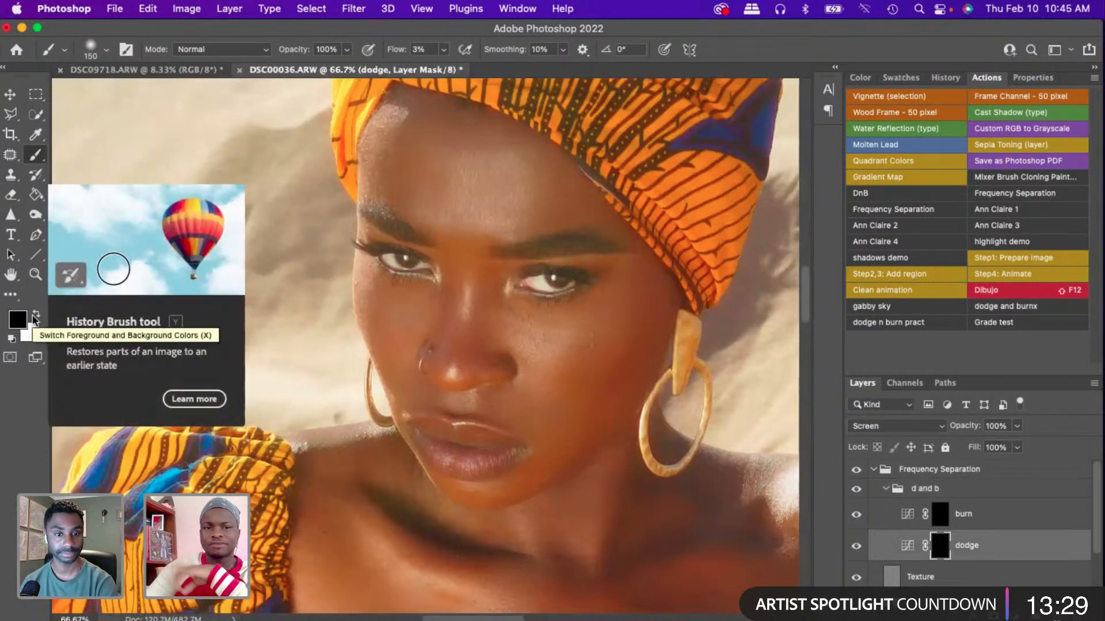
pyautogui.click(36, 316)
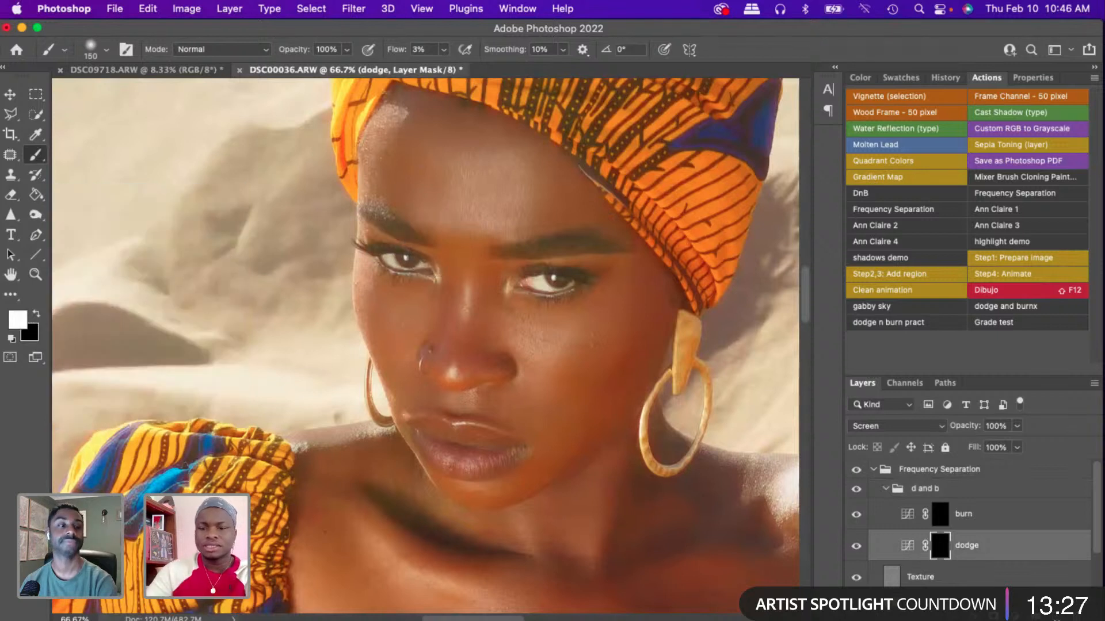
# - Lighten the nose highlights on the dodge mask with the brush reduced to 40 px
pyautogui.press('[')
pyautogui.press('[')
pyautogui.press('[')
pyautogui.press('[')
pyautogui.press('[')
pyautogui.press('[')
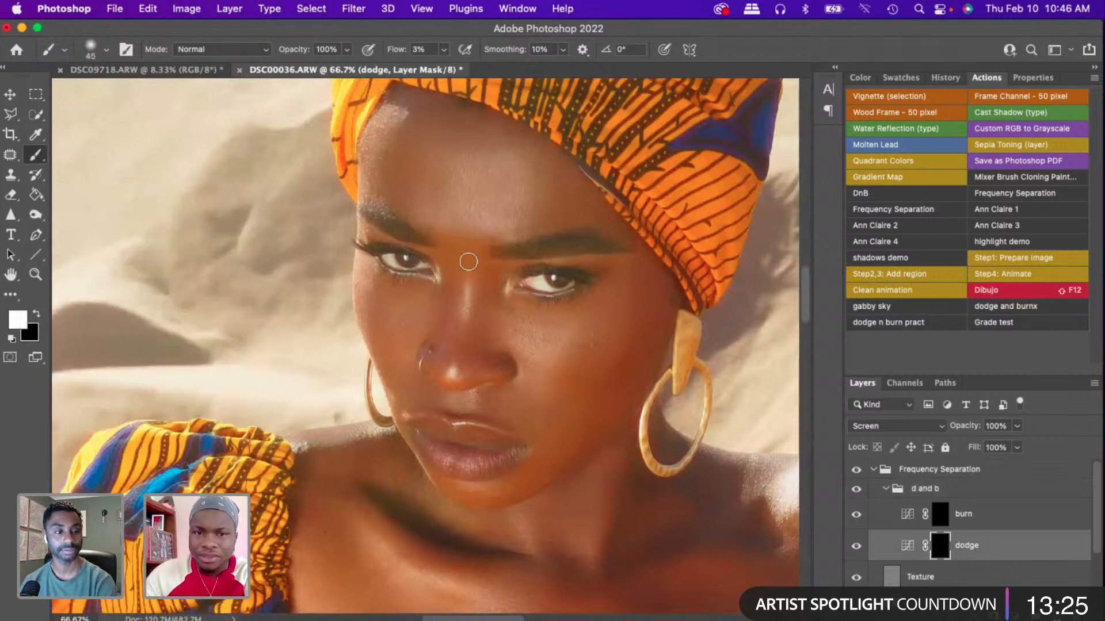
pyautogui.press('[')
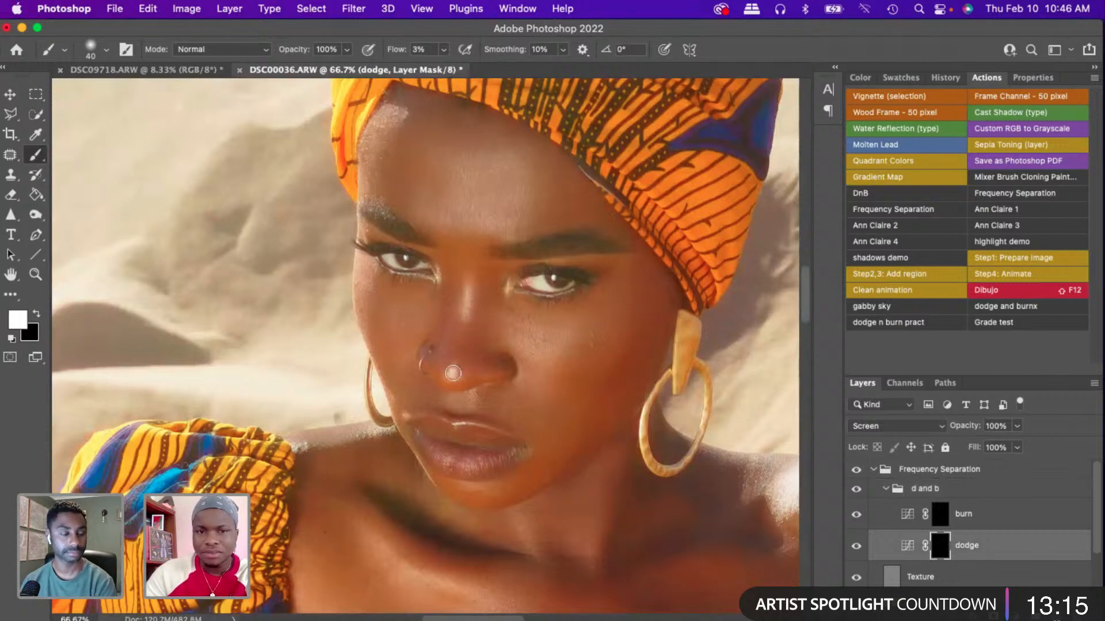
# - Dodge the cheeks below both eyes with the brush enlarged, up to 125 px for the cheek beside the nose ring
pyautogui.press(']')
pyautogui.press(']')
pyautogui.press(']')
pyautogui.press(']')
pyautogui.press(']')
pyautogui.press(']')
pyautogui.press(']')
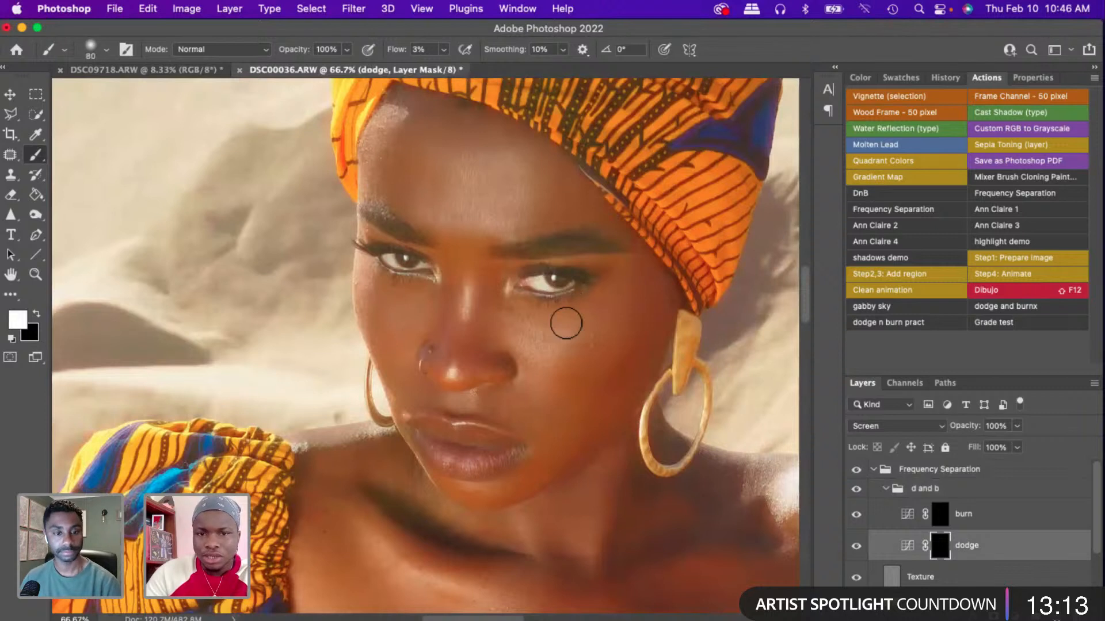
pyautogui.moveTo(551, 335)
pyautogui.mouseDown()
pyautogui.moveTo(541, 382)
pyautogui.moveTo(538, 345)
pyautogui.moveTo(589, 319)
pyautogui.moveTo(555, 341)
pyautogui.mouseUp()
pyautogui.press('[')
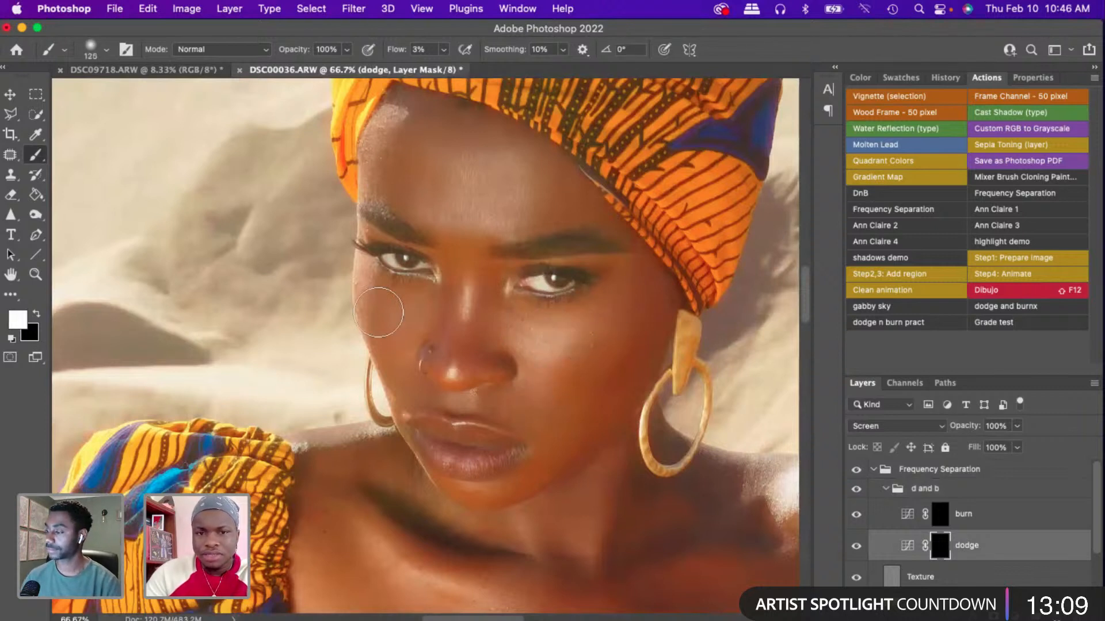
pyautogui.moveTo(382, 308)
pyautogui.mouseDown()
pyautogui.moveTo(419, 336)
pyautogui.moveTo(393, 305)
pyautogui.moveTo(404, 334)
pyautogui.moveTo(383, 302)
pyautogui.moveTo(421, 302)
pyautogui.mouseUp()
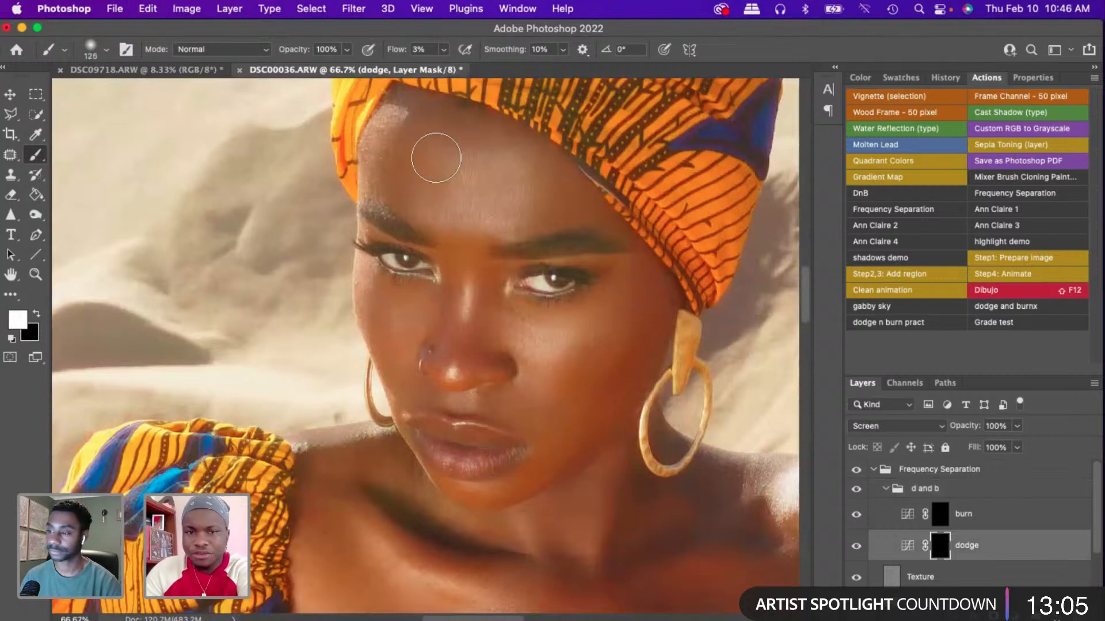
# - Dodge the centre of the forehead above the eyebrows with a larger brush
pyautogui.press(']')
pyautogui.press(']')
pyautogui.press(']')
pyautogui.moveTo(452, 216)
pyautogui.mouseDown()
pyautogui.moveTo(477, 159)
pyautogui.moveTo(486, 203)
pyautogui.mouseUp()
# - Dodge the lips with a much smaller brush, bringing its size down to 35 px
pyautogui.press('[')
pyautogui.press('[')
pyautogui.press('[')
pyautogui.press('[')
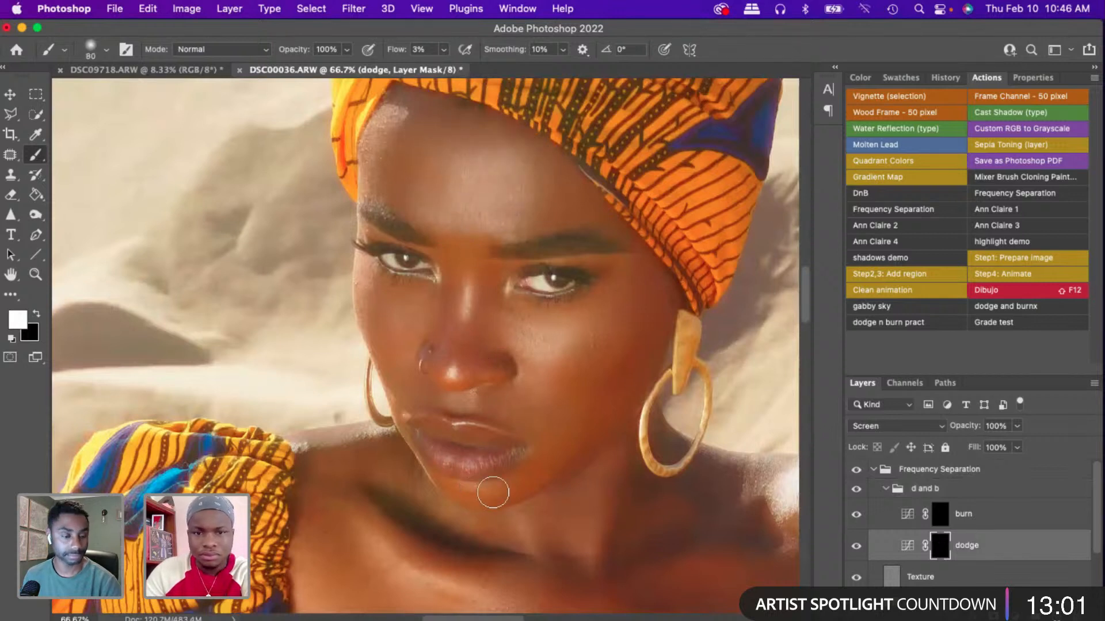
pyautogui.press('[')
pyautogui.press('[')
pyautogui.press('[')
pyautogui.press('[')
pyautogui.press('[')
pyautogui.moveTo(456, 459)
pyautogui.mouseDown()
pyautogui.moveTo(493, 465)
pyautogui.moveTo(462, 445)
pyautogui.mouseUp()
pyautogui.press('[')
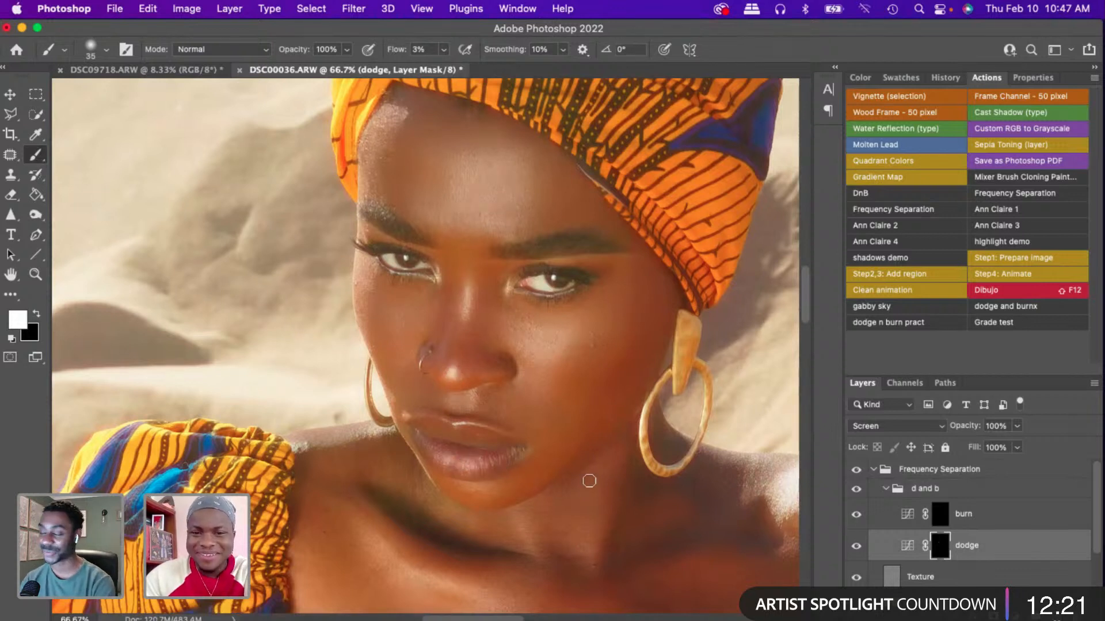
# - Target the burn layer's mask and enlarge the brush to 200 px for shading the face
pyautogui.press(']')
pyautogui.press(']')
pyautogui.press(']')
pyautogui.press(']')
pyautogui.press(']')
pyautogui.press(']')
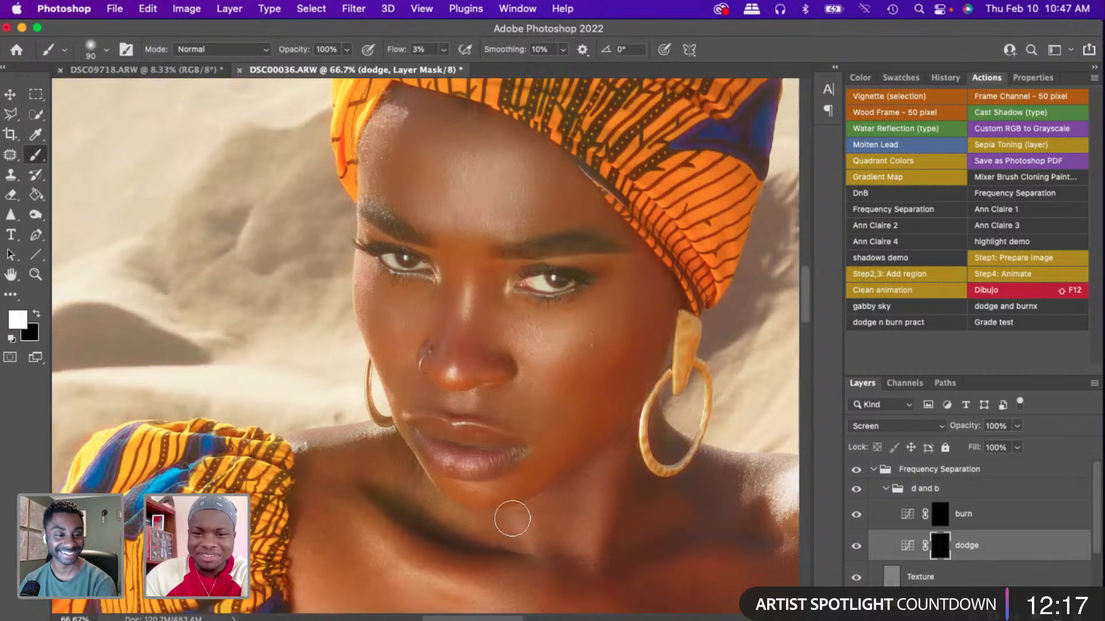
pyautogui.click(958, 525)
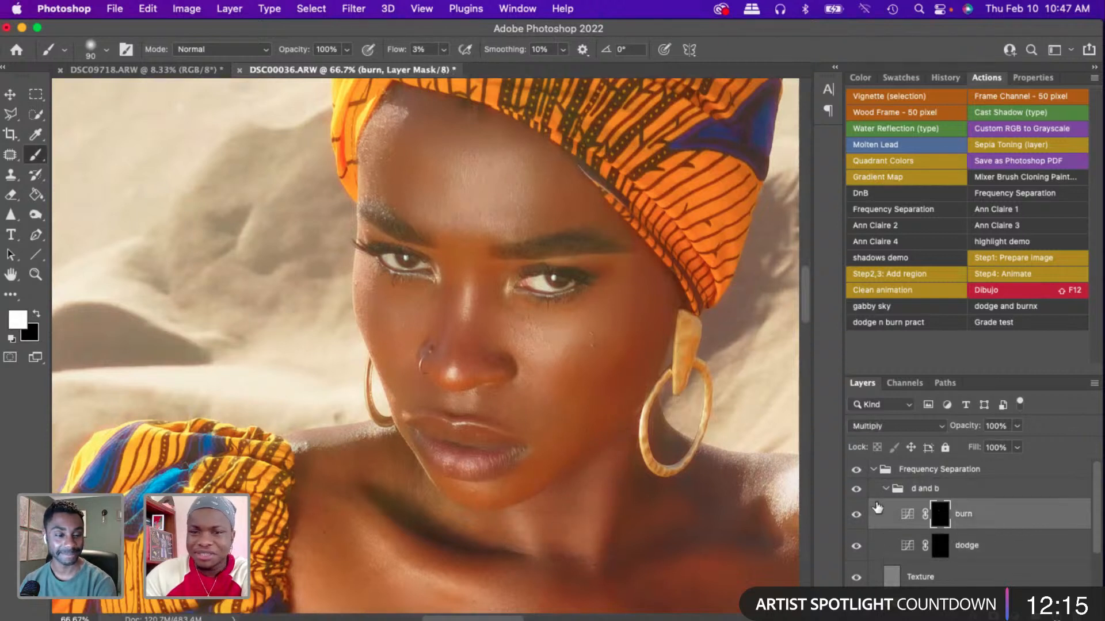
pyautogui.press(']')
pyautogui.press(']')
pyautogui.press(']')
pyautogui.press(']')
pyautogui.press(']')
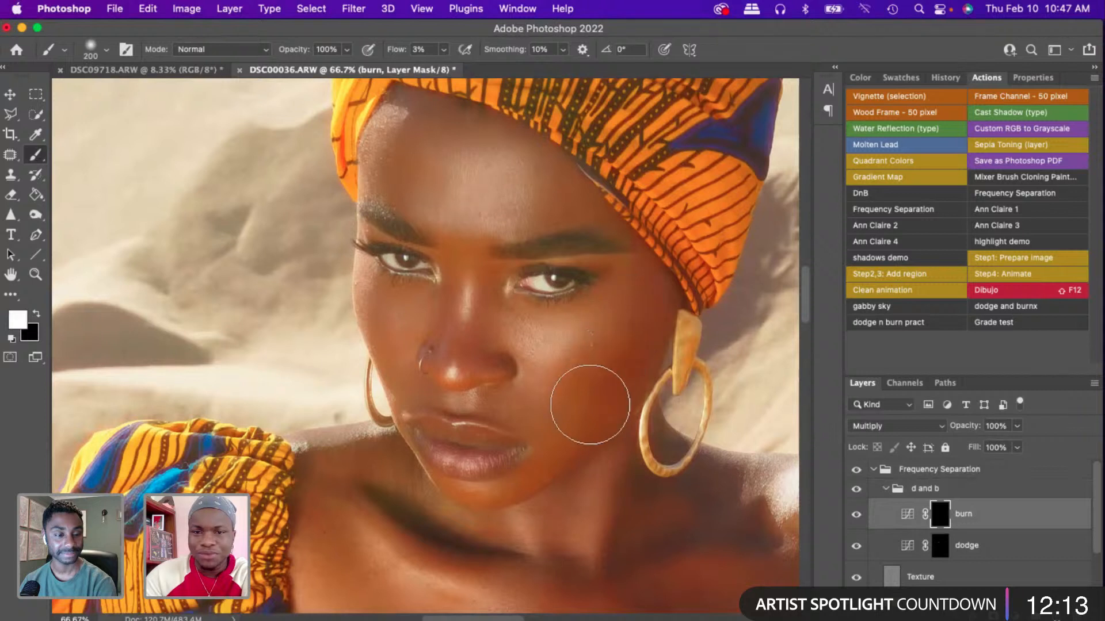
# - Burn the sides of the face and the forehead's outer edge with a brush of 125 to 150 px
pyautogui.press('[')
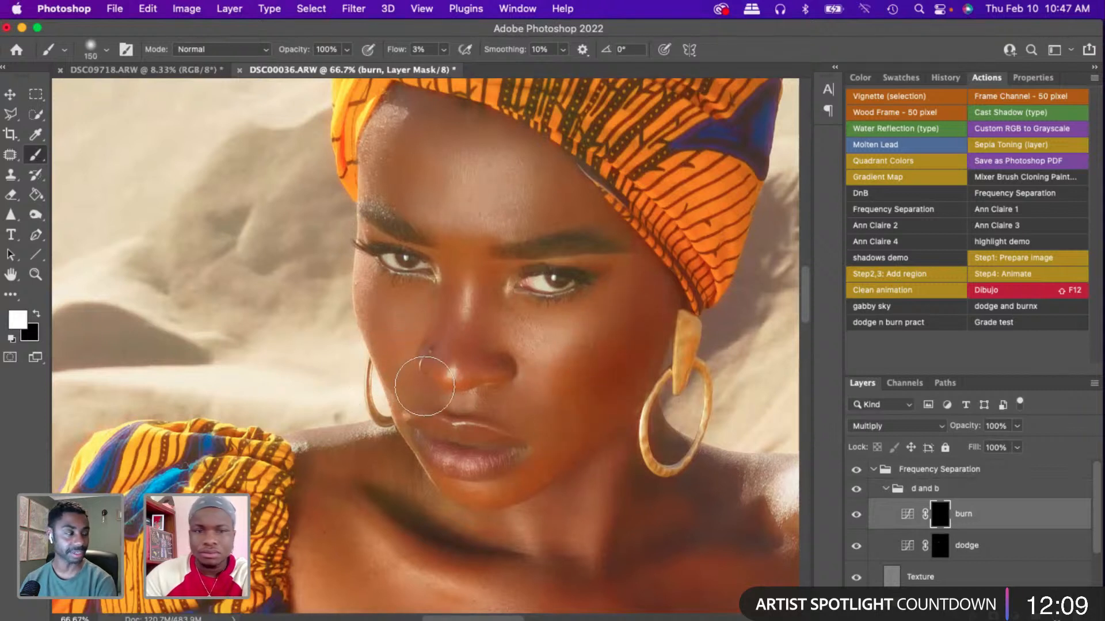
pyautogui.press('[')
pyautogui.press('[')
pyautogui.press('[')
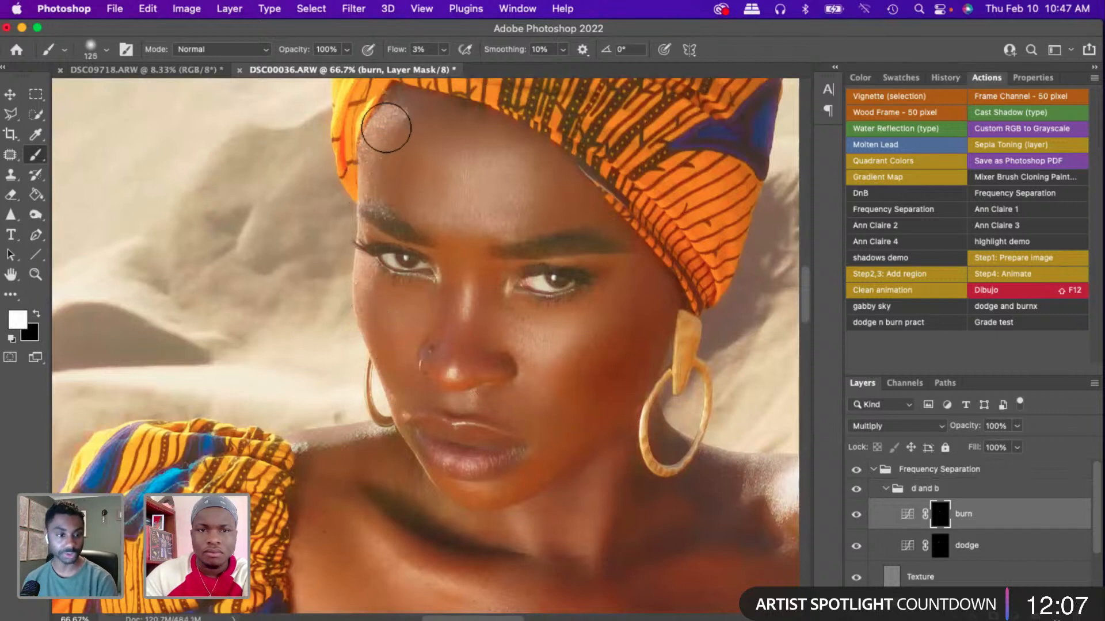
pyautogui.press(']')
pyautogui.press(']')
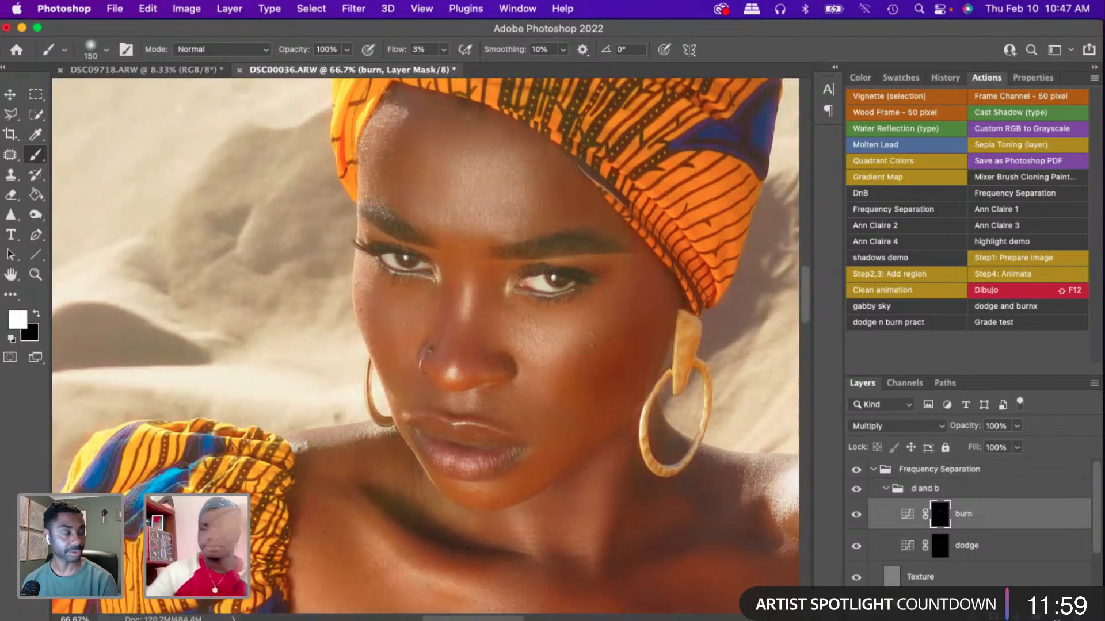
# - Burn around the outer corner of the eye with a 60 px brush and undo the last stroke
pyautogui.keyDown('ctrl'); pyautogui.keyDown('alt'); pyautogui.moveTo(469, 340); pyautogui.dragTo(437, 340); pyautogui.keyUp('alt'); pyautogui.keyUp('ctrl')
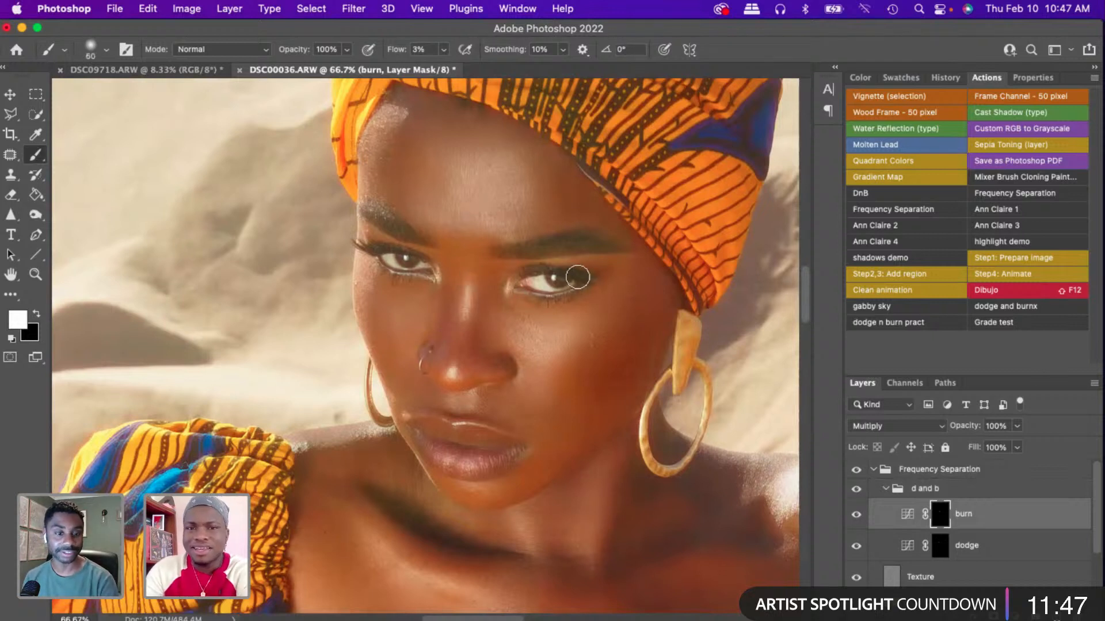
pyautogui.press(']')
pyautogui.press(']')
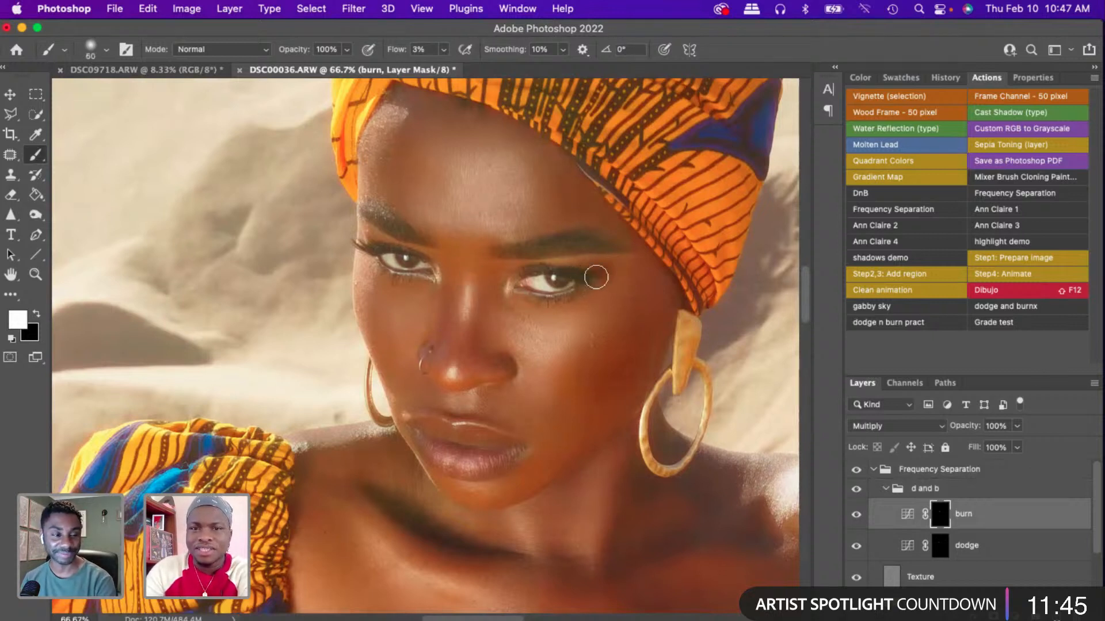
pyautogui.press('super+z')
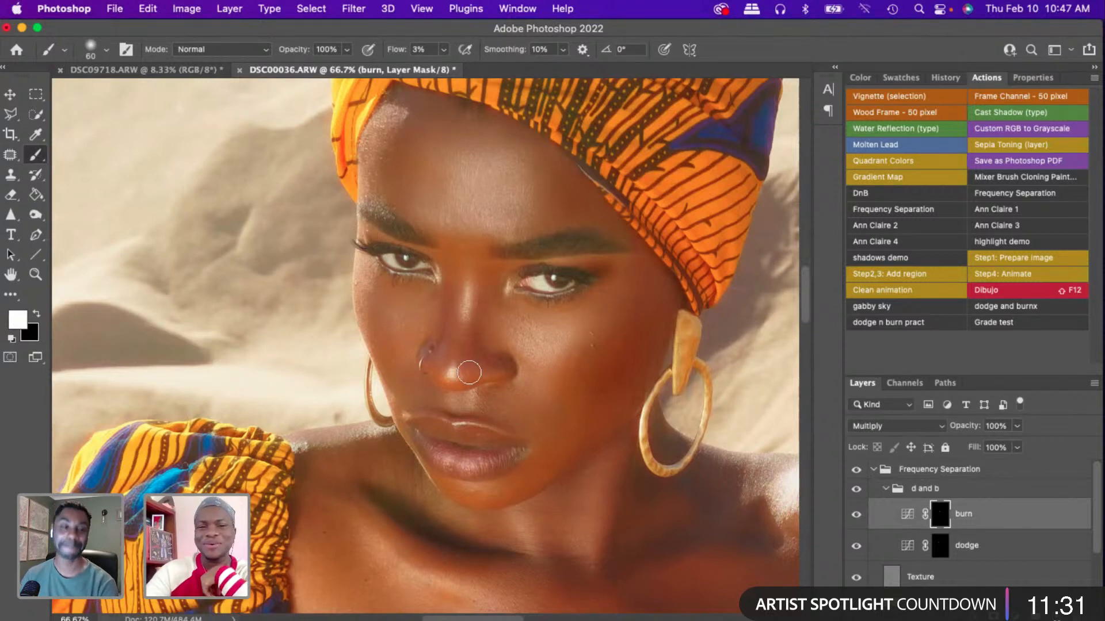
# - Burn around the nose with a 45 px brush and along the forehead below the headwrap with a 125 px brush
pyautogui.press('[')
pyautogui.press('[')
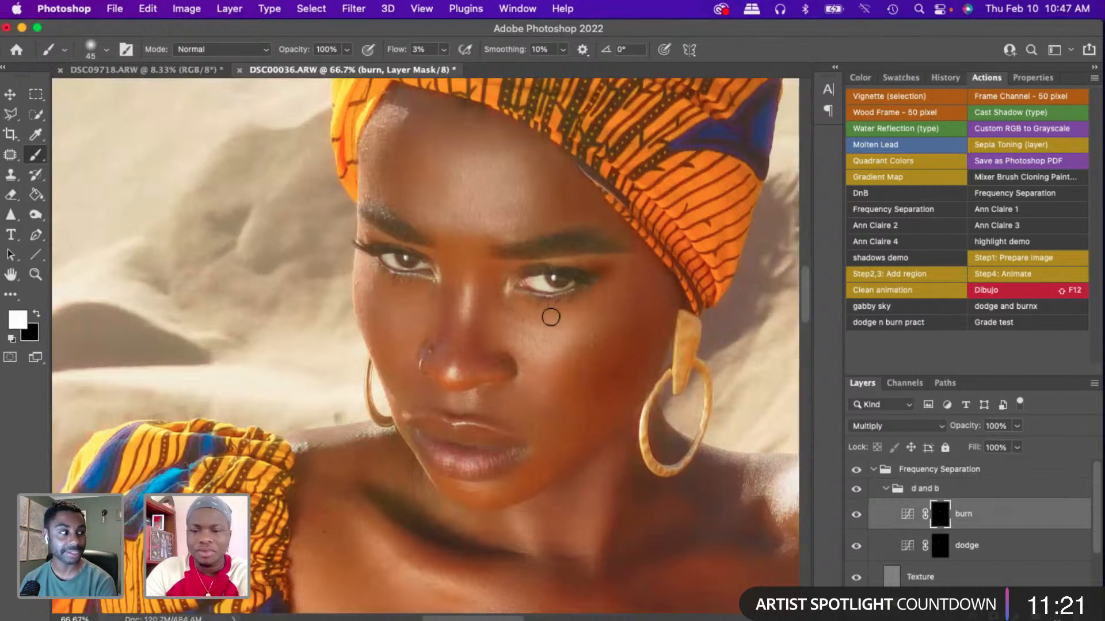
pyautogui.moveTo(395, 111)
pyautogui.mouseDown()
pyautogui.moveTo(554, 155)
pyautogui.moveTo(531, 147)
pyautogui.mouseUp()
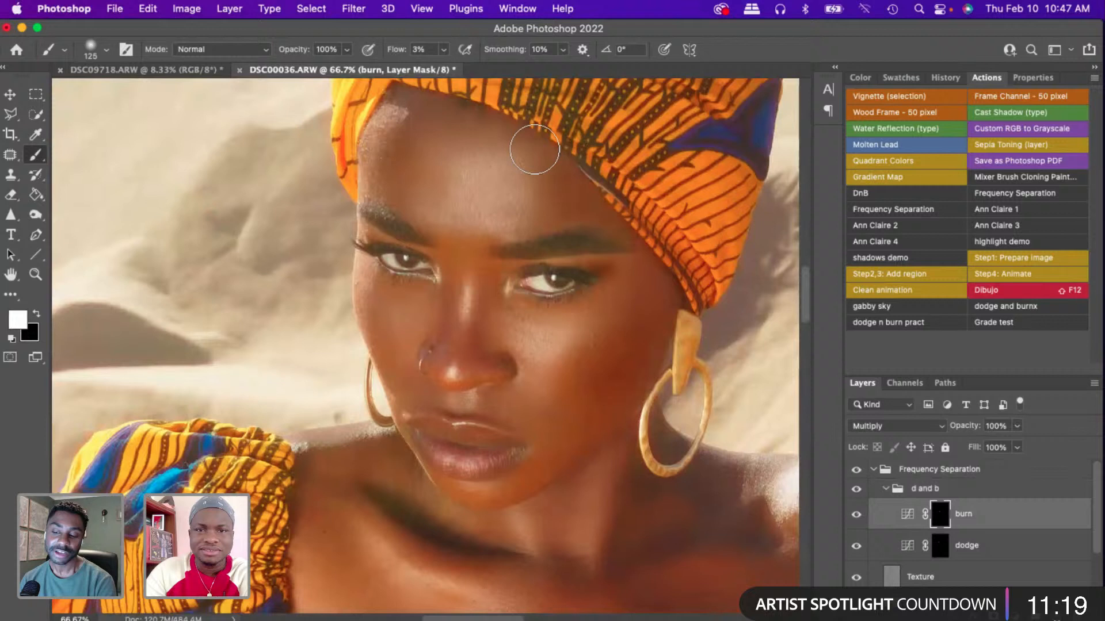
# - Return to the dodge layer's mask and lighten the centre of the forehead with a 175 px brush
pyautogui.click(937, 545)
pyautogui.press(']')
pyautogui.press(']')
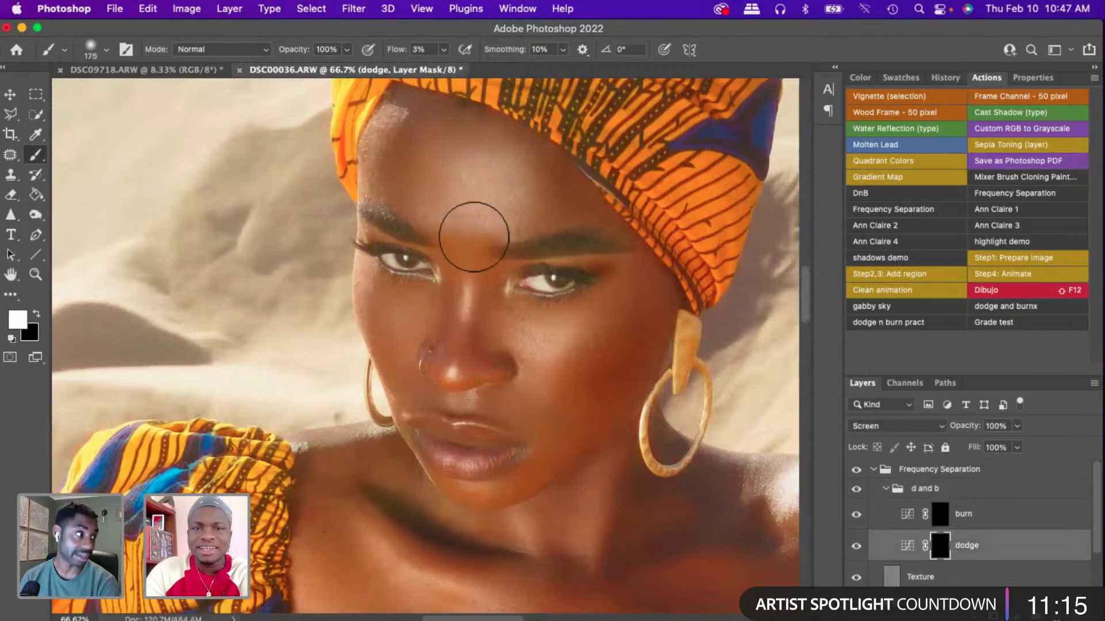
pyautogui.press('[')
pyautogui.press('[')
pyautogui.press('[')
pyautogui.press('[')
pyautogui.press('[')
pyautogui.press('[')
pyautogui.press('[')
pyautogui.press('[')
pyautogui.press('[')
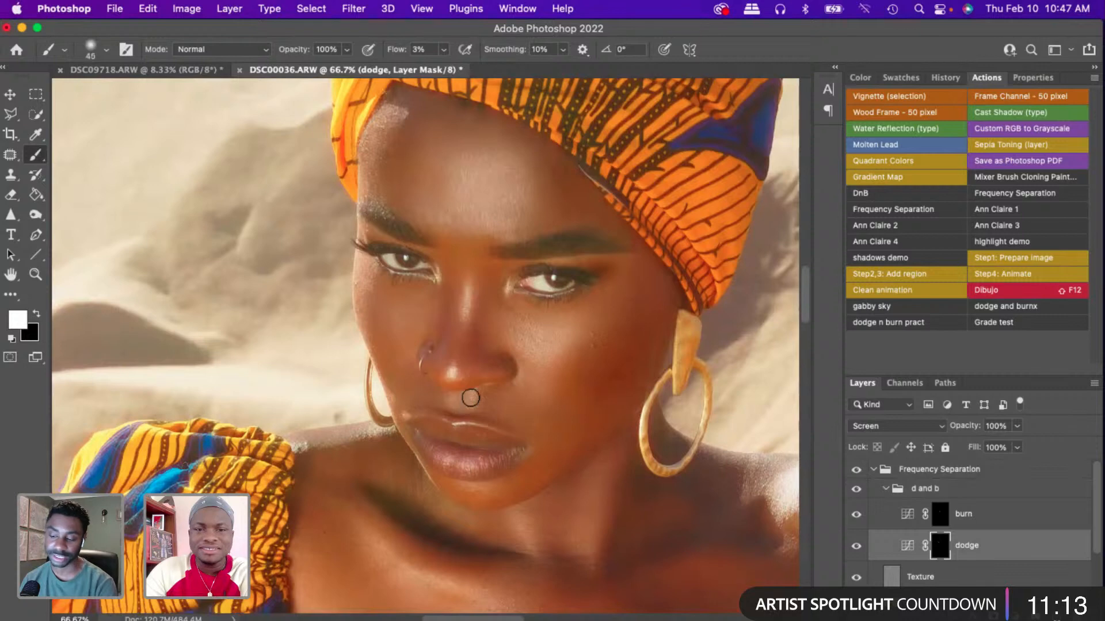
# - Lighten the upper chest and the shoulder on the dodge layer's mask with a 200 px brush
pyautogui.press('super+minus')
pyautogui.press('super+minus')
pyautogui.press('super+minus')
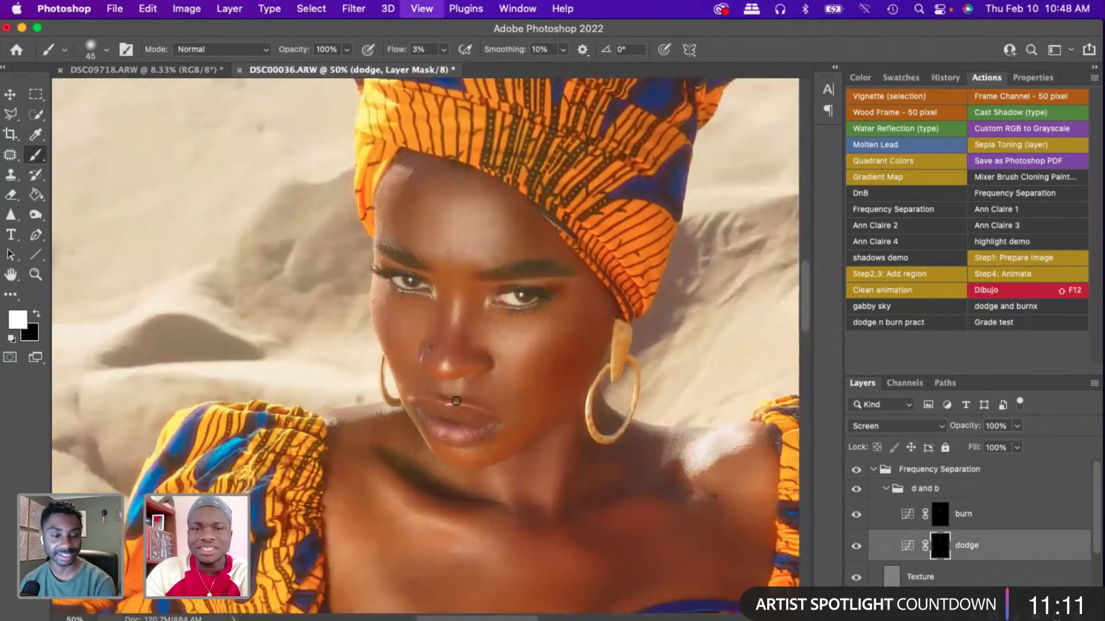
pyautogui.press(']')
pyautogui.press(']')
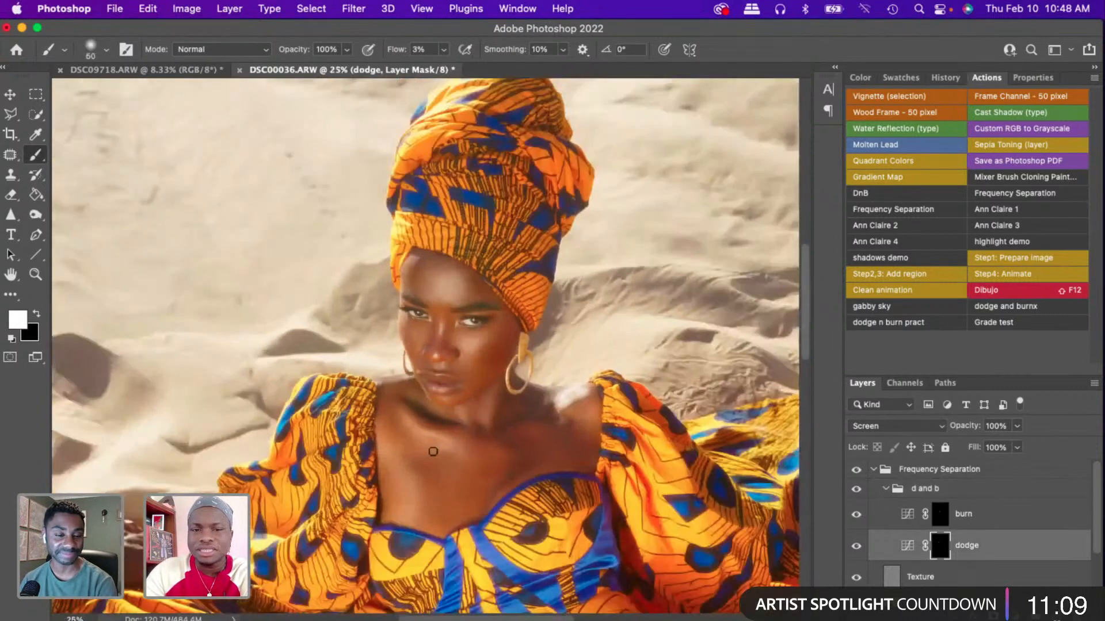
pyautogui.press(']')
pyautogui.press(']')
pyautogui.press(']')
pyautogui.press(']')
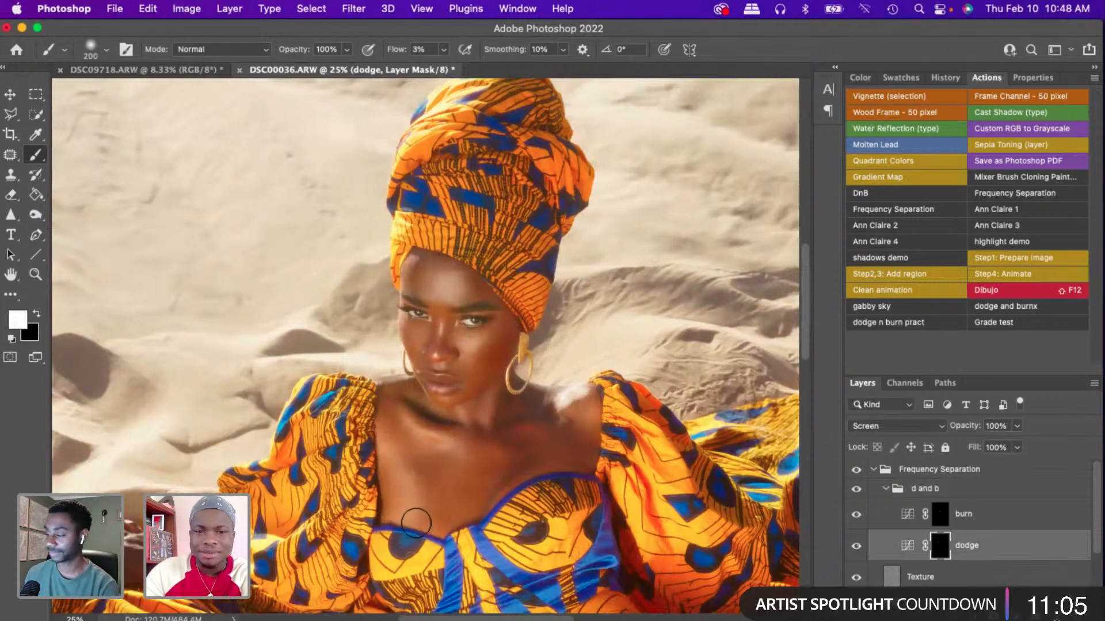
pyautogui.moveTo(521, 471)
pyautogui.mouseDown()
pyautogui.moveTo(565, 465)
pyautogui.moveTo(589, 415)
pyautogui.mouseUp()
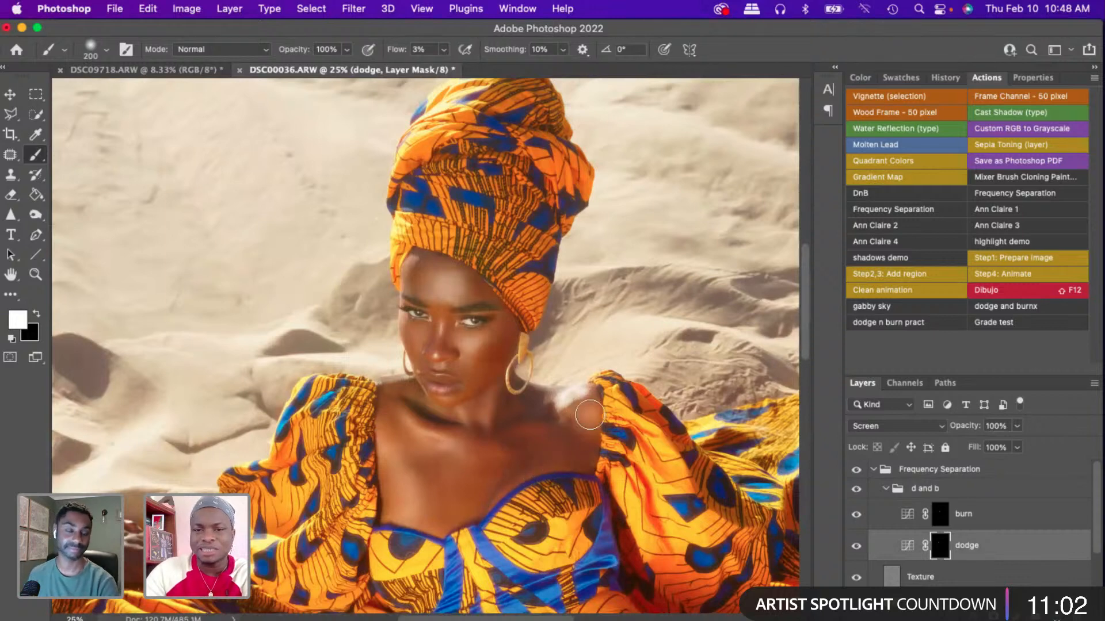
# - Burn the chest and neck on the burn layer's mask with a 200 px brush and the collarbone hollow with a 150 px brush
pyautogui.click(941, 518)
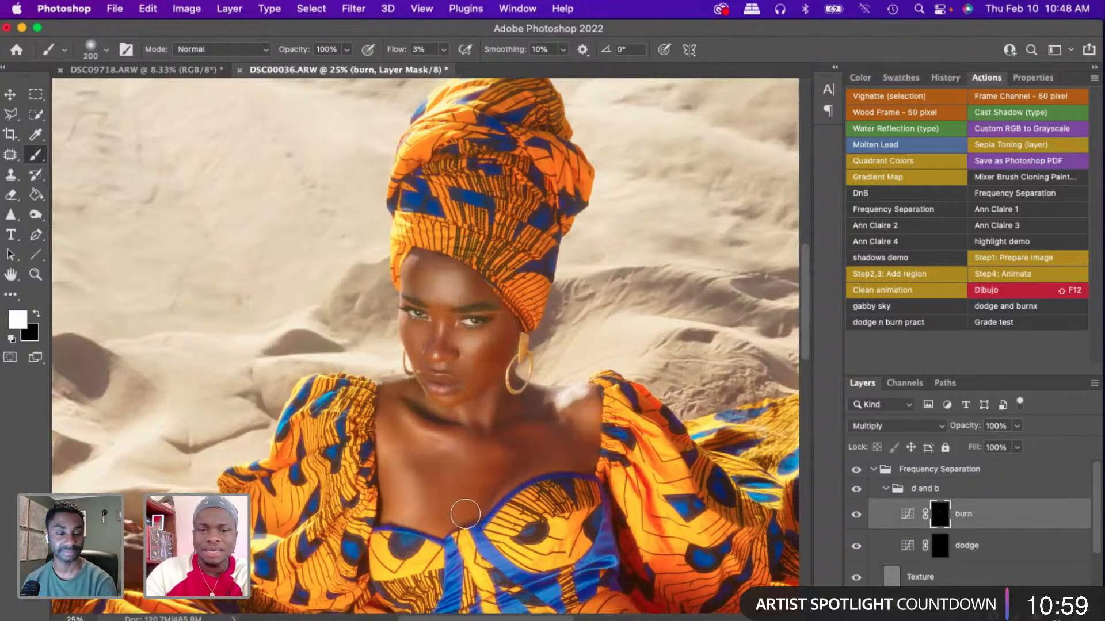
pyautogui.moveTo(453, 516)
pyautogui.mouseDown()
pyautogui.moveTo(572, 471)
pyautogui.moveTo(584, 442)
pyautogui.moveTo(543, 420)
pyautogui.moveTo(502, 452)
pyautogui.moveTo(524, 449)
pyautogui.moveTo(490, 430)
pyautogui.moveTo(509, 413)
pyautogui.moveTo(516, 377)
pyautogui.moveTo(503, 405)
pyautogui.mouseUp()
pyautogui.press('[')
pyautogui.press('[')
pyautogui.moveTo(419, 410)
pyautogui.mouseDown()
pyautogui.moveTo(458, 428)
pyautogui.moveTo(413, 410)
pyautogui.moveTo(425, 435)
pyautogui.moveTo(388, 419)
pyautogui.moveTo(406, 460)
pyautogui.moveTo(383, 402)
pyautogui.moveTo(400, 389)
pyautogui.moveTo(381, 392)
pyautogui.moveTo(442, 407)
pyautogui.mouseUp()
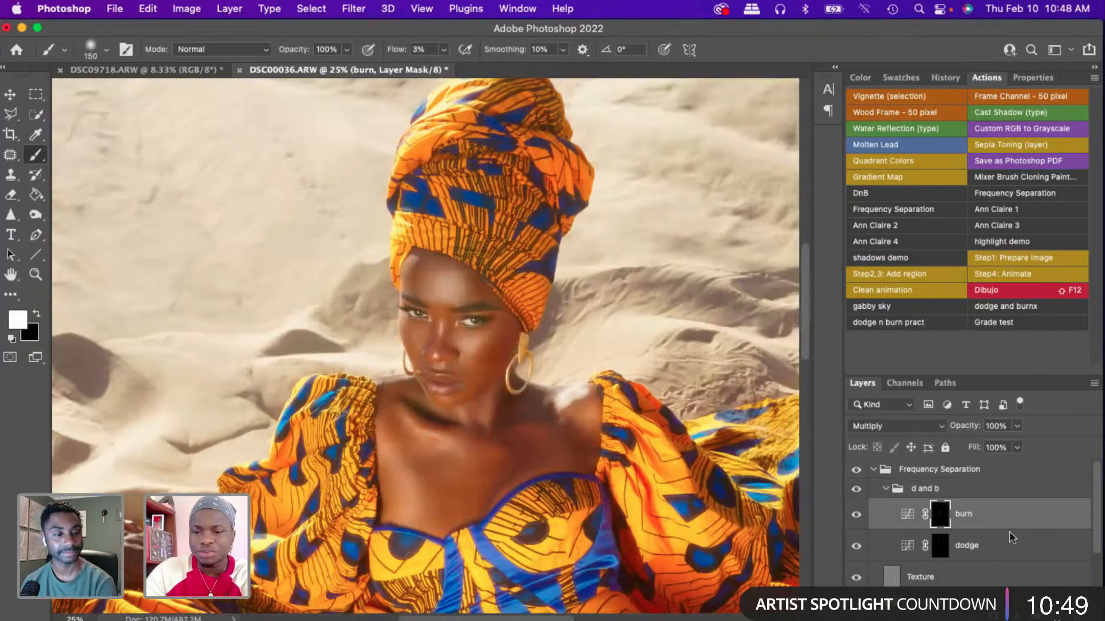
# - Compare the face and chest with the Frequency Separation group hidden and shown to examine the retouching
pyautogui.press('super+0')
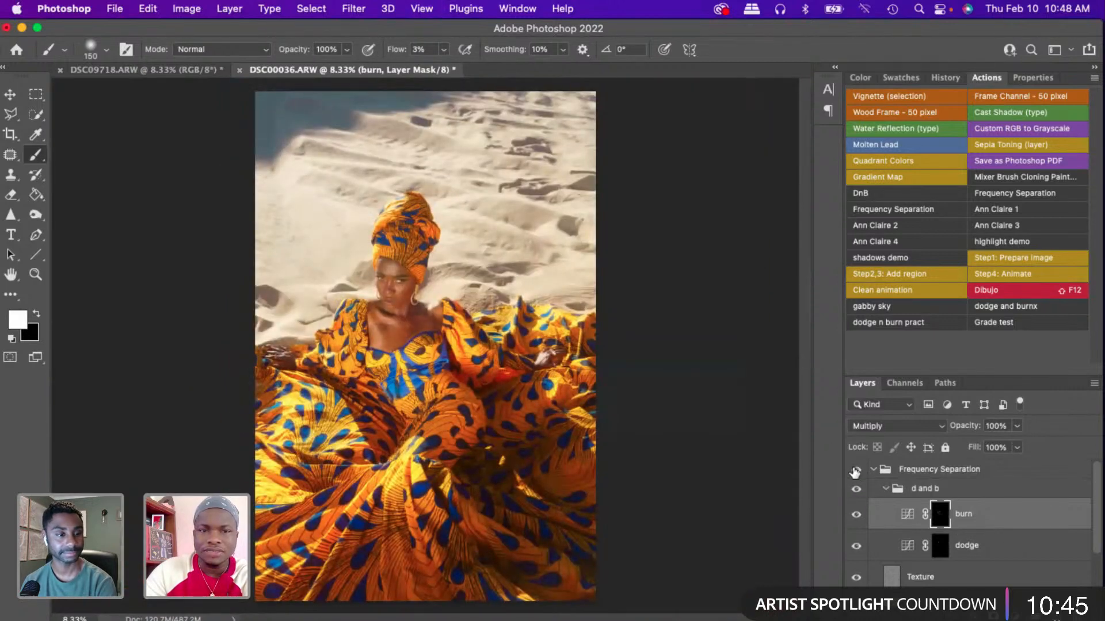
pyautogui.press('super+equal')
pyautogui.press('super+equal')
pyautogui.press('super+equal')
pyautogui.press('super+equal')
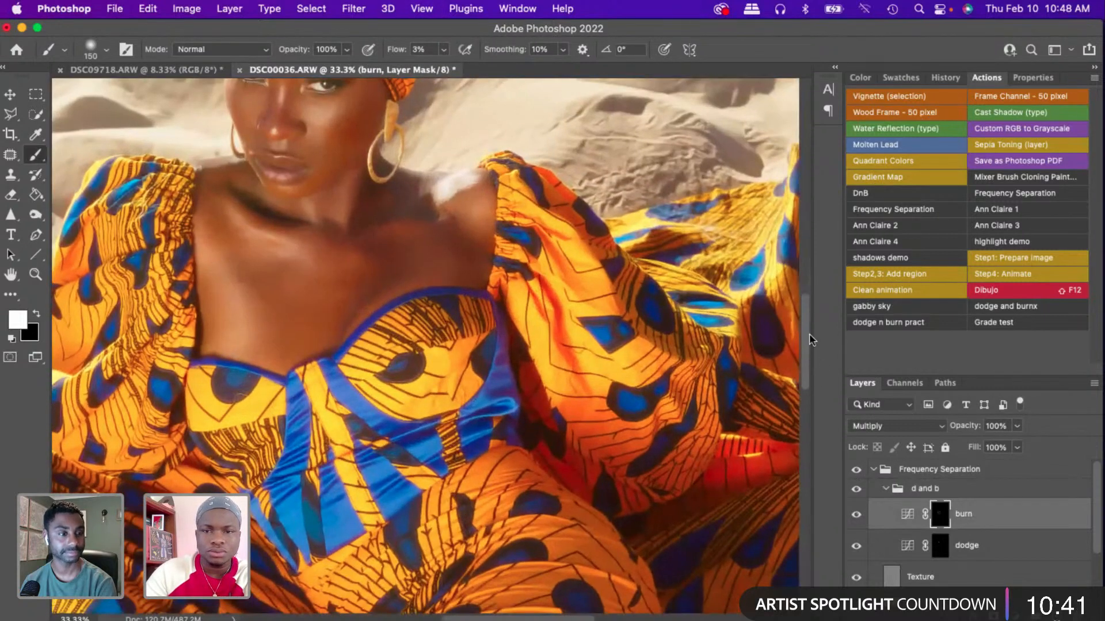
pyautogui.scroll(5, 808, 368)
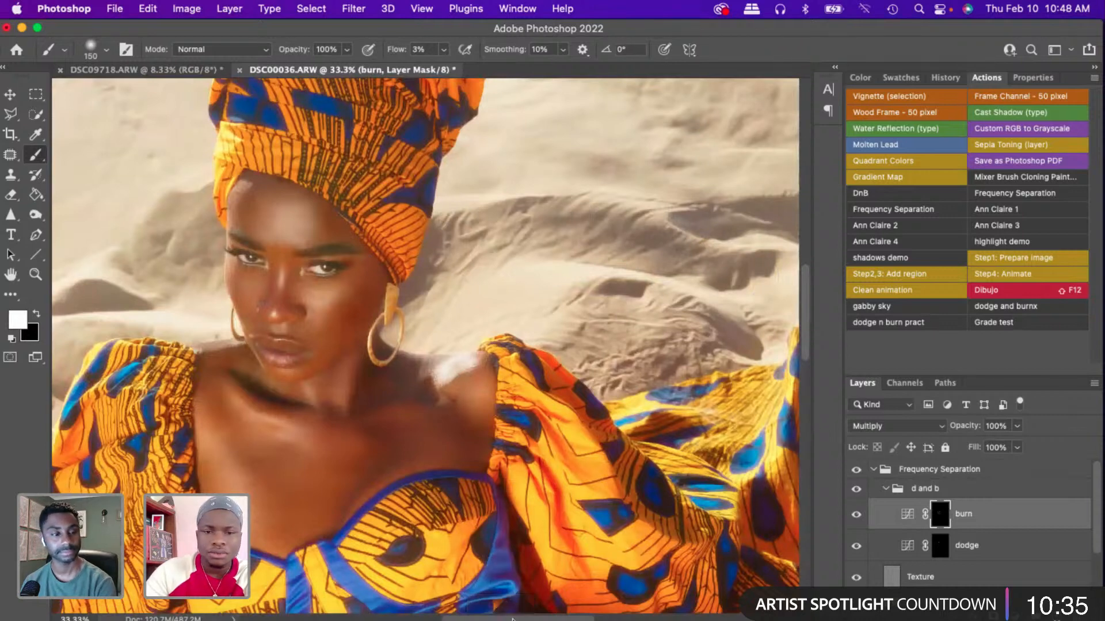
pyautogui.hscroll(-5, 55, 445)
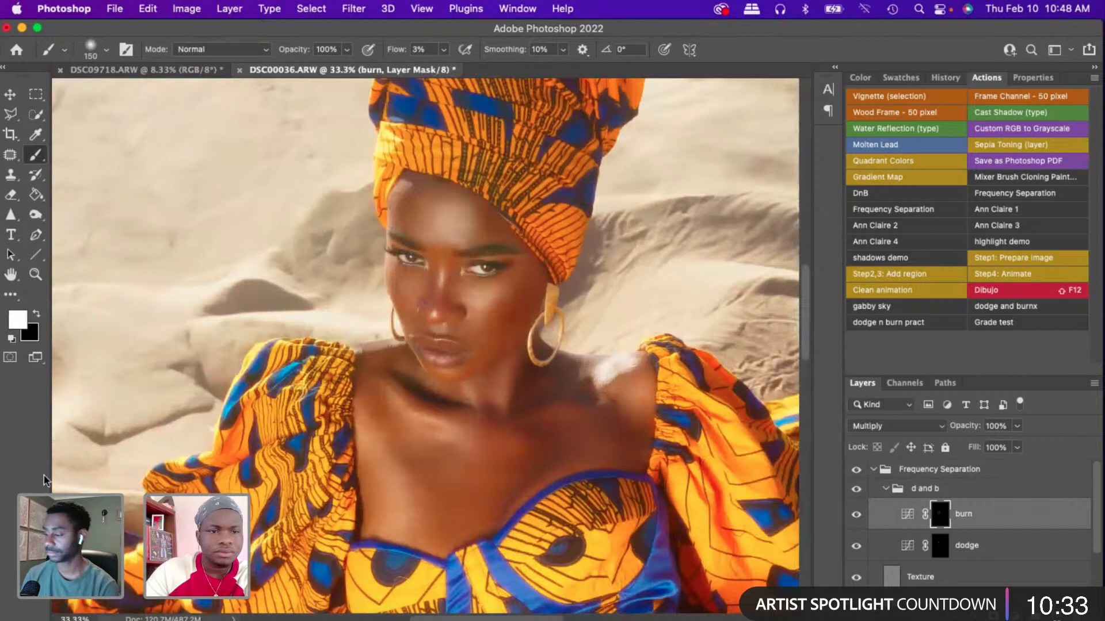
pyautogui.click(857, 471)
pyautogui.click(857, 471)
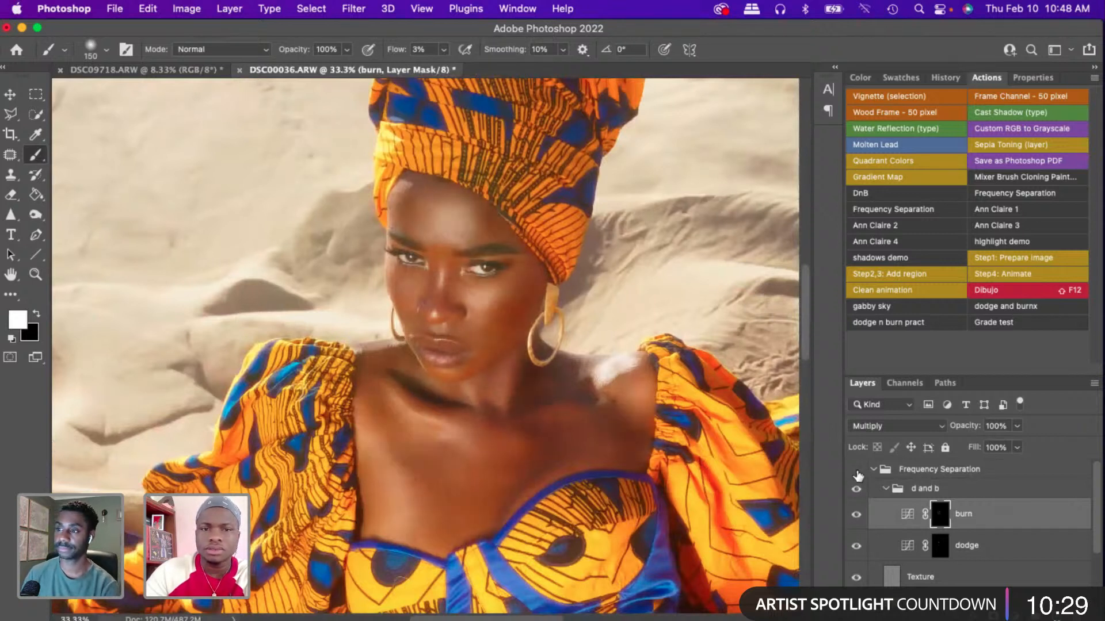
pyautogui.click(857, 470)
pyautogui.click(857, 470)
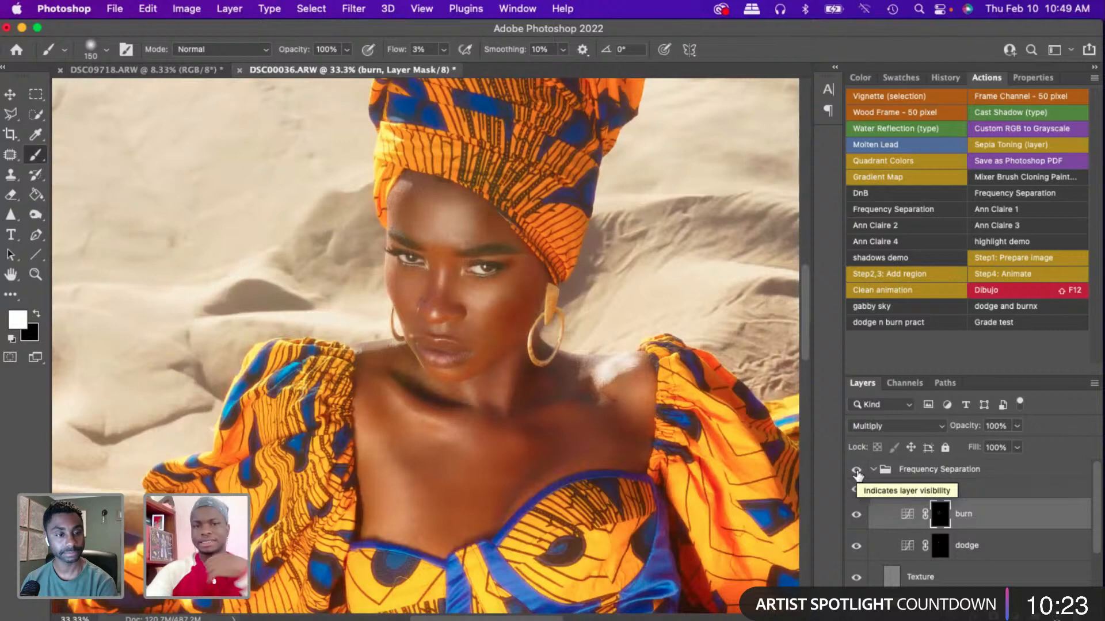
pyautogui.click(857, 471)
pyautogui.click(857, 471)
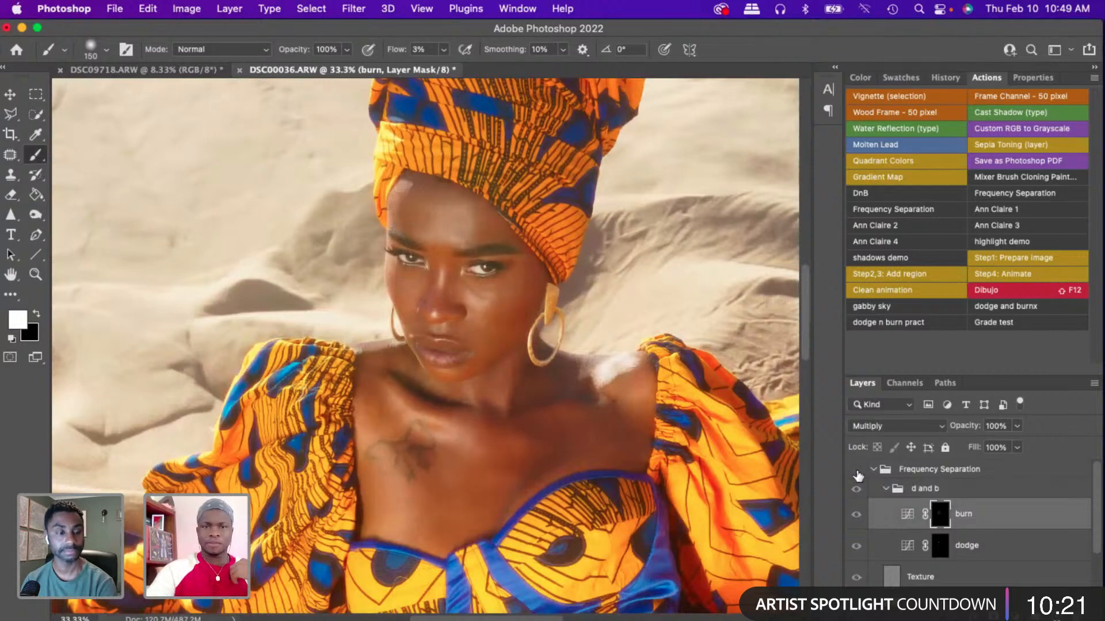
# - Burn the two small marks on the cheek near the earring with a 6 px brush
pyautogui.press('super+equal')
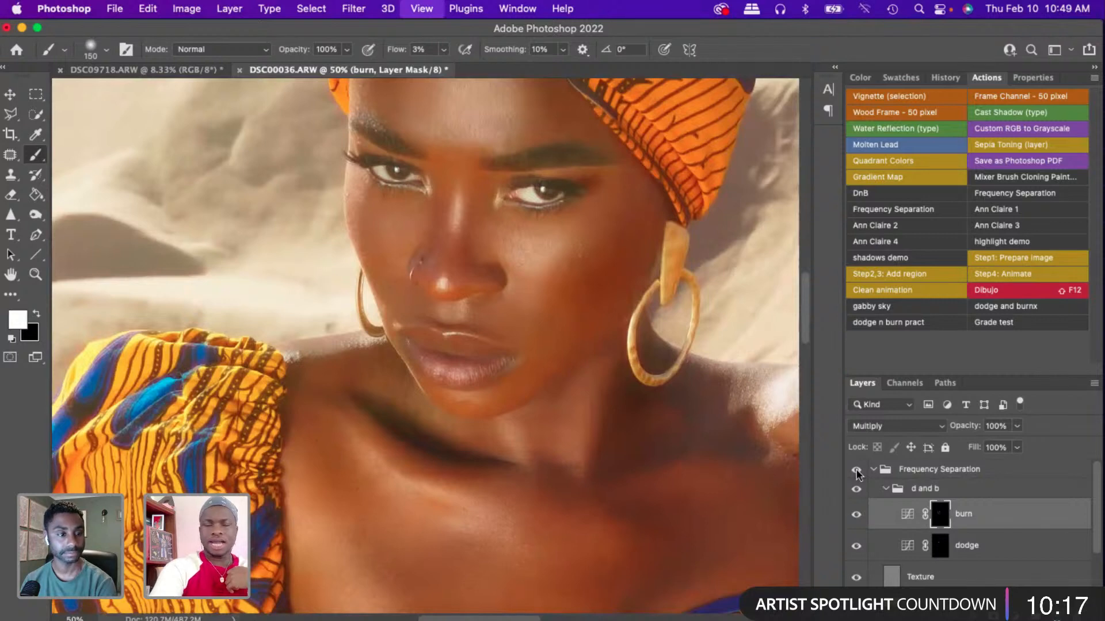
pyautogui.press('super+equal')
pyautogui.press('super+equal')
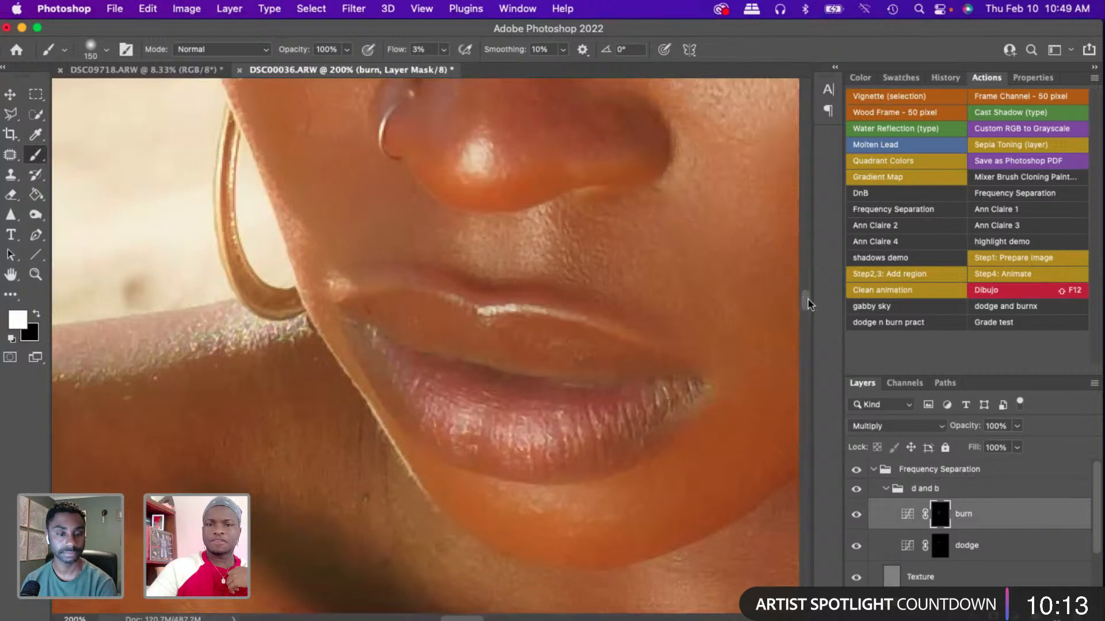
pyautogui.moveTo(807, 303); pyautogui.dragTo(808, 292)
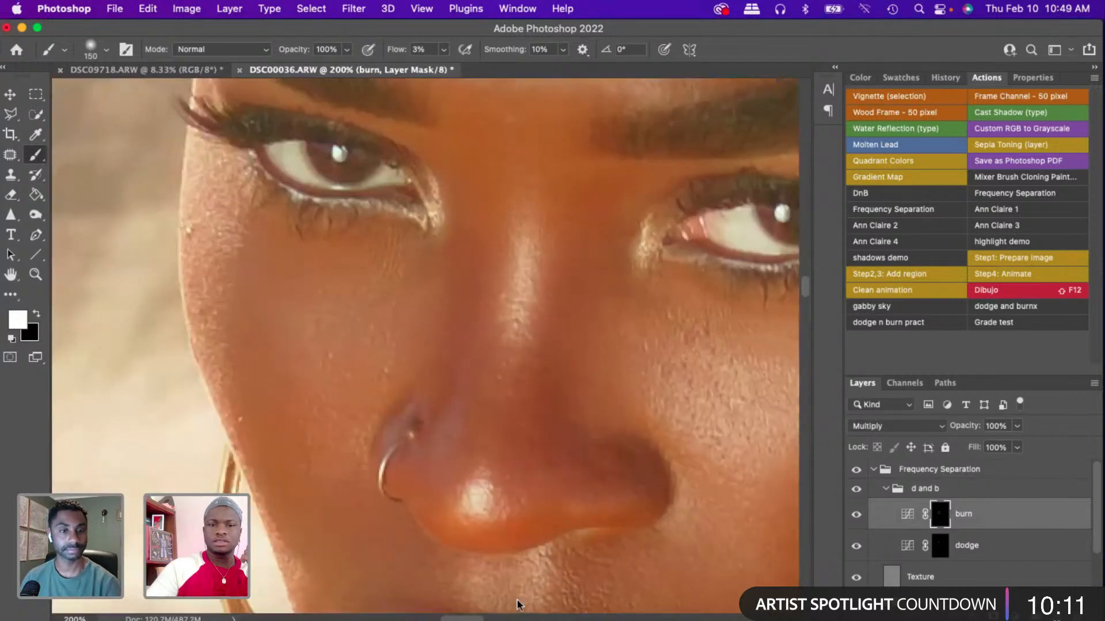
pyautogui.moveTo(452, 618); pyautogui.dragTo(484, 619)
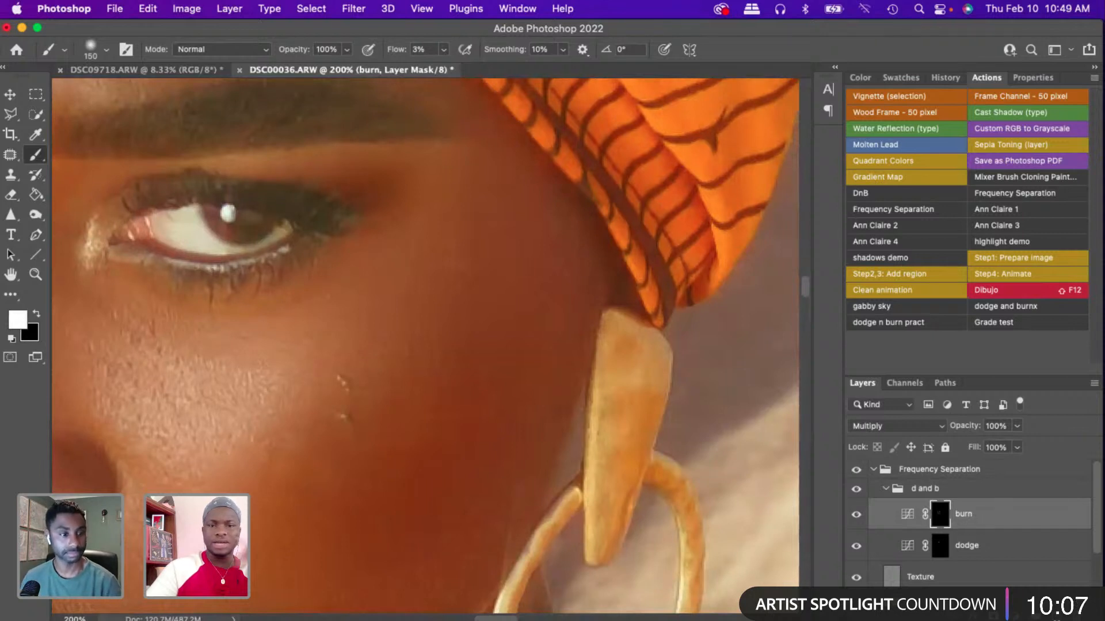
pyautogui.press('[')
pyautogui.press('[')
pyautogui.press('[')
pyautogui.press('[')
pyautogui.press('[')
pyautogui.press('[')
pyautogui.press('[')
pyautogui.press('[')
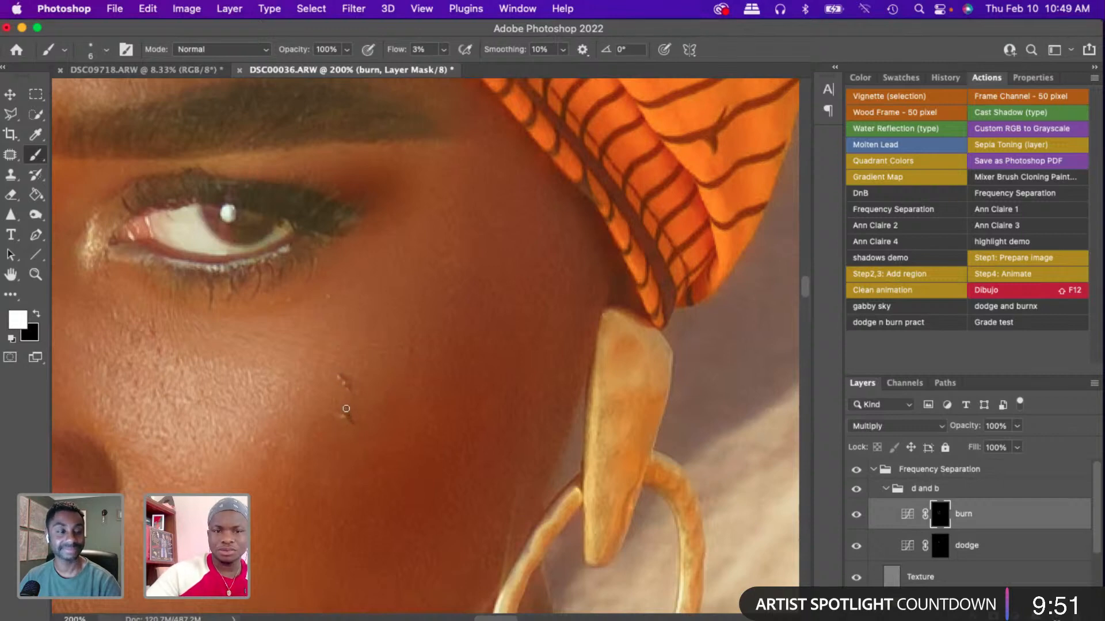
# - Check the retouched face and the full image by toggling the Frequency Separation group's visibility, leaving the group shown
pyautogui.press('super+minus')
pyautogui.press('super+minus')
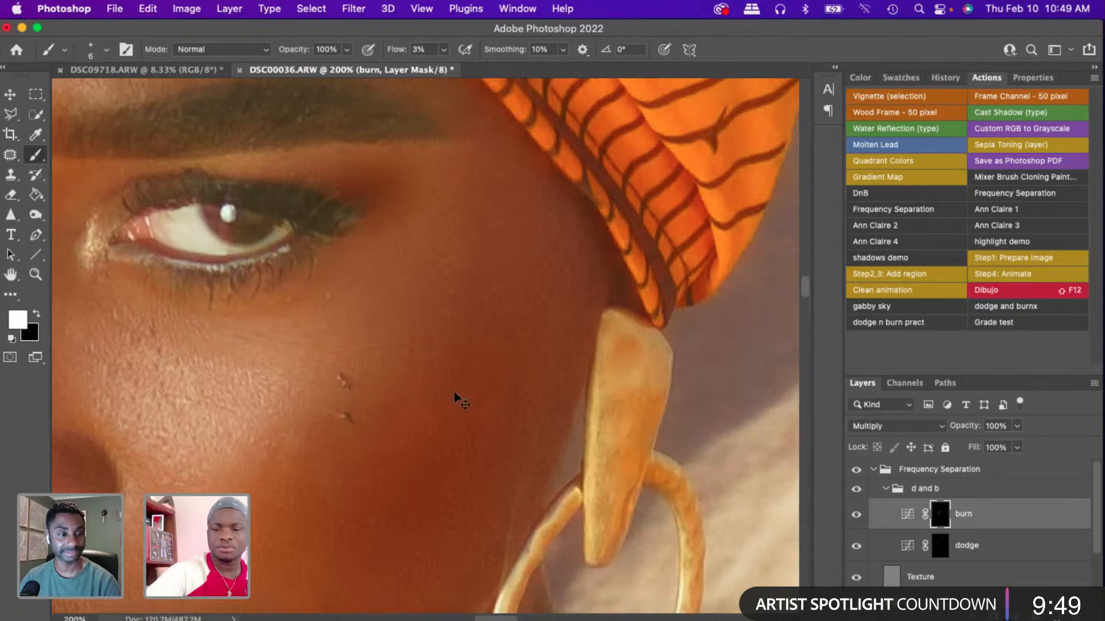
pyautogui.press('super+minus')
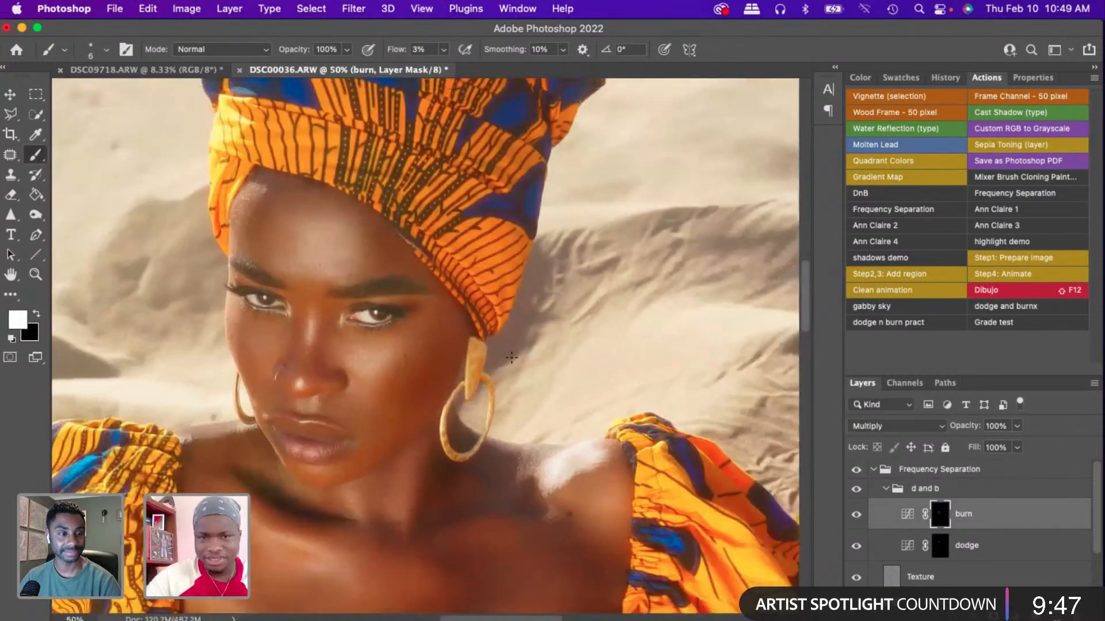
pyautogui.click(856, 470)
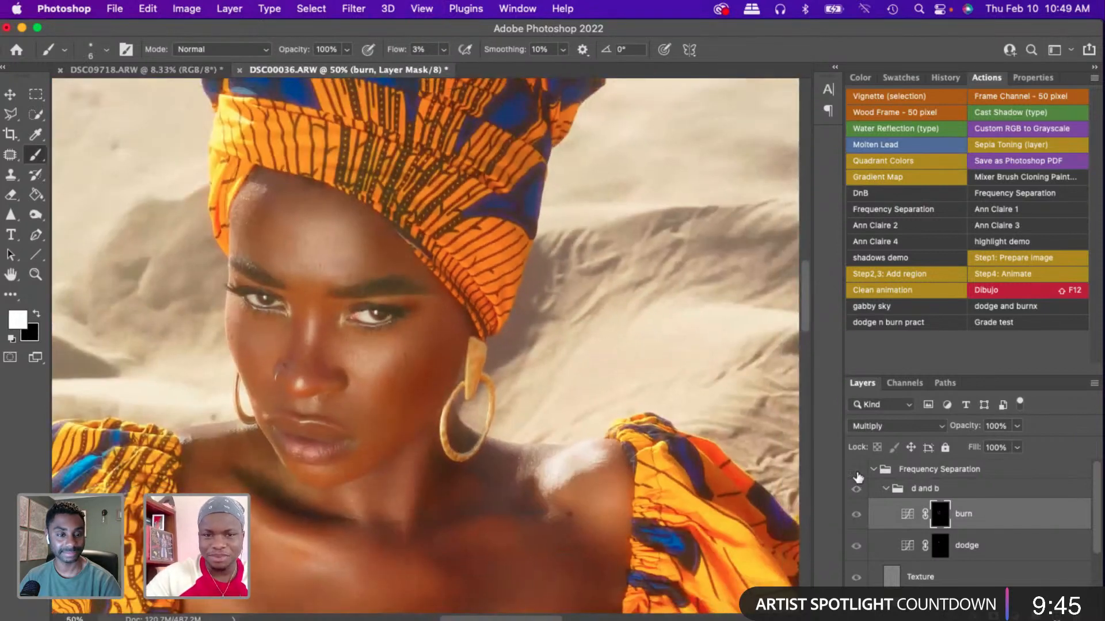
pyautogui.click(856, 470)
pyautogui.click(856, 469)
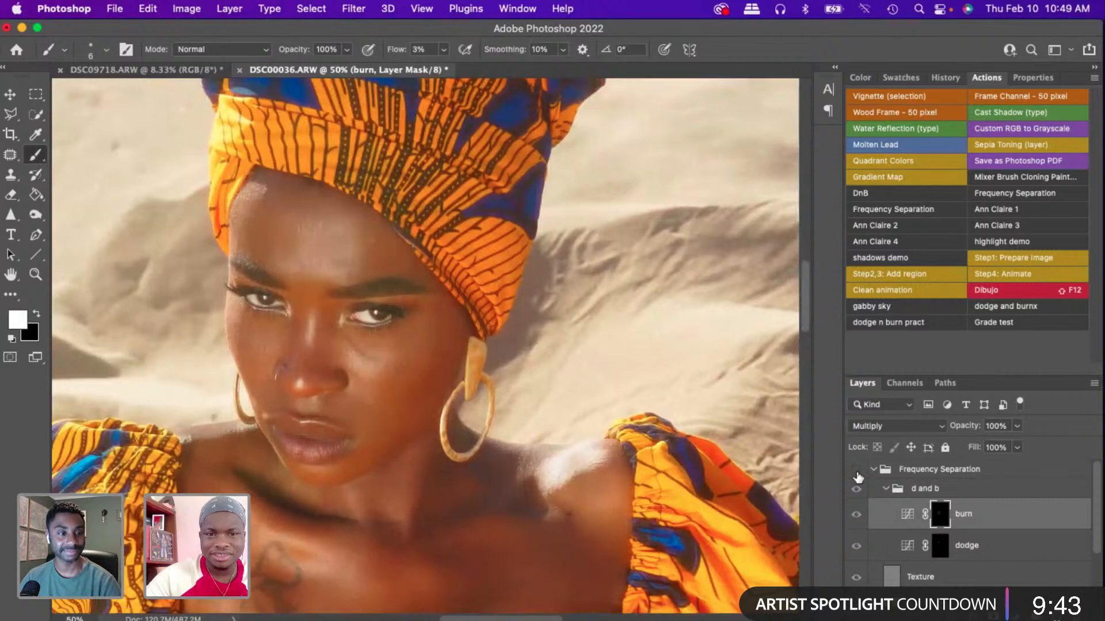
pyautogui.press('super+minus')
pyautogui.press('super+minus')
pyautogui.press('super+minus')
pyautogui.press('super+minus')
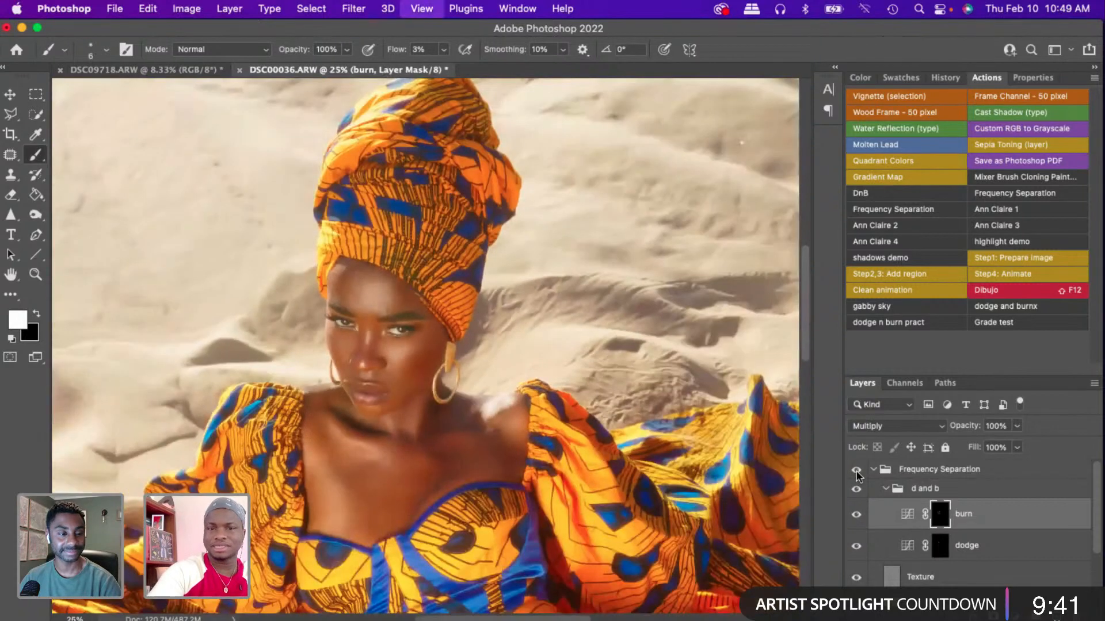
pyautogui.press('super+minus')
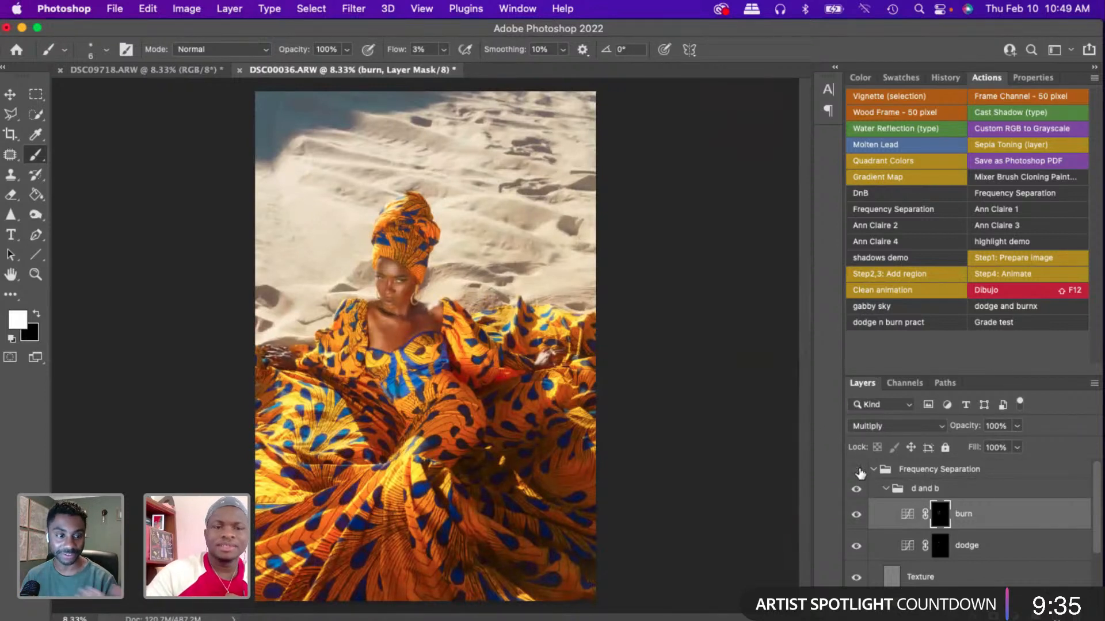
pyautogui.click(858, 471)
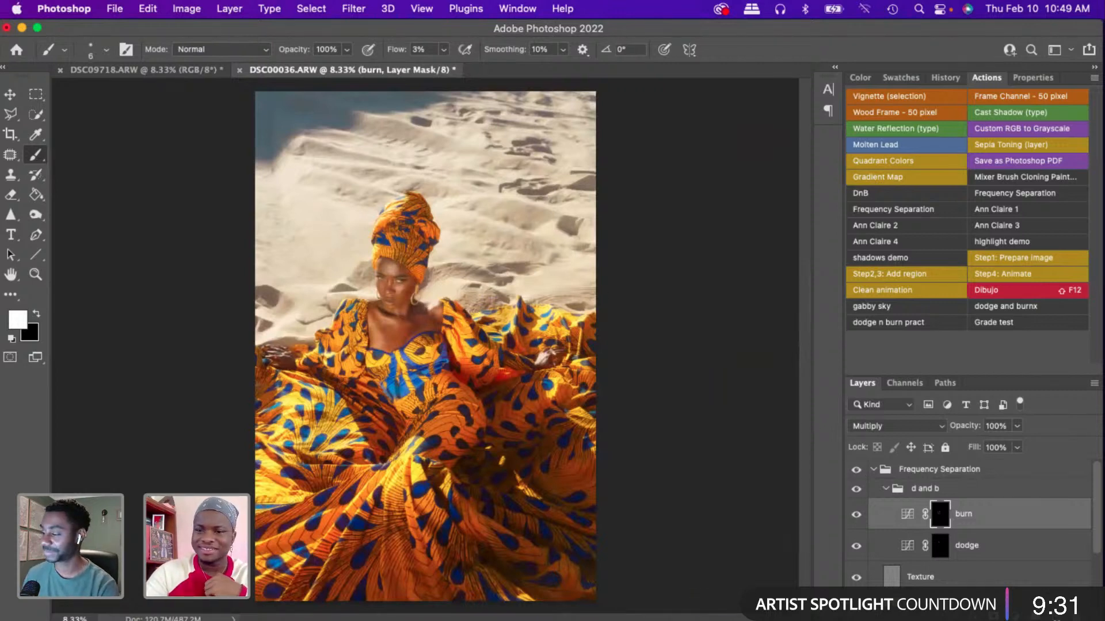
# - Add a Selective Color adjustment above the burn layer and set Cyan to -10% and Magenta to -8% in the Reds
pyautogui.click(974, 616)
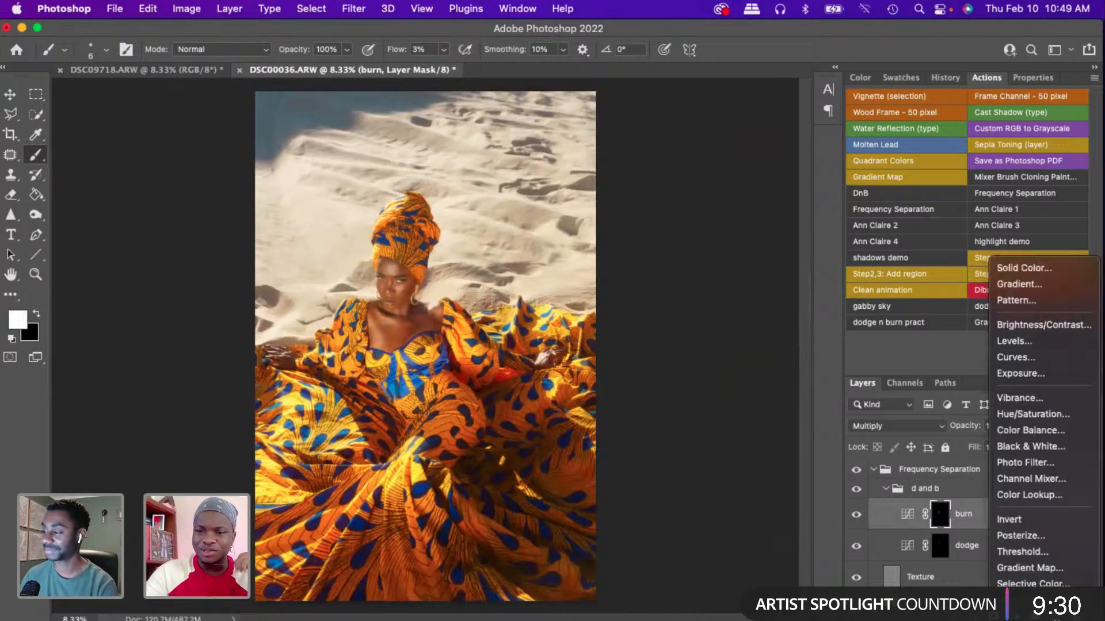
pyautogui.click(1033, 584)
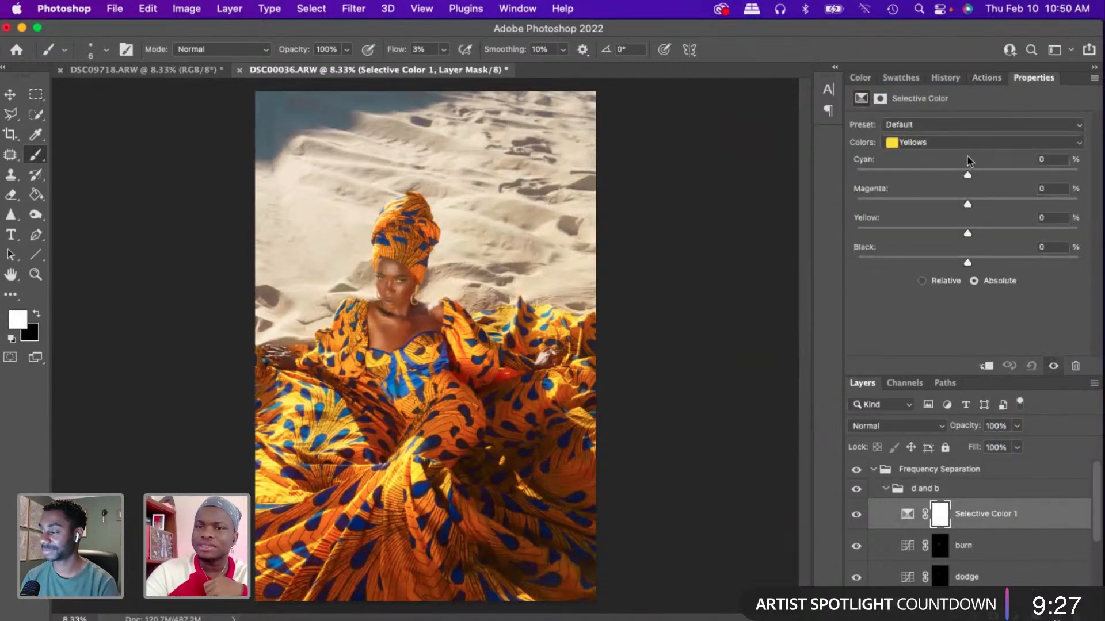
pyautogui.click(933, 149)
pyautogui.click(939, 129)
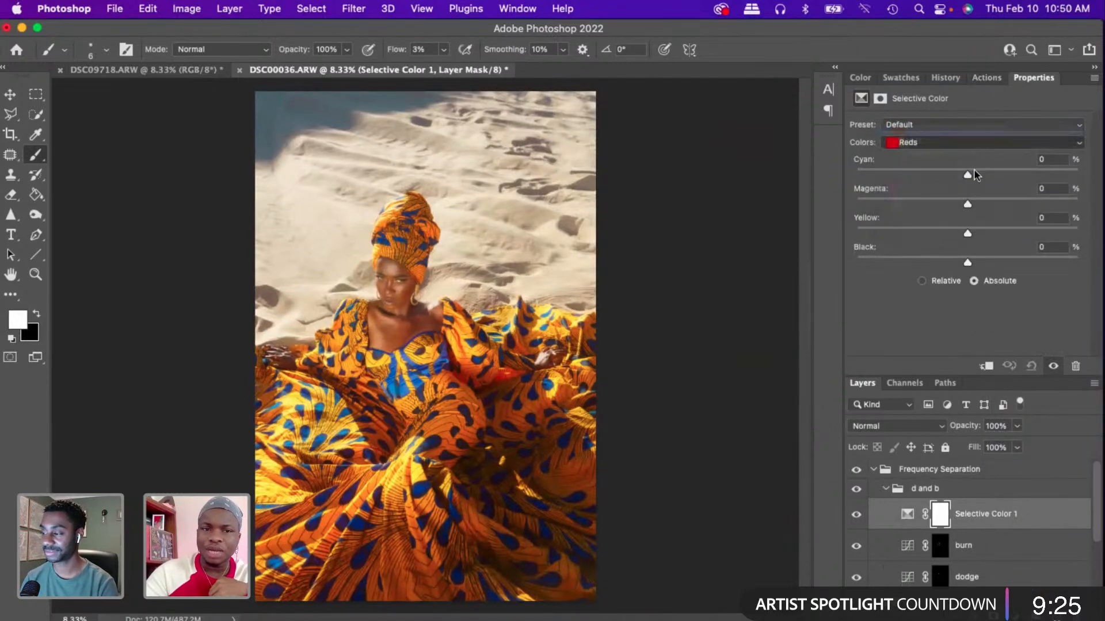
pyautogui.moveTo(970, 177); pyautogui.dragTo(959, 211)
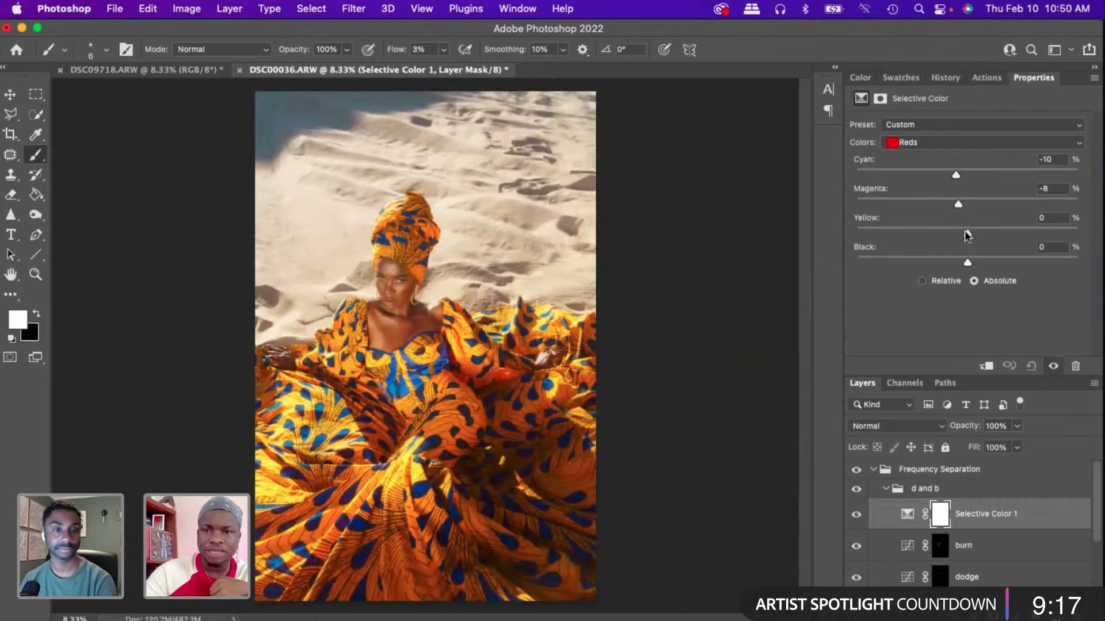
# - Try different Yellow amounts in the Reds, settle on +58%, and set Black to -5%
pyautogui.click(938, 229)
pyautogui.click(990, 239)
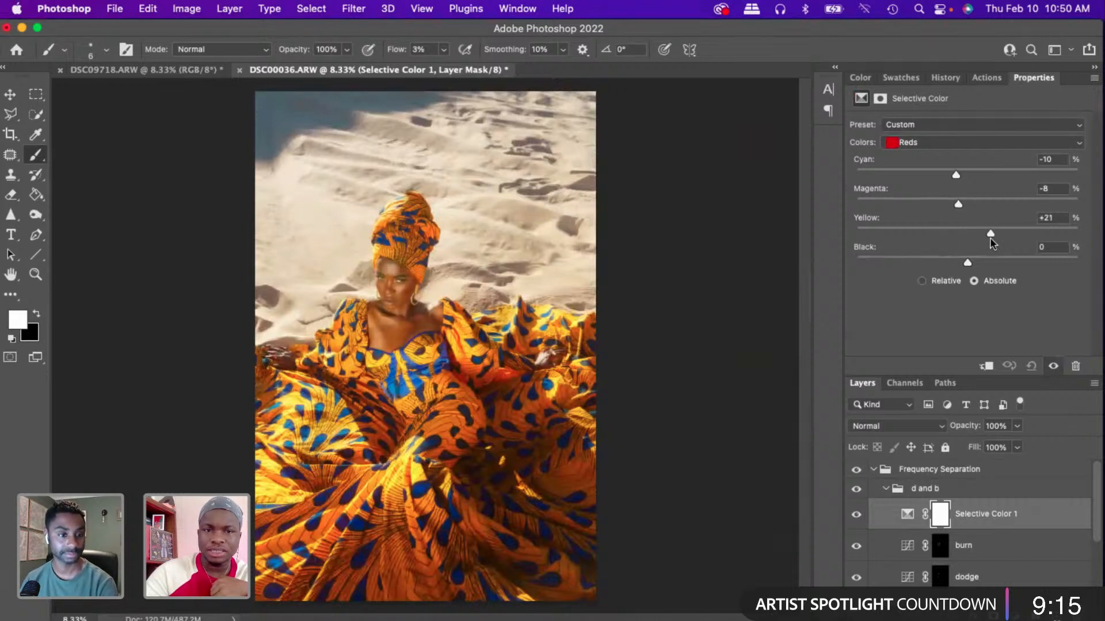
pyautogui.click(889, 229)
pyautogui.click(939, 229)
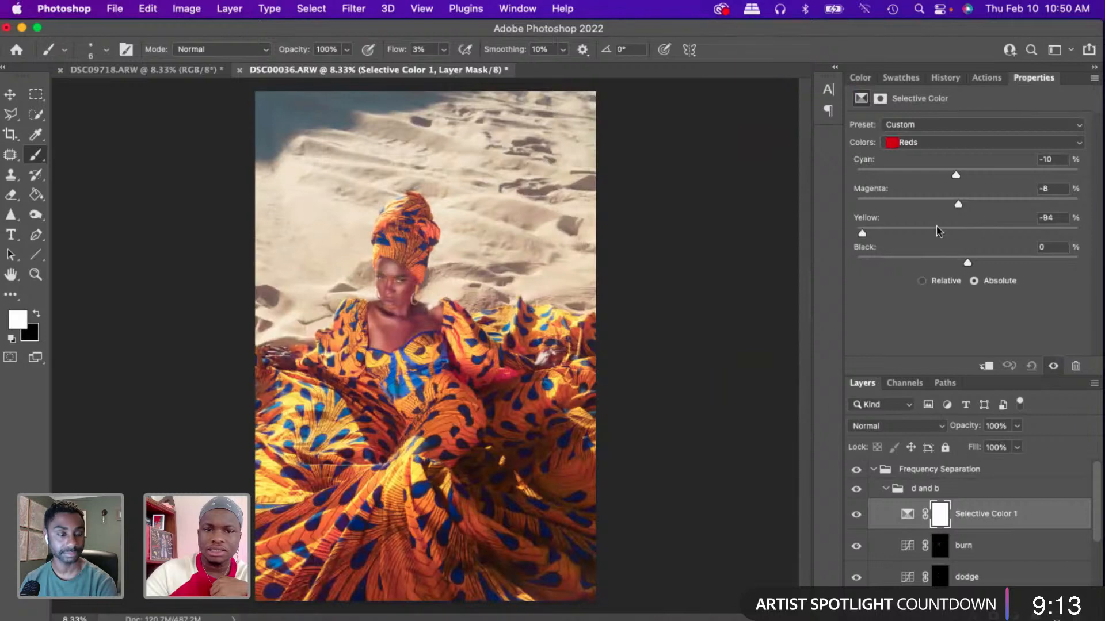
pyautogui.click(1058, 233)
pyautogui.moveTo(1057, 234); pyautogui.dragTo(1031, 227)
pyautogui.click(973, 262)
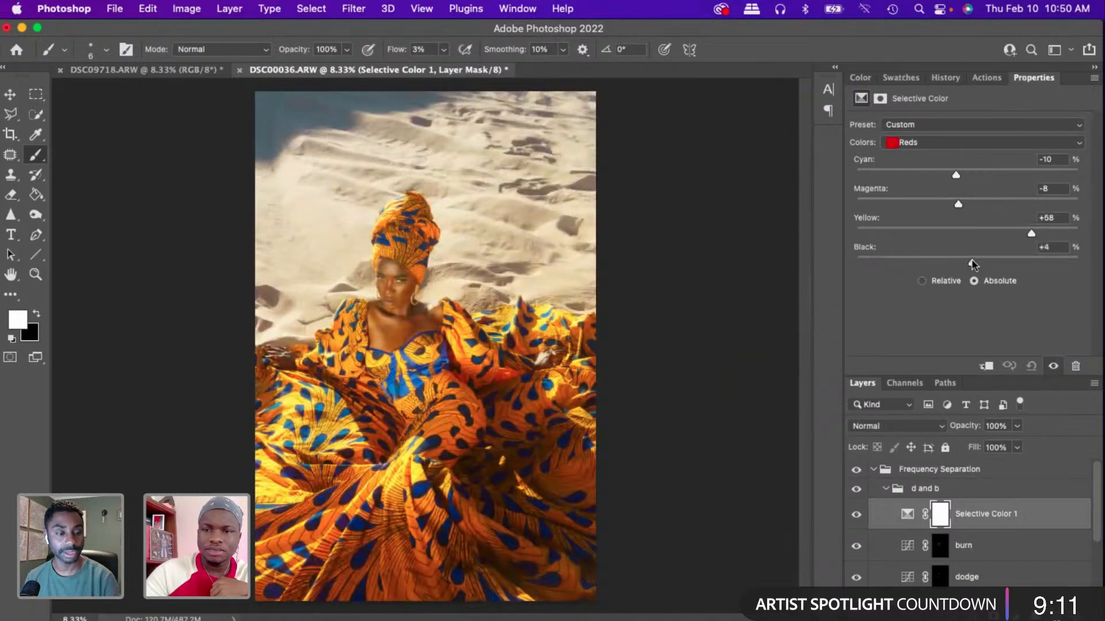
pyautogui.moveTo(956, 264)
pyautogui.mouseDown()
pyautogui.moveTo(1021, 261)
pyautogui.moveTo(962, 269)
pyautogui.mouseUp()
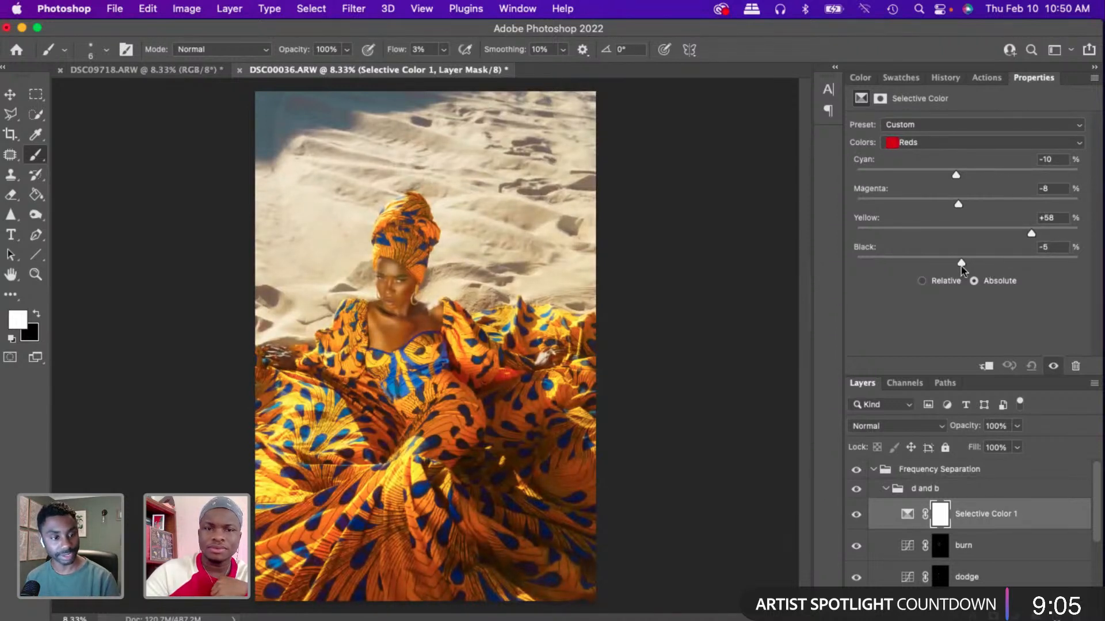
# - Set the Yellows to Cyan -50%, Magenta -14%, Yellow +45% and Black -11%, and compare the image with the Selective Color layer hidden and shown
pyautogui.click(960, 143)
pyautogui.click(964, 154)
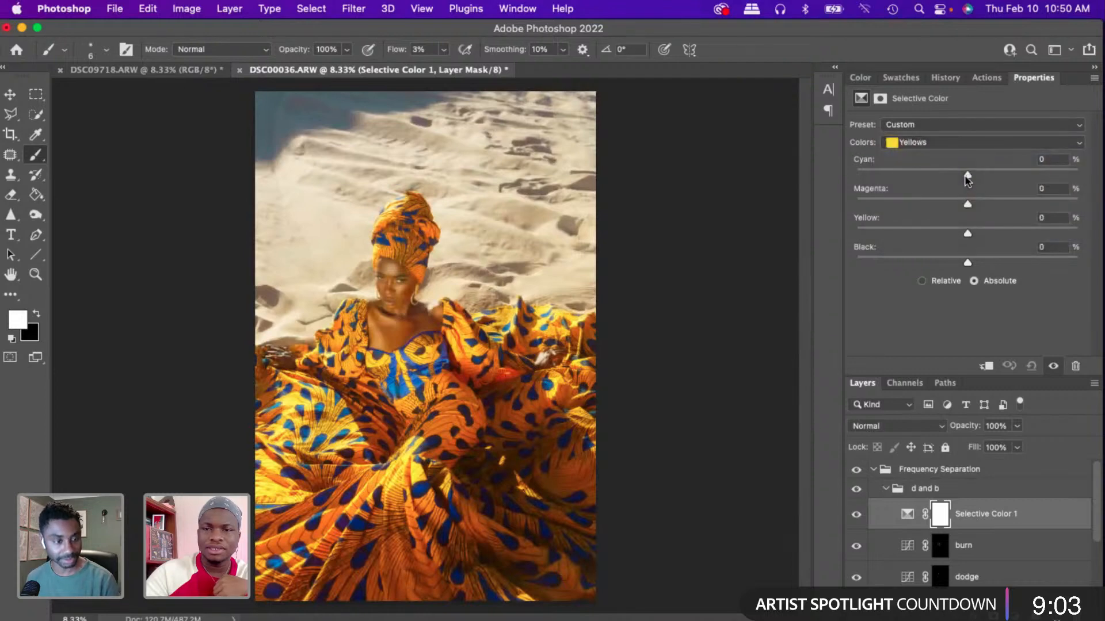
pyautogui.moveTo(928, 179); pyautogui.dragTo(891, 176)
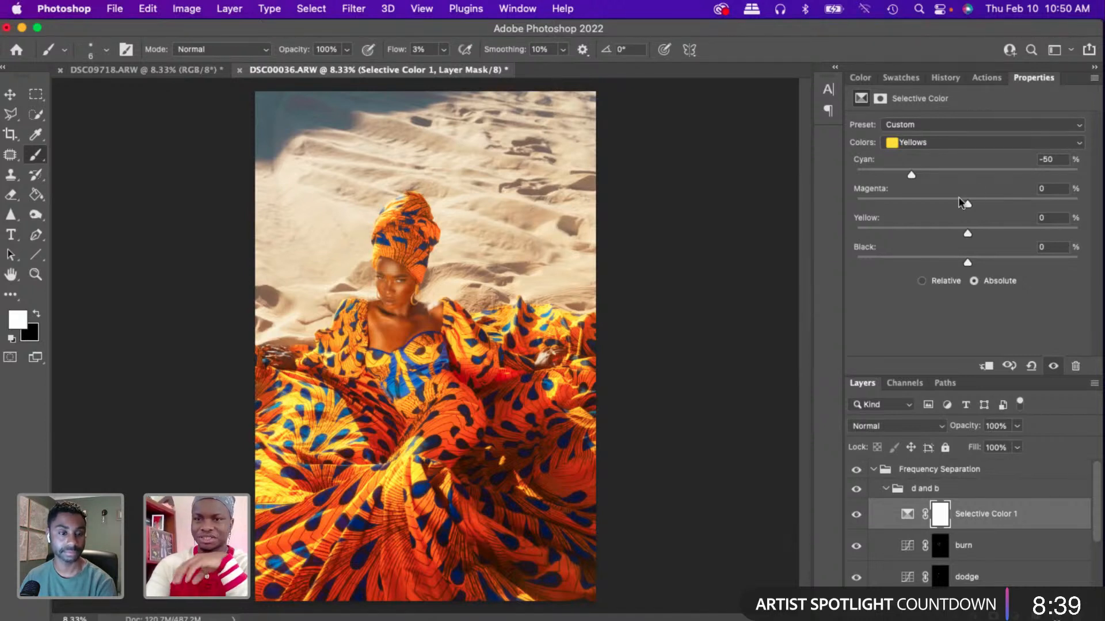
pyautogui.moveTo(969, 206); pyautogui.dragTo(1062, 202)
pyautogui.moveTo(955, 205); pyautogui.dragTo(1017, 235)
pyautogui.moveTo(967, 263)
pyautogui.mouseDown()
pyautogui.moveTo(920, 263)
pyautogui.moveTo(1002, 267)
pyautogui.moveTo(955, 275)
pyautogui.mouseUp()
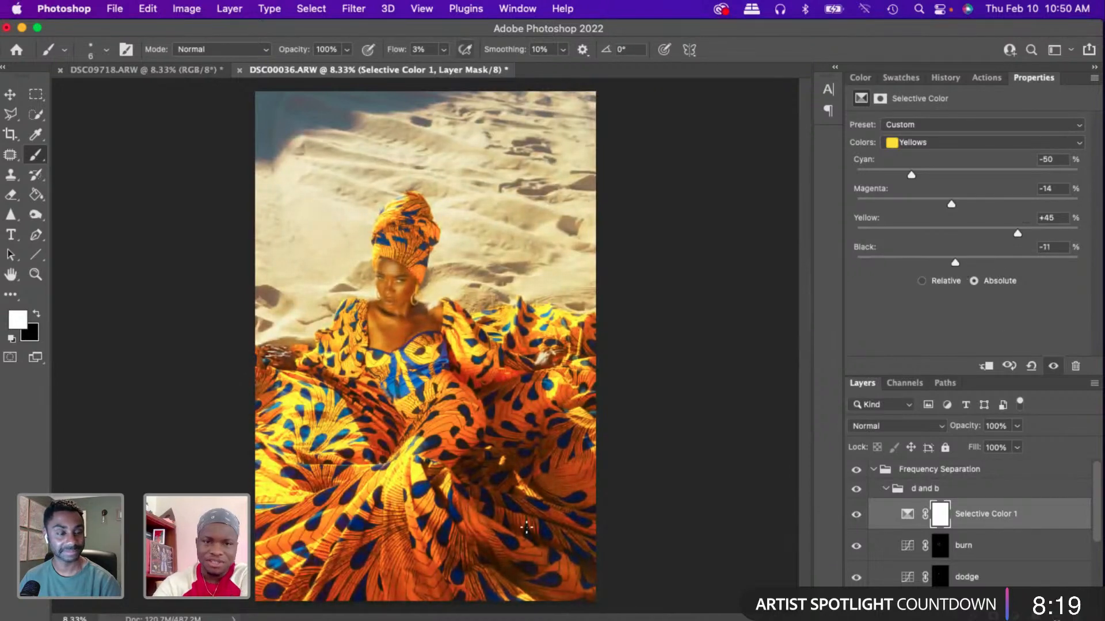
pyautogui.click(856, 514)
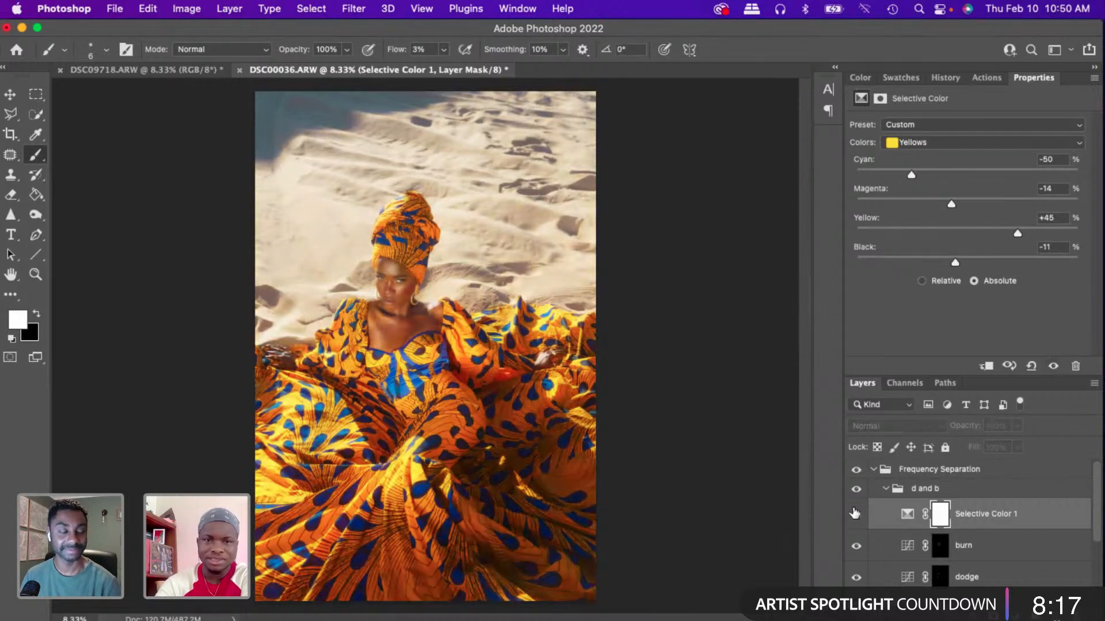
pyautogui.click(856, 514)
# - Erase the Selective Color effect from the face, neck and chest on the layer mask with a 150 px eraser, and inspect the skin up close
pyautogui.press('e')
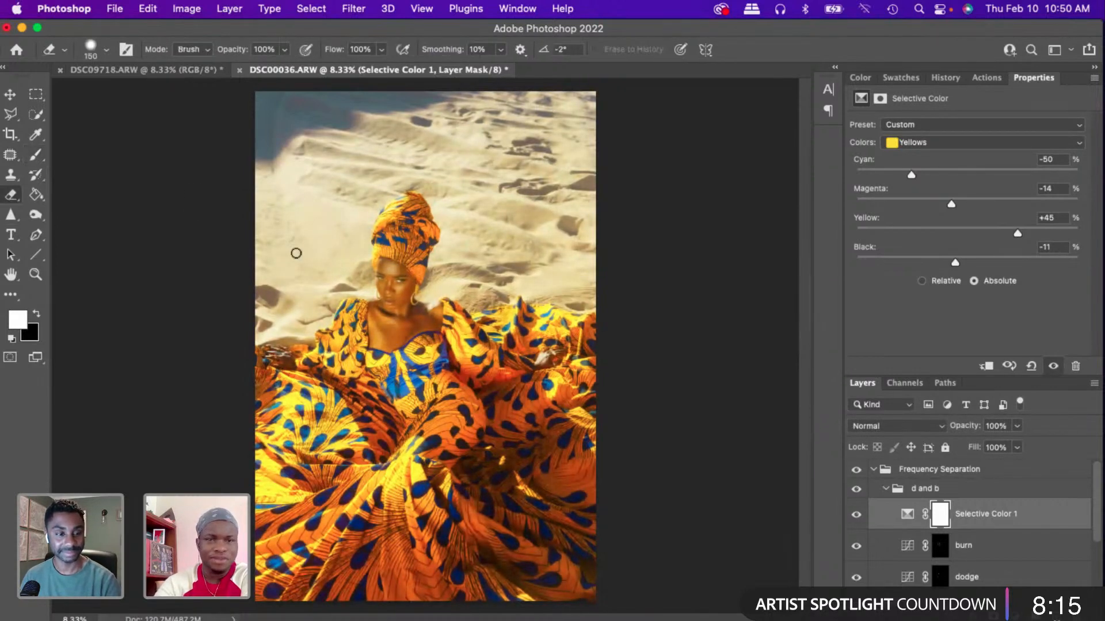
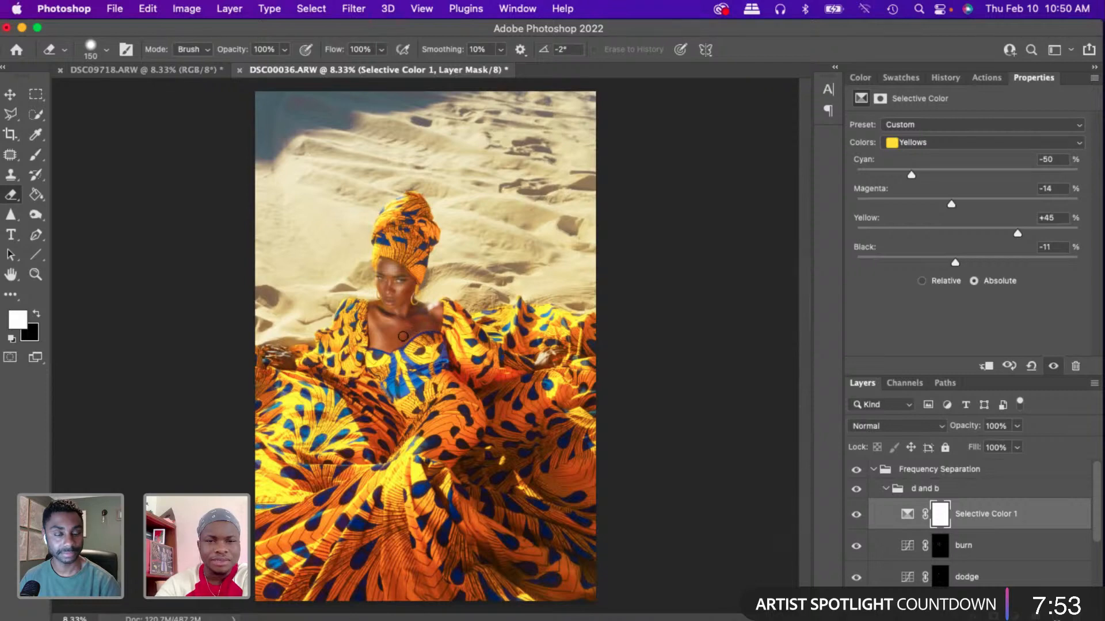
pyautogui.moveTo(422, 325)
pyautogui.mouseDown()
pyautogui.moveTo(428, 318)
pyautogui.moveTo(388, 301)
pyautogui.mouseUp()
pyautogui.press('super+equal')
pyautogui.press('super+equal')
pyautogui.press('super+equal')
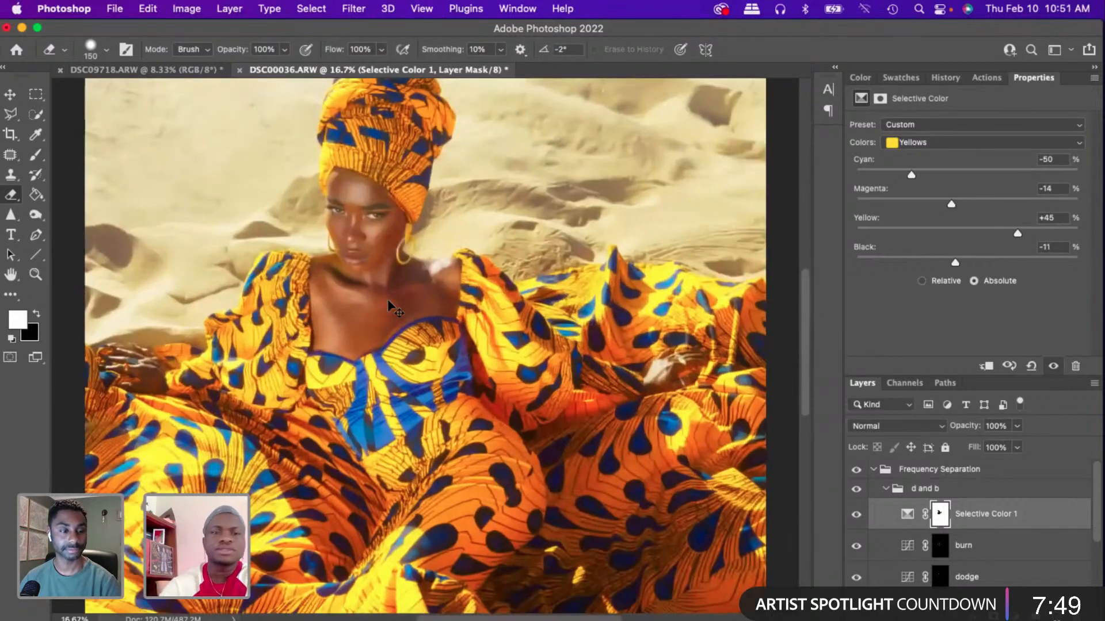
pyautogui.press('super+equal')
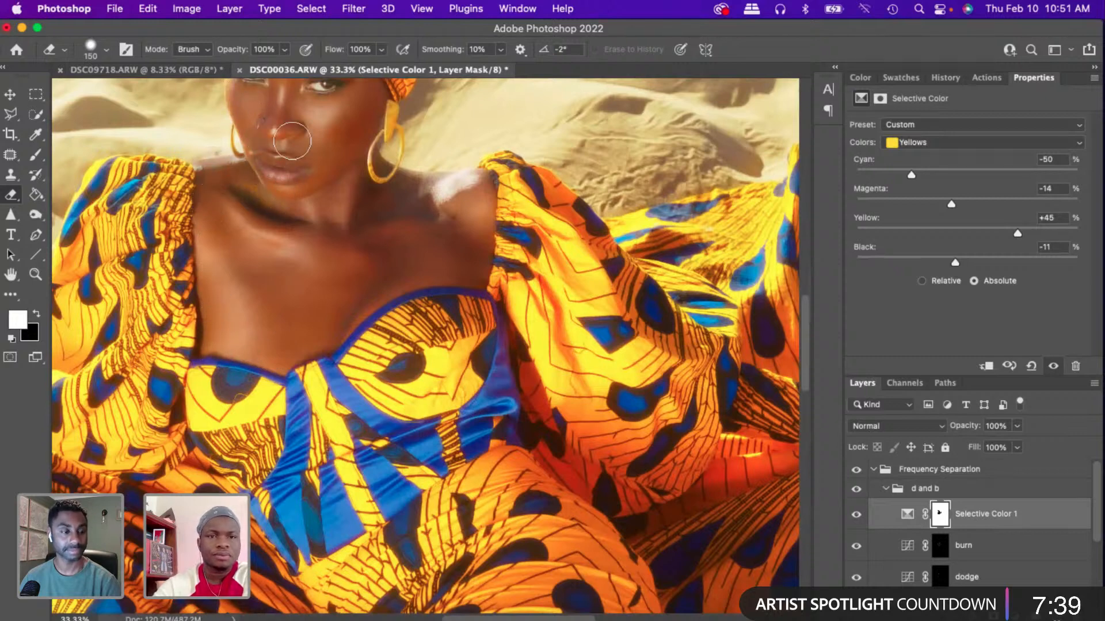
pyautogui.scroll(5, 276, 144)
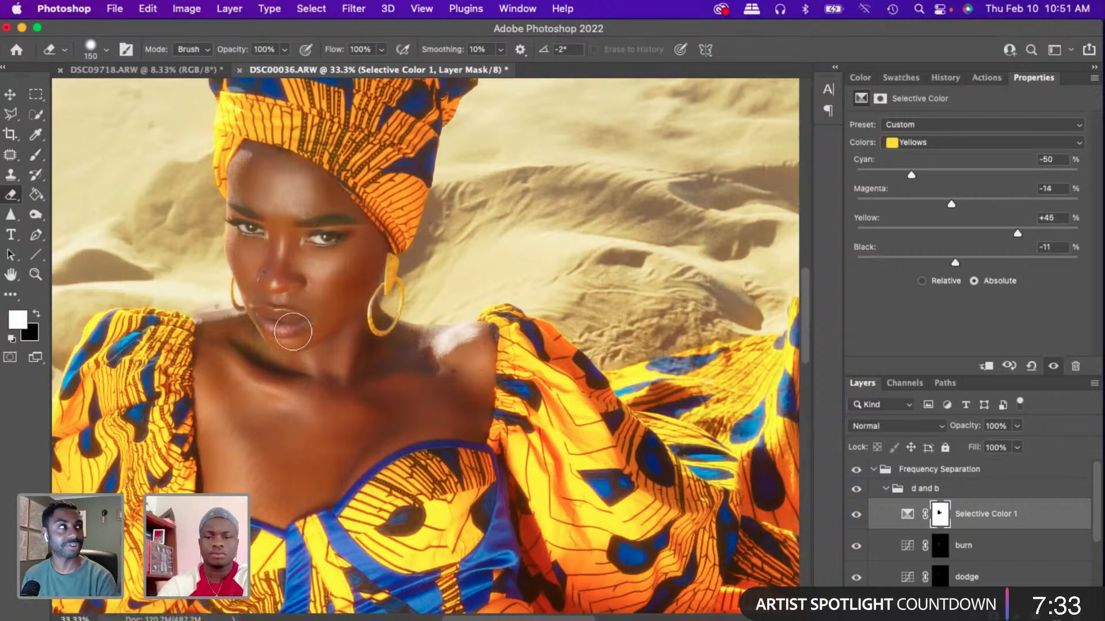
pyautogui.press('super+minus')
pyautogui.press('super+minus')
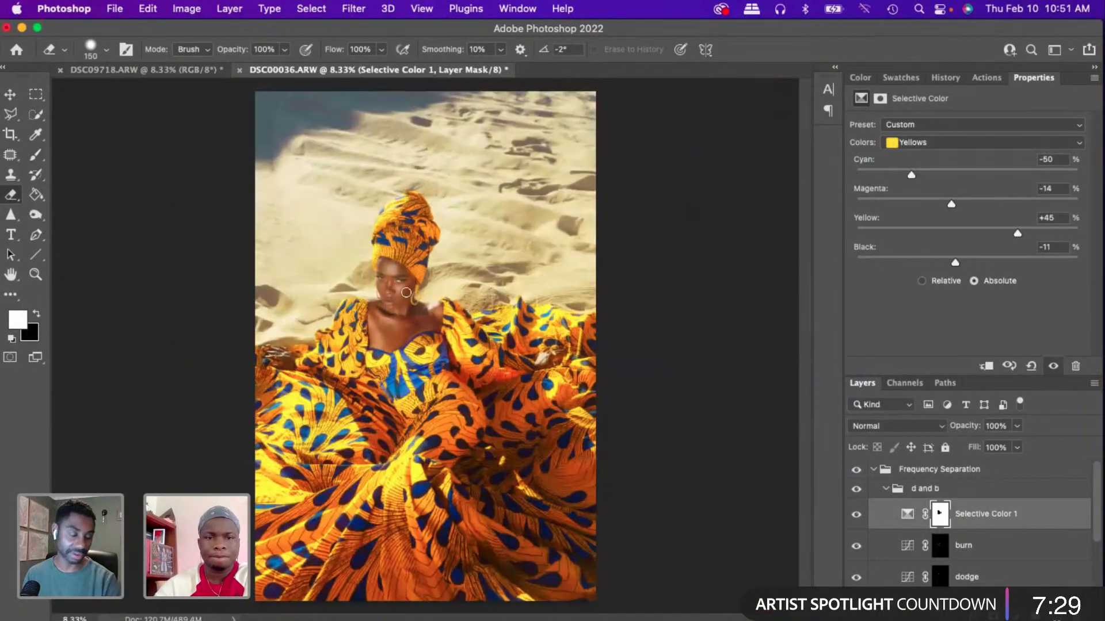
# - Set the Cyans in the Selective Color adjustment to Cyan +100%, Magenta -8%, Yellow -64% and Black +11%
pyautogui.click(952, 142)
pyautogui.click(956, 174)
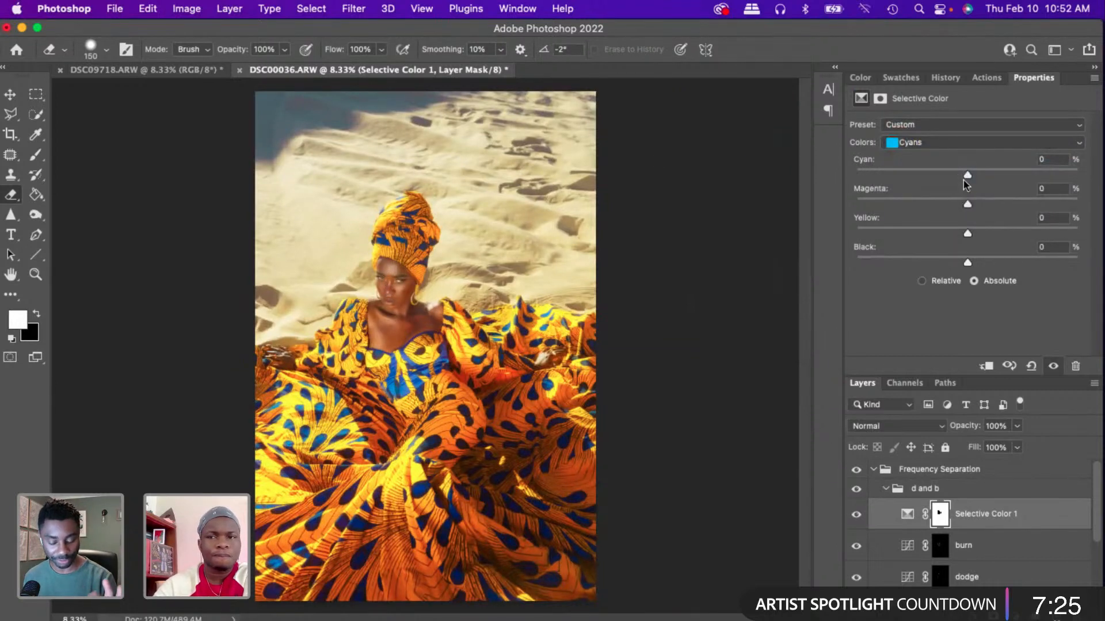
pyautogui.moveTo(967, 174); pyautogui.dragTo(1080, 174)
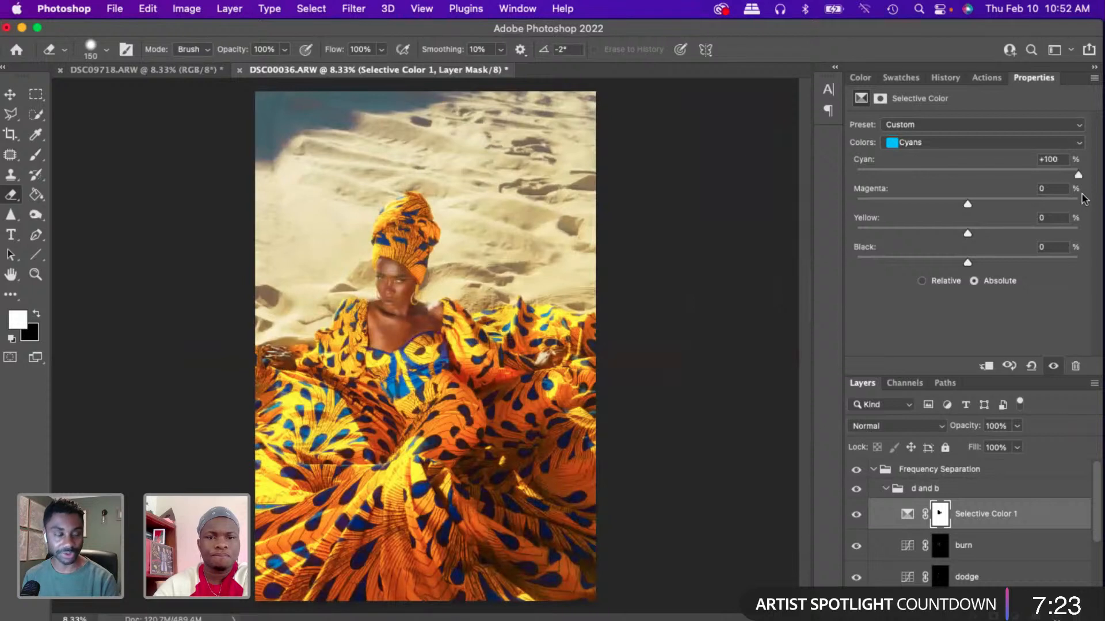
pyautogui.moveTo(969, 204)
pyautogui.mouseDown()
pyautogui.moveTo(1051, 205)
pyautogui.moveTo(958, 217)
pyautogui.mouseUp()
pyautogui.write('95')
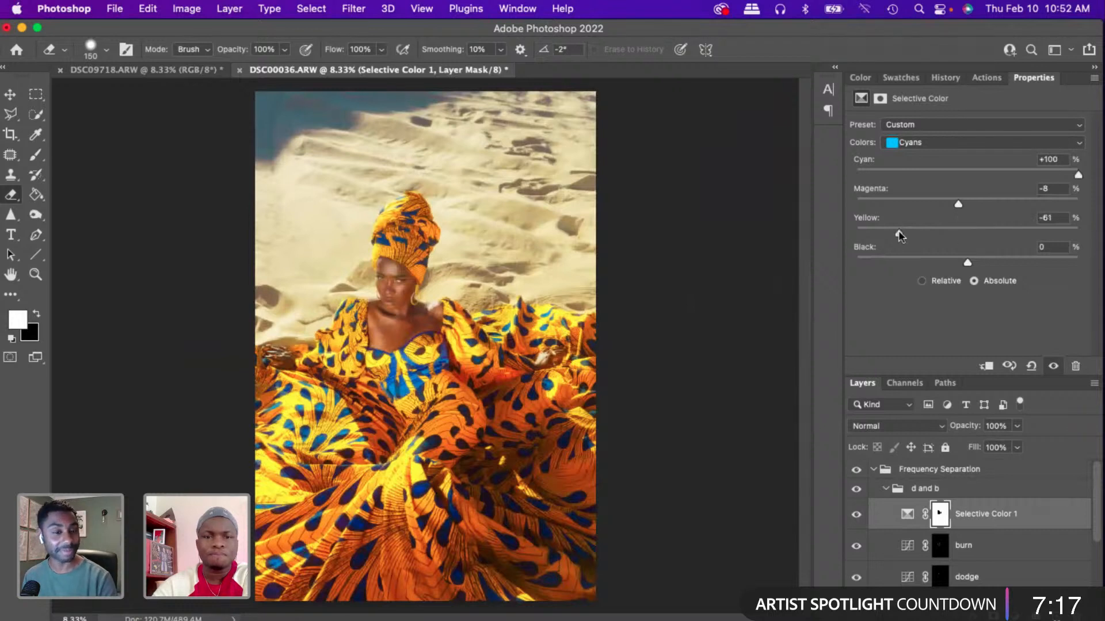
pyautogui.press('Return')
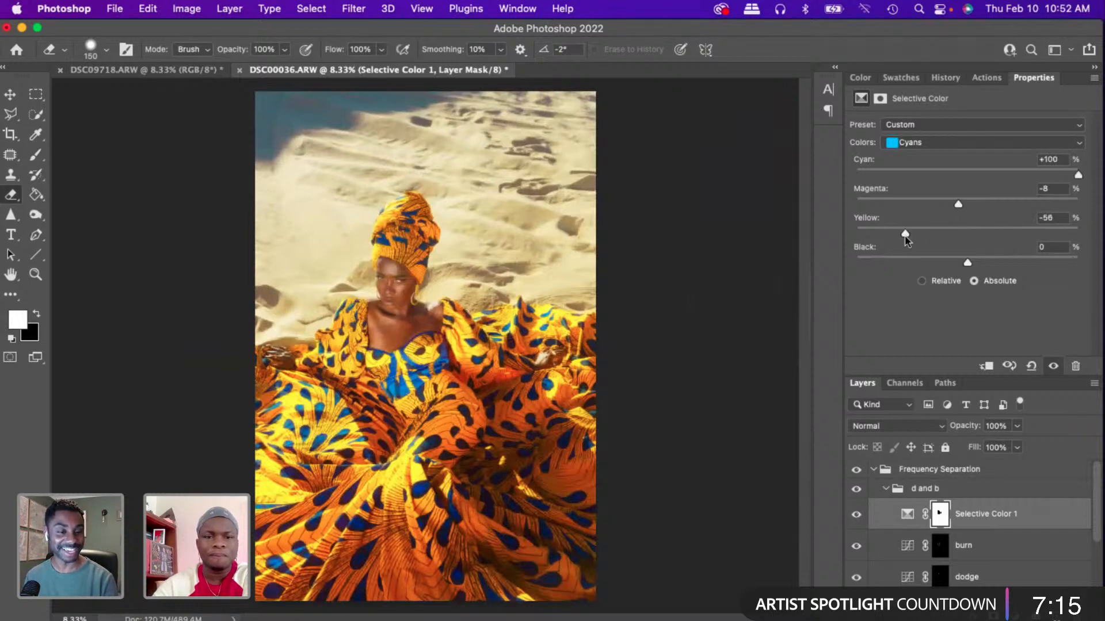
pyautogui.moveTo(895, 235); pyautogui.dragTo(896, 237)
pyautogui.click(979, 261)
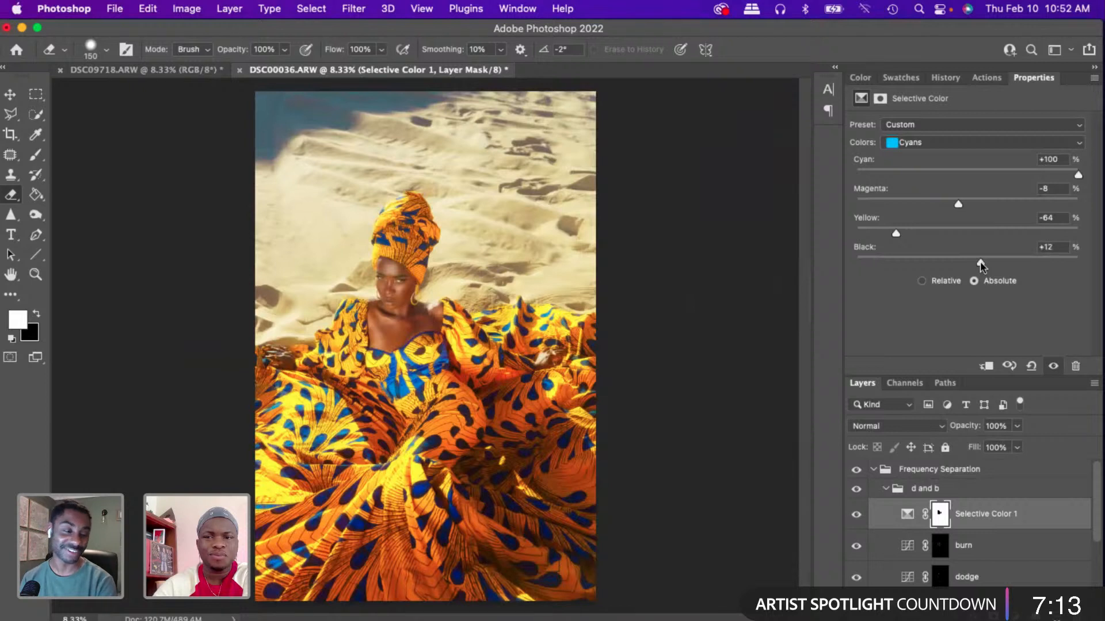
# - Set the Blues in the Selective Color adjustment to Cyan +38%, Magenta -13%, Yellow -22% and Black +25%
pyautogui.click(918, 142)
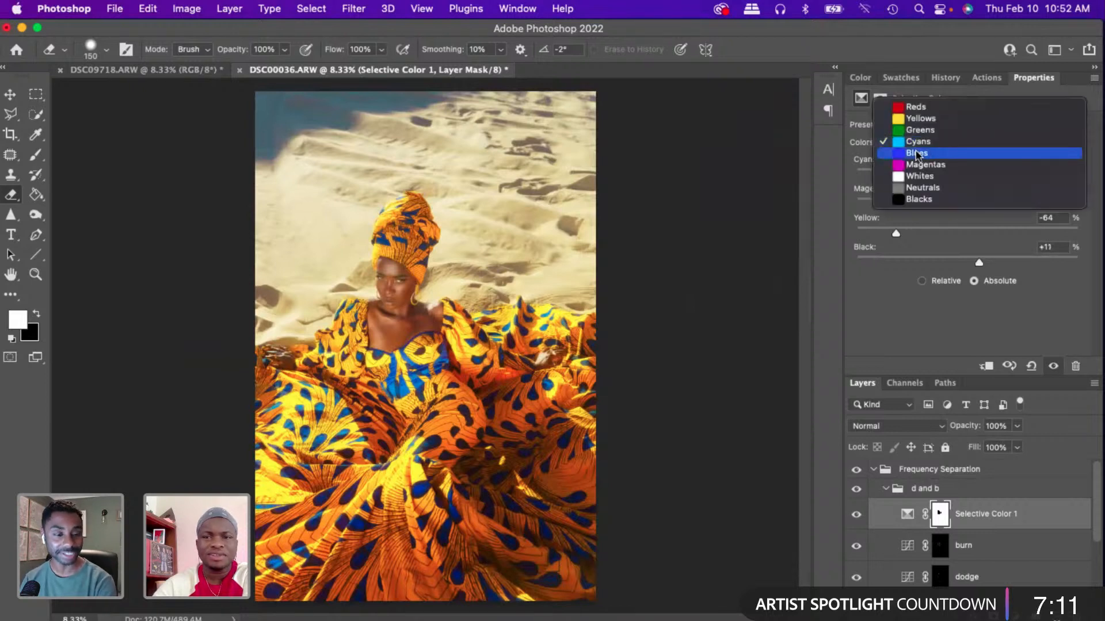
pyautogui.click(918, 151)
pyautogui.moveTo(967, 176); pyautogui.dragTo(879, 175)
pyautogui.moveTo(1007, 198); pyautogui.dragTo(994, 271)
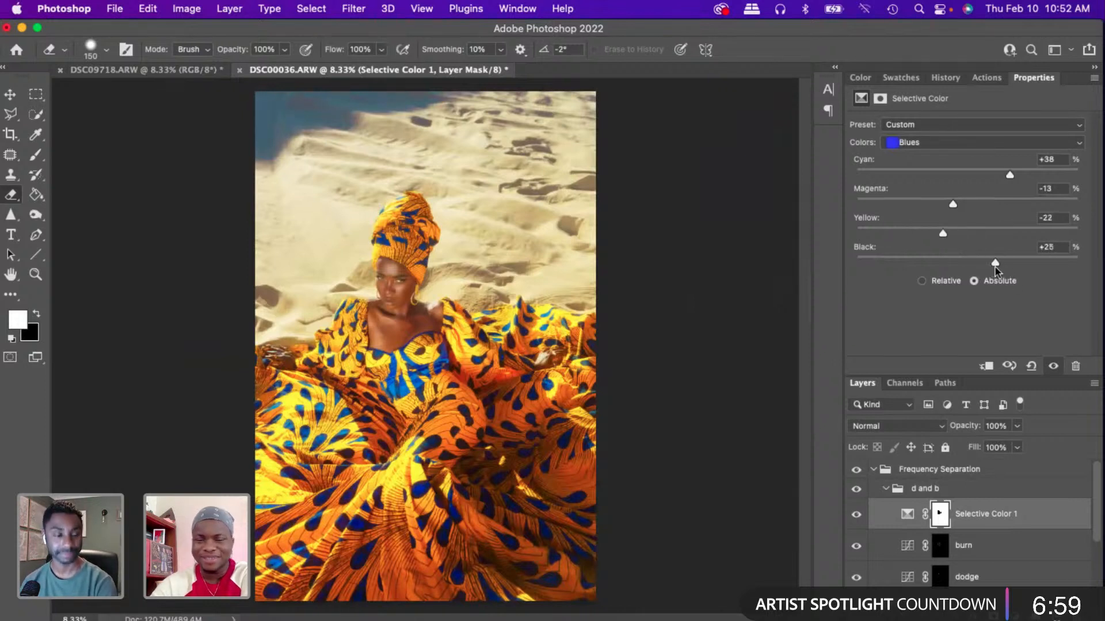
# - Set the Whites to Cyan -4%, Magenta -7%, Yellow -13% and Black -14%, and check the masked skin with the red mask overlay
pyautogui.click(944, 144)
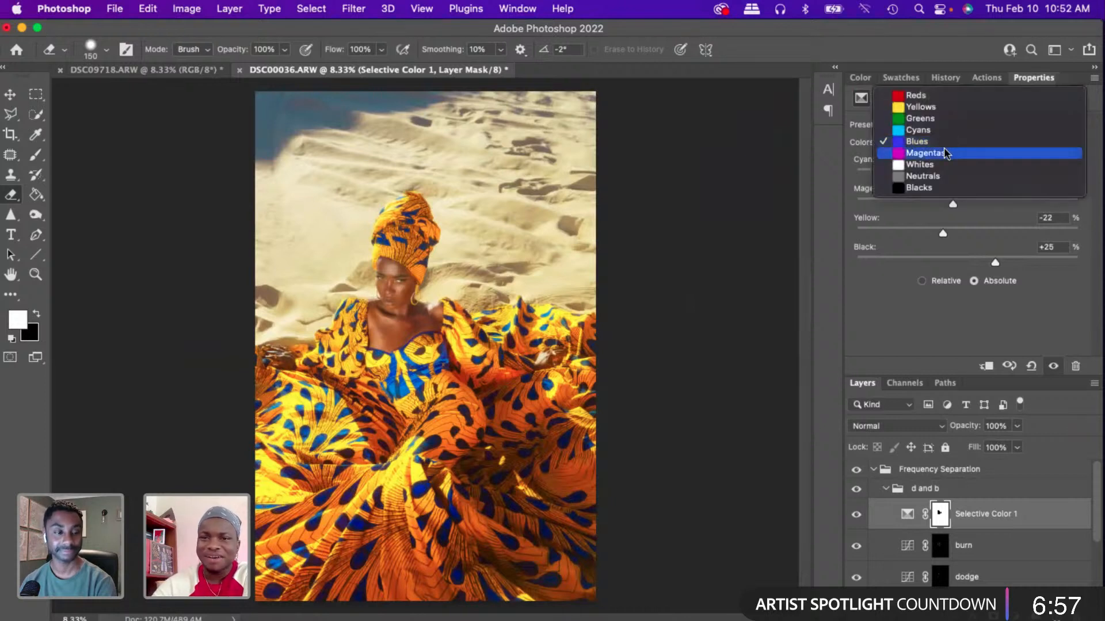
pyautogui.click(944, 167)
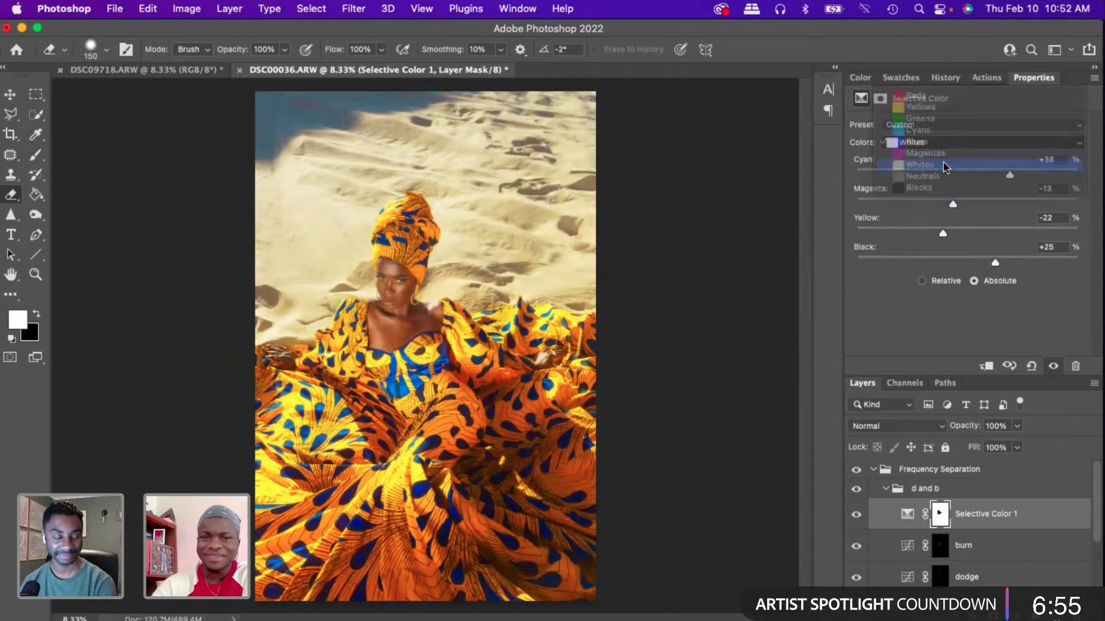
pyautogui.moveTo(974, 174); pyautogui.dragTo(952, 263)
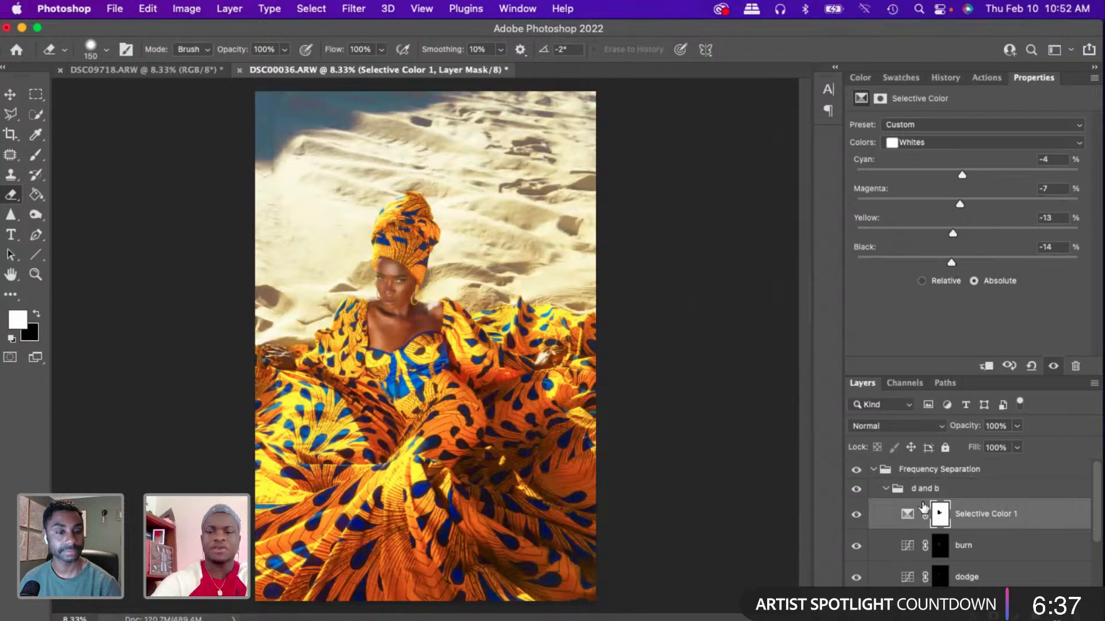
pyautogui.press('x')
pyautogui.press('\\')
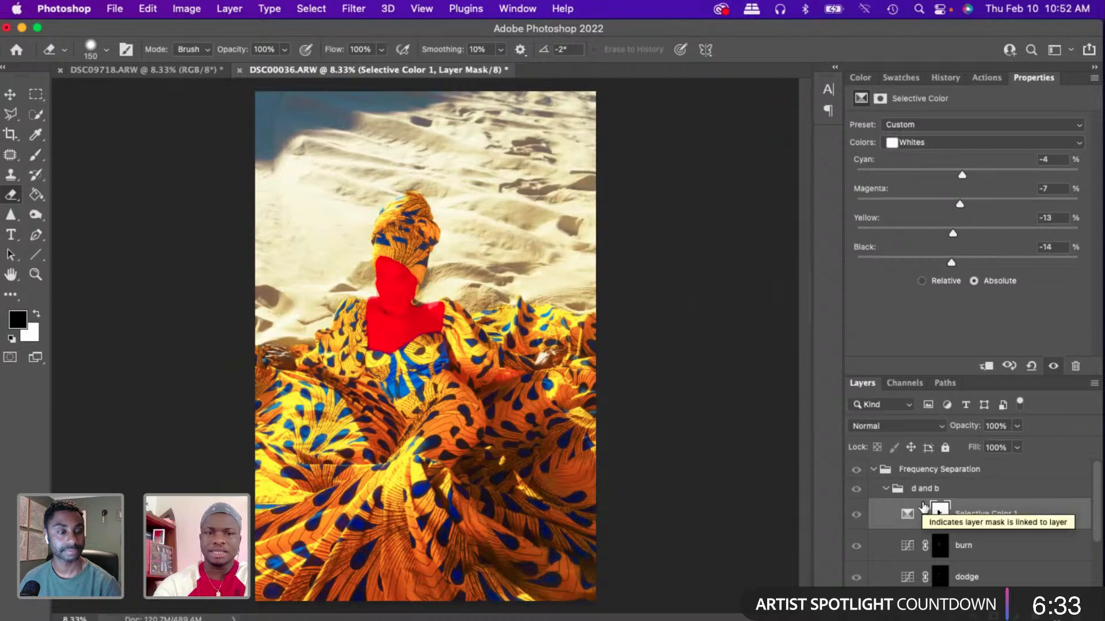
pyautogui.press('\\')
pyautogui.press('x')
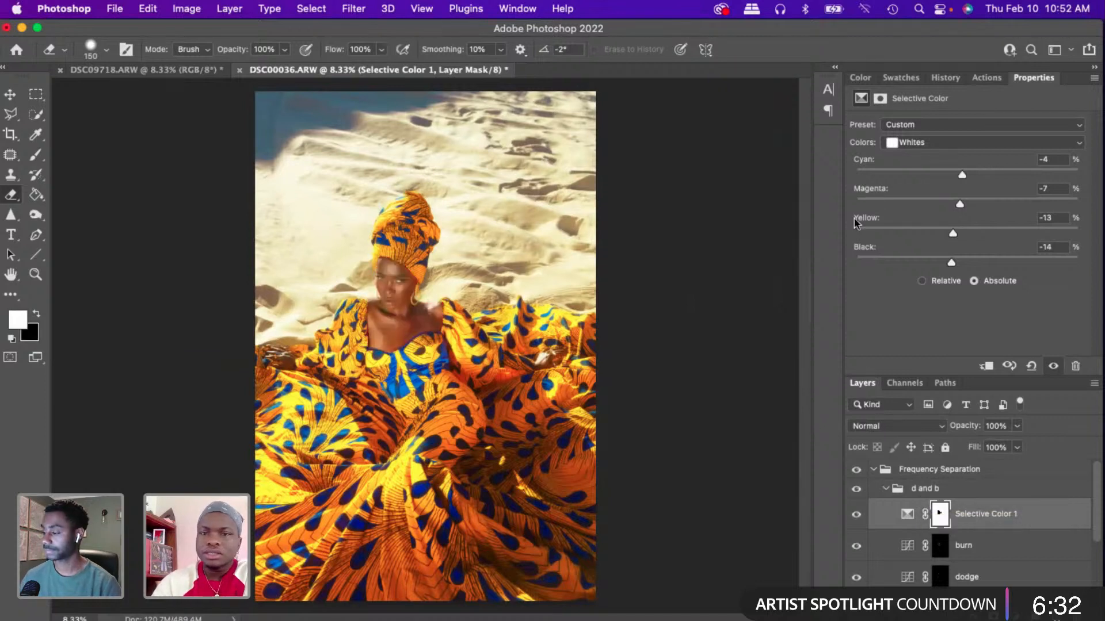
# - Return to the Whites in the Selective Color adjustment and set Black to -1%
pyautogui.click(927, 144)
pyautogui.click(929, 151)
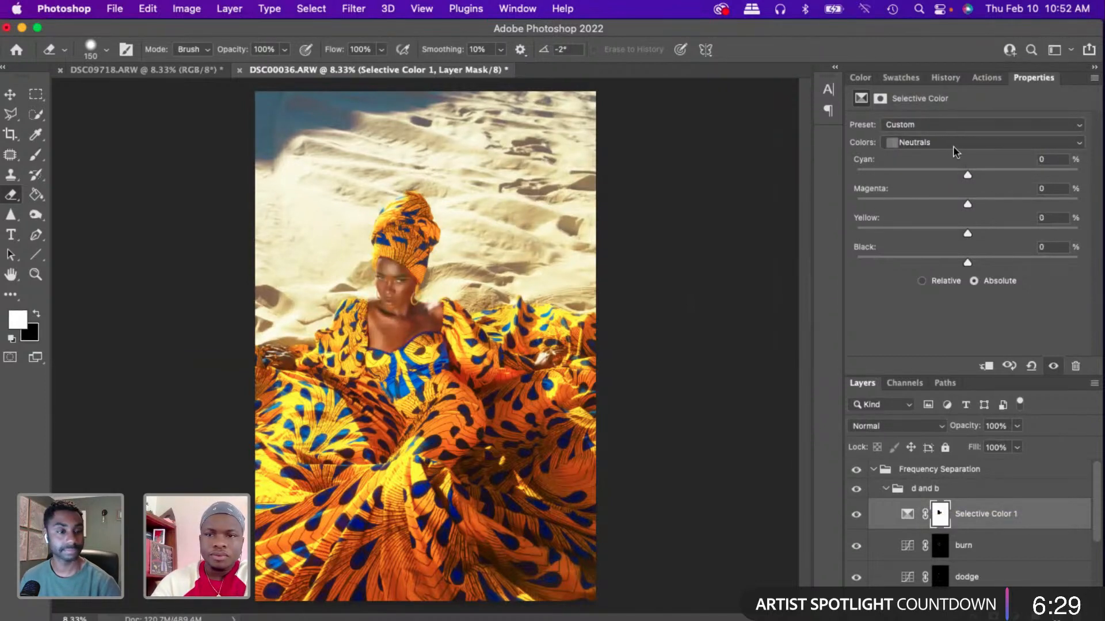
pyautogui.click(953, 144)
pyautogui.click(950, 129)
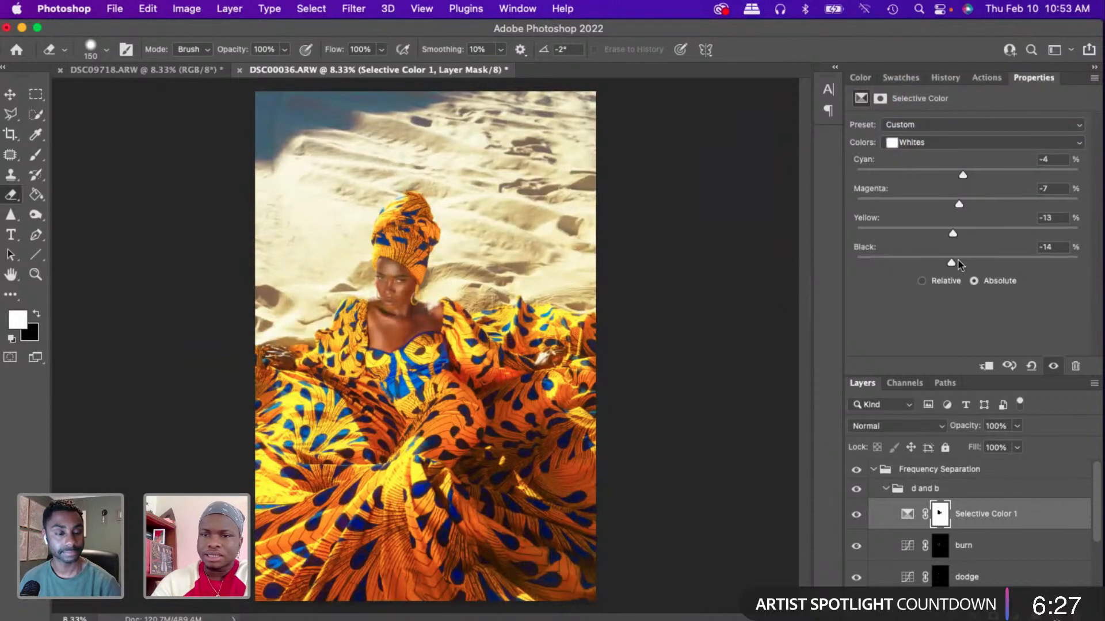
pyautogui.moveTo(951, 263)
pyautogui.mouseDown()
pyautogui.moveTo(1001, 264)
pyautogui.moveTo(966, 264)
pyautogui.mouseUp()
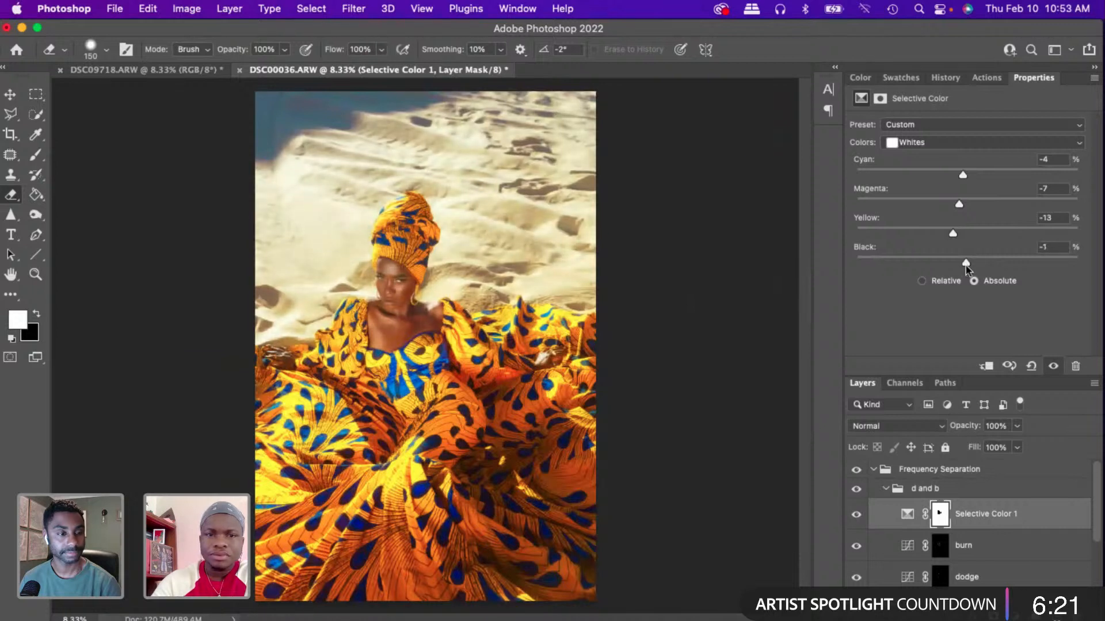
# - Set the Neutrals in the Selective Color adjustment to Cyan +1%, Magenta +1%, Yellow +1% and Black +2%
pyautogui.click(950, 143)
pyautogui.click(951, 154)
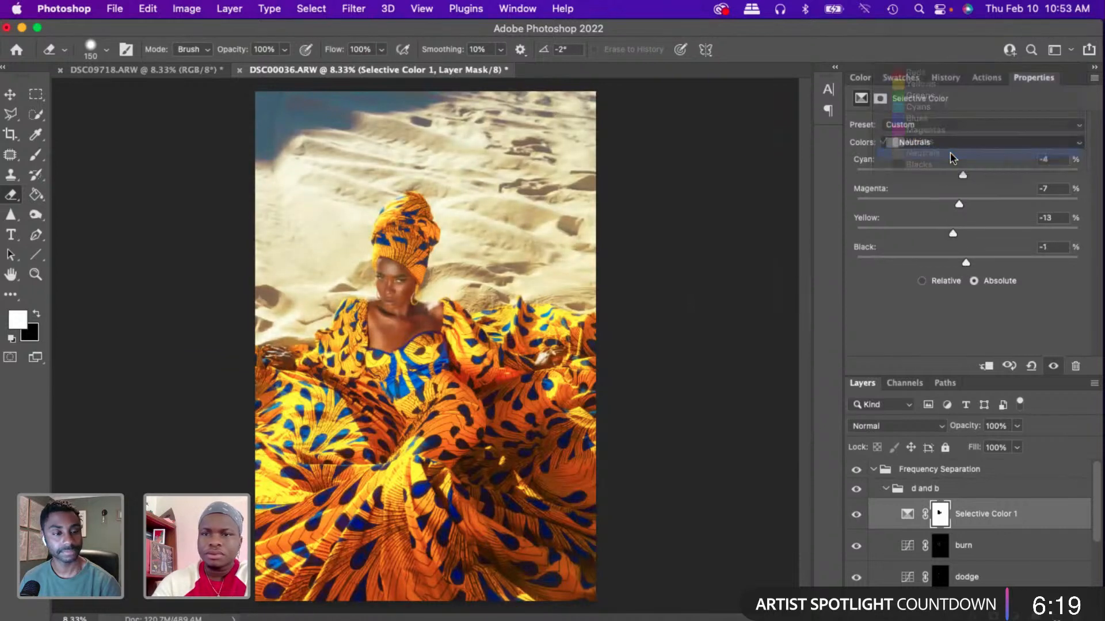
pyautogui.moveTo(968, 173); pyautogui.dragTo(971, 262)
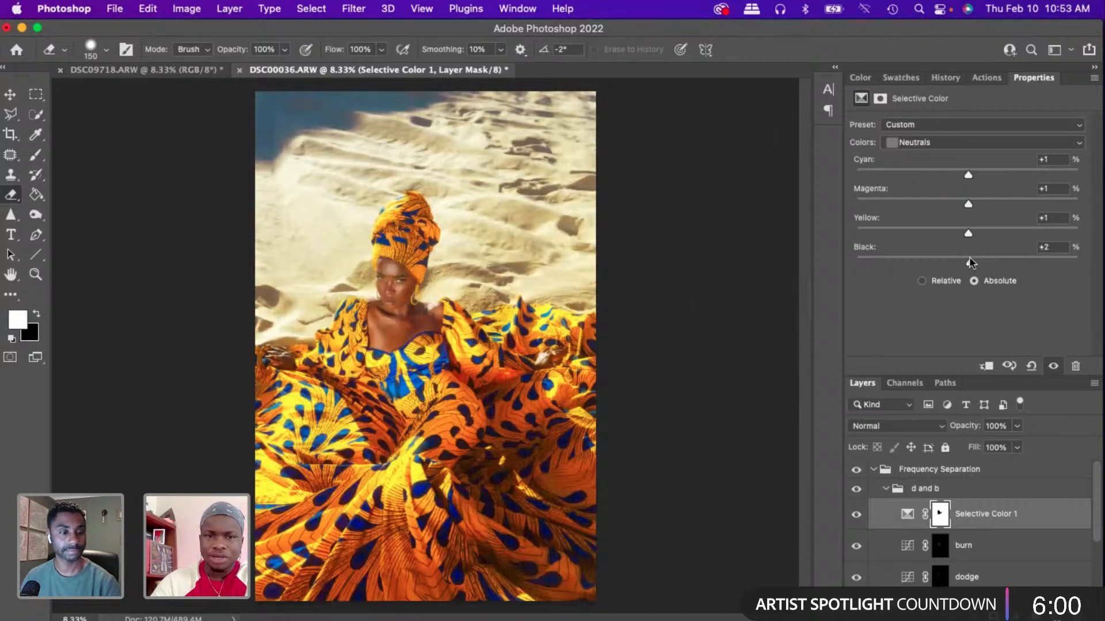
# - Review the Neutrals and Yellows settings, and set the Blacks to Cyan -5%, Magenta +1%, Yellow +1% and Black +1%
pyautogui.click(941, 142)
pyautogui.click(941, 153)
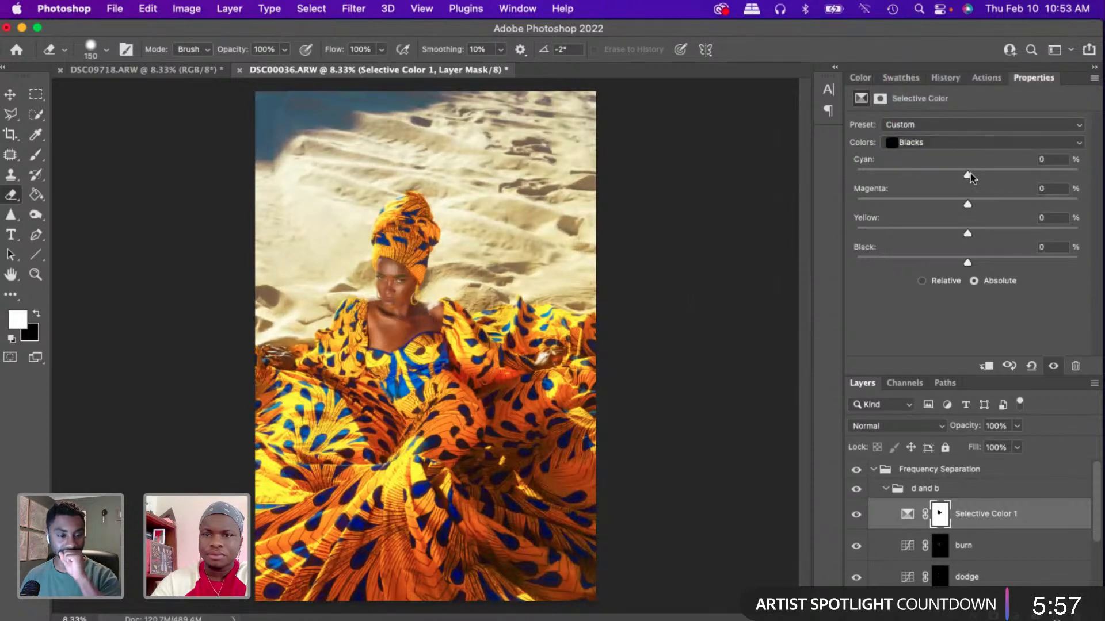
pyautogui.click(955, 142)
pyautogui.click(933, 129)
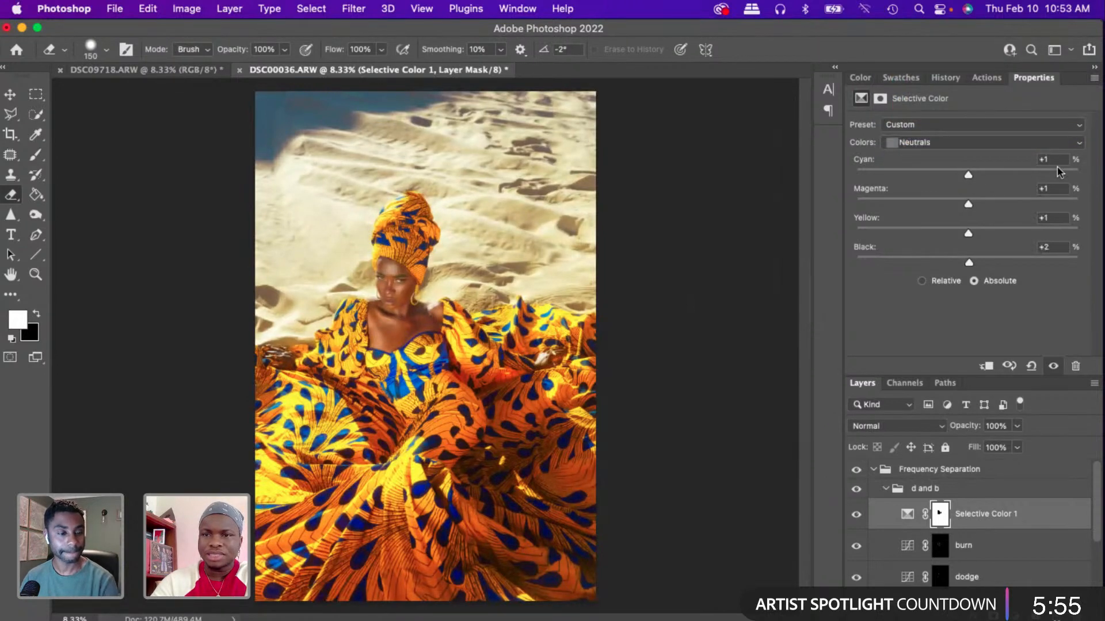
pyautogui.click(944, 142)
pyautogui.click(938, 73)
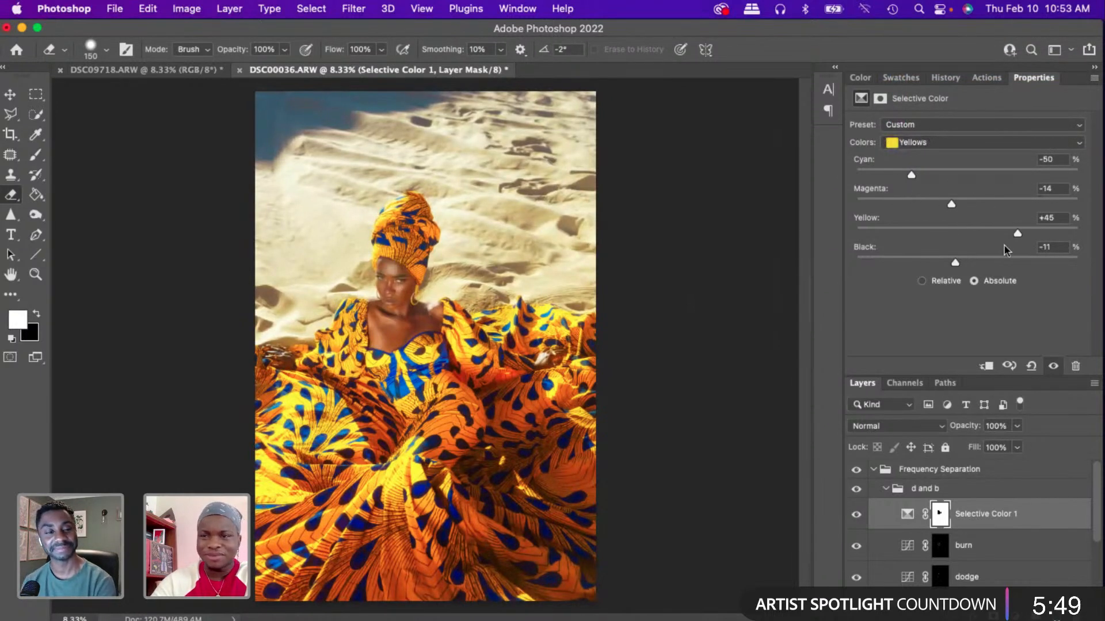
pyautogui.click(927, 145)
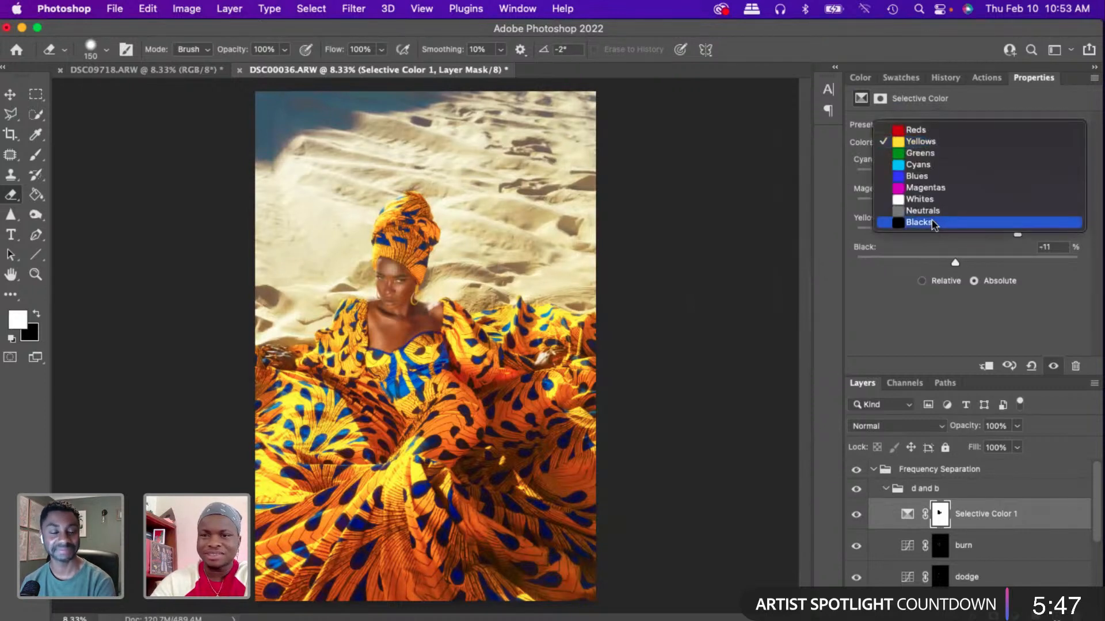
pyautogui.click(938, 224)
pyautogui.moveTo(966, 173); pyautogui.dragTo(969, 262)
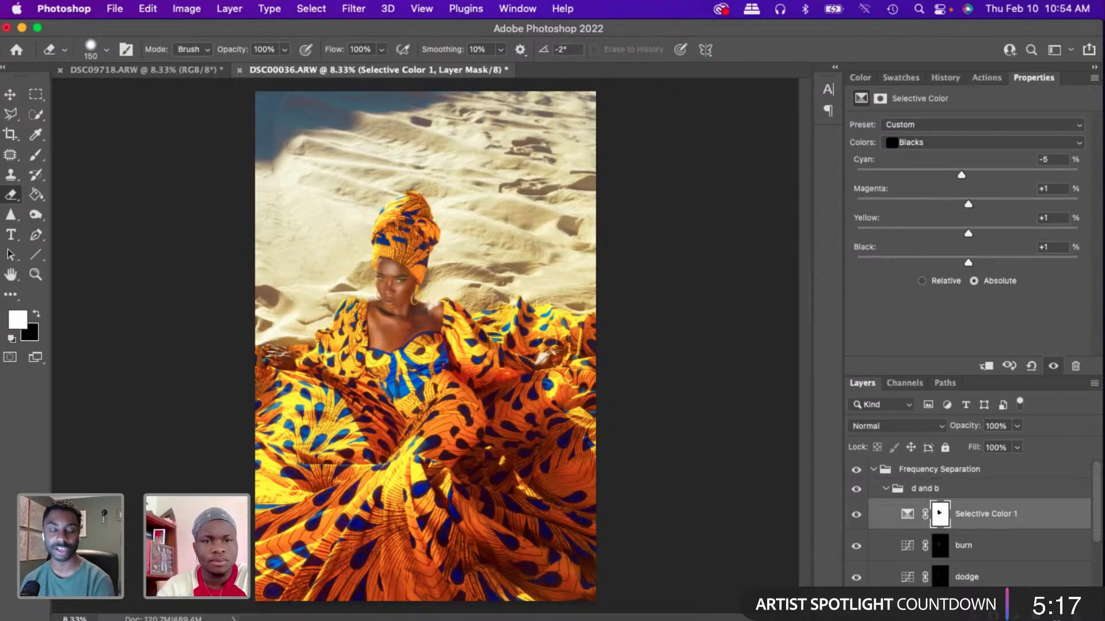
# - Compare the image before and after all edits by toggling the Frequency Separation group's visibility, leaving the group shown
pyautogui.click(857, 473)
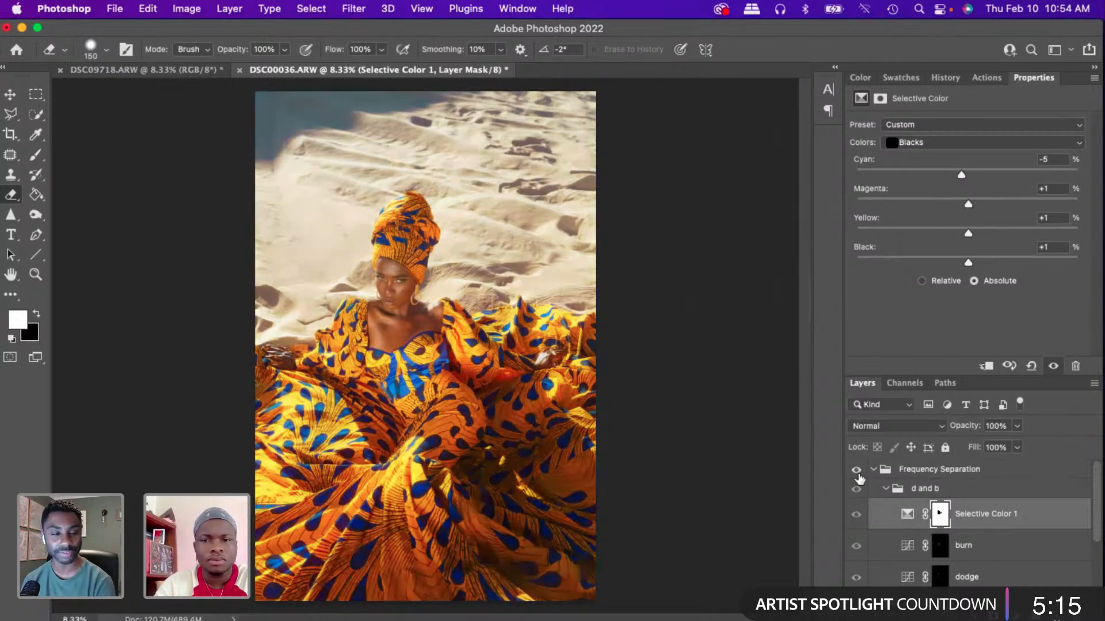
pyautogui.click(858, 473)
pyautogui.click(858, 473)
pyautogui.click(857, 473)
pyautogui.click(858, 473)
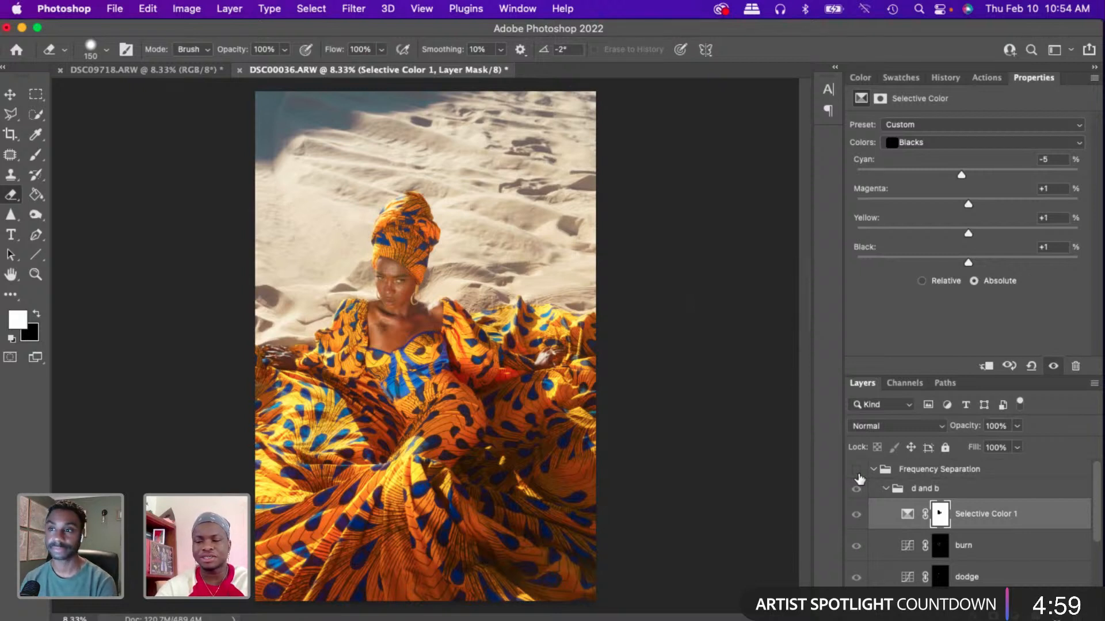
pyautogui.click(858, 473)
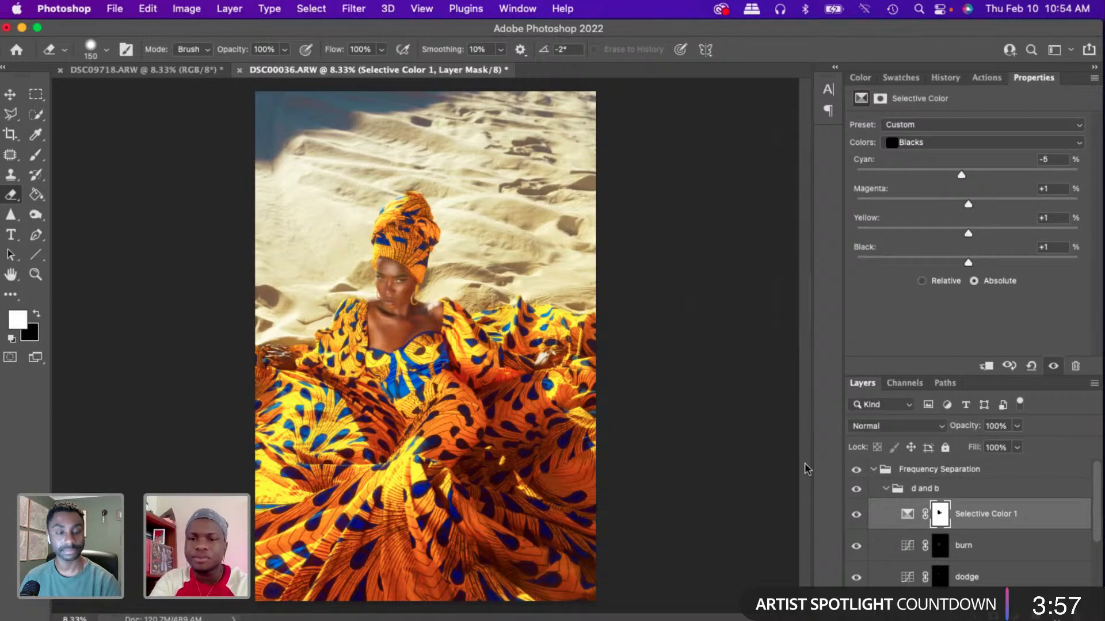
# - Toggle the Frequency Separation group off and on once more and examine the graded portrait both closer and in full
pyautogui.click(857, 471)
pyautogui.click(857, 471)
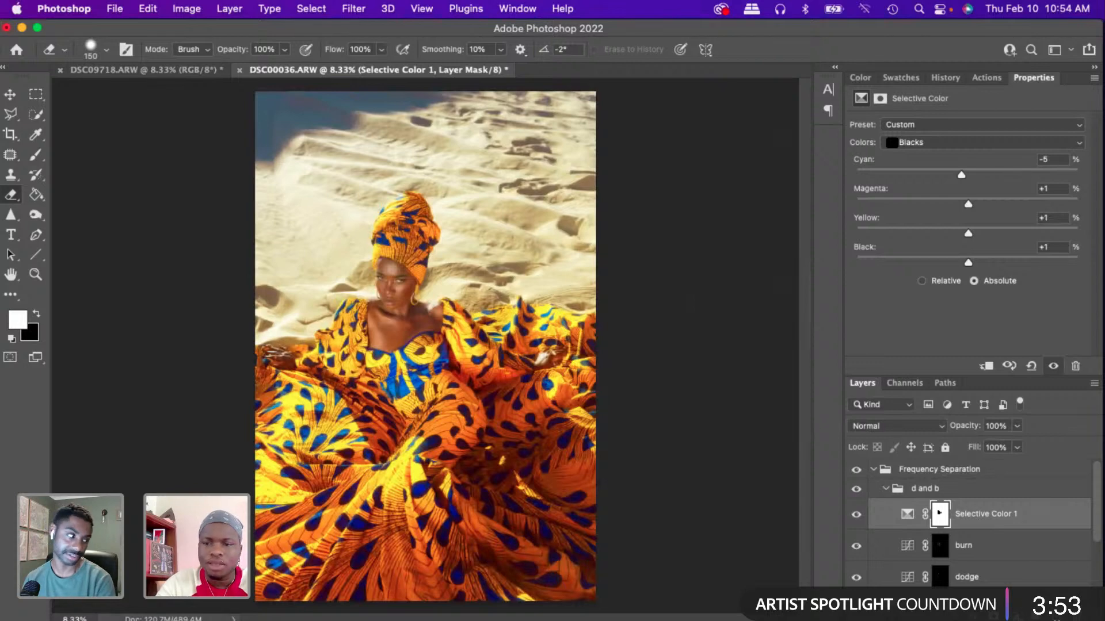
pyautogui.press('super+equal')
pyautogui.press('super+equal')
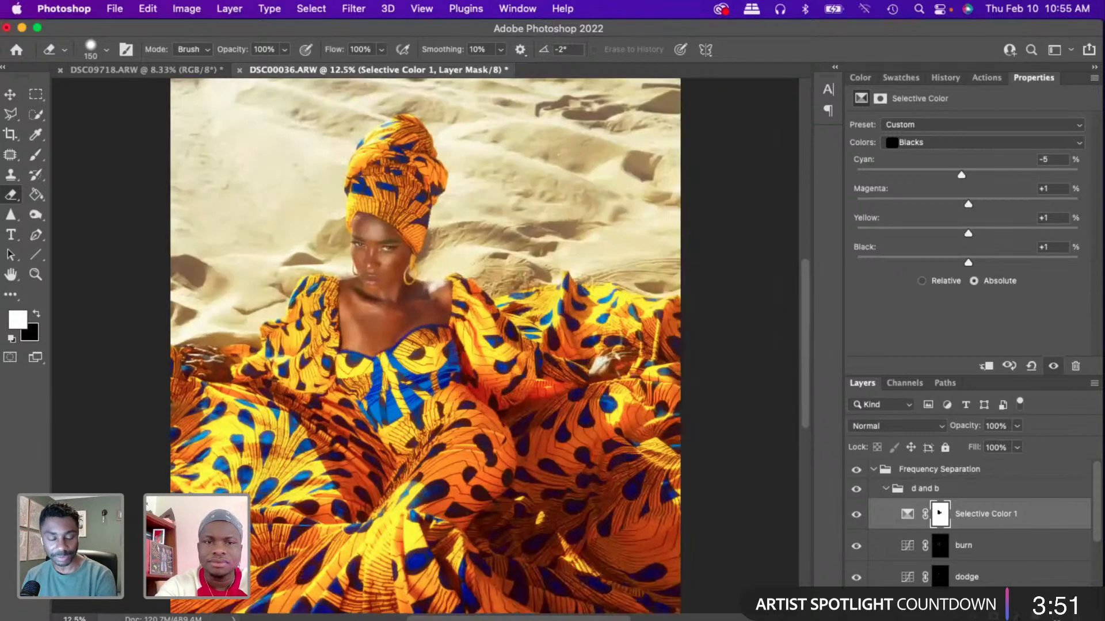
pyautogui.press('super+minus')
pyautogui.press('super+minus')
pyautogui.press('super+minus')
pyautogui.press('super+equal')
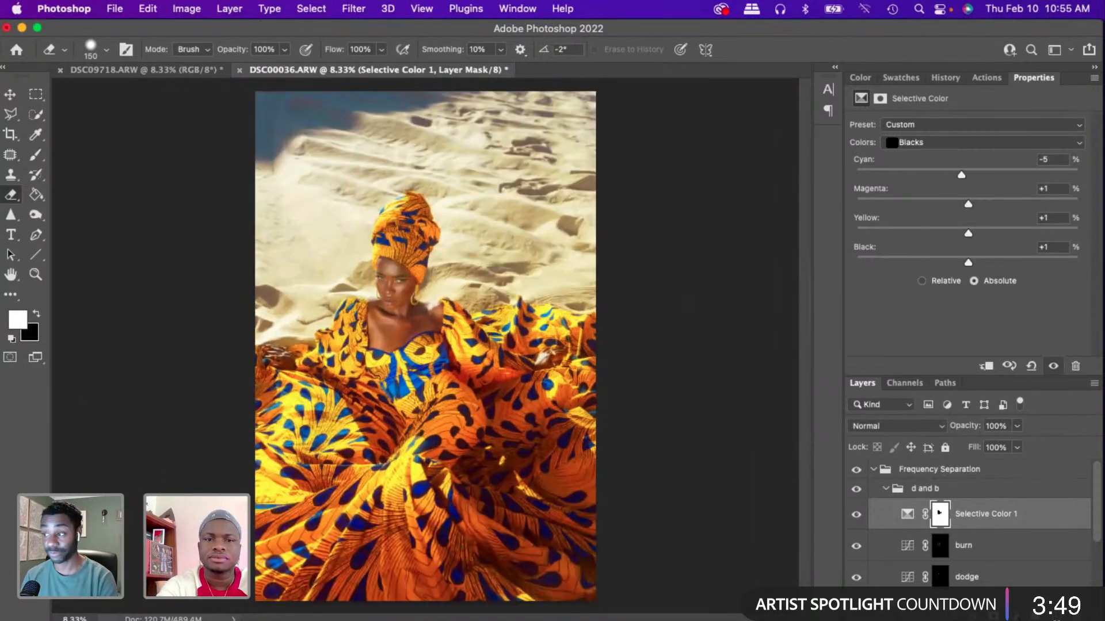
# - Add a Curves adjustment above Selective Color 1 and place midtone, shadow and highlight points on the RGB curve, lifting the midtones slightly
pyautogui.click(1024, 610)
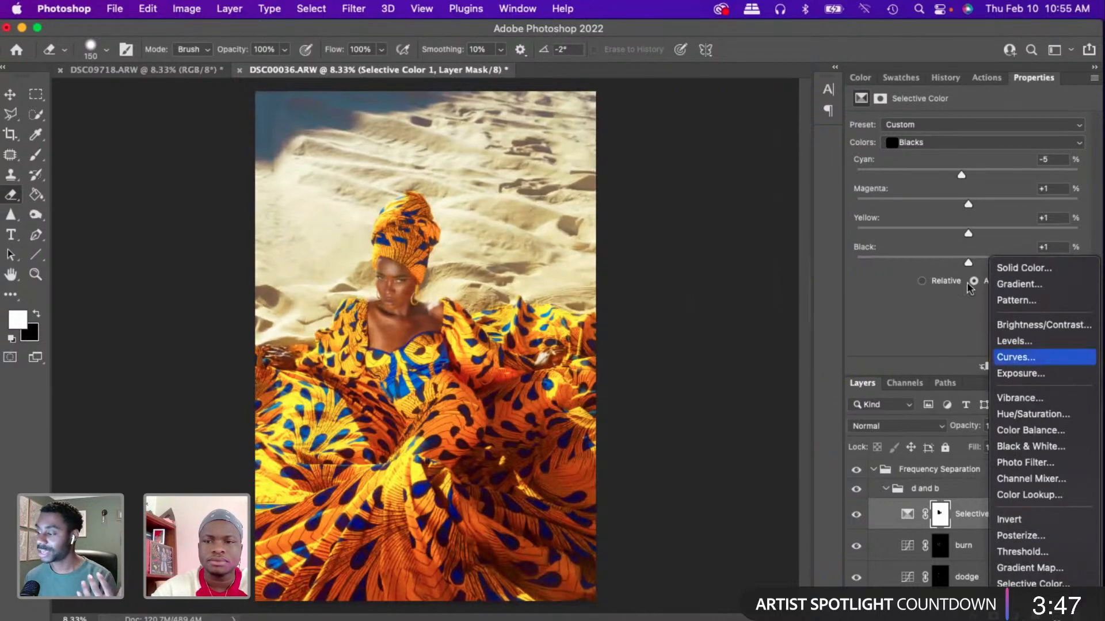
pyautogui.click(967, 208)
pyautogui.click(979, 254)
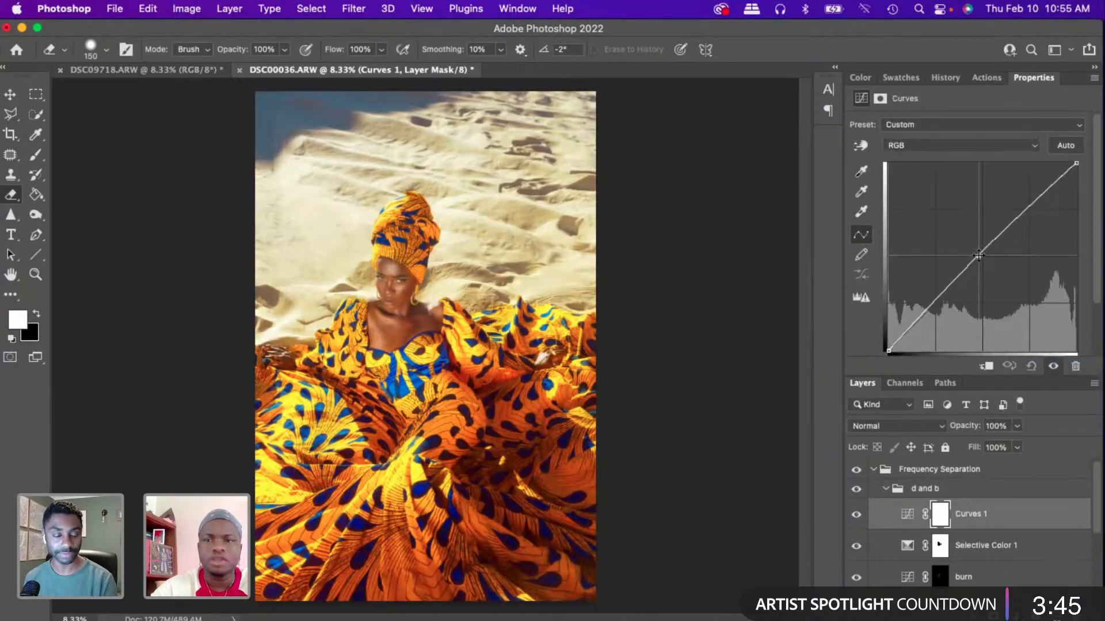
pyautogui.click(928, 310)
pyautogui.moveTo(928, 310); pyautogui.dragTo(929, 311)
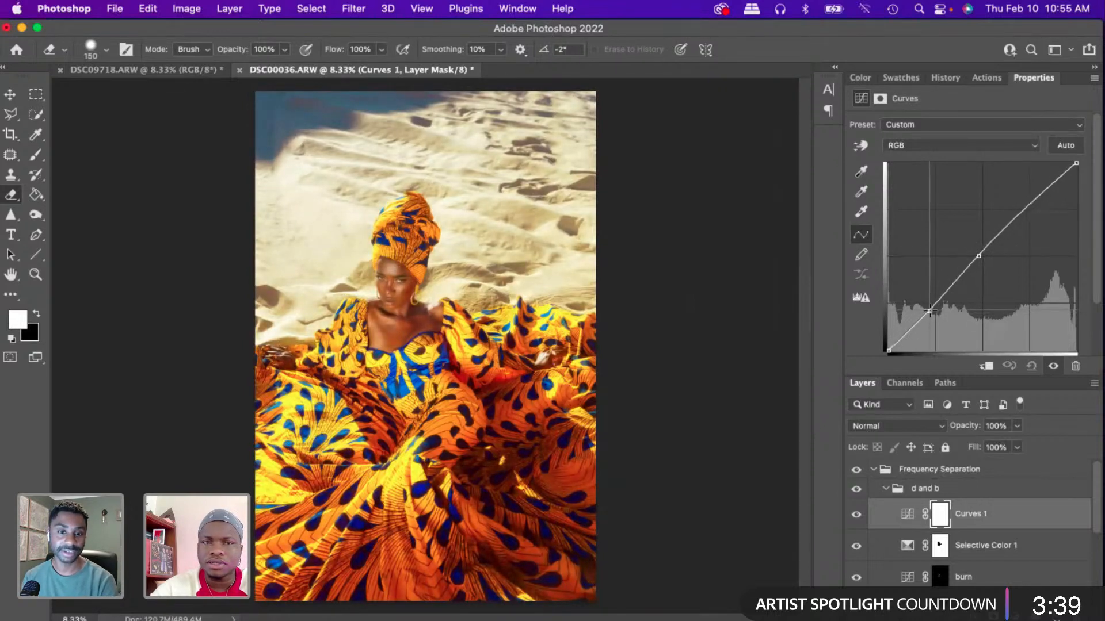
pyautogui.click(1030, 210)
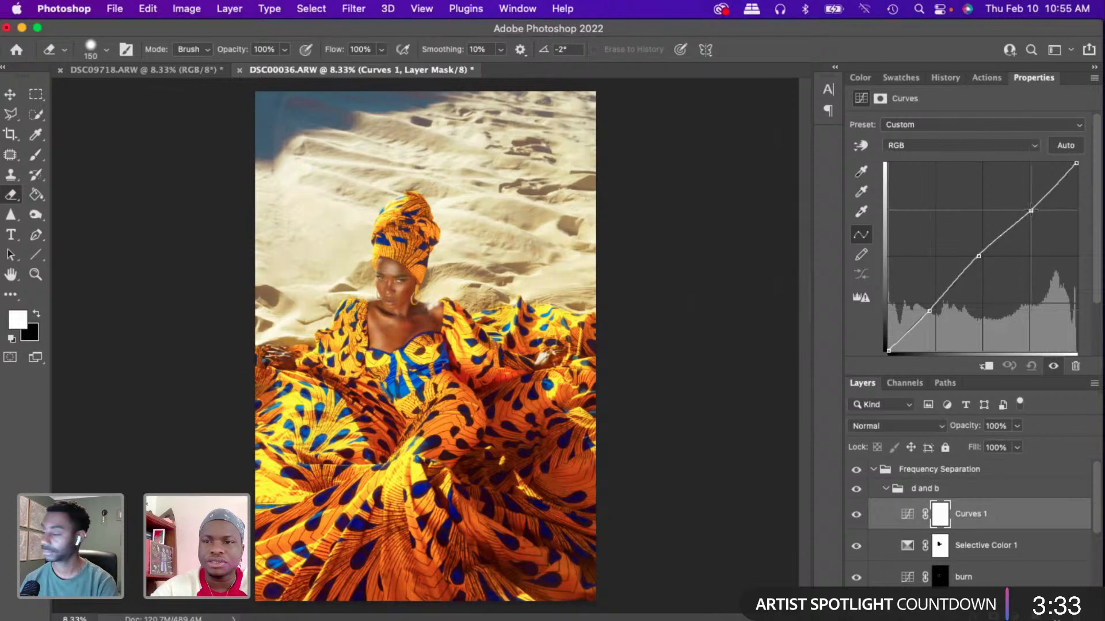
pyautogui.moveTo(1030, 210)
pyautogui.mouseDown()
pyautogui.moveTo(1027, 198)
pyautogui.moveTo(1030, 208)
pyautogui.mouseUp()
# - On the Red curve, anchor the midtones at the centre and pull the shadow and highlight points down slightly
pyautogui.click(926, 148)
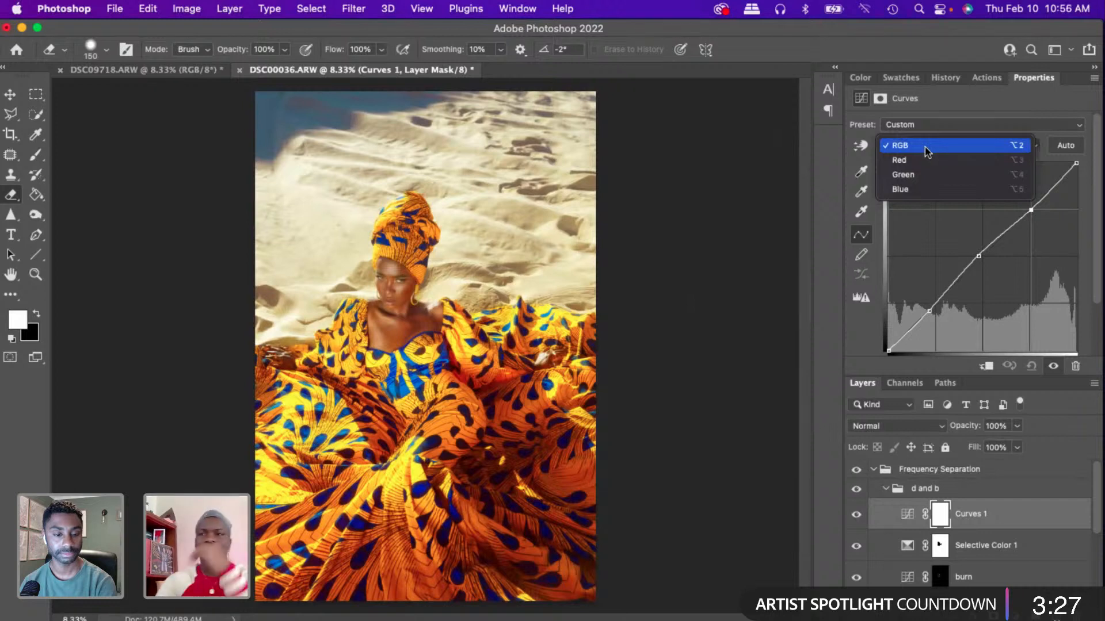
pyautogui.click(932, 160)
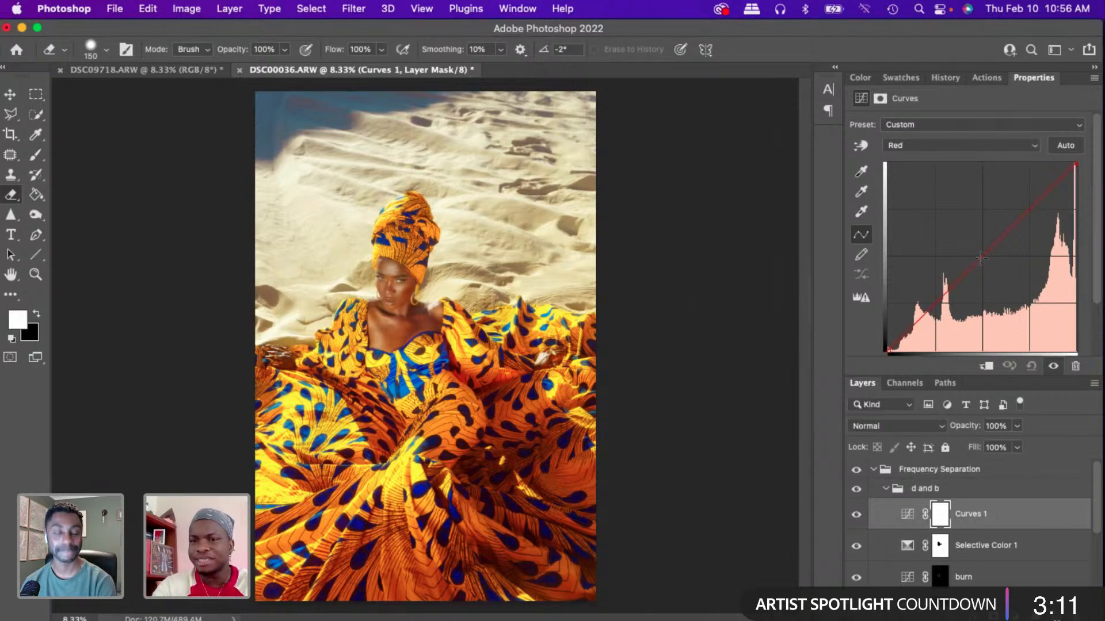
pyautogui.moveTo(981, 258); pyautogui.dragTo(982, 263)
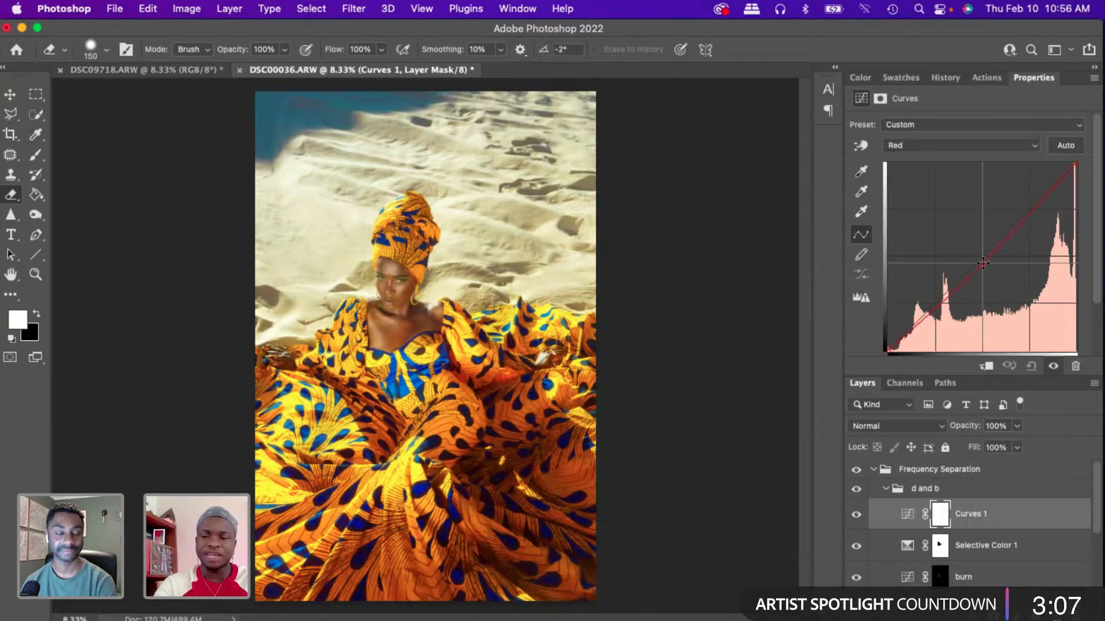
pyautogui.moveTo(983, 263); pyautogui.dragTo(981, 257)
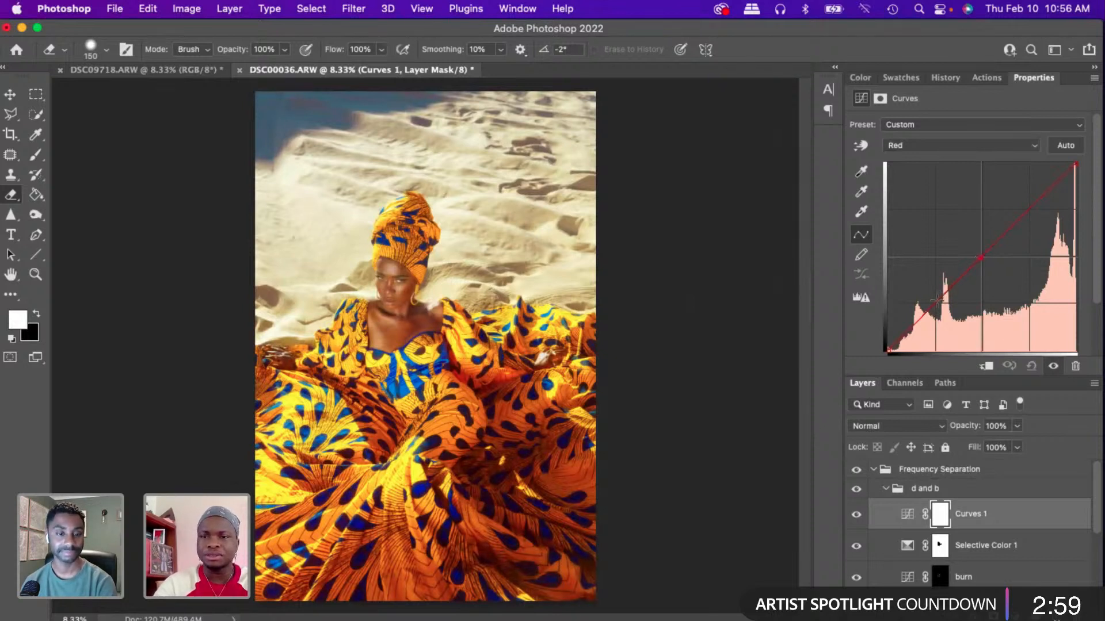
pyautogui.moveTo(935, 300); pyautogui.dragTo(933, 309)
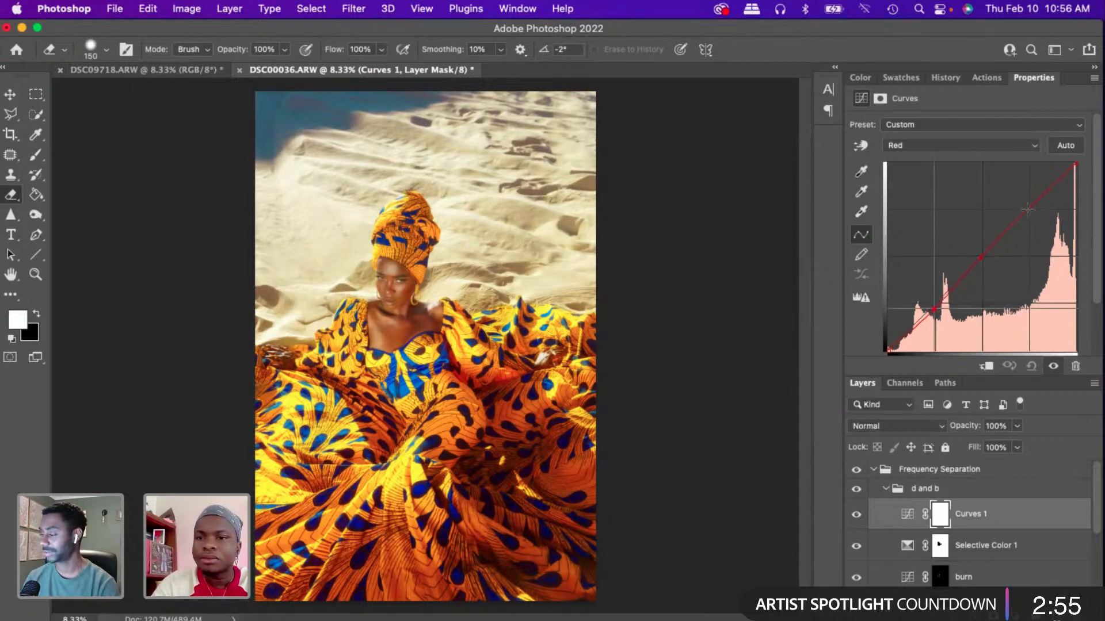
pyautogui.moveTo(1028, 210); pyautogui.dragTo(1030, 210)
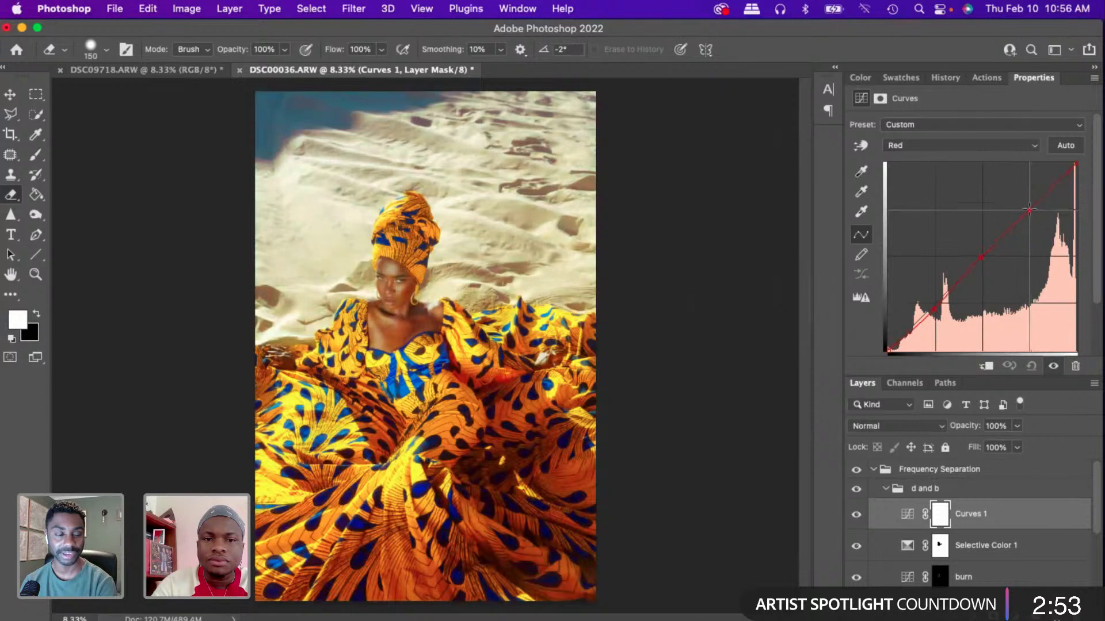
# - On the Green curve, lower the midtones slightly and add control points in the shadows and highlights
pyautogui.click(960, 145)
pyautogui.click(960, 157)
pyautogui.moveTo(980, 255); pyautogui.dragTo(980, 261)
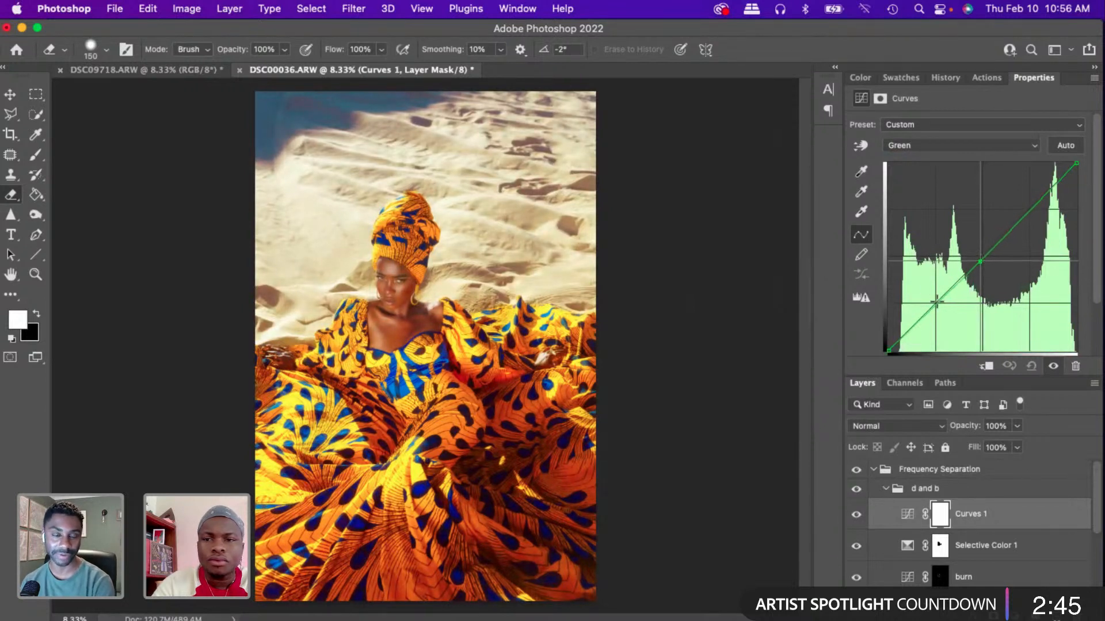
pyautogui.moveTo(932, 302); pyautogui.dragTo(933, 306)
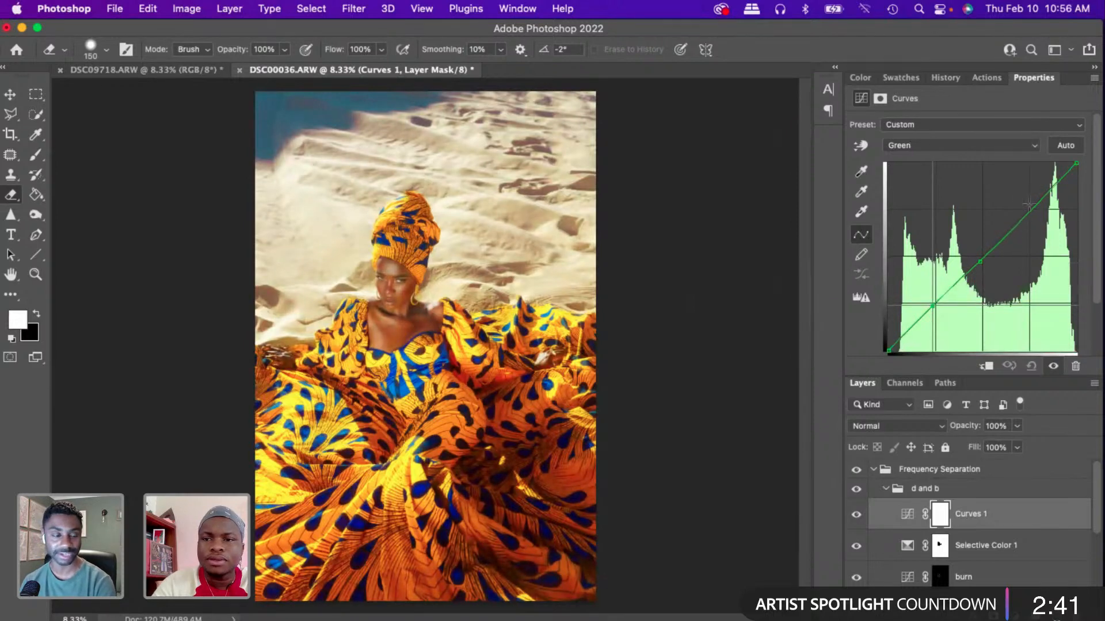
pyautogui.moveTo(1030, 210); pyautogui.dragTo(1030, 208)
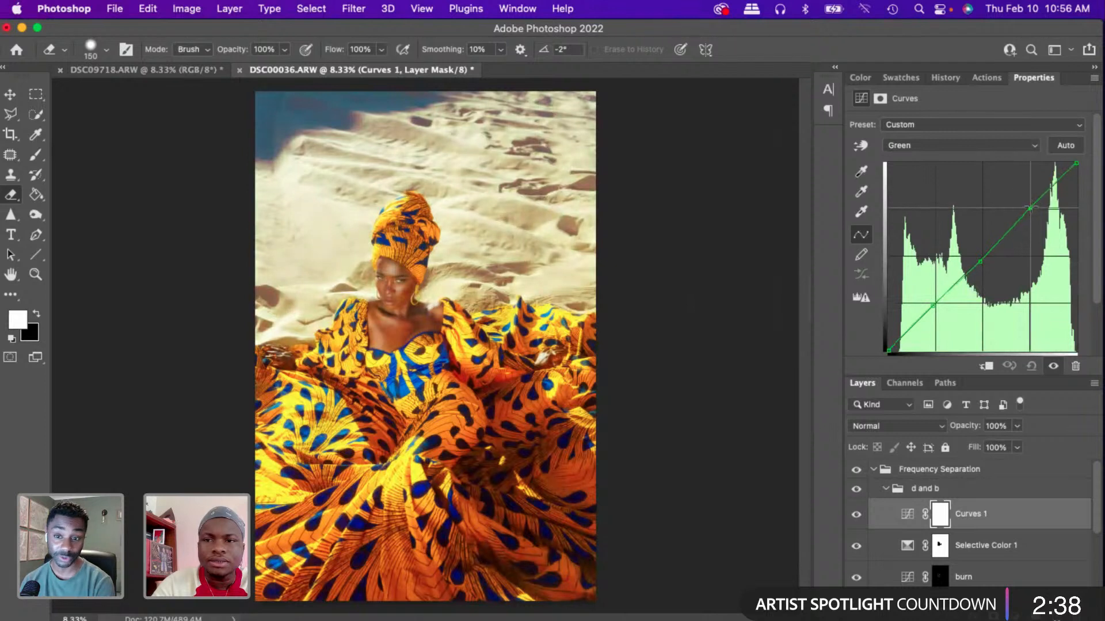
# - On the Blue curve, anchor the midtones, lower the shadows slightly and raise the highlights
pyautogui.click(912, 146)
pyautogui.click(909, 157)
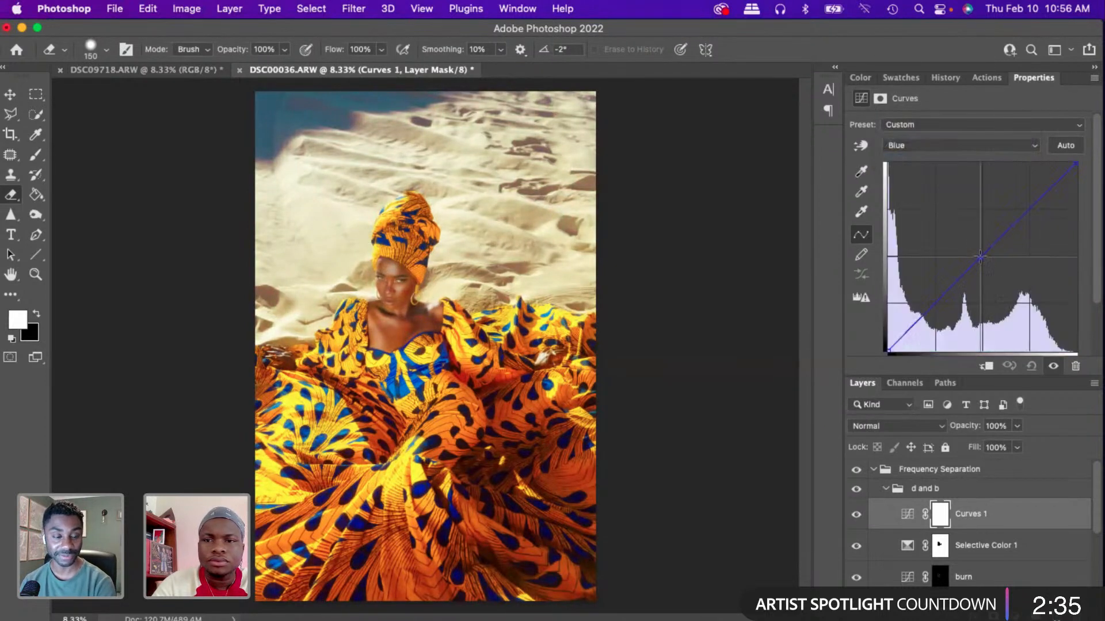
pyautogui.moveTo(980, 257); pyautogui.dragTo(982, 258)
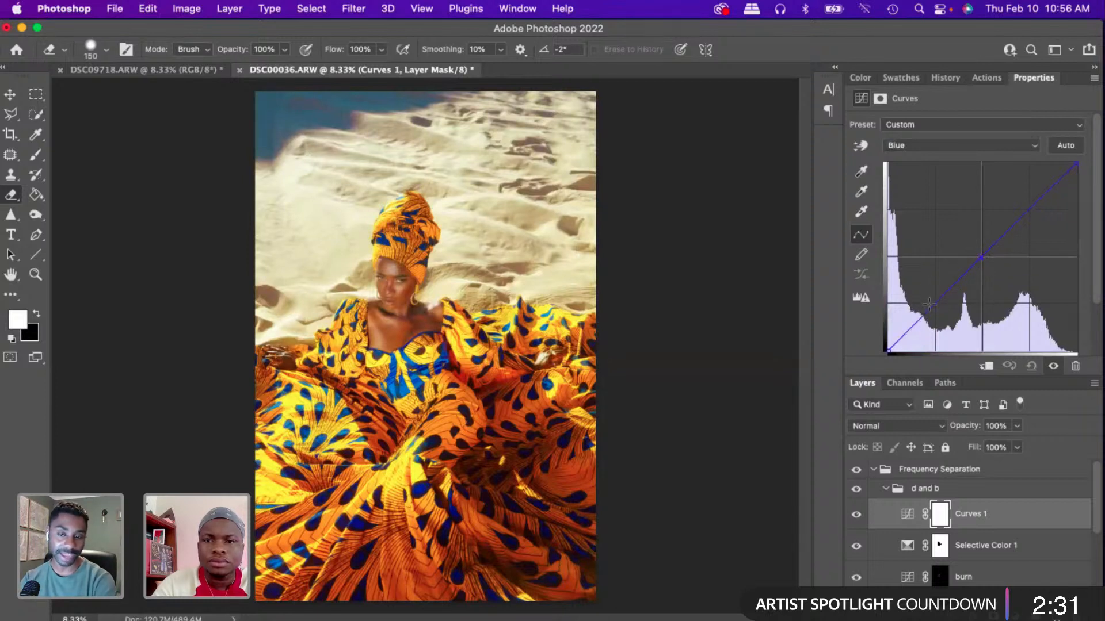
pyautogui.moveTo(928, 309); pyautogui.dragTo(928, 311)
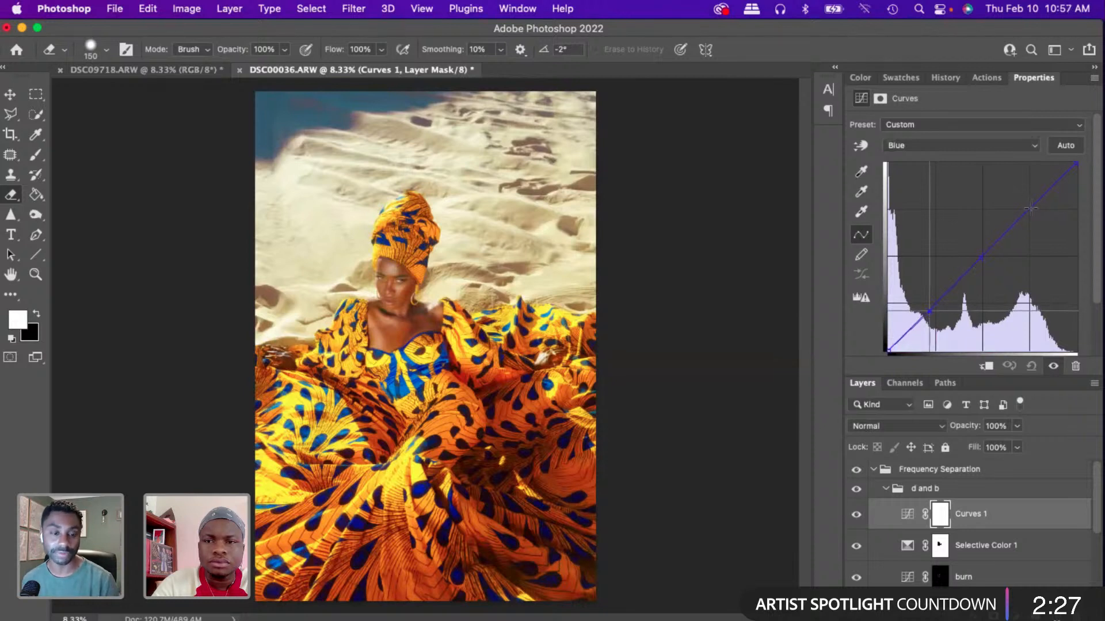
pyautogui.moveTo(1031, 208)
pyautogui.mouseDown()
pyautogui.moveTo(1032, 225)
pyautogui.moveTo(1034, 199)
pyautogui.mouseUp()
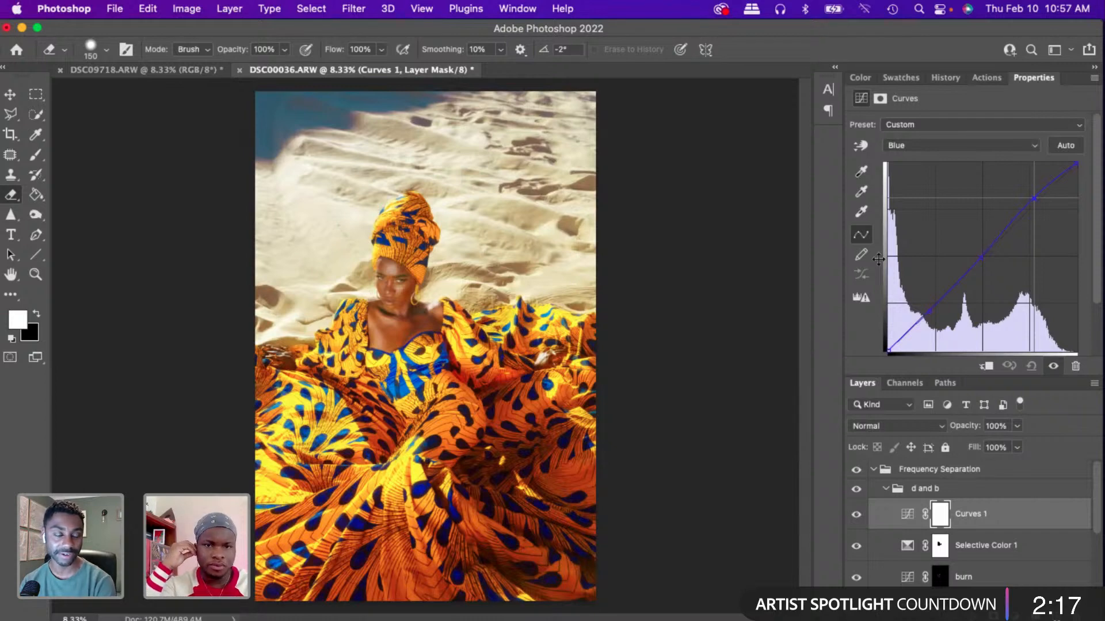
# - Examine the colour grade up close on the model's dress, chest, face and headwrap
pyautogui.press('super+equal')
pyautogui.press('super+equal')
pyautogui.press('super+equal')
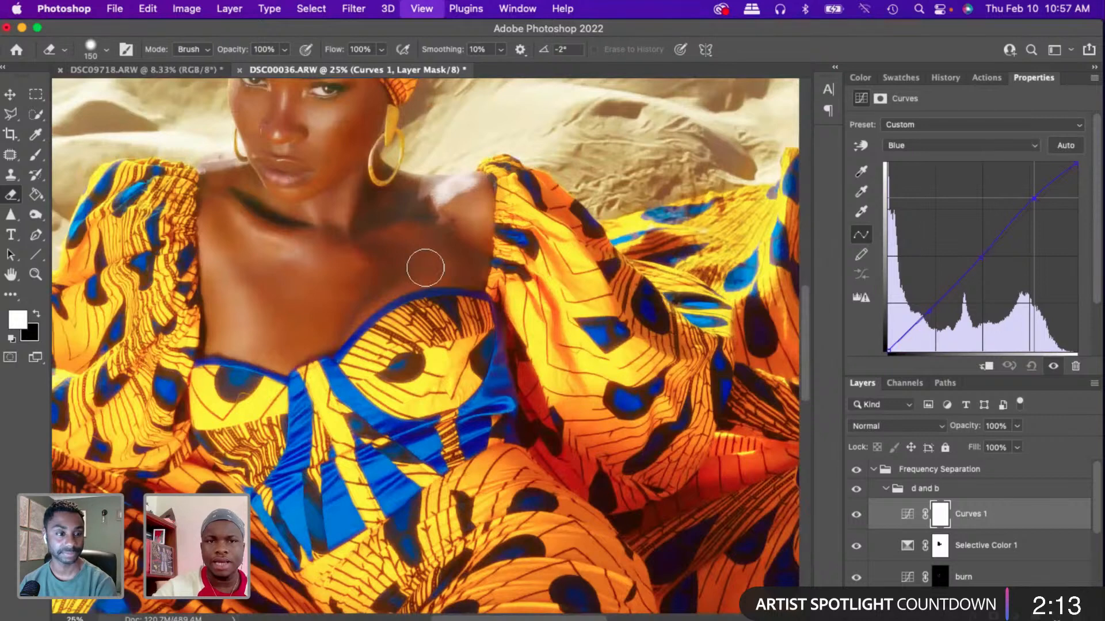
pyautogui.press('super+equal')
pyautogui.scroll(5, 424, 264)
pyautogui.scroll(-5, 459, 382)
pyautogui.scroll(1, 446, 321)
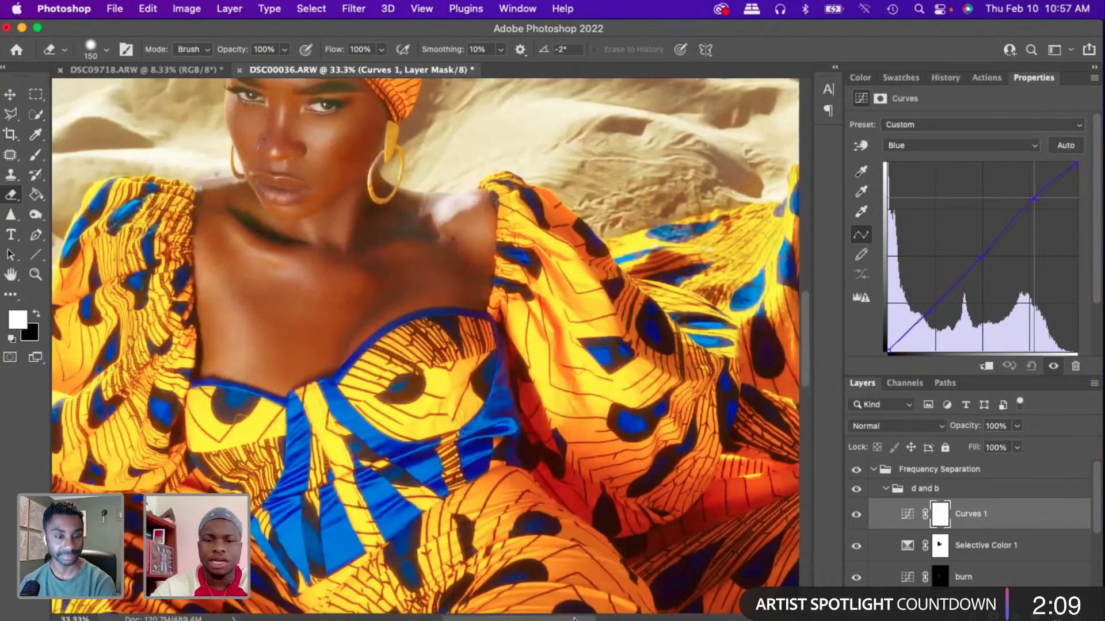
pyautogui.hscroll(-10, 568, 619)
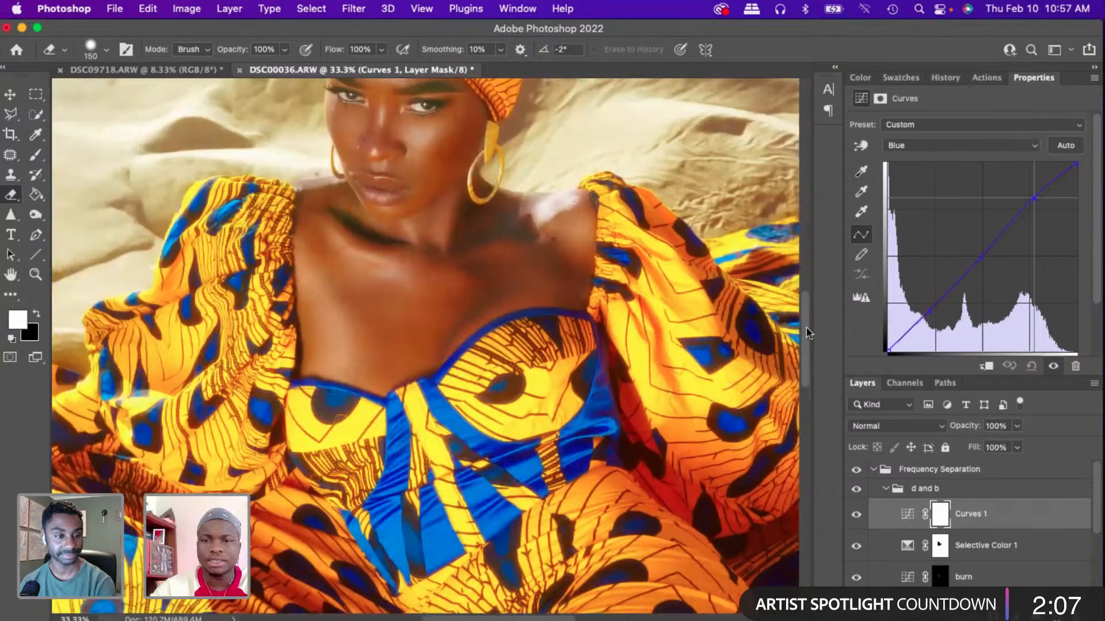
pyautogui.scroll(2, 808, 314)
pyautogui.scroll(10, 808, 314)
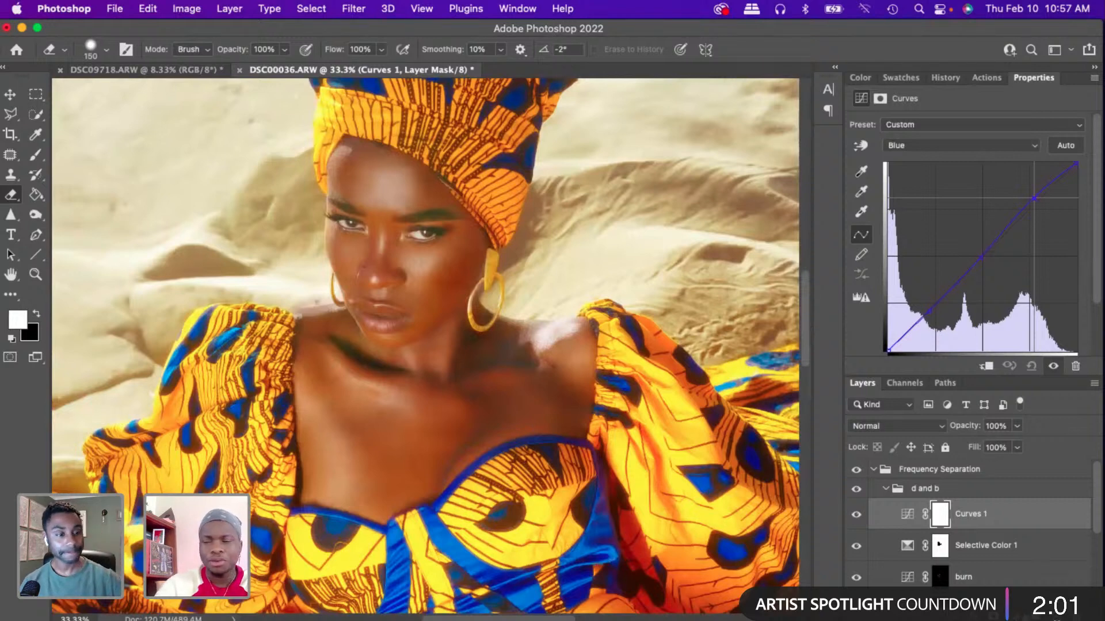
# - Add a second Selective Color adjustment above Curves 1 and set its Reds to Cyan +7%, Magenta -4%, Yellow -6% and Black +7%
pyautogui.click(991, 611)
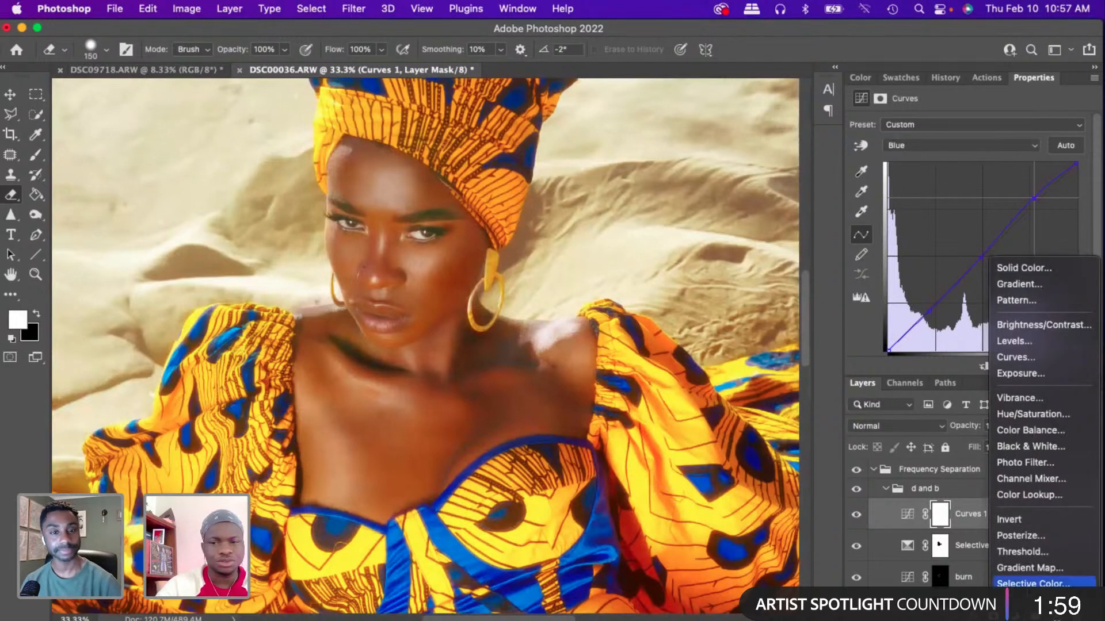
pyautogui.click(1033, 583)
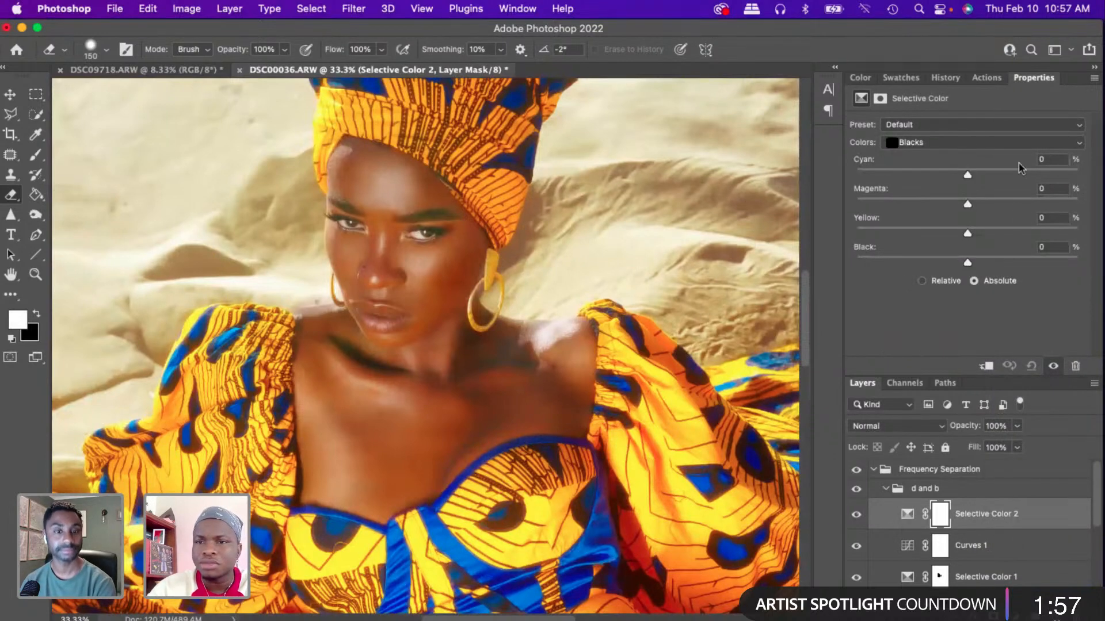
pyautogui.click(928, 142)
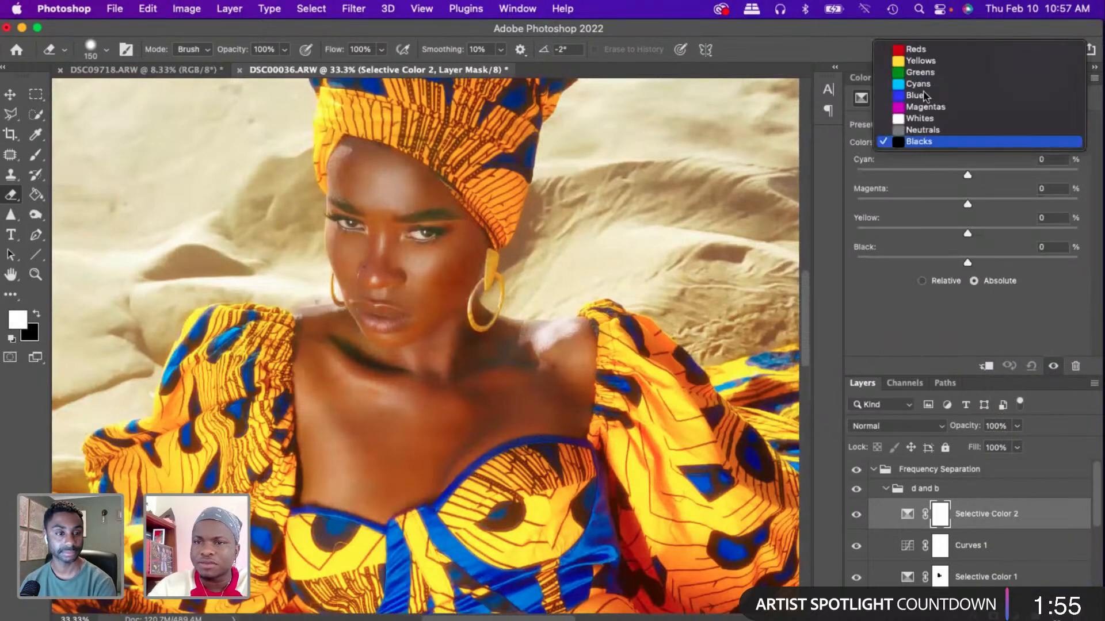
pyautogui.click(923, 50)
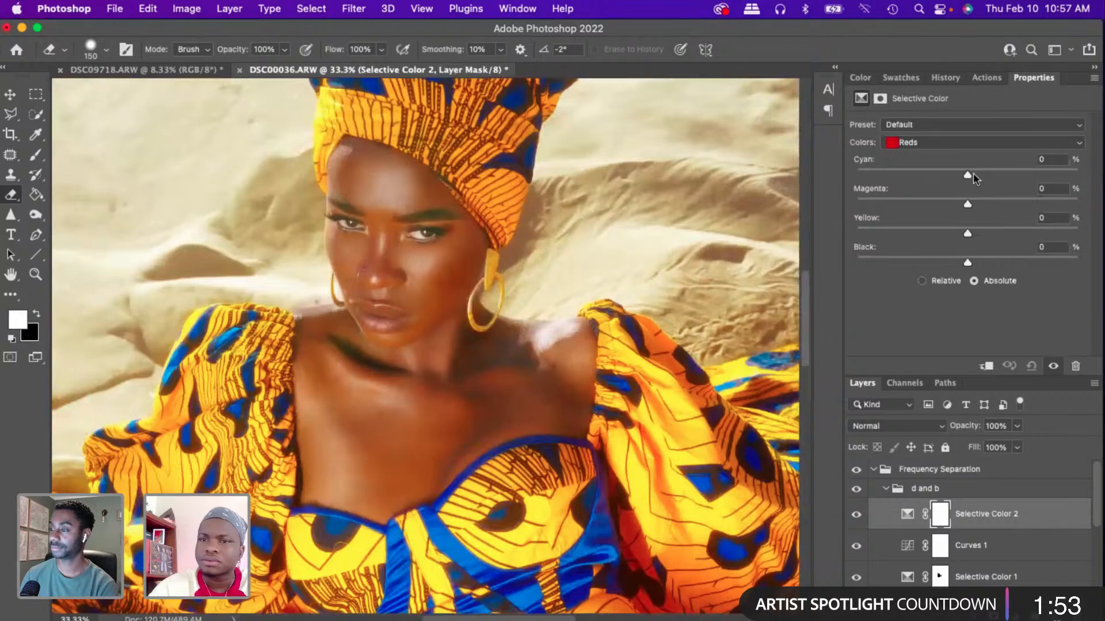
pyautogui.moveTo(974, 179); pyautogui.dragTo(992, 182)
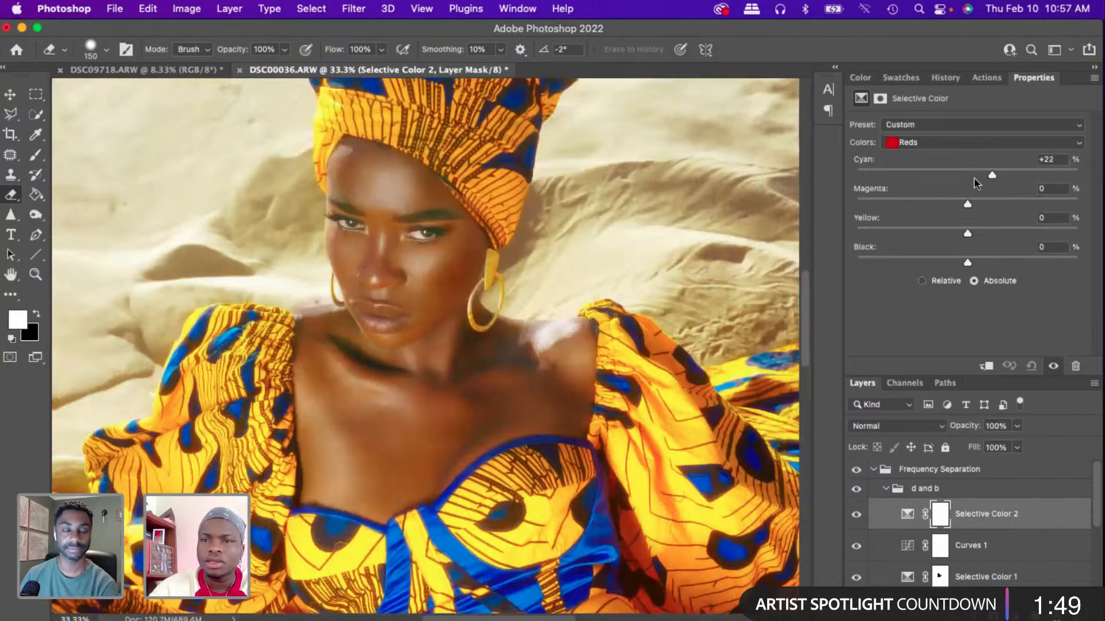
pyautogui.click(974, 177)
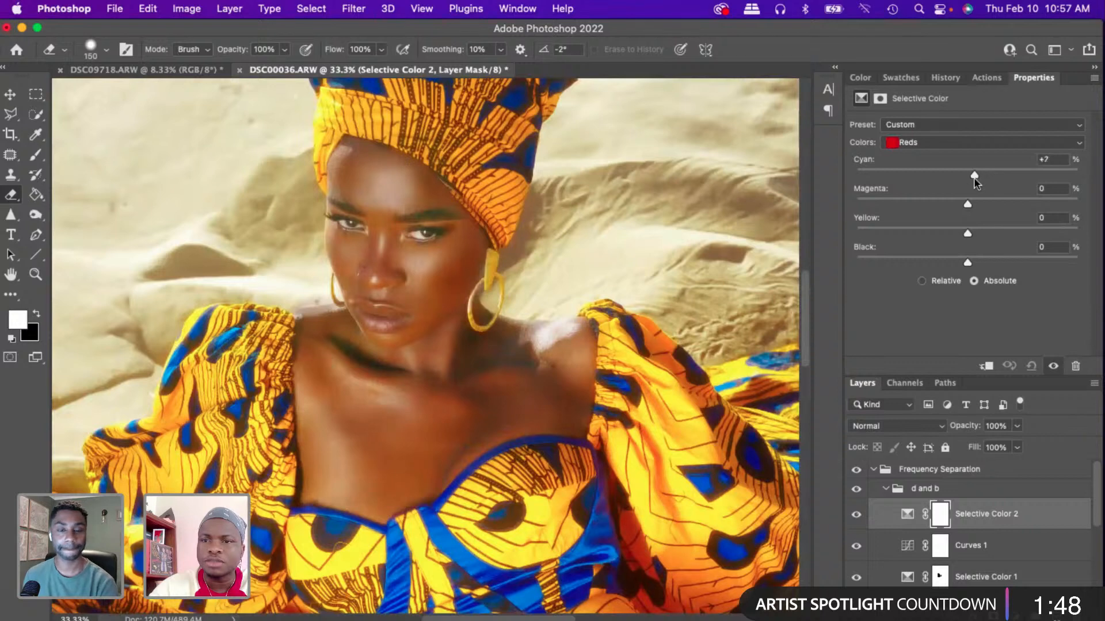
pyautogui.click(954, 201)
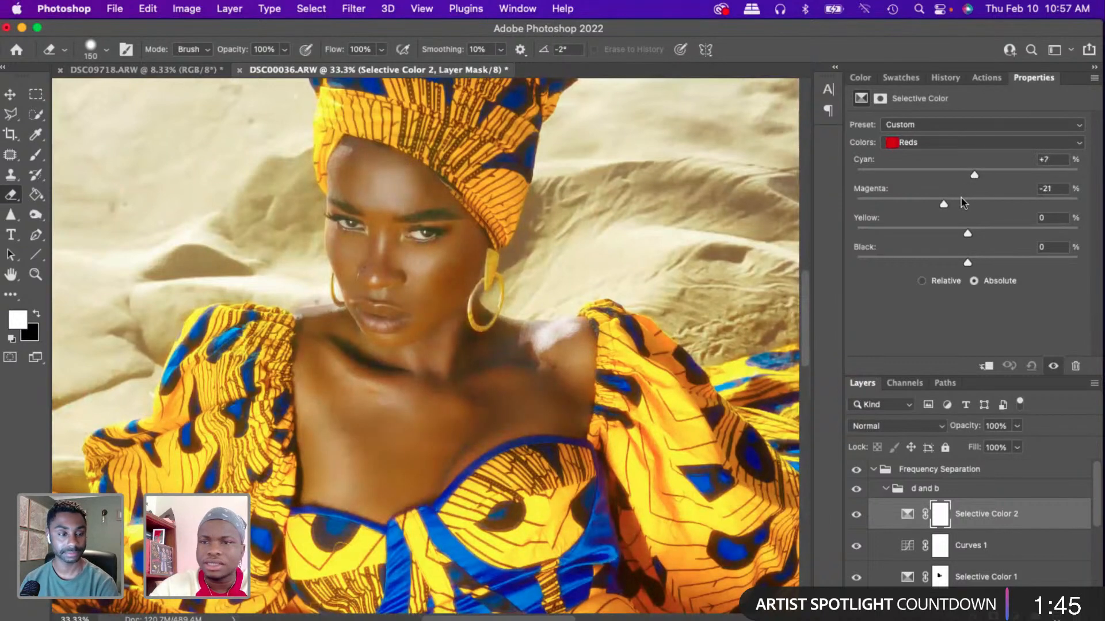
pyautogui.click(971, 201)
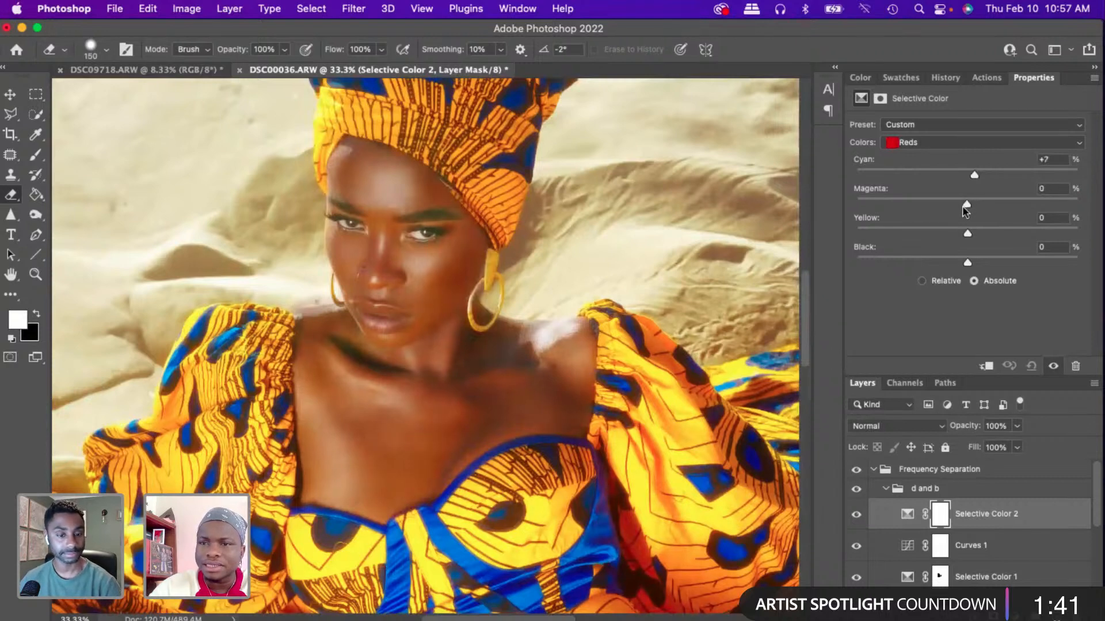
pyautogui.moveTo(965, 217); pyautogui.dragTo(953, 236)
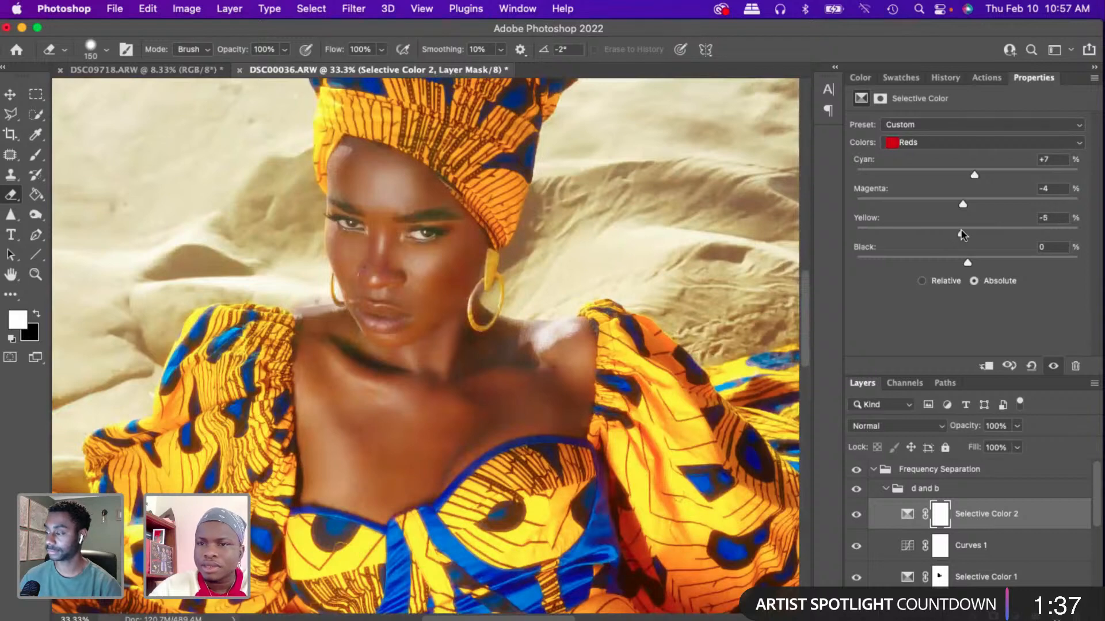
pyautogui.click(971, 263)
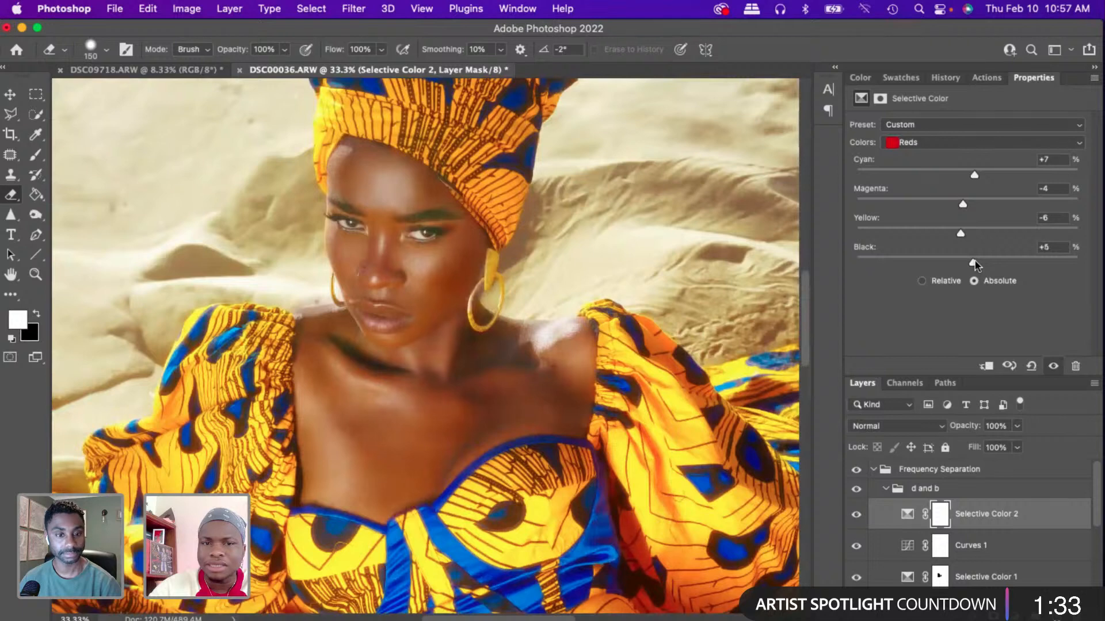
pyautogui.moveTo(973, 261); pyautogui.dragTo(975, 261)
# - In Selective Color 2, set the Yellows to Cyan +4%, Magenta -2%, Yellow +2% and Black +7%
pyautogui.click(938, 148)
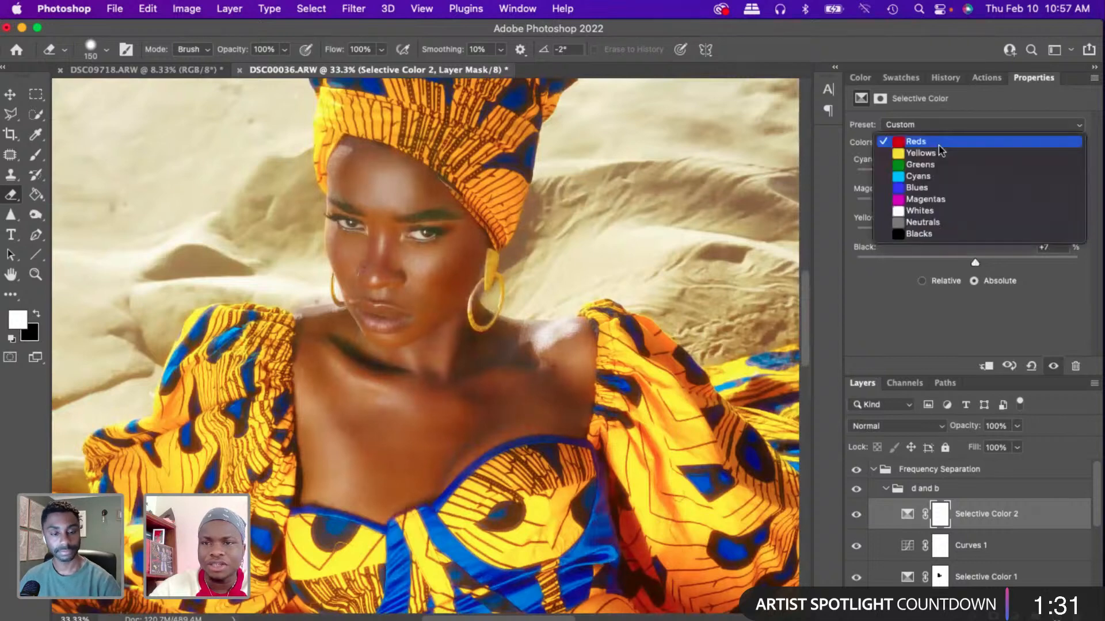
pyautogui.click(938, 155)
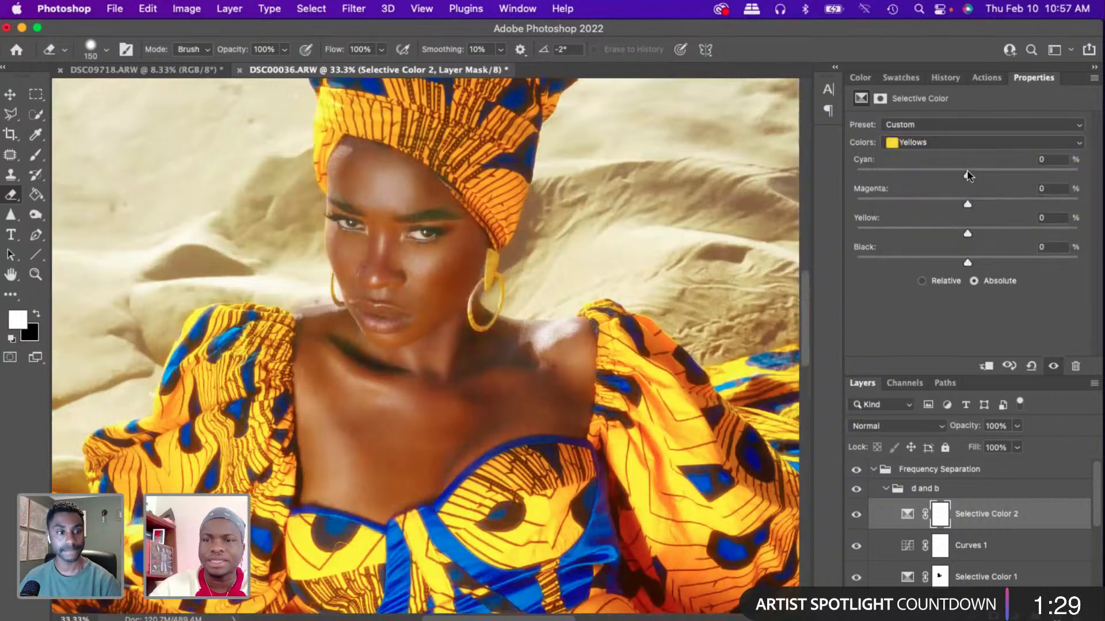
pyautogui.moveTo(968, 175); pyautogui.dragTo(960, 176)
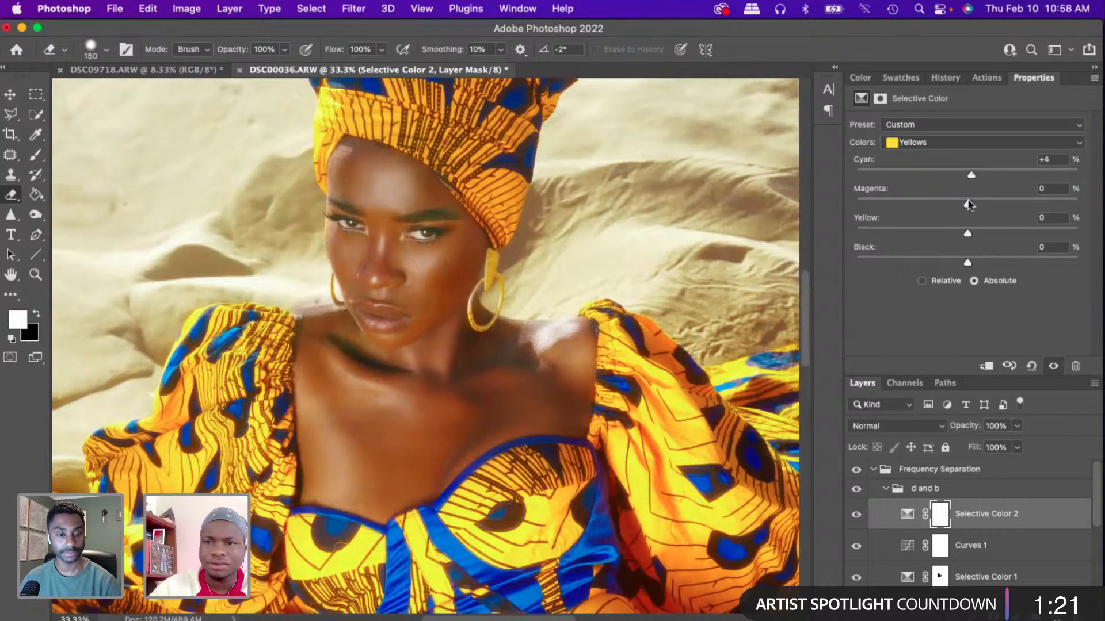
pyautogui.moveTo(961, 205); pyautogui.dragTo(966, 208)
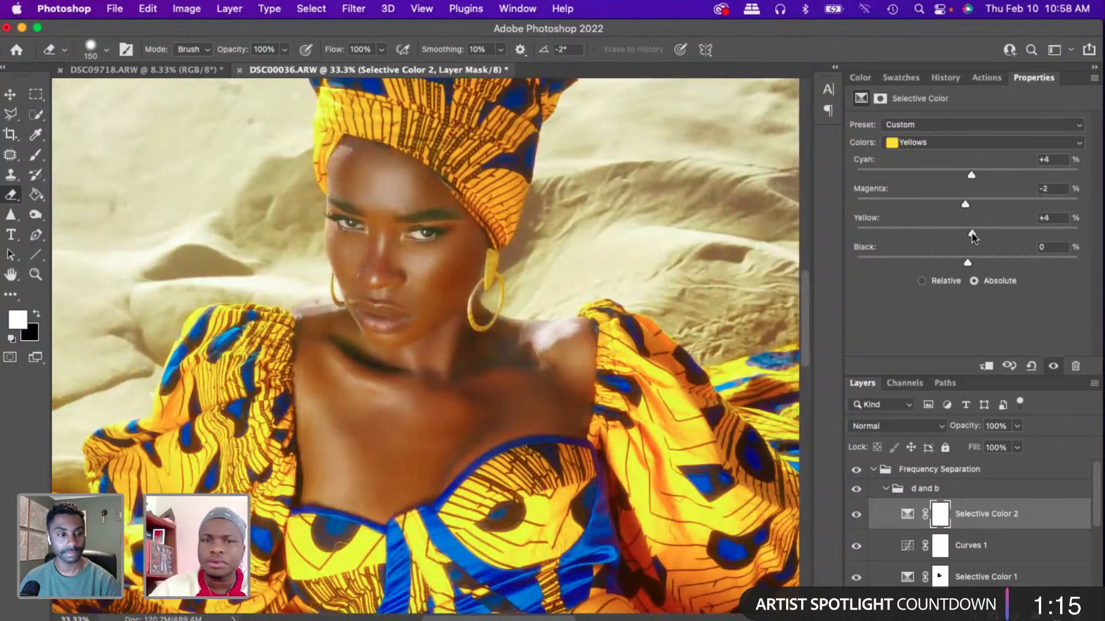
pyautogui.click(942, 230)
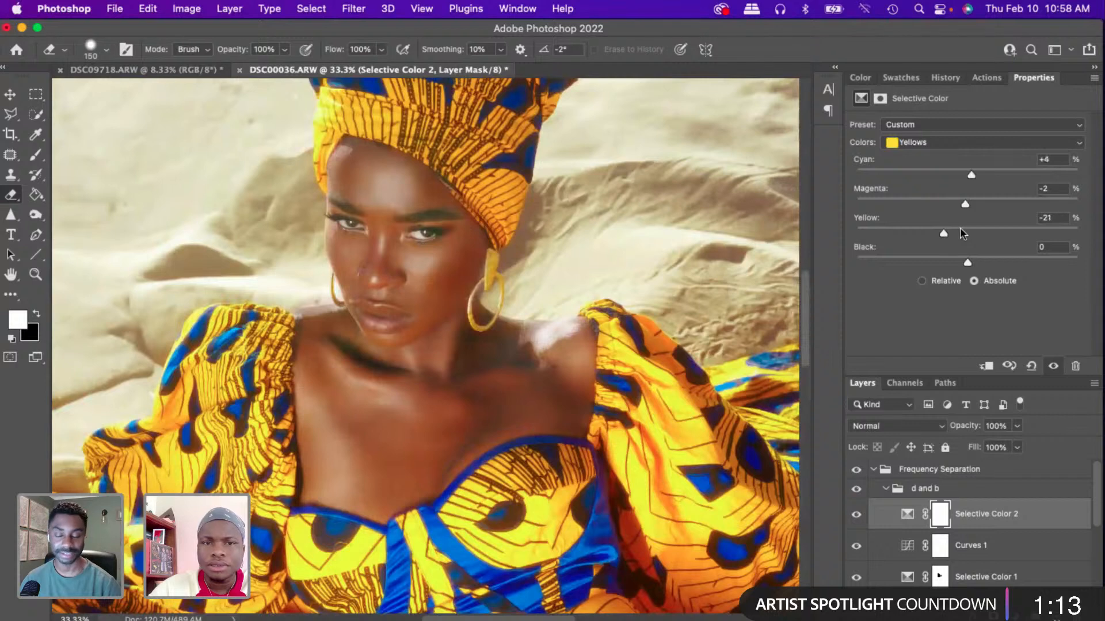
pyautogui.click(959, 229)
pyautogui.moveTo(967, 229); pyautogui.dragTo(973, 259)
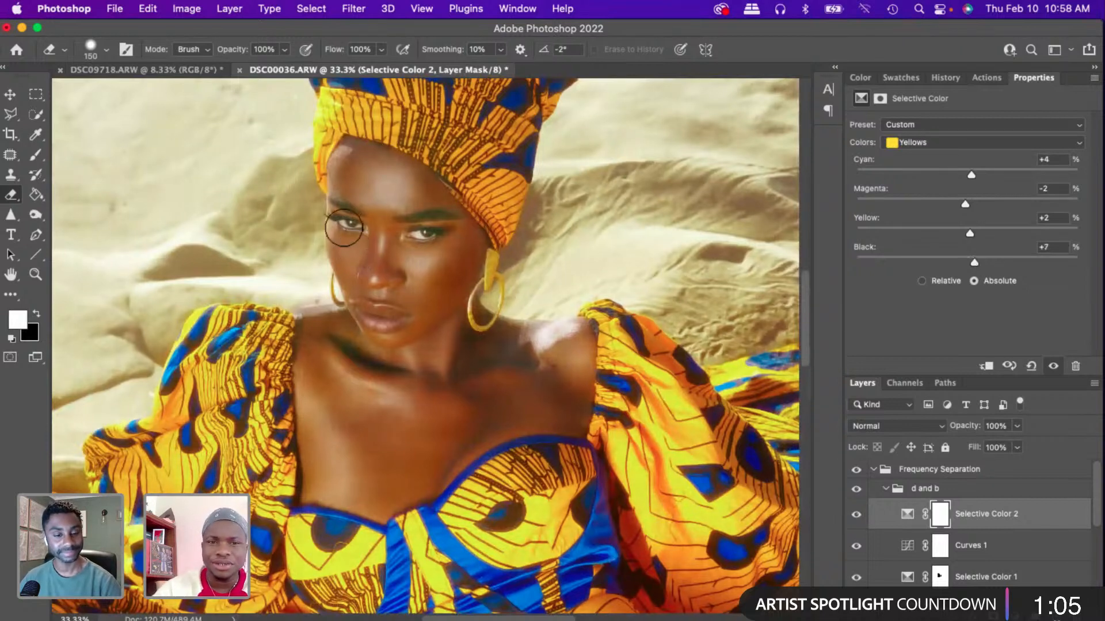
# - Invert the Selective Color 2 mask and reveal the adjustment only on the face, using the mask overlay to fill missed spots around the eye
pyautogui.press('super+alt+i')
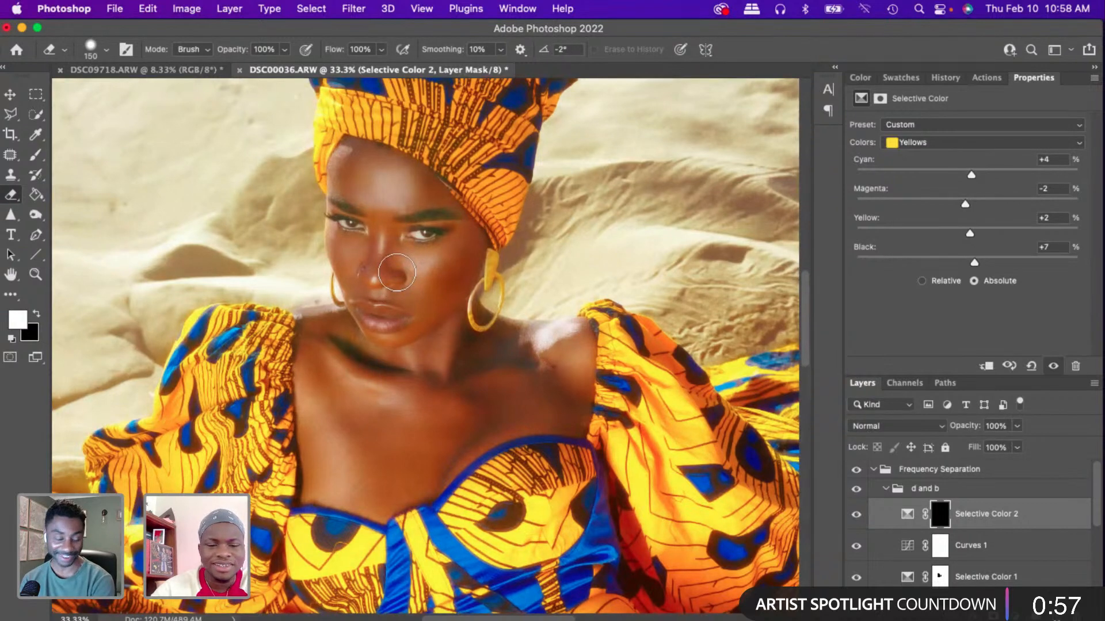
pyautogui.press('x')
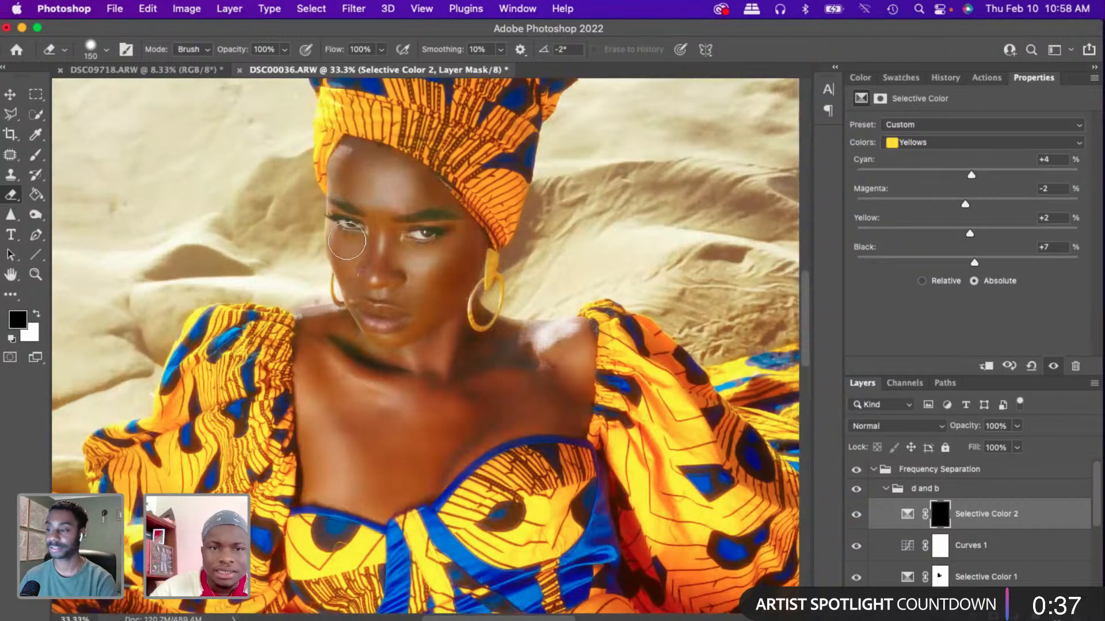
pyautogui.moveTo(381, 340)
pyautogui.mouseDown()
pyautogui.moveTo(358, 292)
pyautogui.moveTo(376, 322)
pyautogui.moveTo(389, 304)
pyautogui.mouseUp()
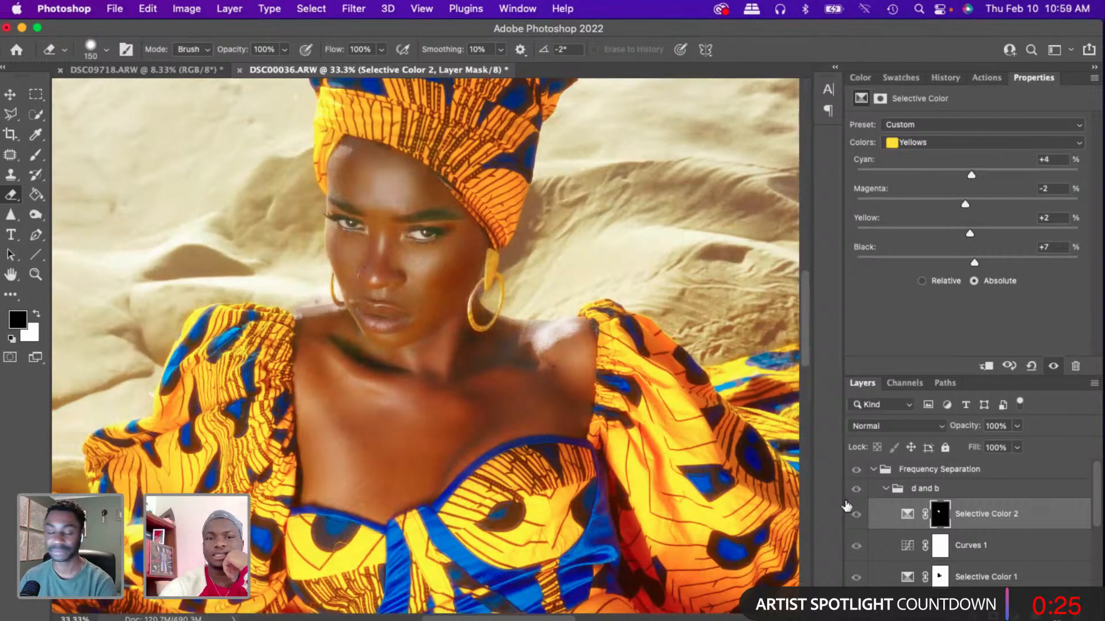
pyautogui.press('\\')
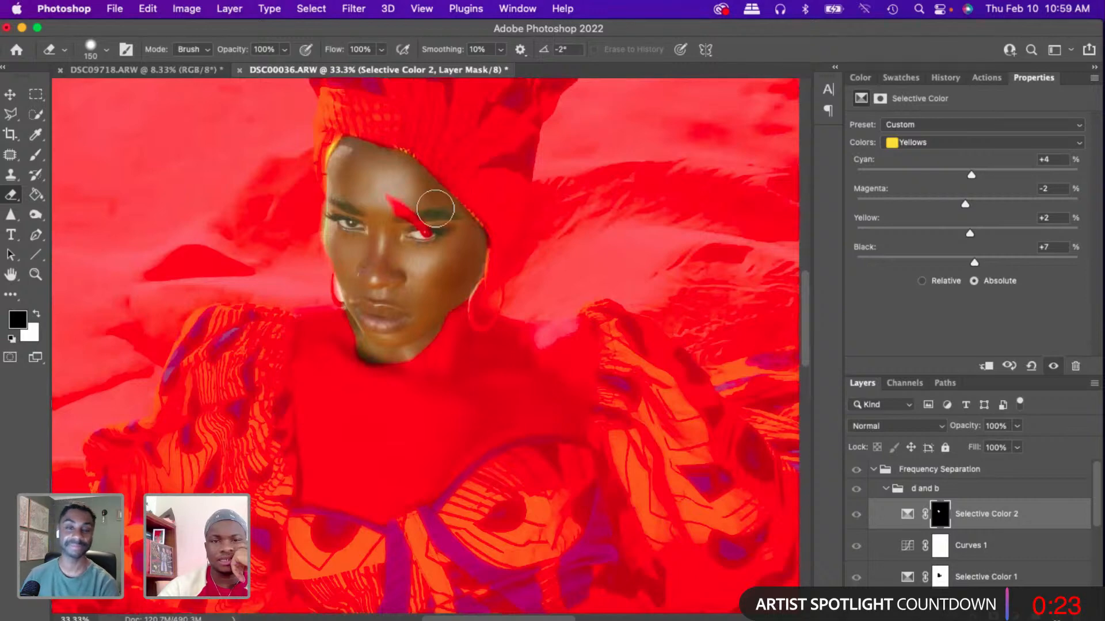
pyautogui.moveTo(426, 228)
pyautogui.mouseDown()
pyautogui.moveTo(426, 244)
pyautogui.moveTo(393, 219)
pyautogui.moveTo(425, 235)
pyautogui.mouseUp()
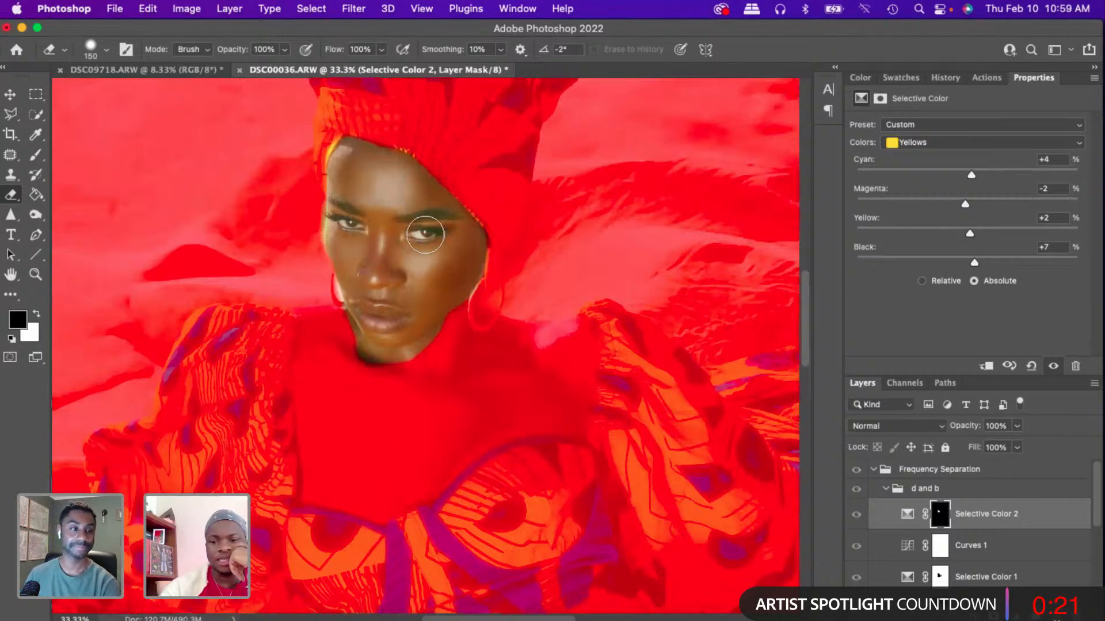
pyautogui.press('\\')
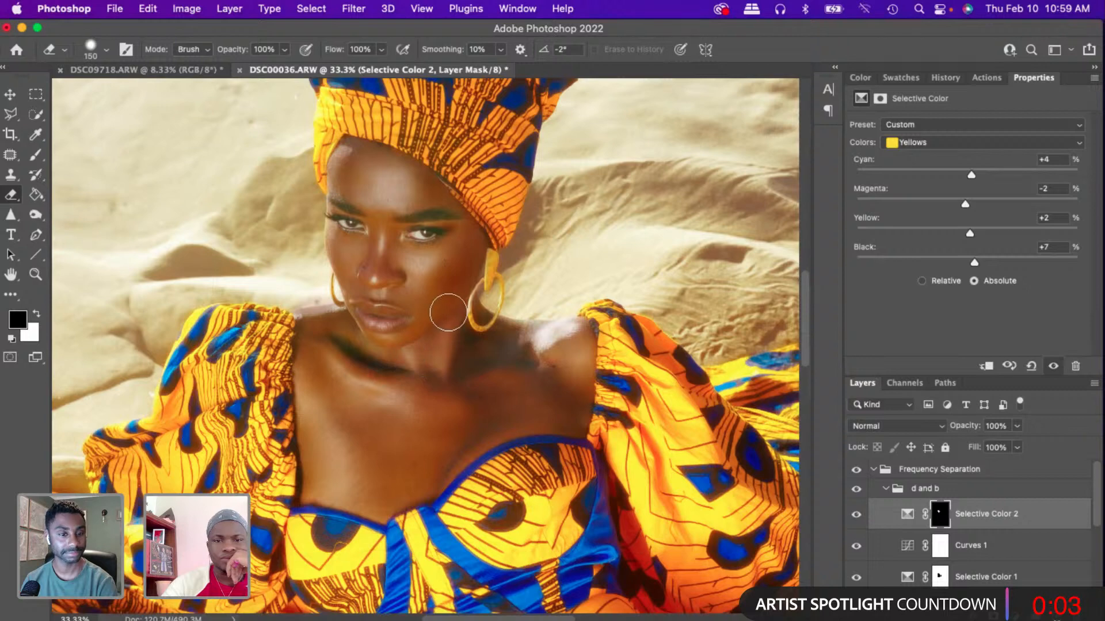
# - Add a Color Lookup adjustment above Selective Color 2 with the Smokey device link profile and 34% opacity
pyautogui.press('super+minus')
pyautogui.press('super+minus')
pyautogui.press('super+minus')
pyautogui.press('super+minus')
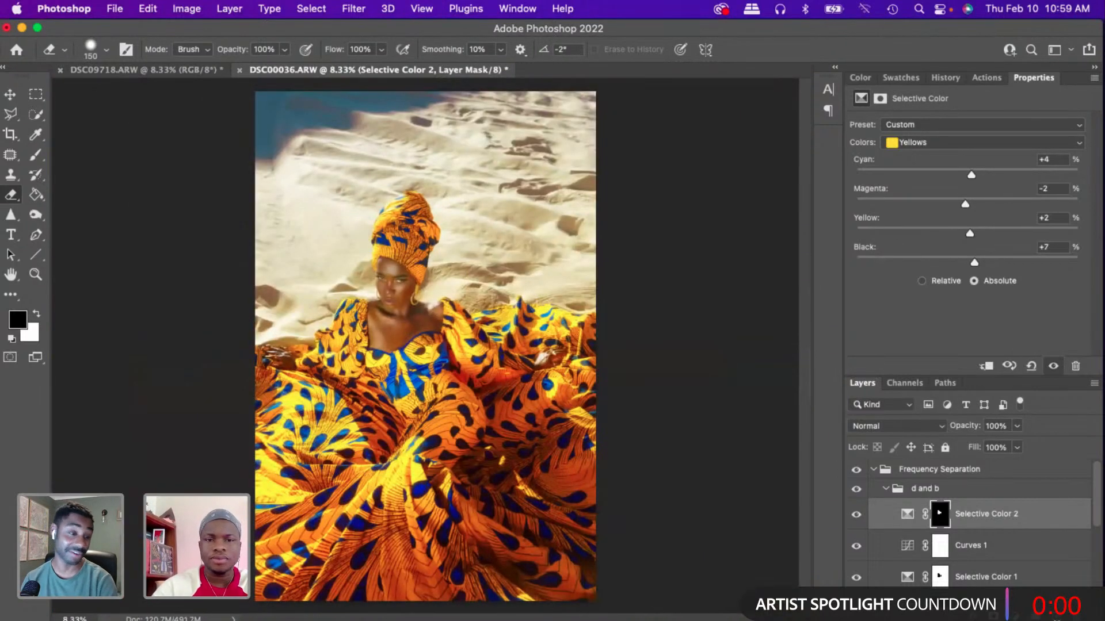
pyautogui.click(1004, 603)
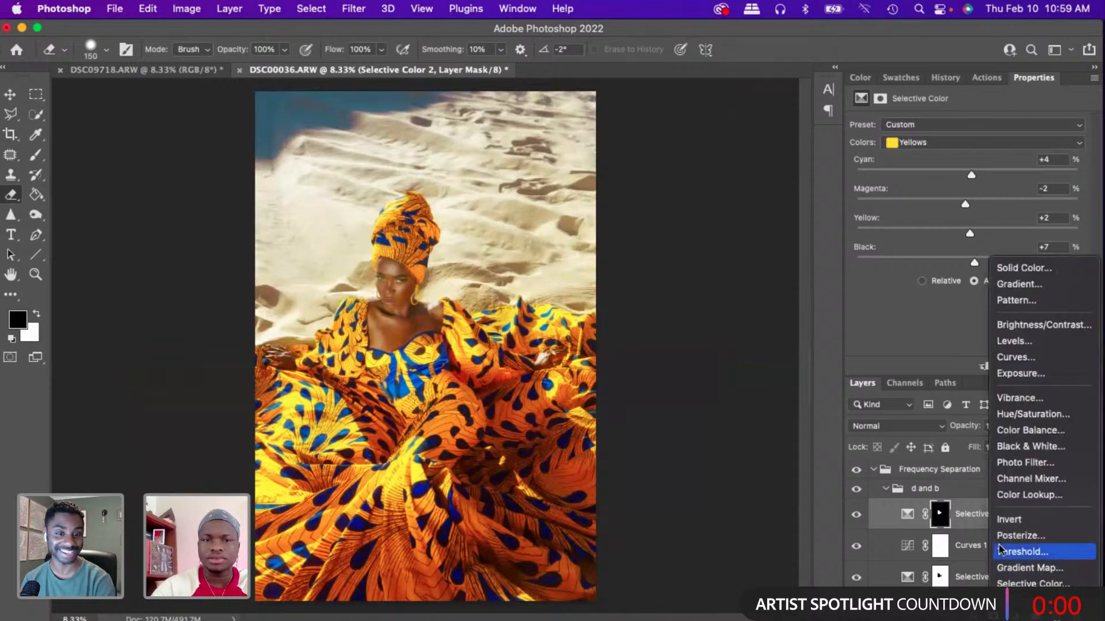
pyautogui.click(1003, 496)
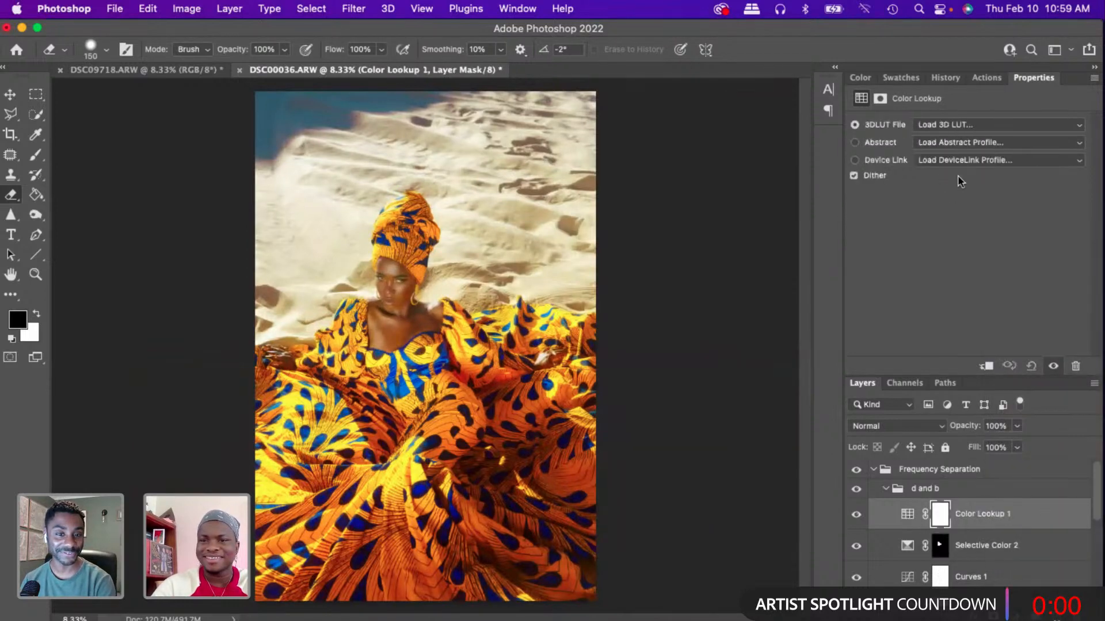
pyautogui.click(964, 161)
pyautogui.click(949, 247)
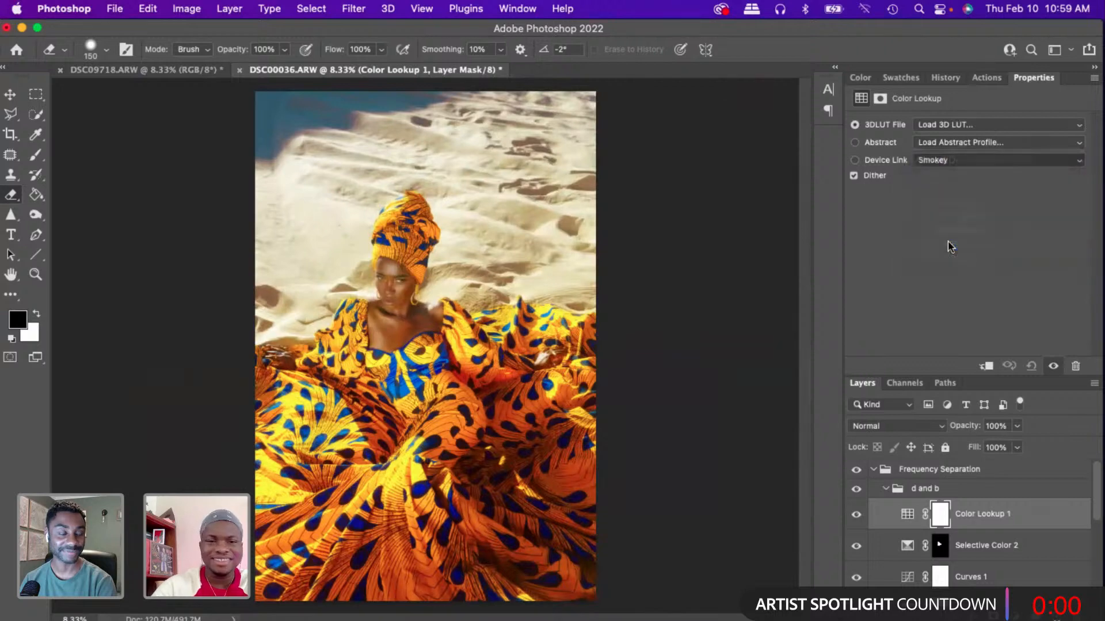
pyautogui.moveTo(977, 430); pyautogui.dragTo(926, 430)
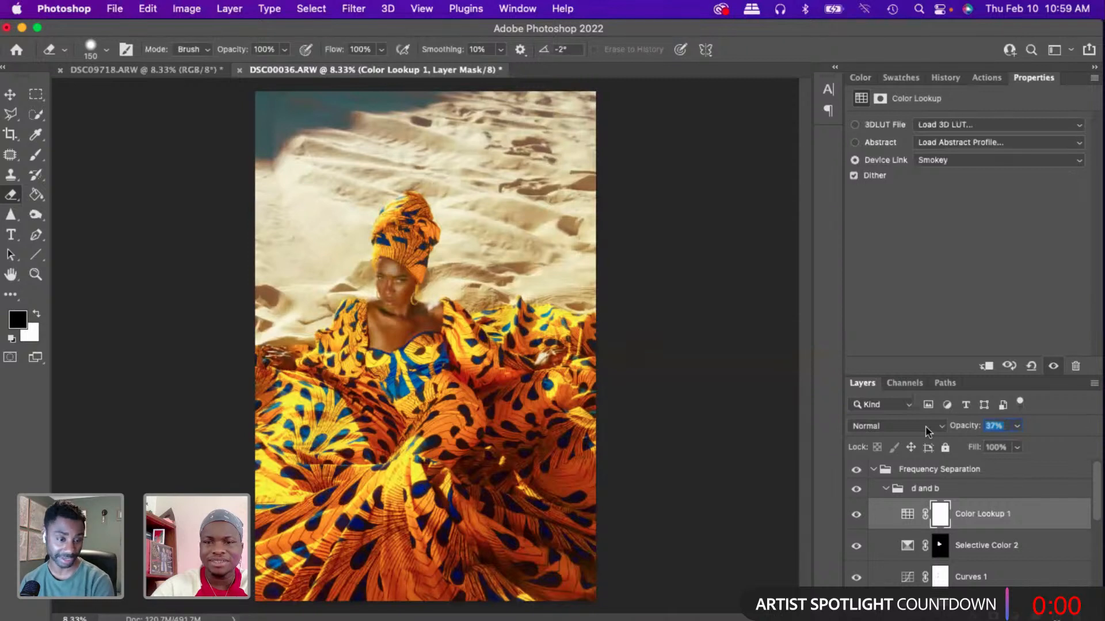
pyautogui.moveTo(925, 427); pyautogui.dragTo(920, 443)
# - Compare the image before and after by toggling the visibility of Color Lookup 1 and of the Frequency Separation group
pyautogui.click(857, 514)
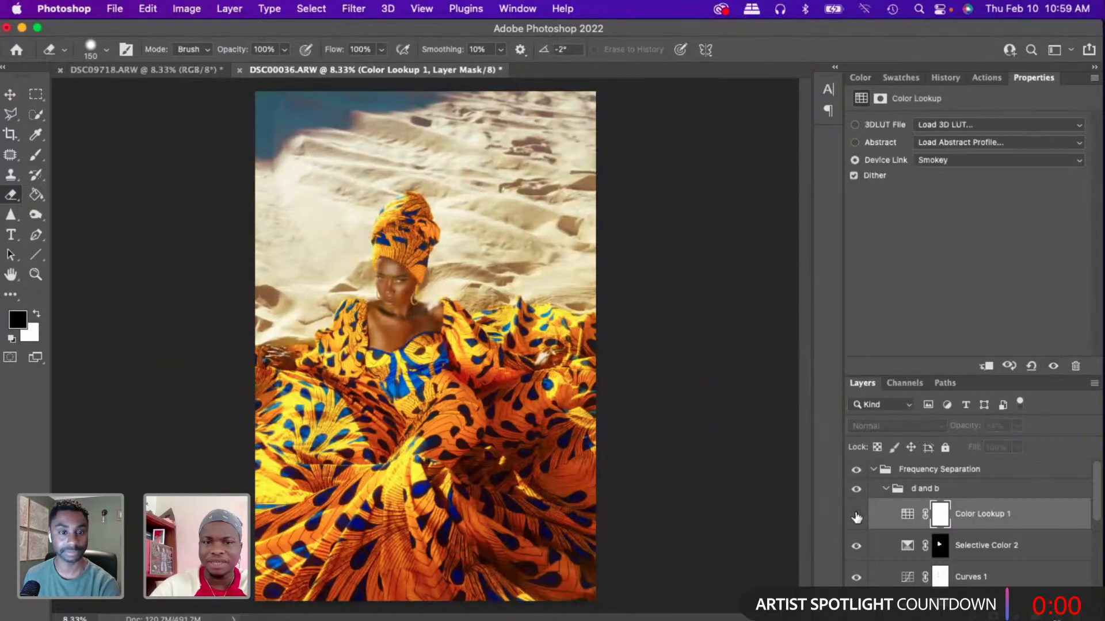
pyautogui.click(856, 513)
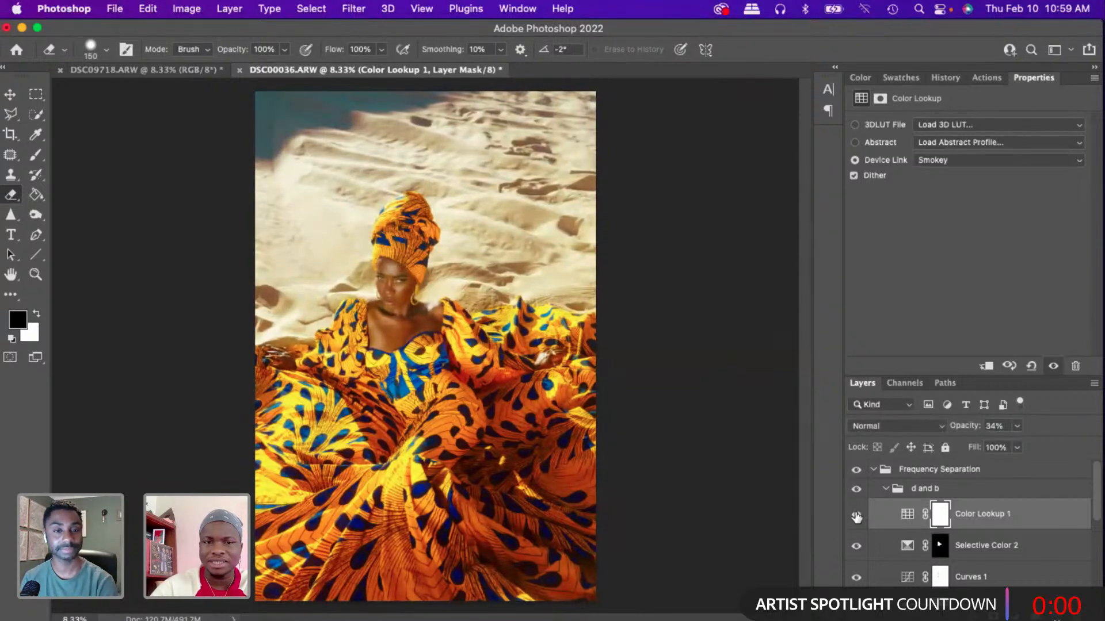
pyautogui.click(858, 470)
pyautogui.click(857, 469)
pyautogui.click(857, 469)
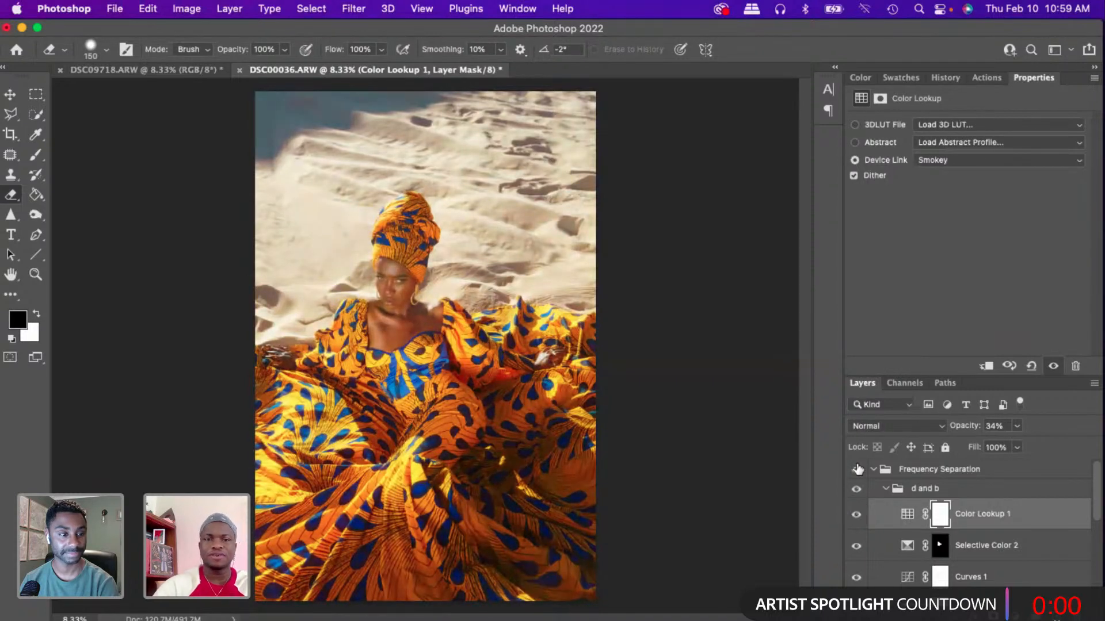
pyautogui.click(857, 469)
pyautogui.click(857, 470)
pyautogui.click(857, 470)
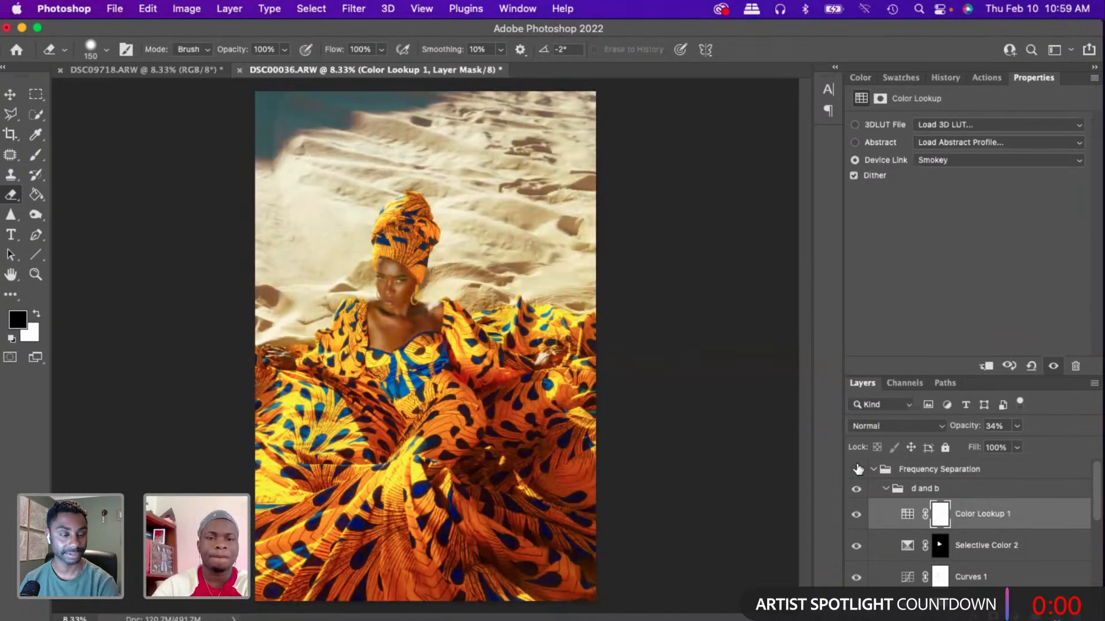
pyautogui.click(858, 469)
pyautogui.click(857, 469)
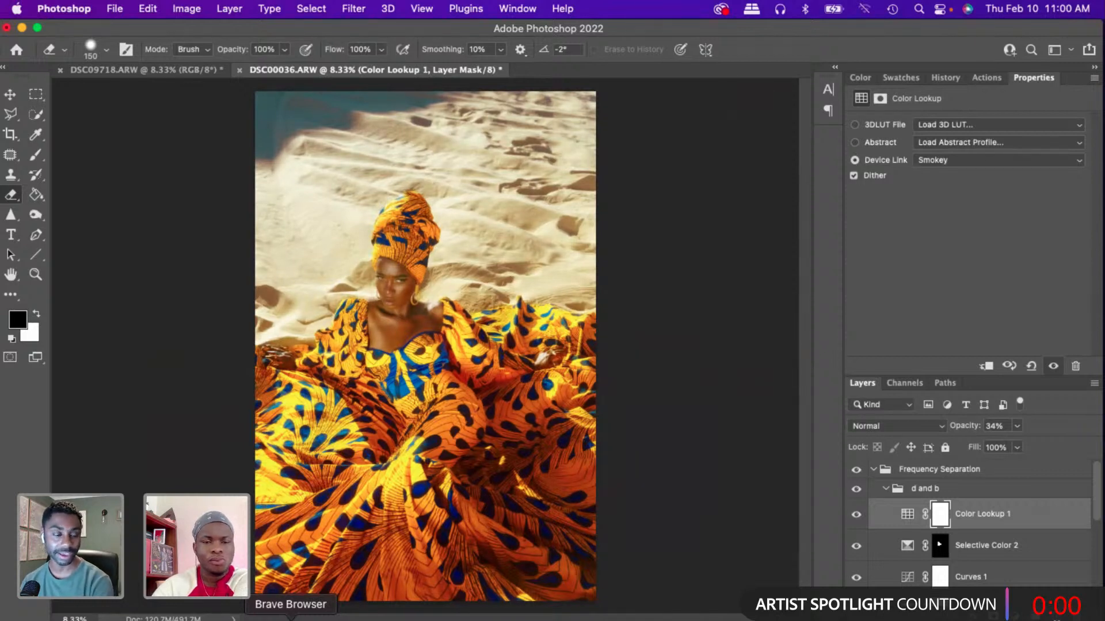
# - Switch to the Brave window with the other photographer's Instagram profile and browse down to the posts grid
pyautogui.rightClick(294, 618)
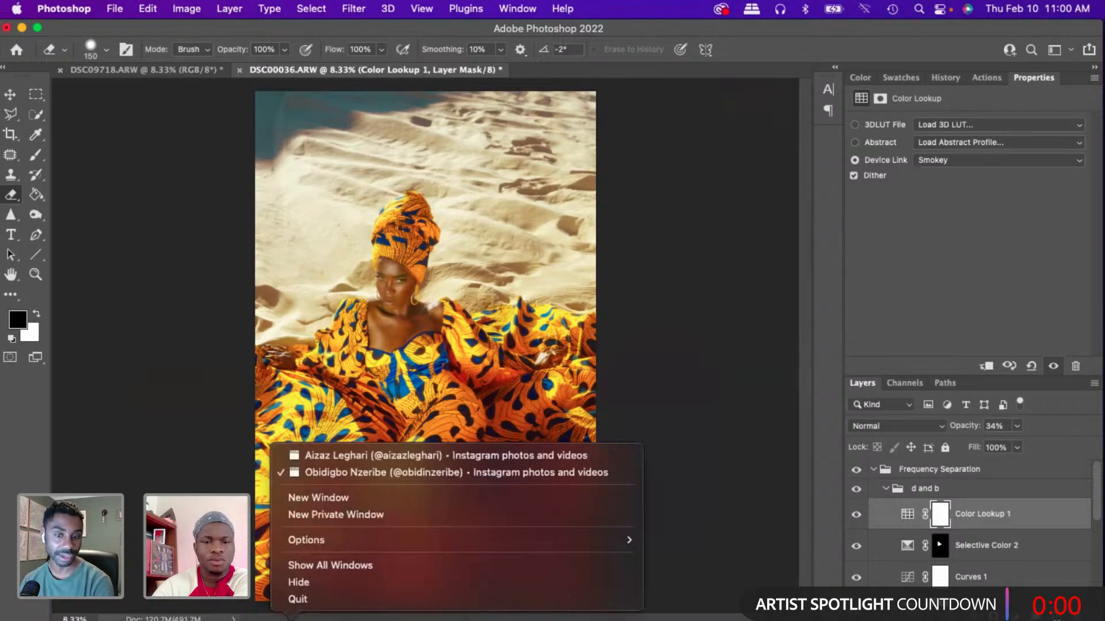
pyautogui.click(363, 457)
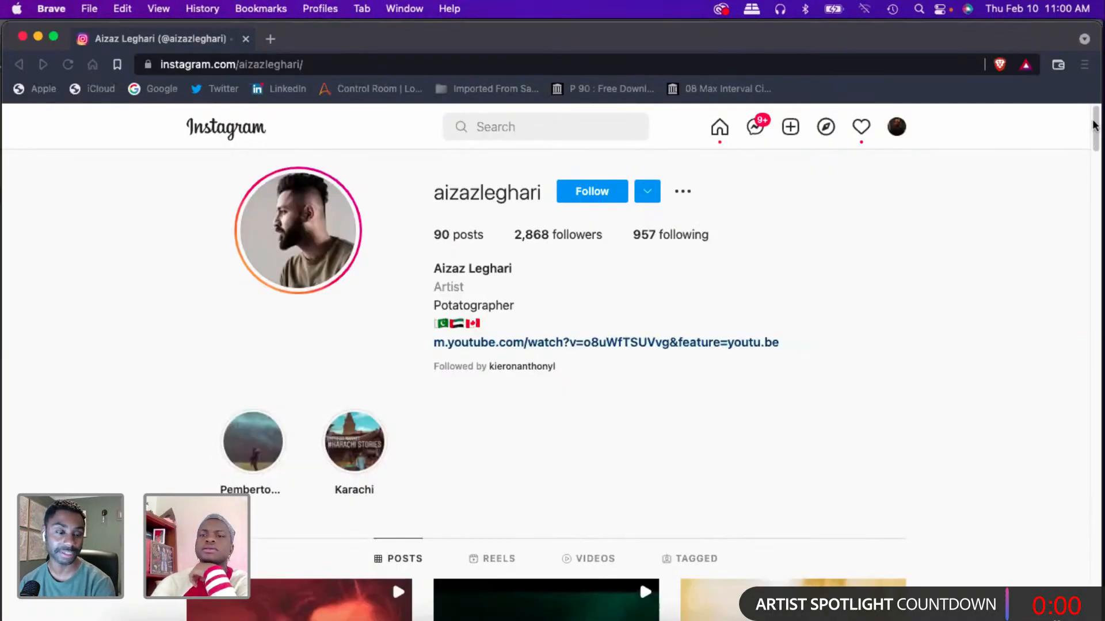
pyautogui.click(1094, 123)
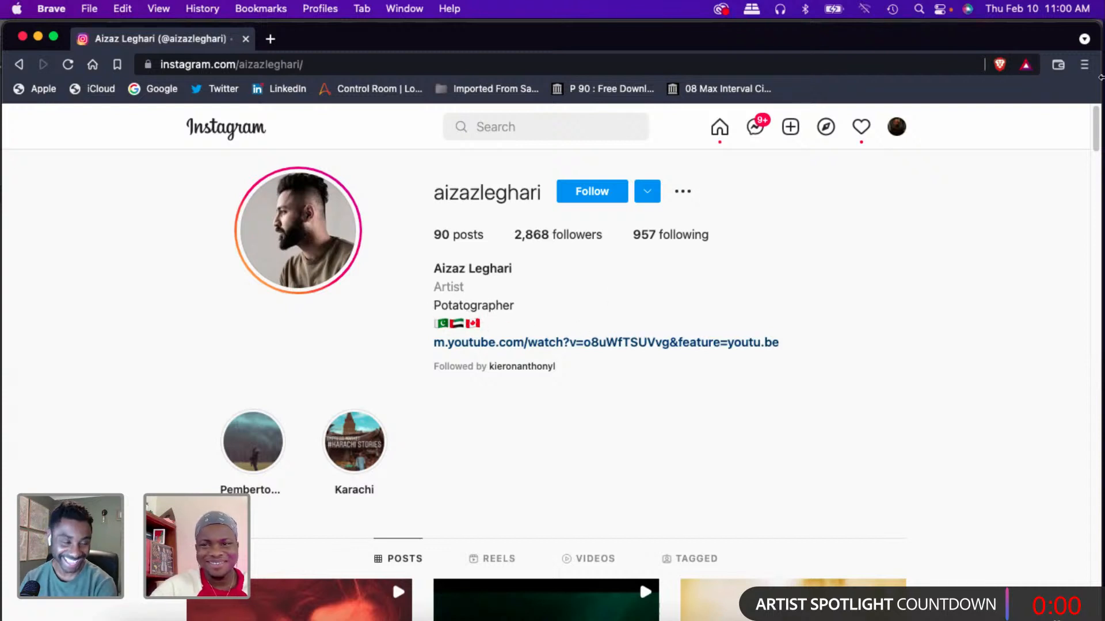
pyautogui.scroll(-5, 1098, 132)
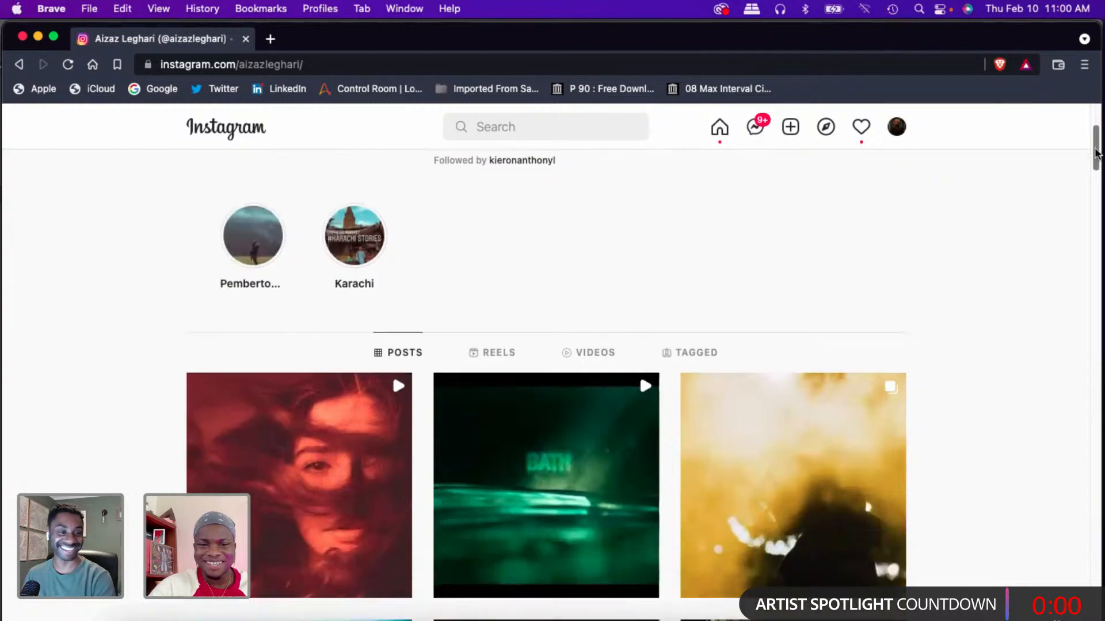
pyautogui.scroll(-2, 1096, 155)
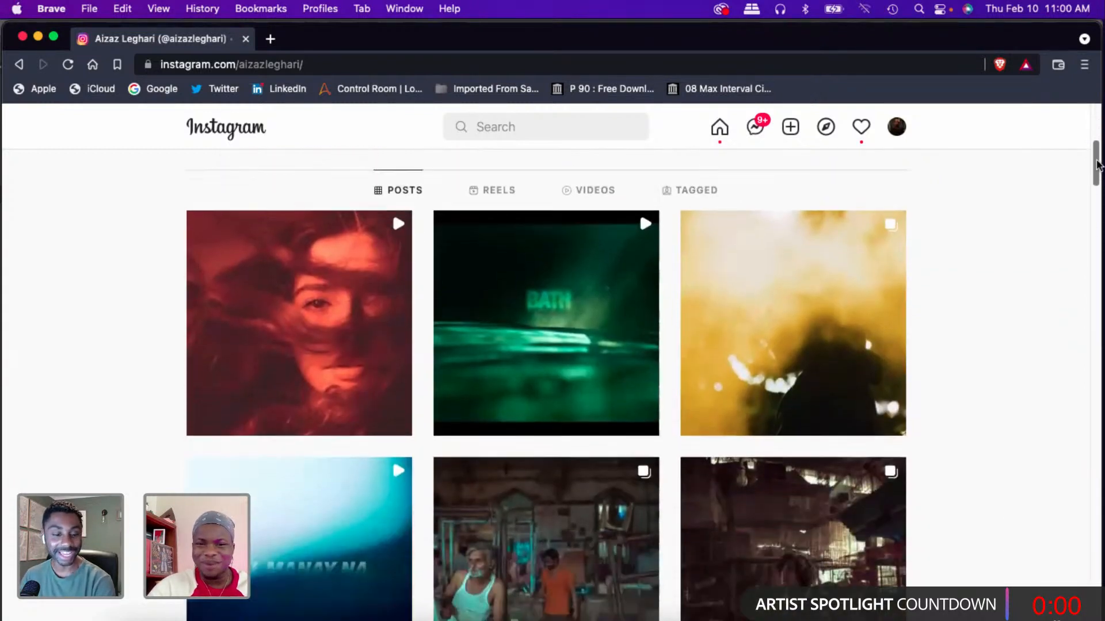
# - Play the red-lit portrait video post from the profile and close it
pyautogui.click(364, 344)
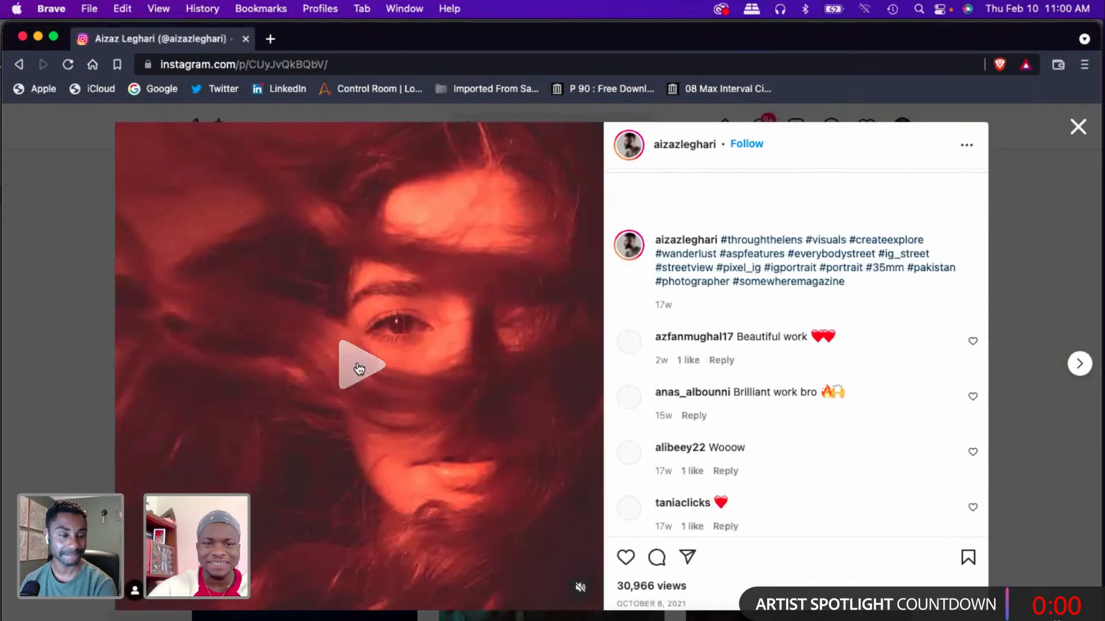
pyautogui.click(357, 368)
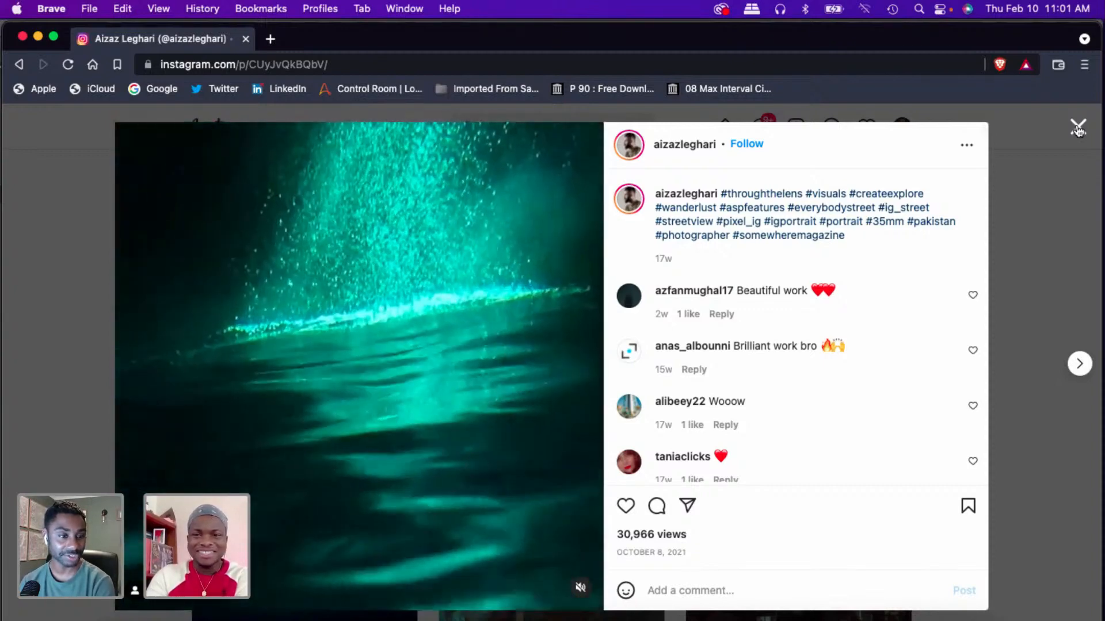
pyautogui.click(1086, 165)
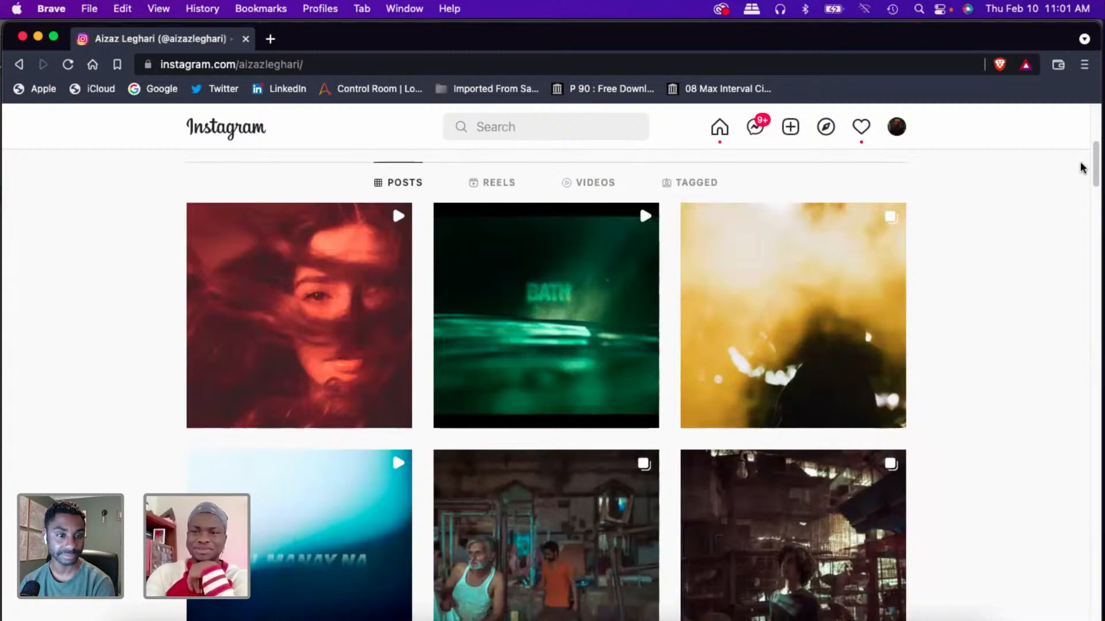
# - Open the post of the woman in a dark coat on a desert road, view all its photos and close it
pyautogui.moveTo(1095, 163); pyautogui.dragTo(1096, 196)
pyautogui.click(804, 443)
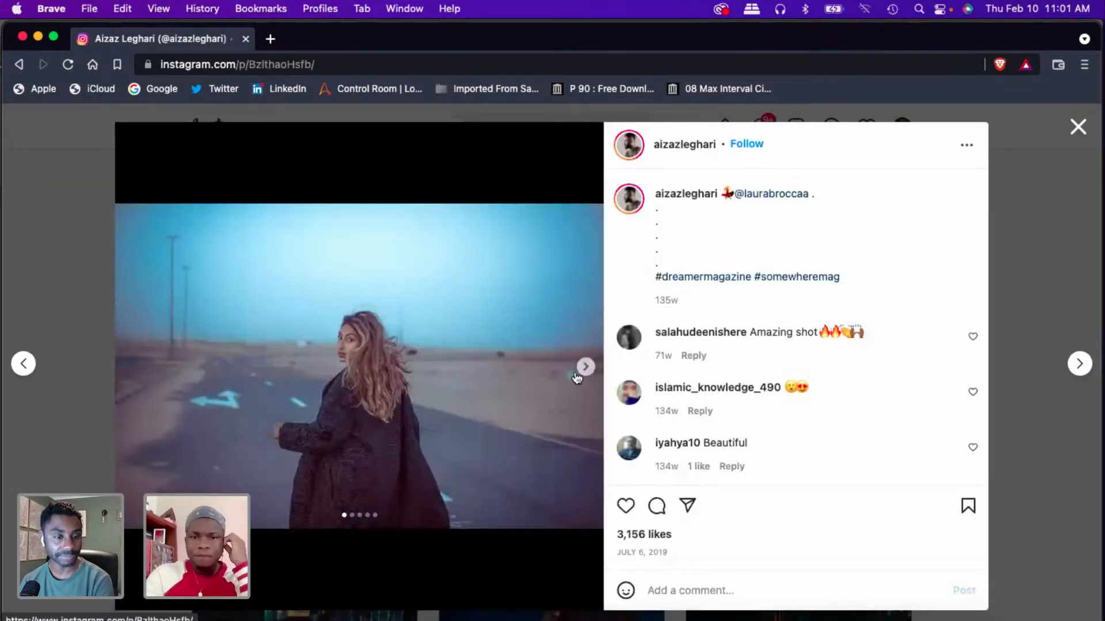
pyautogui.click(585, 367)
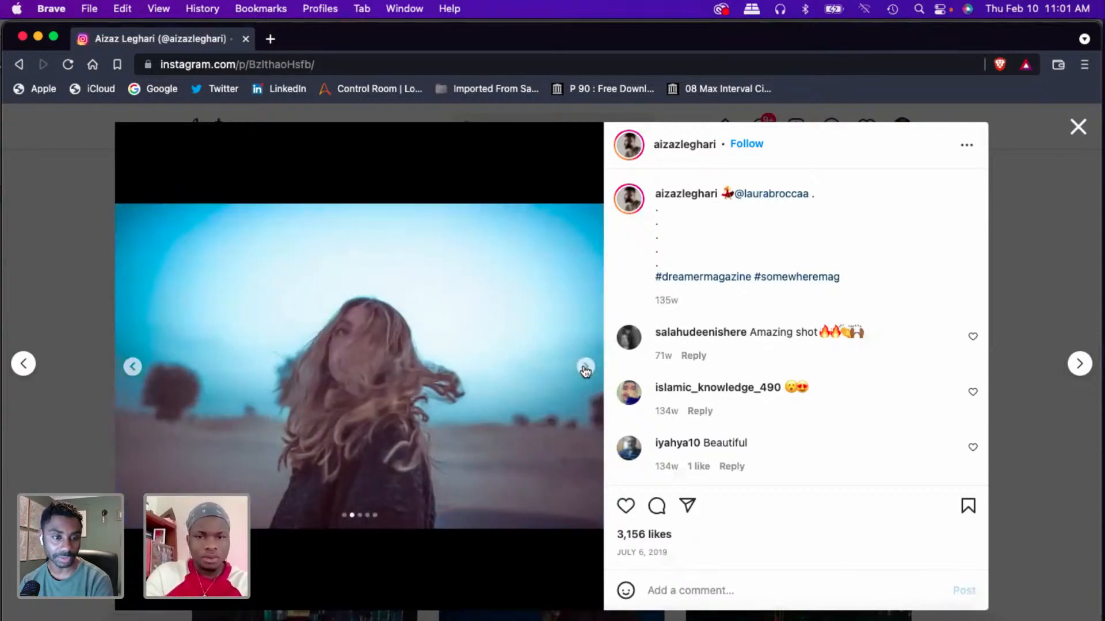
pyautogui.click(585, 367)
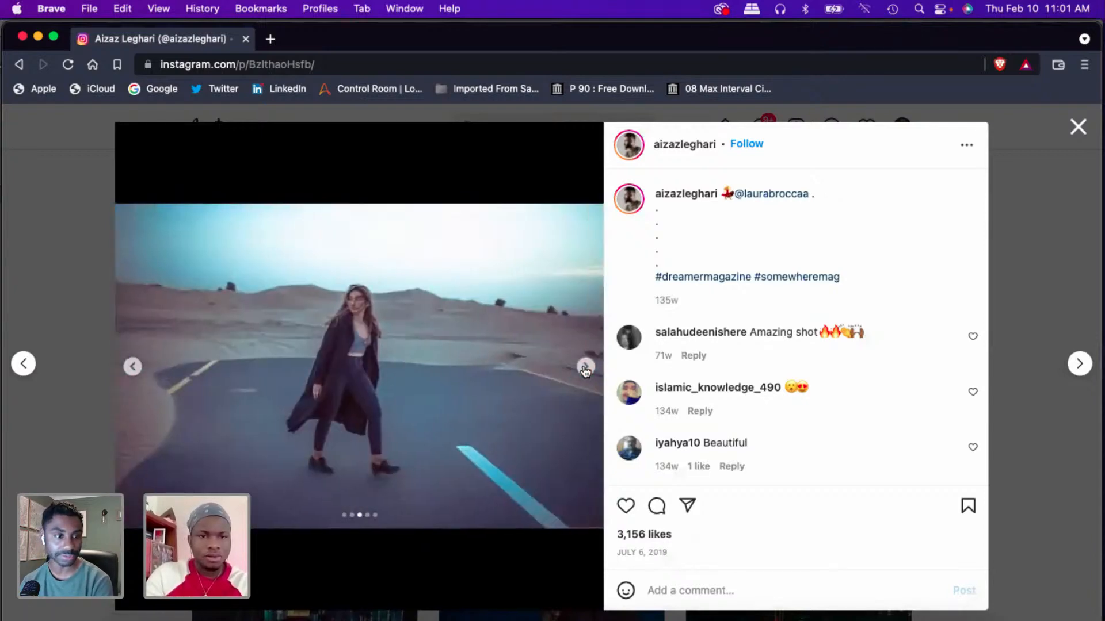
pyautogui.click(585, 367)
pyautogui.click(585, 367)
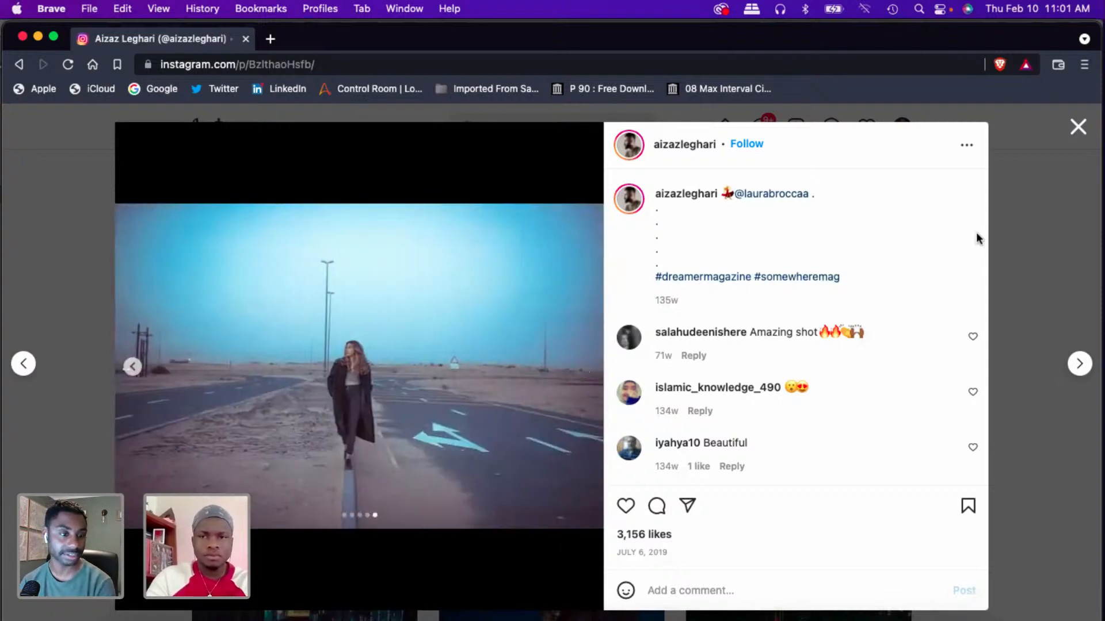
pyautogui.click(1078, 128)
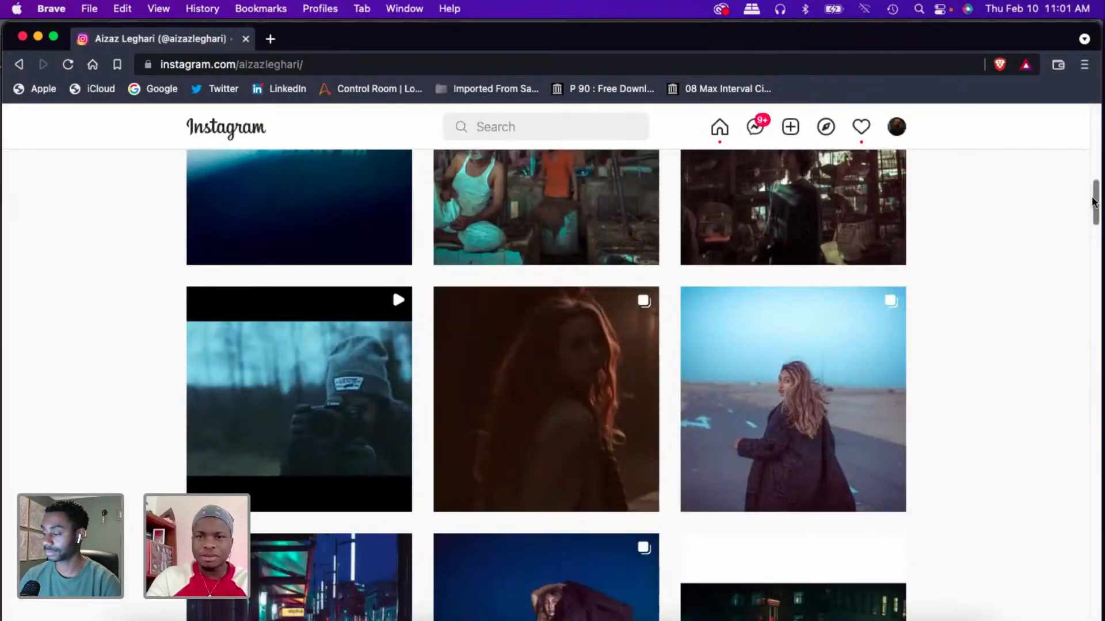
# - Open the "The Last of Empress Market Pt2" post with the seated man in a white vest, view it and close it
pyautogui.moveTo(1094, 202)
pyautogui.mouseDown()
pyautogui.moveTo(1096, 142)
pyautogui.moveTo(1092, 256)
pyautogui.moveTo(1093, 200)
pyautogui.mouseUp()
pyautogui.click(534, 241)
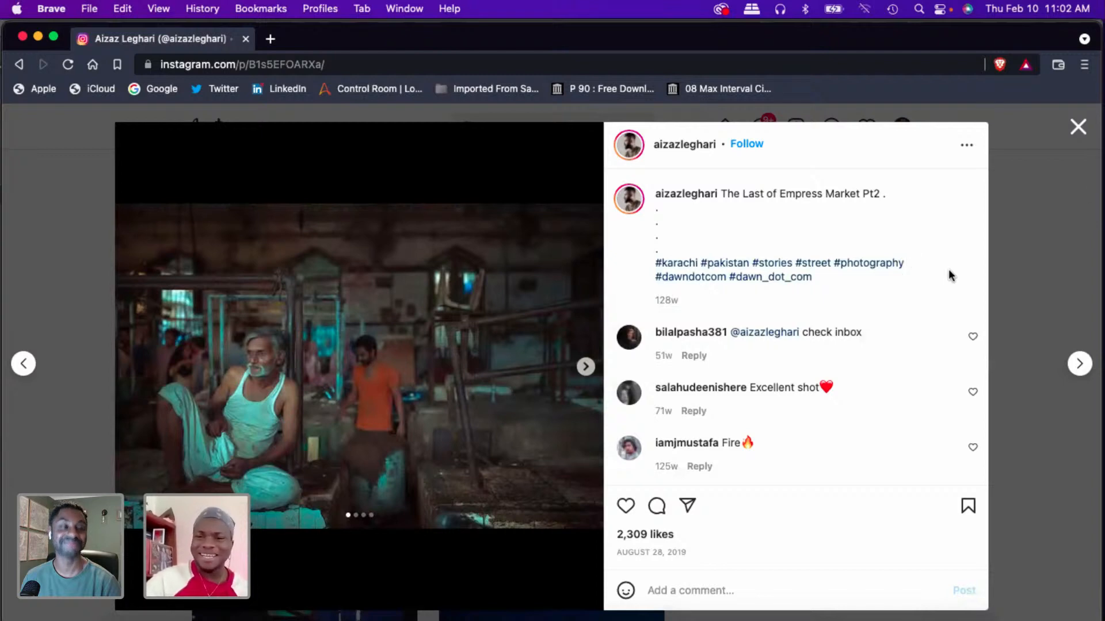
pyautogui.click(1089, 132)
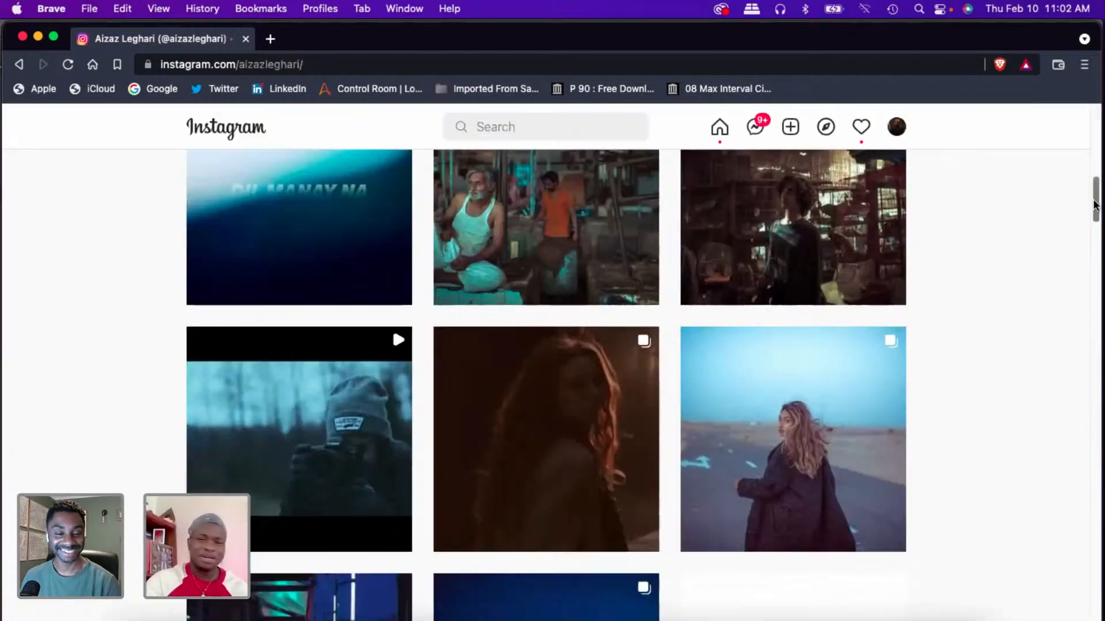
# - Browse further down the profile to the green-lit horse photo, open it to study its colours and close it
pyautogui.moveTo(1095, 205); pyautogui.dragTo(1065, 420)
pyautogui.scroll(3, 608, 441)
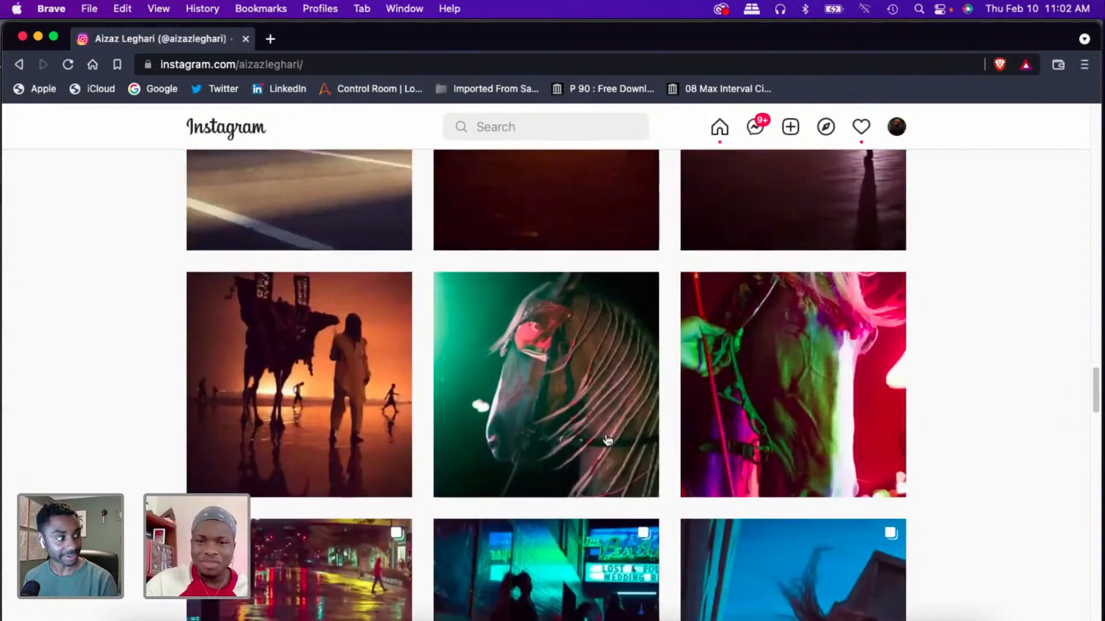
pyautogui.click(568, 449)
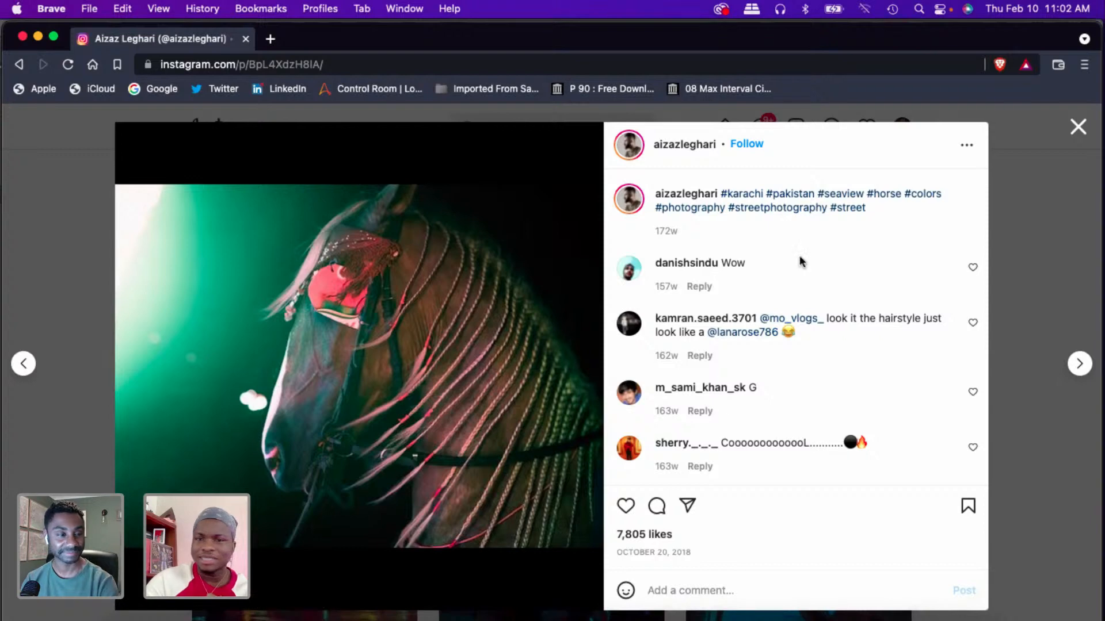
pyautogui.click(1077, 126)
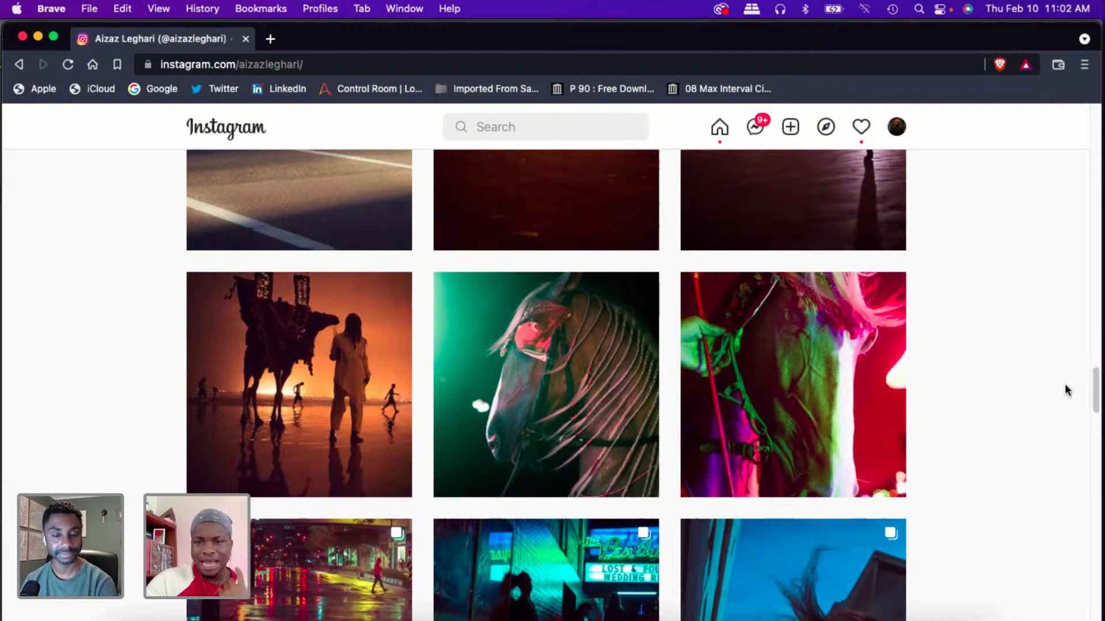
# - View the black-and-white portraits of the child with a necklace and the man with a moustache further down the profile, closing each one
pyautogui.moveTo(1097, 375); pyautogui.dragTo(1097, 398)
pyautogui.scroll(2, 1099, 358)
pyautogui.moveTo(1096, 406); pyautogui.dragTo(1092, 528)
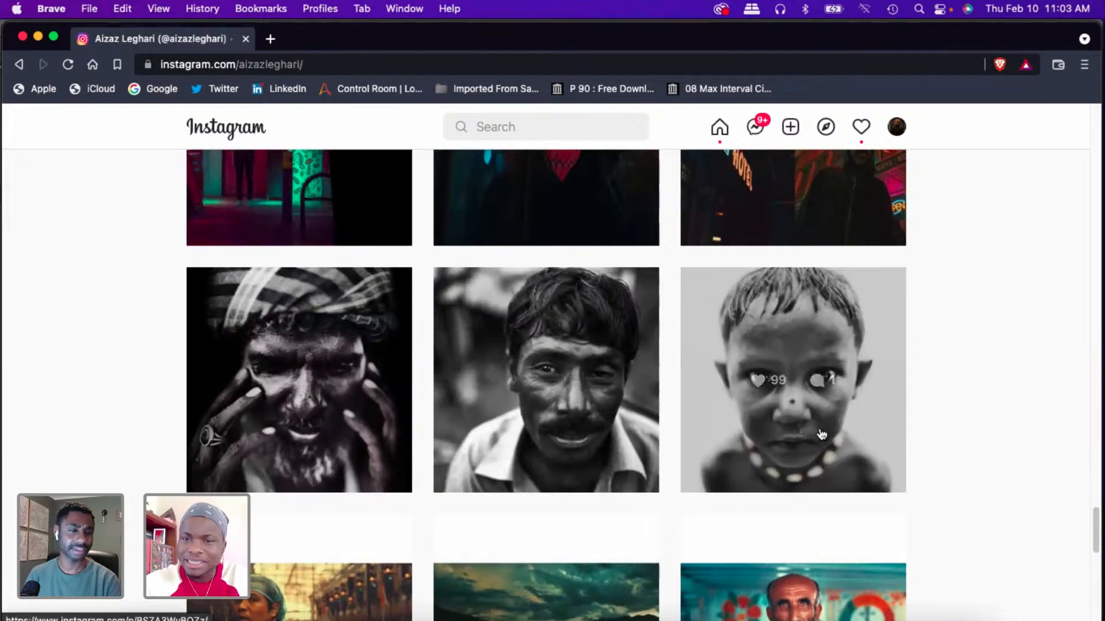
pyautogui.click(866, 419)
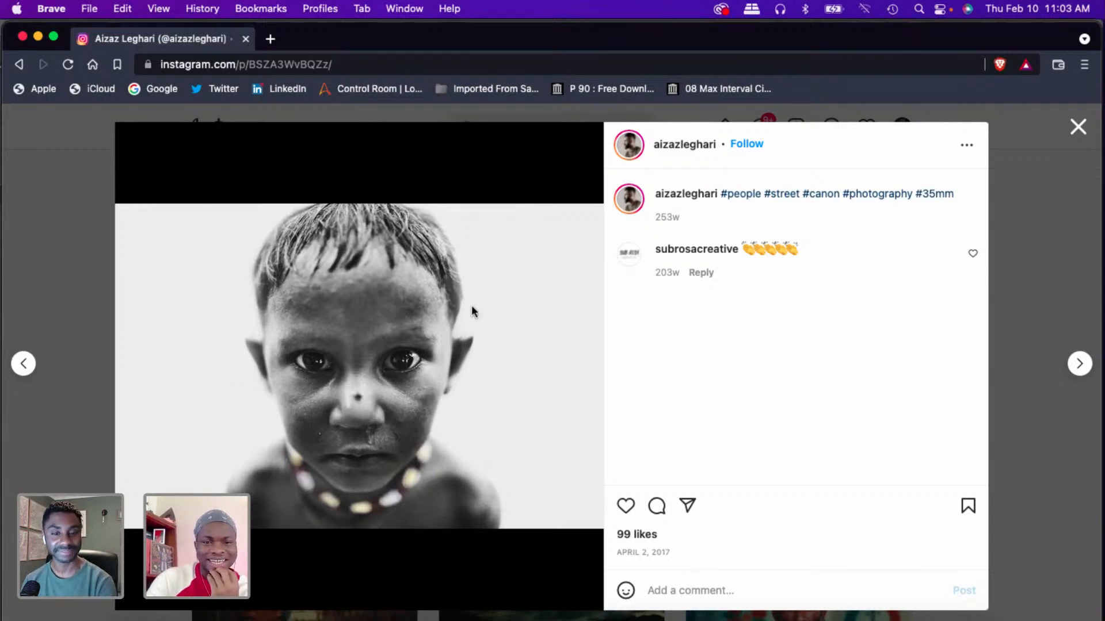
pyautogui.click(1076, 128)
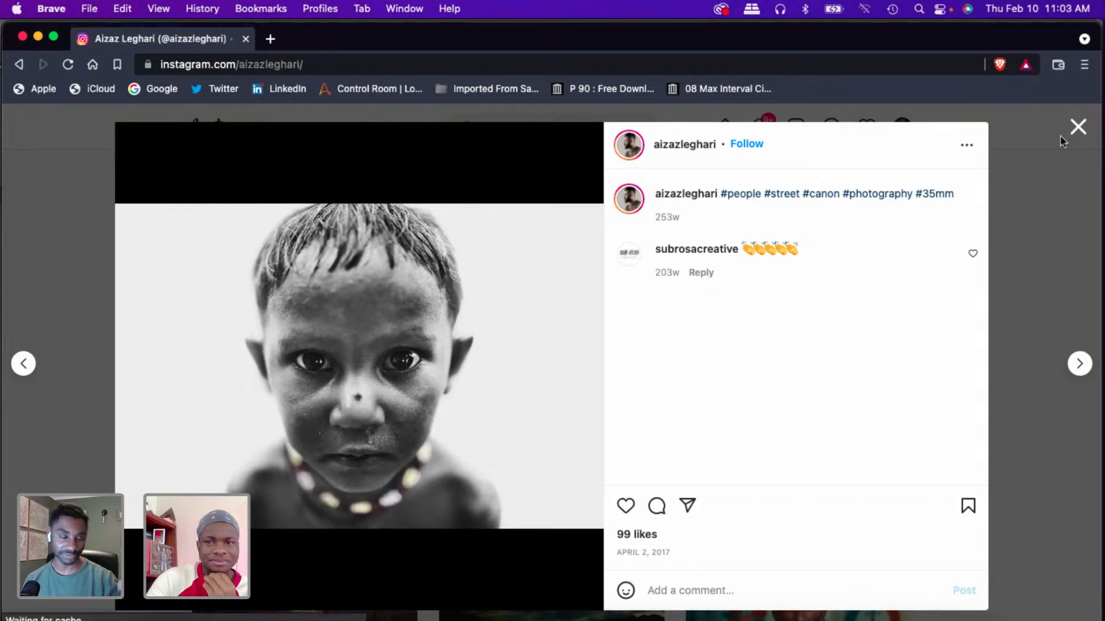
pyautogui.click(532, 445)
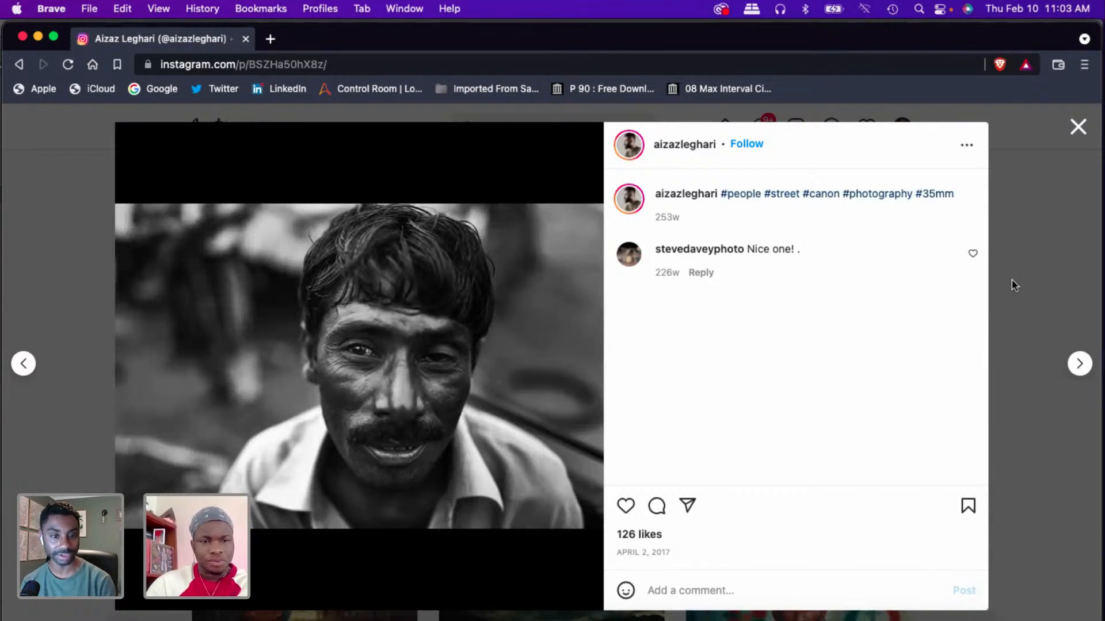
pyautogui.click(1084, 131)
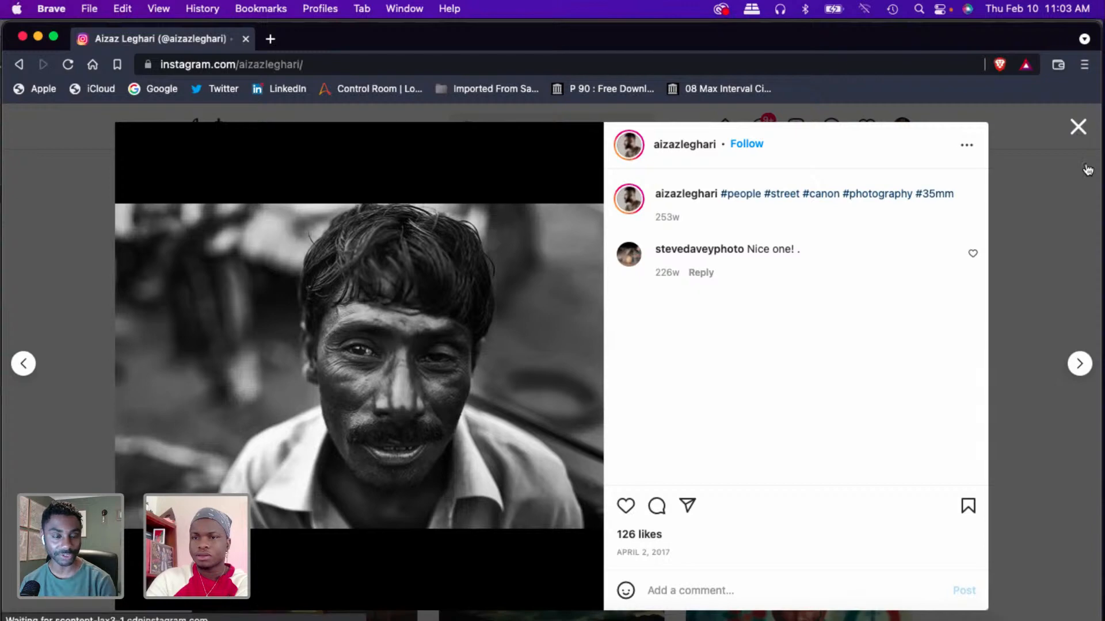
# - Return to the newest posts, play the green underwater "The Bath Film" video and close it
pyautogui.scroll(15, 1093, 481)
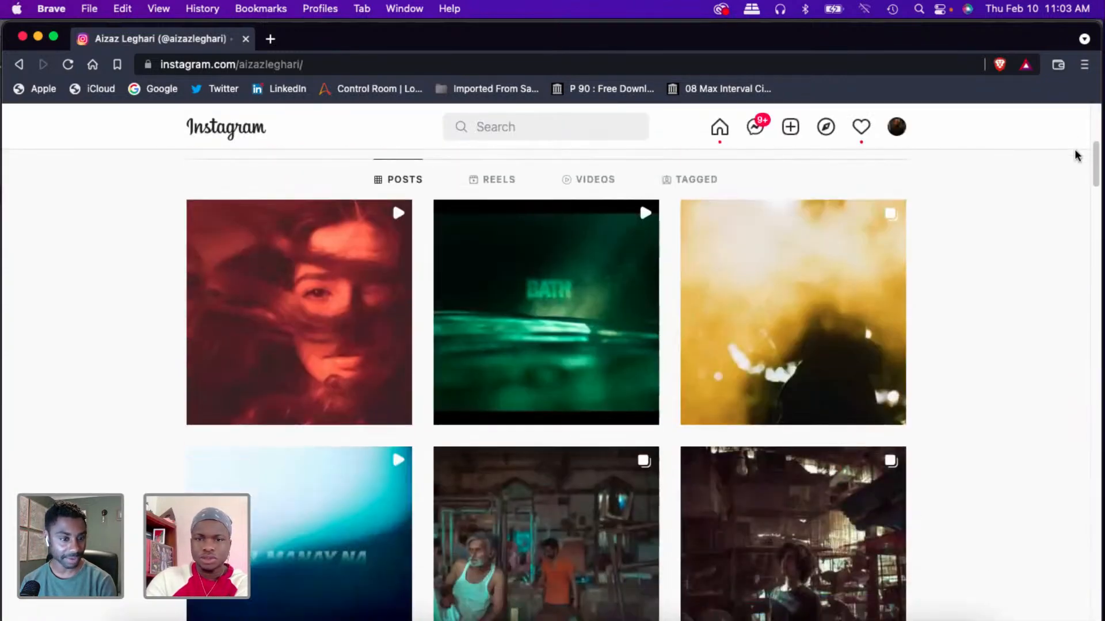
pyautogui.click(549, 384)
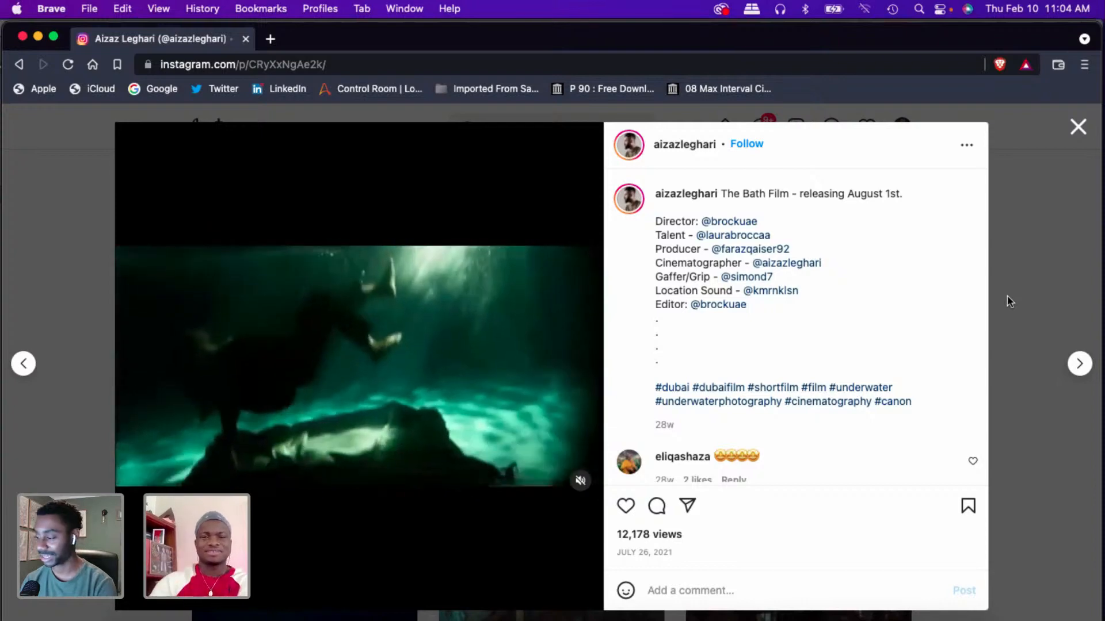
pyautogui.click(1078, 126)
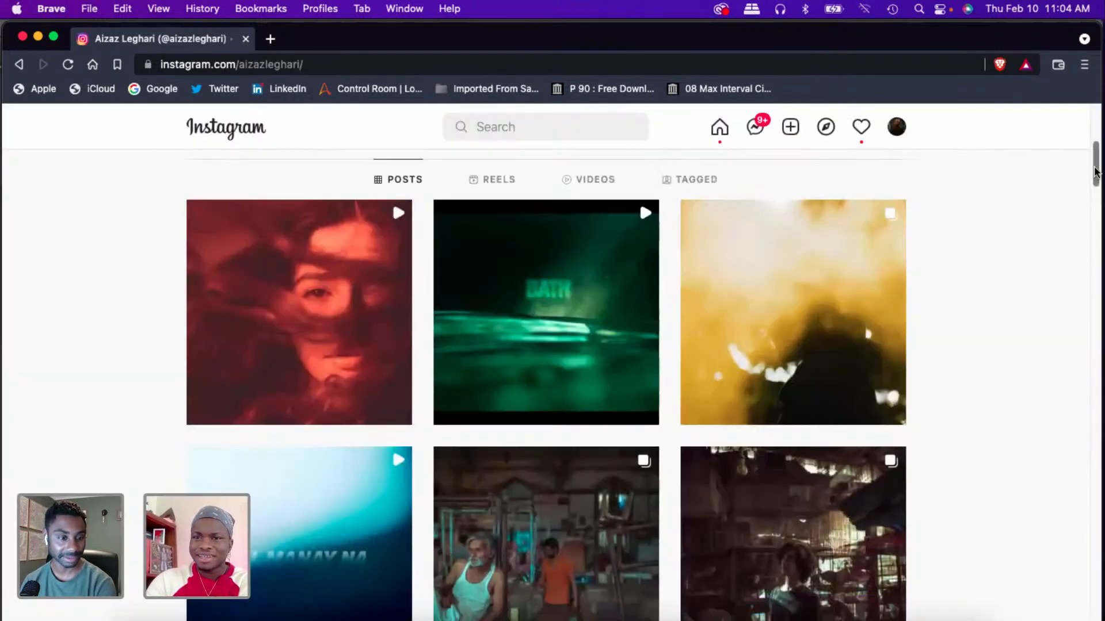
# - Open the "The Last of Empress Market Pt1" post, view all three photos and close it
pyautogui.moveTo(1095, 171)
pyautogui.mouseDown()
pyautogui.moveTo(1095, 138)
pyautogui.moveTo(1094, 181)
pyautogui.mouseUp()
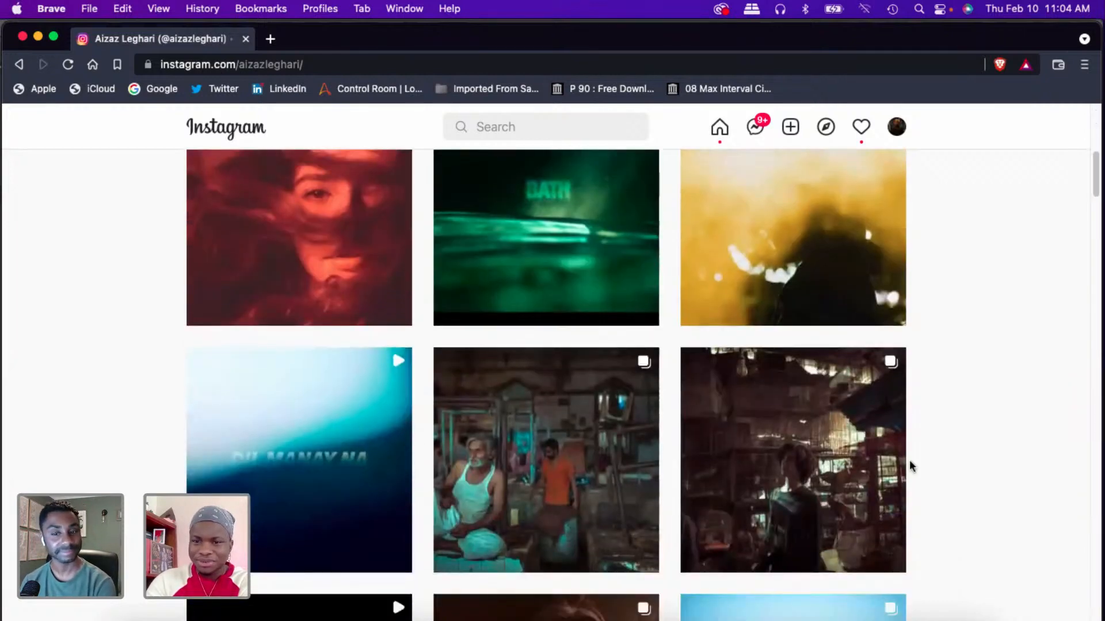
pyautogui.click(724, 459)
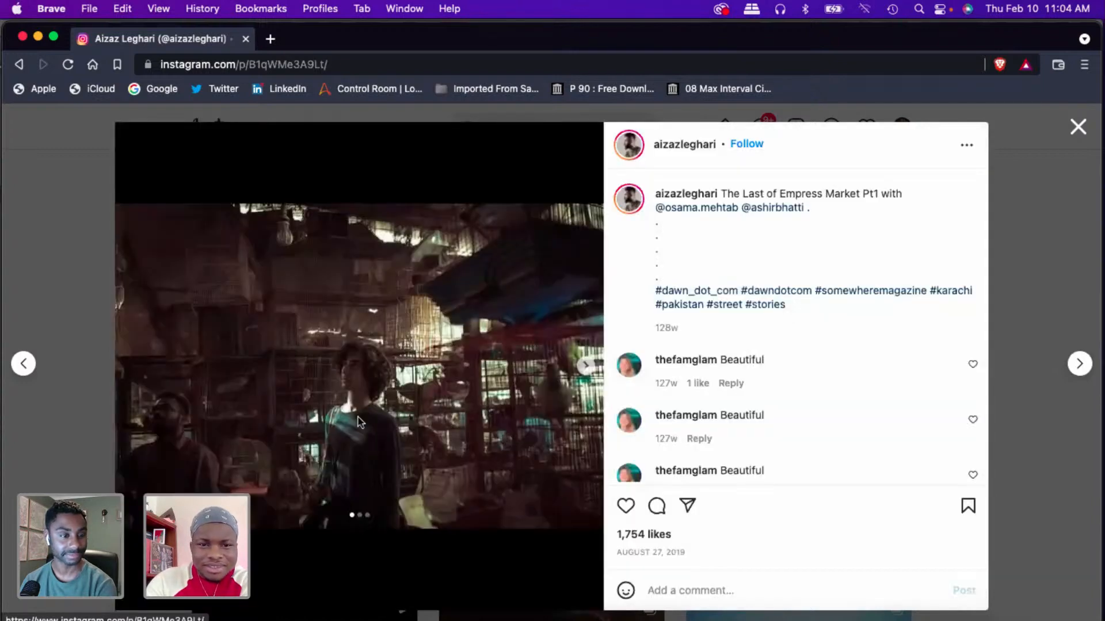
pyautogui.click(586, 368)
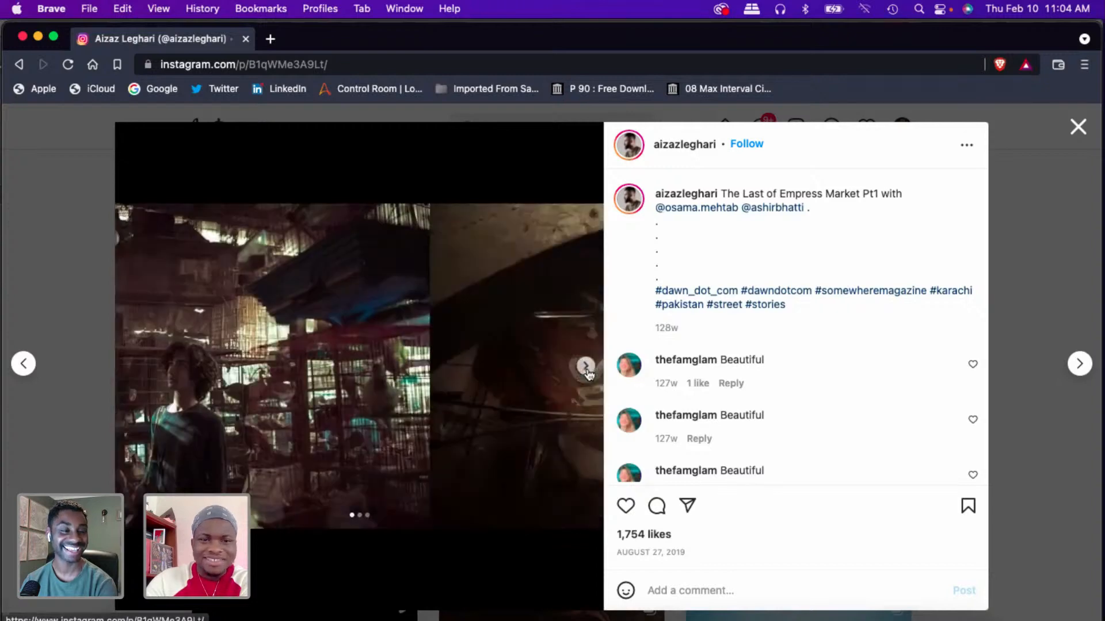
pyautogui.click(586, 366)
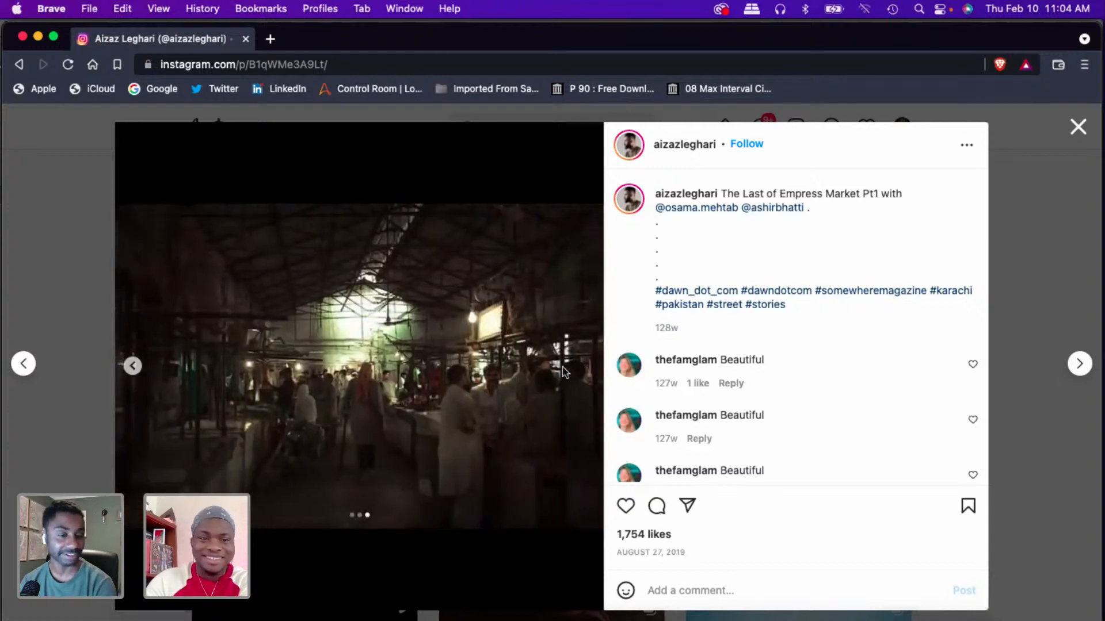
pyautogui.click(1077, 127)
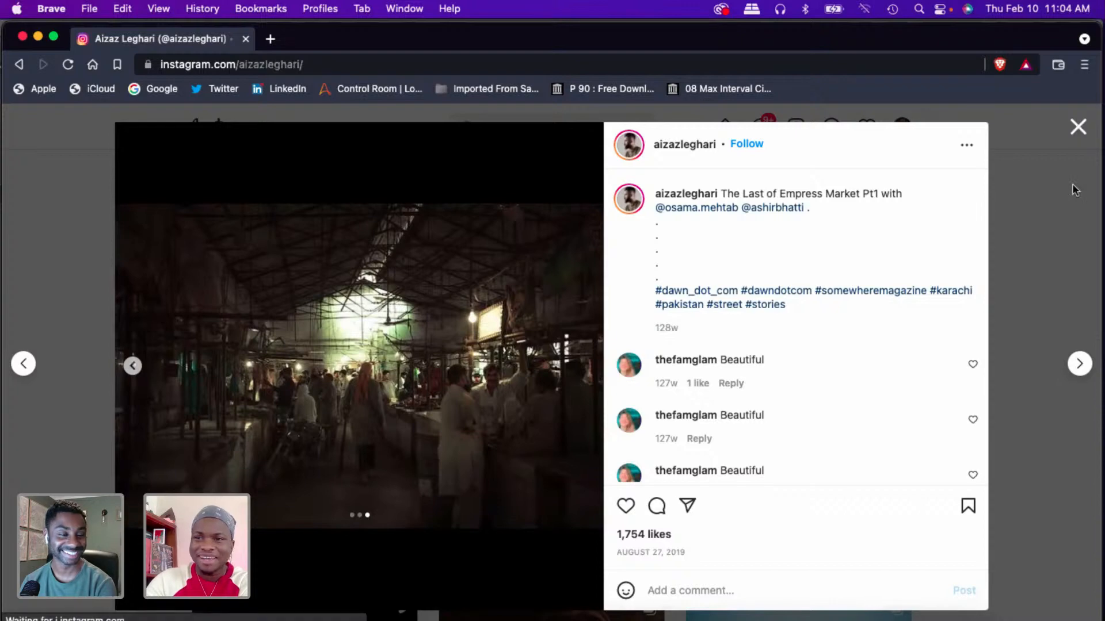
# - Find the daytime fruit market photo with the tower and blue sky in the posts grid, open it and close it
pyautogui.moveTo(1093, 182); pyautogui.dragTo(1077, 336)
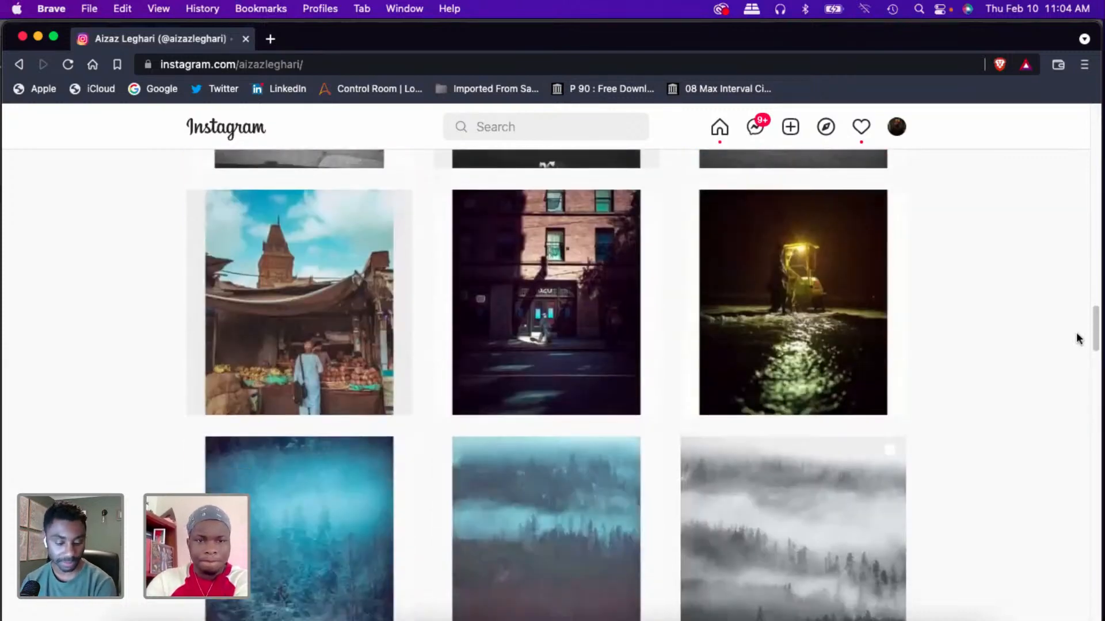
pyautogui.click(357, 325)
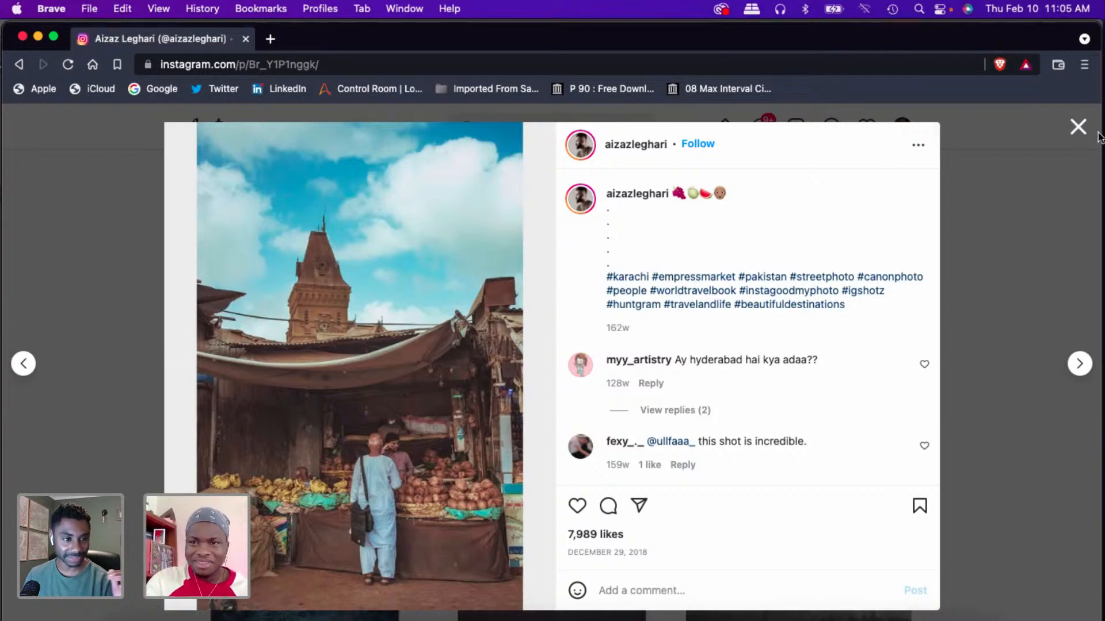
pyautogui.click(1080, 127)
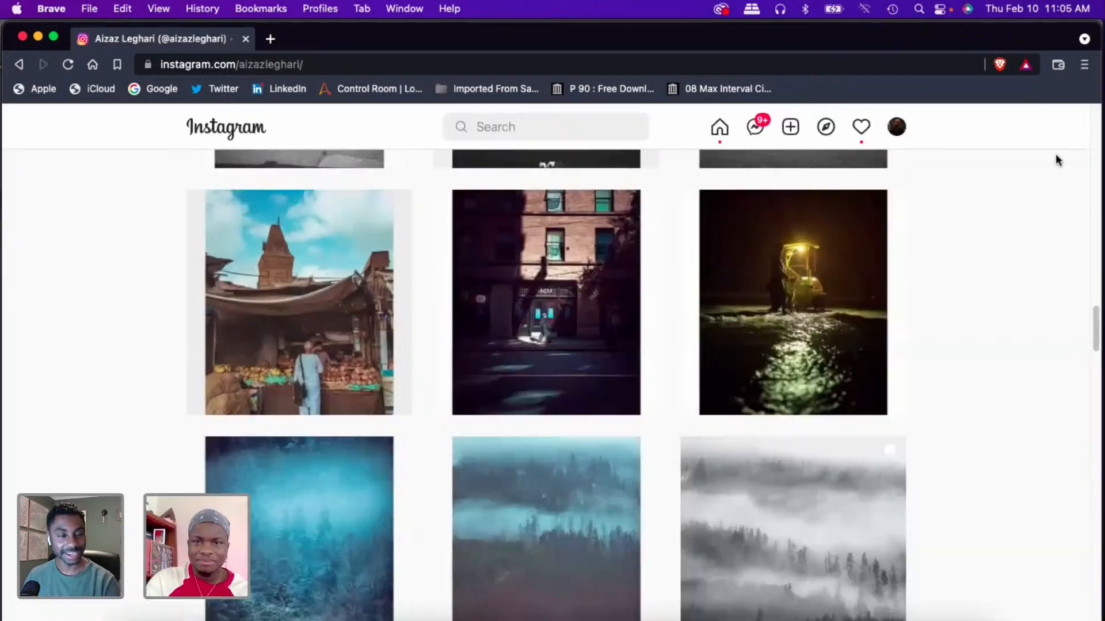
# - Find the orange-lit photo of the man with a camel on the beach, open it and close it
pyautogui.moveTo(1095, 329); pyautogui.dragTo(1089, 399)
pyautogui.scroll(3, 230, 419)
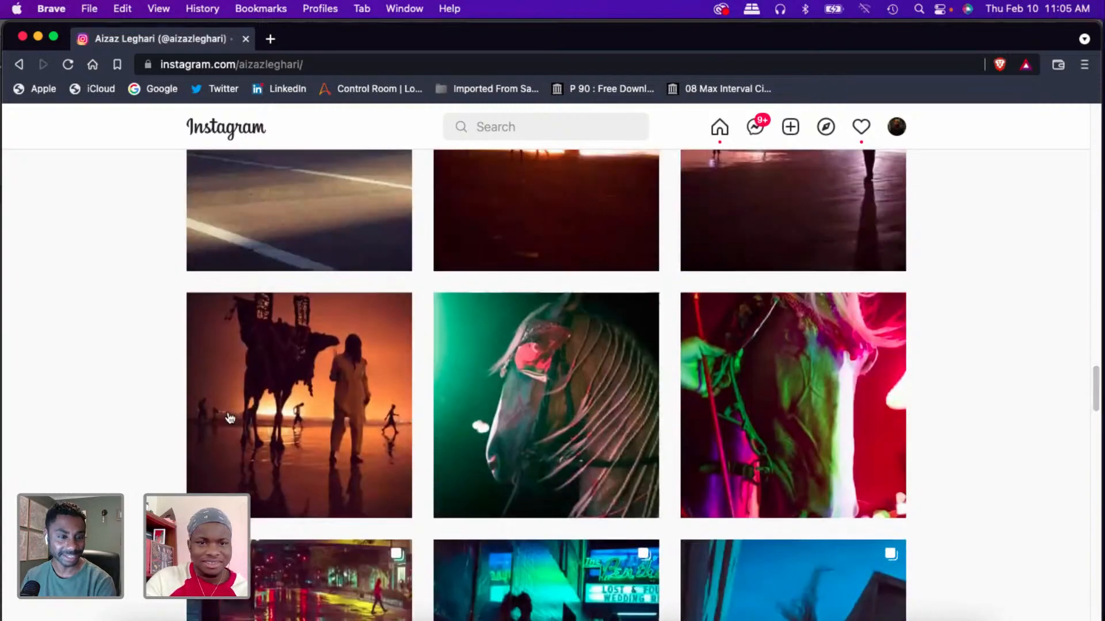
pyautogui.click(321, 452)
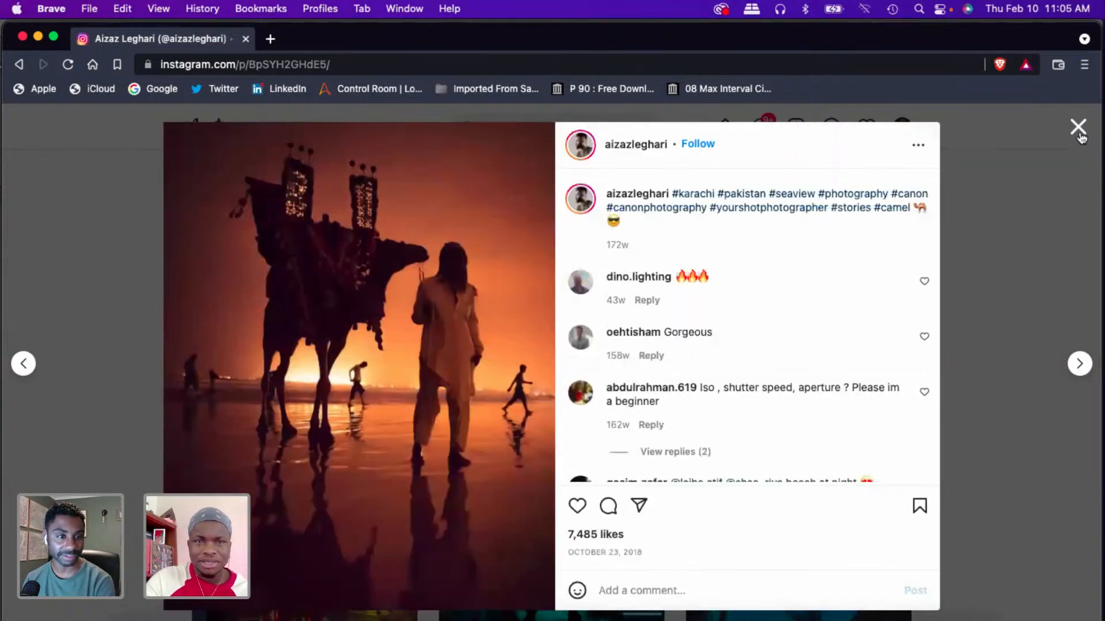
pyautogui.click(1077, 127)
pyautogui.scroll(1, 1095, 371)
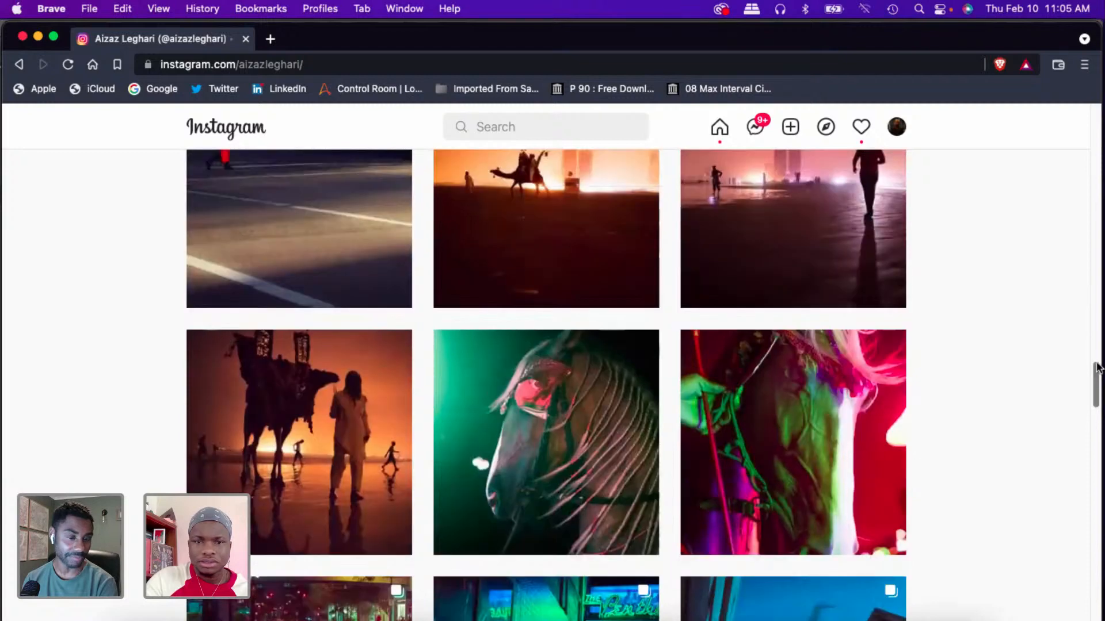
# - Open the night photo of the lit ice cream cart in the water, read its comments including the additional ones, and close it
pyautogui.moveTo(1098, 369)
pyautogui.mouseDown()
pyautogui.moveTo(1099, 266)
pyautogui.moveTo(1095, 594)
pyautogui.moveTo(1102, 455)
pyautogui.moveTo(1089, 356)
pyautogui.mouseUp()
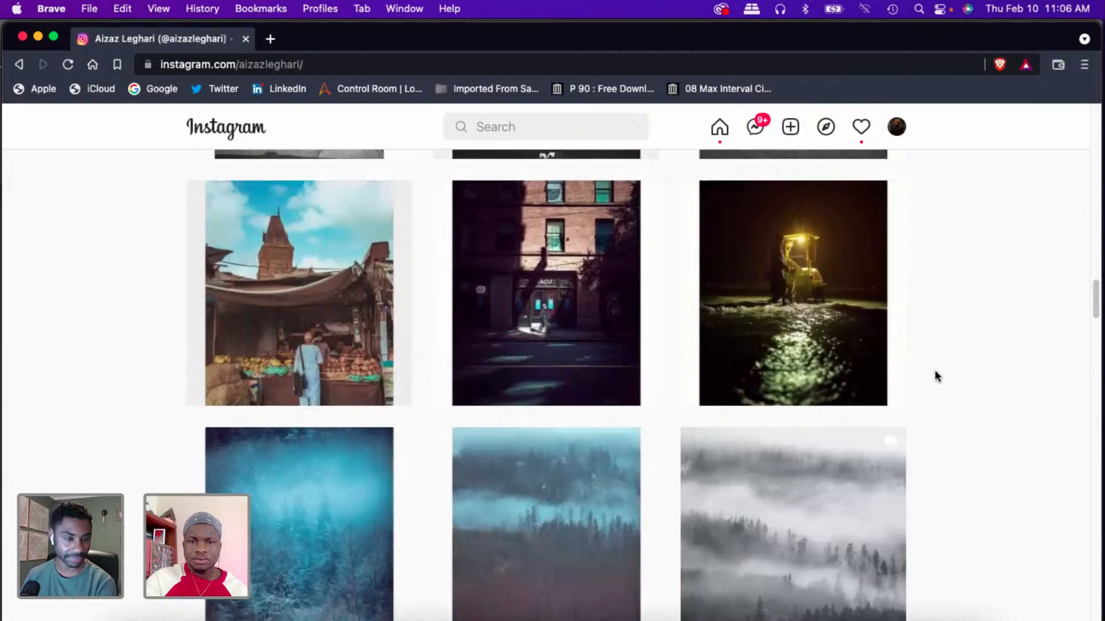
pyautogui.click(758, 345)
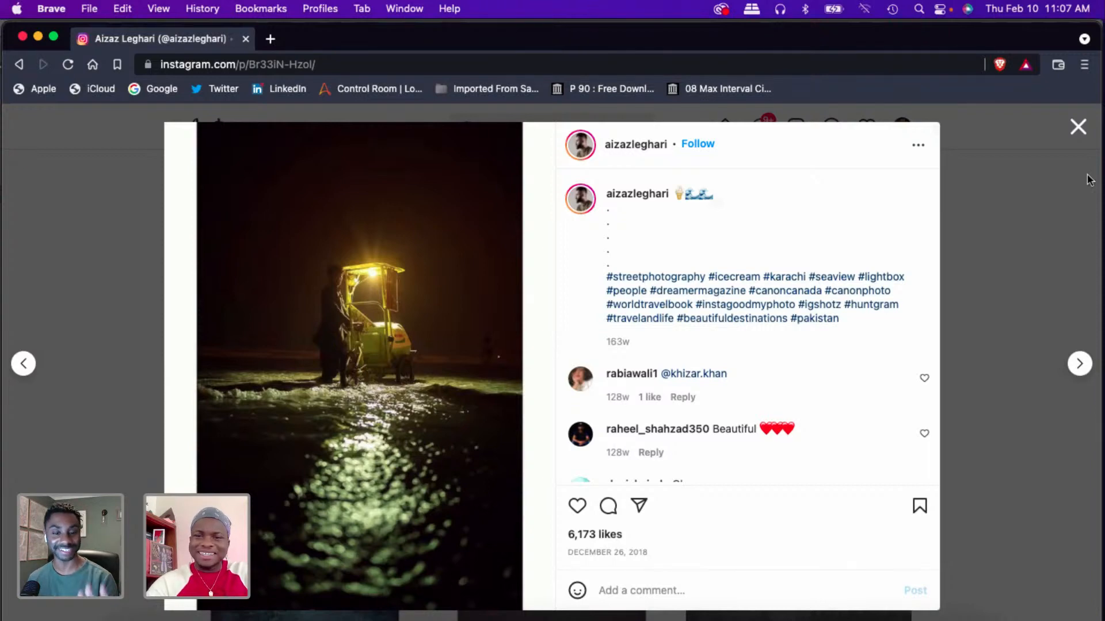
pyautogui.scroll(-8, 829, 405)
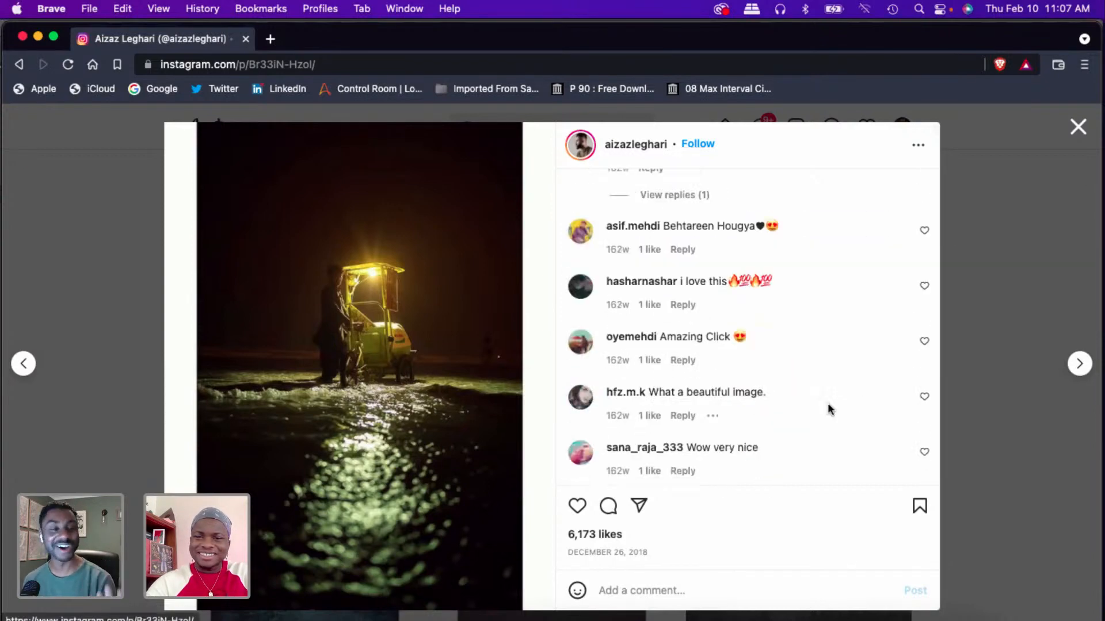
pyautogui.scroll(-5, 771, 384)
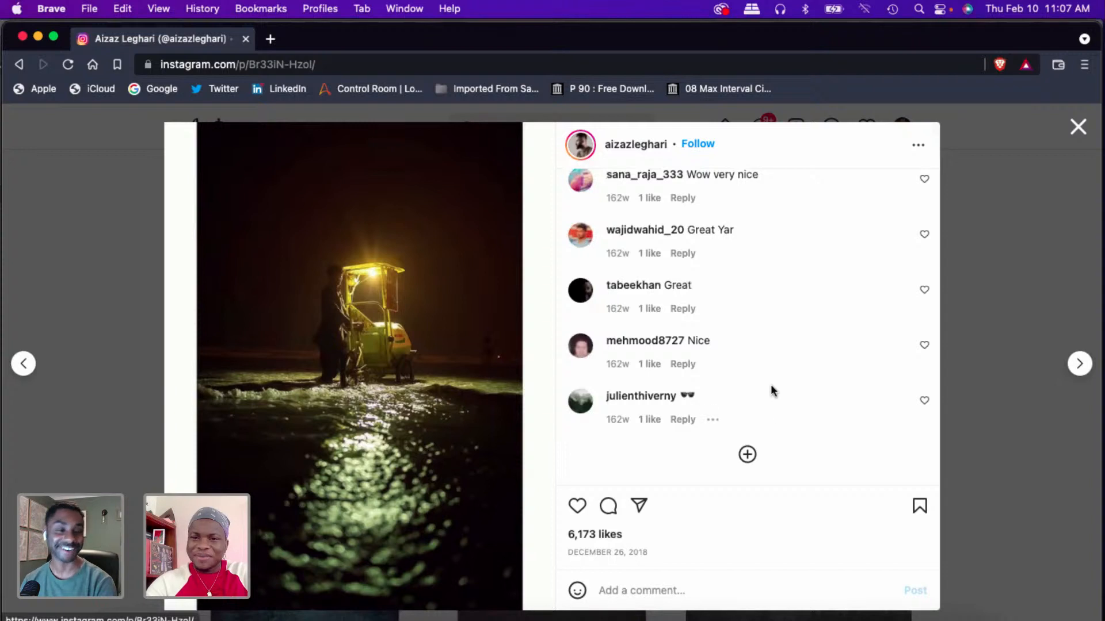
pyautogui.click(746, 455)
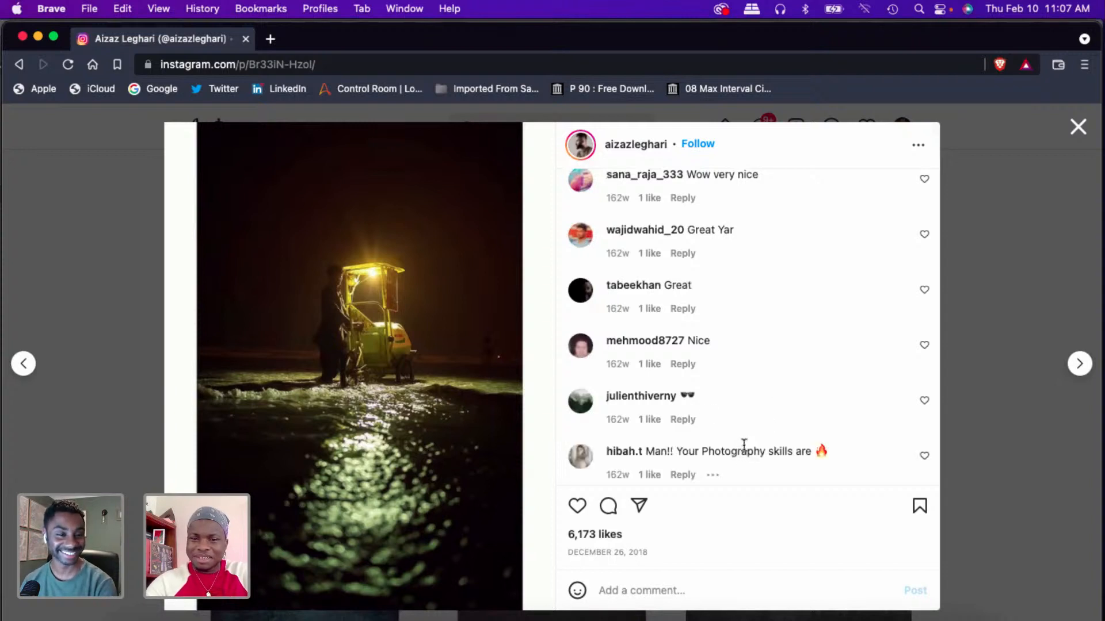
pyautogui.scroll(-2, 744, 445)
pyautogui.scroll(-3, 744, 445)
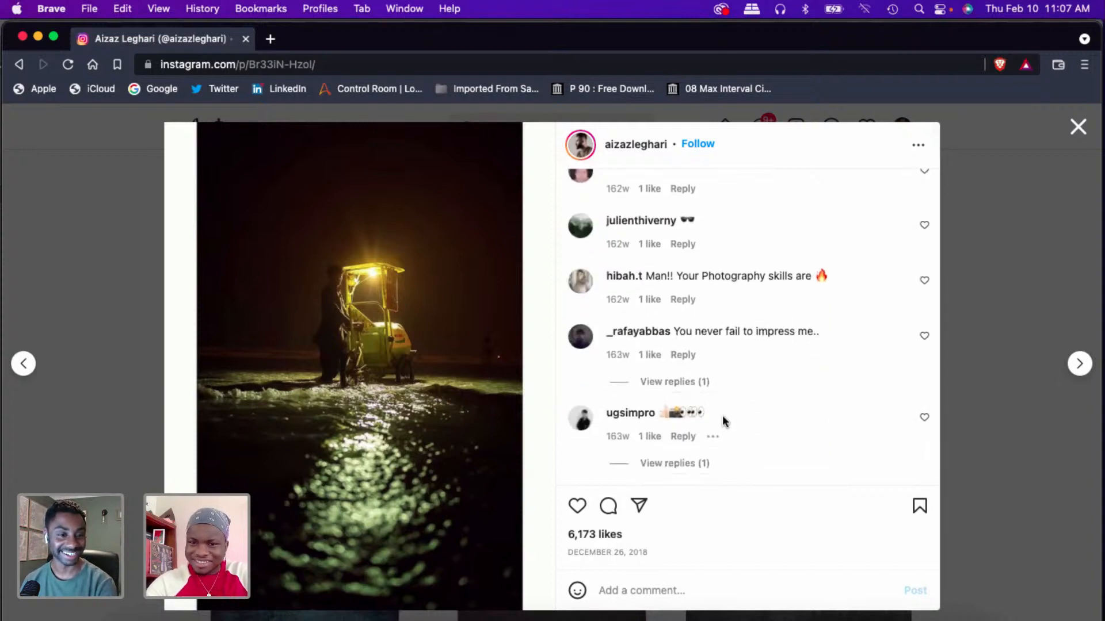
pyautogui.click(1078, 127)
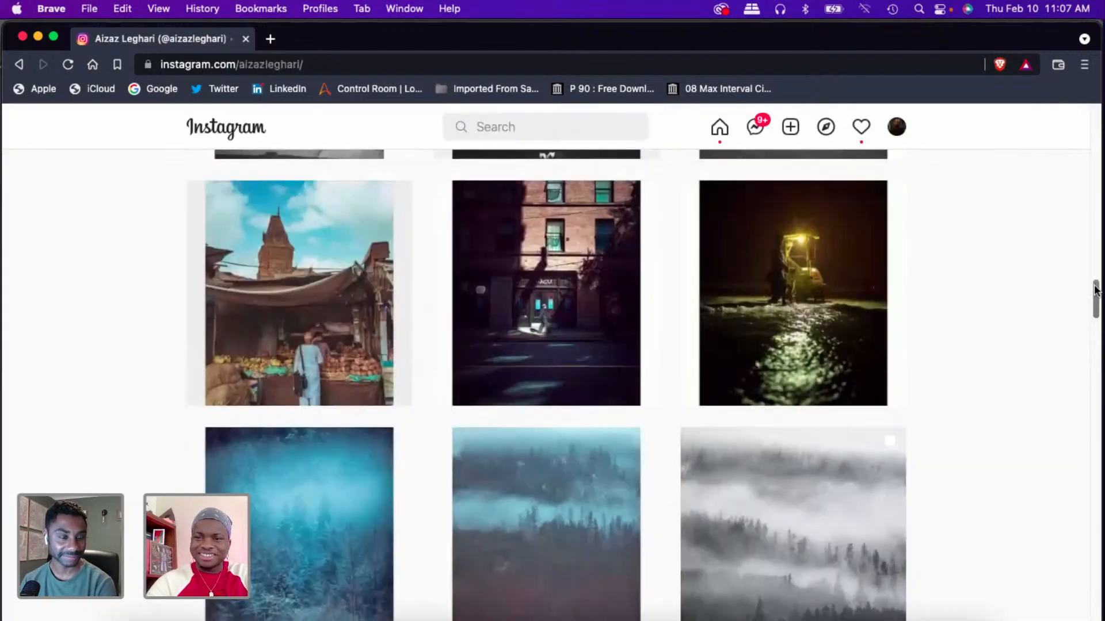
# - Browse down to the teal-and-orange photo of birds flying over a boat, open it and close it
pyautogui.moveTo(1095, 289); pyautogui.dragTo(1067, 534)
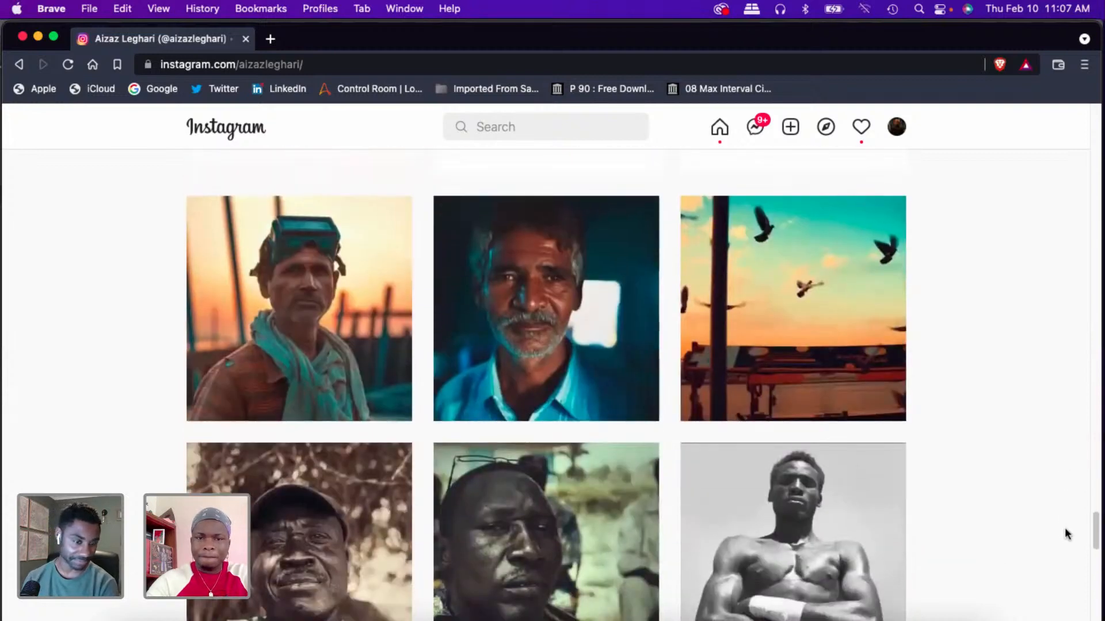
pyautogui.click(827, 361)
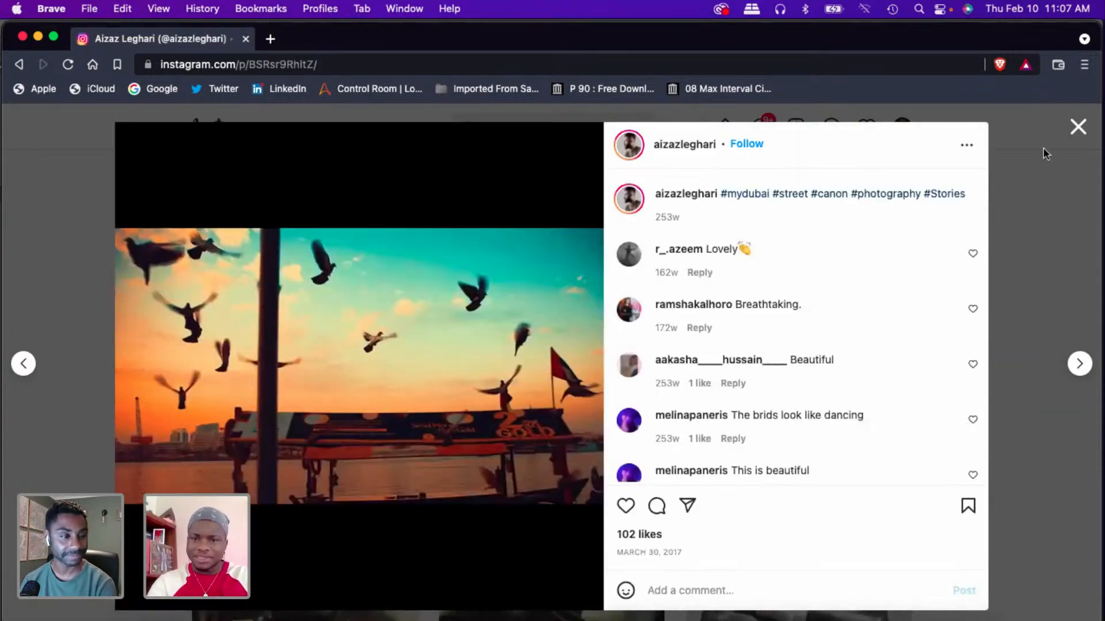
pyautogui.click(1077, 127)
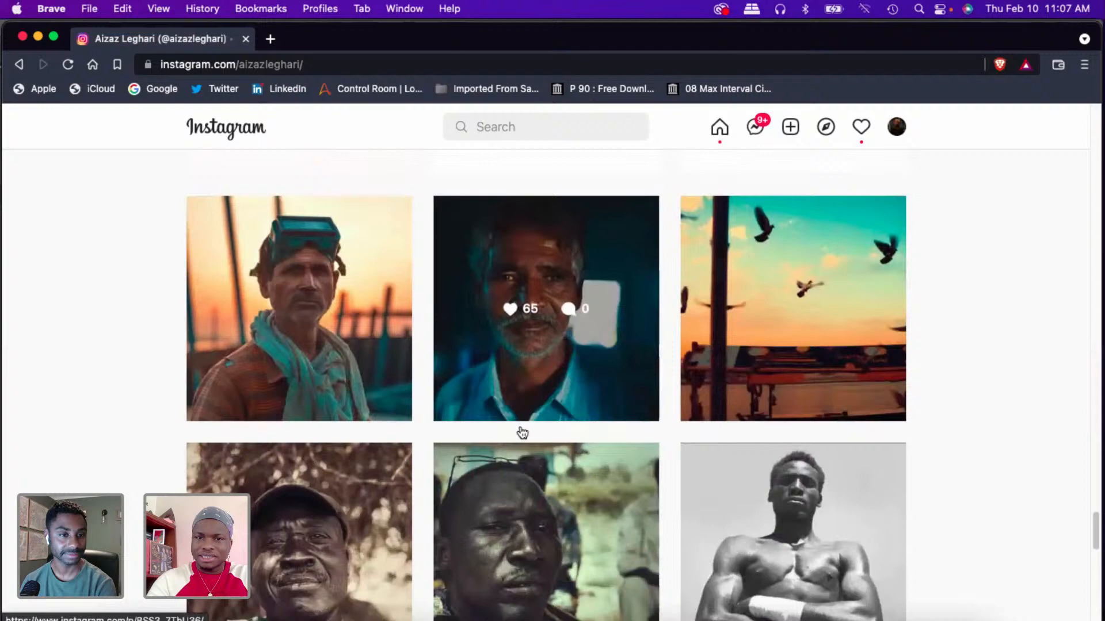
# - View the teal-lit portrait of the man in a blue shirt and the sepia portrait of the man in a cap, closing each post
pyautogui.click(551, 353)
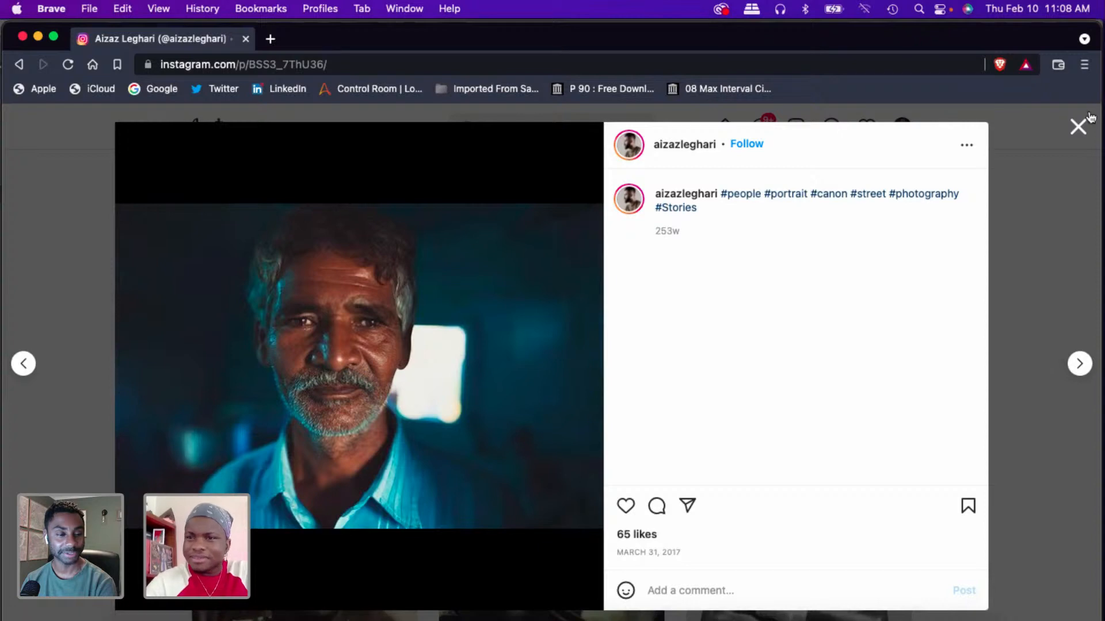
pyautogui.click(1078, 127)
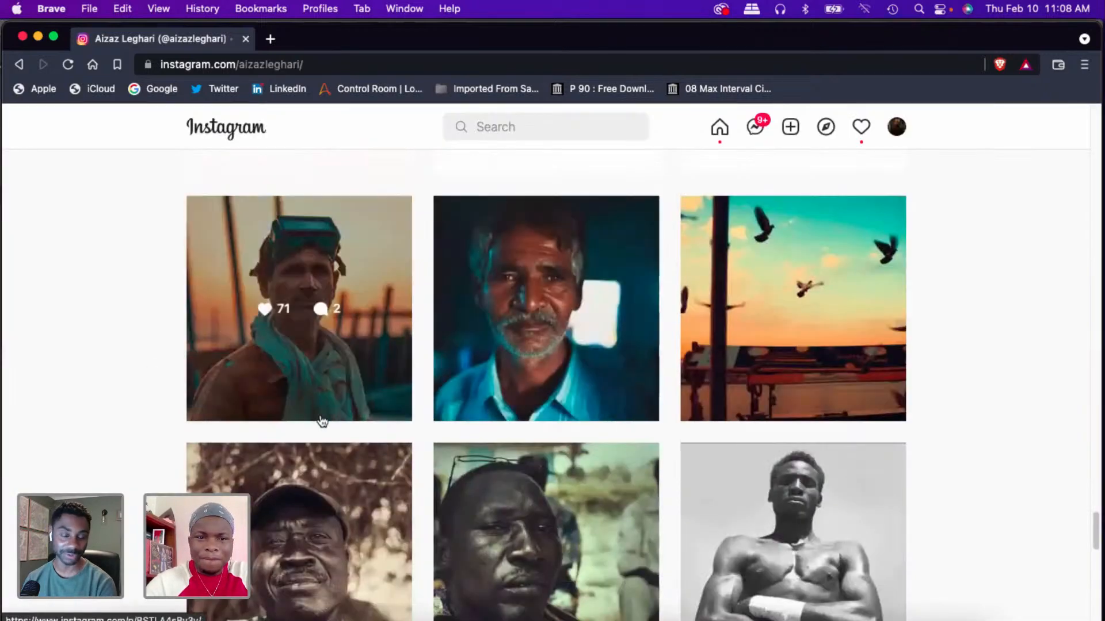
pyautogui.scroll(-1, 371, 424)
pyautogui.scroll(-3, 371, 424)
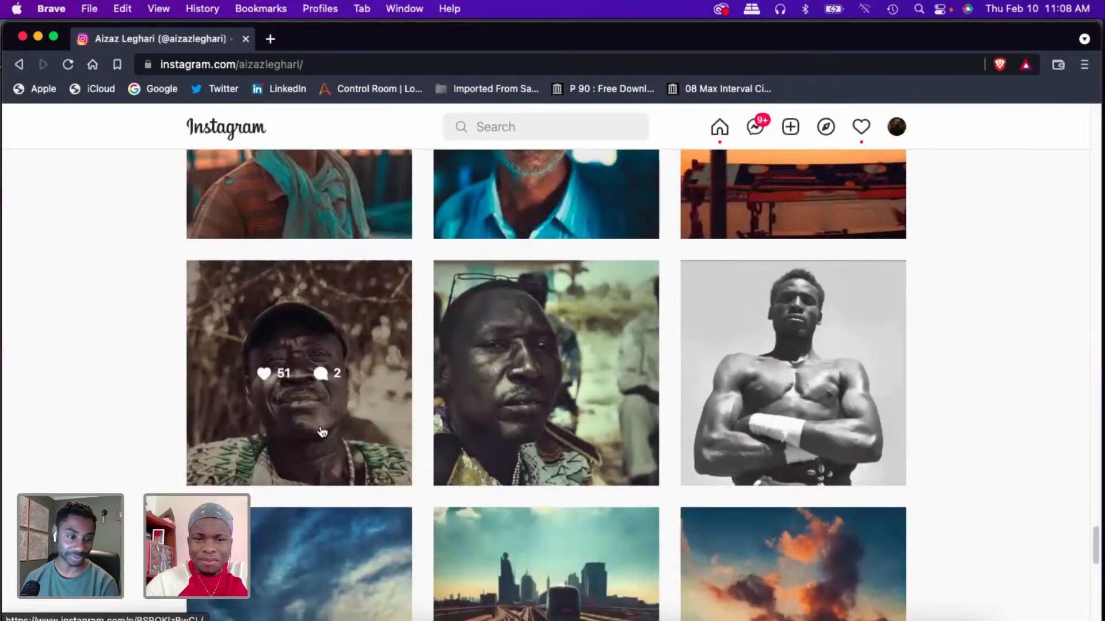
pyautogui.click(322, 431)
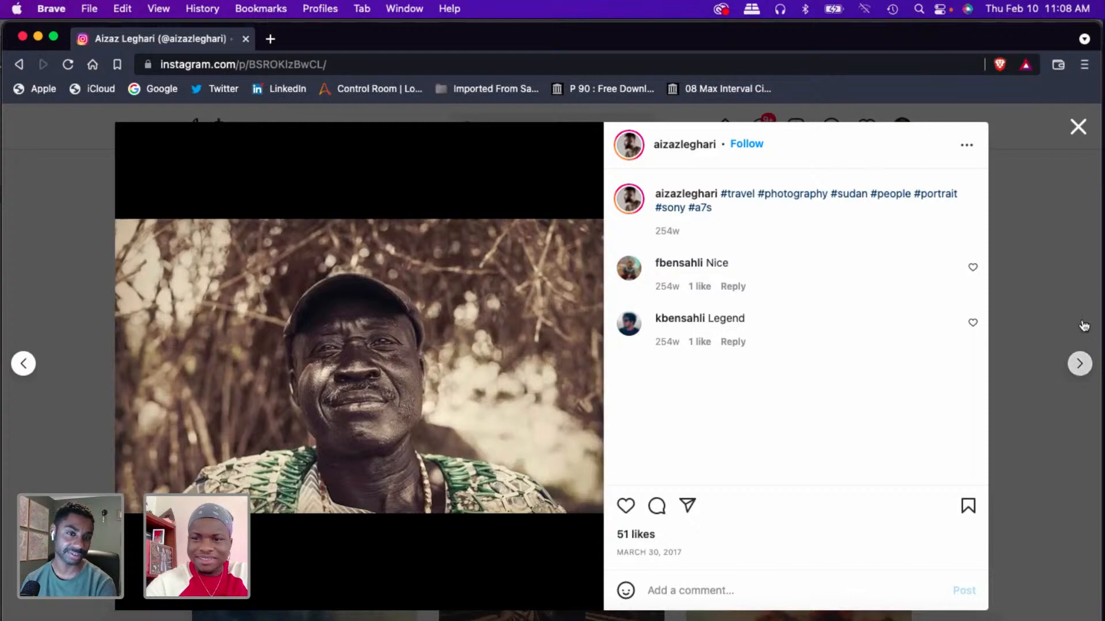
pyautogui.click(1078, 127)
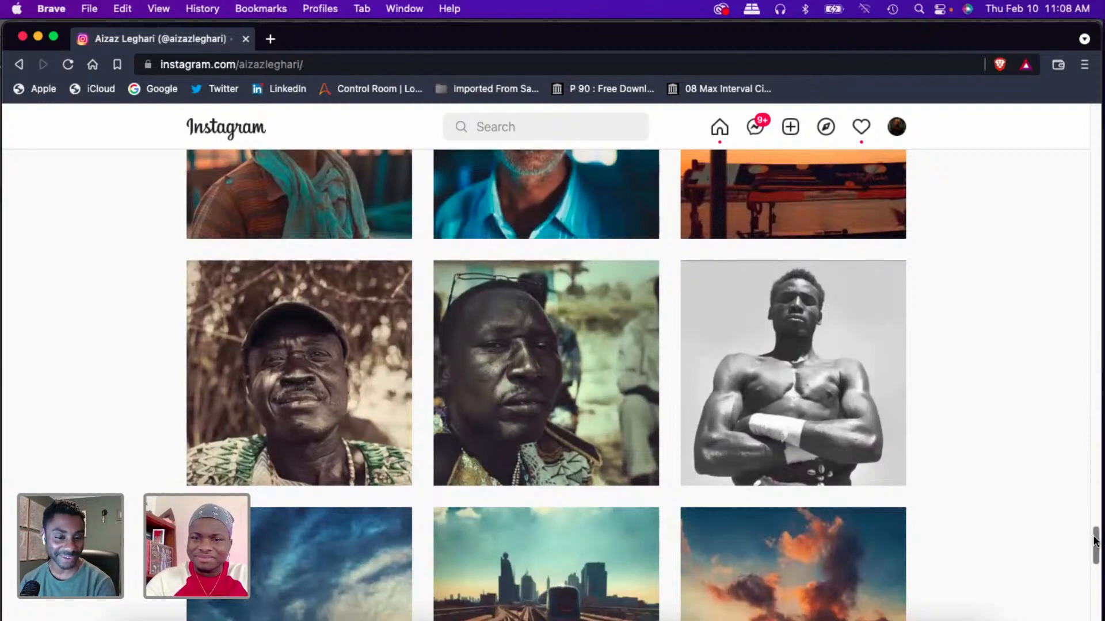
# - Browse further down the posts grid to the portrait of the boy with reddish hair, open it and close it
pyautogui.moveTo(1097, 544); pyautogui.dragTo(1096, 552)
pyautogui.scroll(-12, 1095, 576)
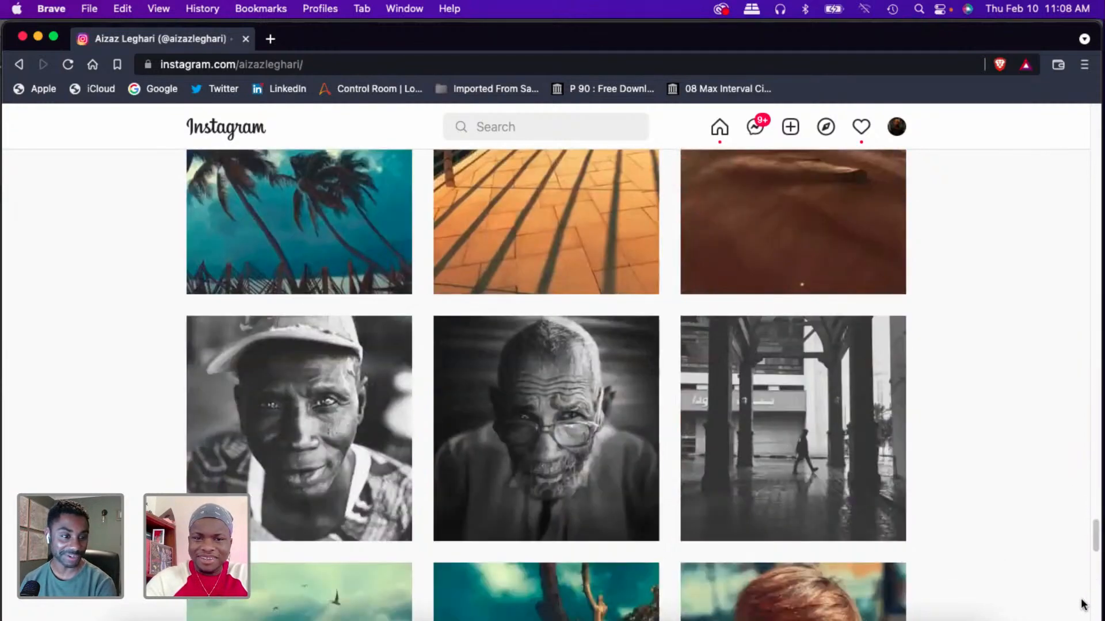
pyautogui.scroll(-6, 1084, 604)
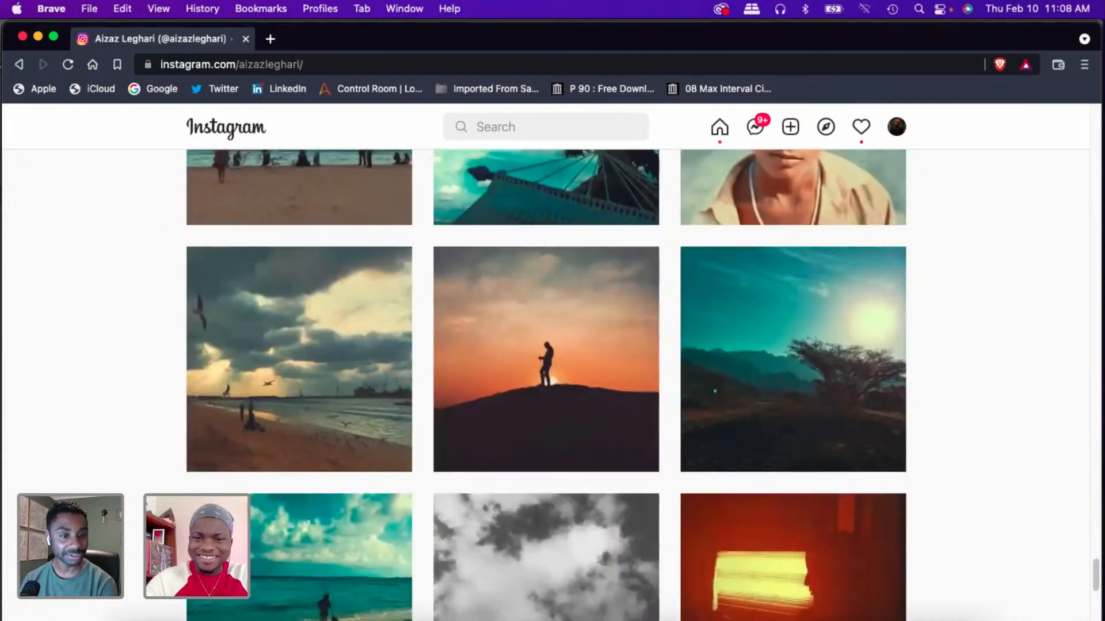
pyautogui.scroll(6, 1081, 616)
pyautogui.scroll(-1, 1083, 607)
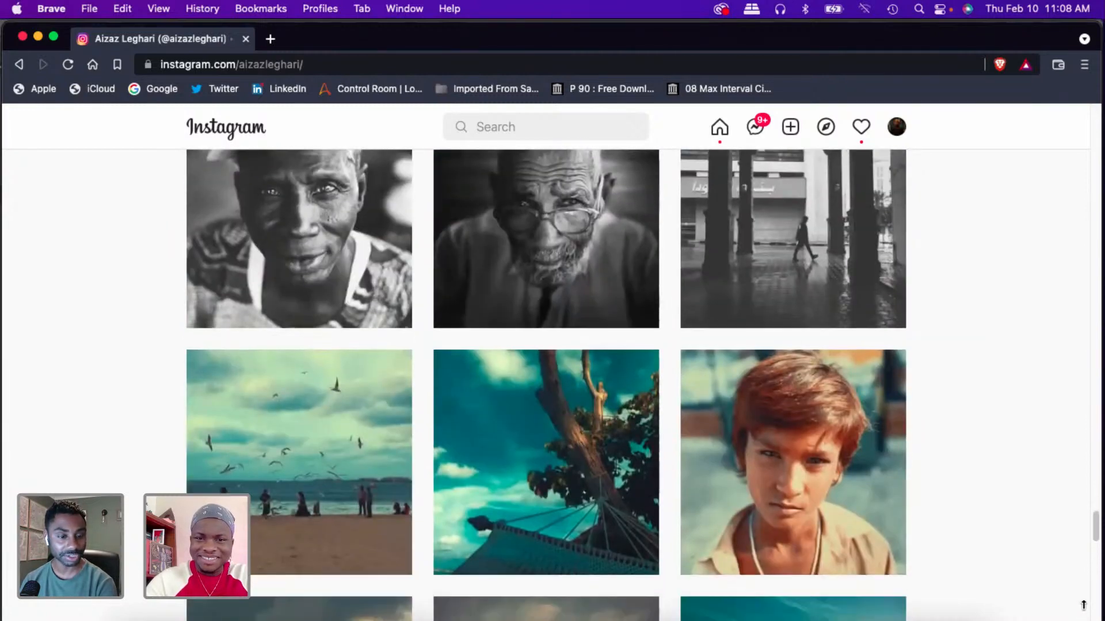
pyautogui.click(768, 488)
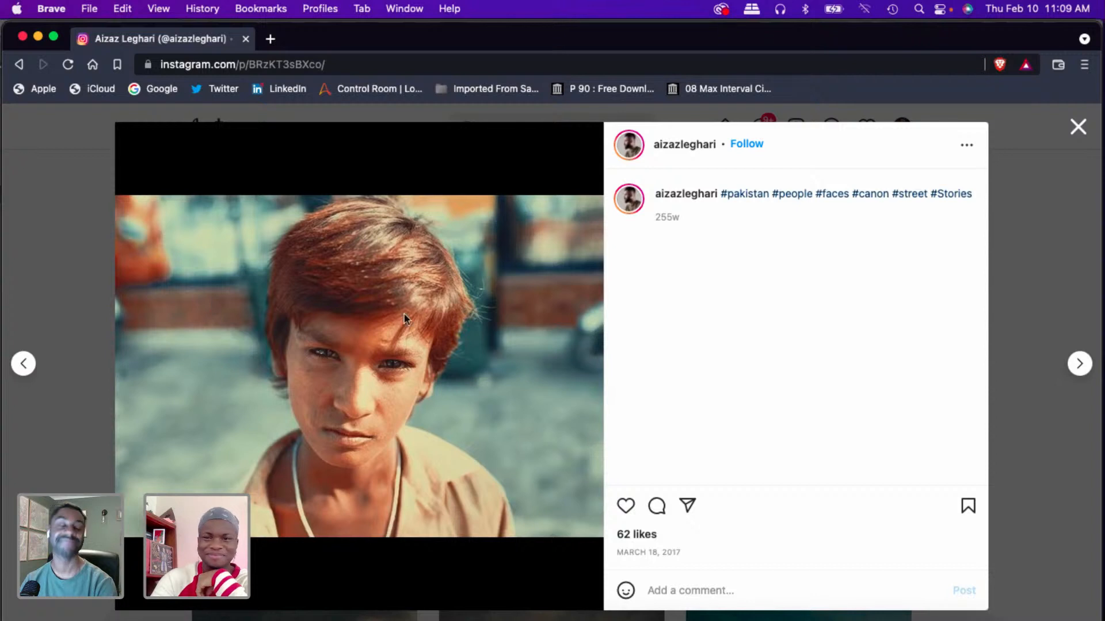
pyautogui.click(1078, 129)
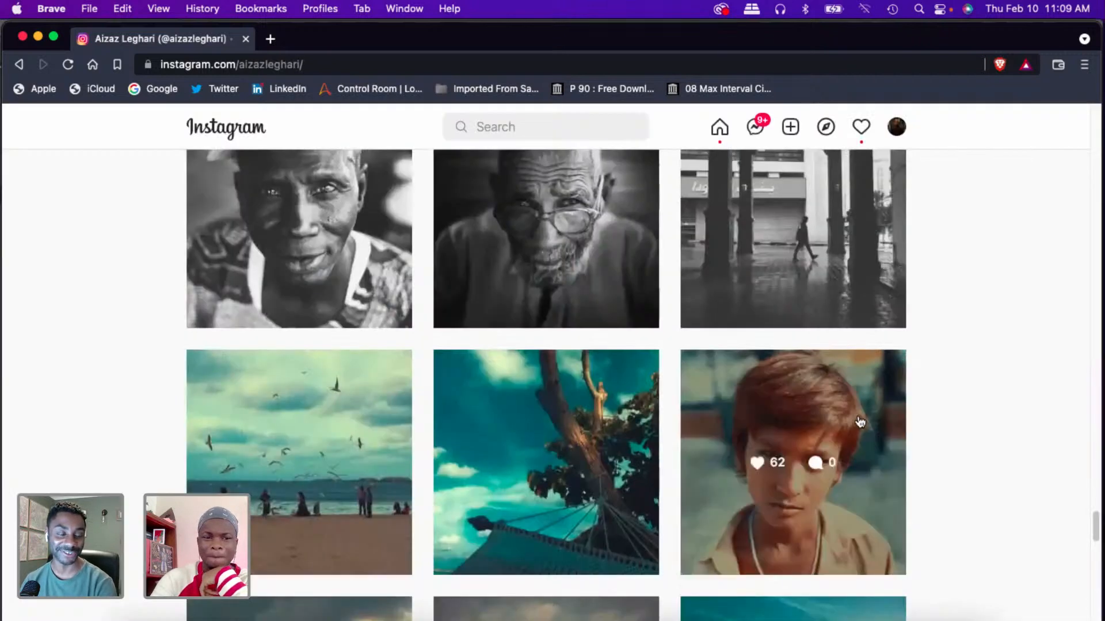
# - Search Instagram for "blackfash", open the blackfashionfair profile and return to the photographer's profile
pyautogui.moveTo(1095, 526); pyautogui.dragTo(1098, 91)
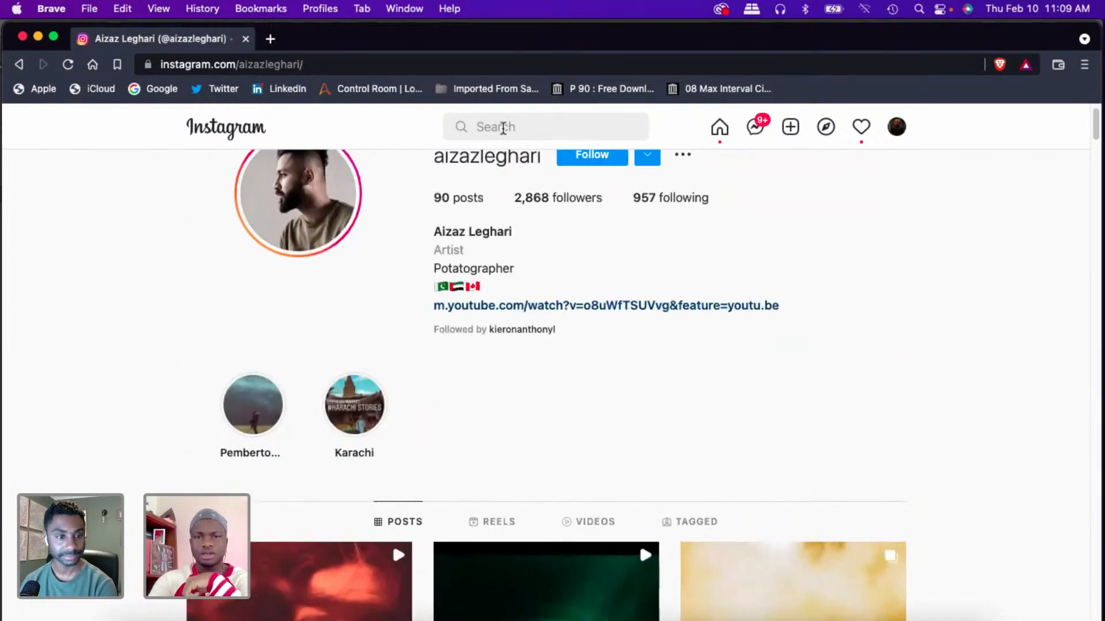
pyautogui.click(503, 128)
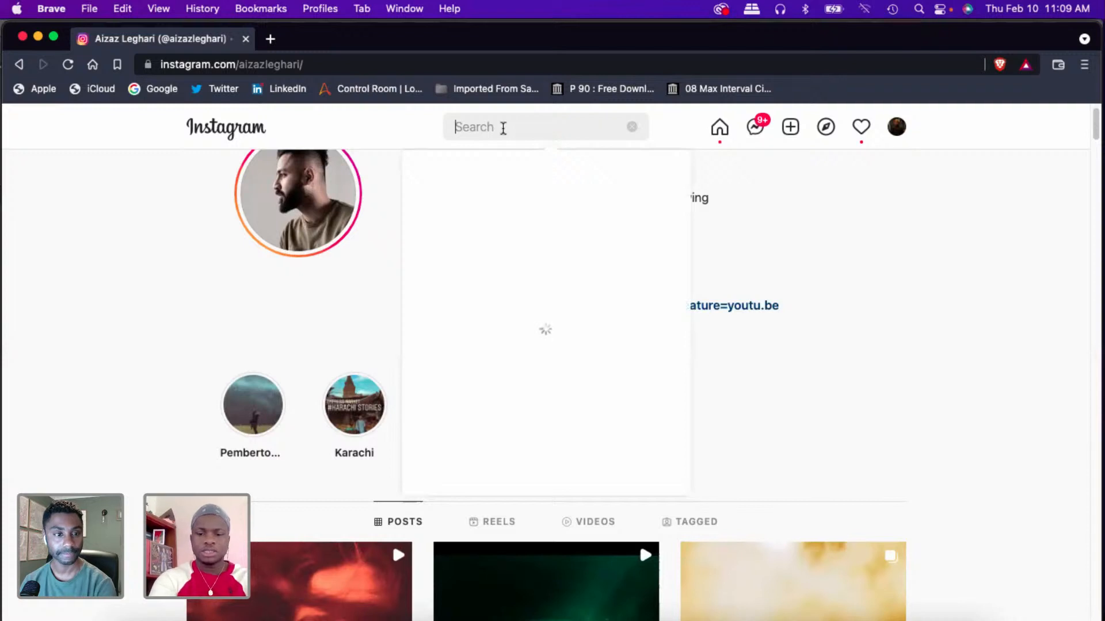
pyautogui.write('black')
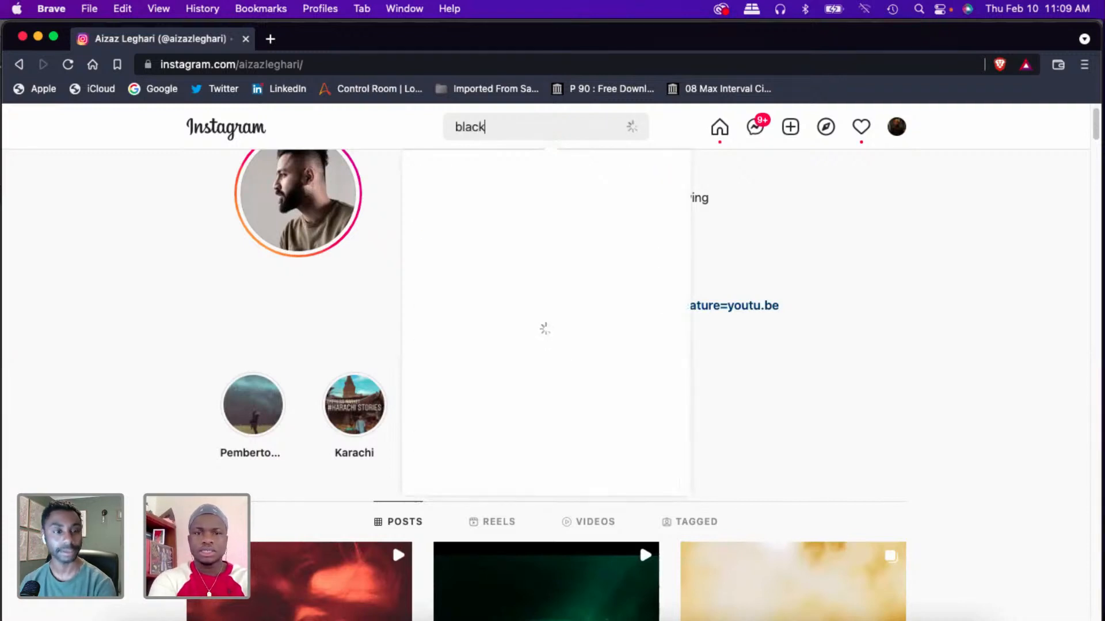
pyautogui.write('fash')
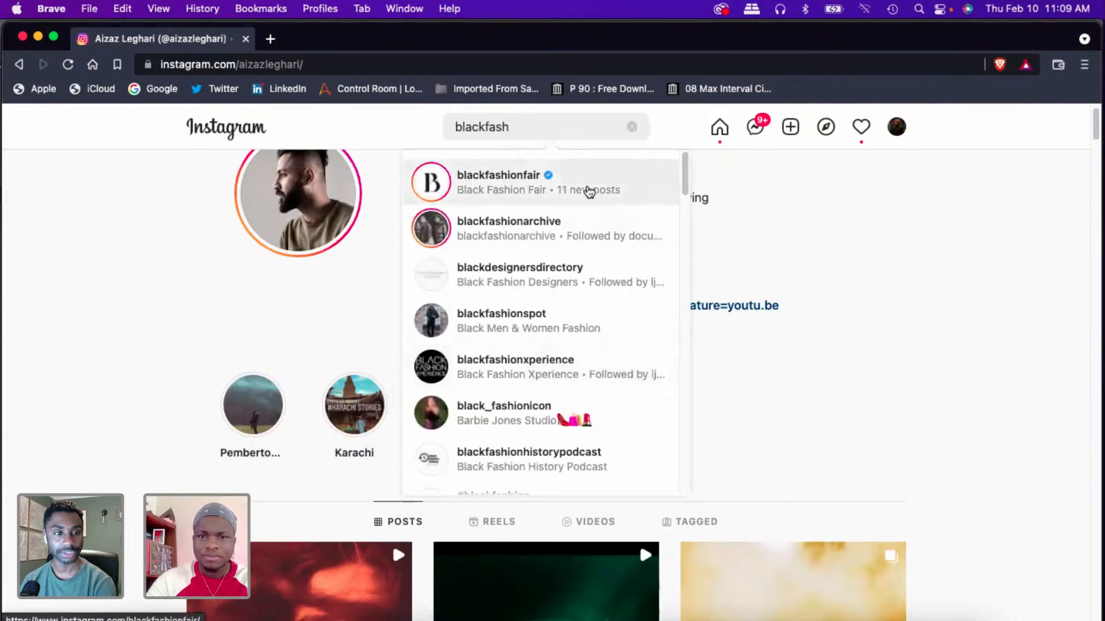
pyautogui.click(587, 190)
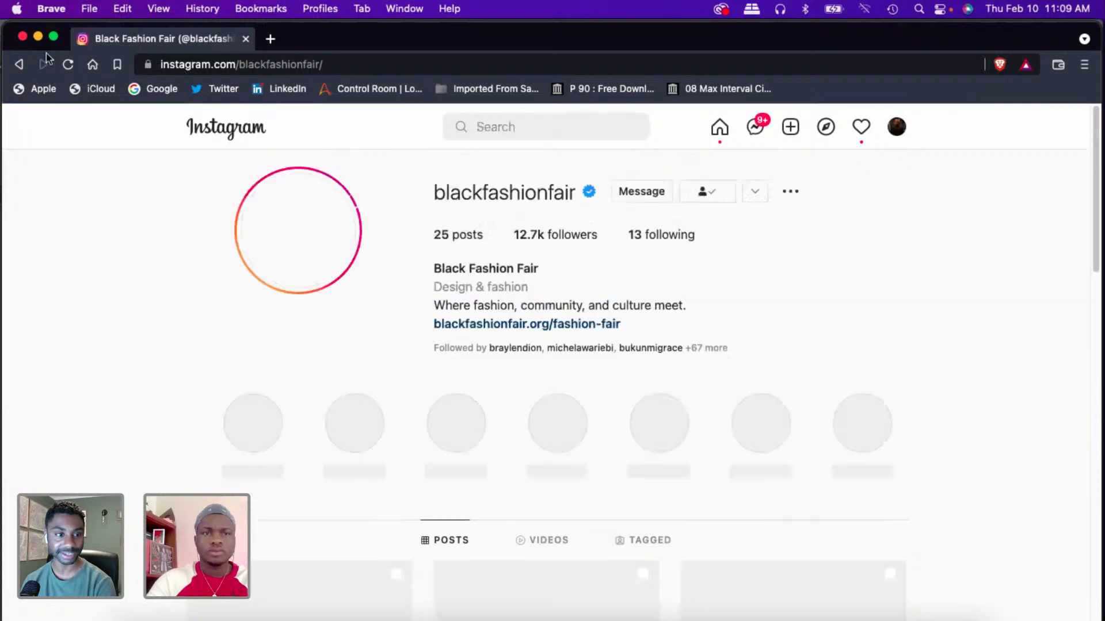
pyautogui.click(20, 66)
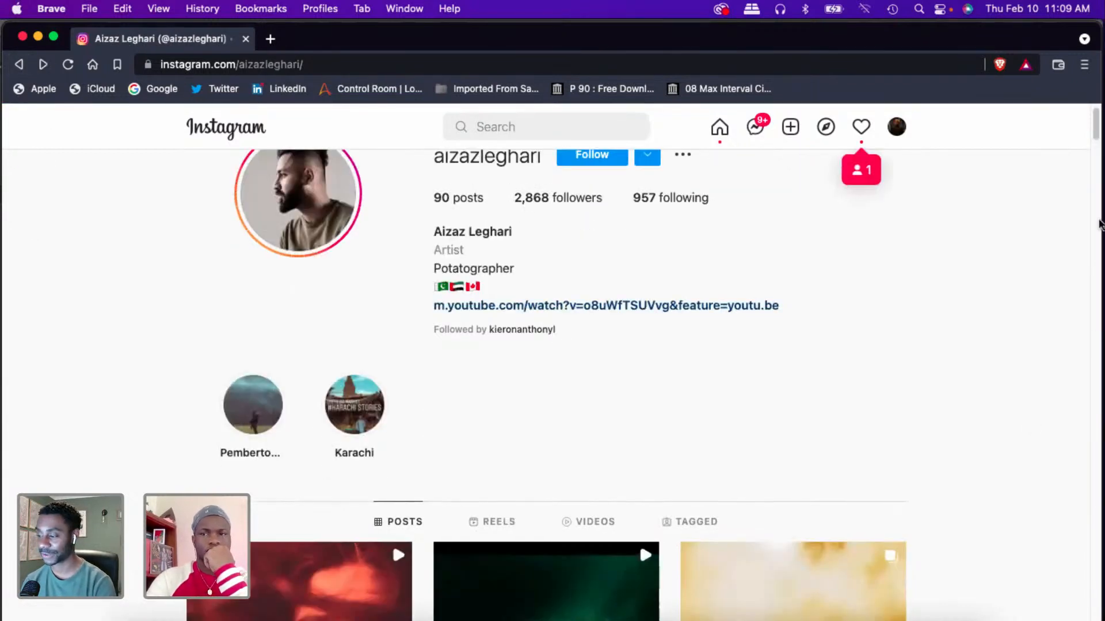
# - Browse the photographer's posts down to the white snowy photo of parked cars and trailers, open it and close it
pyautogui.moveTo(1096, 131); pyautogui.dragTo(1094, 170)
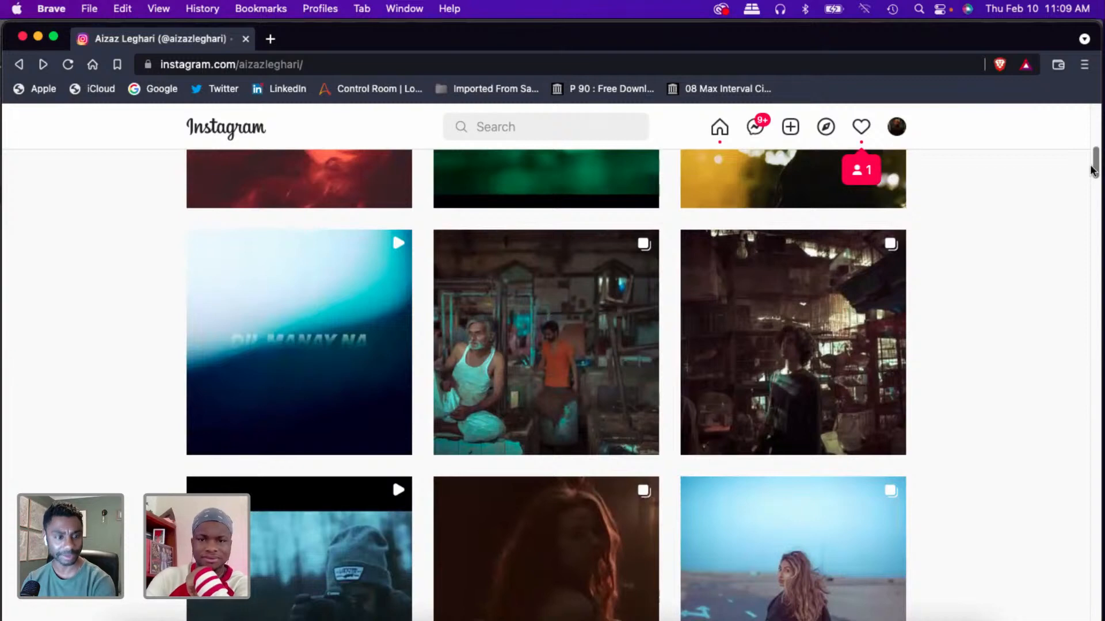
pyautogui.moveTo(1090, 171); pyautogui.dragTo(1094, 202)
pyautogui.scroll(-1, 1091, 190)
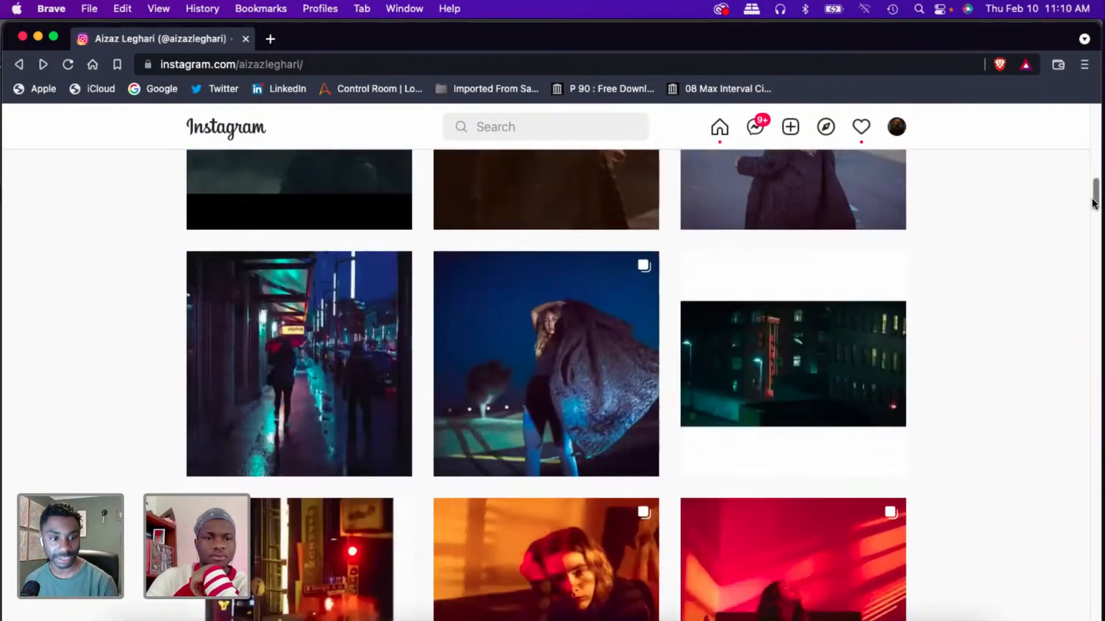
pyautogui.moveTo(1093, 193); pyautogui.dragTo(1084, 247)
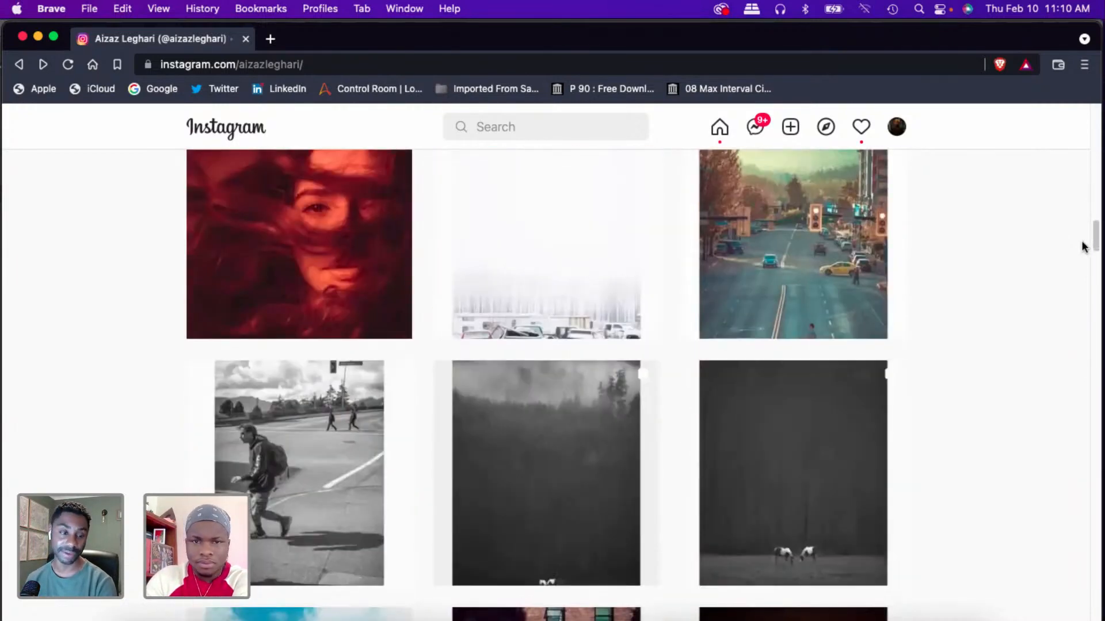
pyautogui.click(395, 320)
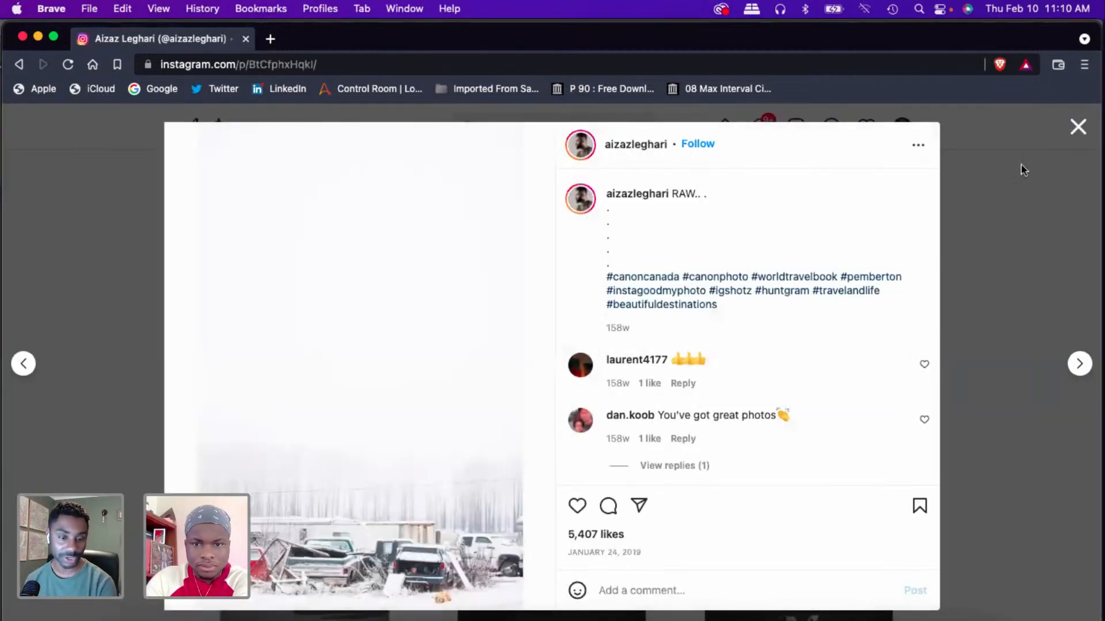
pyautogui.click(1076, 126)
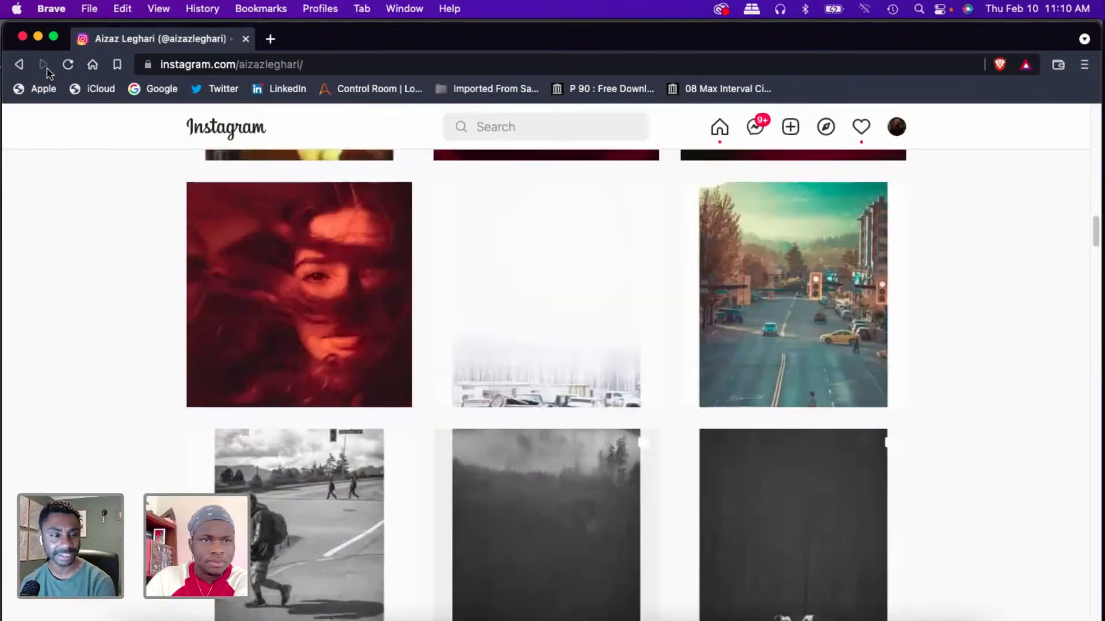
# - Open the blackfashionfair profile from the recent searches and browse its posts down to the black-framed magazine covers
pyautogui.click(546, 128)
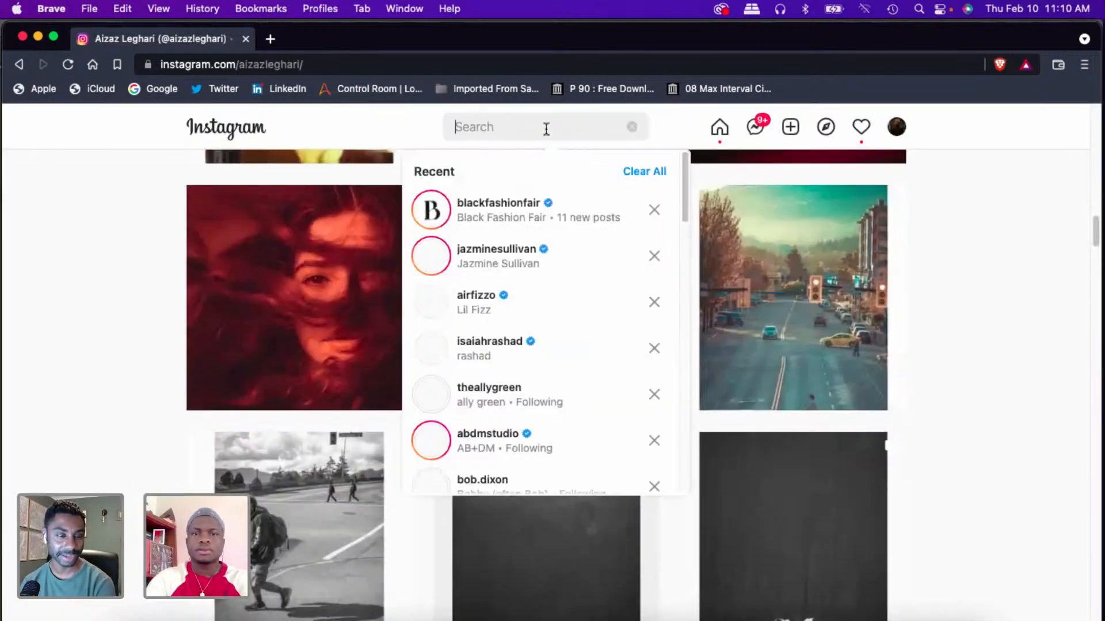
pyautogui.click(547, 210)
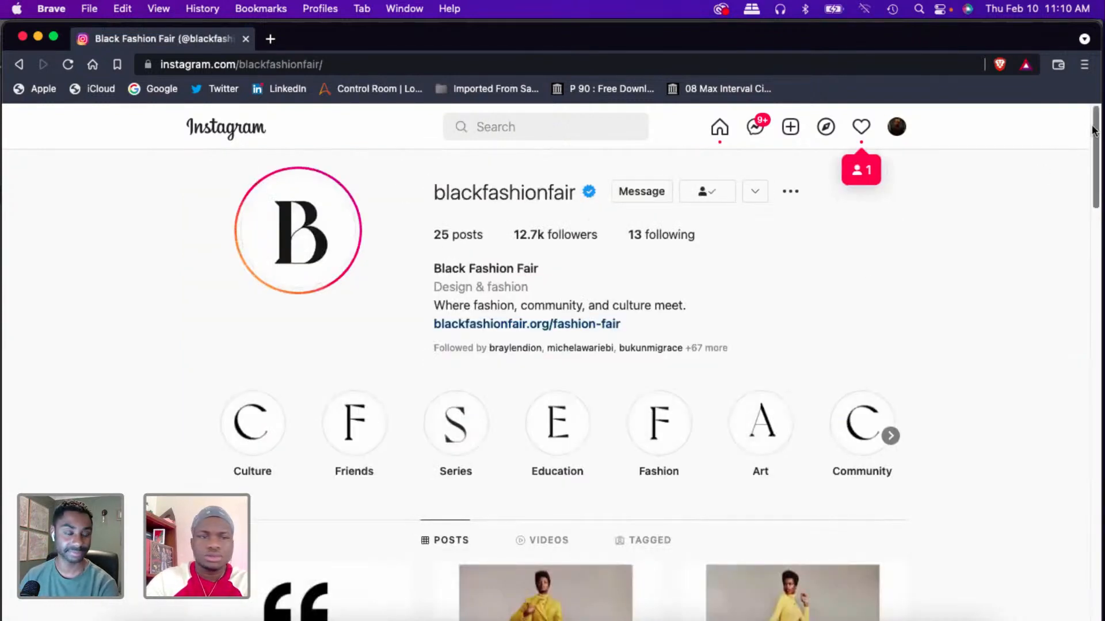
pyautogui.moveTo(1093, 130); pyautogui.dragTo(1047, 395)
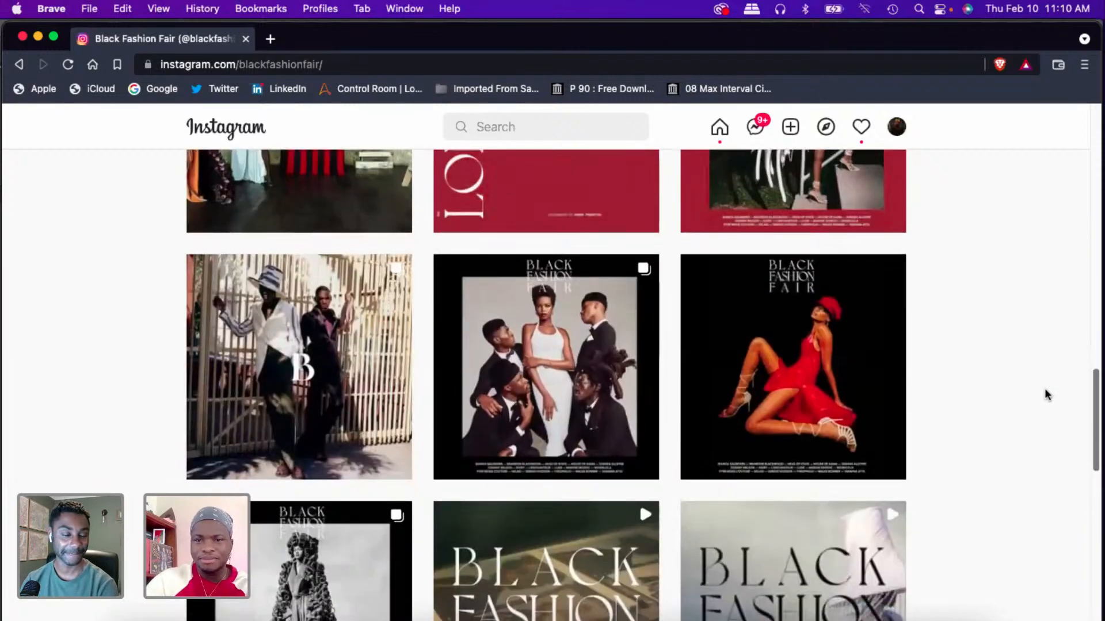
pyautogui.scroll(-1, 1046, 396)
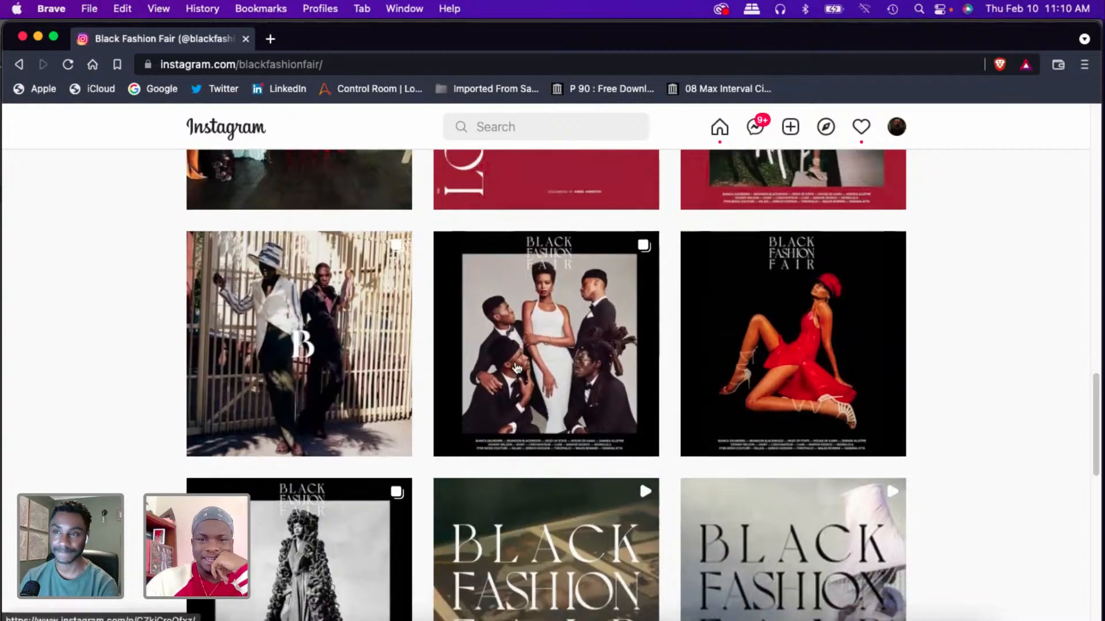
# - Open the cover post of the woman in white surrounded by men in tuxedos, view its second slide and close it
pyautogui.click(582, 355)
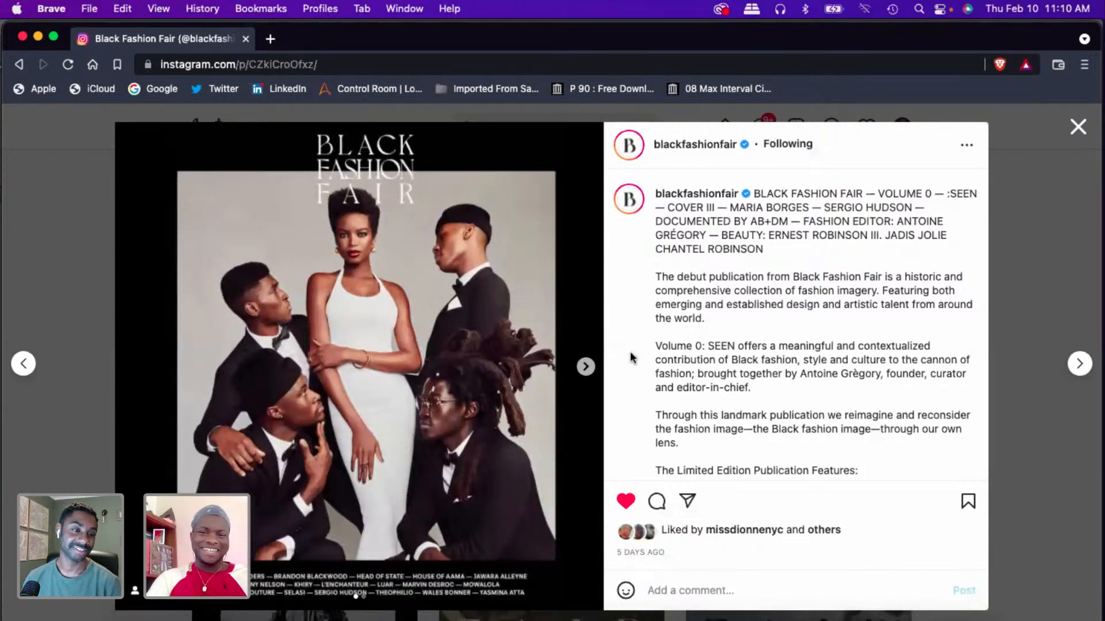
pyautogui.click(586, 367)
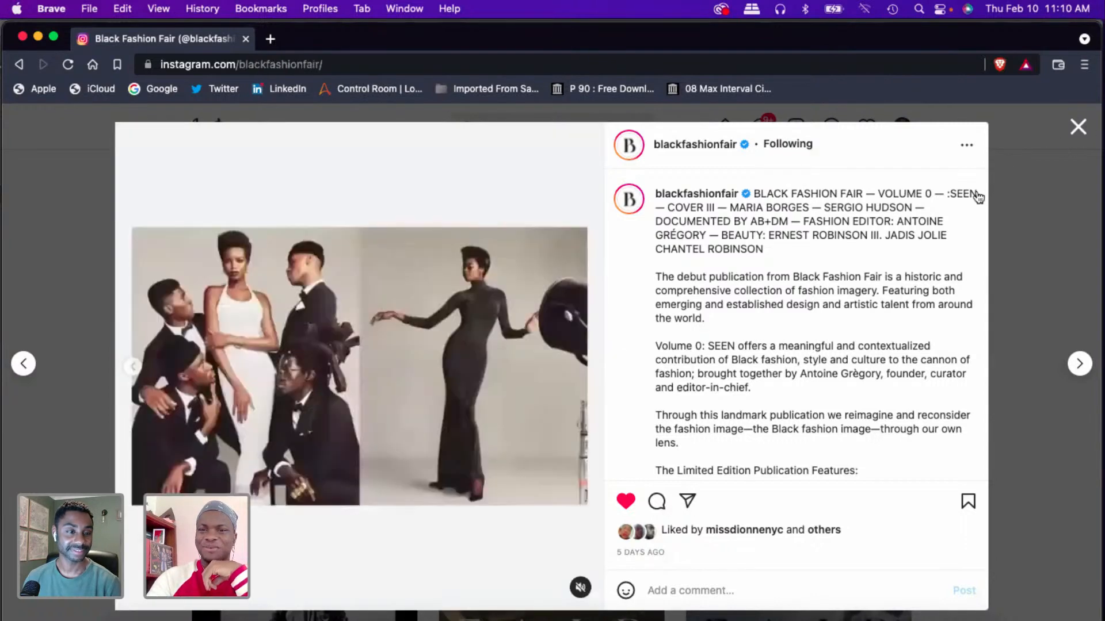
pyautogui.click(1078, 128)
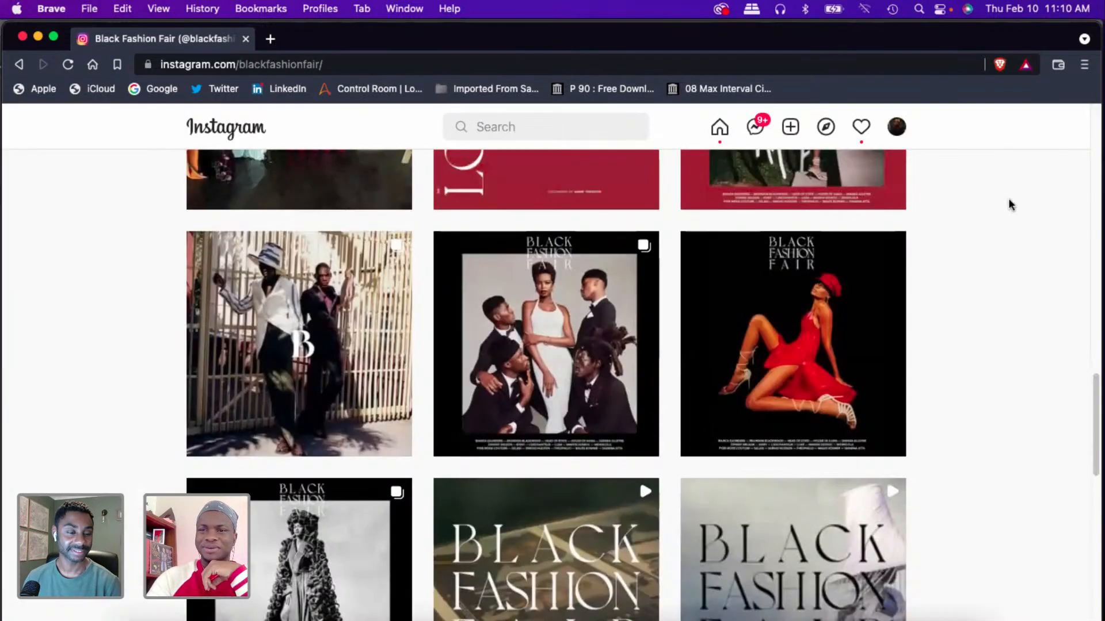
# - Open and close the cover post of the woman in the red dress, and look through the profile's oldest posts
pyautogui.click(788, 403)
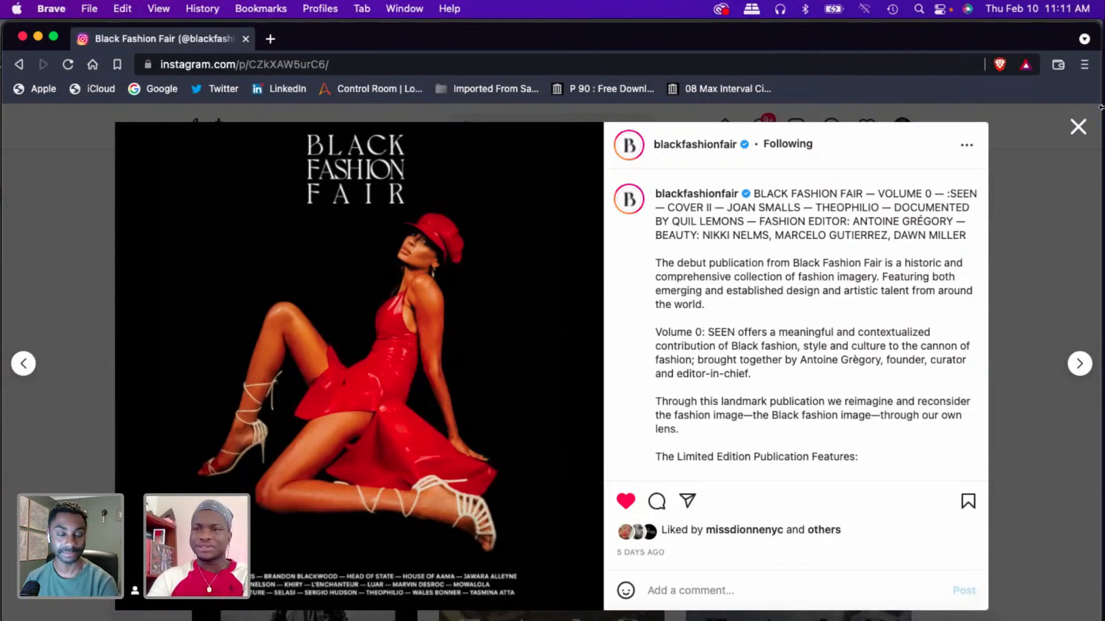
pyautogui.click(1039, 228)
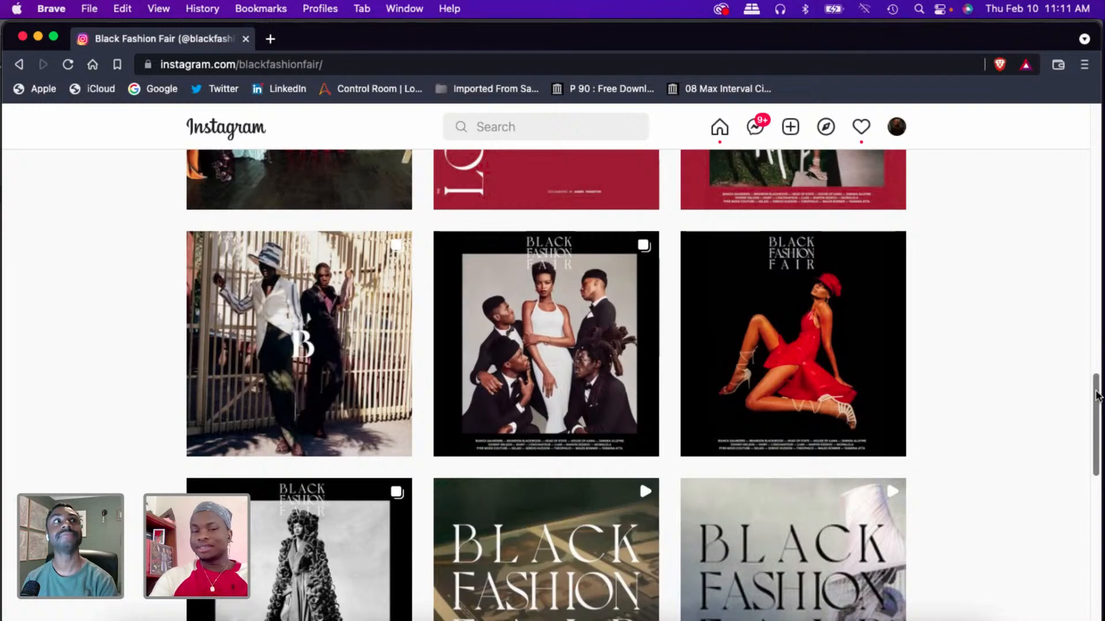
pyautogui.scroll(-6, 1097, 396)
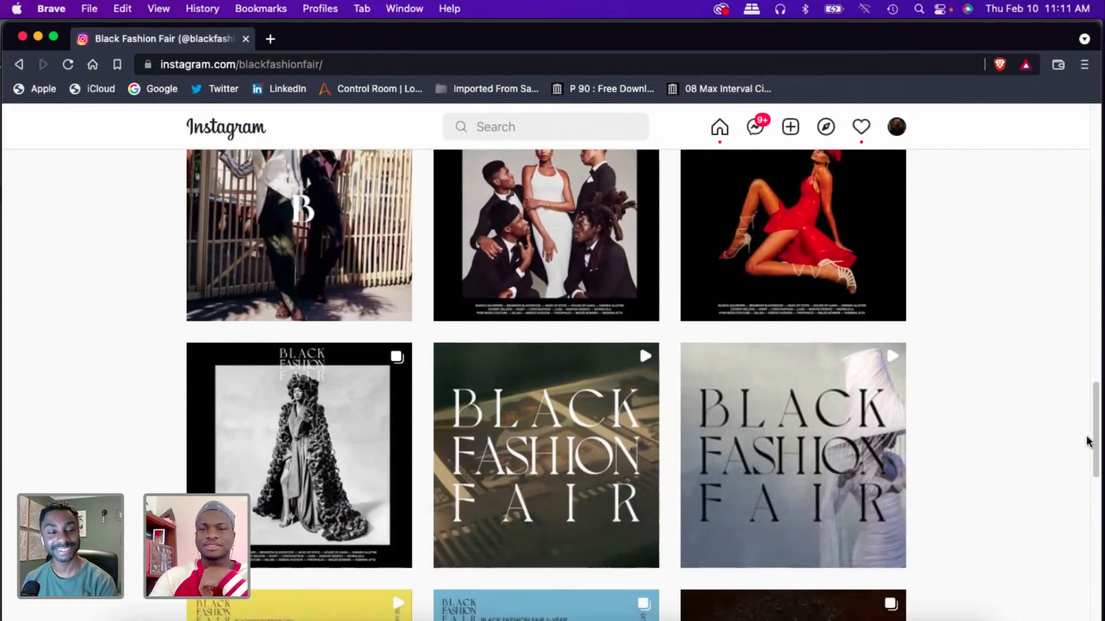
pyautogui.scroll(-4, 1080, 481)
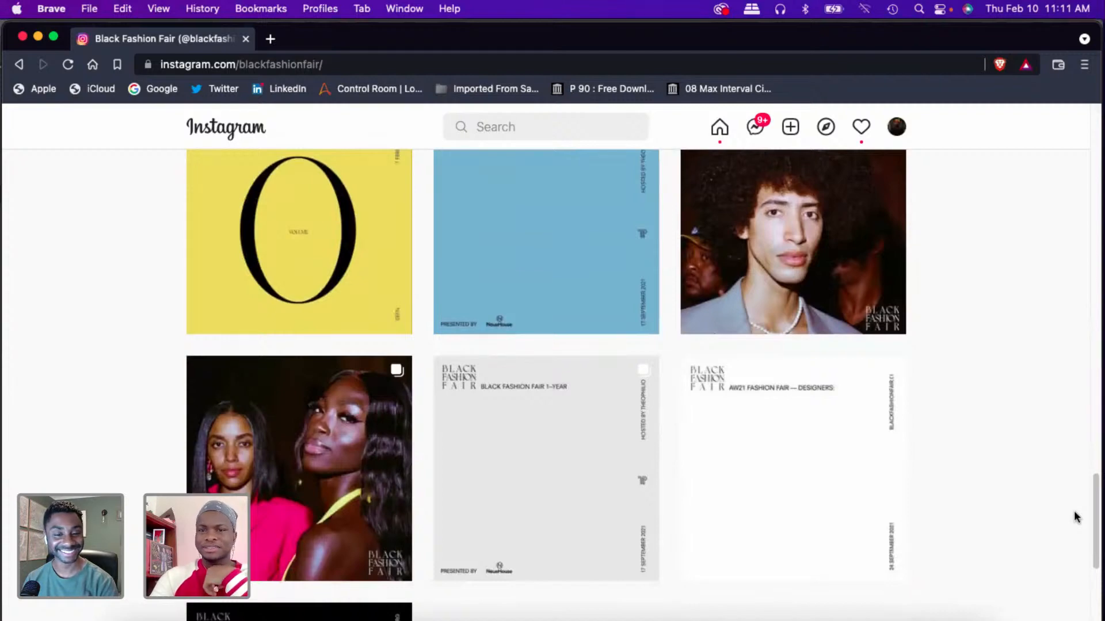
pyautogui.scroll(-5, 1073, 547)
pyautogui.scroll(4, 1072, 543)
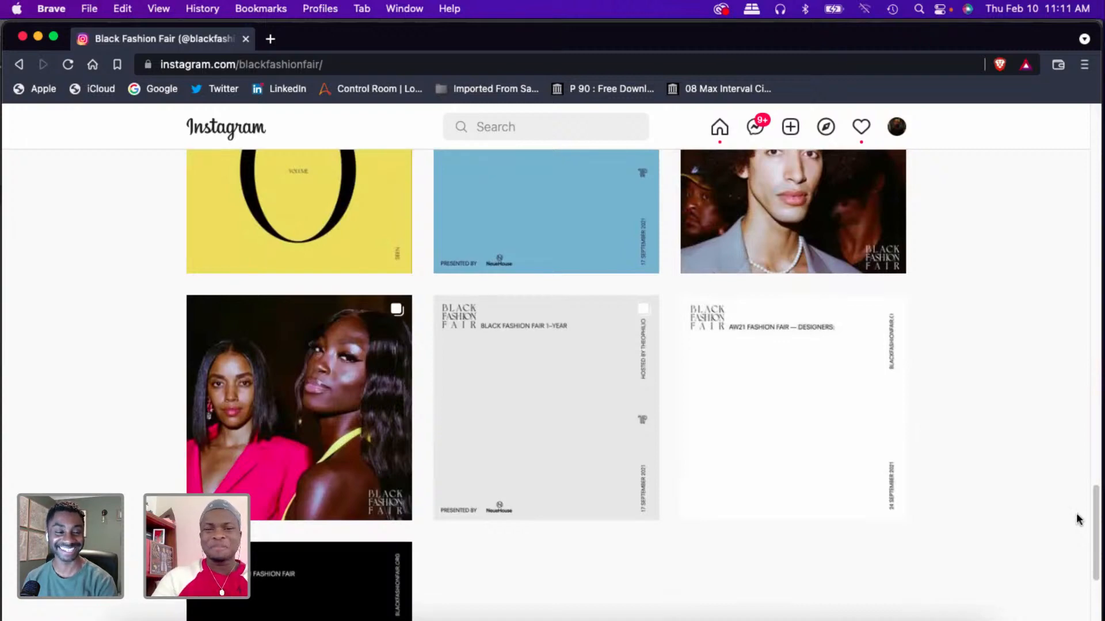
# - Find the black-and-white photo of the model in a wide pleated hat among the newer posts and open it
pyautogui.moveTo(1095, 526); pyautogui.dragTo(1098, 264)
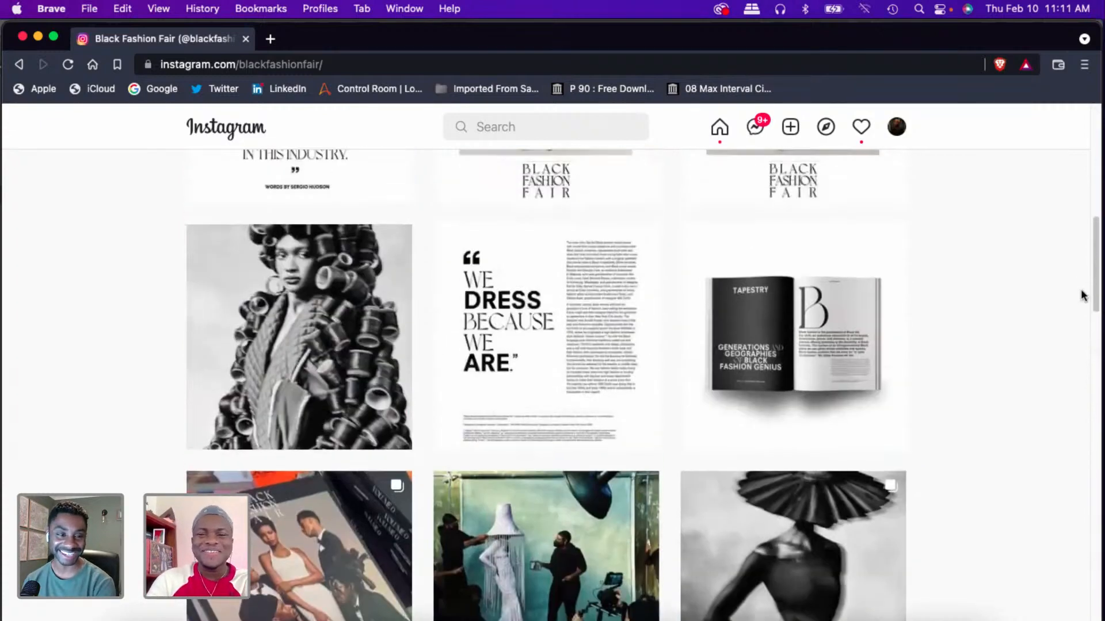
pyautogui.scroll(-3, 781, 412)
pyautogui.click(785, 438)
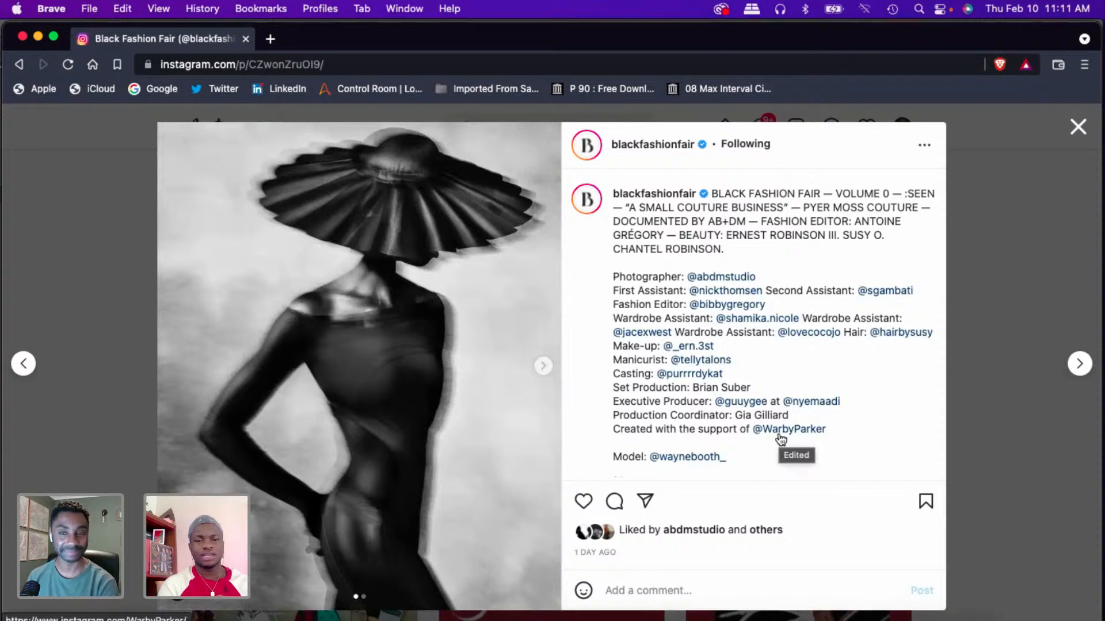
# - View the second slide of the pleated-hat post and close the post
pyautogui.scroll(-1, 780, 439)
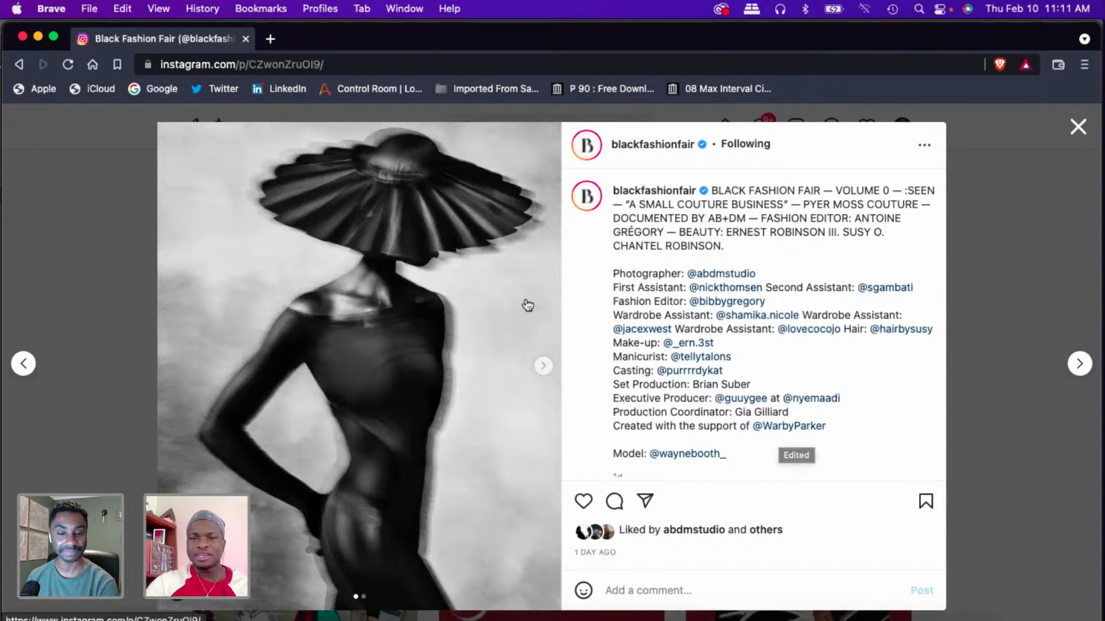
pyautogui.click(542, 371)
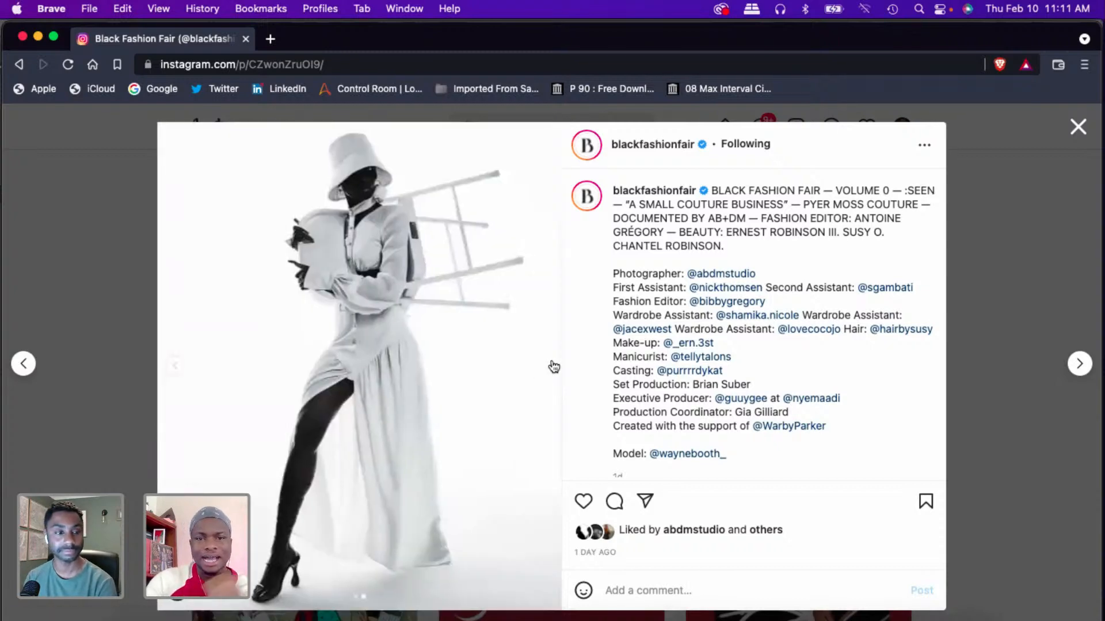
pyautogui.click(1074, 141)
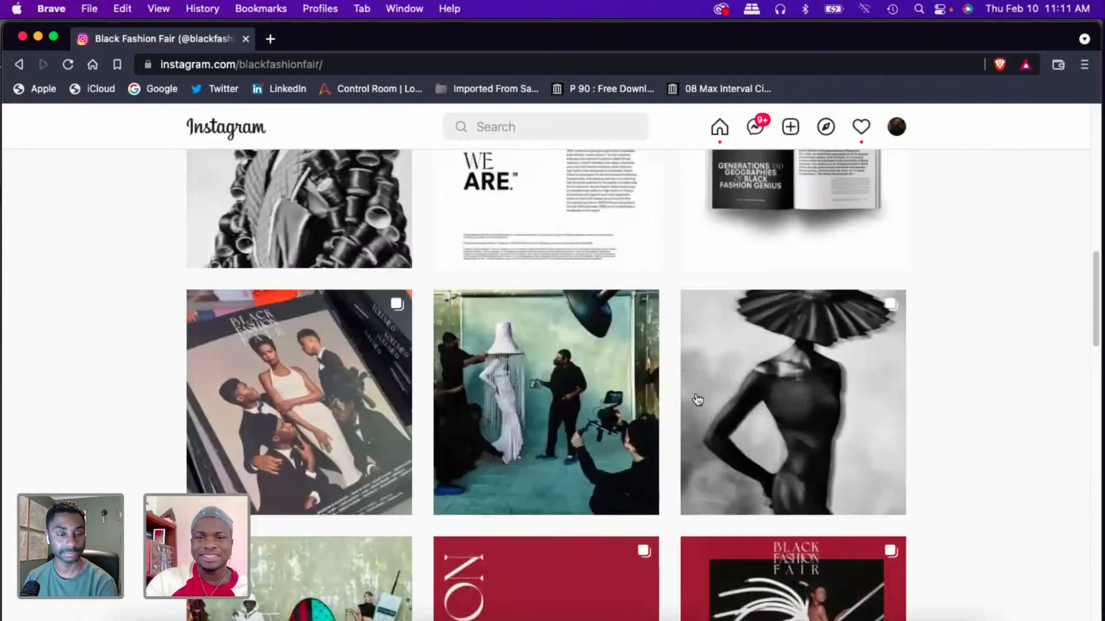
# - Open the Warby Parker magazine giveaway post, view its second slide, like the post and close it
pyautogui.click(325, 441)
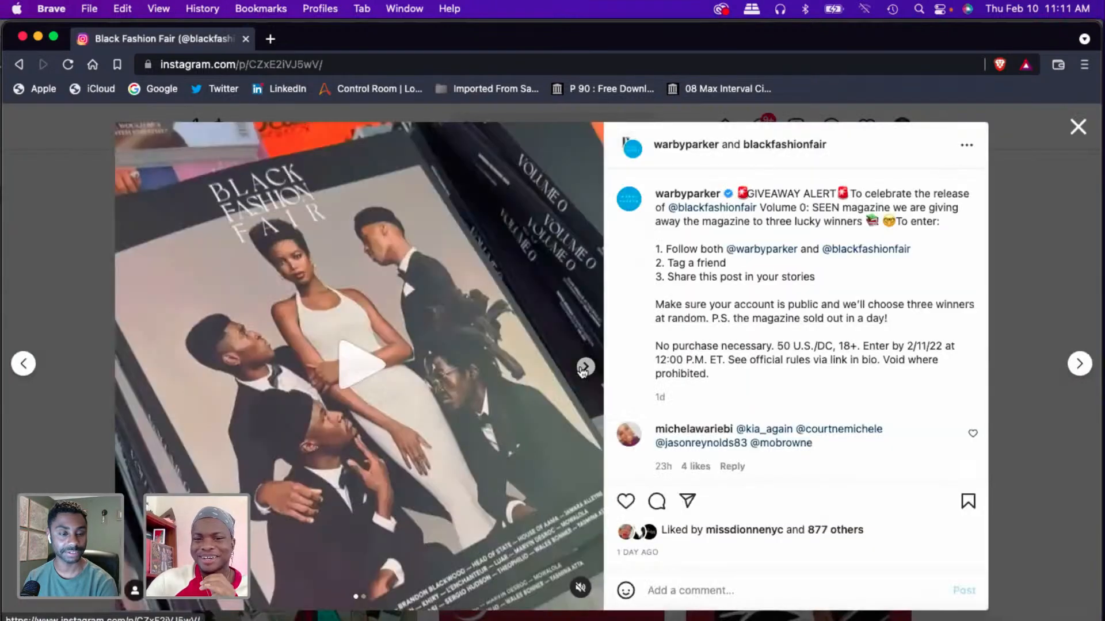
pyautogui.click(583, 371)
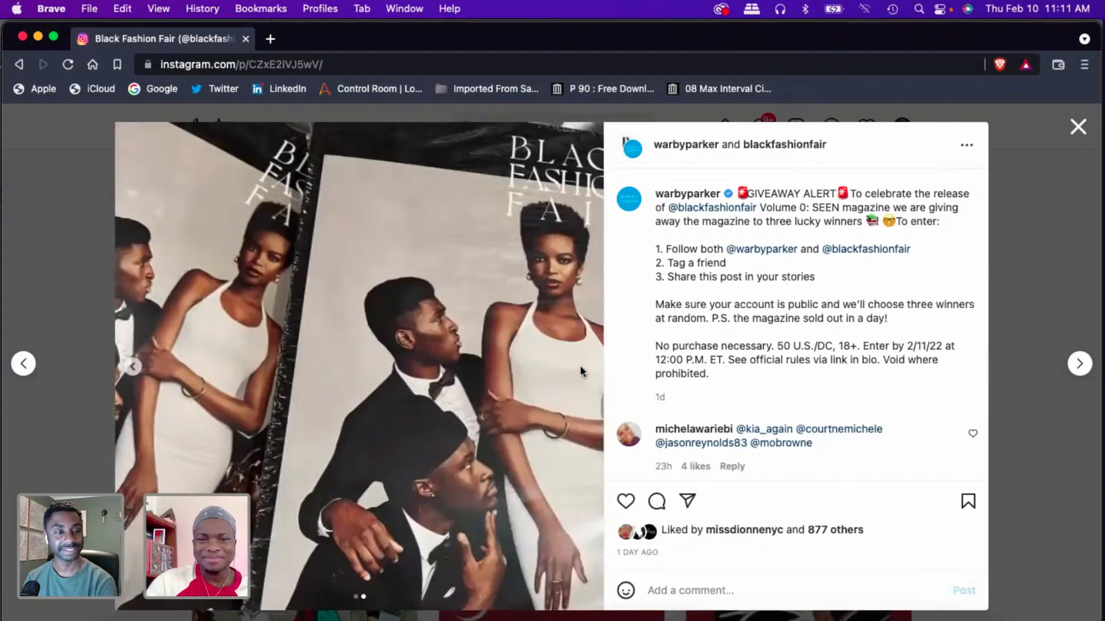
pyautogui.doubleClick(583, 371)
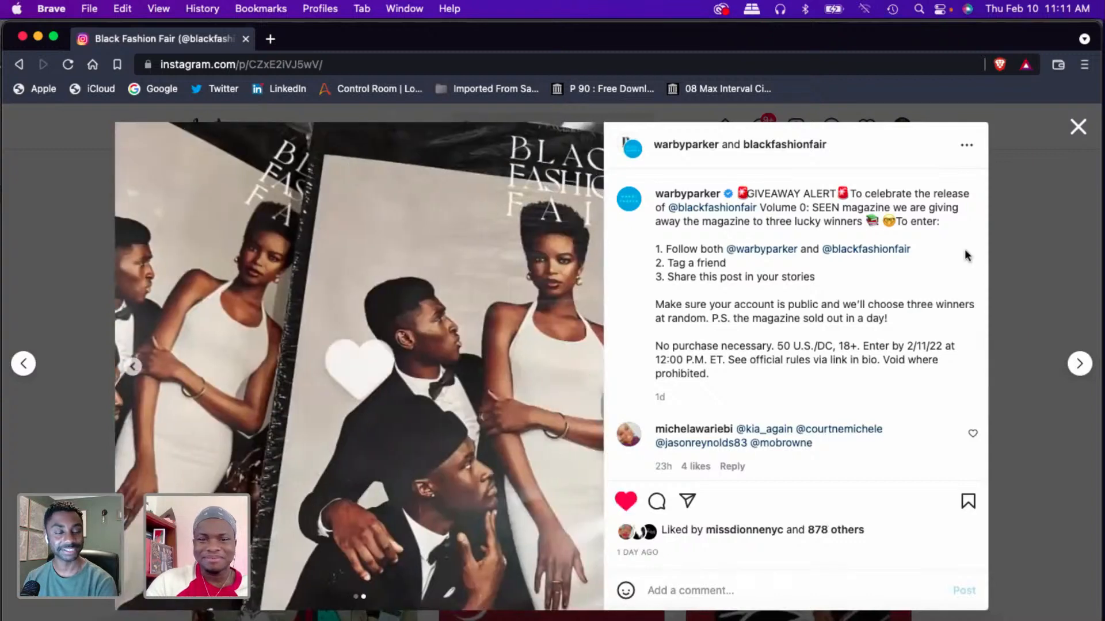
pyautogui.click(1078, 127)
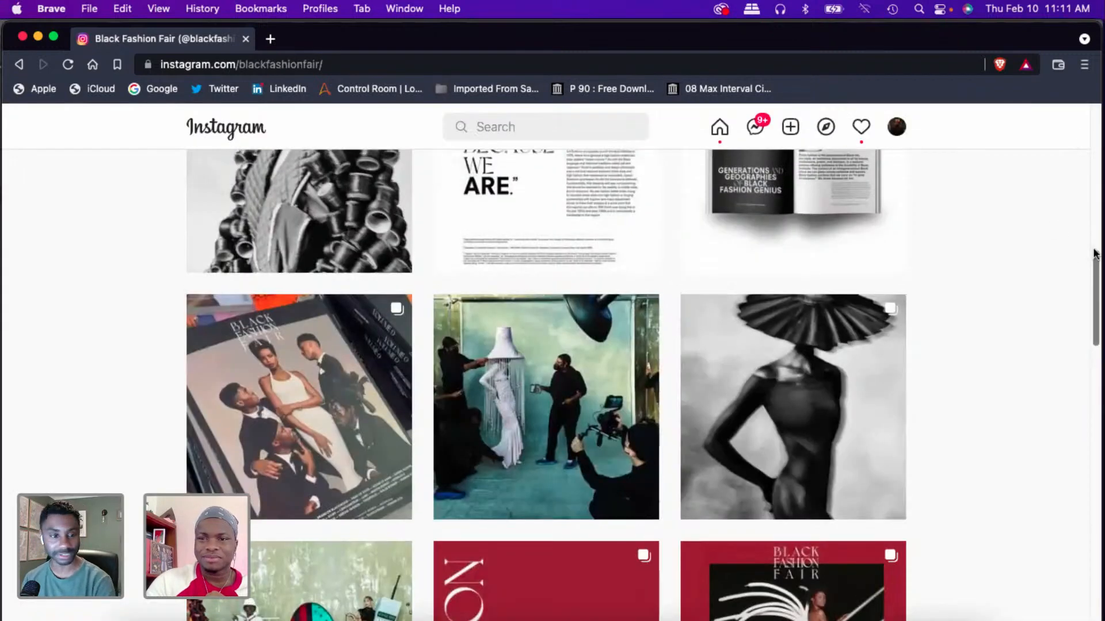
# - Look through the newer profile posts, and open and close the behind-the-scenes photo with the lampshade-style costume
pyautogui.scroll(8, 1095, 253)
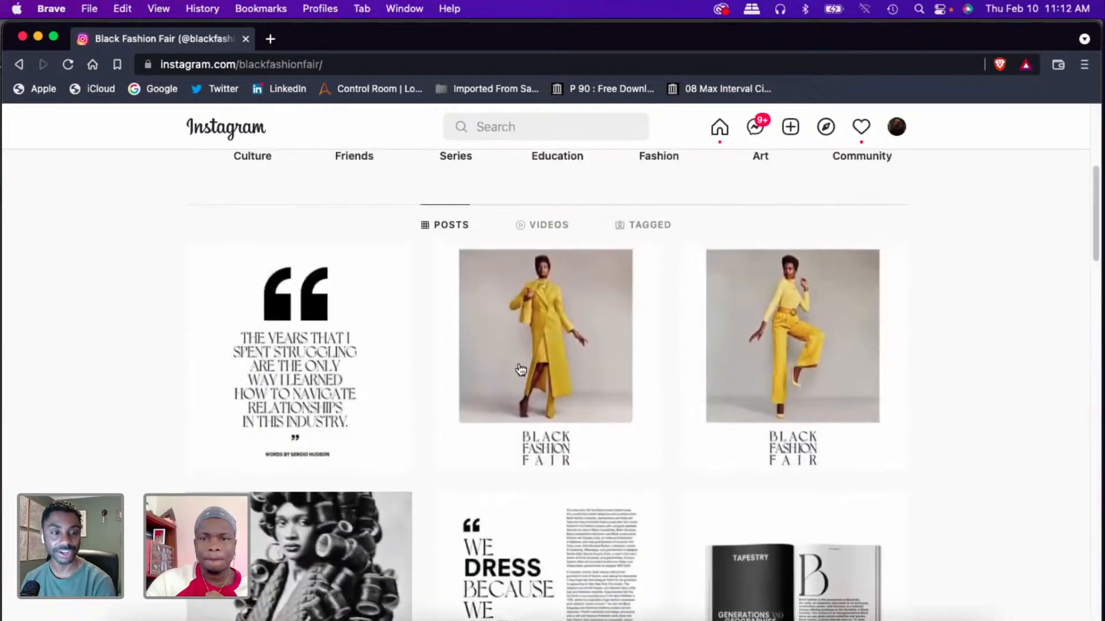
pyautogui.scroll(-9, 759, 454)
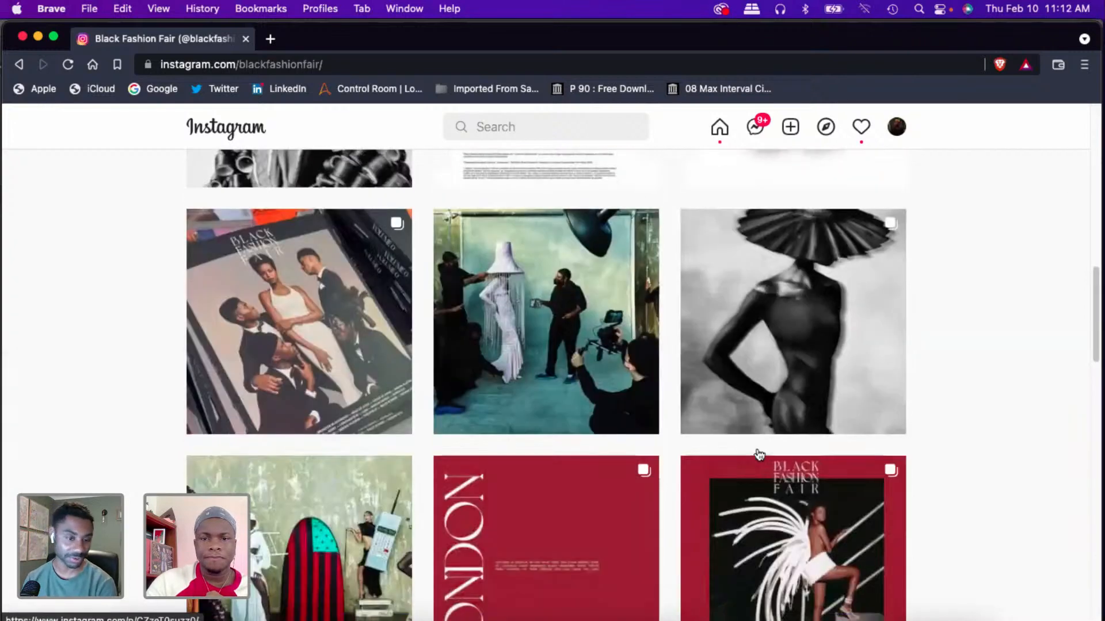
pyautogui.scroll(-2, 759, 454)
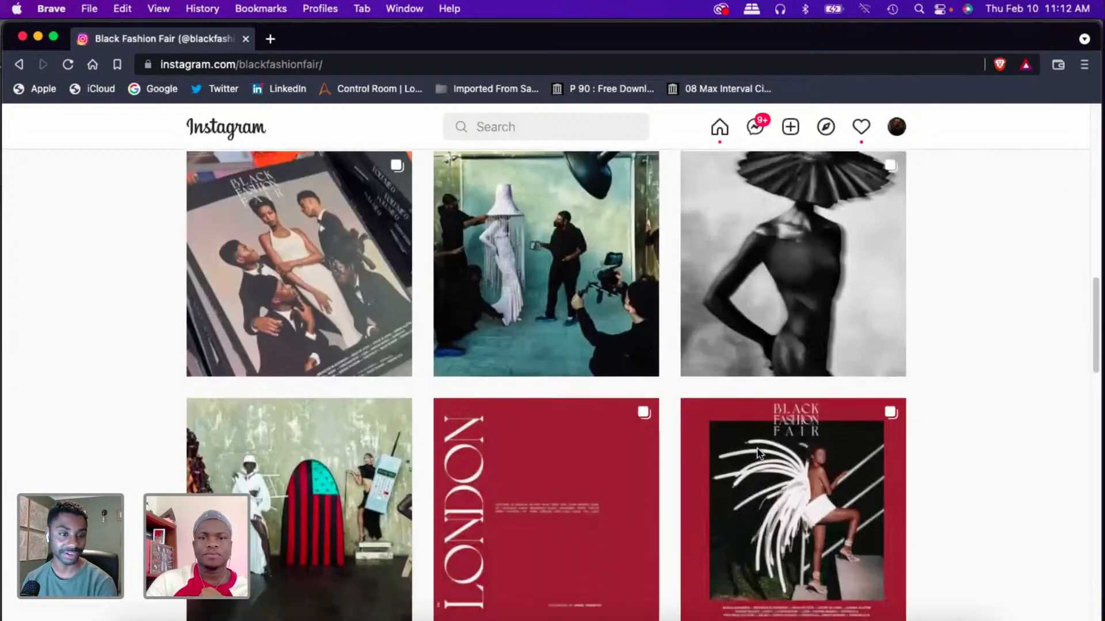
pyautogui.click(543, 285)
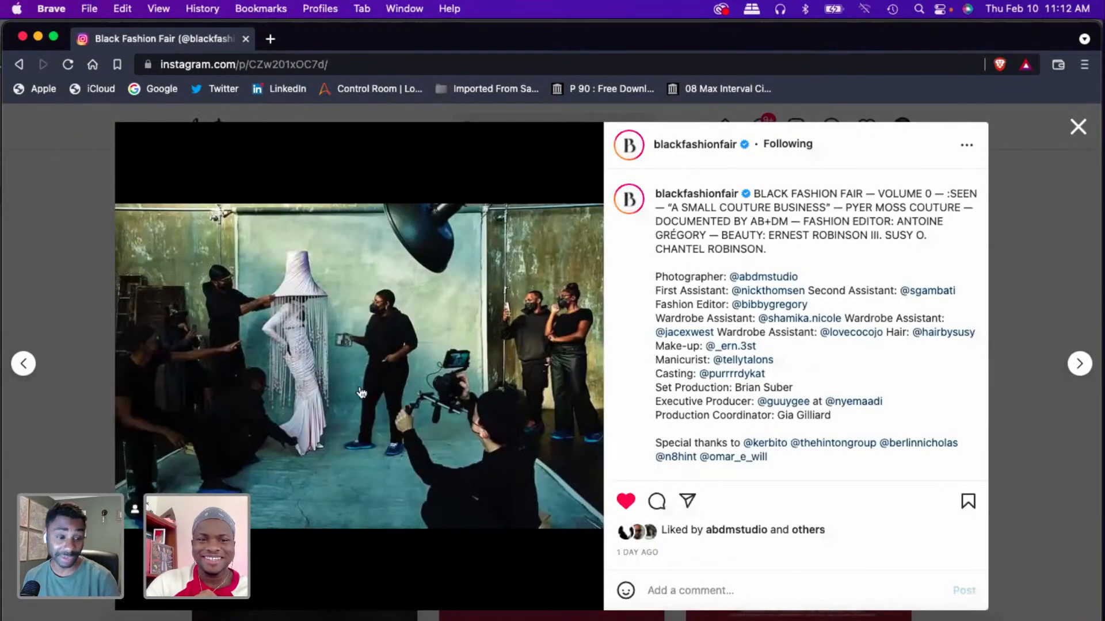
pyautogui.click(1078, 126)
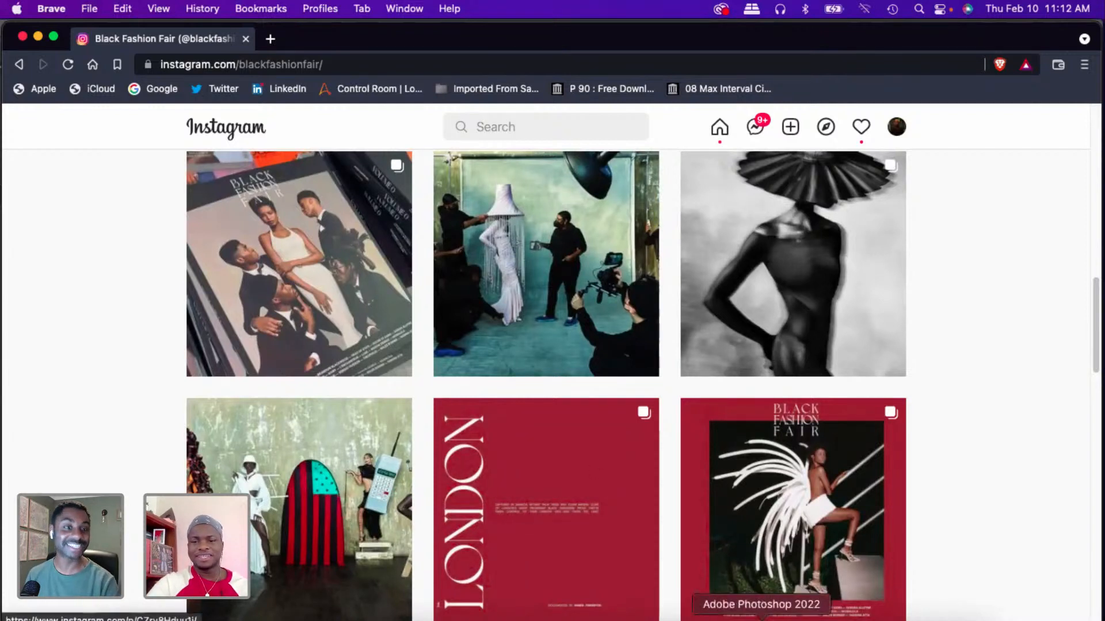
# - Leave the browser for Photoshop and Finder, and open the MOODBOARD folder inside Adobe Live
pyautogui.click(761, 619)
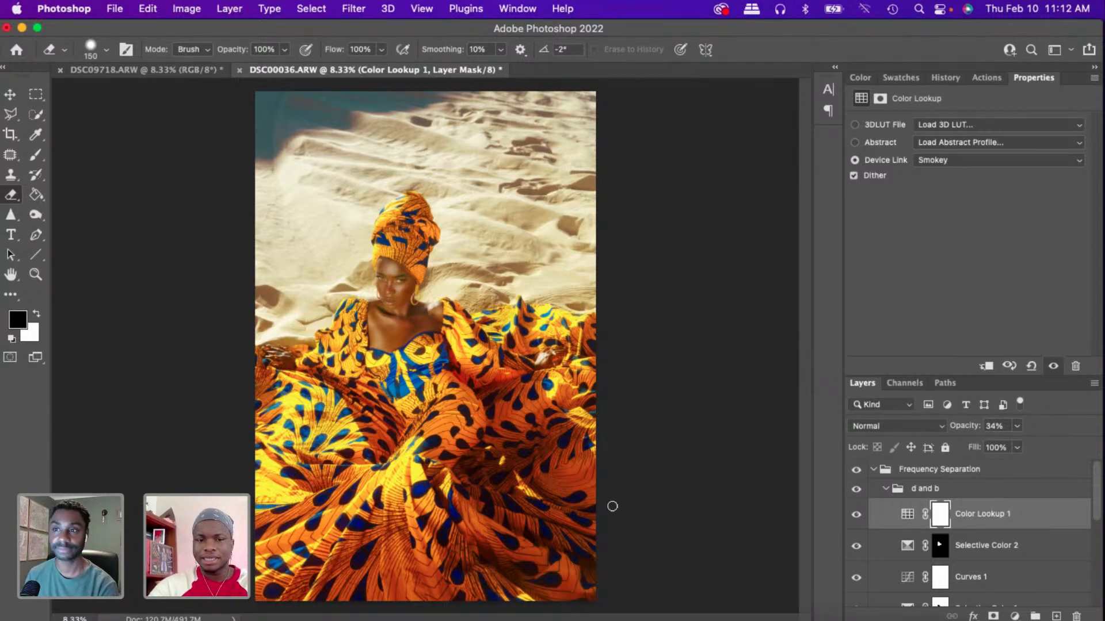
pyautogui.click(133, 618)
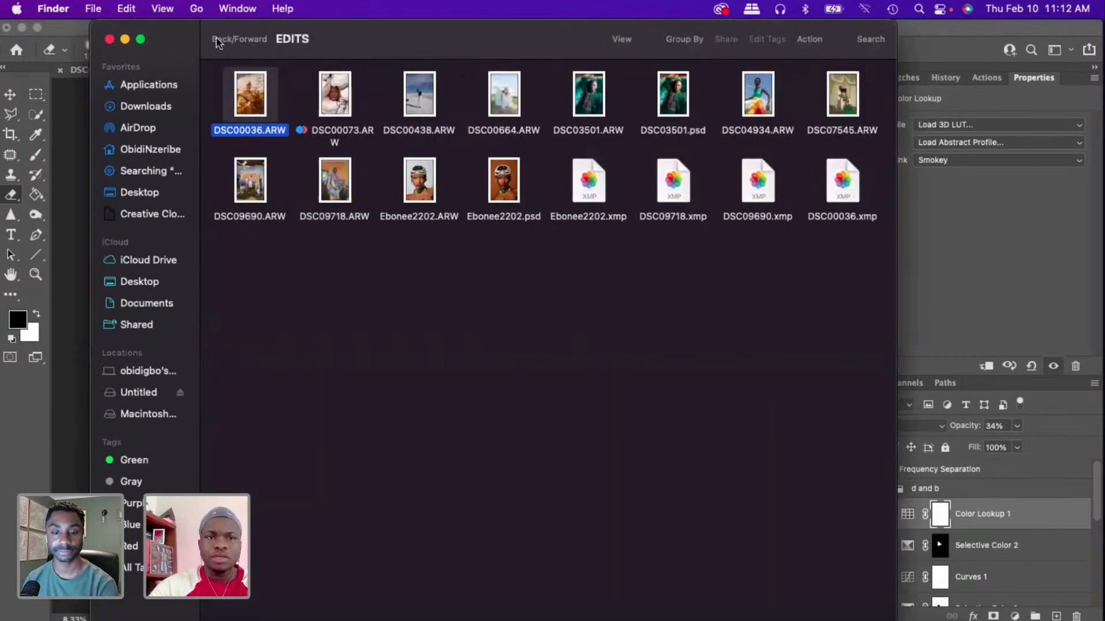
pyautogui.press('super+Up')
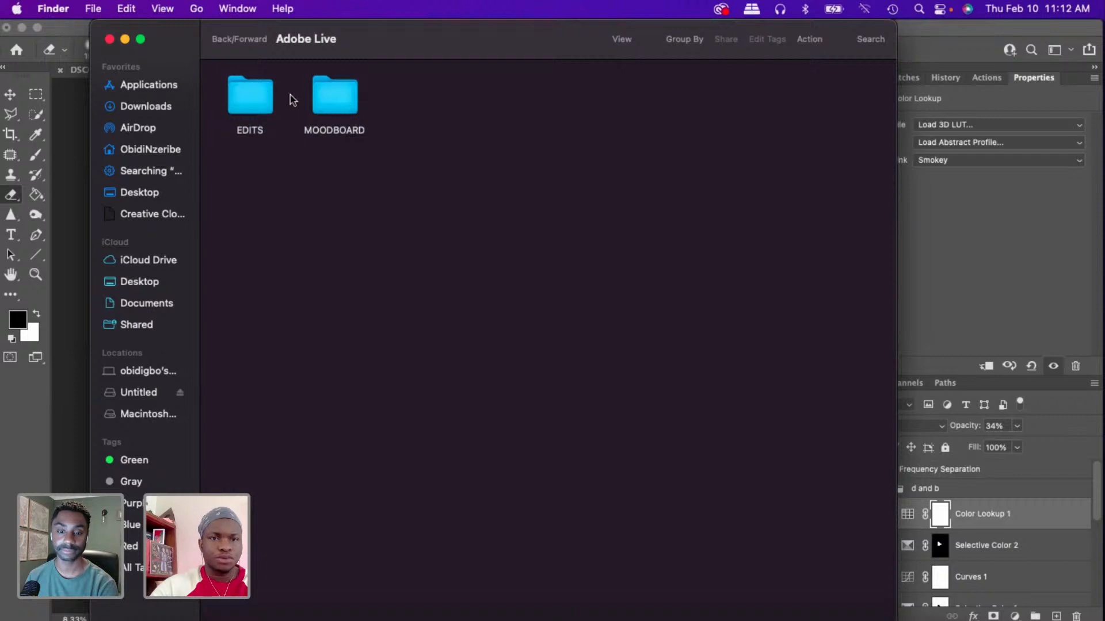
pyautogui.doubleClick(320, 92)
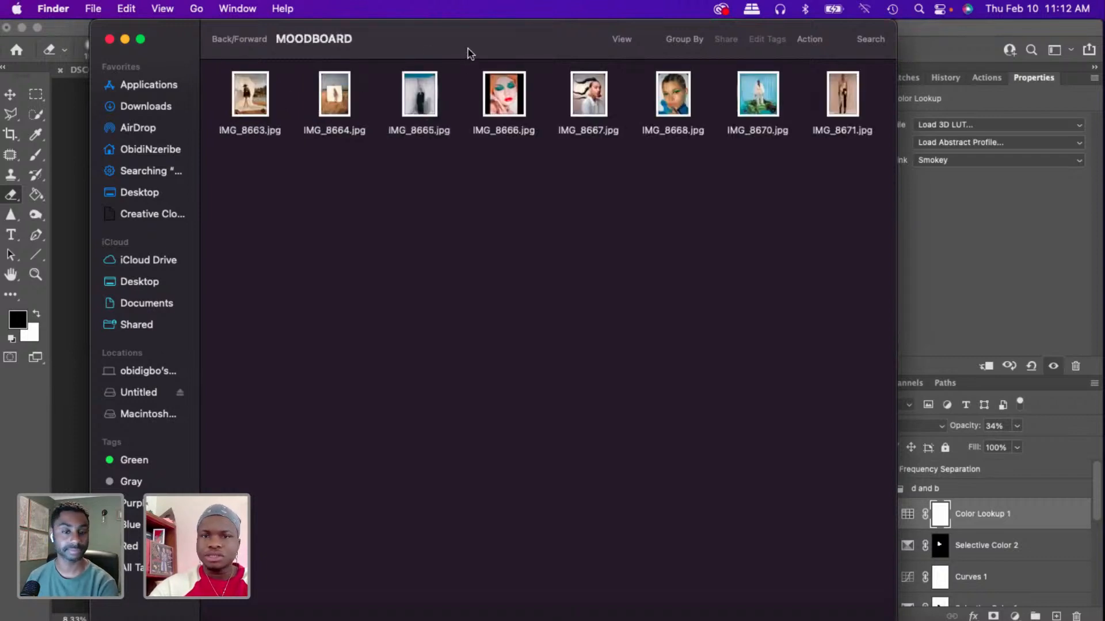
# - Preview the Untitled-1.jpg styling board on the Untitled drive in Finder's gallery view
pyautogui.moveTo(468, 53); pyautogui.dragTo(639, 53)
pyautogui.click(306, 394)
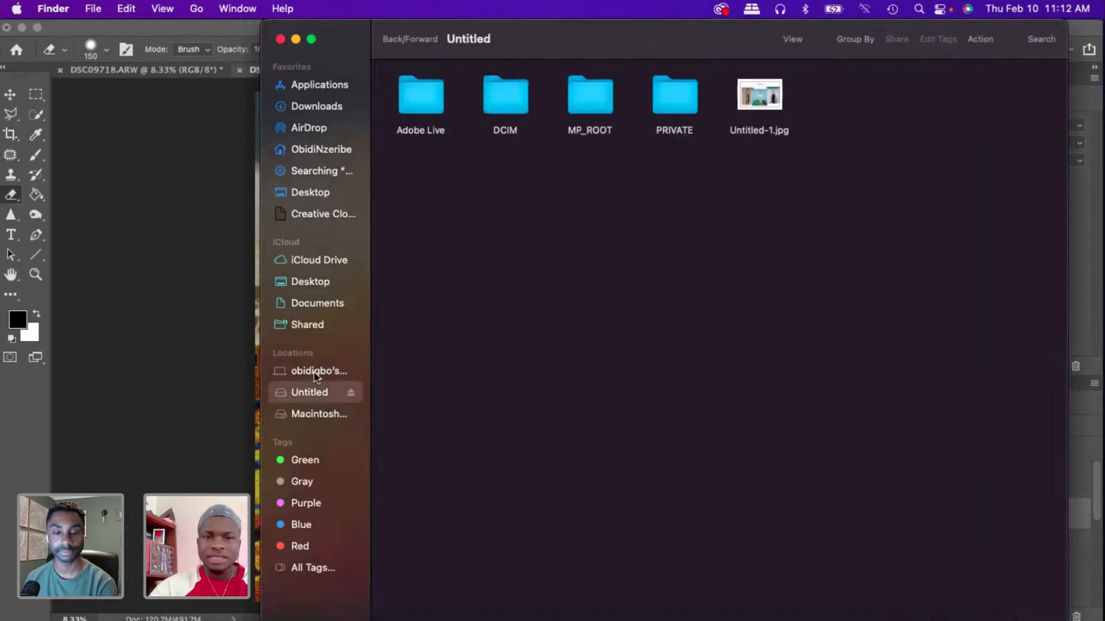
pyautogui.click(751, 99)
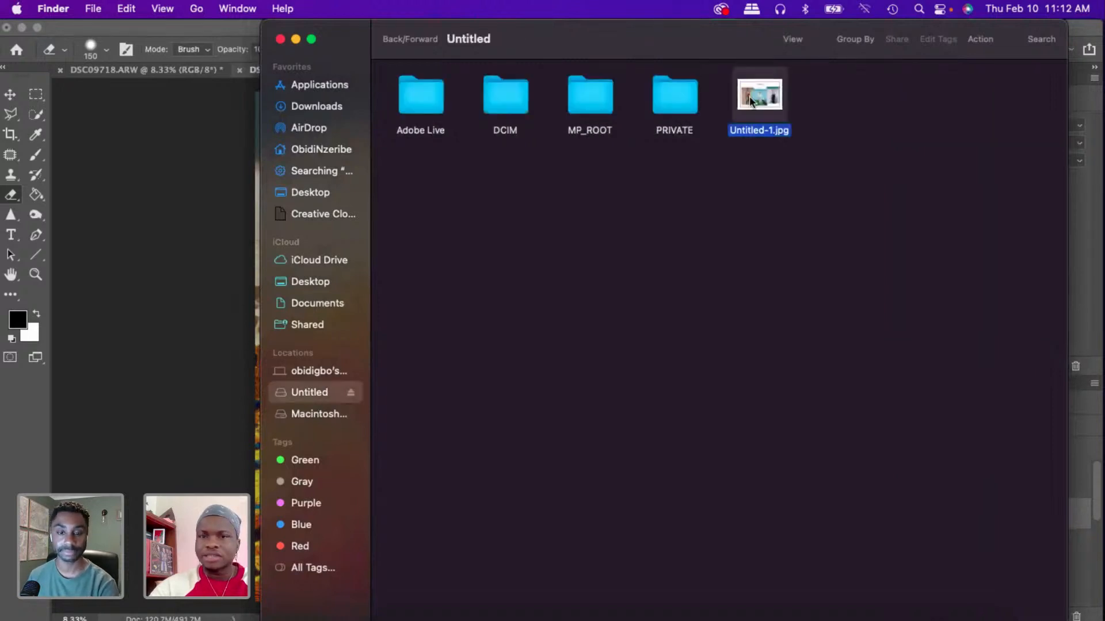
pyautogui.click(792, 42)
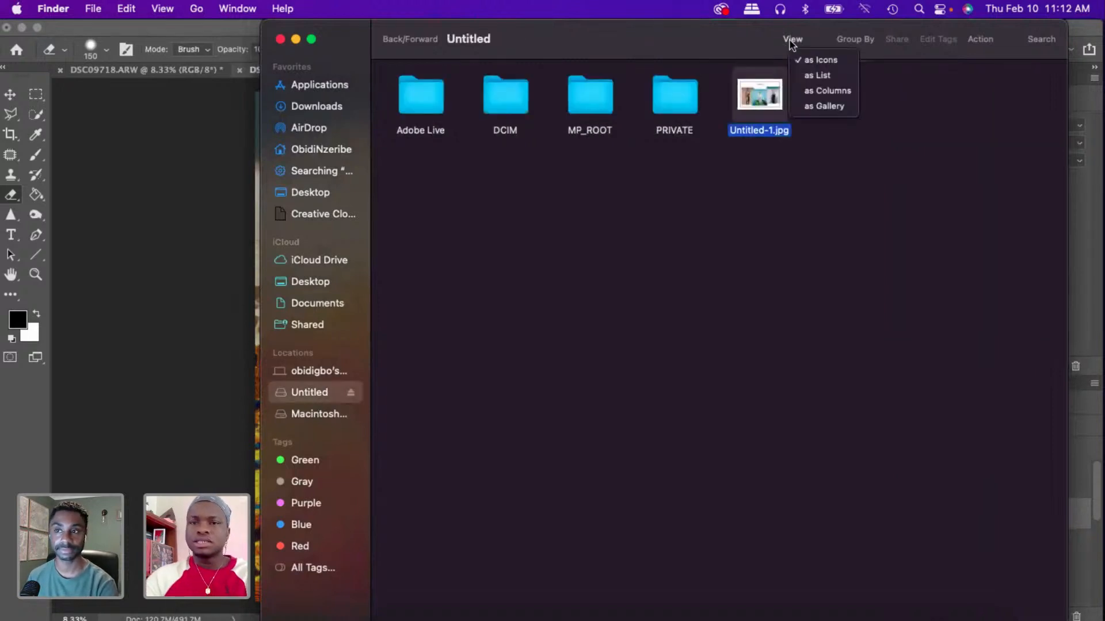
pyautogui.click(825, 107)
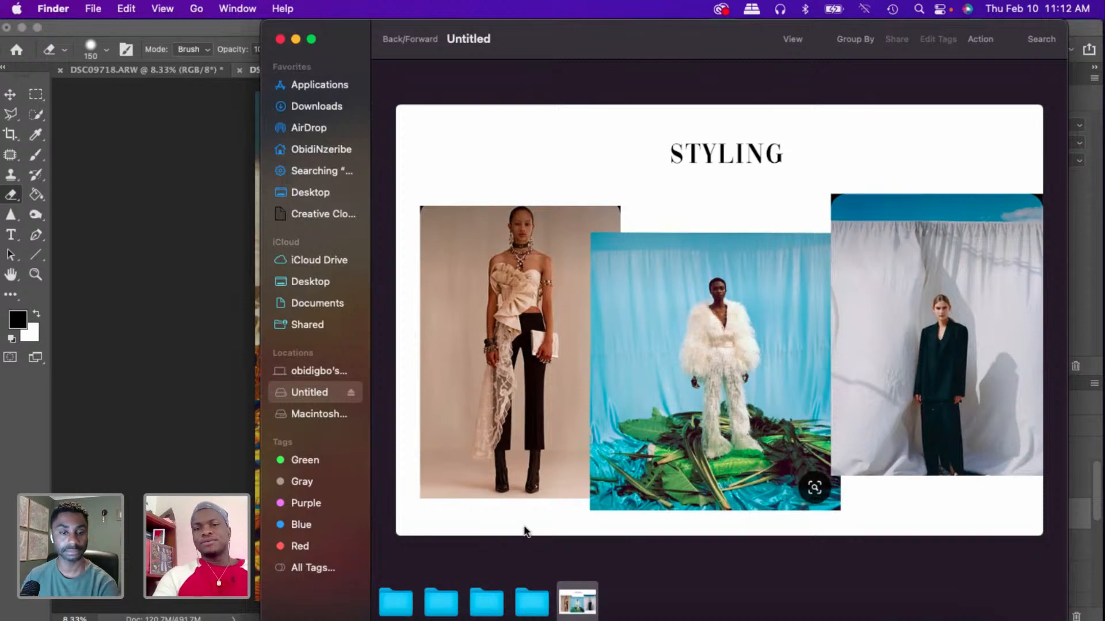
# - Return to Photoshop and create a 1080 x 720 pixel landscape document at 144 pixels/inch, RGB Color 8 bit, with a white background
pyautogui.click(156, 278)
pyautogui.click(114, 9)
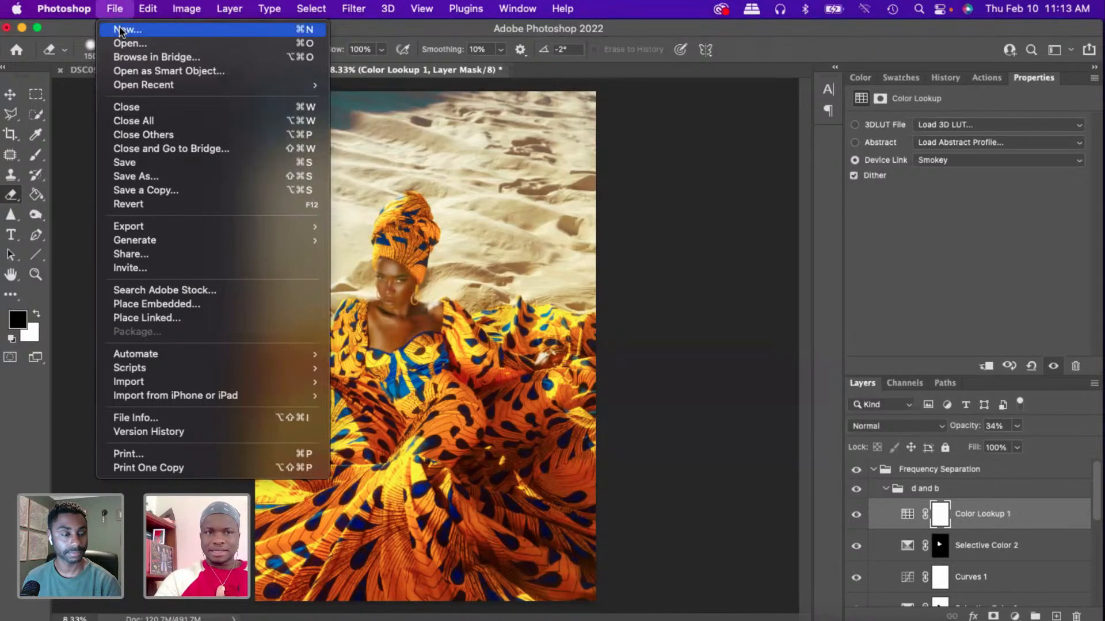
pyautogui.press('Escape')
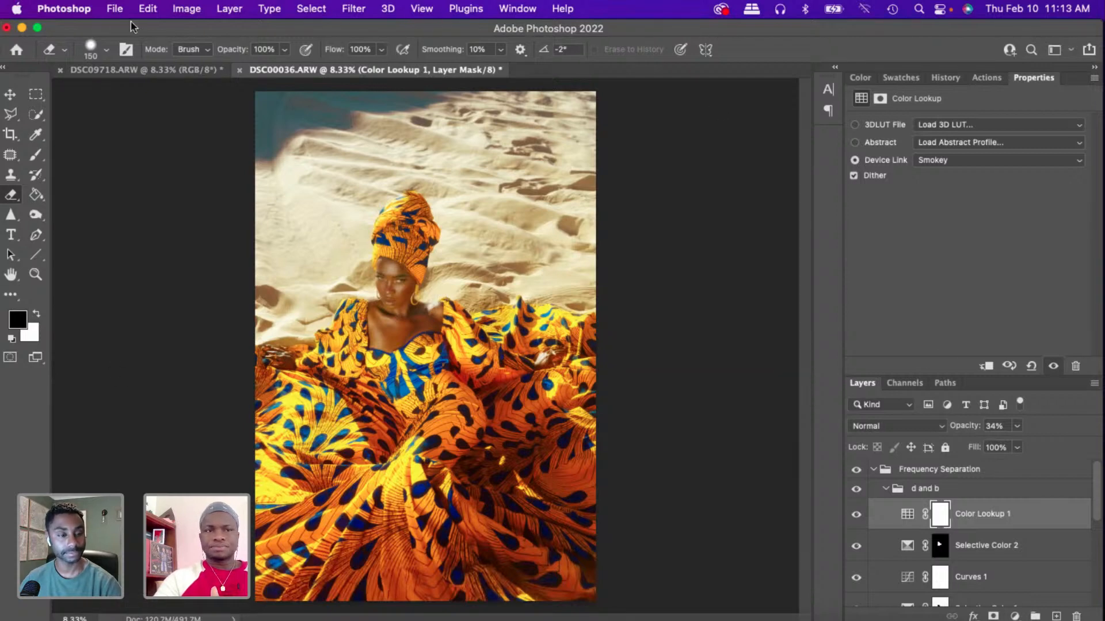
pyautogui.press('super+n')
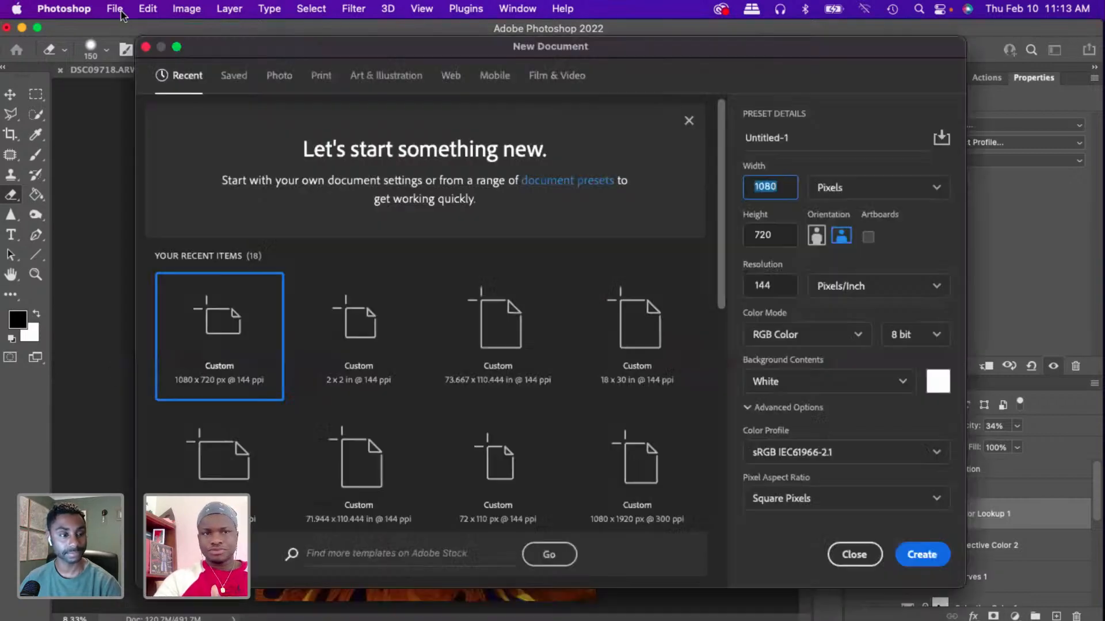
pyautogui.click(120, 14)
pyautogui.click(836, 147)
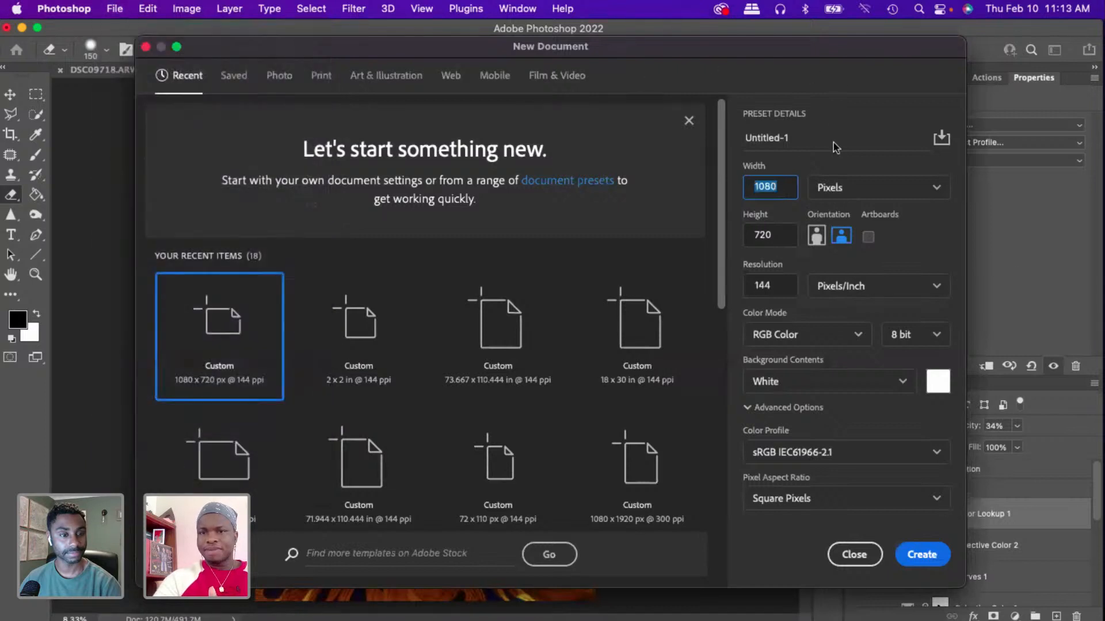
pyautogui.click(781, 186)
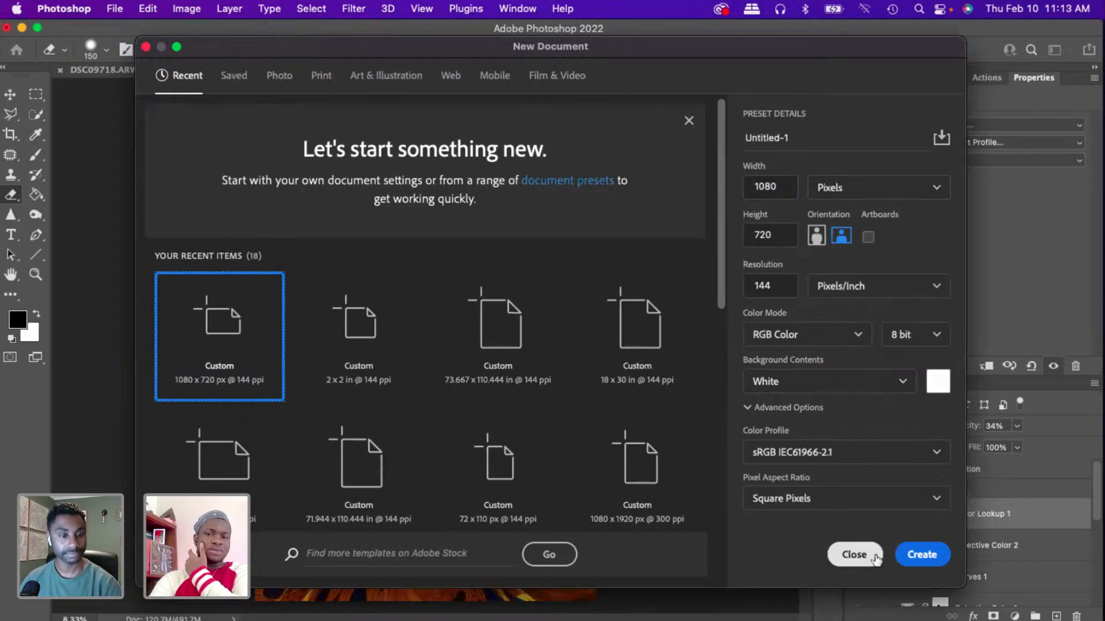
pyautogui.click(912, 556)
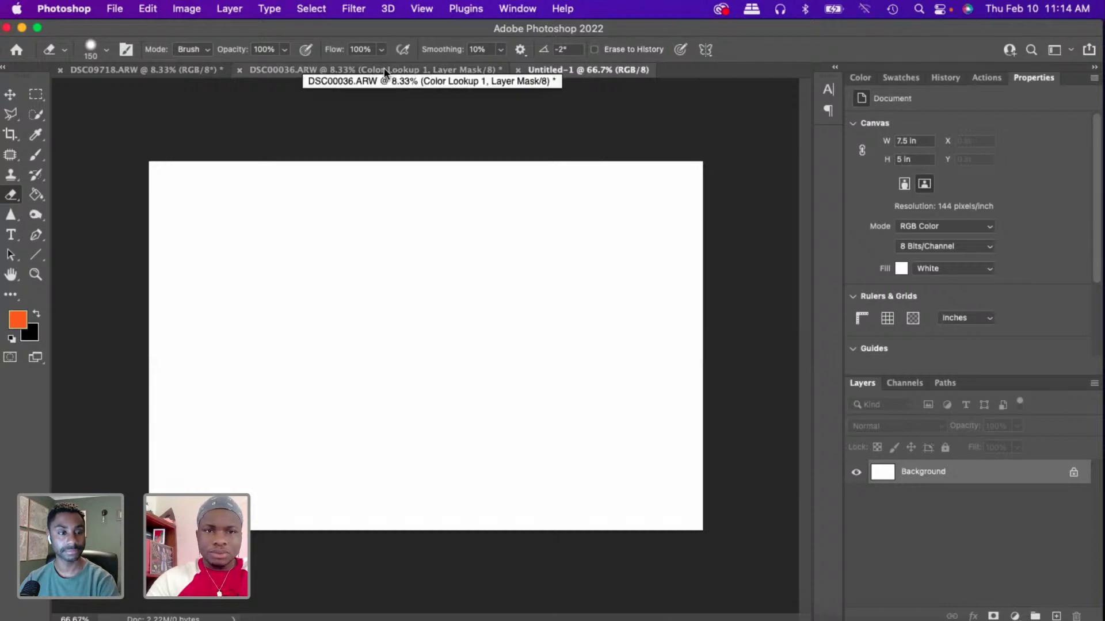
# - In DSC09718.ARW, compare the portrait with Selective Color 1 hidden and shown, and swap the foreground colour to white for its layer mask
pyautogui.click(92, 69)
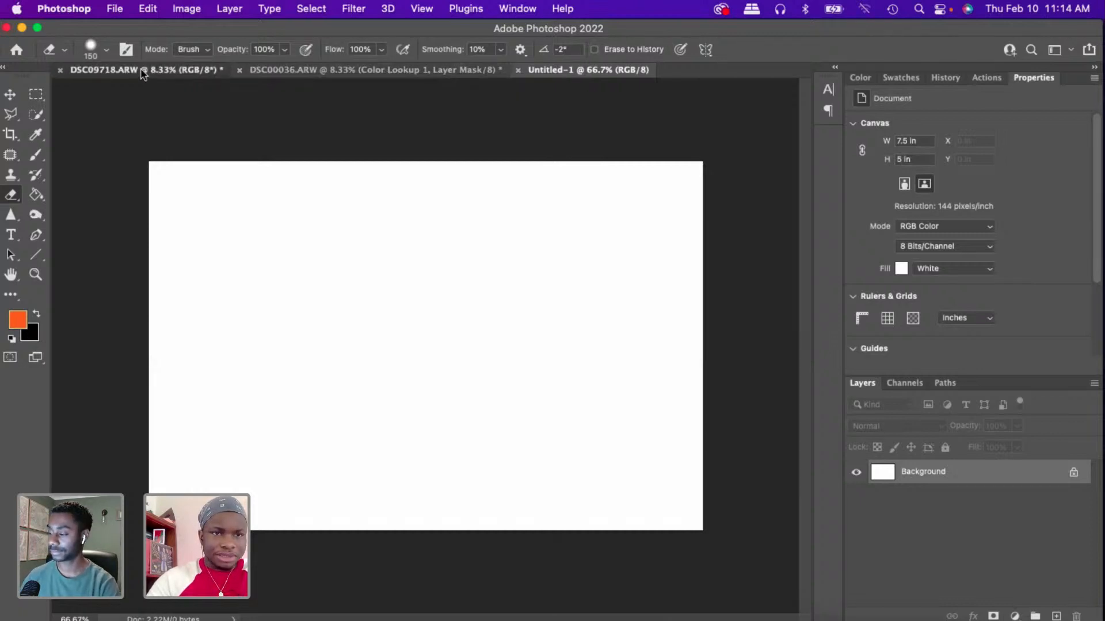
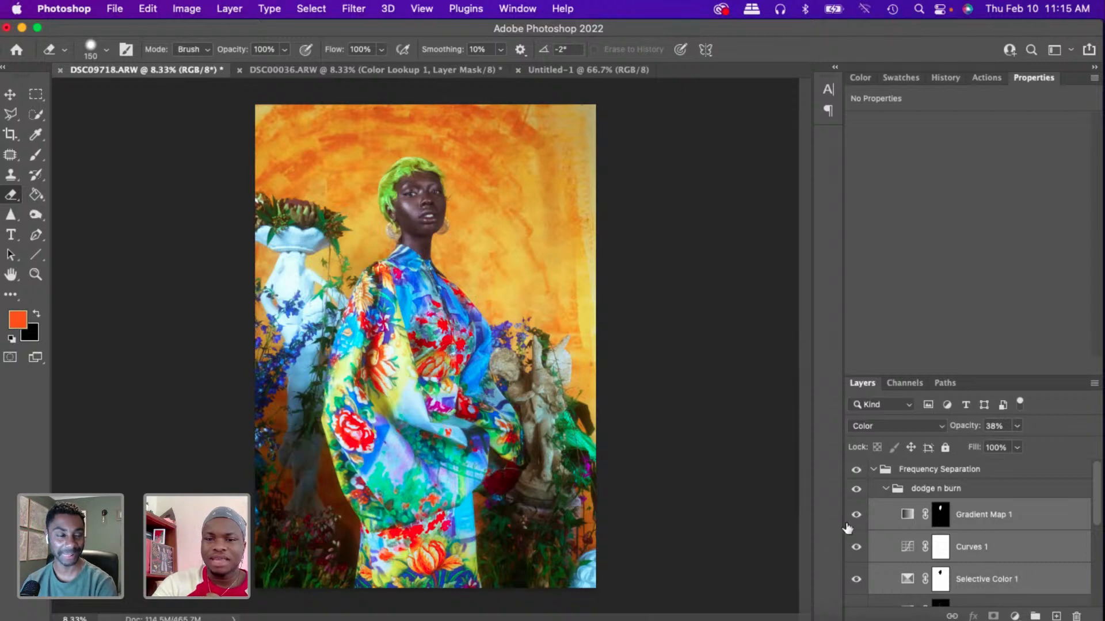
pyautogui.click(1030, 582)
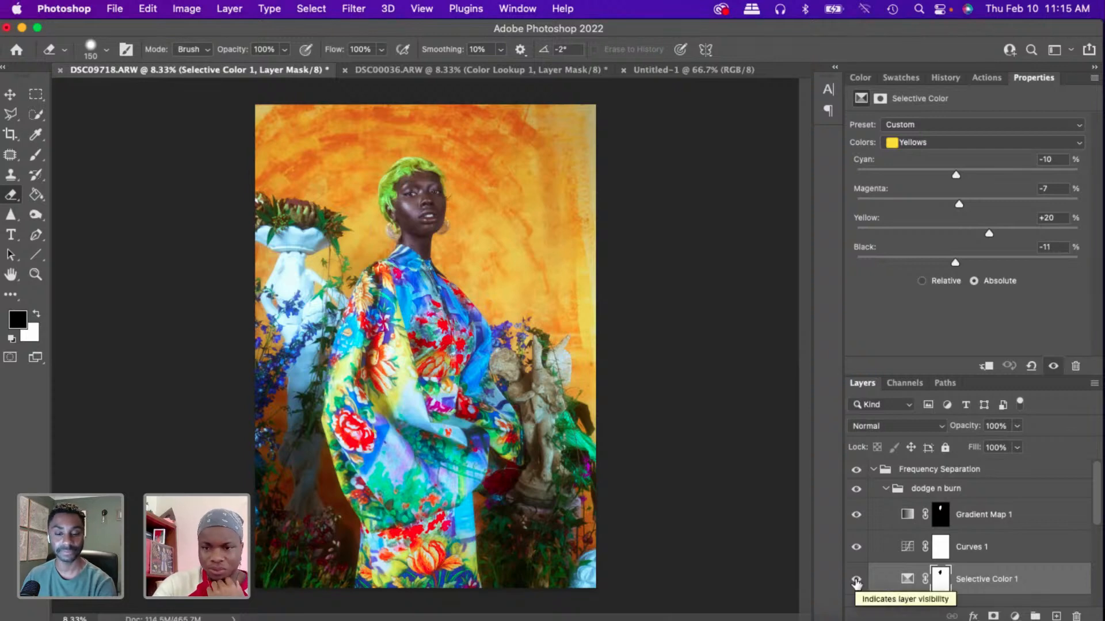
pyautogui.press('super+equal')
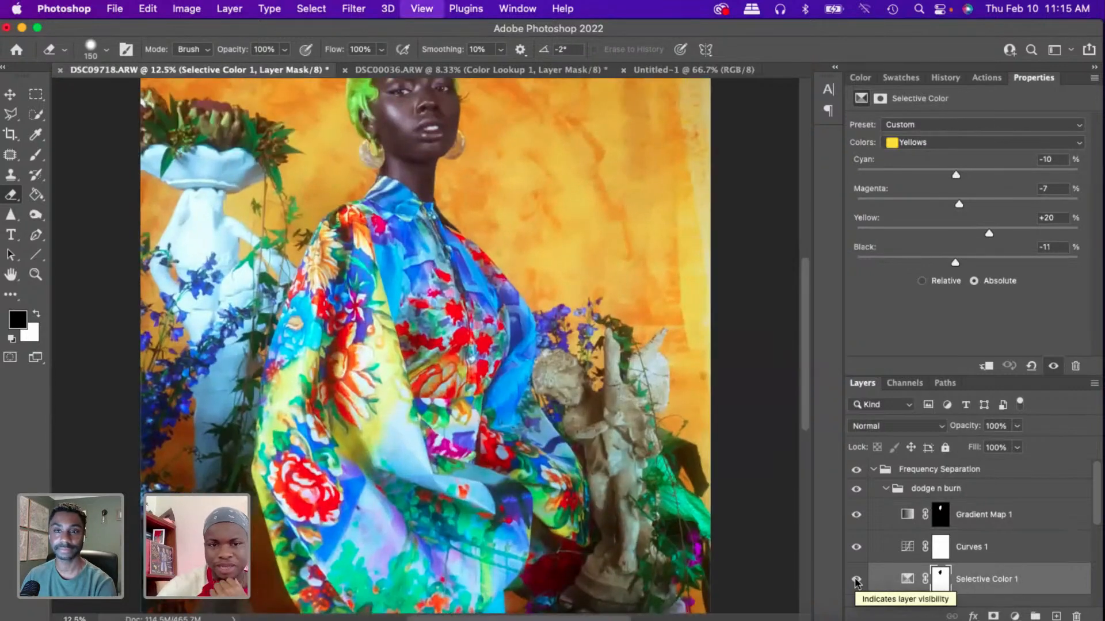
pyautogui.press('super+equal')
pyautogui.press('super+equal')
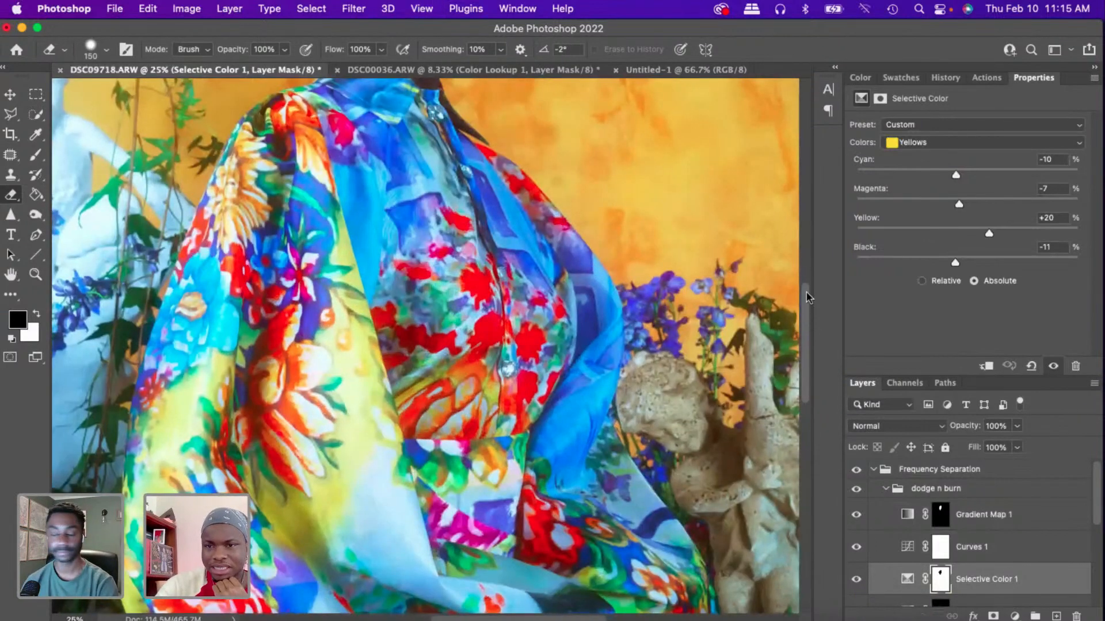
pyautogui.scroll(5, 771, 324)
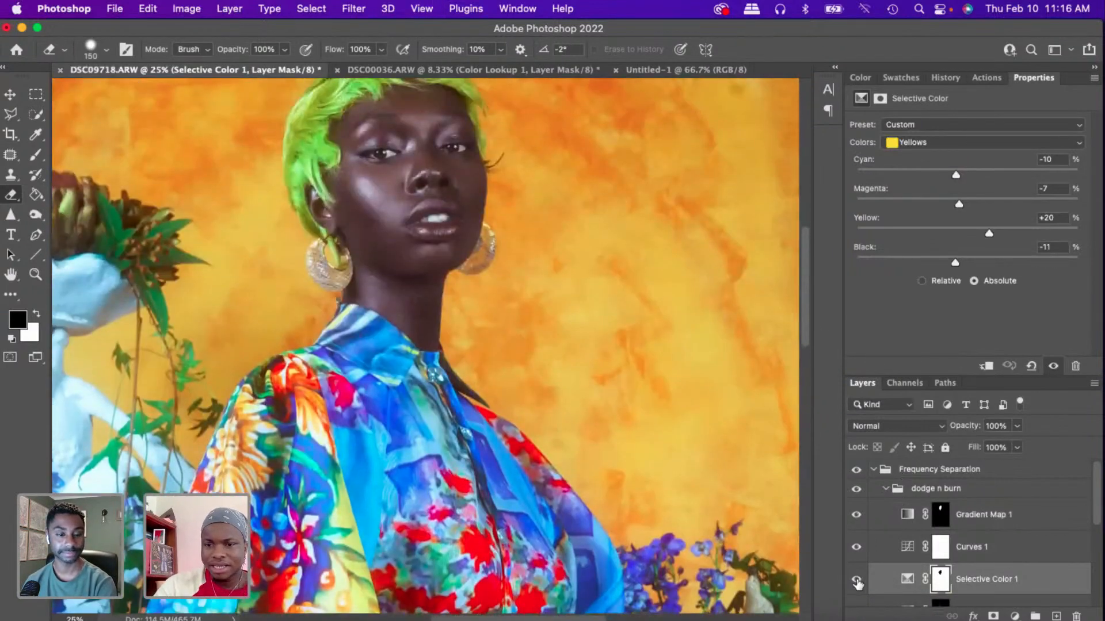
pyautogui.click(857, 580)
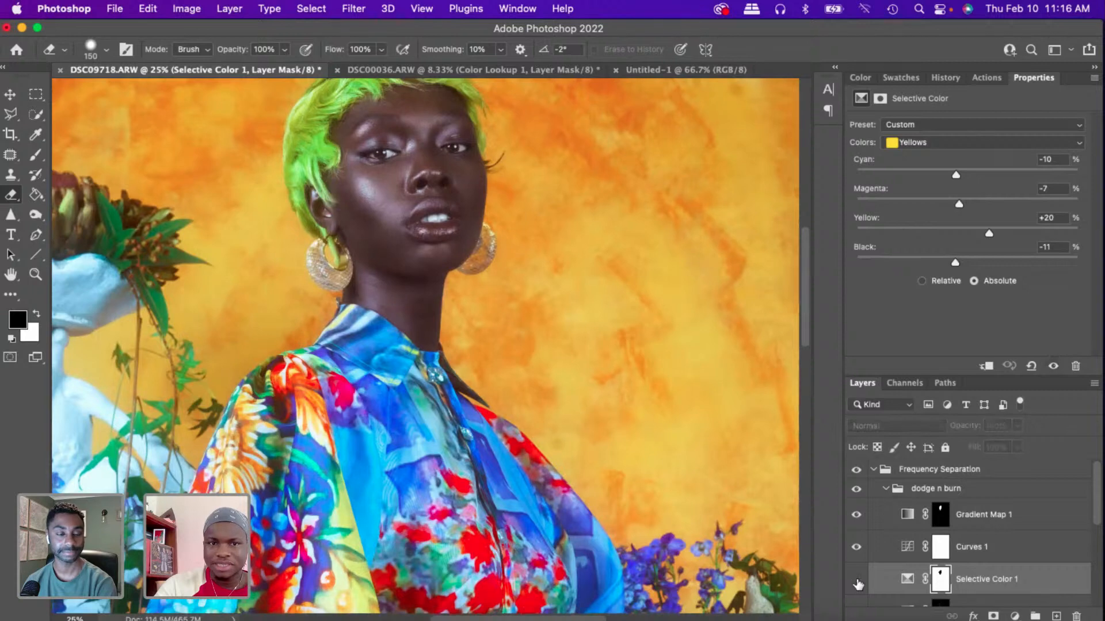
pyautogui.click(856, 580)
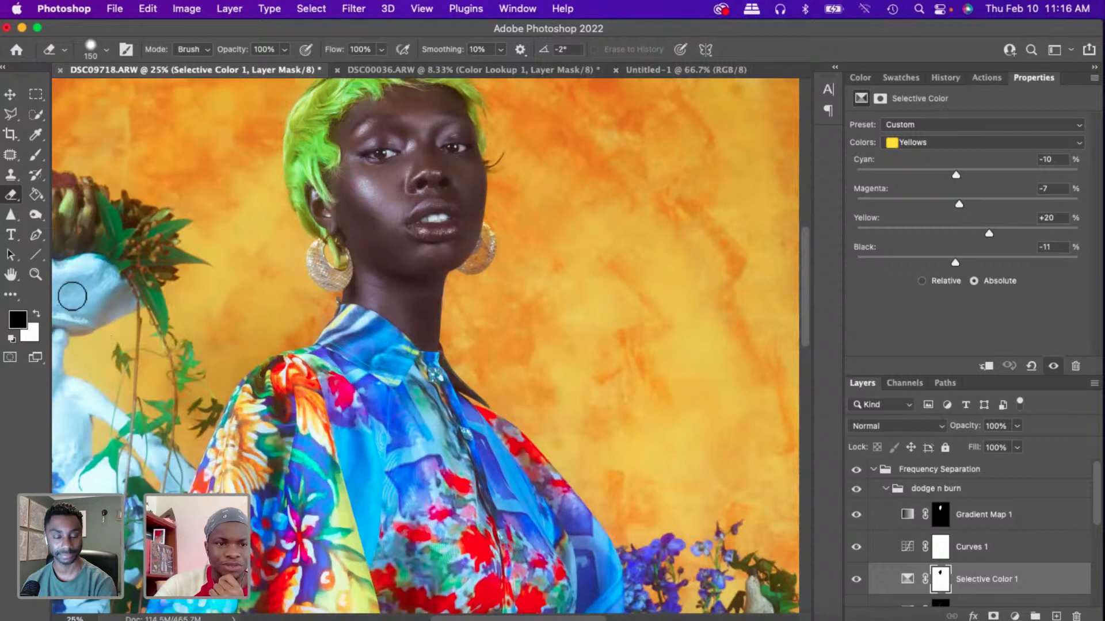
pyautogui.click(37, 314)
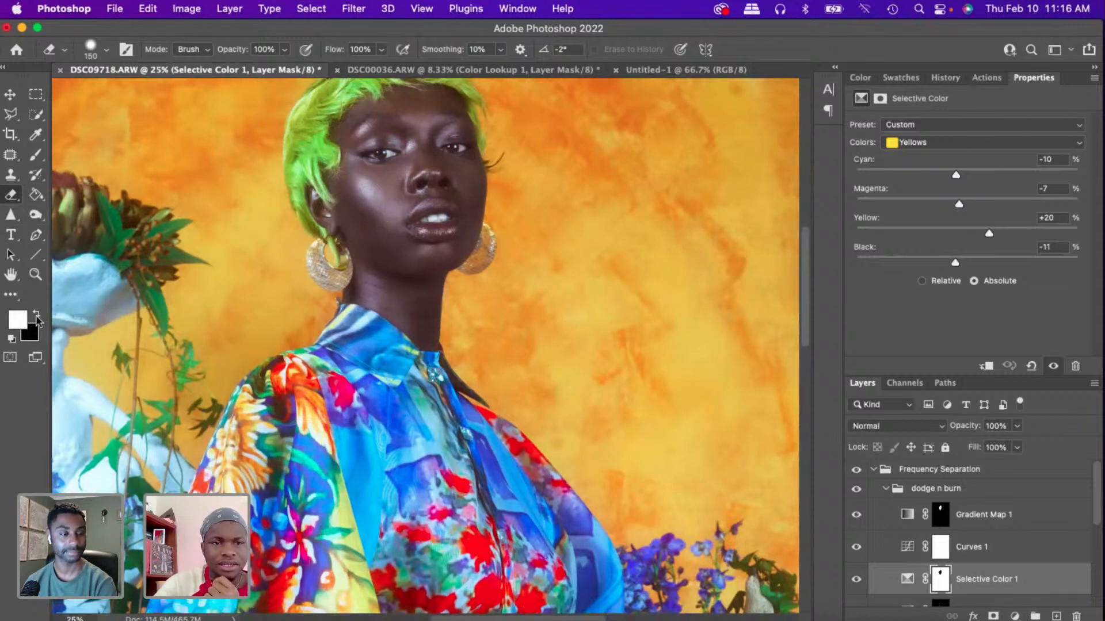
# - Swap the foreground colour to black and examine the Selective Color 1 mask on the face with the red mask overlay
pyautogui.click(36, 314)
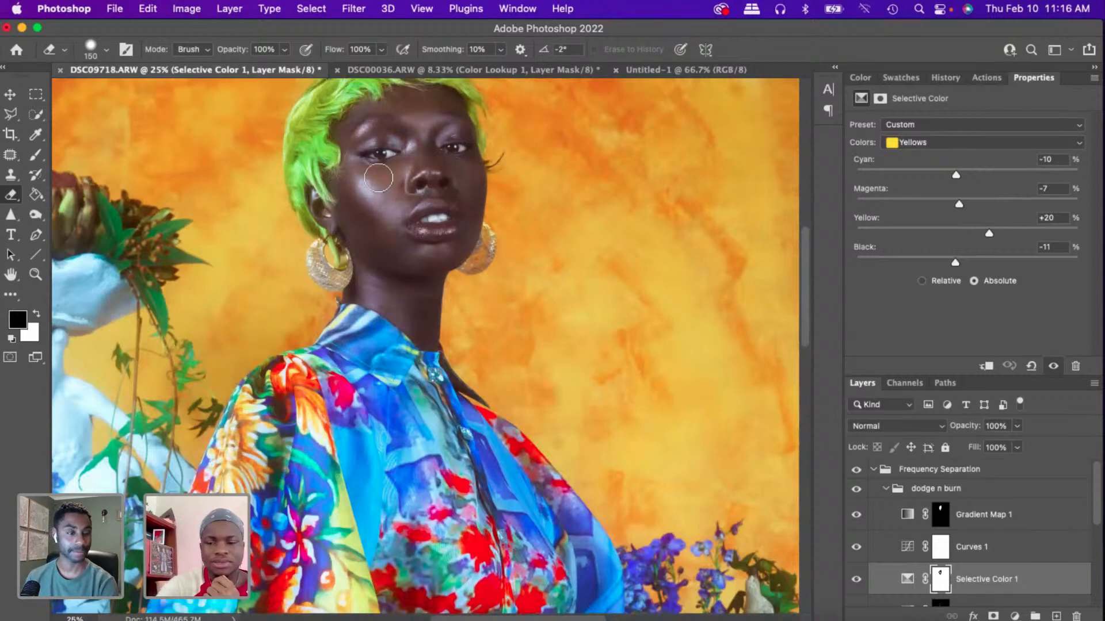
pyautogui.press('super+plus')
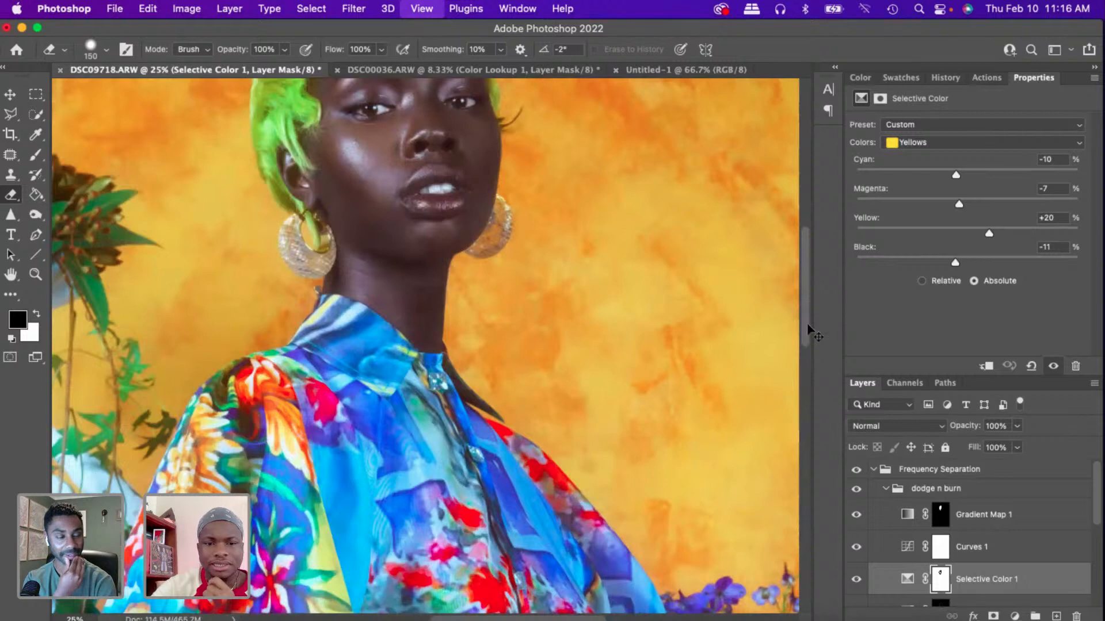
pyautogui.press('super+plus')
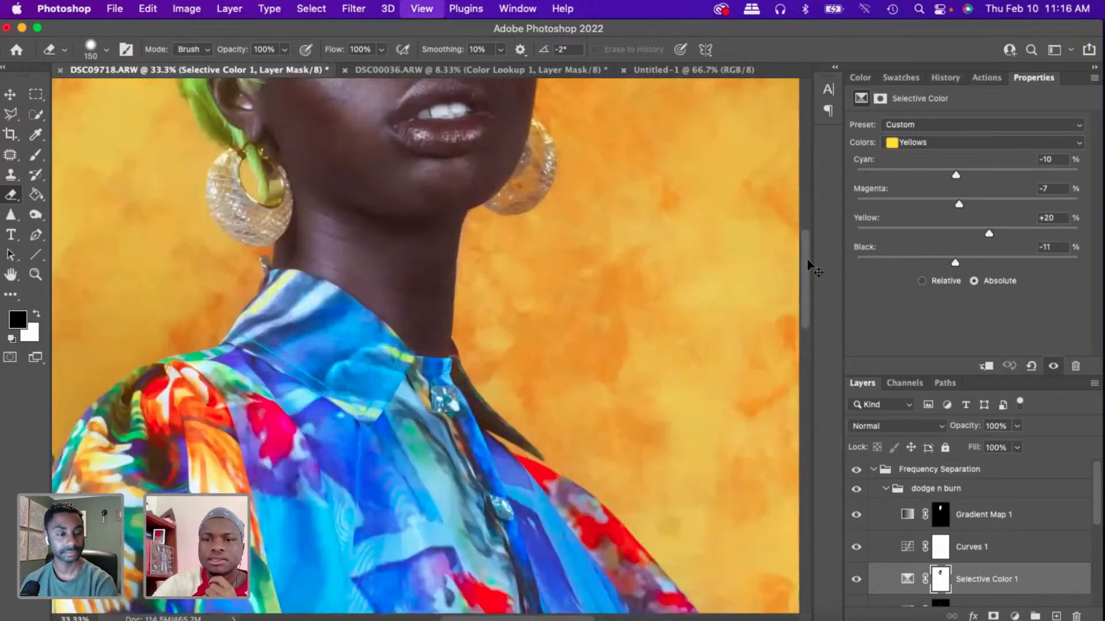
pyautogui.press('super+plus')
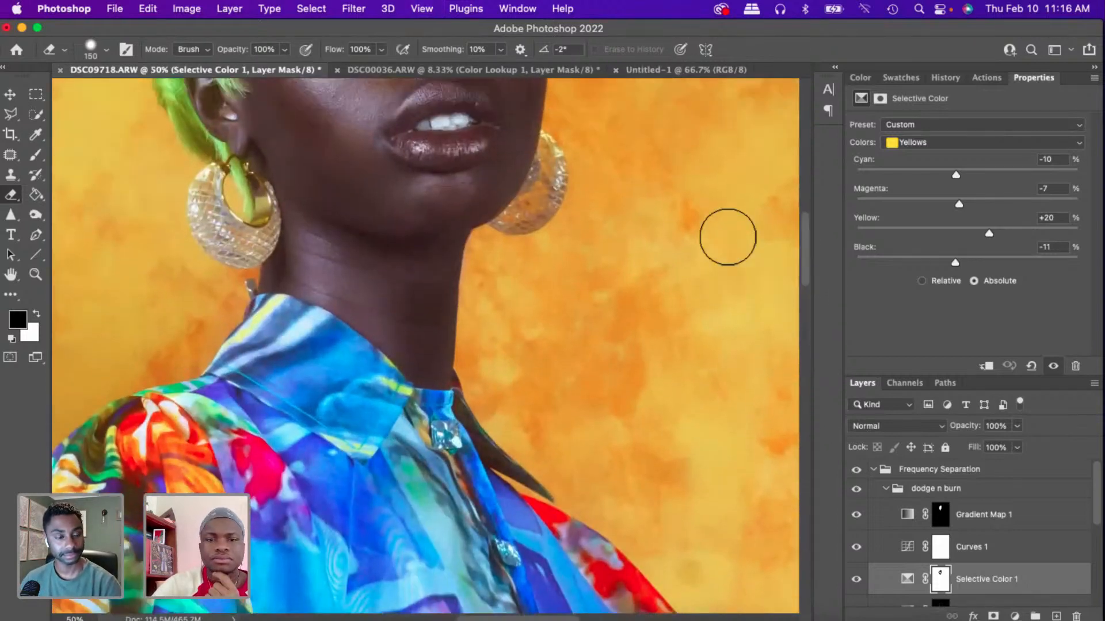
pyautogui.scroll(5, 728, 237)
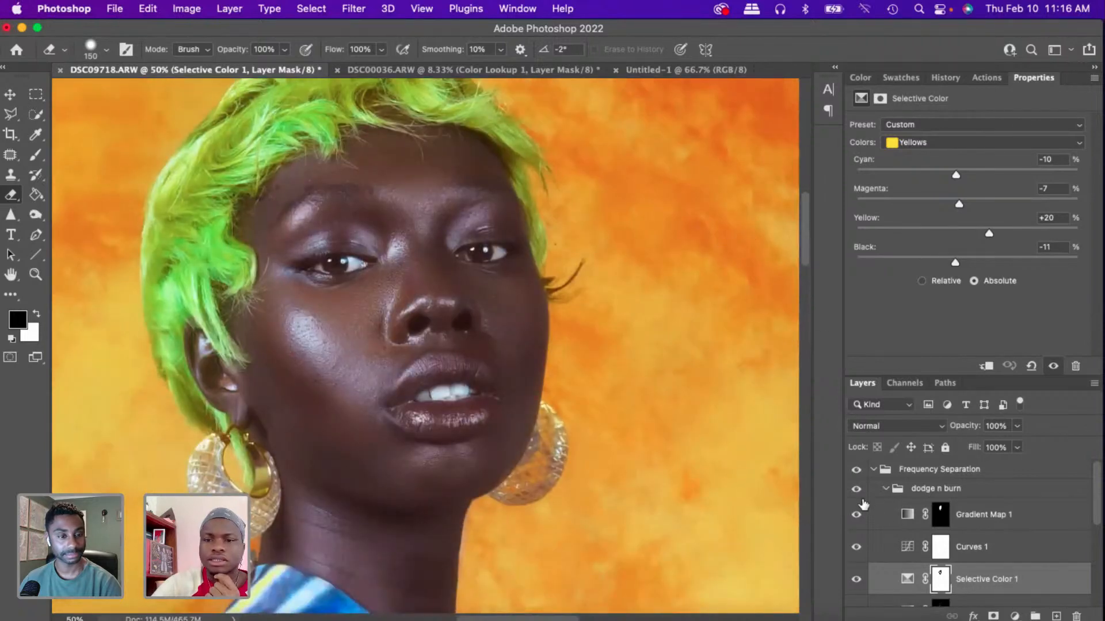
pyautogui.click(863, 507)
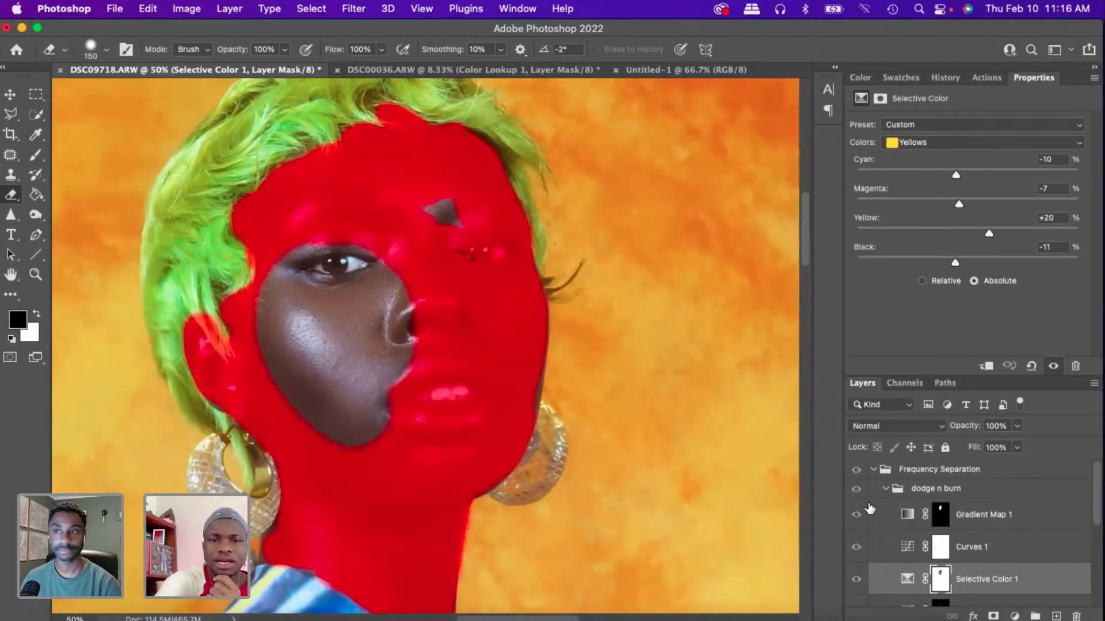
pyautogui.press('\\')
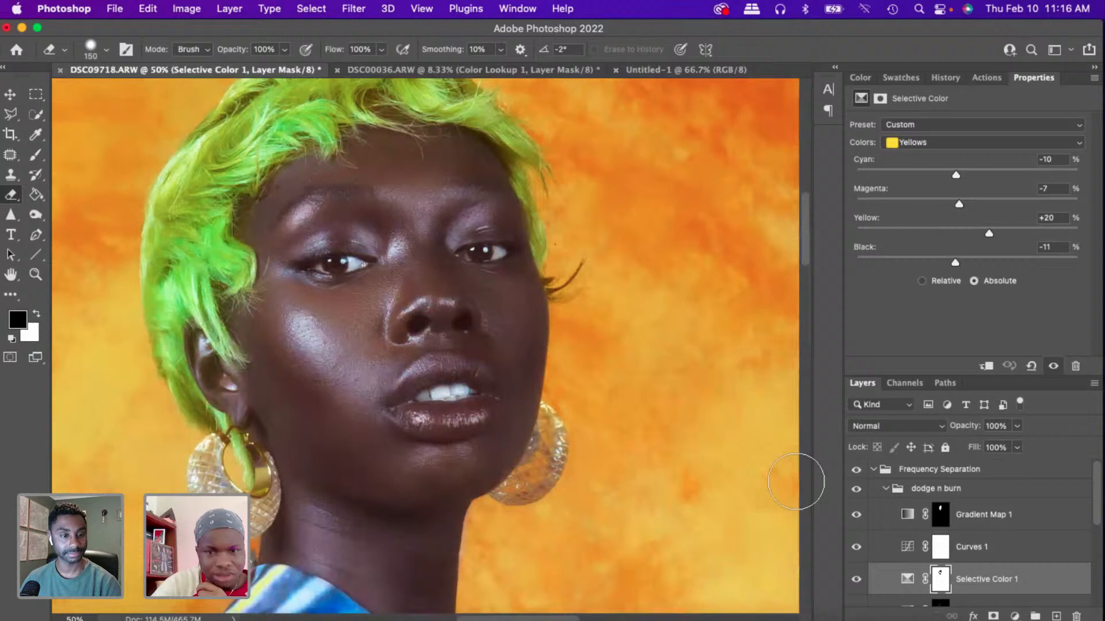
# - Swap the foreground colour back to white for the Selective Color 1 mask and review the whole retouched portrait
pyautogui.click(37, 314)
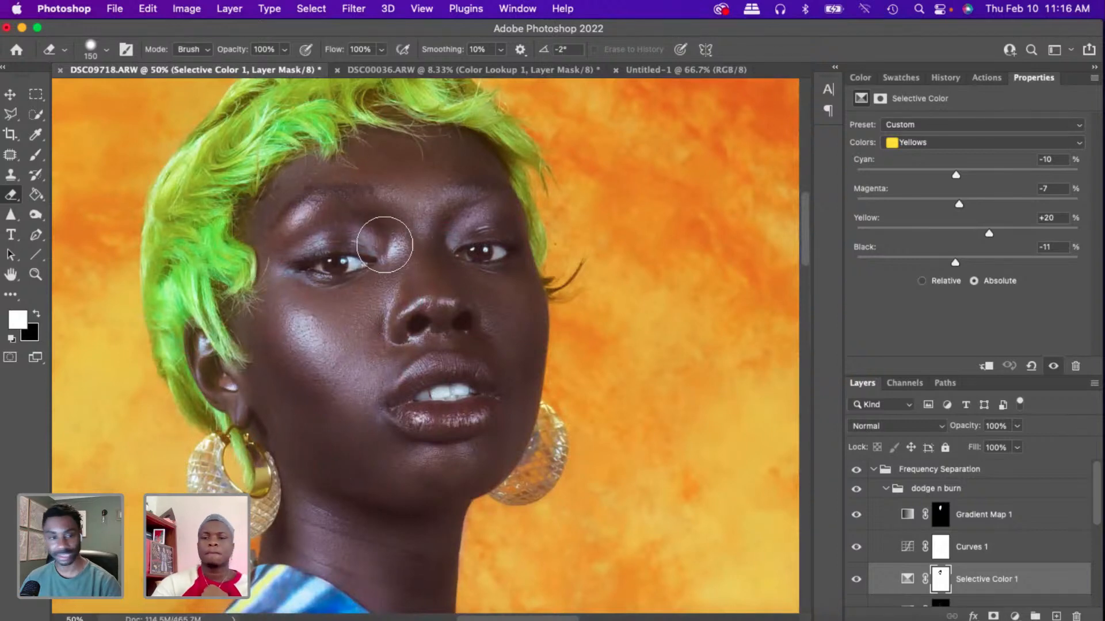
pyautogui.press('super+minus')
pyautogui.press('super+minus')
pyautogui.press('super+minus')
pyautogui.press('super+minus')
pyautogui.press('super+minus')
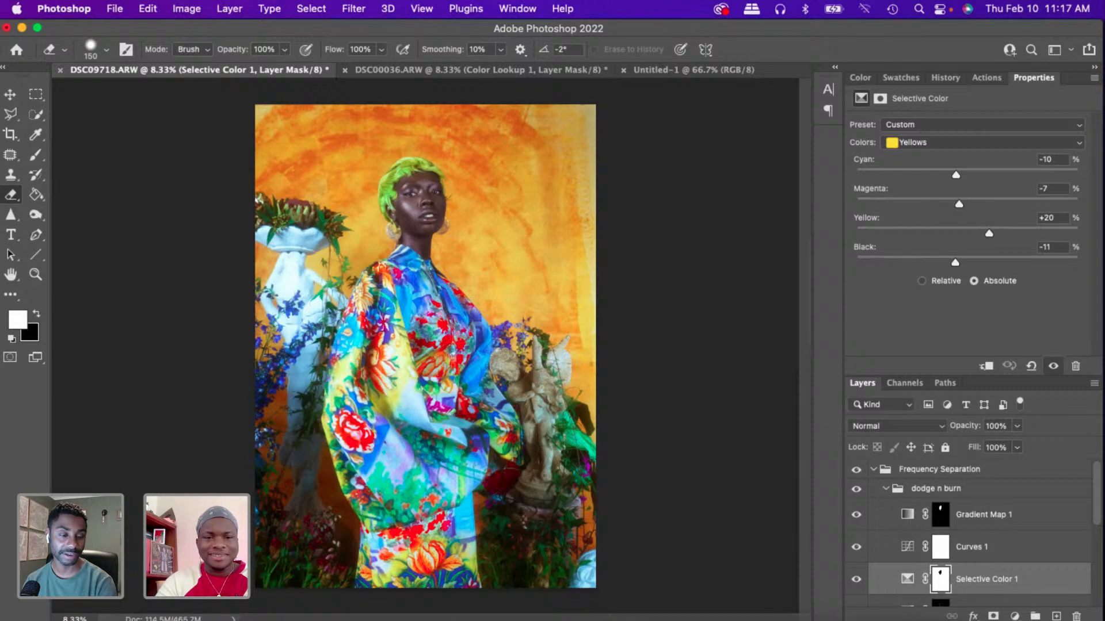
# - Switch to the Brave browser and look through the posts on the photographer's Instagram profile, ending back at the profile header
pyautogui.rightClick(267, 620)
pyautogui.click(343, 468)
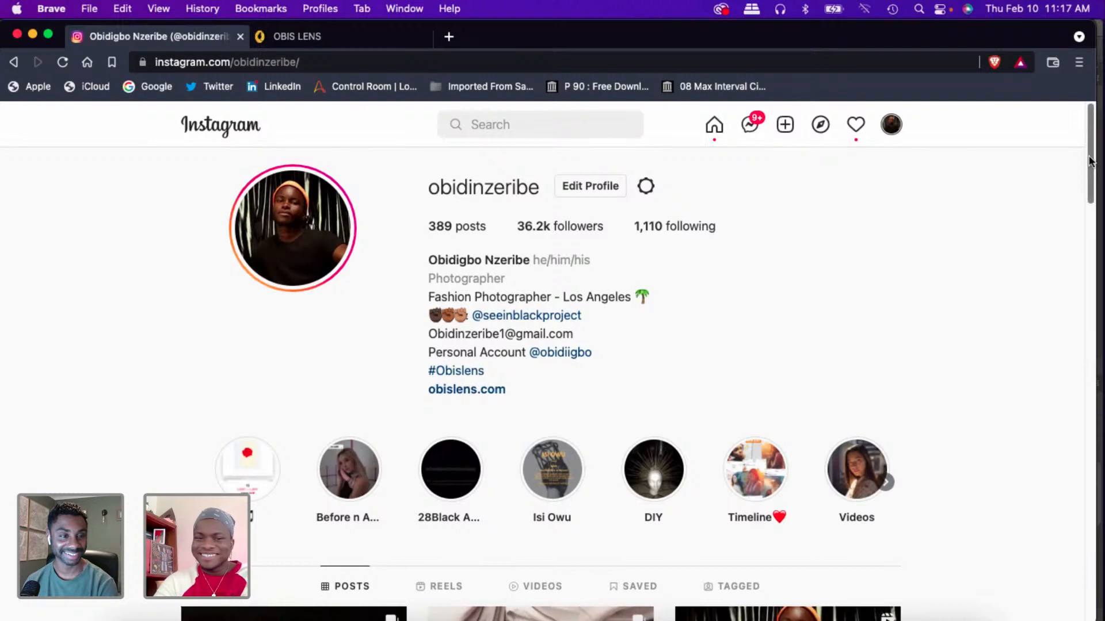
pyautogui.moveTo(1090, 160); pyautogui.dragTo(1100, 269)
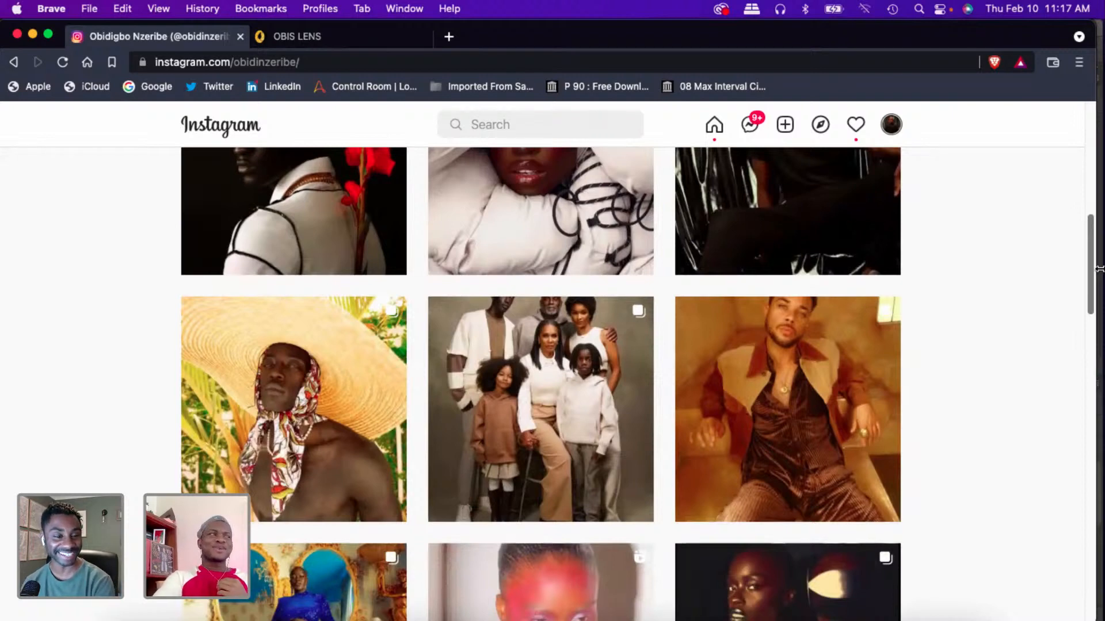
pyautogui.moveTo(1100, 269); pyautogui.dragTo(1099, 289)
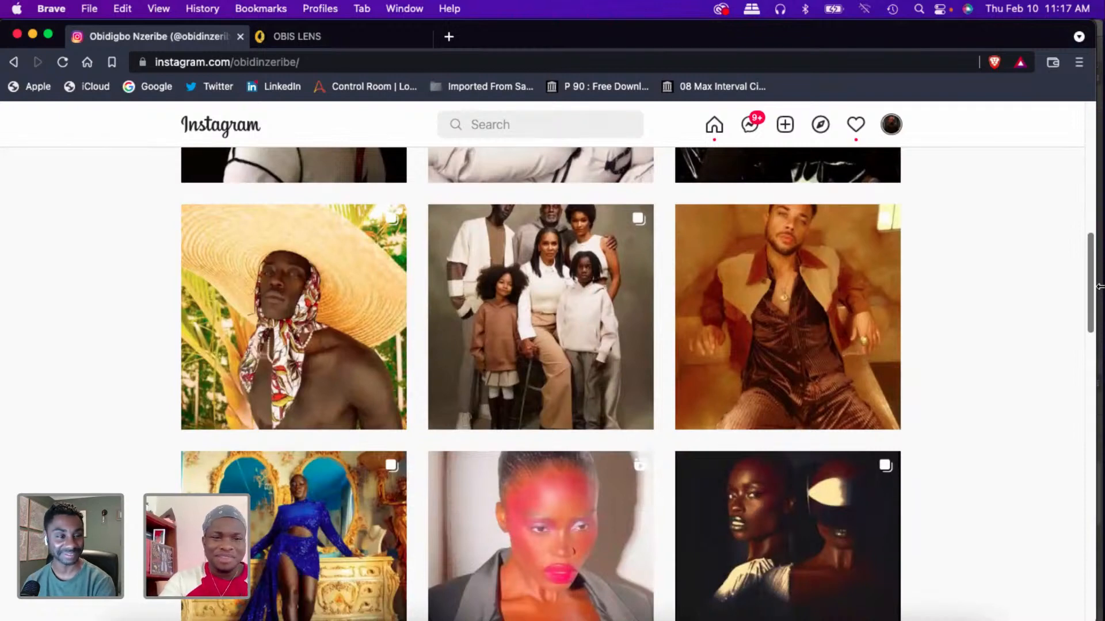
pyautogui.moveTo(1100, 287); pyautogui.dragTo(459, 37)
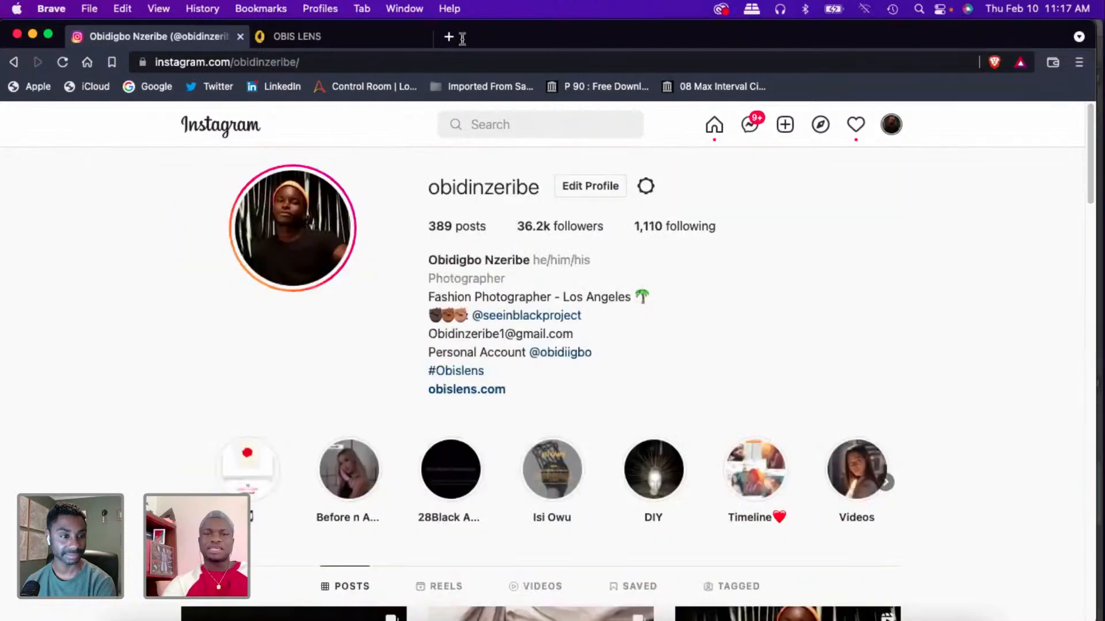
# - Go to the open OBIS LENS website and look through its portfolio gallery
pyautogui.click(306, 36)
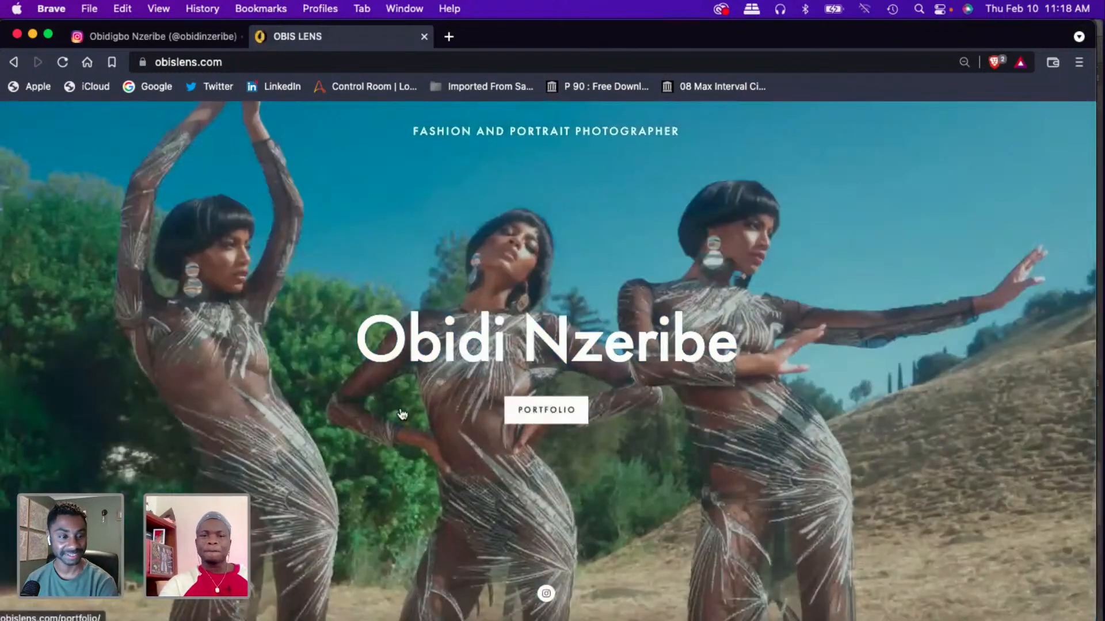
pyautogui.click(534, 416)
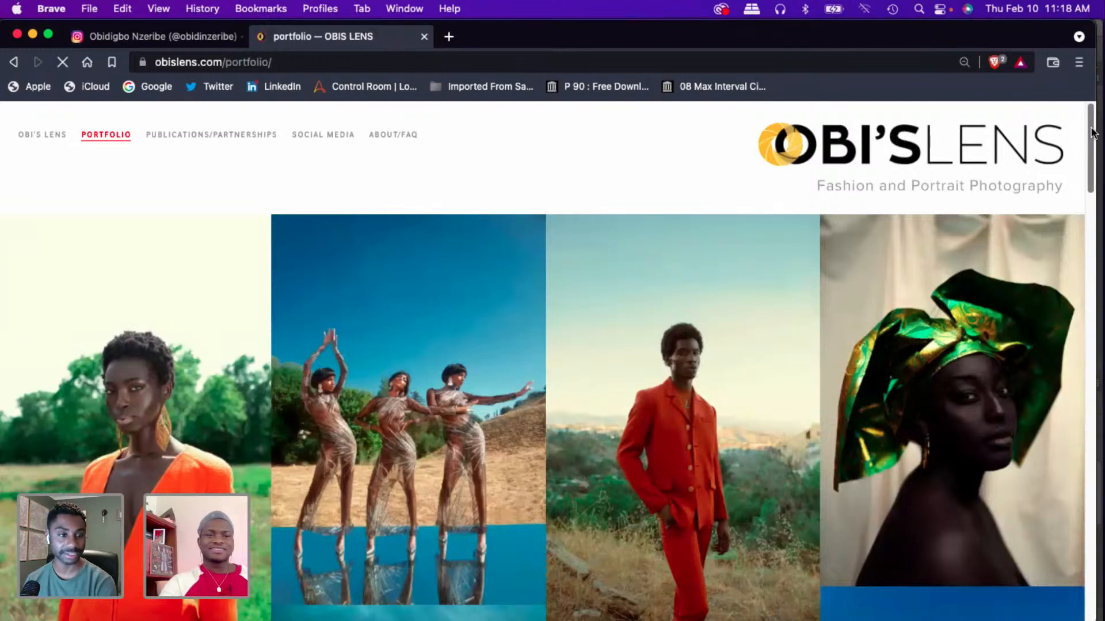
pyautogui.moveTo(1092, 133); pyautogui.dragTo(1090, 75)
# - Look through the Publications/Partnerships gallery on the OBIS LENS website and open its About/FAQ page
pyautogui.click(201, 135)
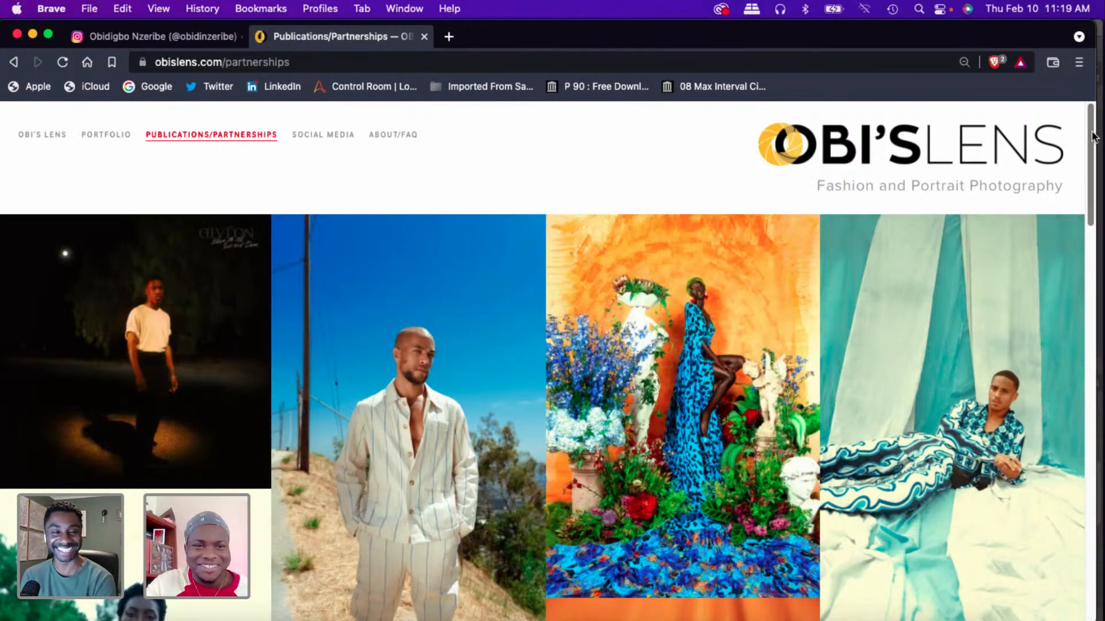
pyautogui.moveTo(1092, 137); pyautogui.dragTo(1067, 95)
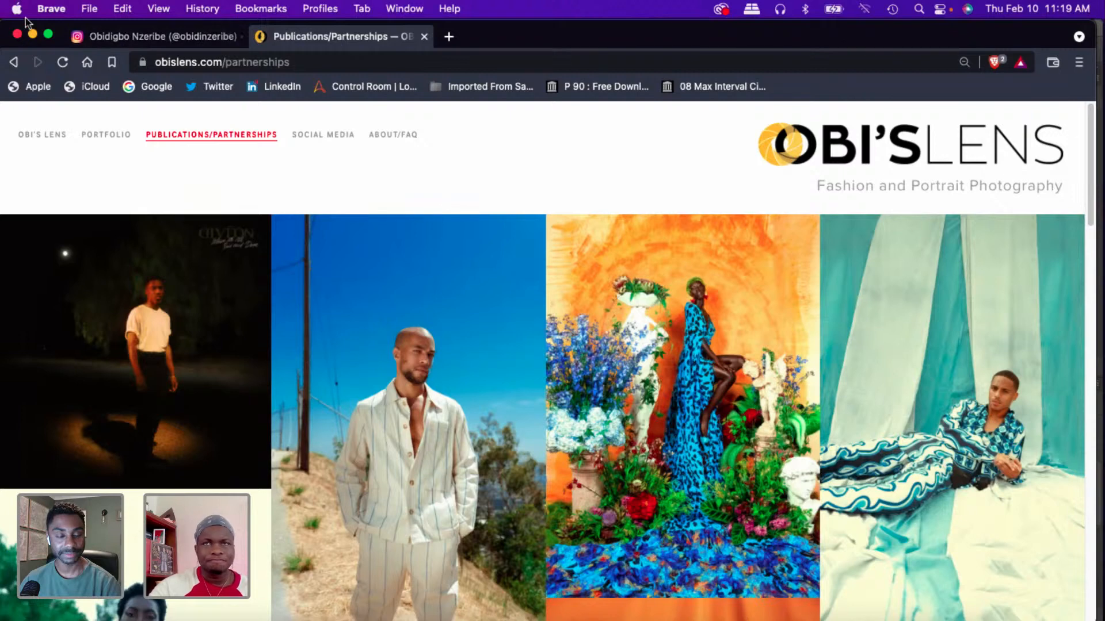
pyautogui.click(388, 142)
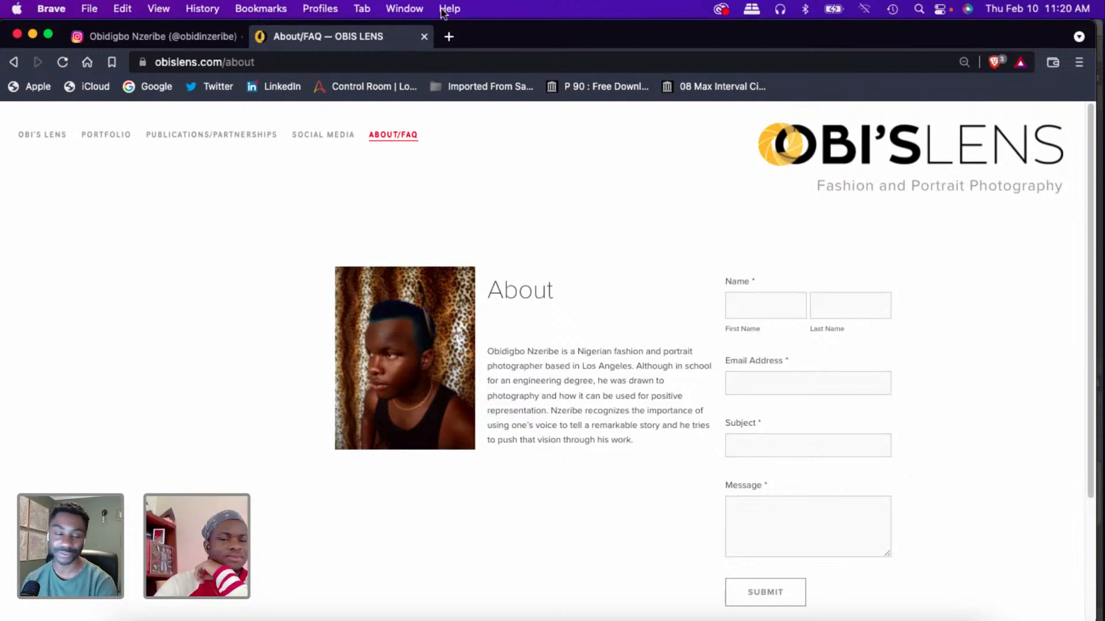
# - Revisit the portfolio gallery from the OBIS LENS home page, look through its photos, and return to the photographer's Instagram profile
pyautogui.click(36, 141)
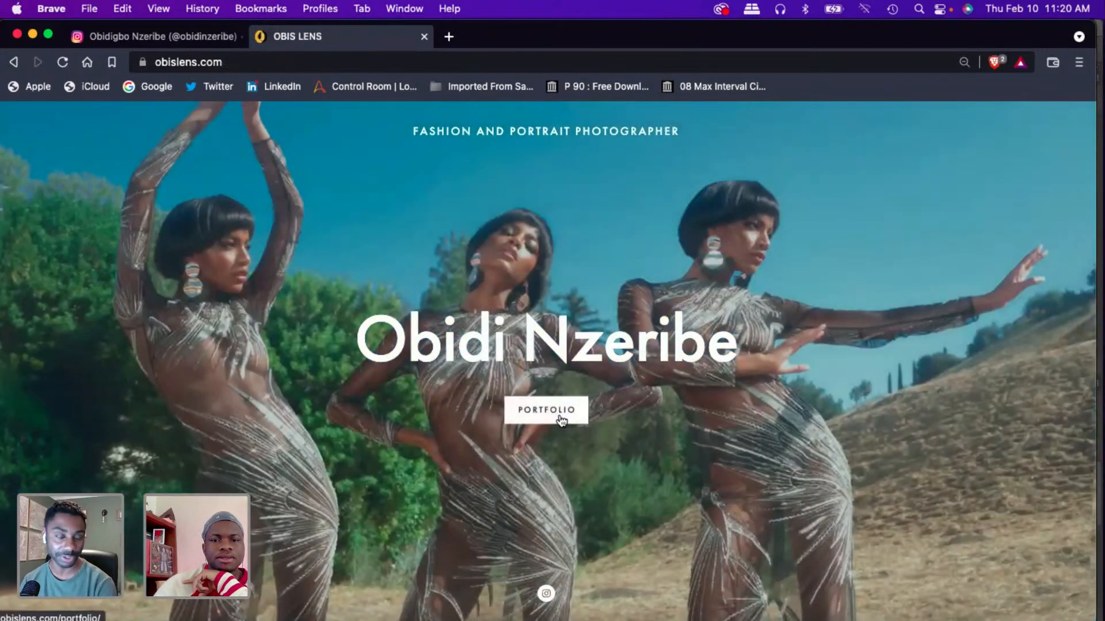
pyautogui.click(558, 417)
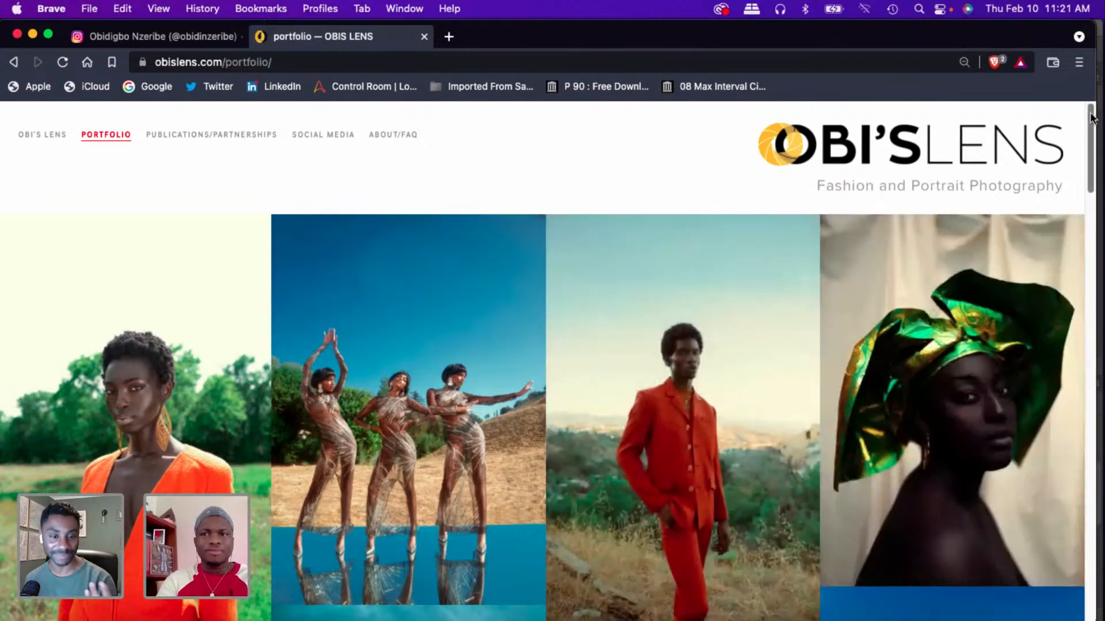
pyautogui.scroll(-4, 1086, 185)
pyautogui.scroll(-5, 1086, 184)
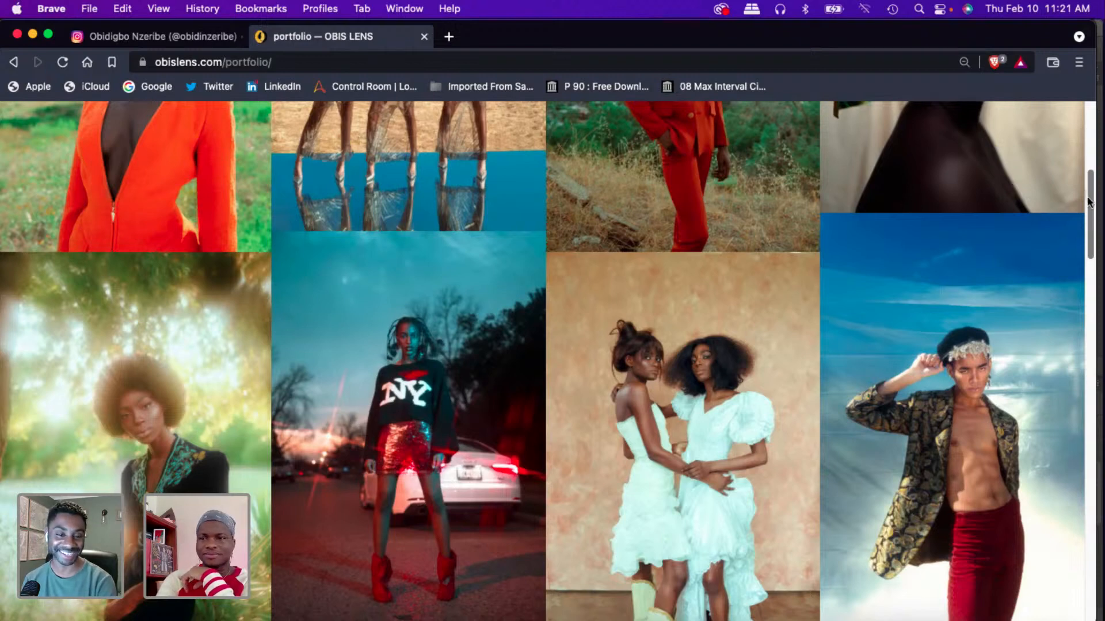
pyautogui.scroll(-3, 1086, 184)
pyautogui.scroll(7, 1093, 115)
pyautogui.scroll(2, 1098, 106)
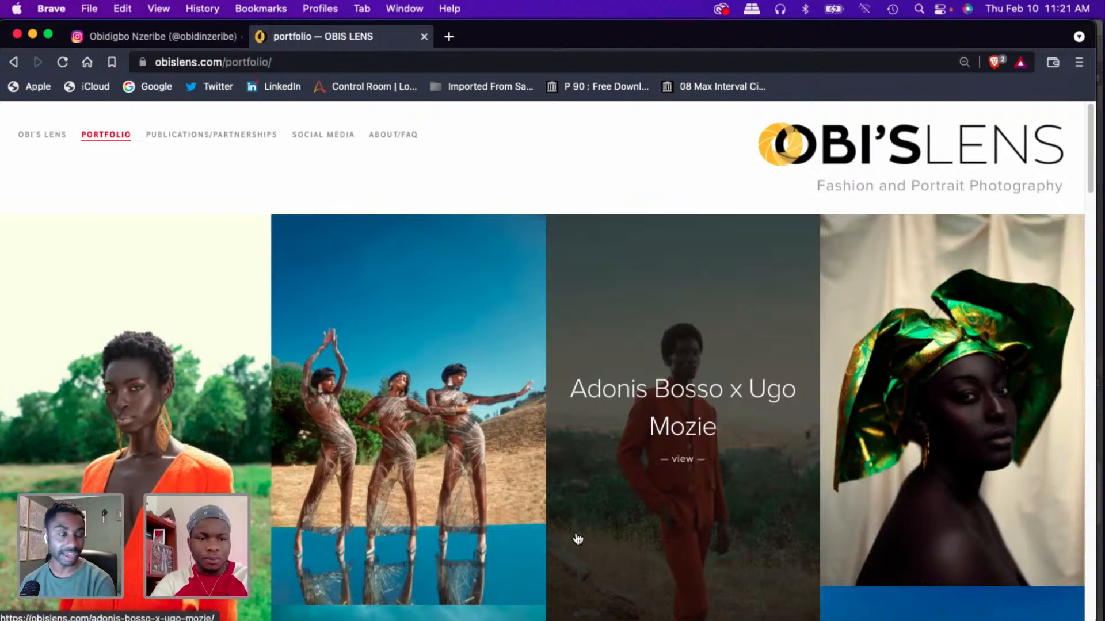
pyautogui.click(137, 37)
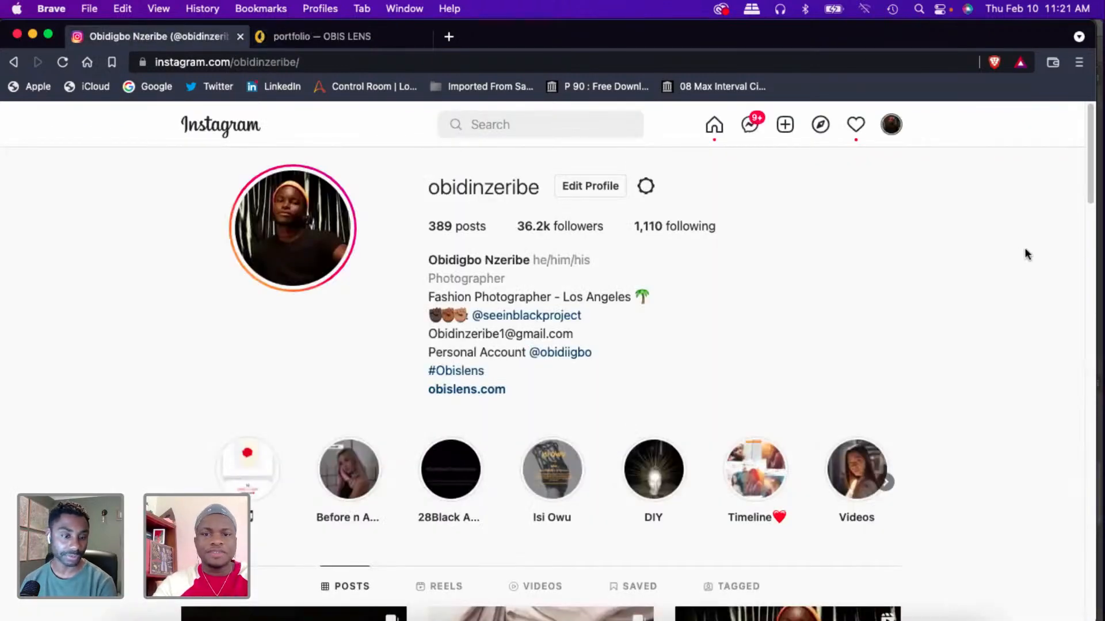